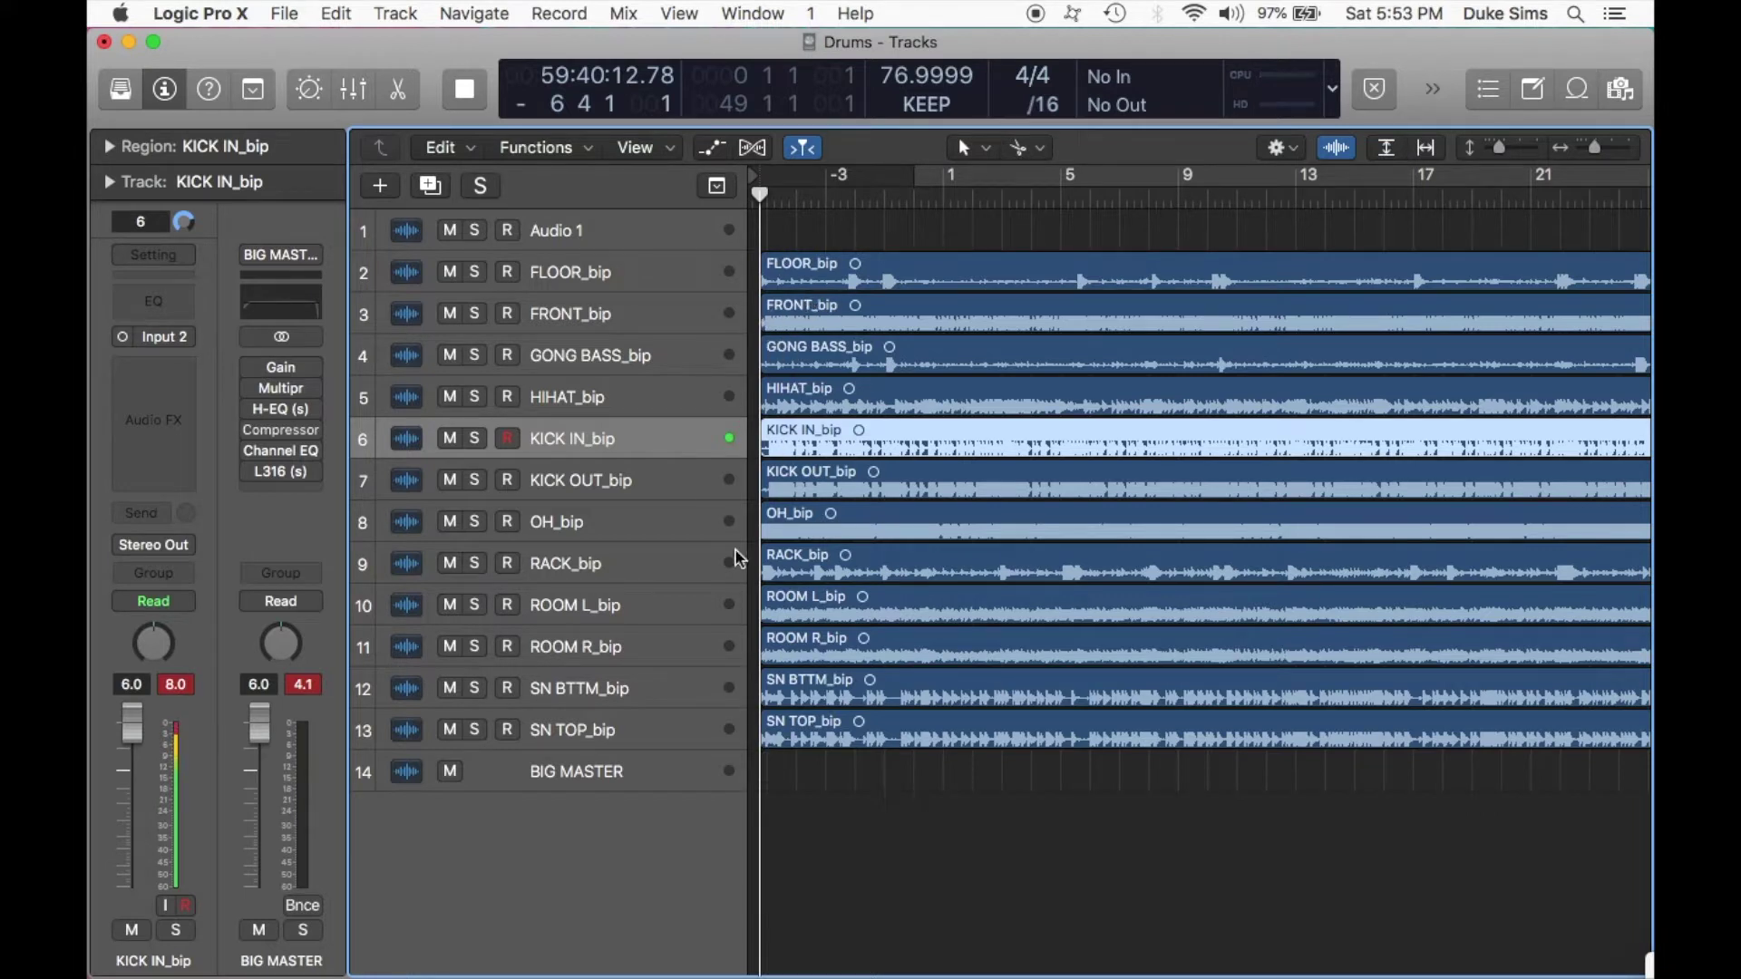
Step through the drum tracks one by one from FLOOR_bip down to SN TOP_bip and check their channel levels.
{"action": "left_click", "coordinate": [675, 275]}
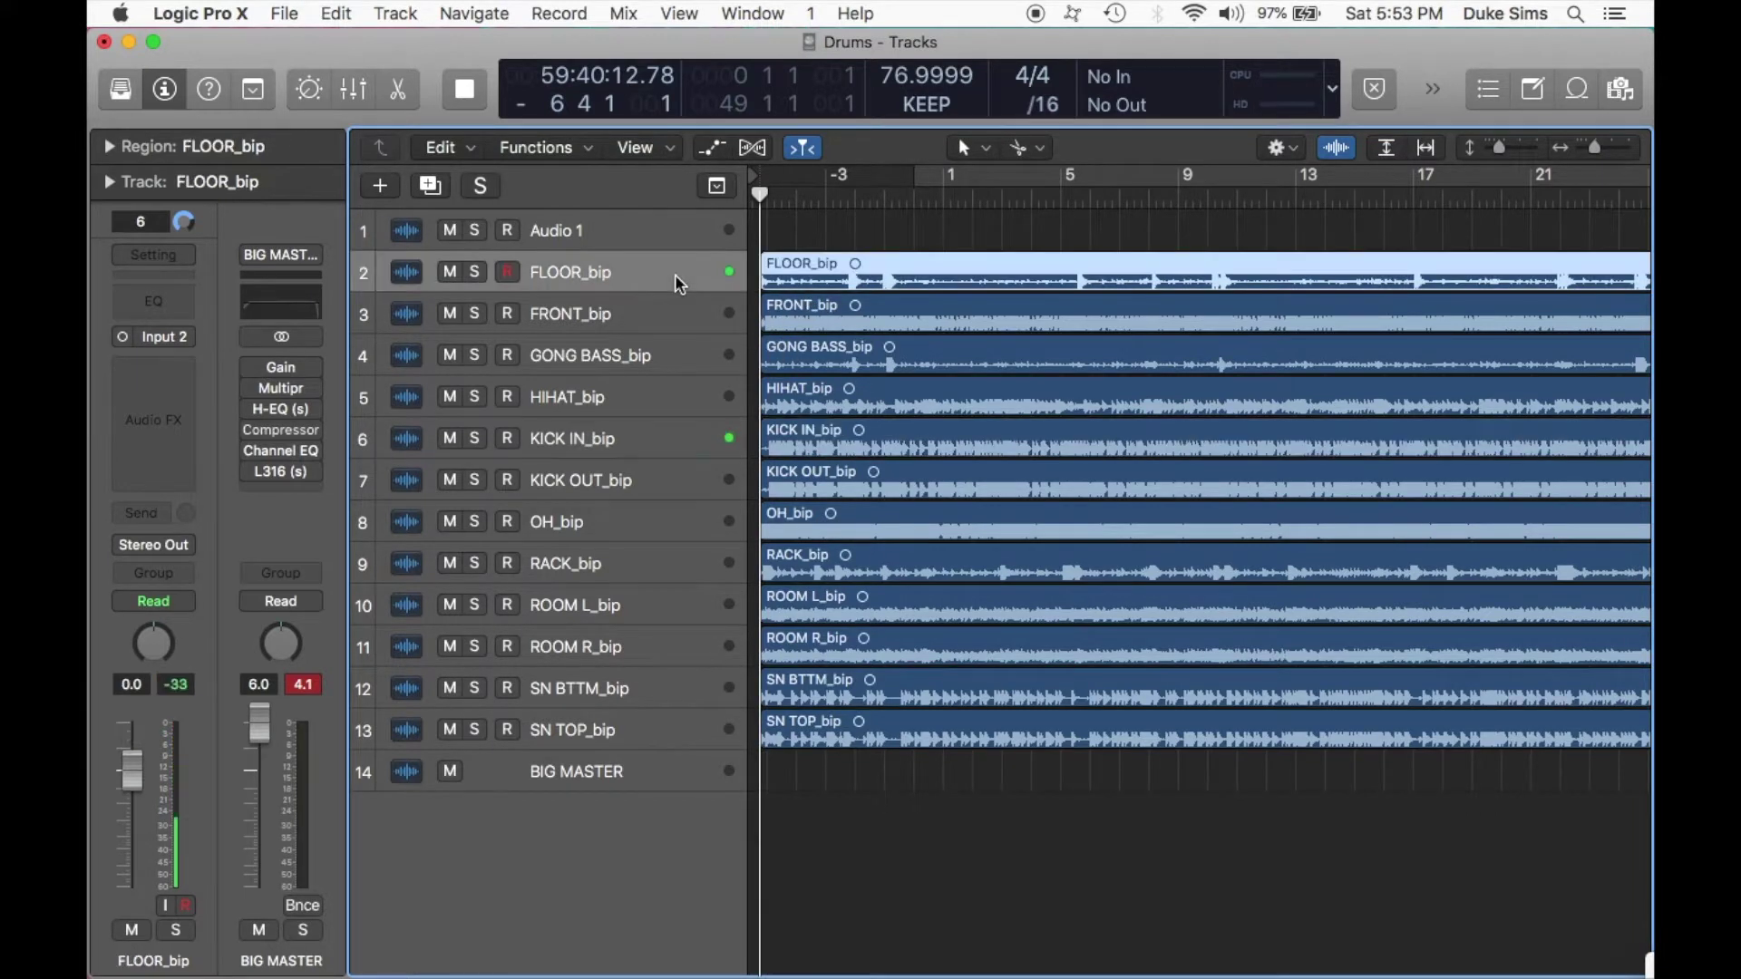
{"action": "key", "text": "Down"}
{"action": "key", "text": "Down"}
{"action": "key", "text": "Down"}
{"action": "key", "text": "Down"}
{"action": "key", "text": "Down"}
{"action": "key", "text": "Down"}
{"action": "key", "text": "Down"}
{"action": "key", "text": "Down"}
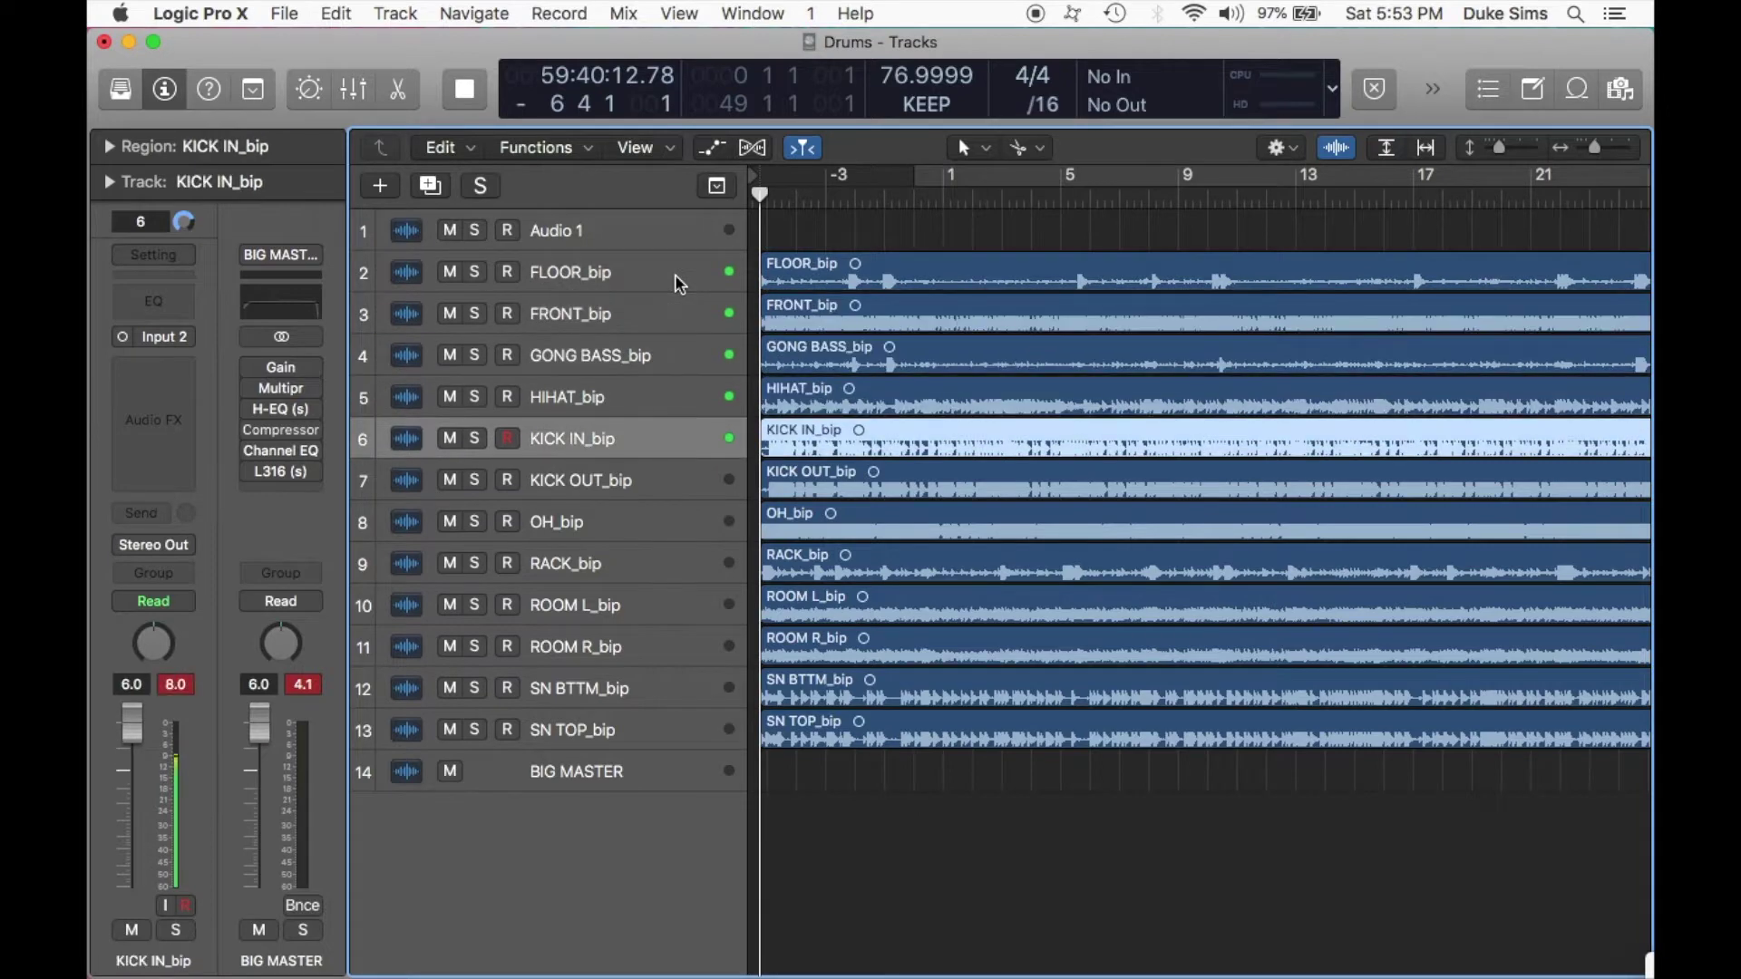
{"action": "key", "text": "Down"}
{"action": "key", "text": "Down"}
{"action": "key", "text": "Down"}
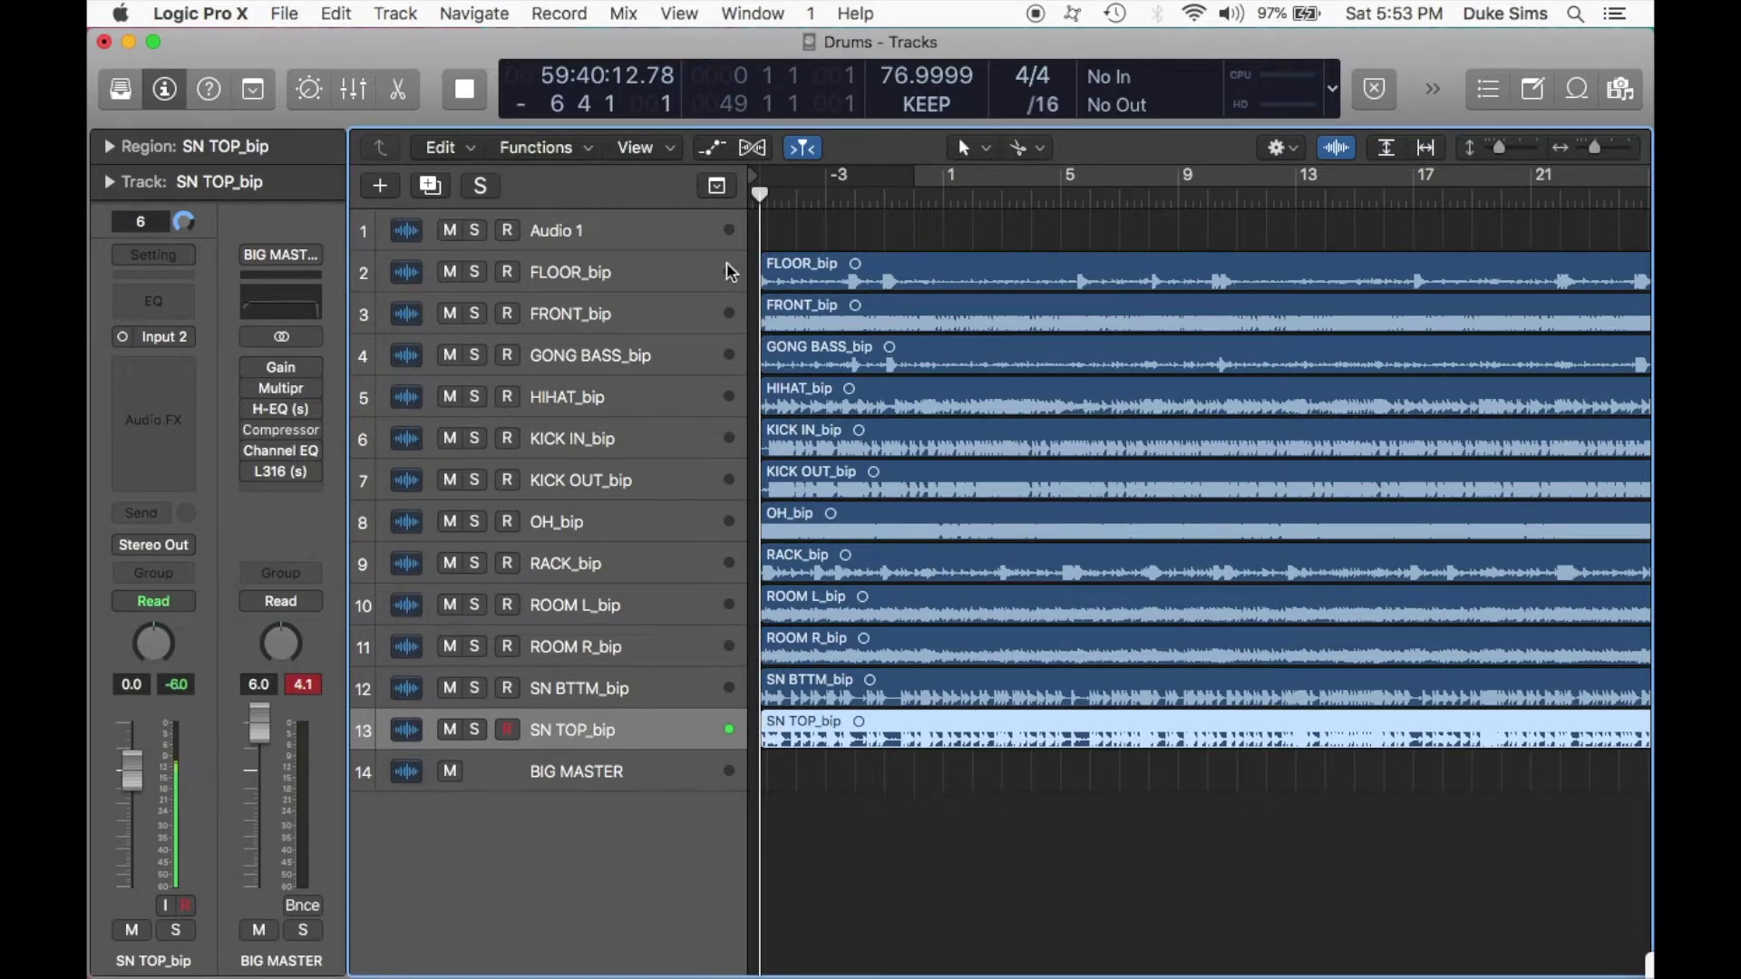
Solo KICK IN_bip, start playback from around bar -3 and raise the system volume to listen to it.
{"action": "left_click", "coordinate": [611, 451]}
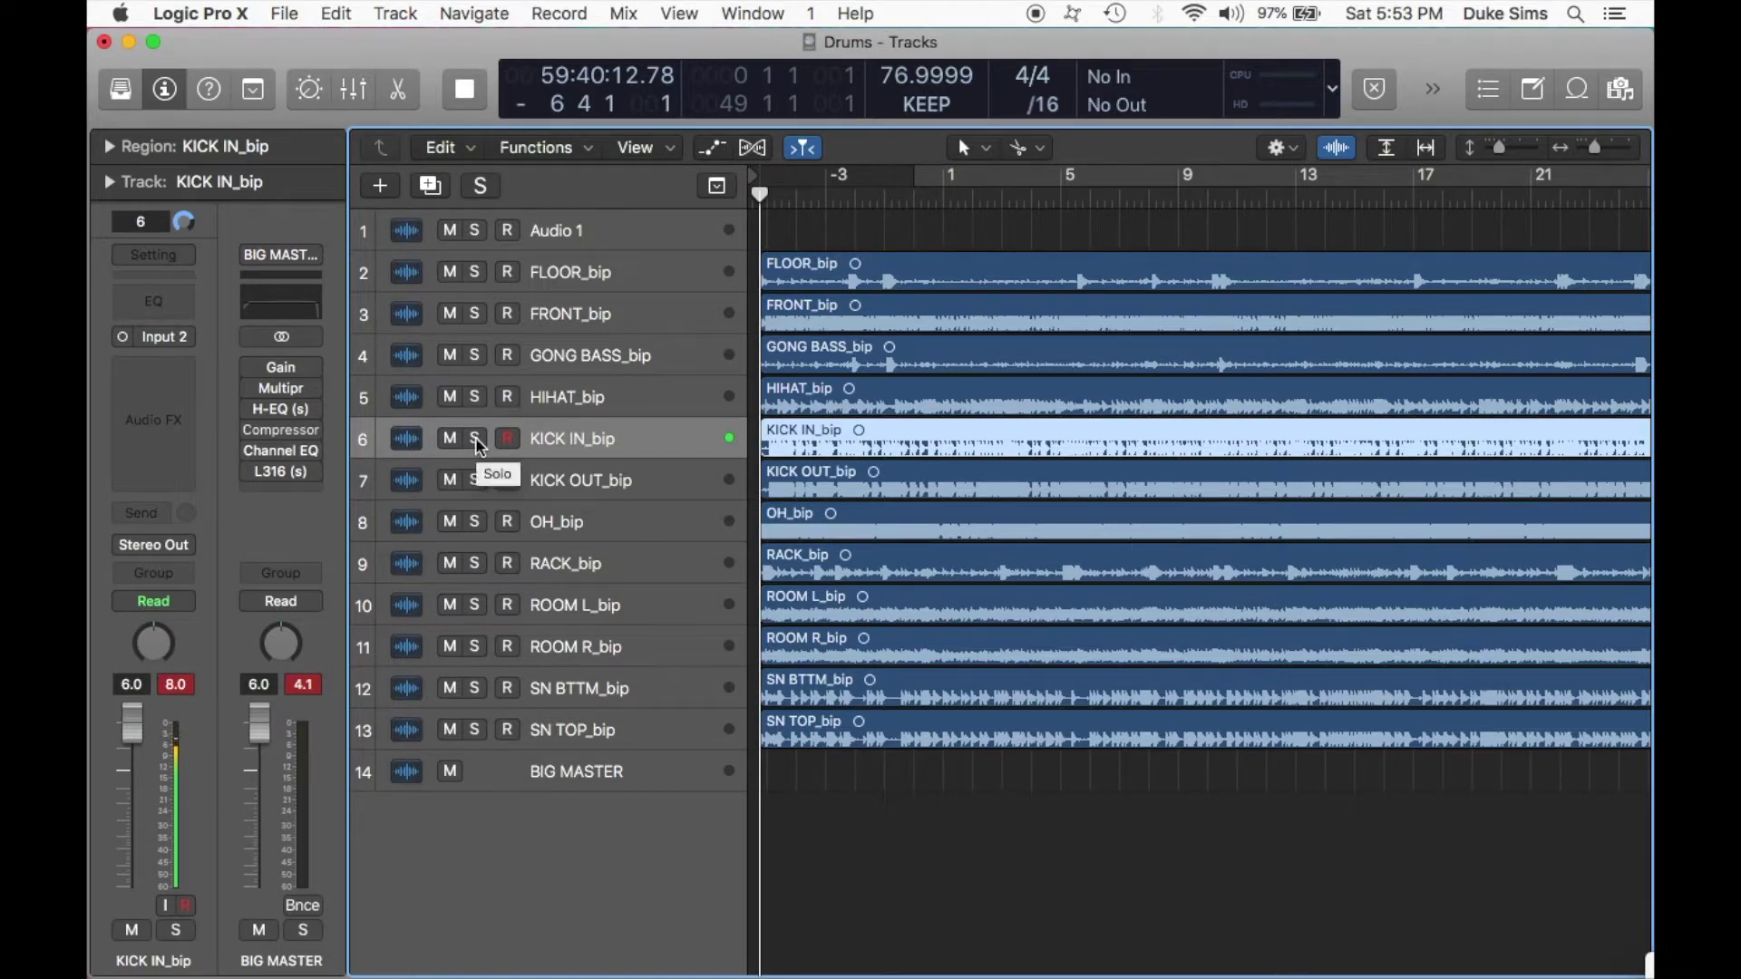
{"action": "left_click", "coordinate": [572, 480]}
{"action": "left_click", "coordinate": [560, 441]}
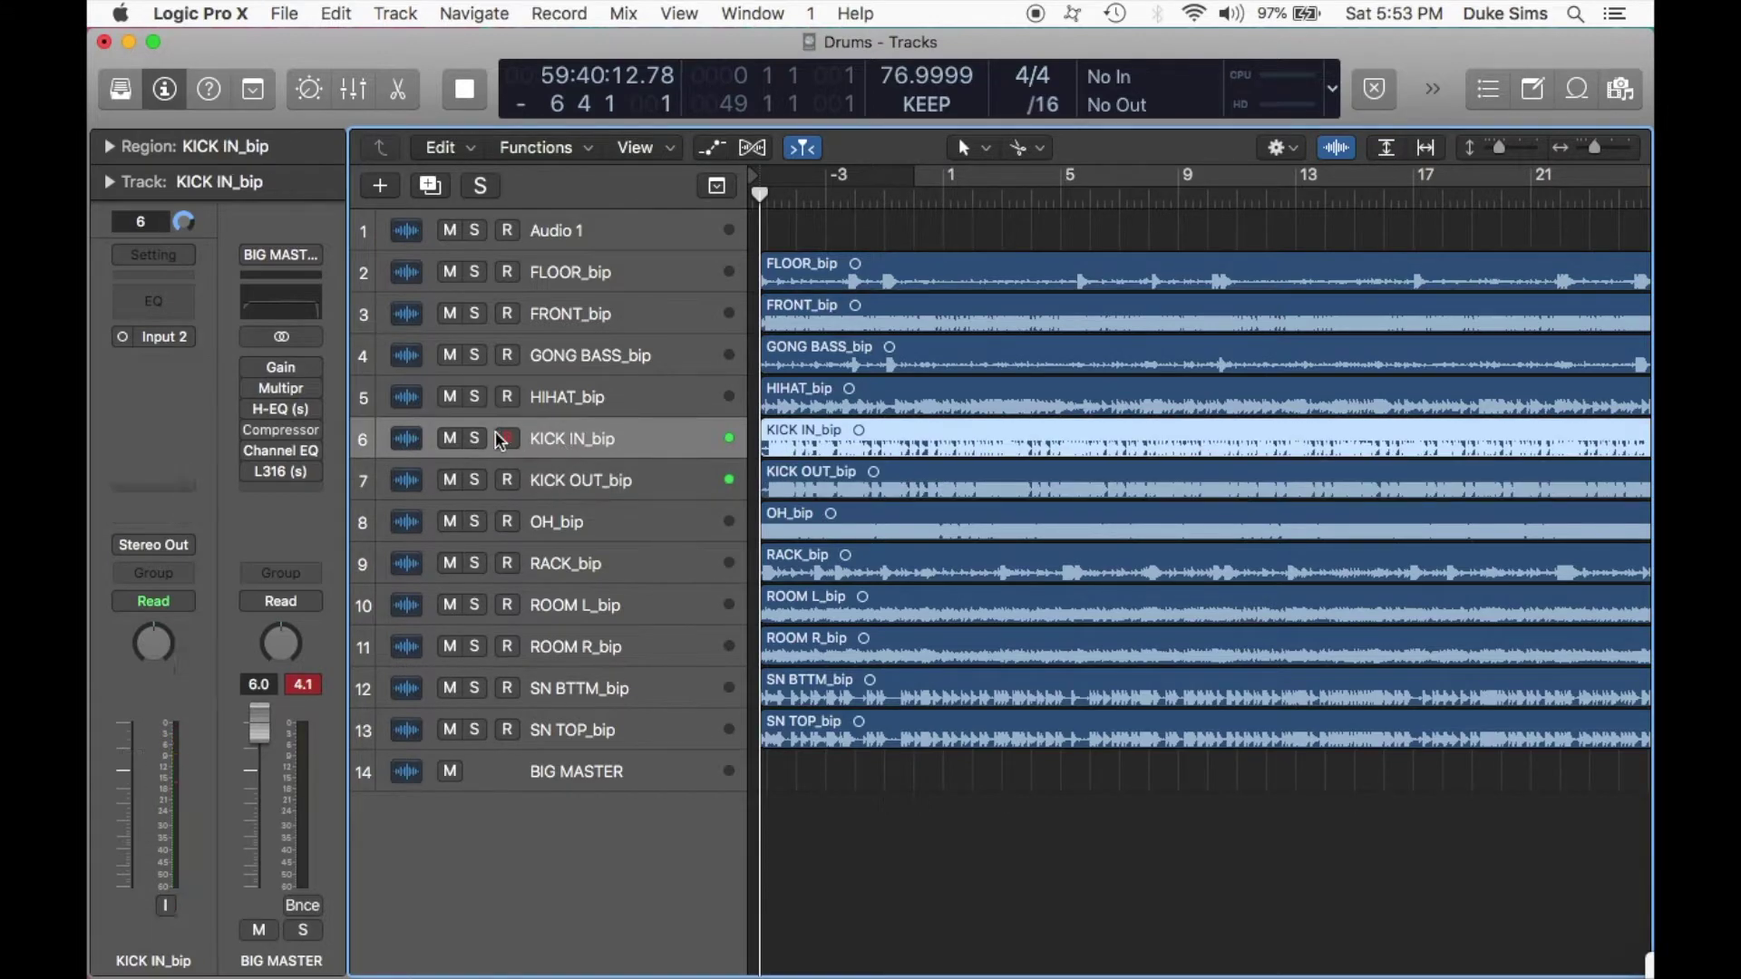
{"action": "left_click", "coordinate": [475, 439]}
{"action": "left_click", "coordinate": [824, 201]}
{"action": "key", "text": "space"}
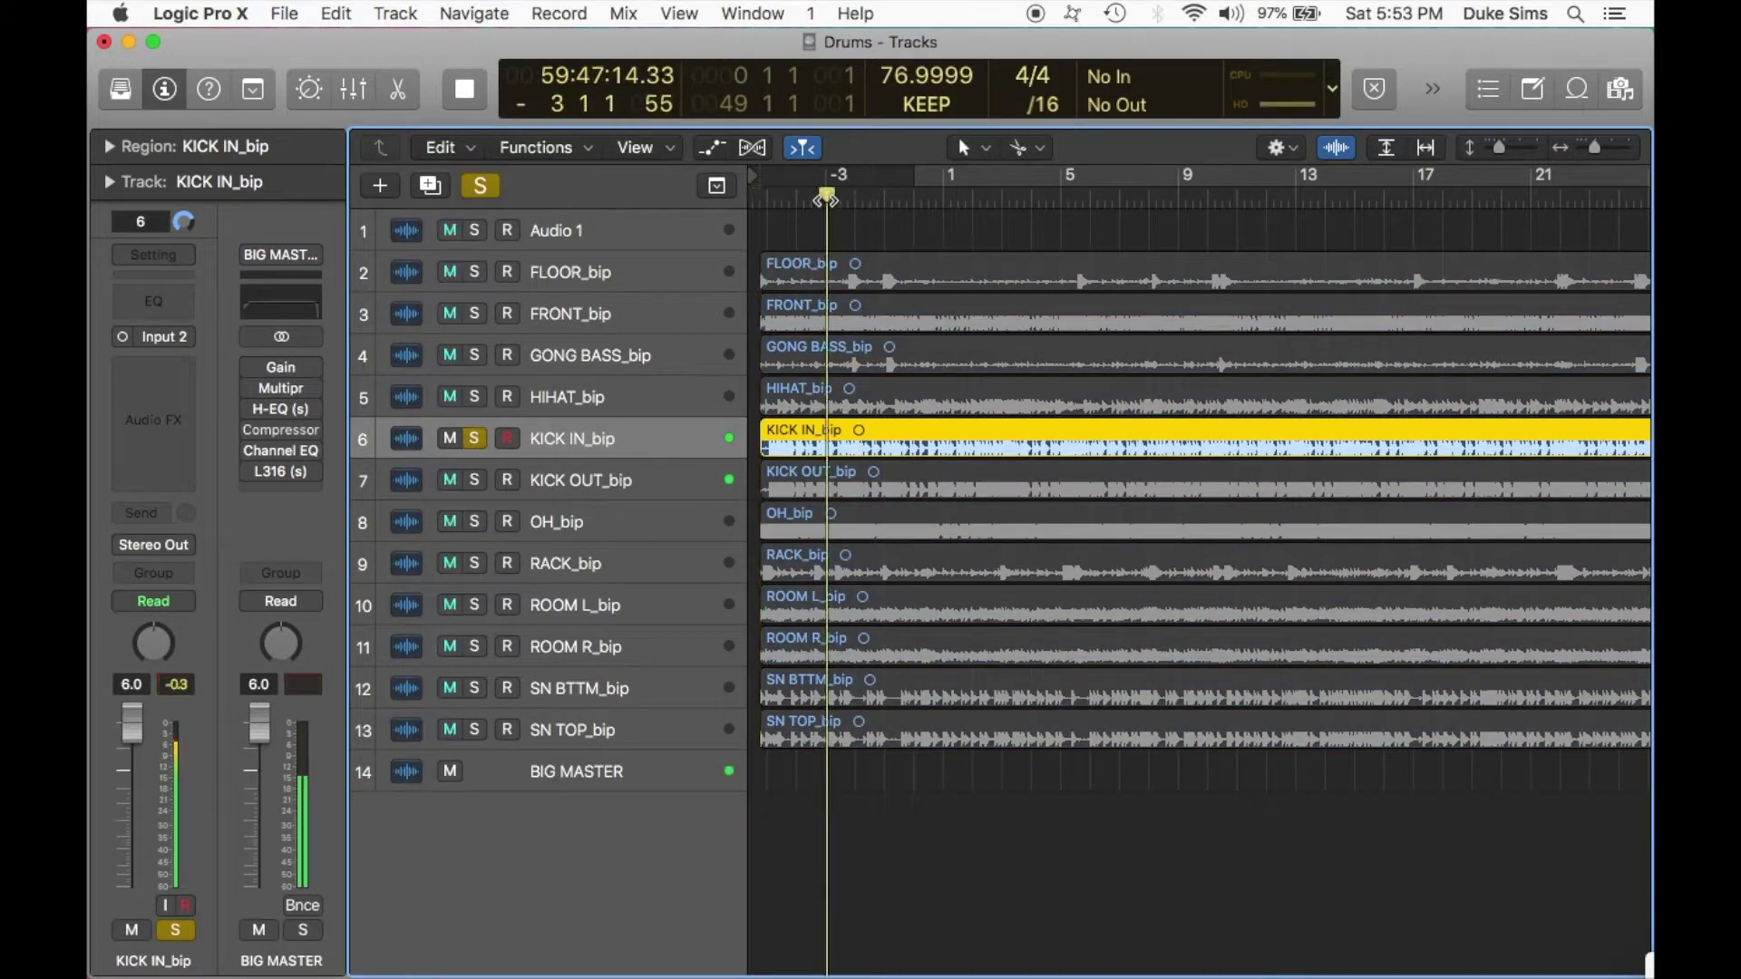
{"action": "key", "text": "XF86AudioRaiseVolume"}
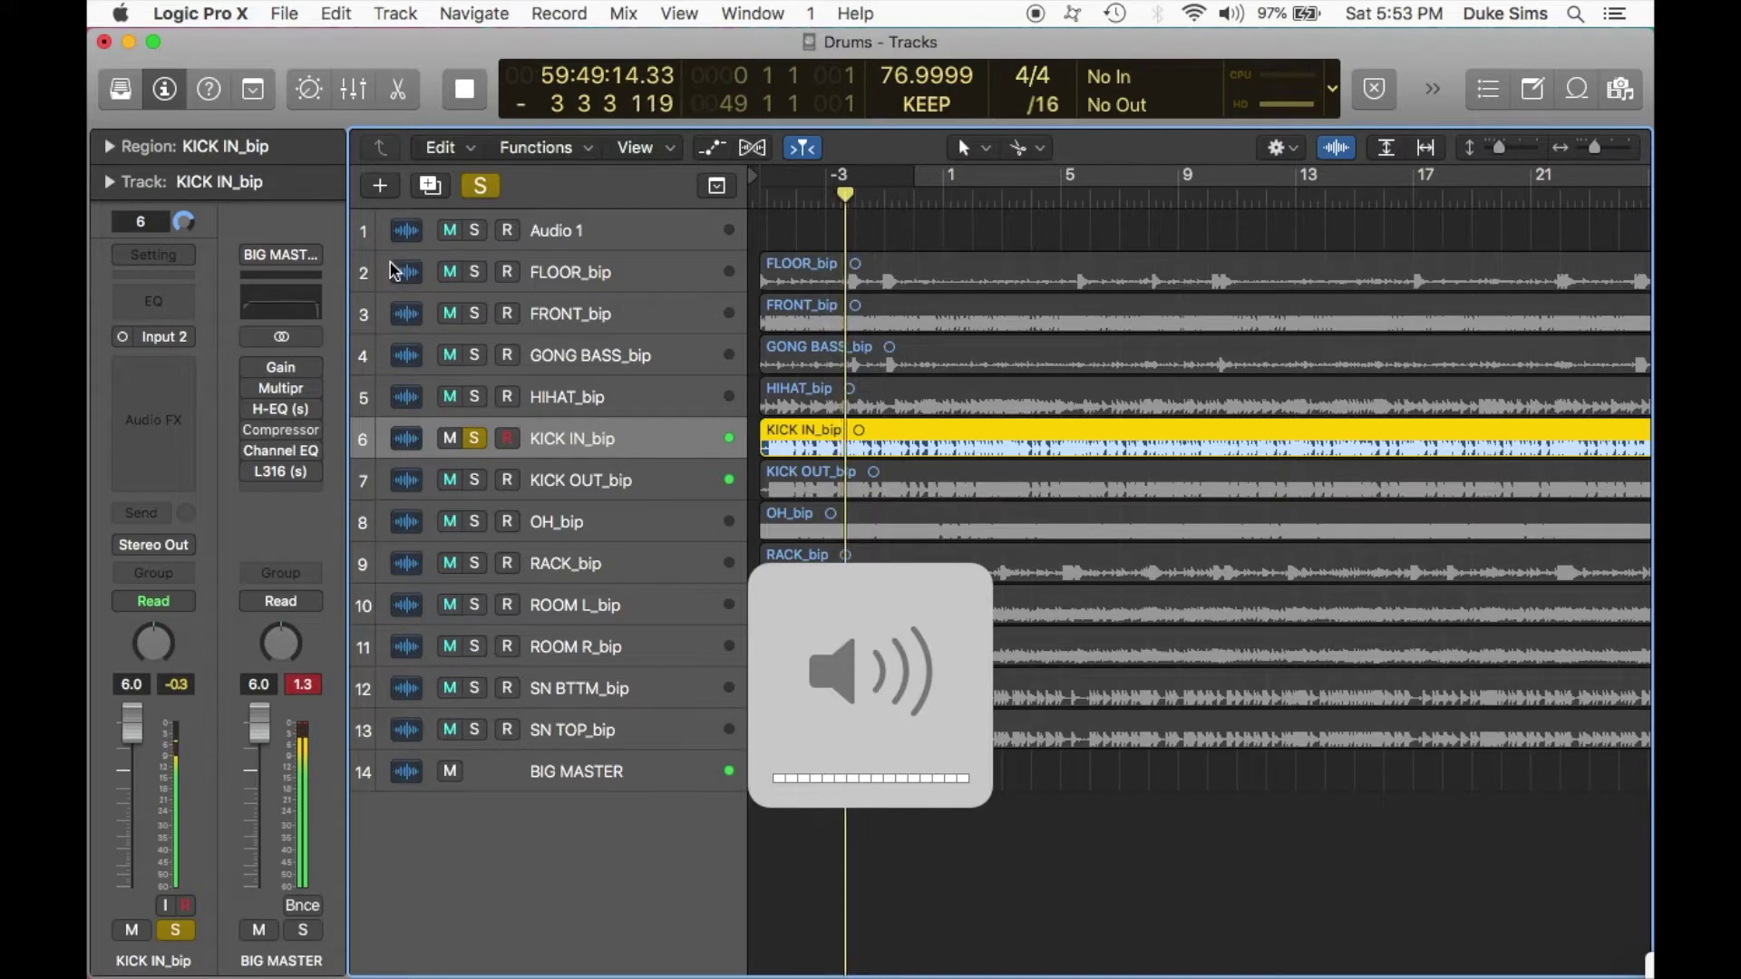
Add a Channel EQ to KICK IN_bip, try its high-cut band on and off, and move the EQ window clear of the tracks.
{"action": "left_click", "coordinate": [168, 302]}
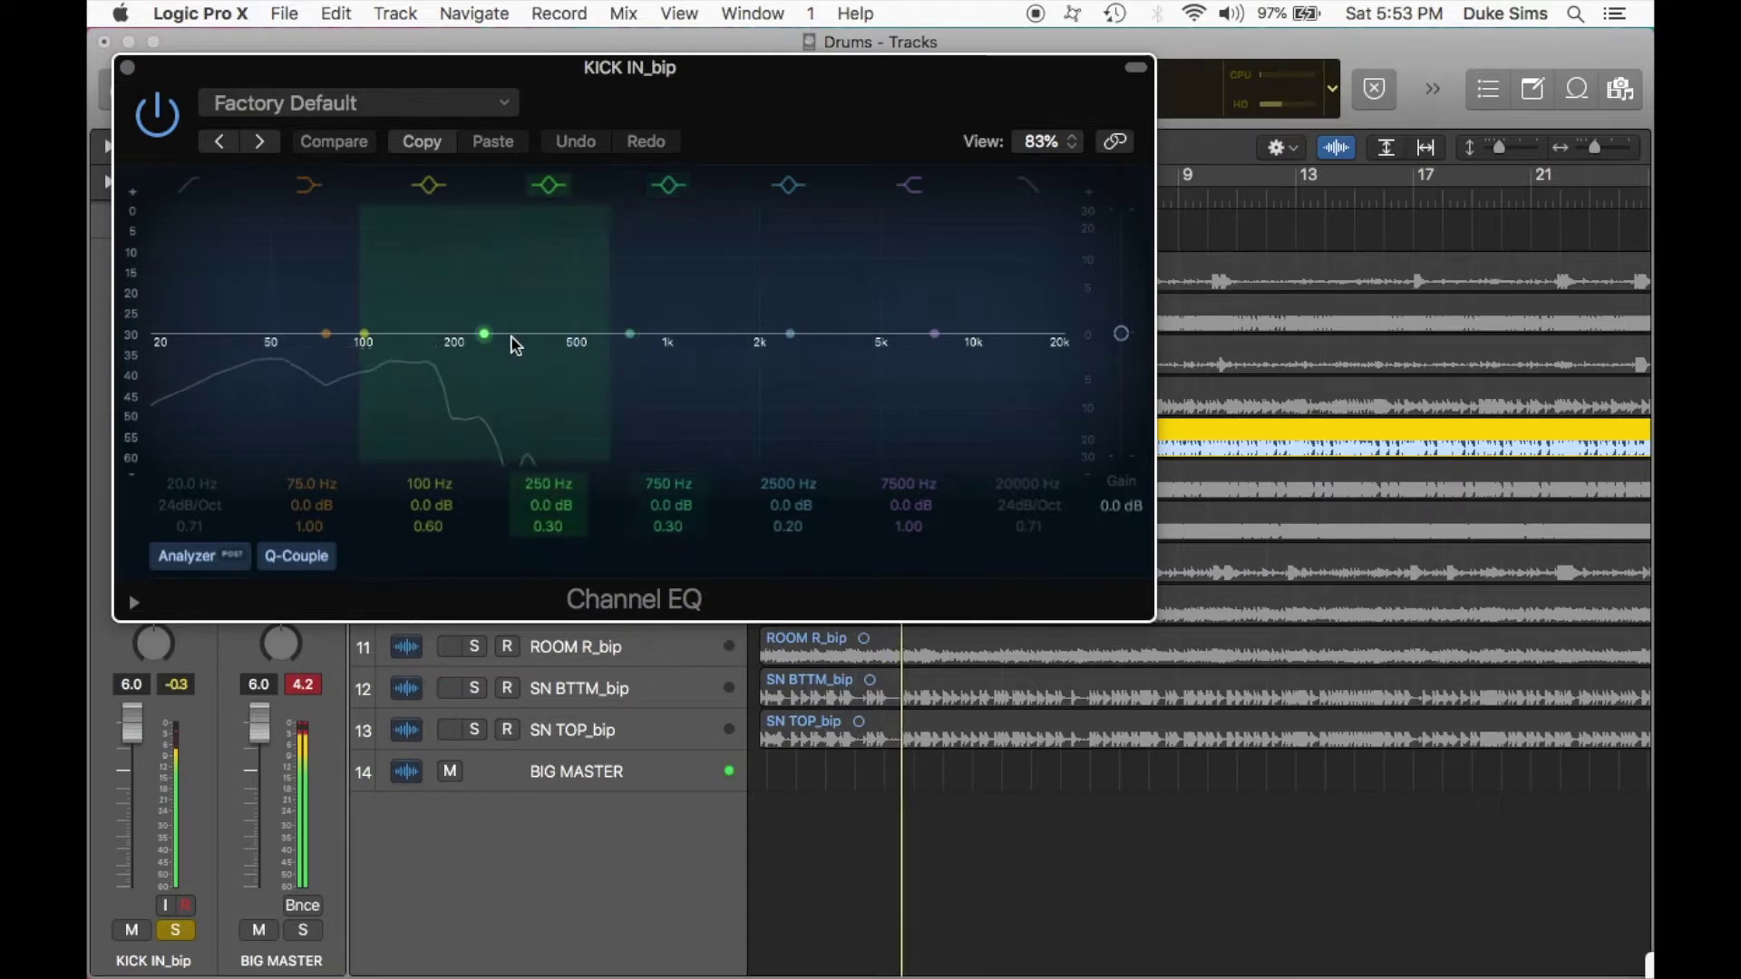
{"action": "left_click", "coordinate": [1030, 183]}
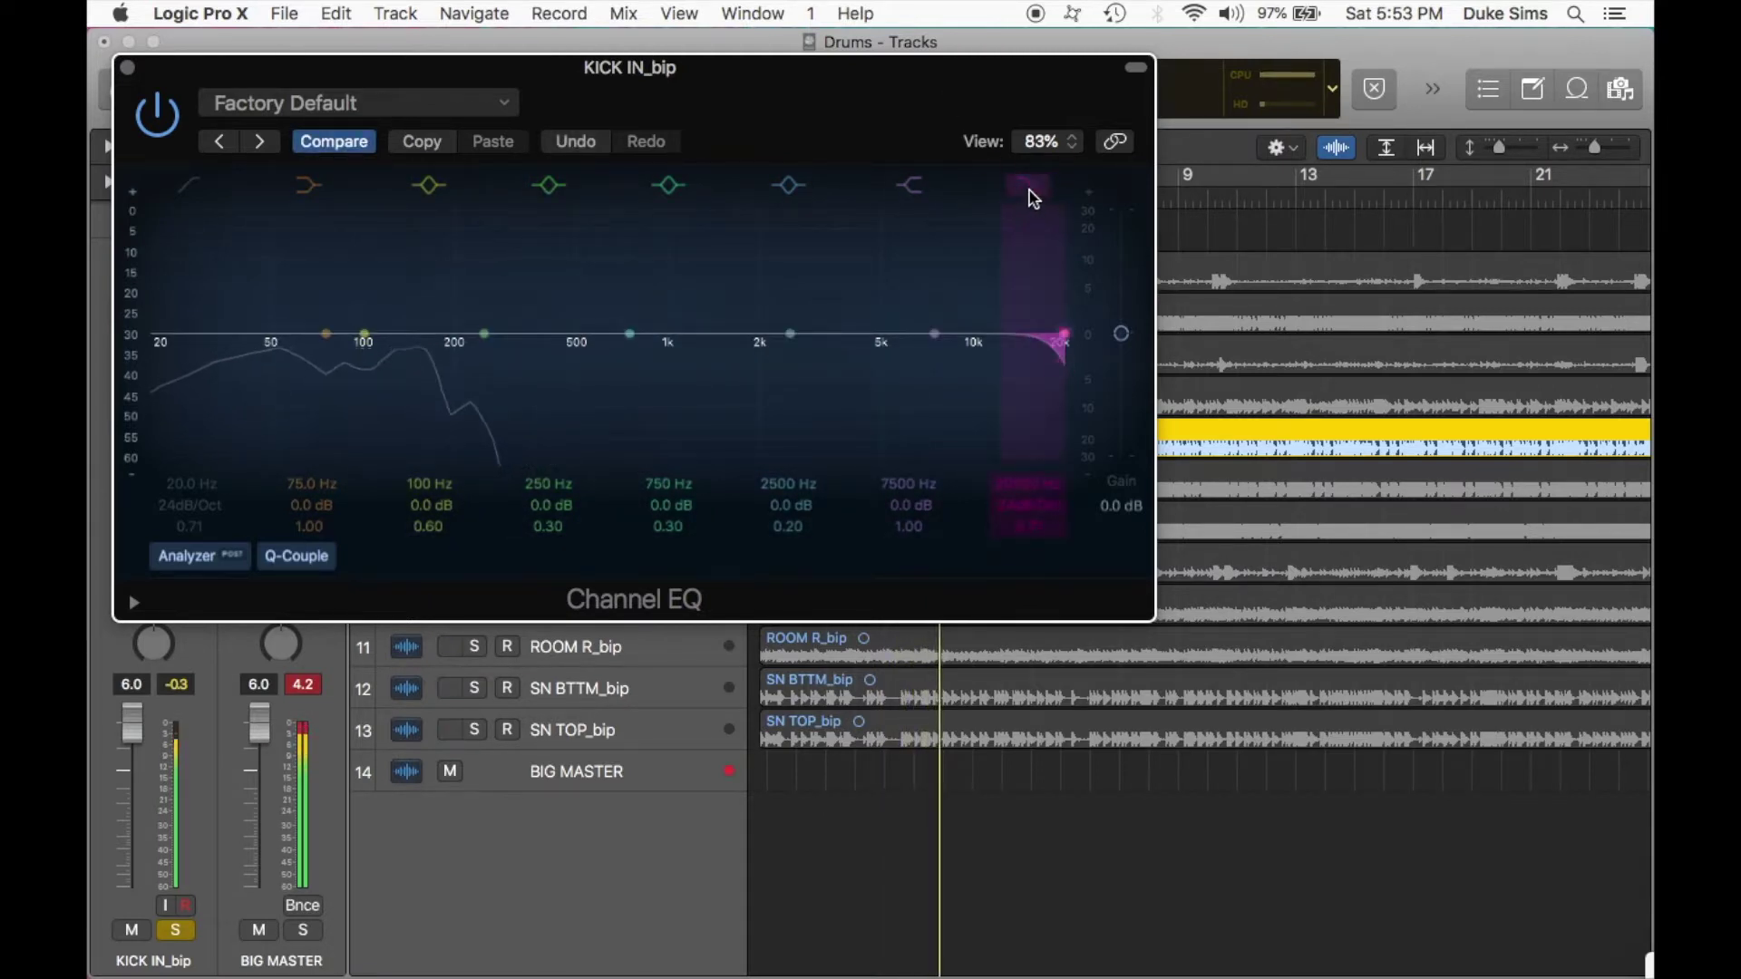
{"action": "left_click", "coordinate": [1030, 186]}
{"action": "left_click_drag", "start_coordinate": [762, 78], "coordinate": [1174, 701]}
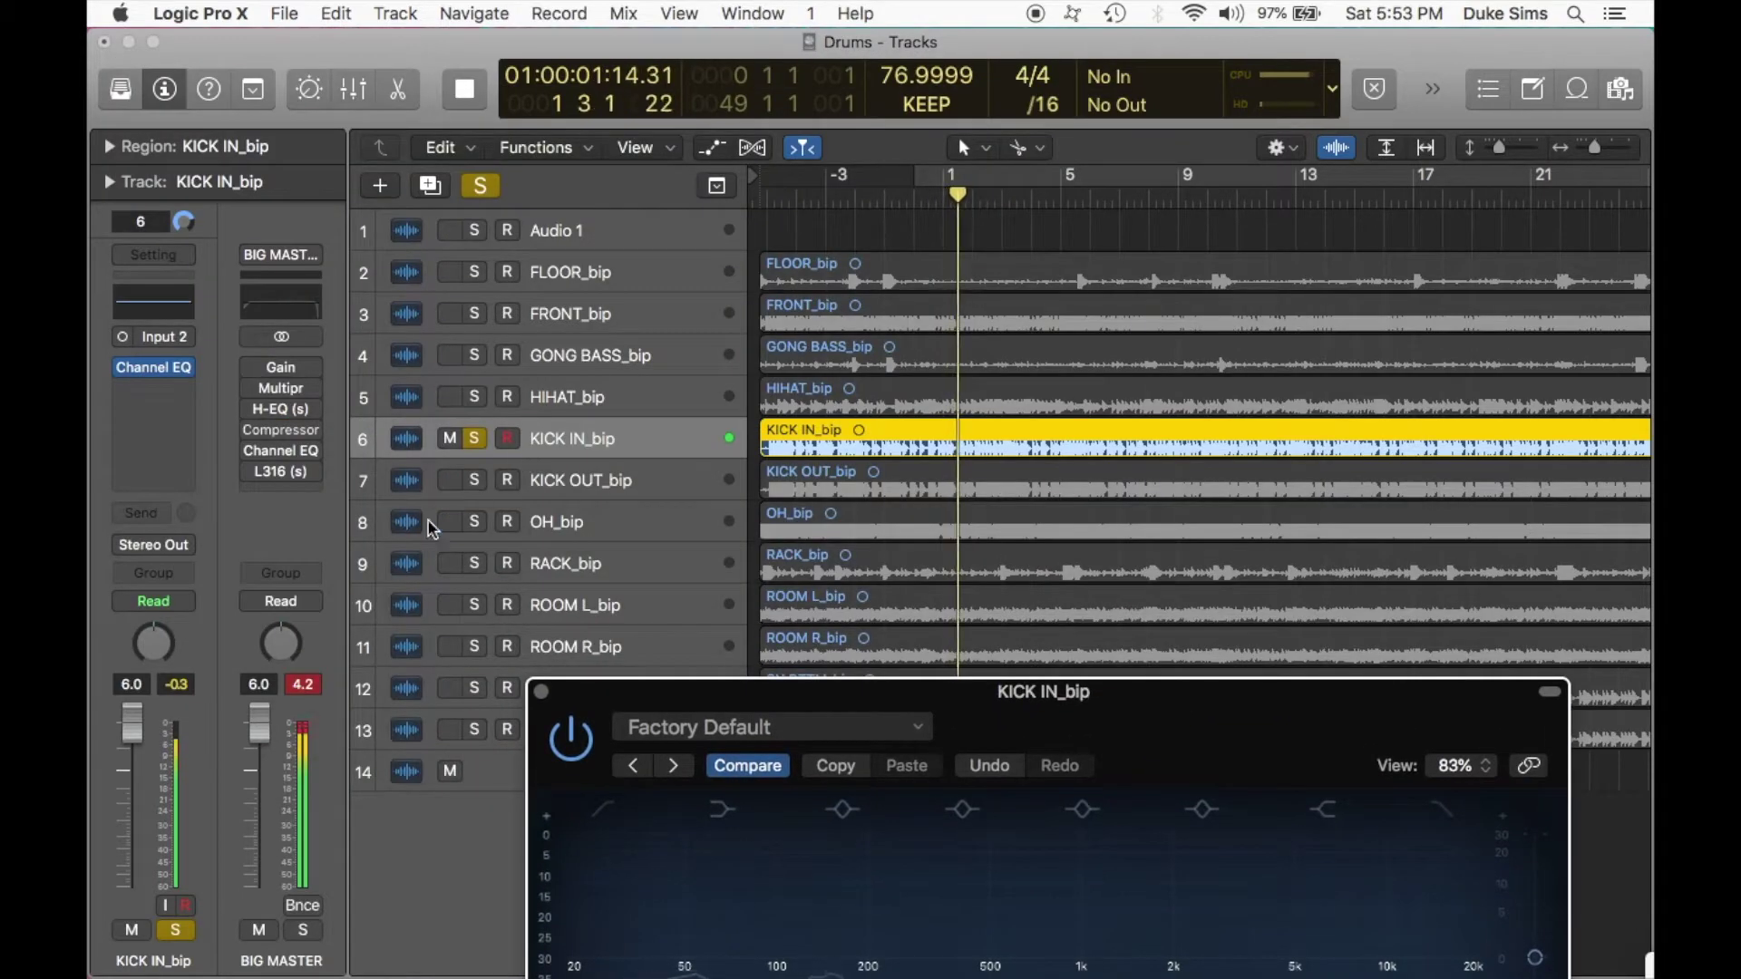
Audition KICK OUT_bip on its own for comparison, and return the solo to KICK IN_bip.
{"action": "left_click", "coordinate": [473, 480]}
{"action": "left_click", "coordinate": [473, 439]}
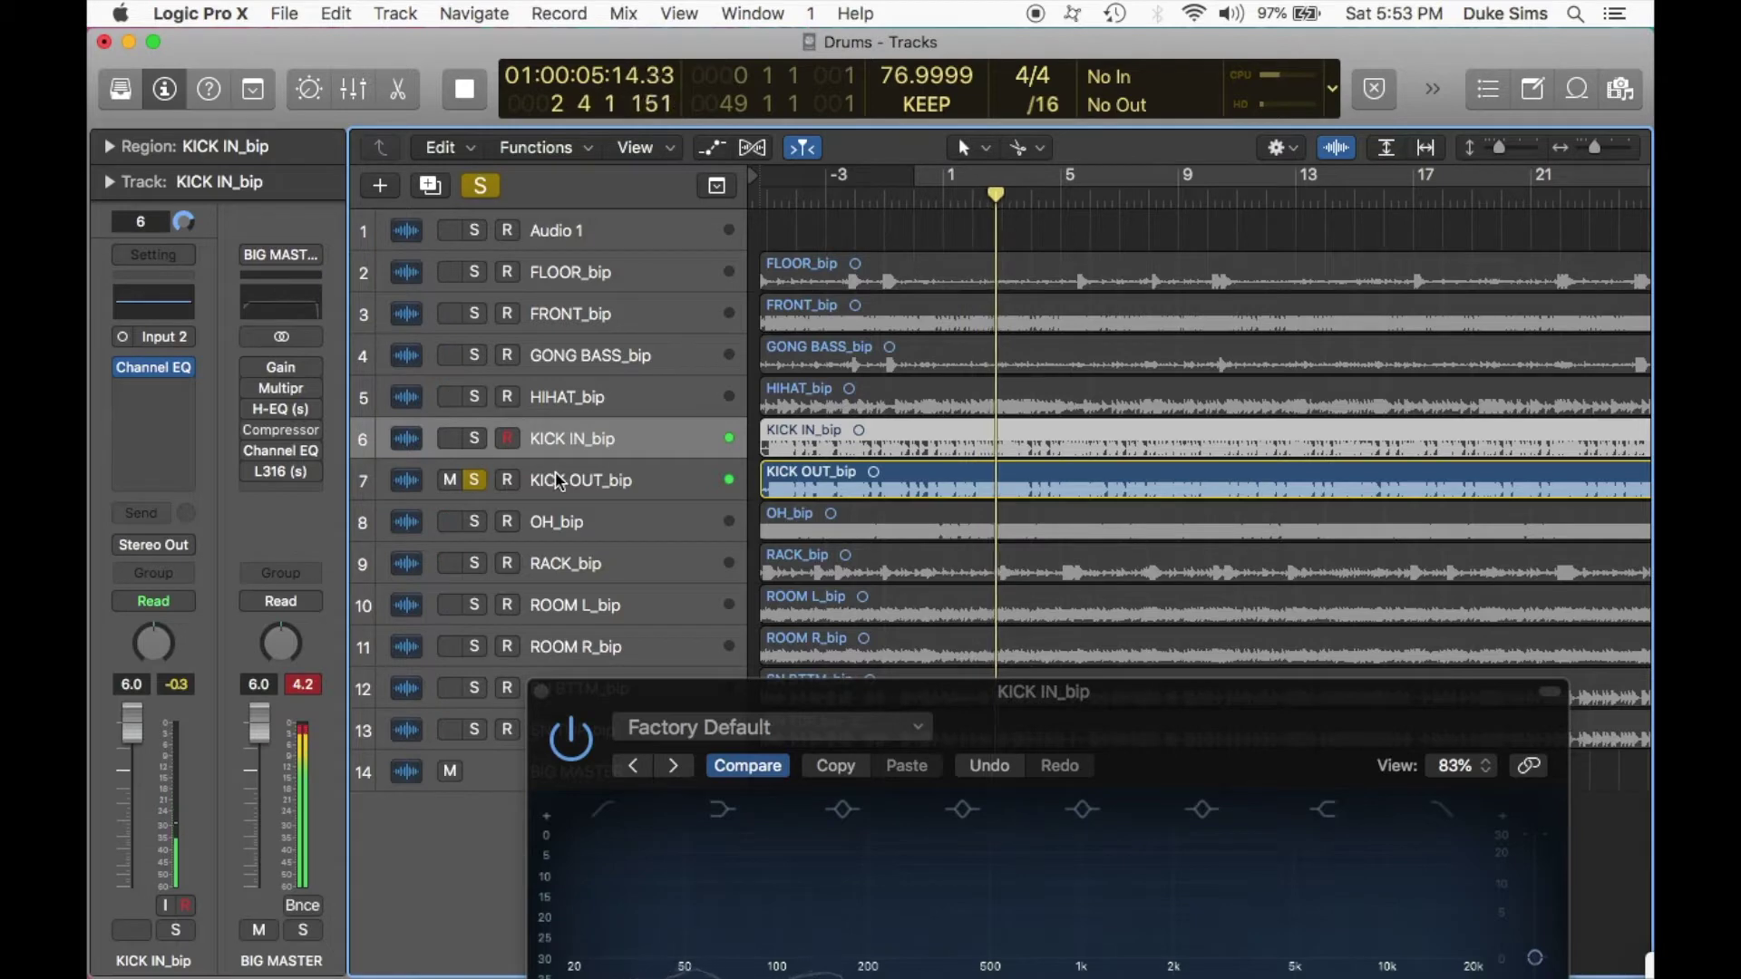
{"action": "left_click", "coordinate": [473, 438]}
Enable the low-cut filter in KICK IN_bip's Channel EQ, set it to 120 Hz and close the EQ.
{"action": "left_click_drag", "start_coordinate": [698, 707], "coordinate": [669, 156]}
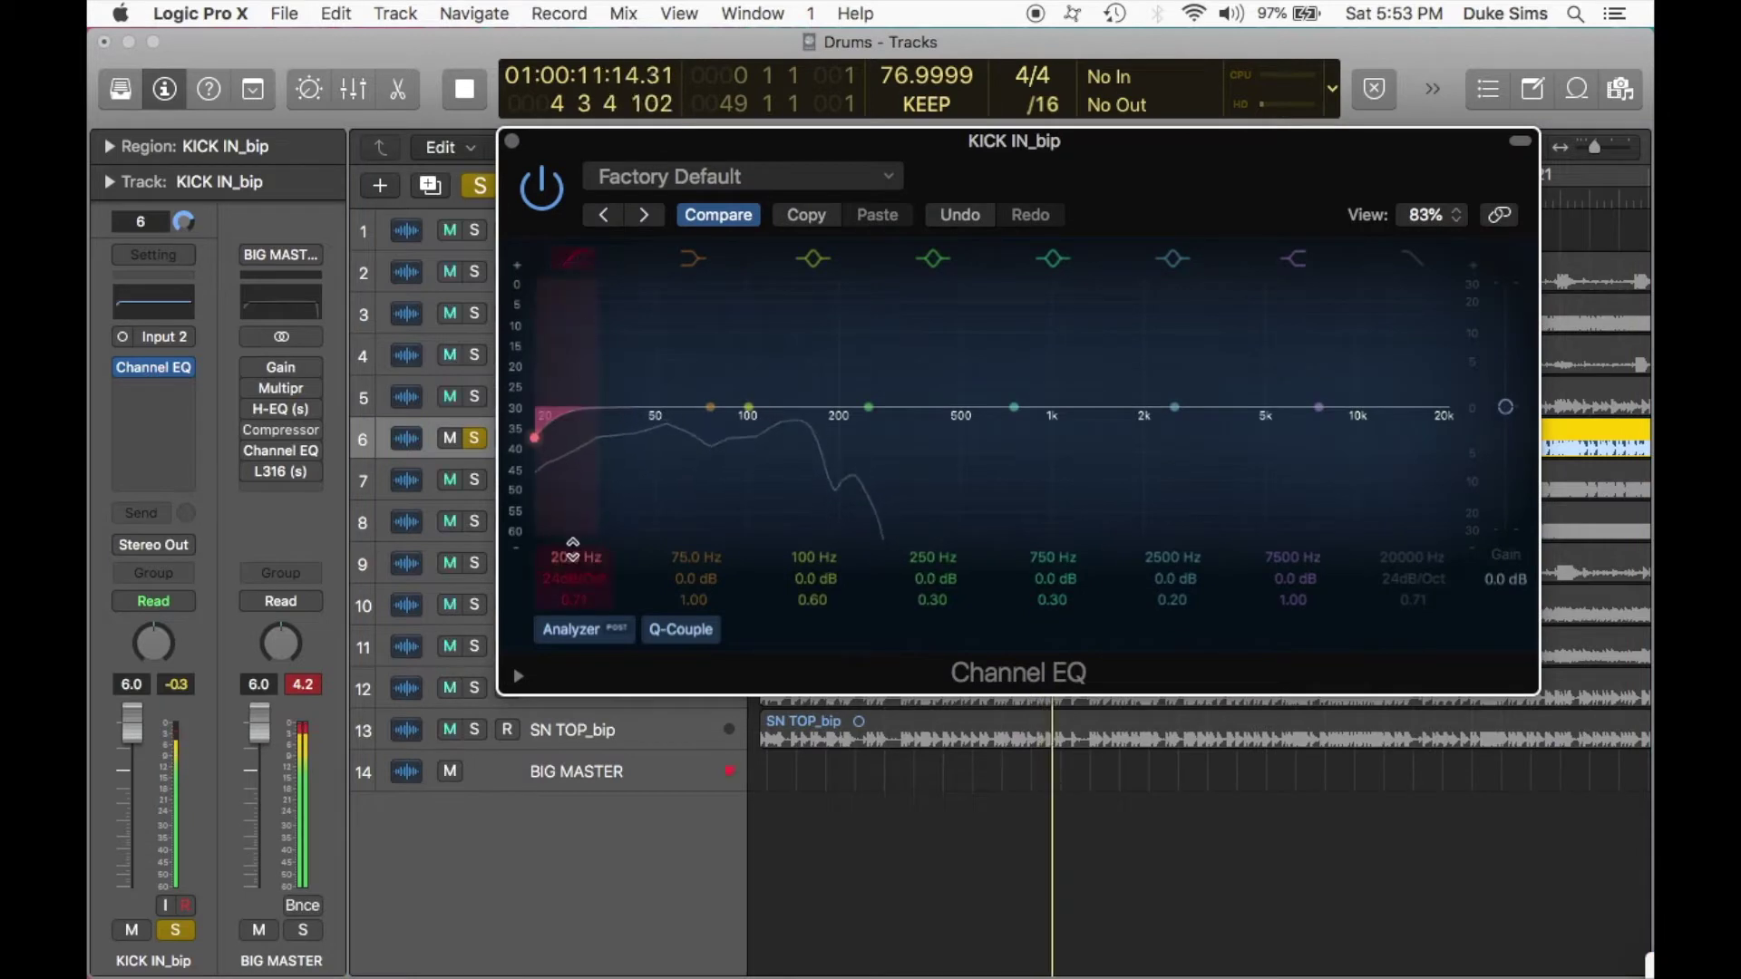
{"action": "left_click_drag", "start_coordinate": [583, 530], "coordinate": [820, 531]}
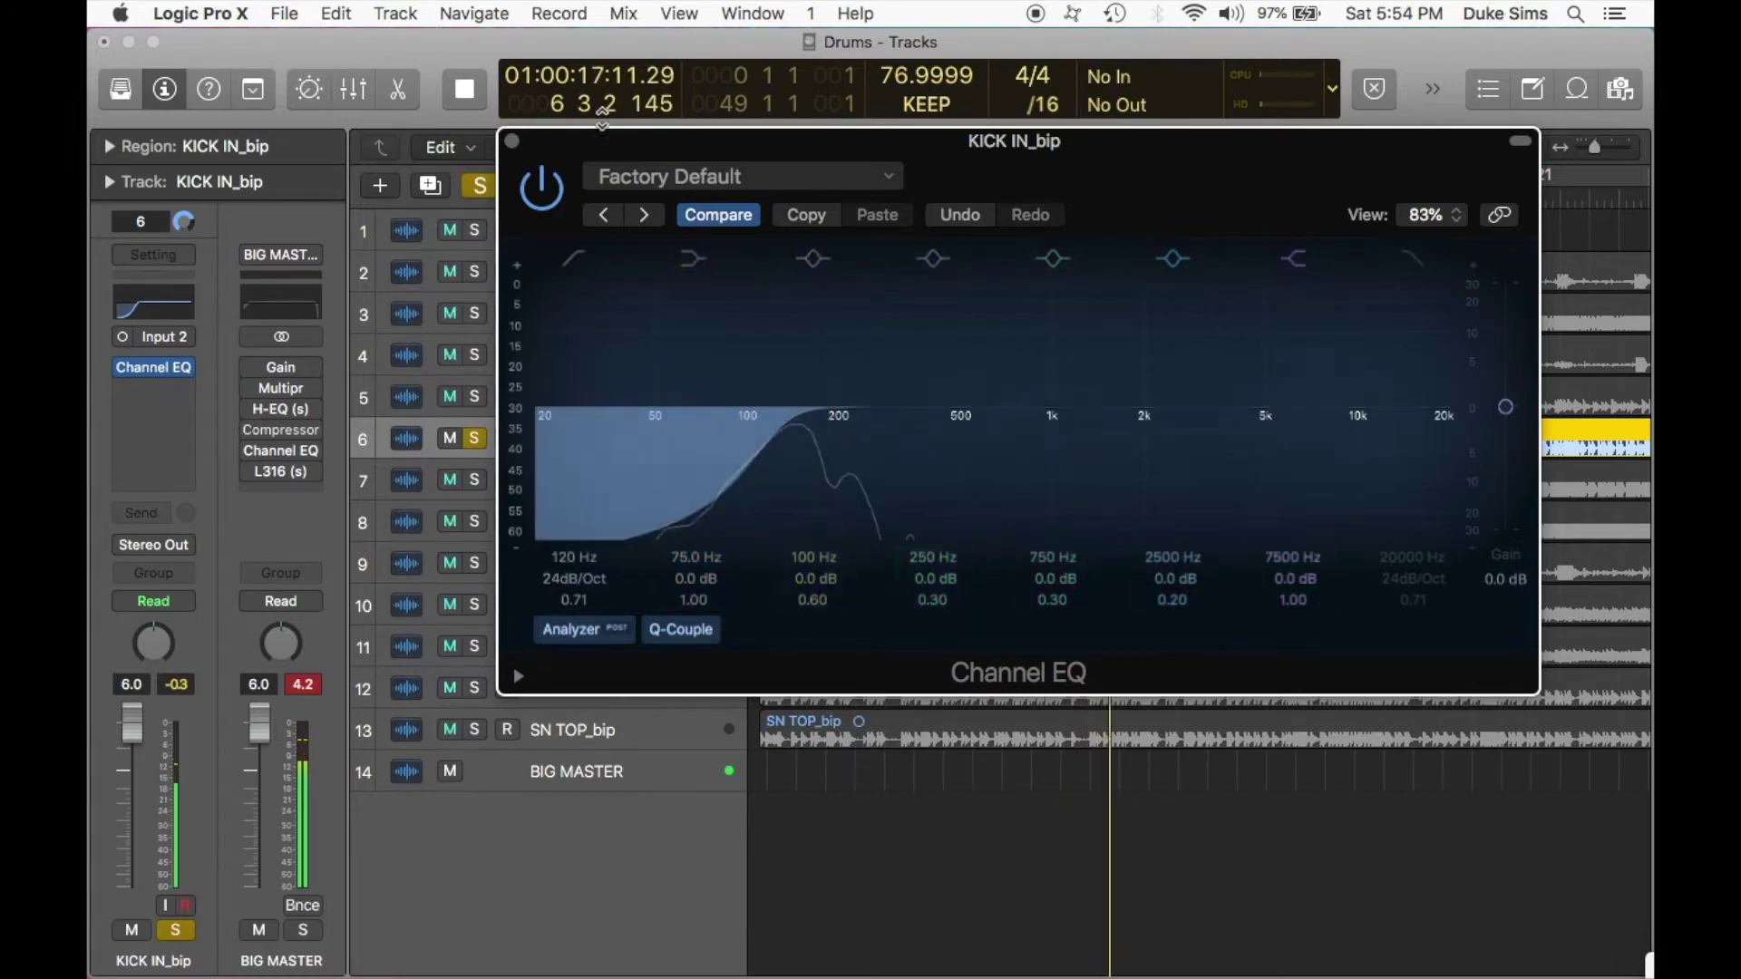
{"action": "left_click", "coordinate": [511, 141]}
Solo KICK OUT_bip in place of KICK IN_bip and select the KICK OUT_bip track.
{"action": "left_click", "coordinate": [474, 479]}
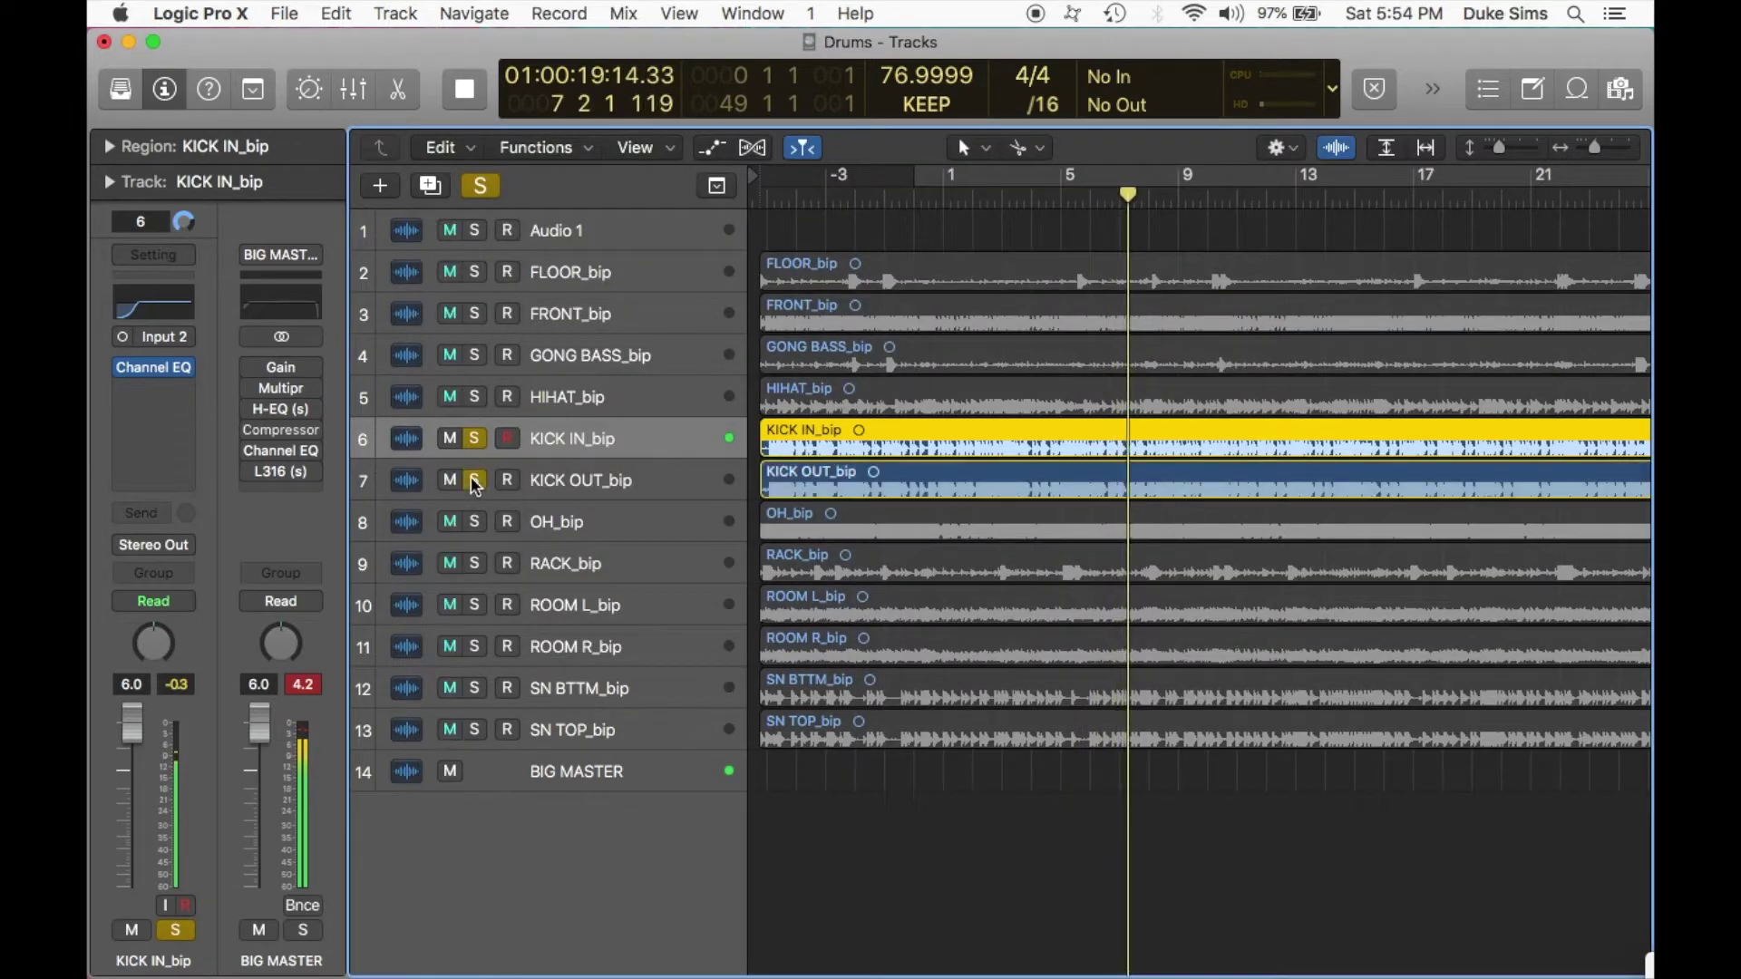
{"action": "left_click", "coordinate": [475, 438]}
{"action": "left_click", "coordinate": [549, 482]}
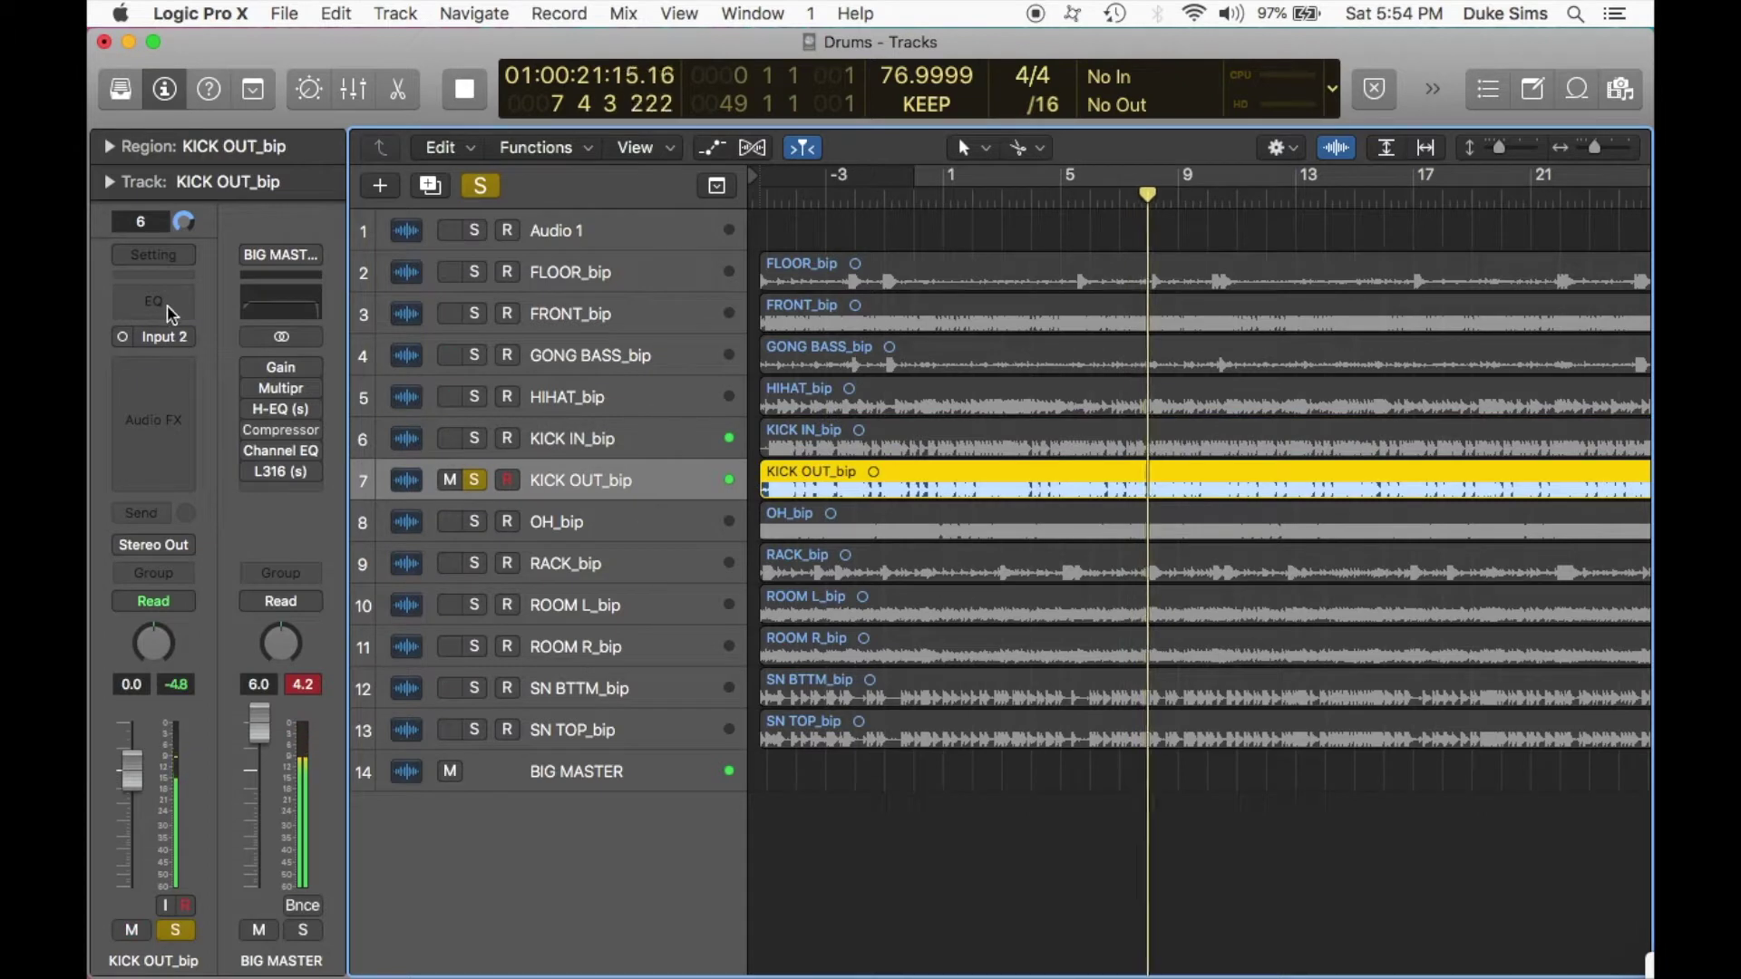
Add a Channel EQ to KICK OUT_bip with its high-cut filter at 330 Hz, and close the EQ.
{"action": "key", "text": "v"}
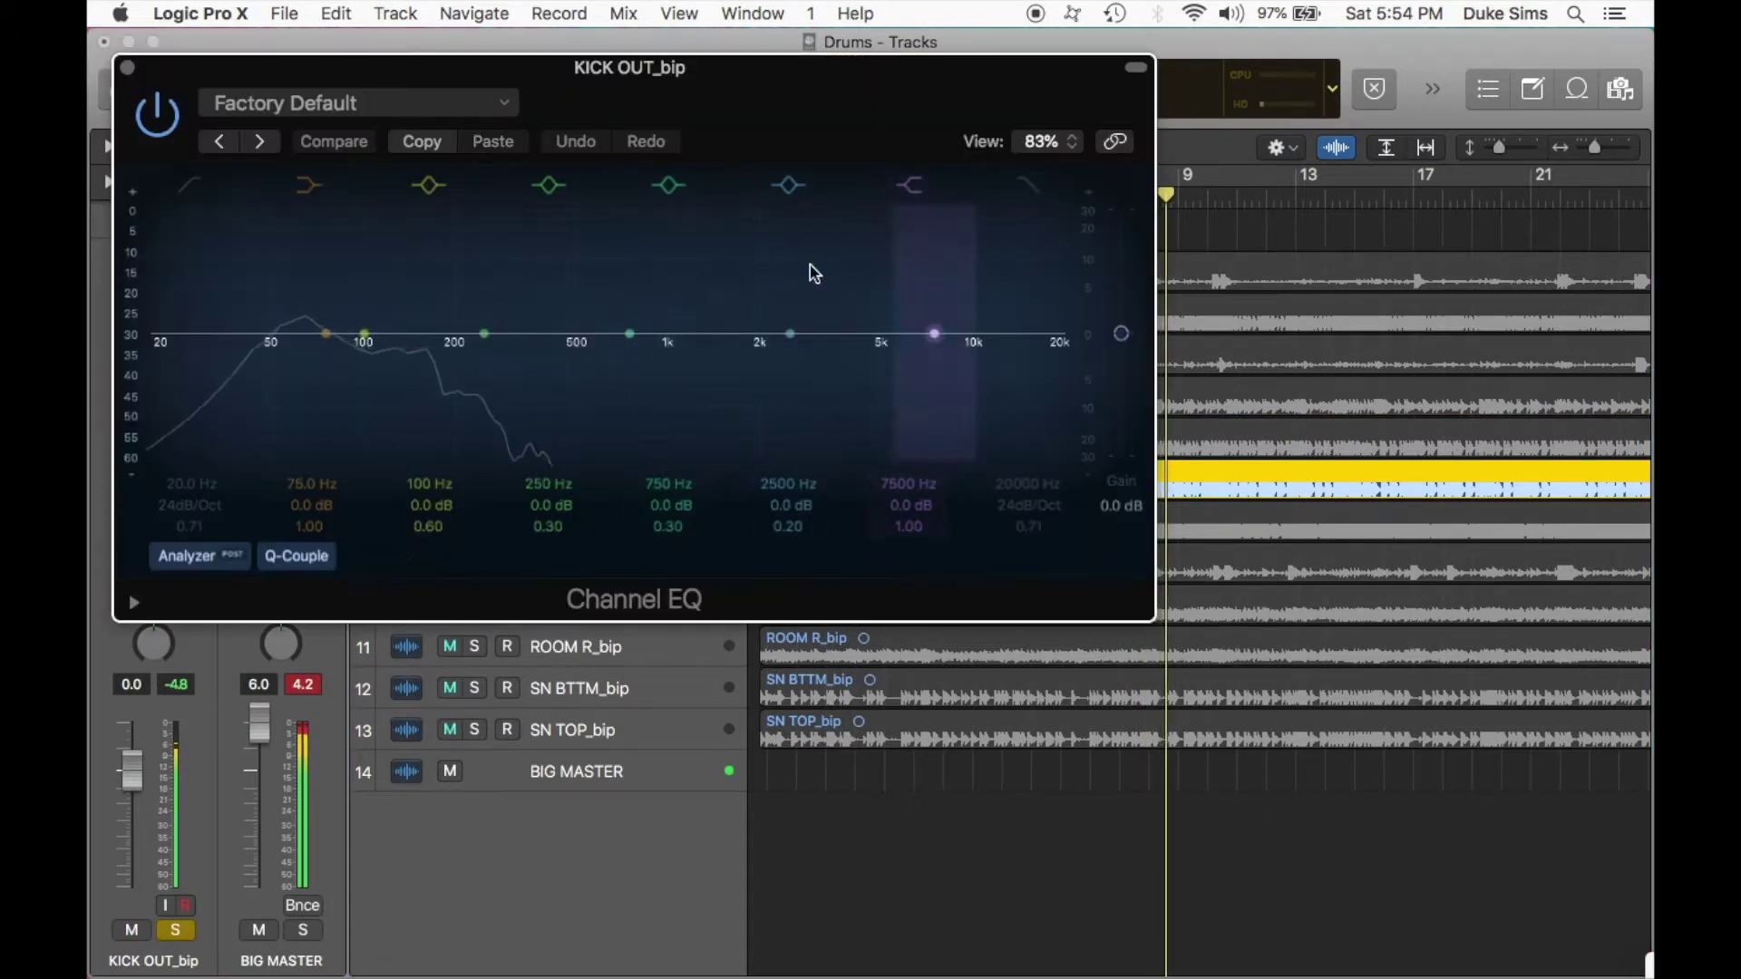
{"action": "left_click_drag", "start_coordinate": [1024, 203], "coordinate": [521, 203]}
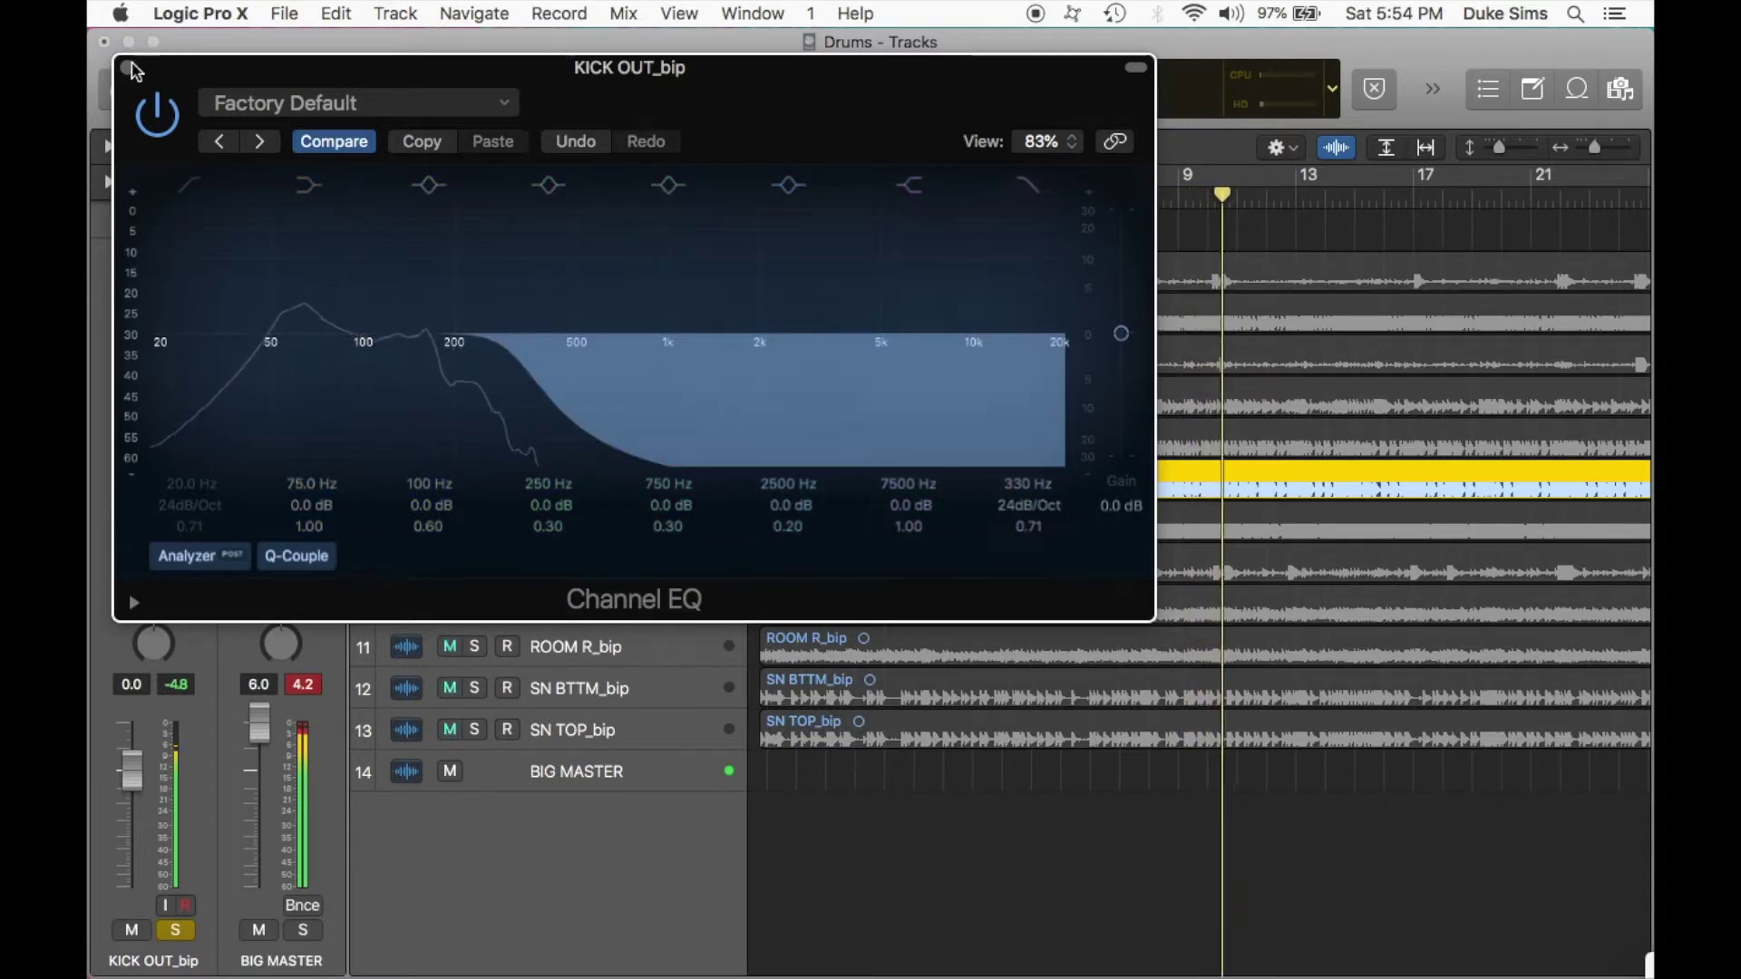
{"action": "key", "text": "v"}
Solo KICK IN_bip together with KICK OUT_bip and set KICK OUT_bip's volume to 0.3 dB.
{"action": "left_click", "coordinate": [474, 440]}
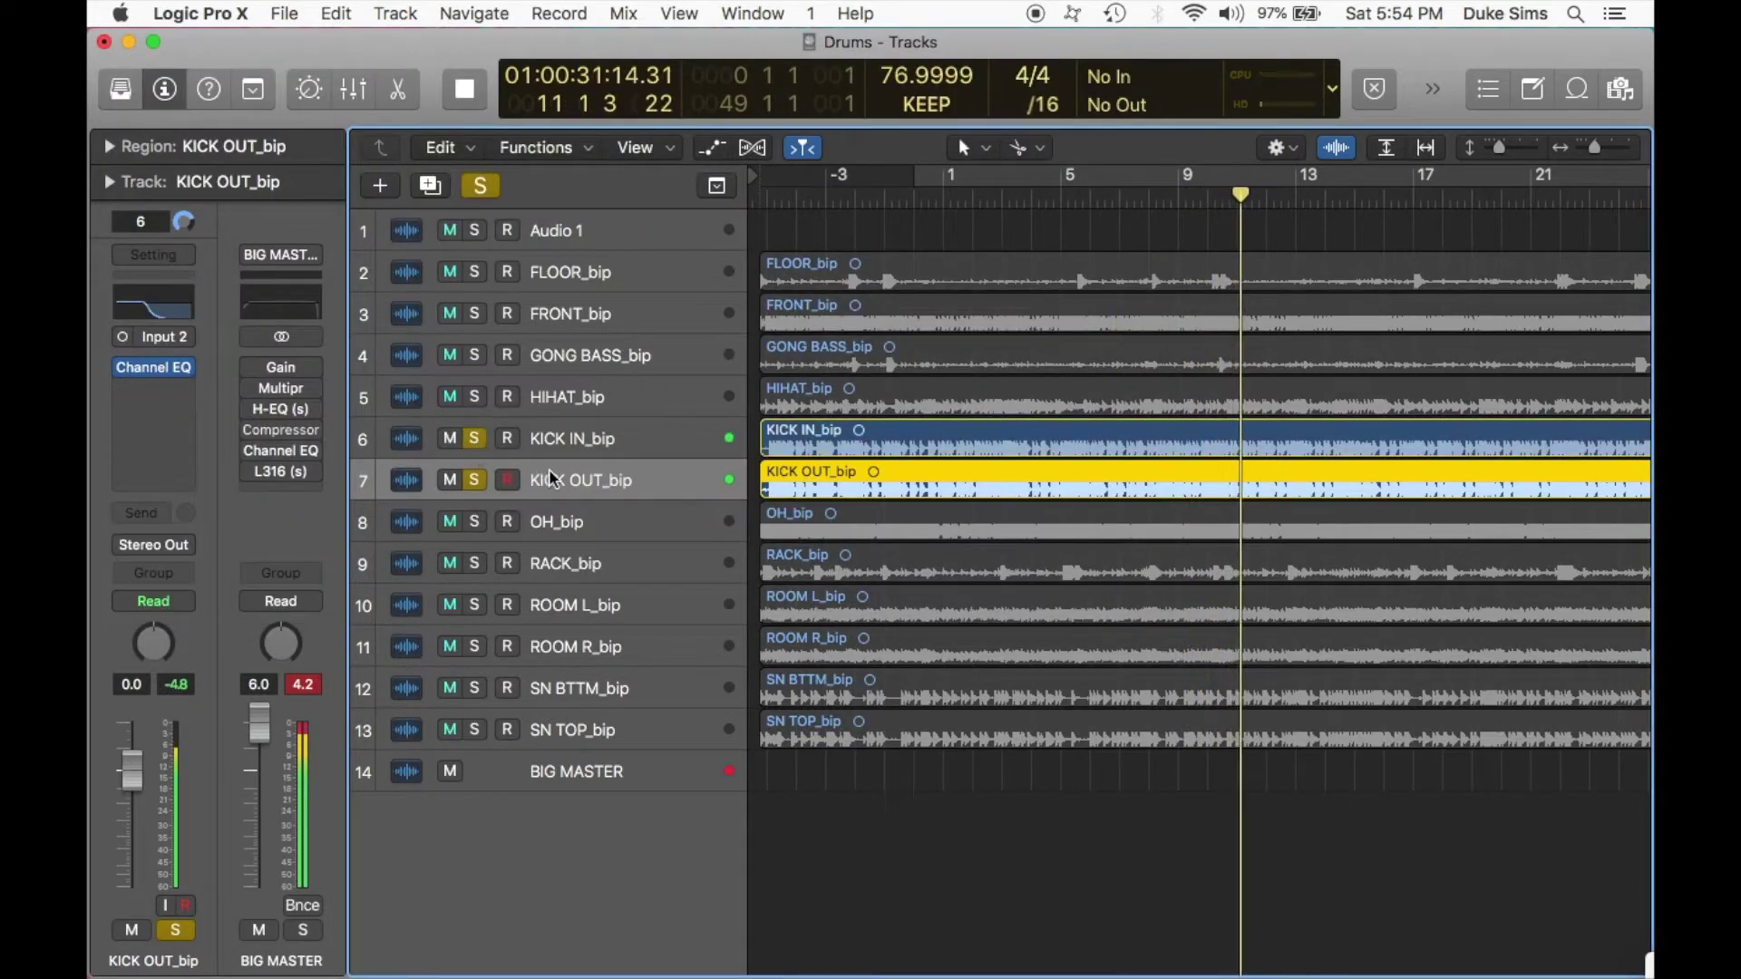
{"action": "mouse_move", "coordinate": [132, 787]}
{"action": "left_mouse_down"}
{"action": "mouse_move", "coordinate": [132, 878]}
{"action": "mouse_move", "coordinate": [132, 723]}
{"action": "mouse_move", "coordinate": [132, 769]}
{"action": "left_mouse_up"}
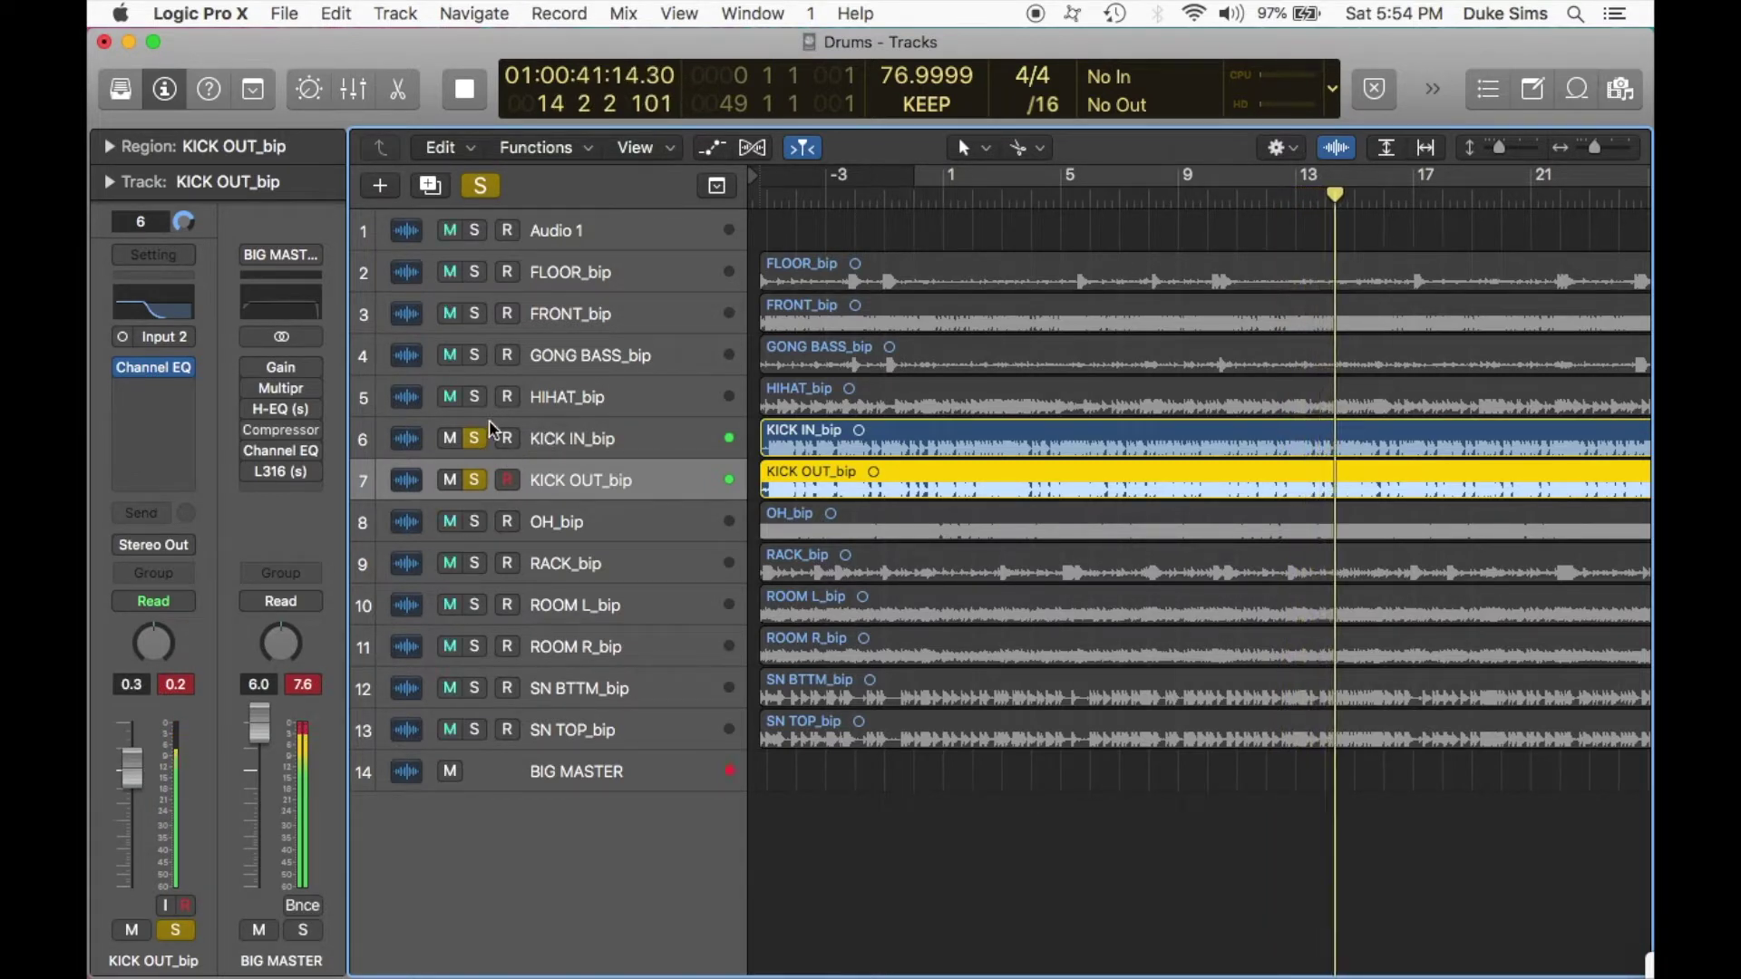
Solo SN TOP_bip in place of the two kick tracks and select the SN TOP_bip track.
{"action": "left_click", "coordinate": [475, 731]}
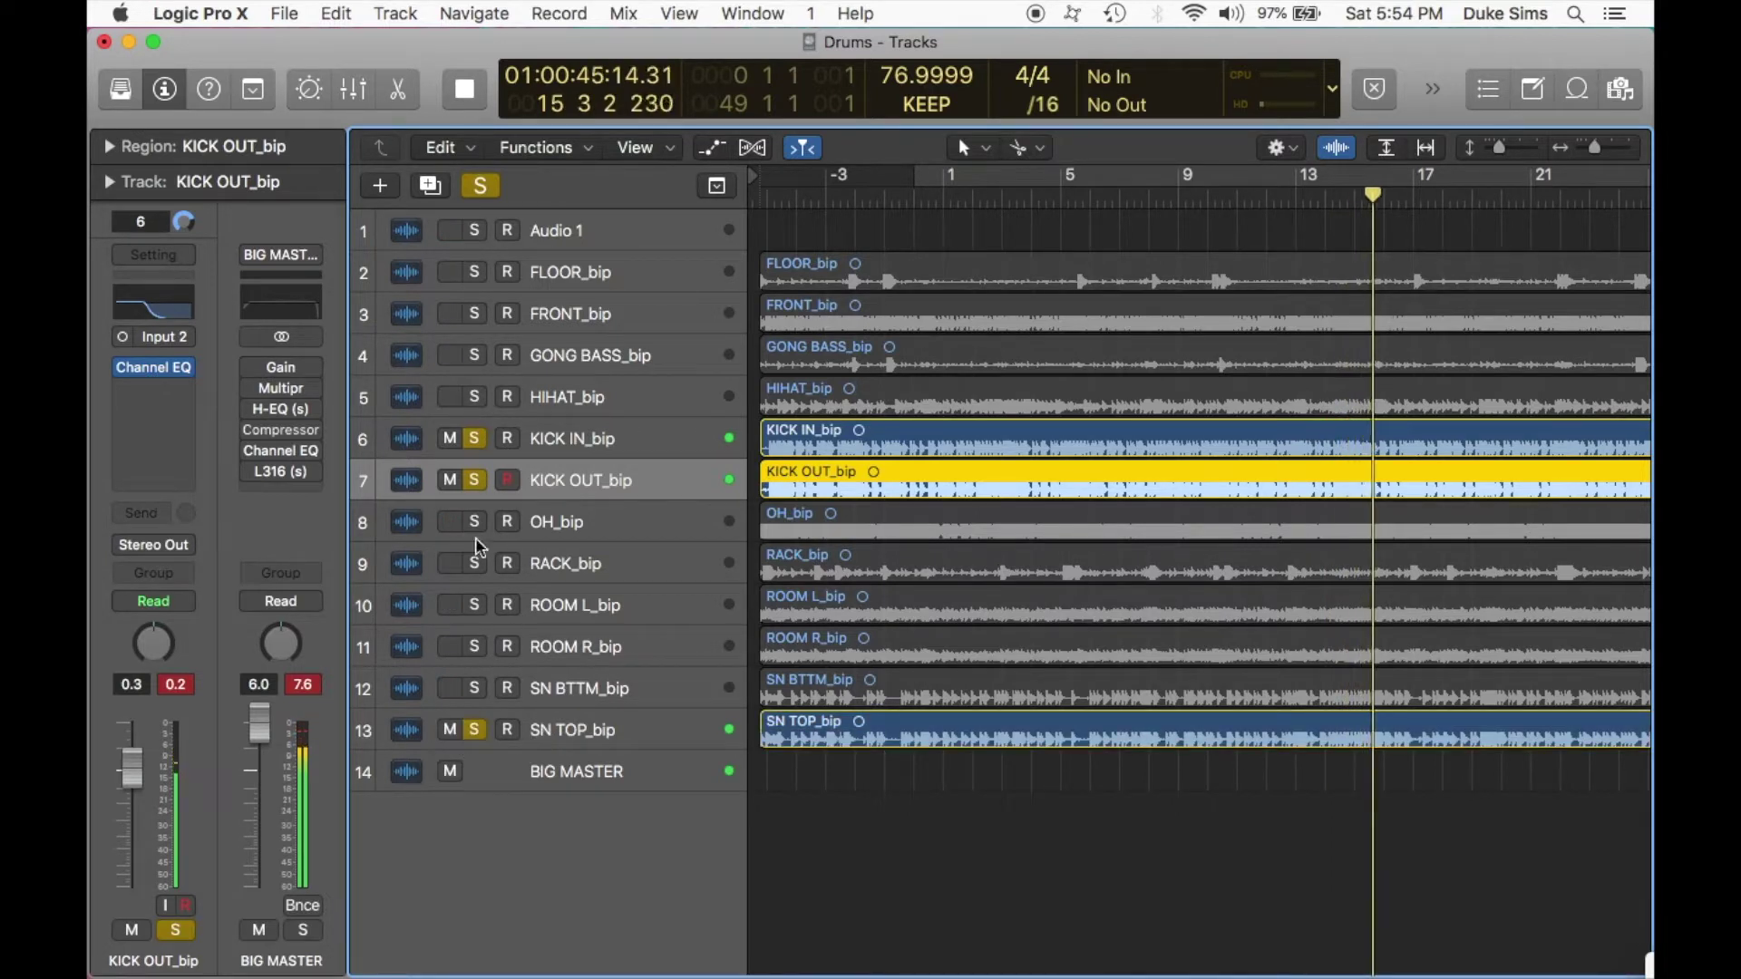
{"action": "left_click", "coordinate": [475, 477]}
{"action": "left_click", "coordinate": [474, 439]}
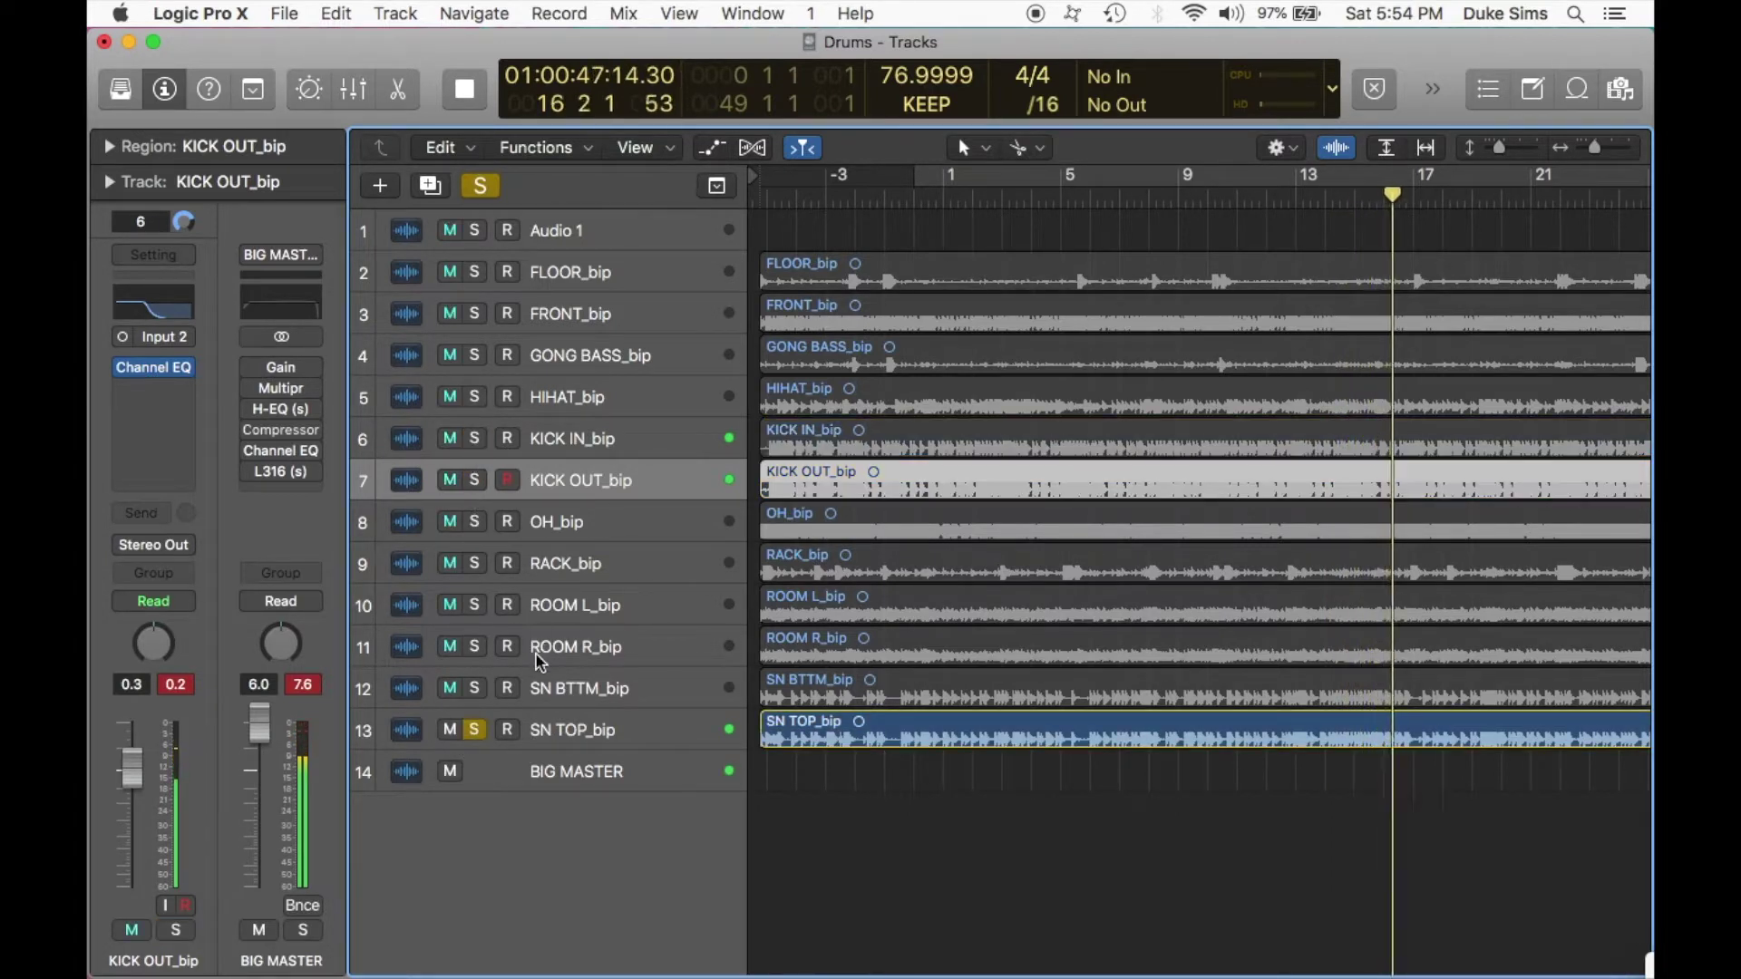
{"action": "left_click", "coordinate": [553, 721]}
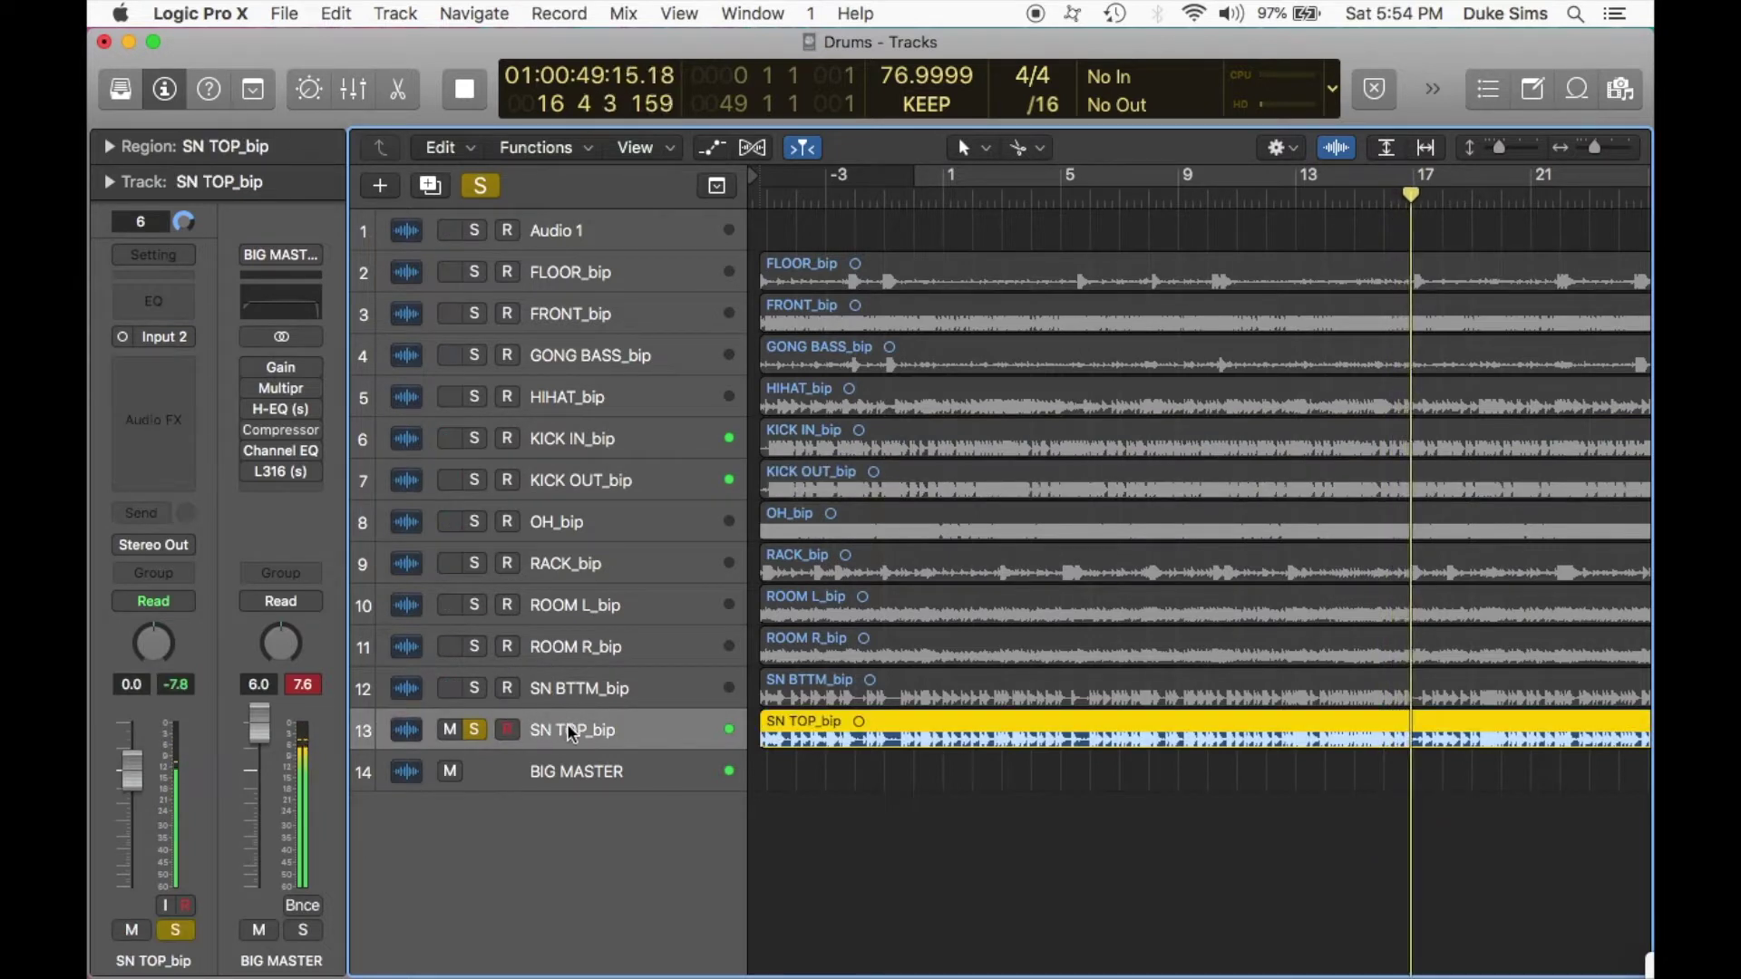
Compare SN BTTM_bip alone with SN TOP_bip, leaving only SN TOP_bip soloed.
{"action": "left_click", "coordinate": [474, 688]}
{"action": "left_click", "coordinate": [475, 731]}
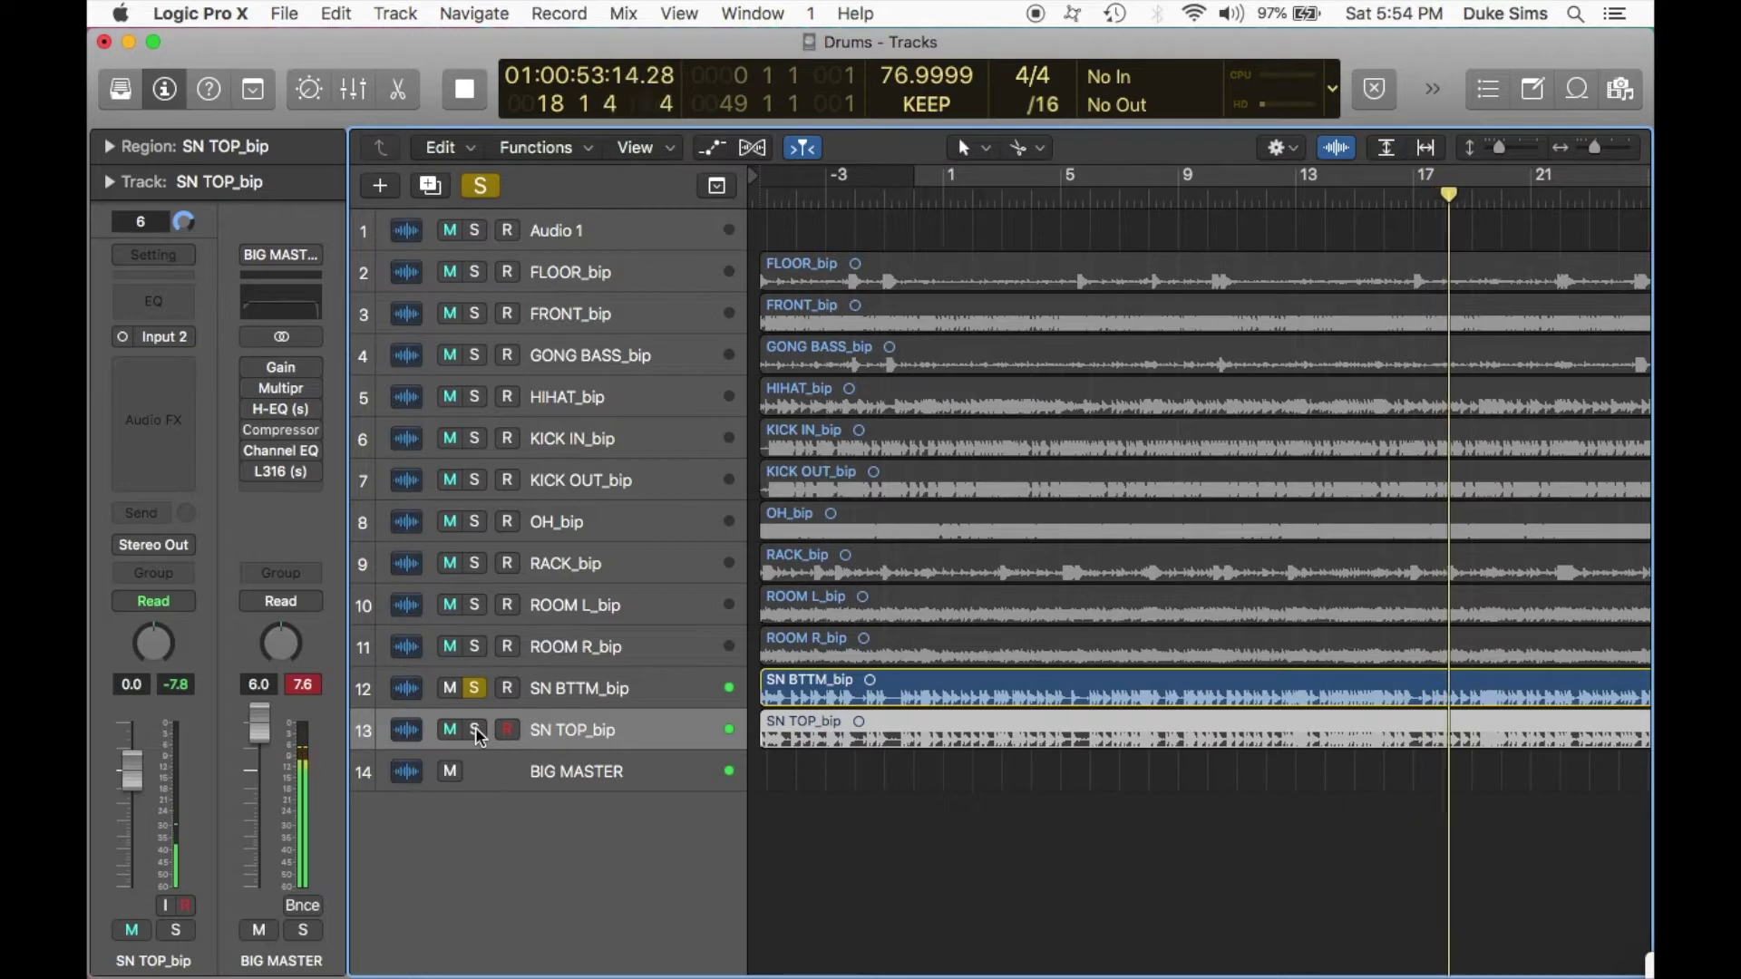
{"action": "left_click", "coordinate": [475, 728]}
{"action": "left_click", "coordinate": [484, 687]}
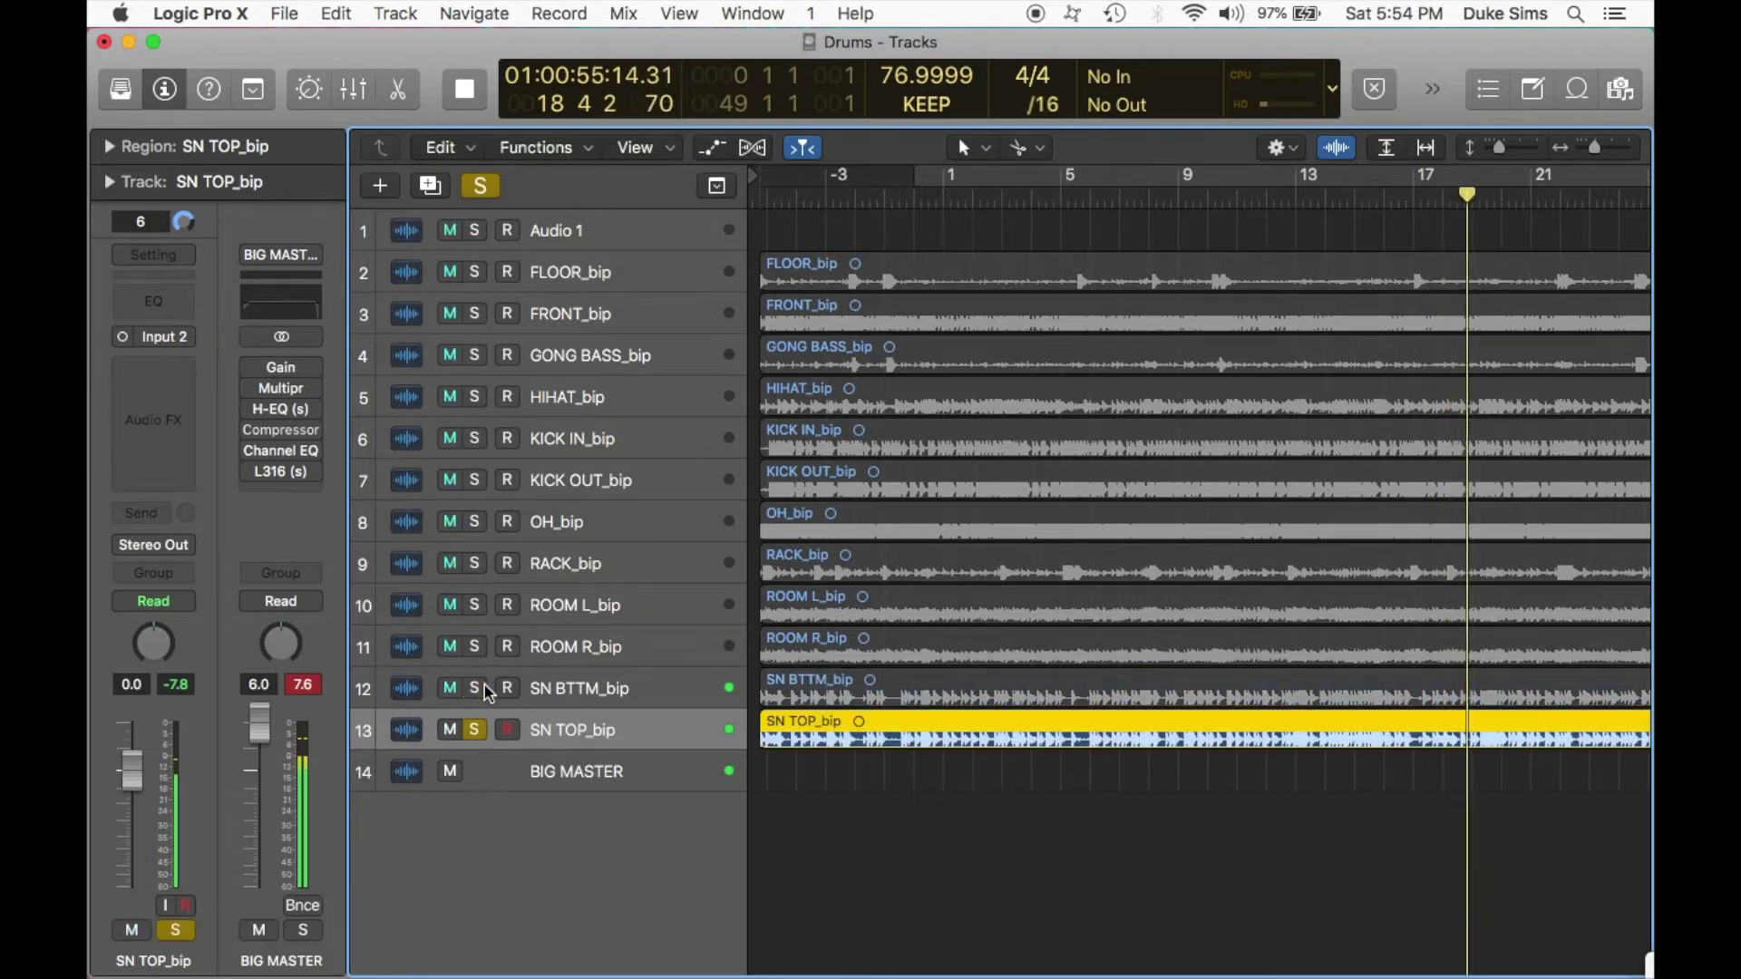
Add a Channel EQ to SN TOP_bip with its low-cut filter at 295 Hz, and close the EQ.
{"action": "left_click", "coordinate": [140, 308]}
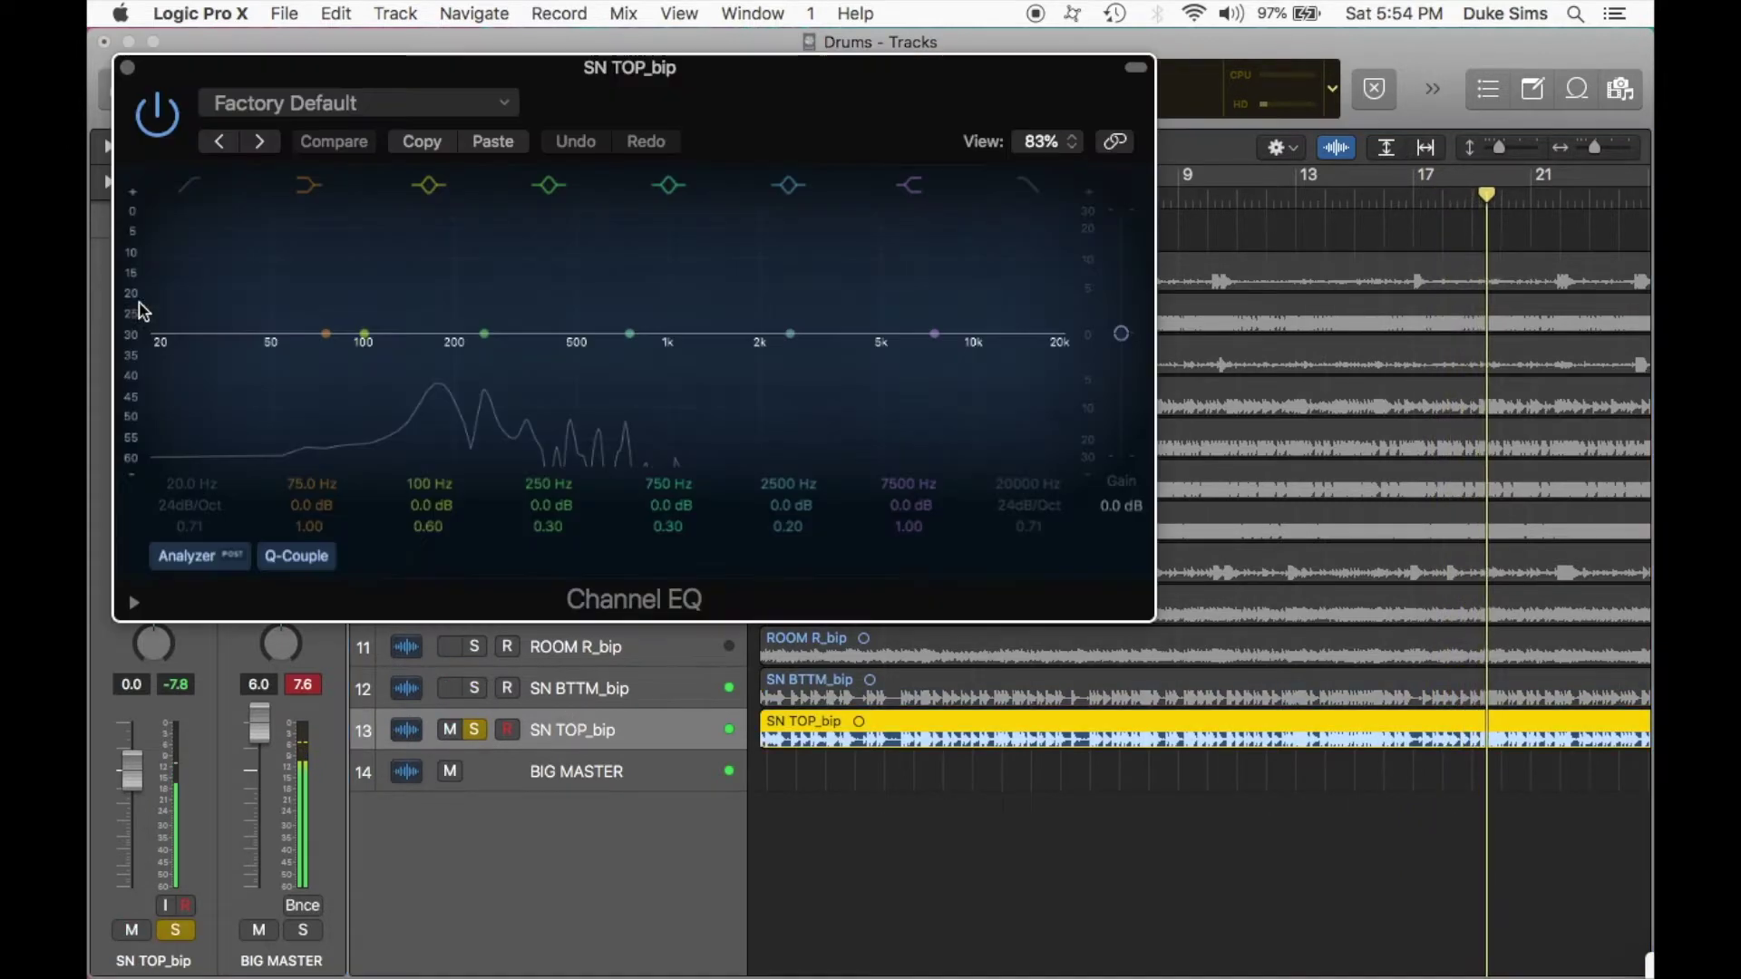
{"action": "left_click", "coordinate": [189, 186]}
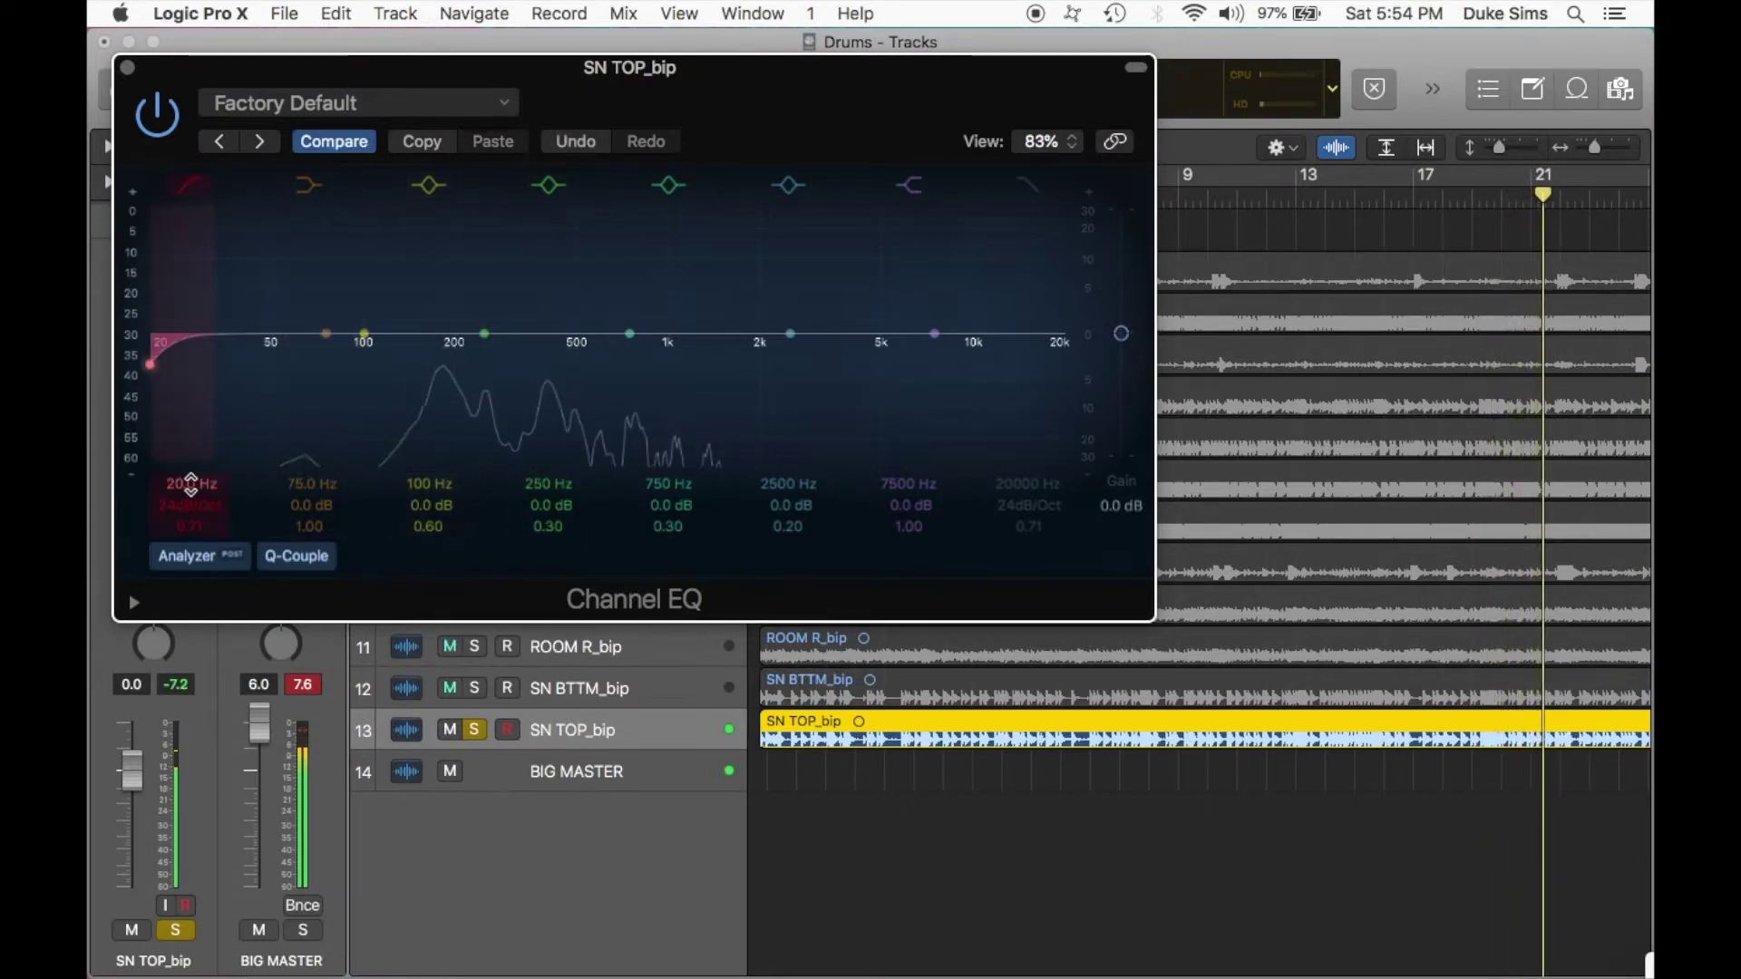
{"action": "left_click_drag", "start_coordinate": [191, 483], "coordinate": [190, 421]}
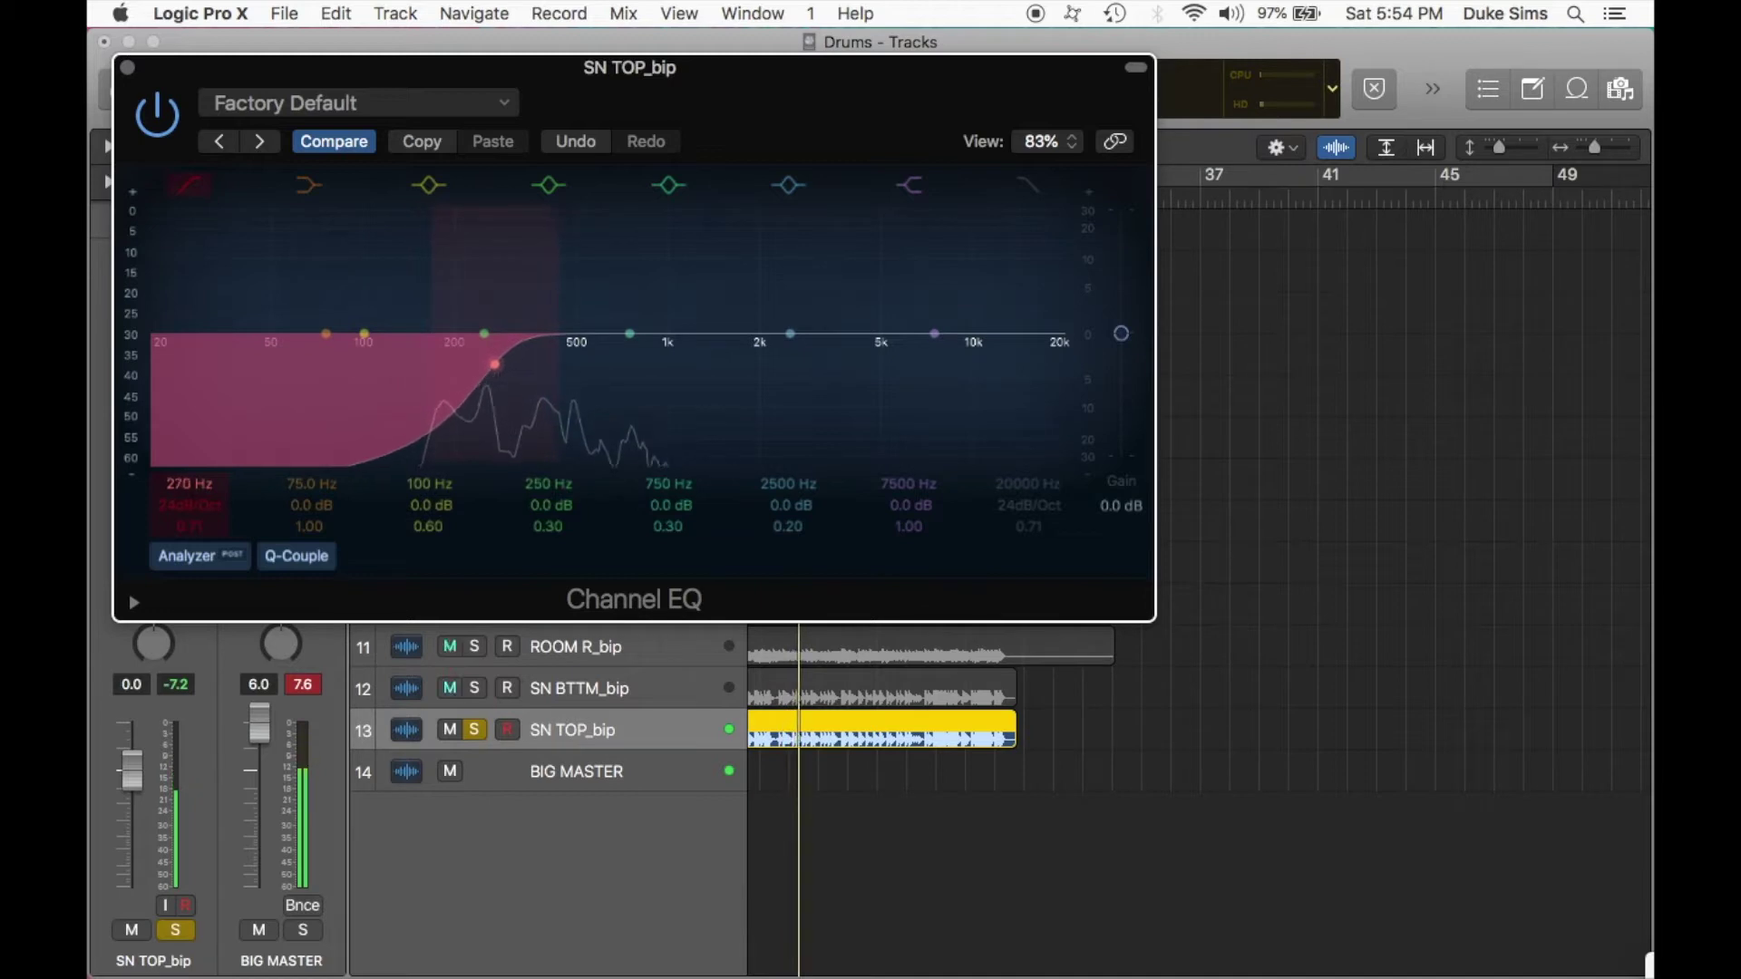
{"action": "left_click_drag", "start_coordinate": [190, 421], "coordinate": [190, 403]}
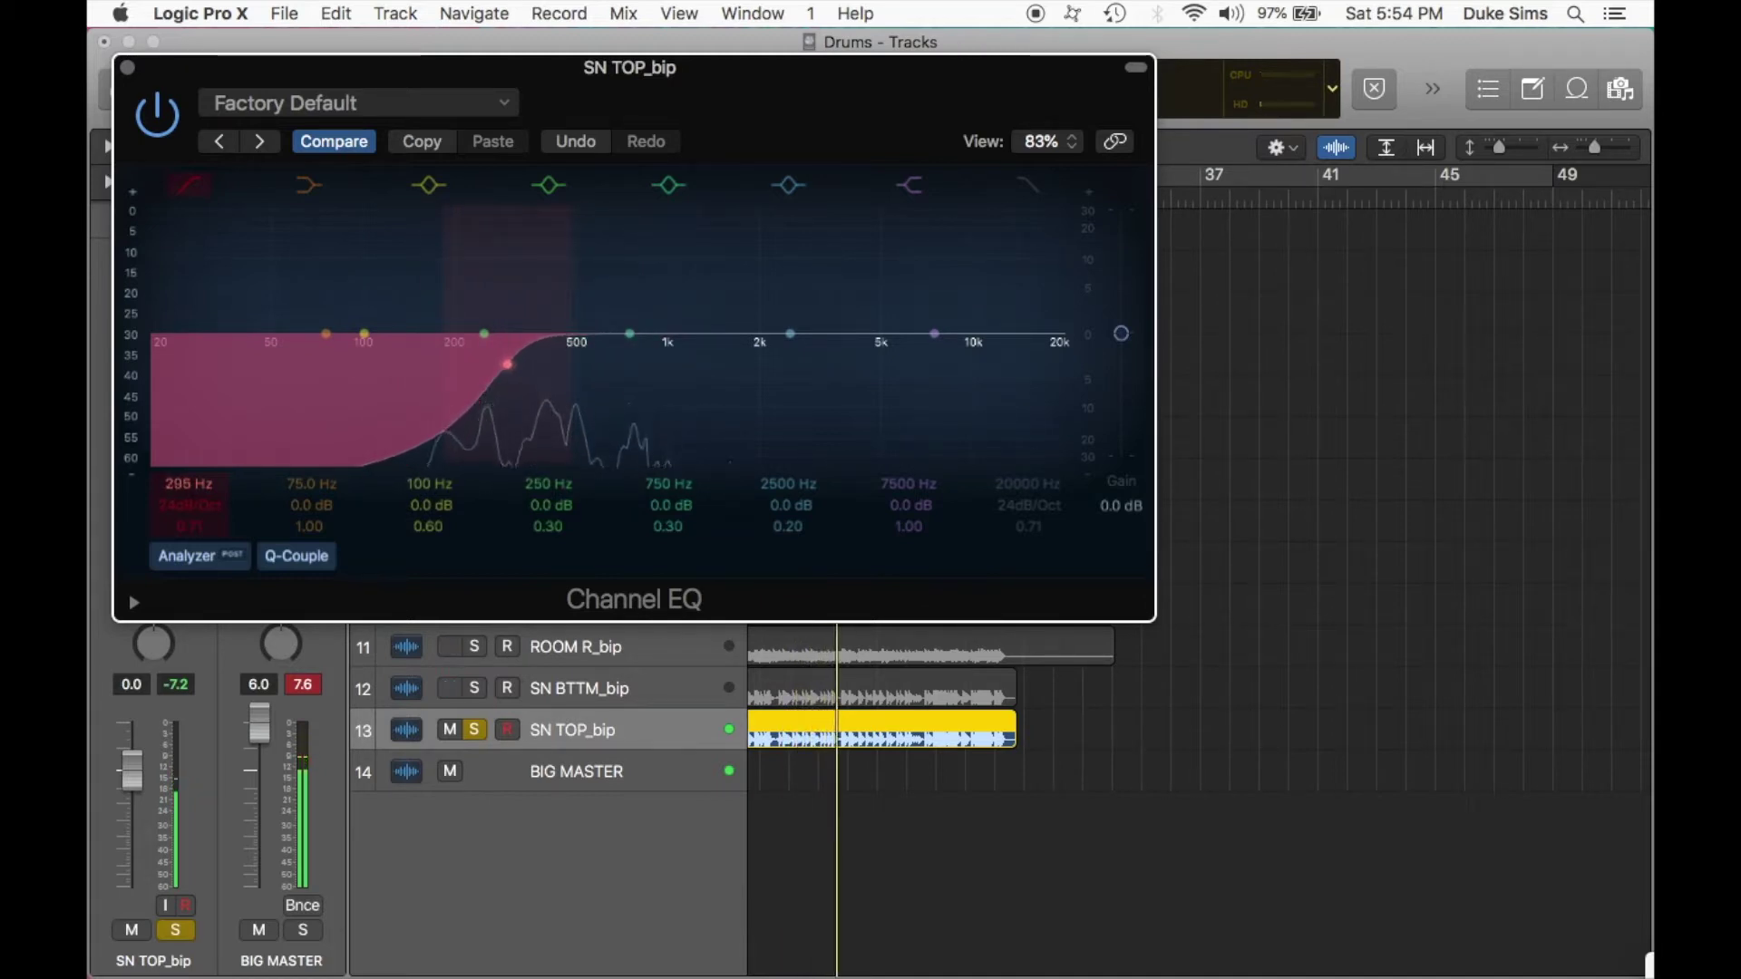
{"action": "left_click", "coordinate": [126, 69]}
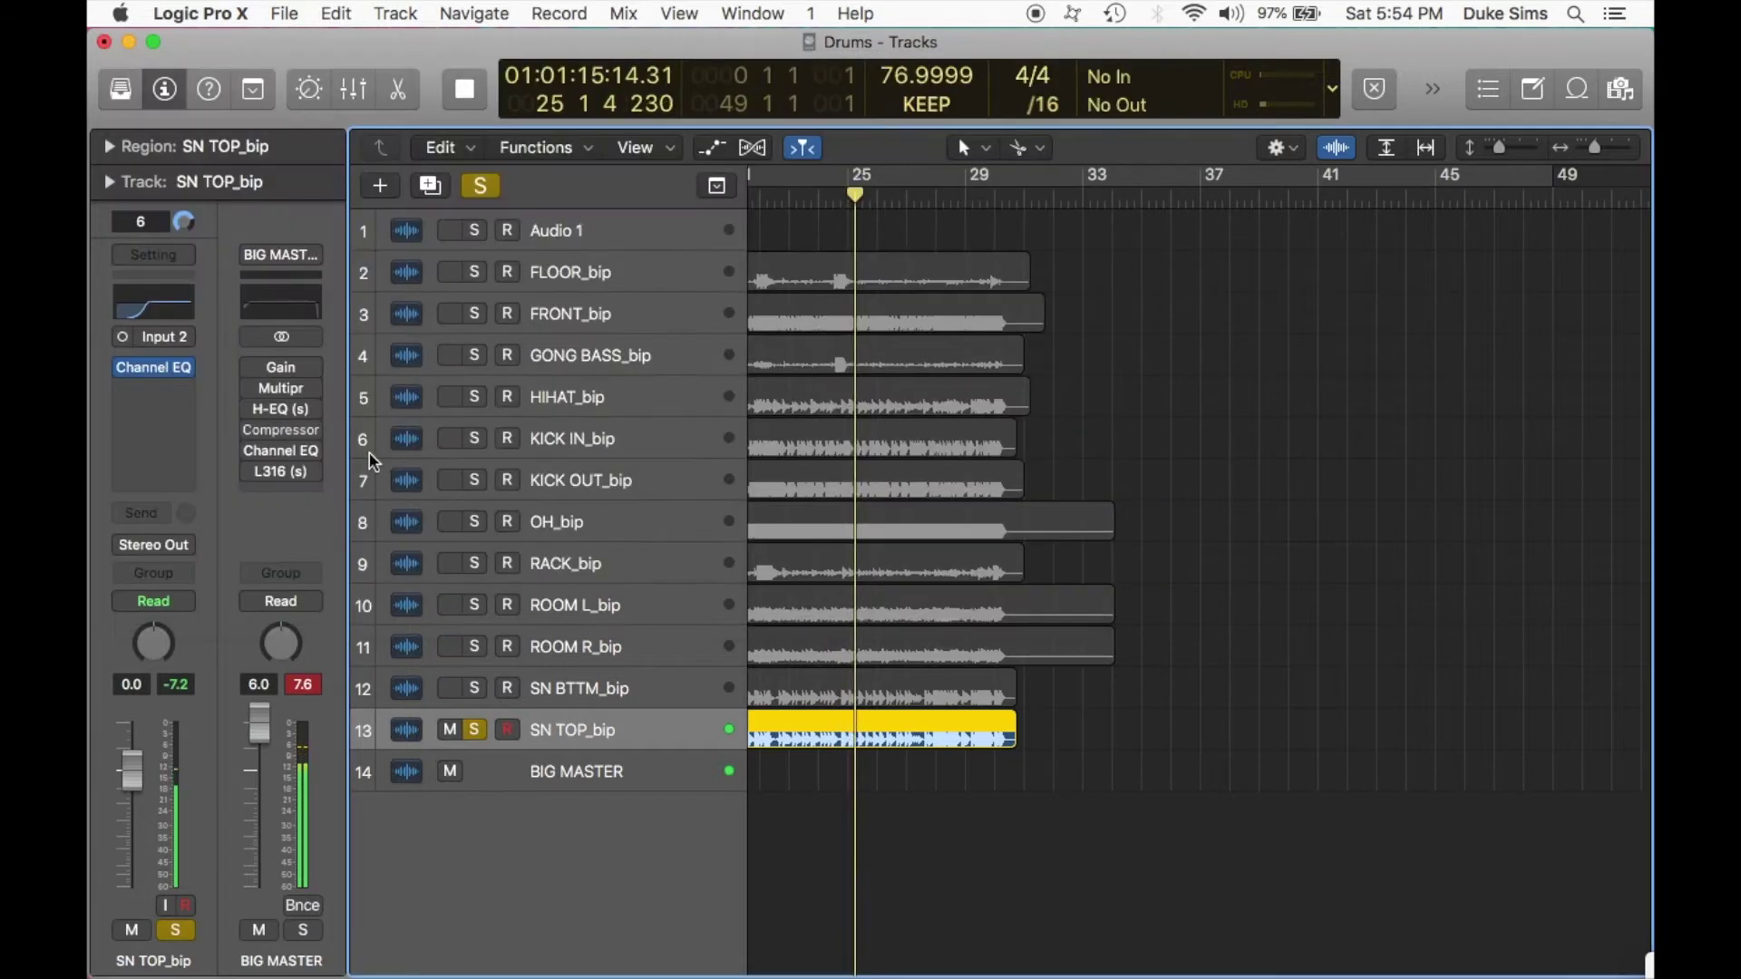
Solo SN BTTM_bip in place of SN TOP_bip and select the SN BTTM_bip track.
{"action": "left_click", "coordinate": [474, 688]}
{"action": "left_click", "coordinate": [474, 729]}
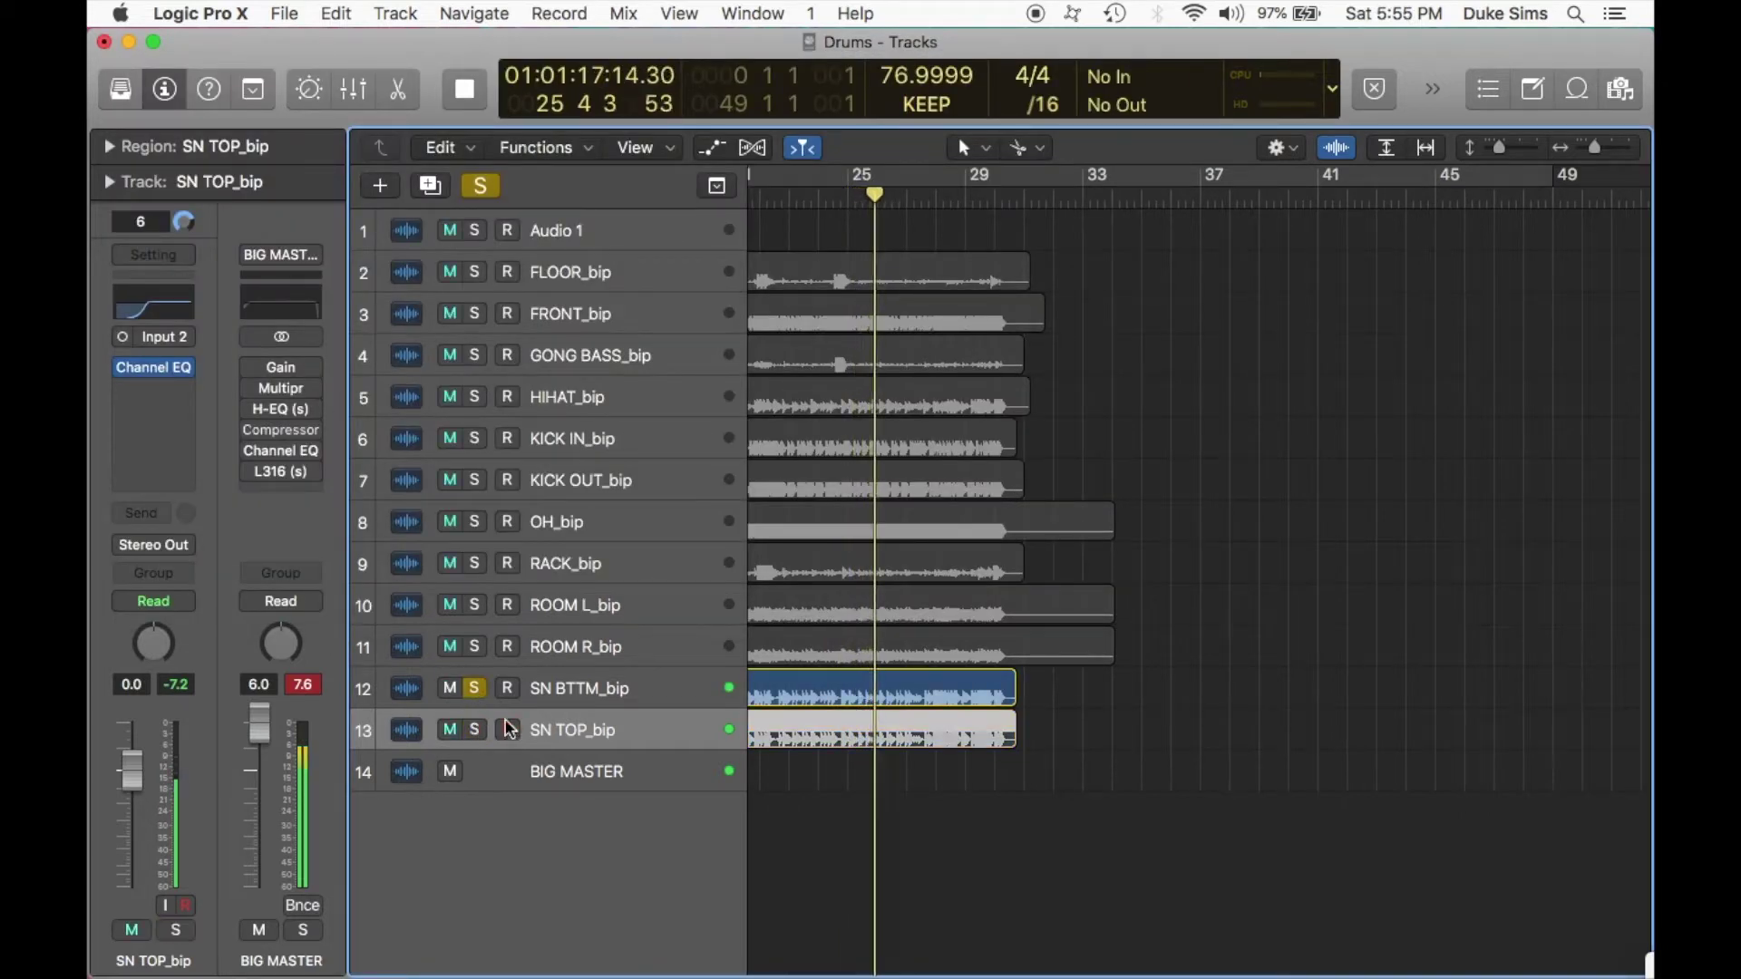
{"action": "left_click", "coordinate": [547, 689]}
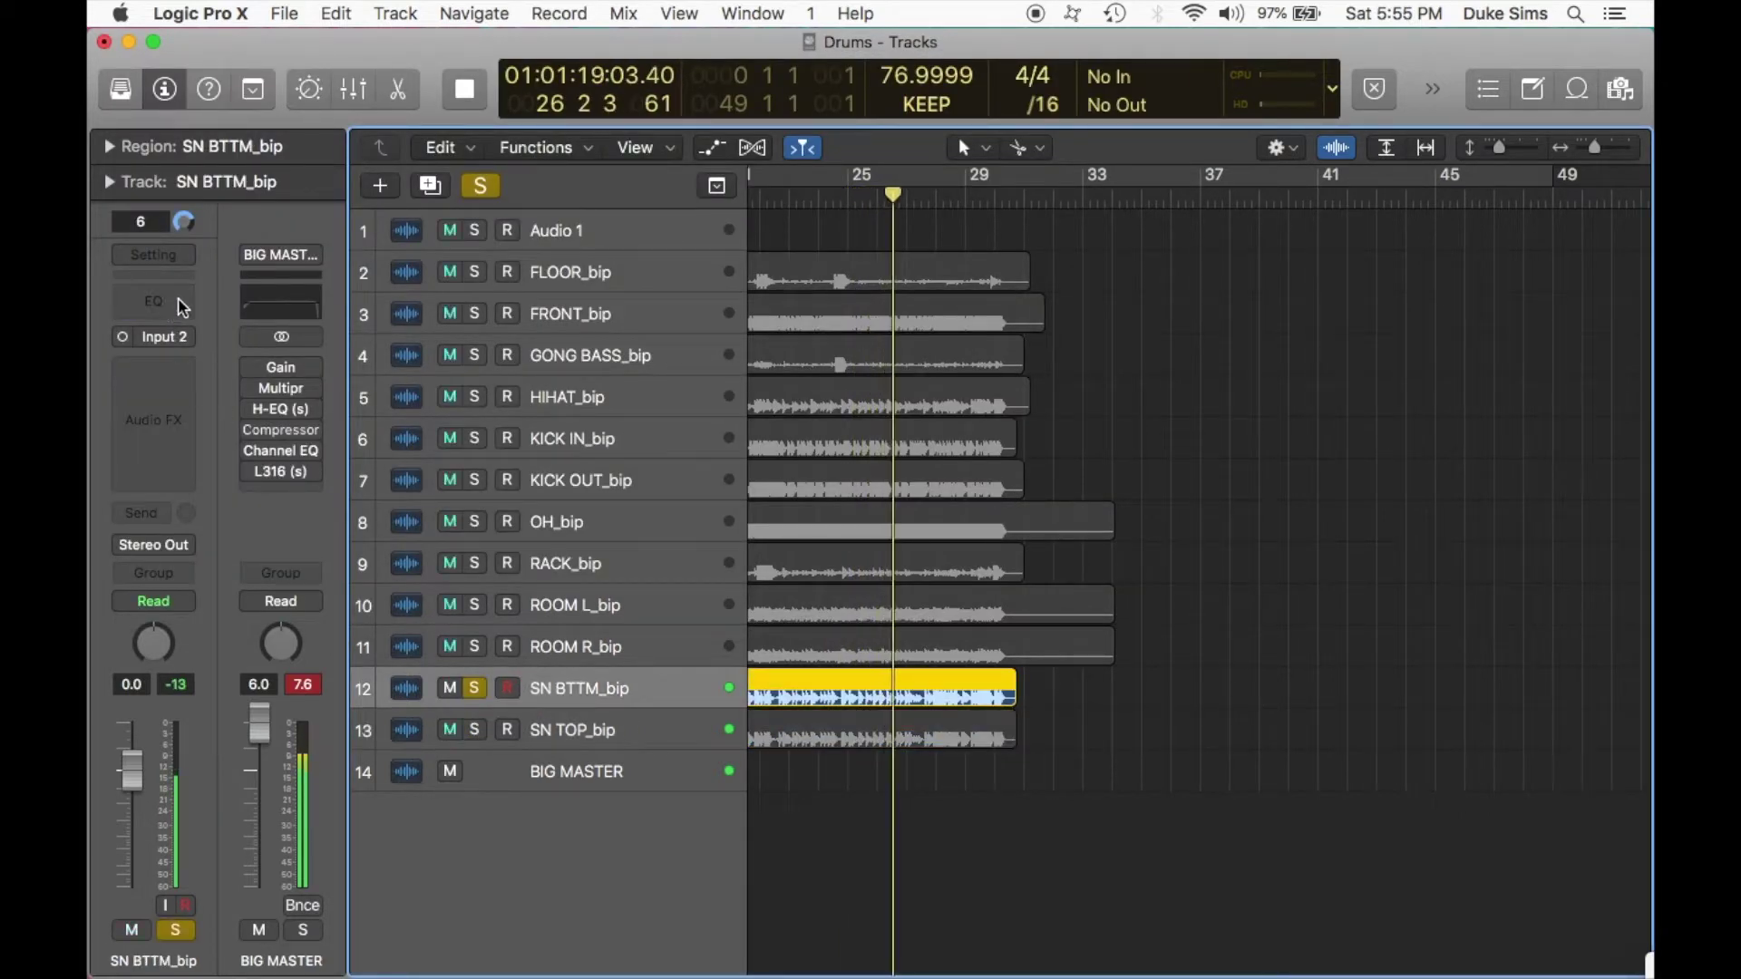
Add a Channel EQ to SN BTTM_bip with its low-cut filter at 790 Hz, and close the EQ.
{"action": "left_click", "coordinate": [180, 306]}
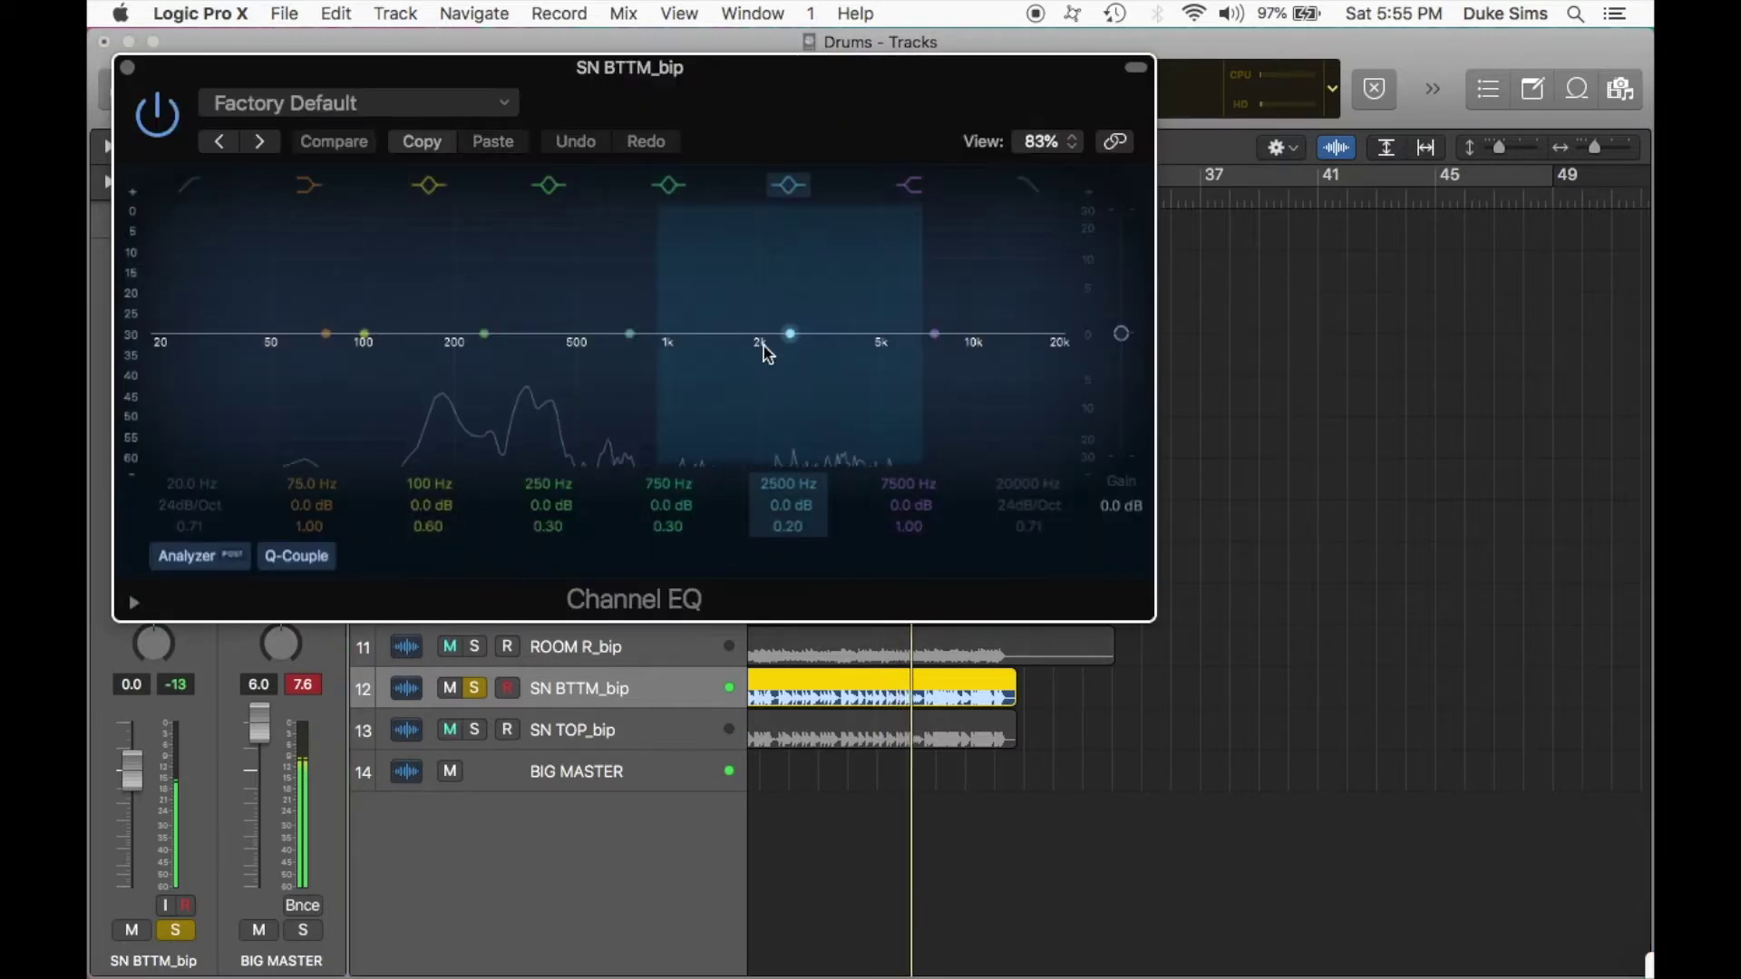
{"action": "left_click", "coordinate": [190, 186]}
{"action": "left_click_drag", "start_coordinate": [181, 485], "coordinate": [181, 344]}
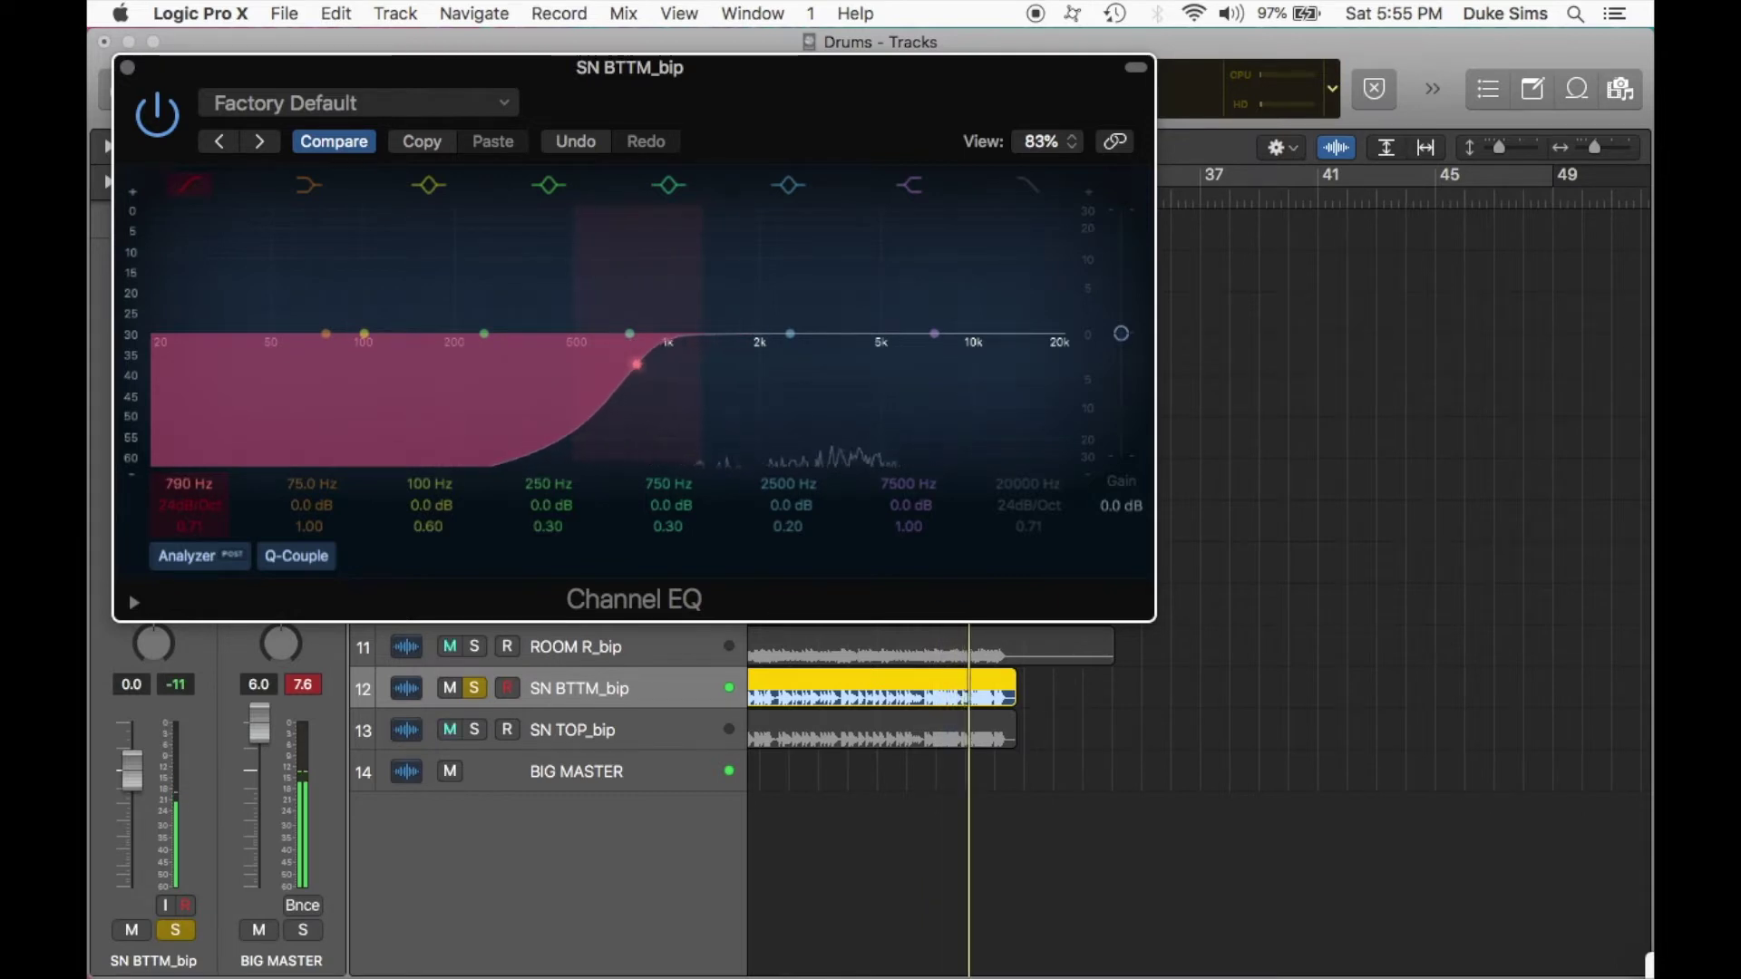
{"action": "left_click", "coordinate": [127, 68]}
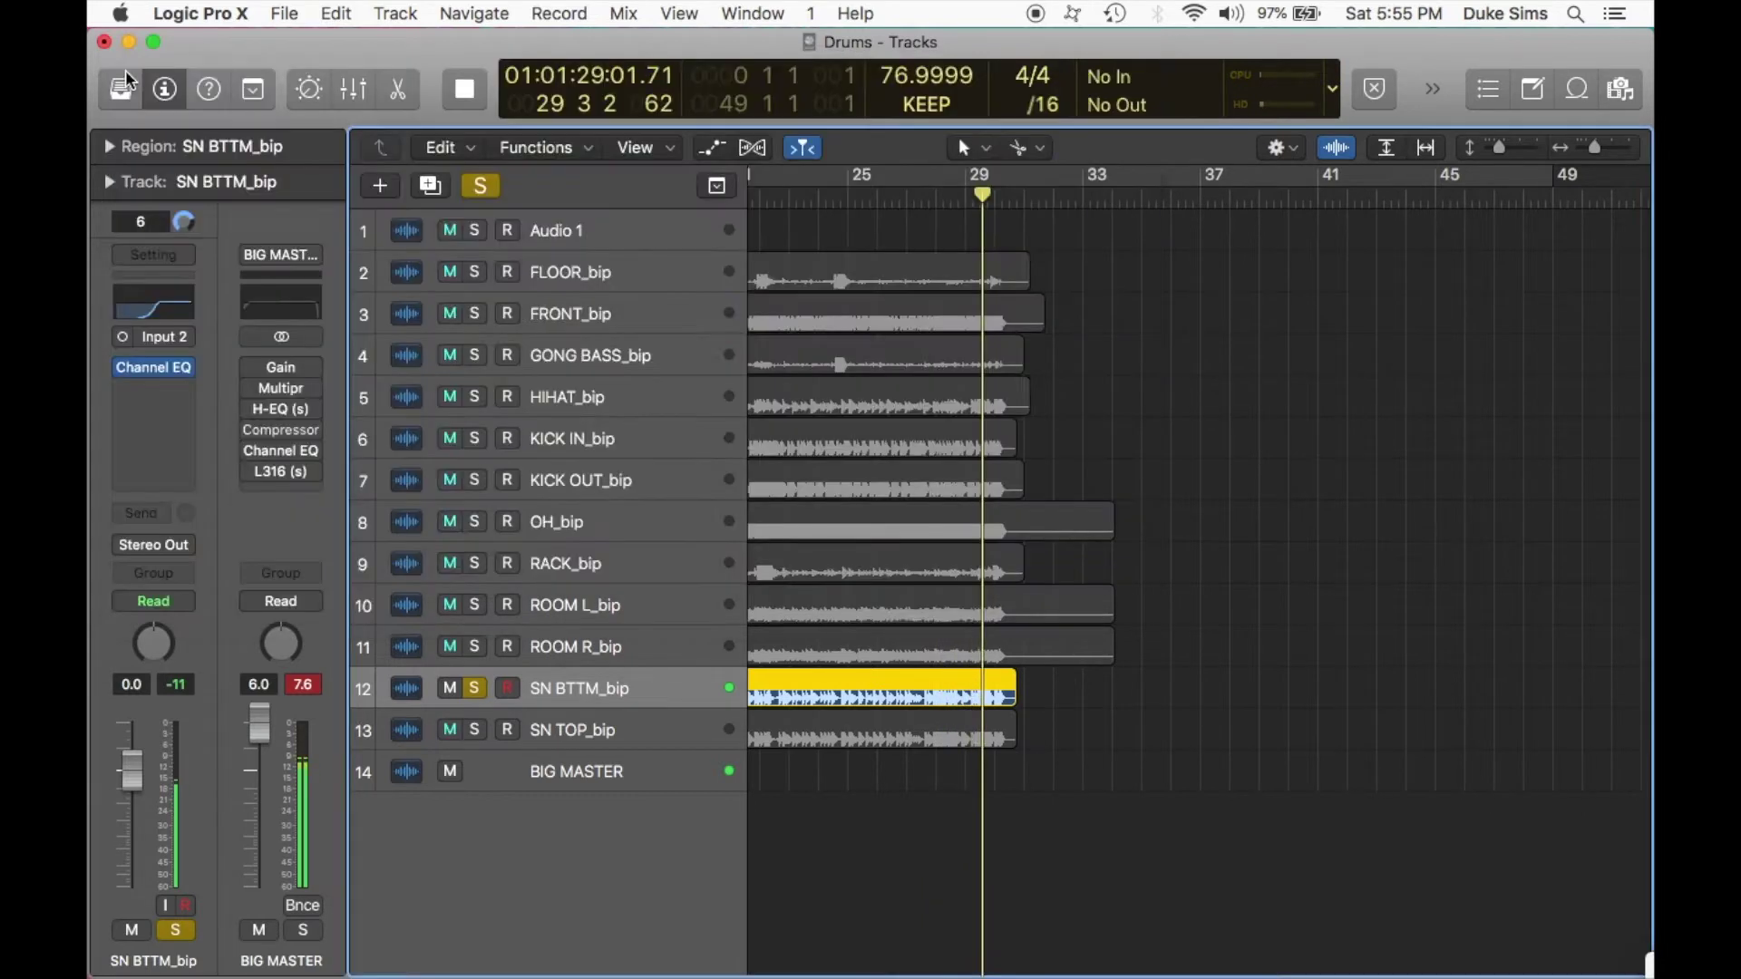
Solo SN TOP_bip together with SN BTTM_bip to hear both snare tracks.
{"action": "left_click", "coordinate": [476, 731]}
{"action": "scroll", "coordinate": [863, 301], "scroll_direction": "left", "scroll_amount": 10}
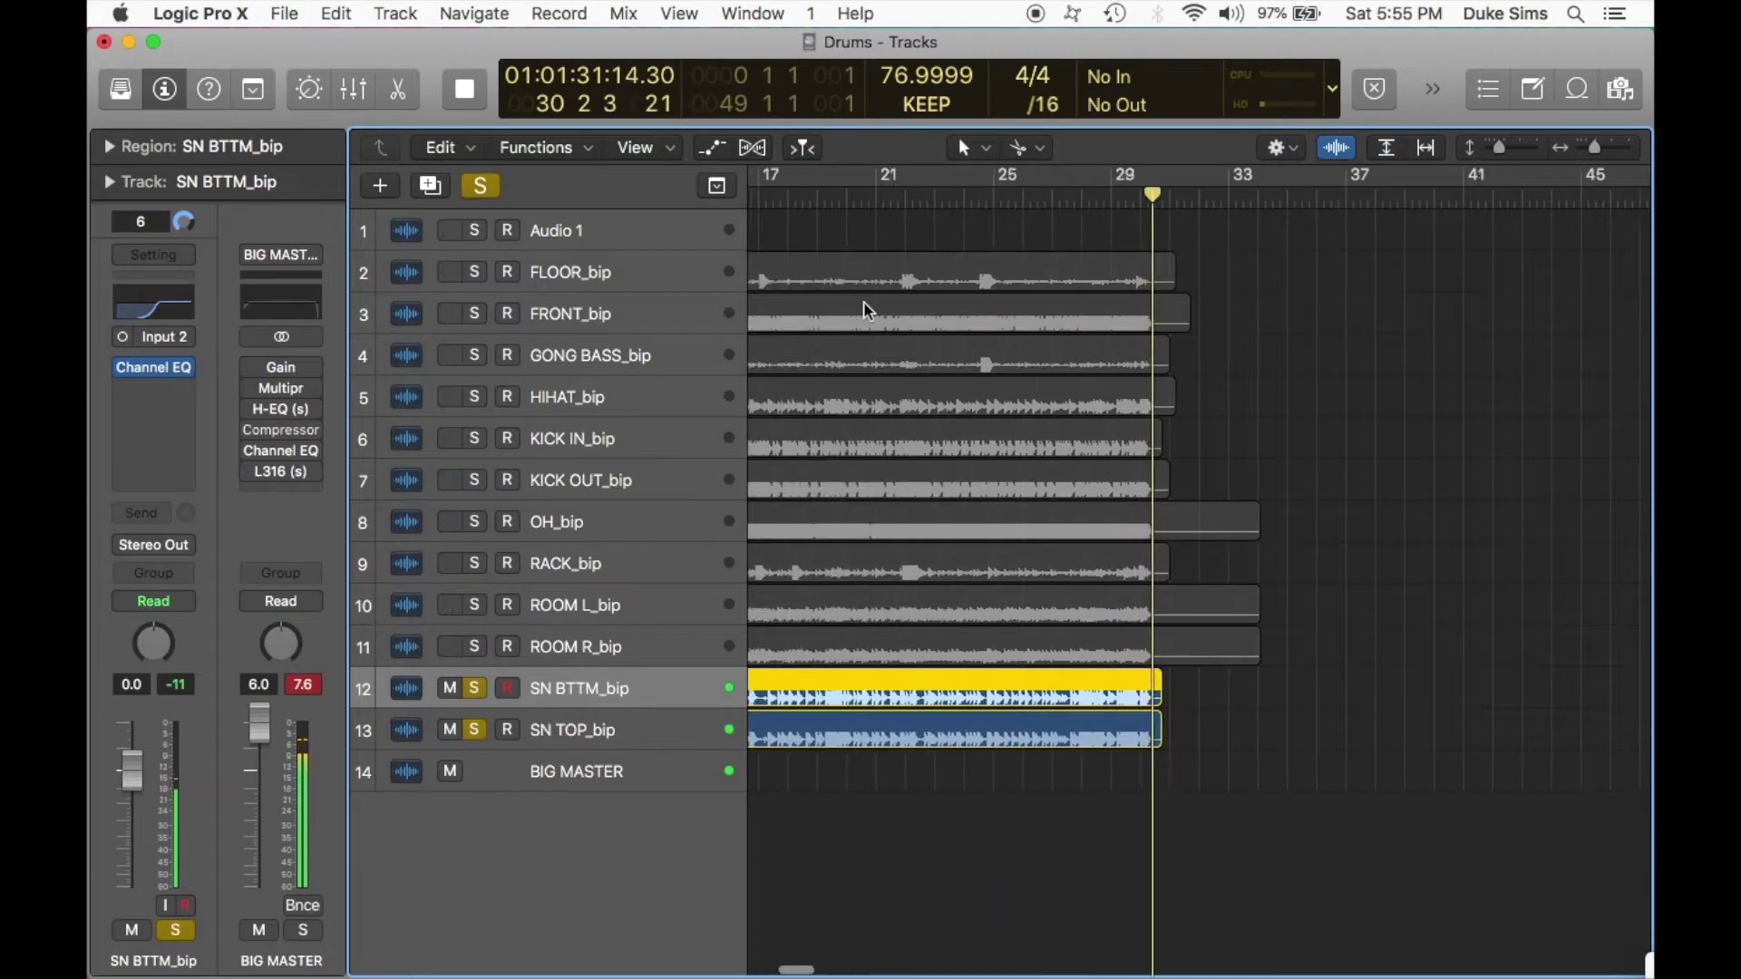
Replay the two snare tracks from an earlier bar, and leave only SN TOP_bip soloed and selected.
{"action": "left_click", "coordinate": [814, 201]}
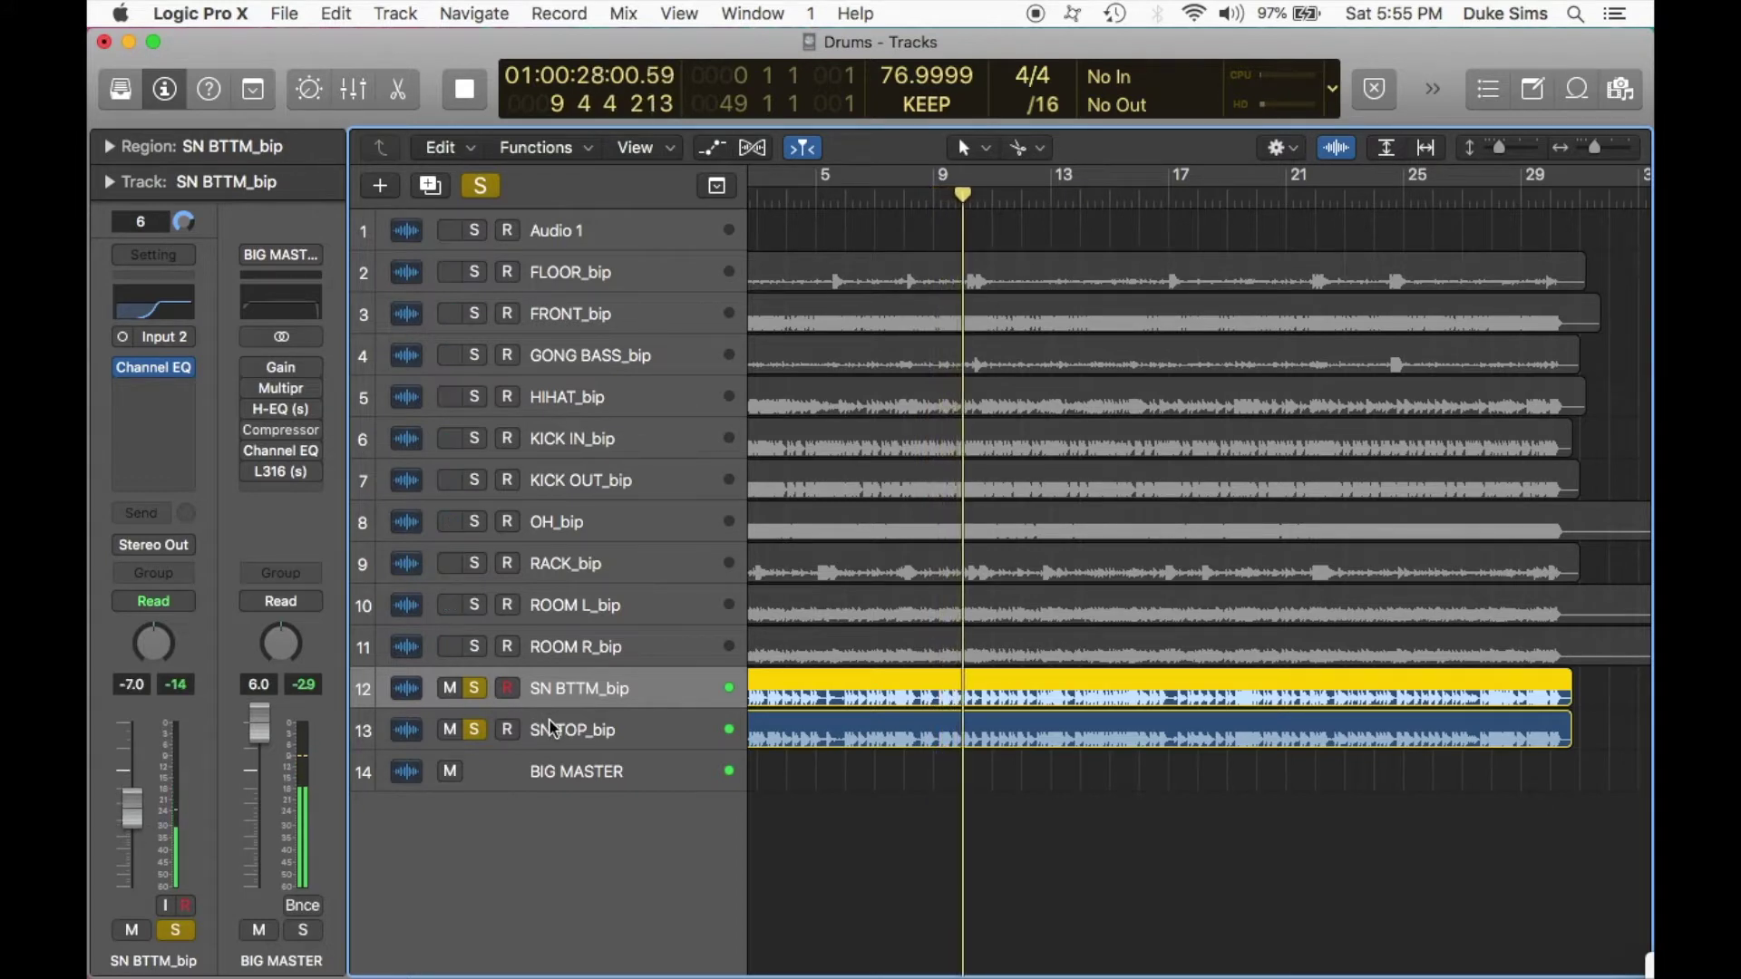
{"action": "key", "text": "Down"}
{"action": "left_click", "coordinate": [475, 688]}
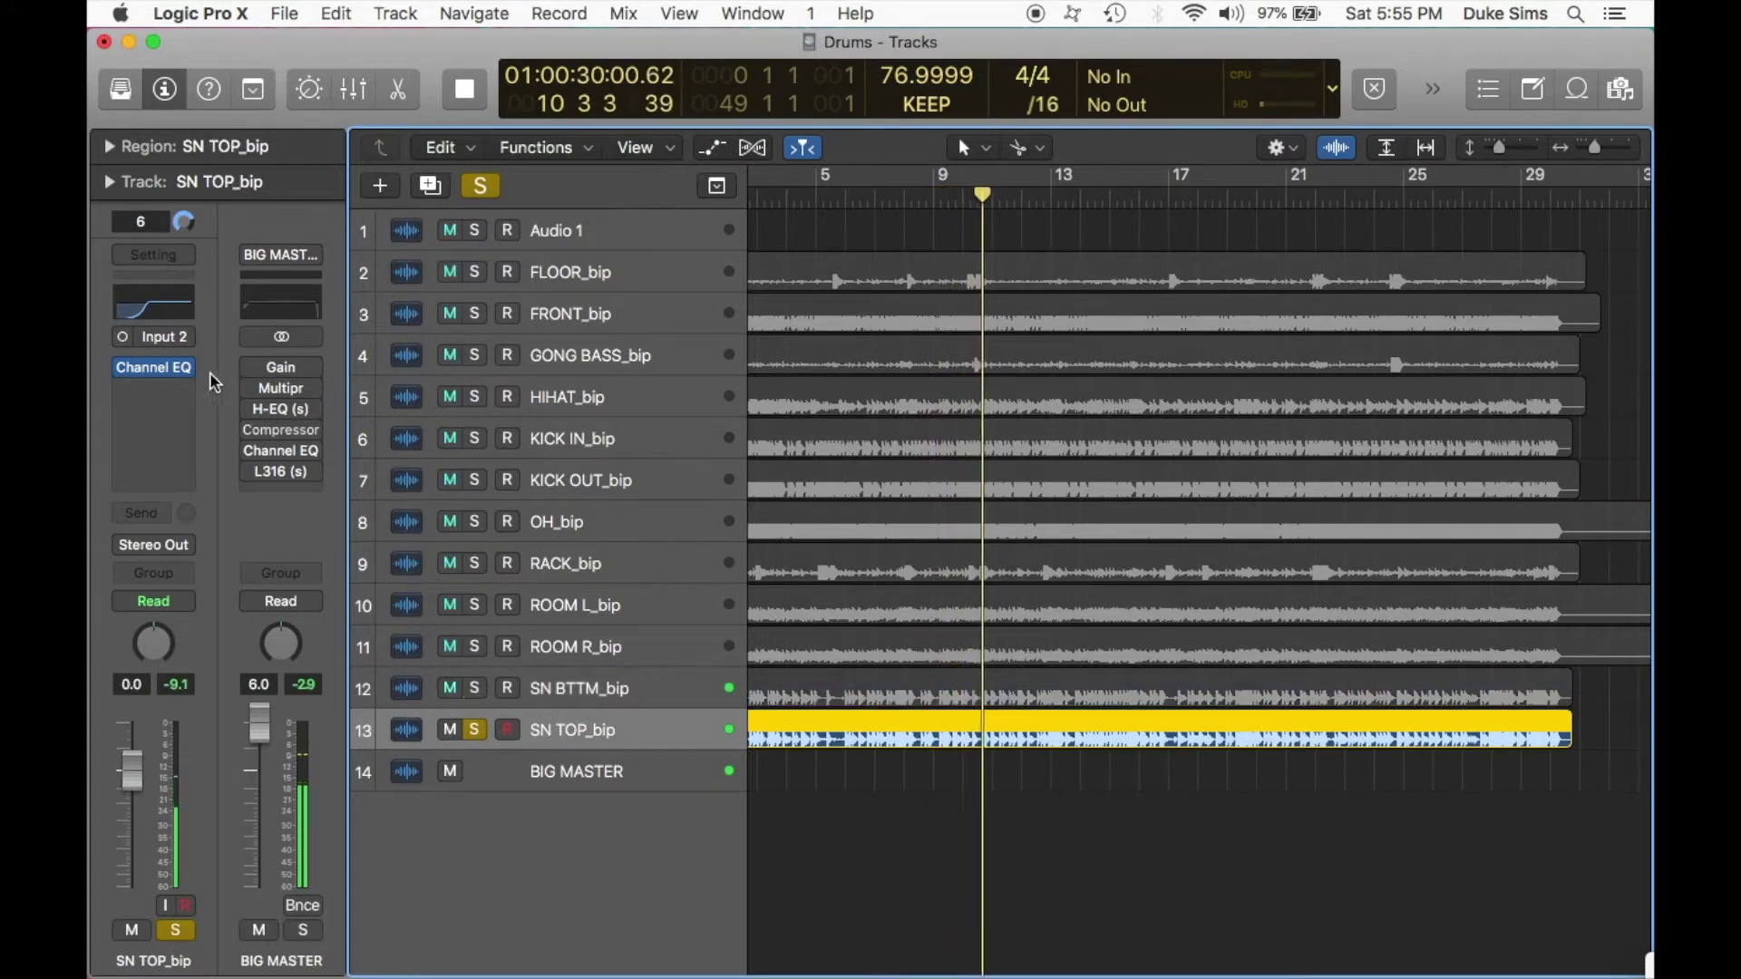
Add a mono Compressor to SN TOP_bip with its input gain at +18.5 dB, and close the compressor.
{"action": "left_click", "coordinate": [185, 390]}
{"action": "mouse_move", "coordinate": [233, 607]}
{"action": "mouse_move", "coordinate": [427, 626]}
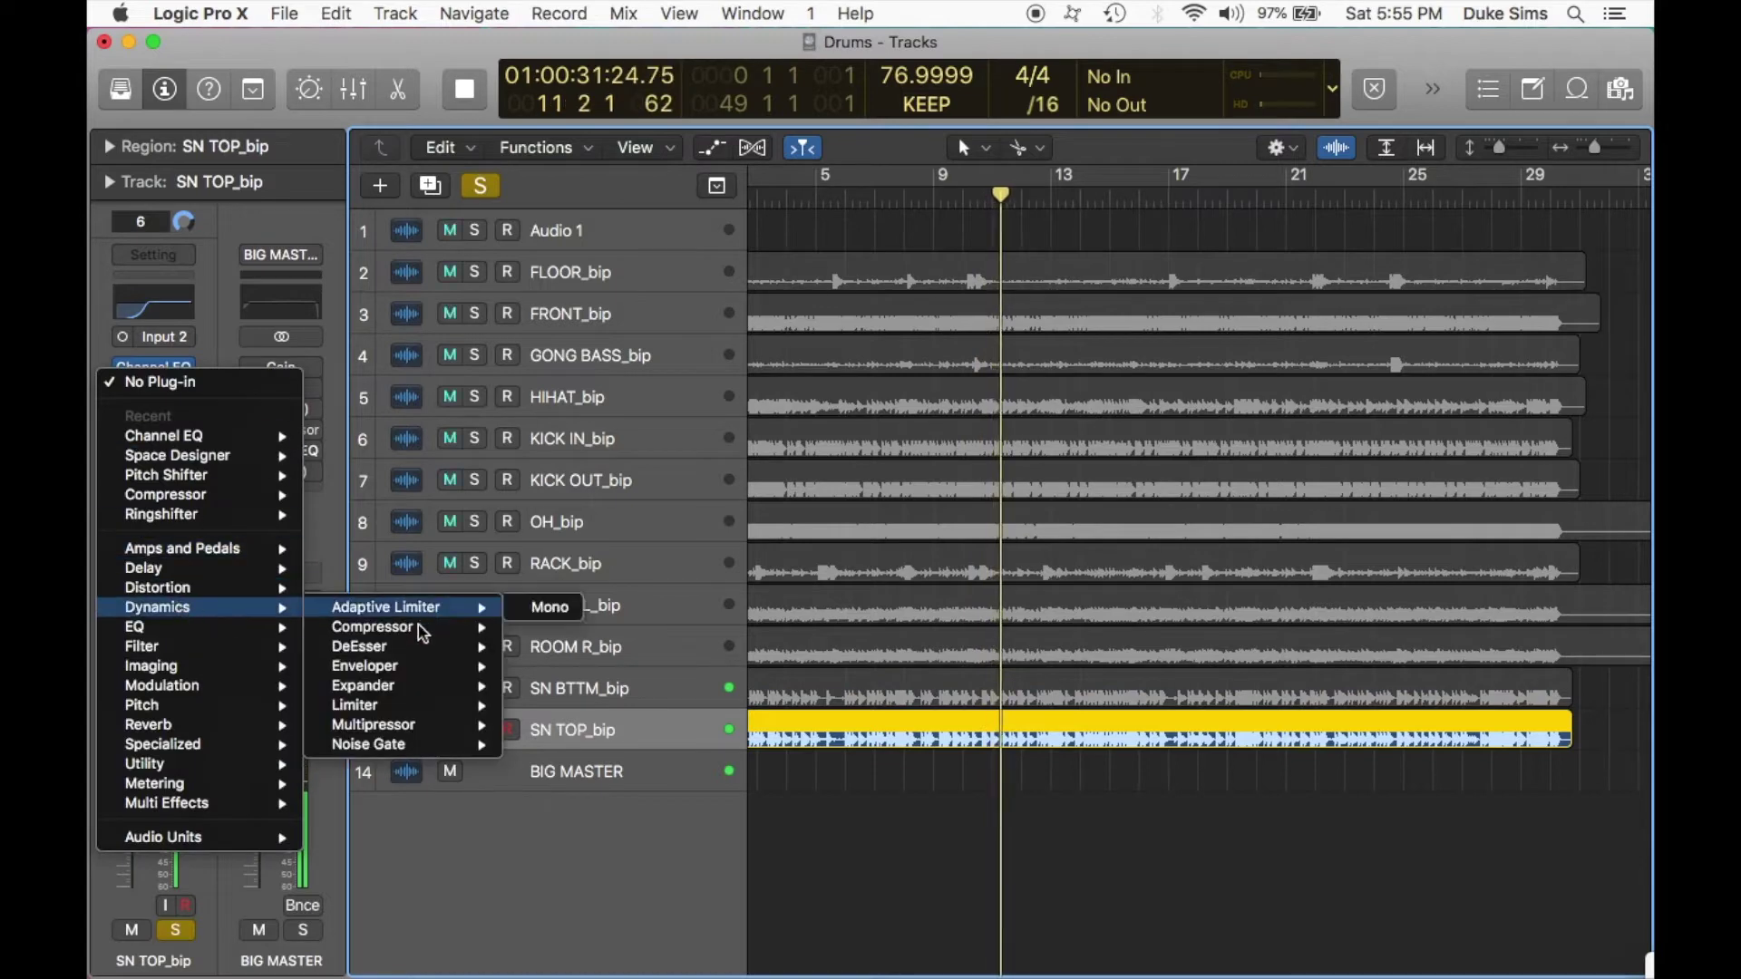
{"action": "left_click", "coordinate": [550, 627]}
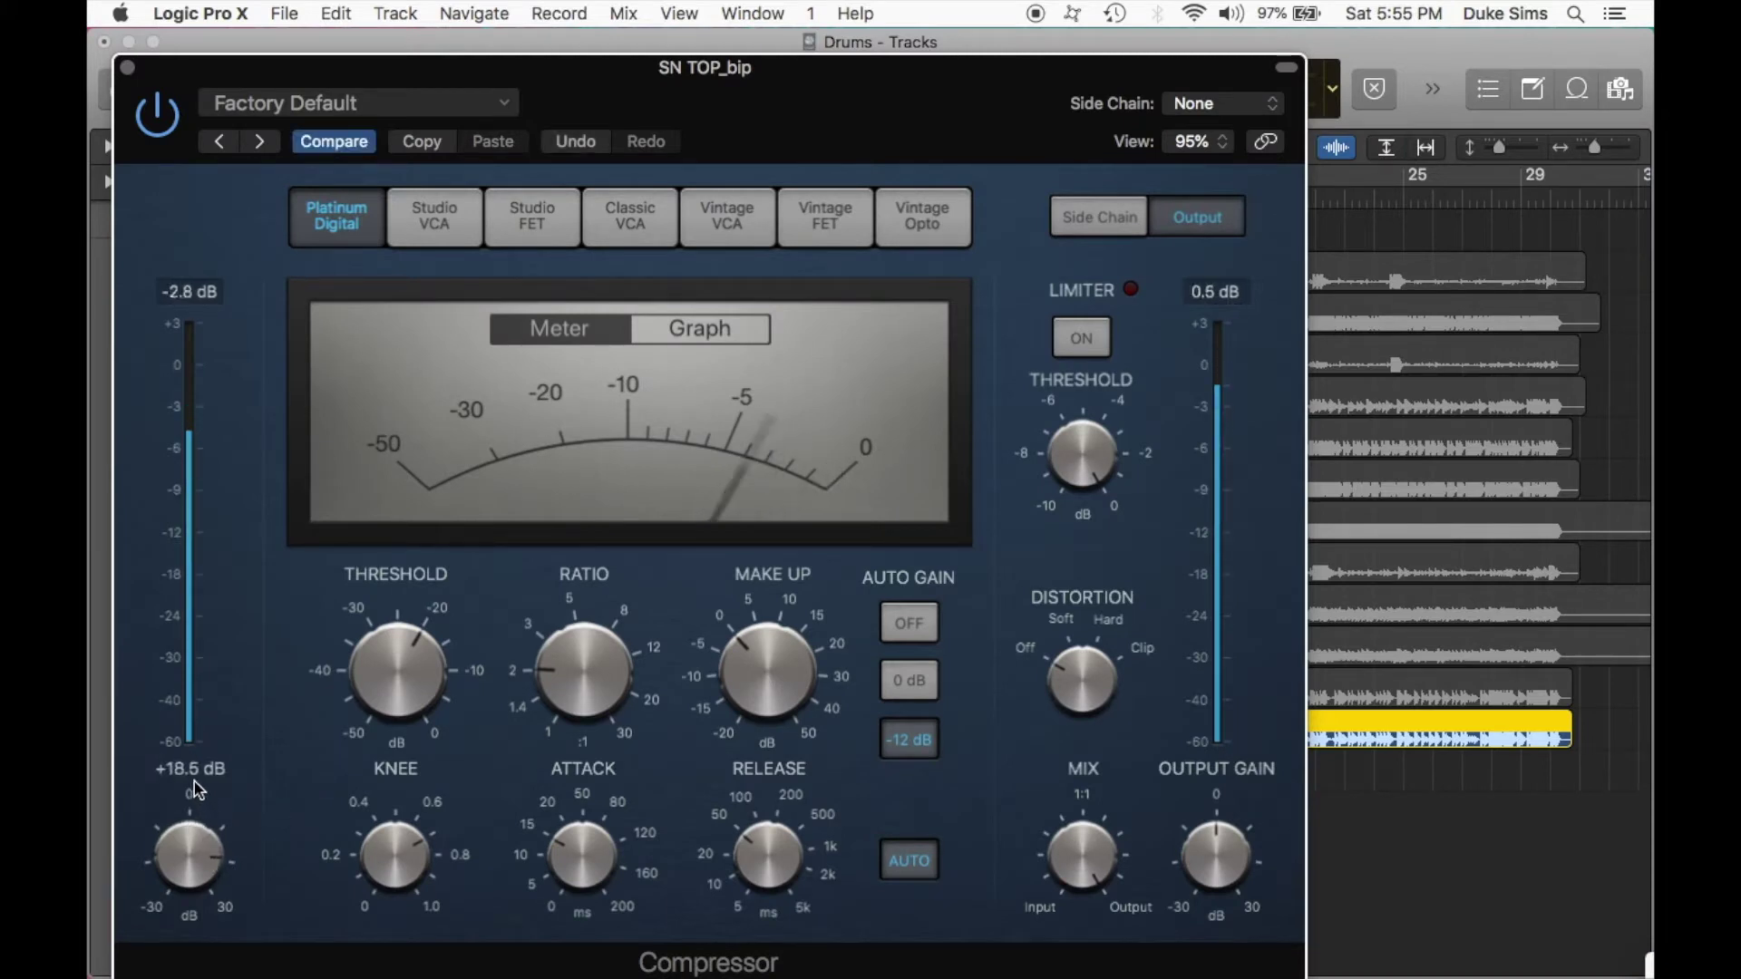
{"action": "mouse_move", "coordinate": [461, 656]}
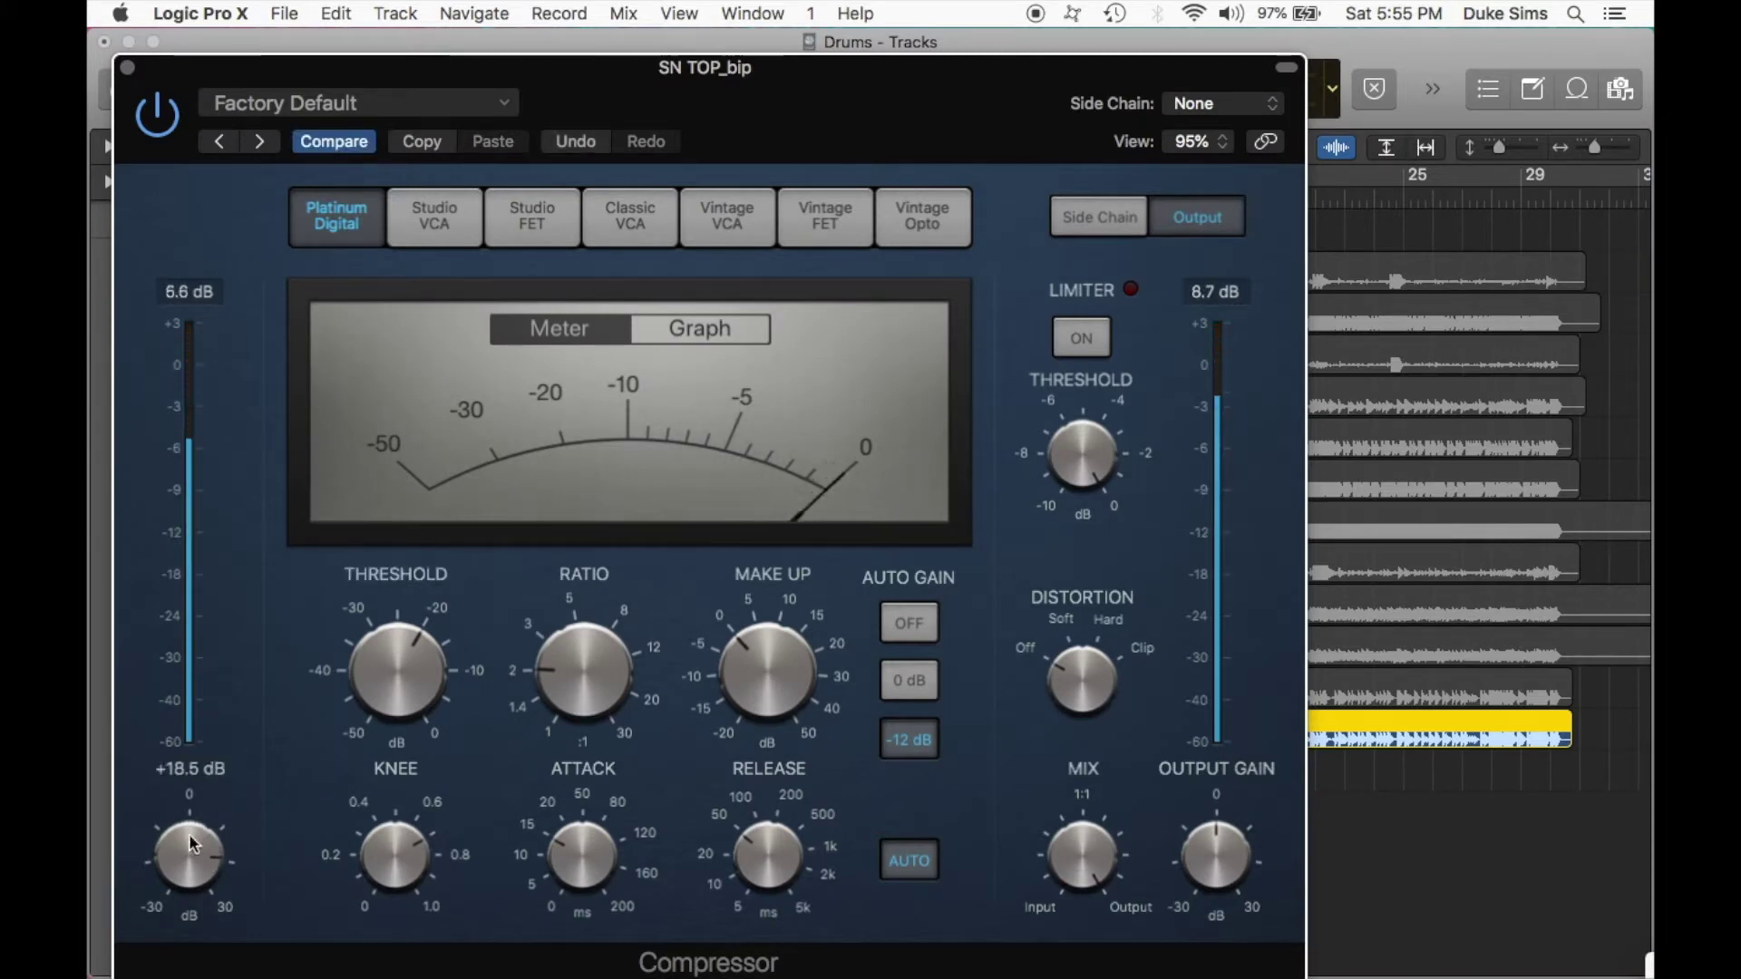
{"action": "left_click", "coordinate": [127, 69]}
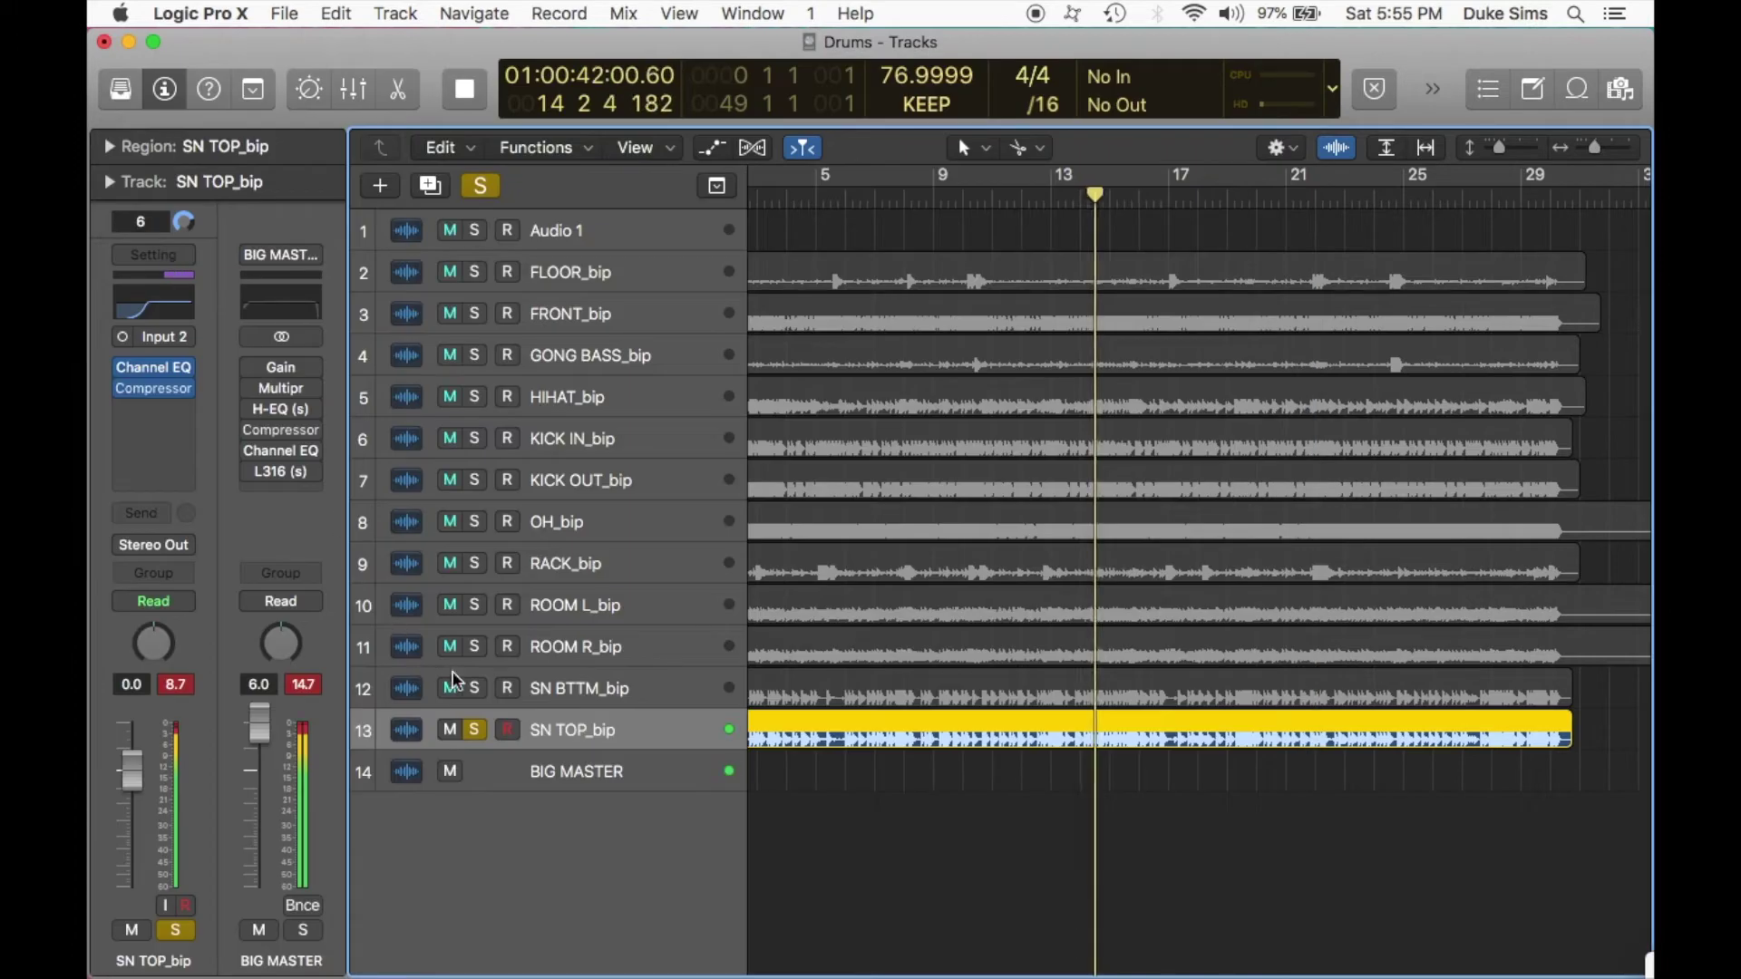
Solo SN BTTM_bip alone and add a mono Compressor to it with the input gain at +16.5 dB.
{"action": "left_click", "coordinate": [473, 688]}
{"action": "left_click", "coordinate": [547, 694]}
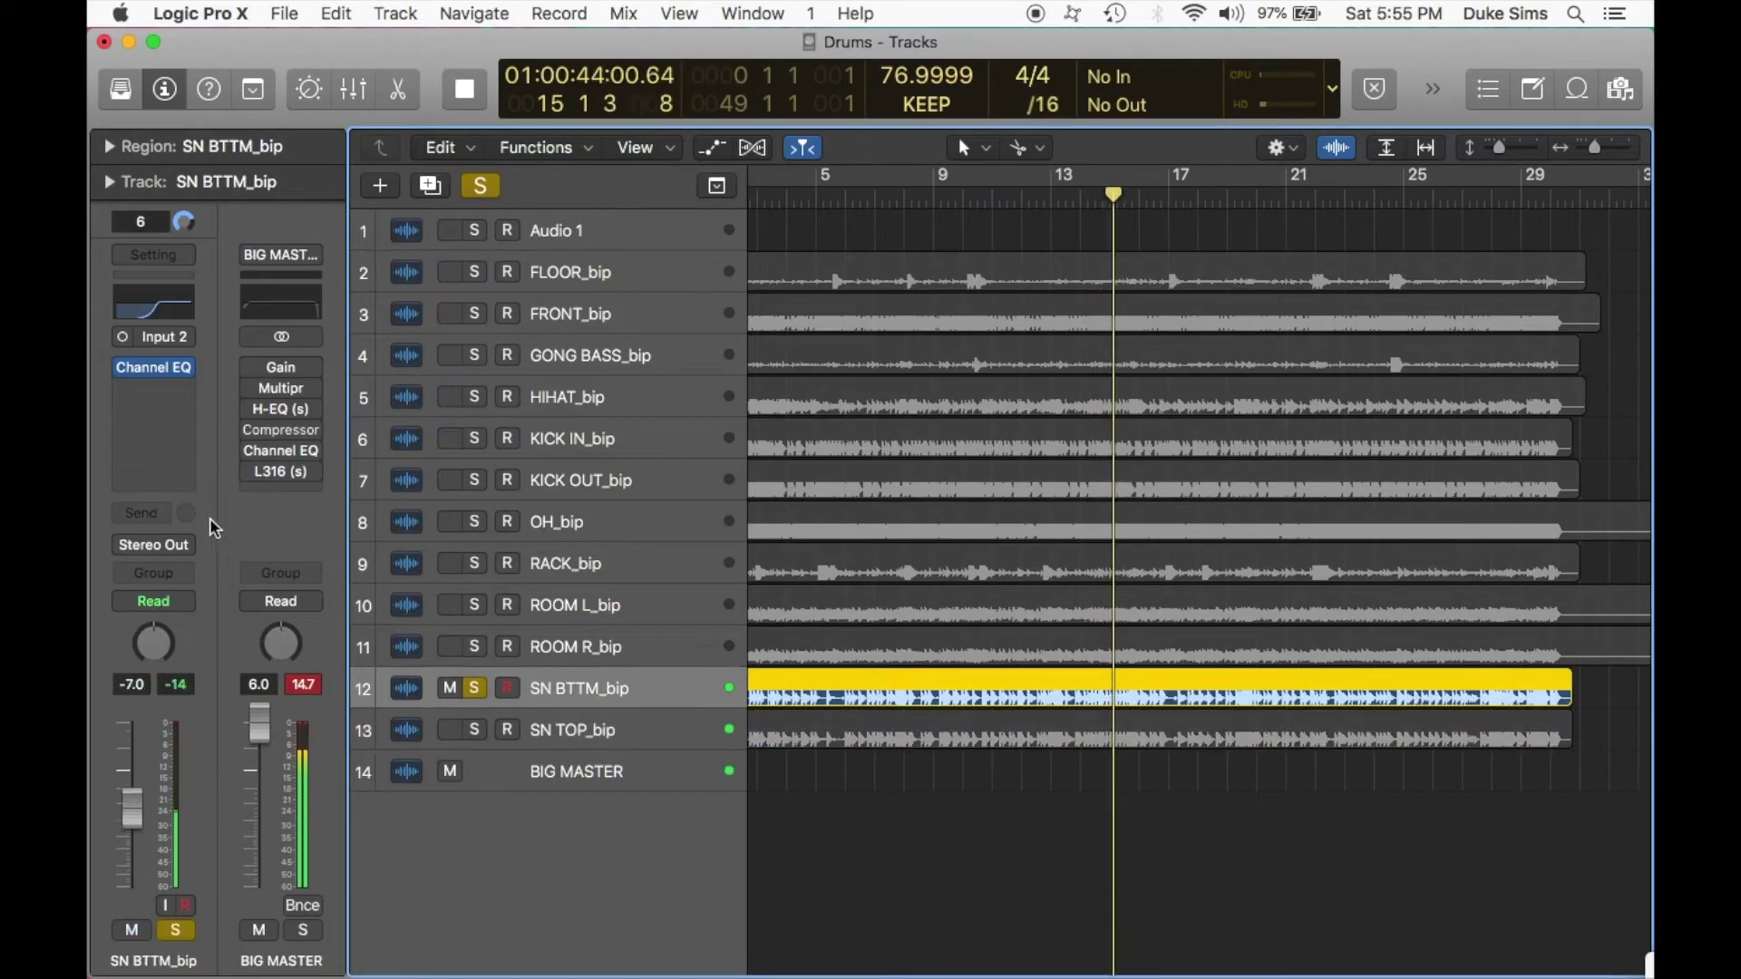
{"action": "left_click", "coordinate": [177, 388]}
{"action": "mouse_move", "coordinate": [181, 608]}
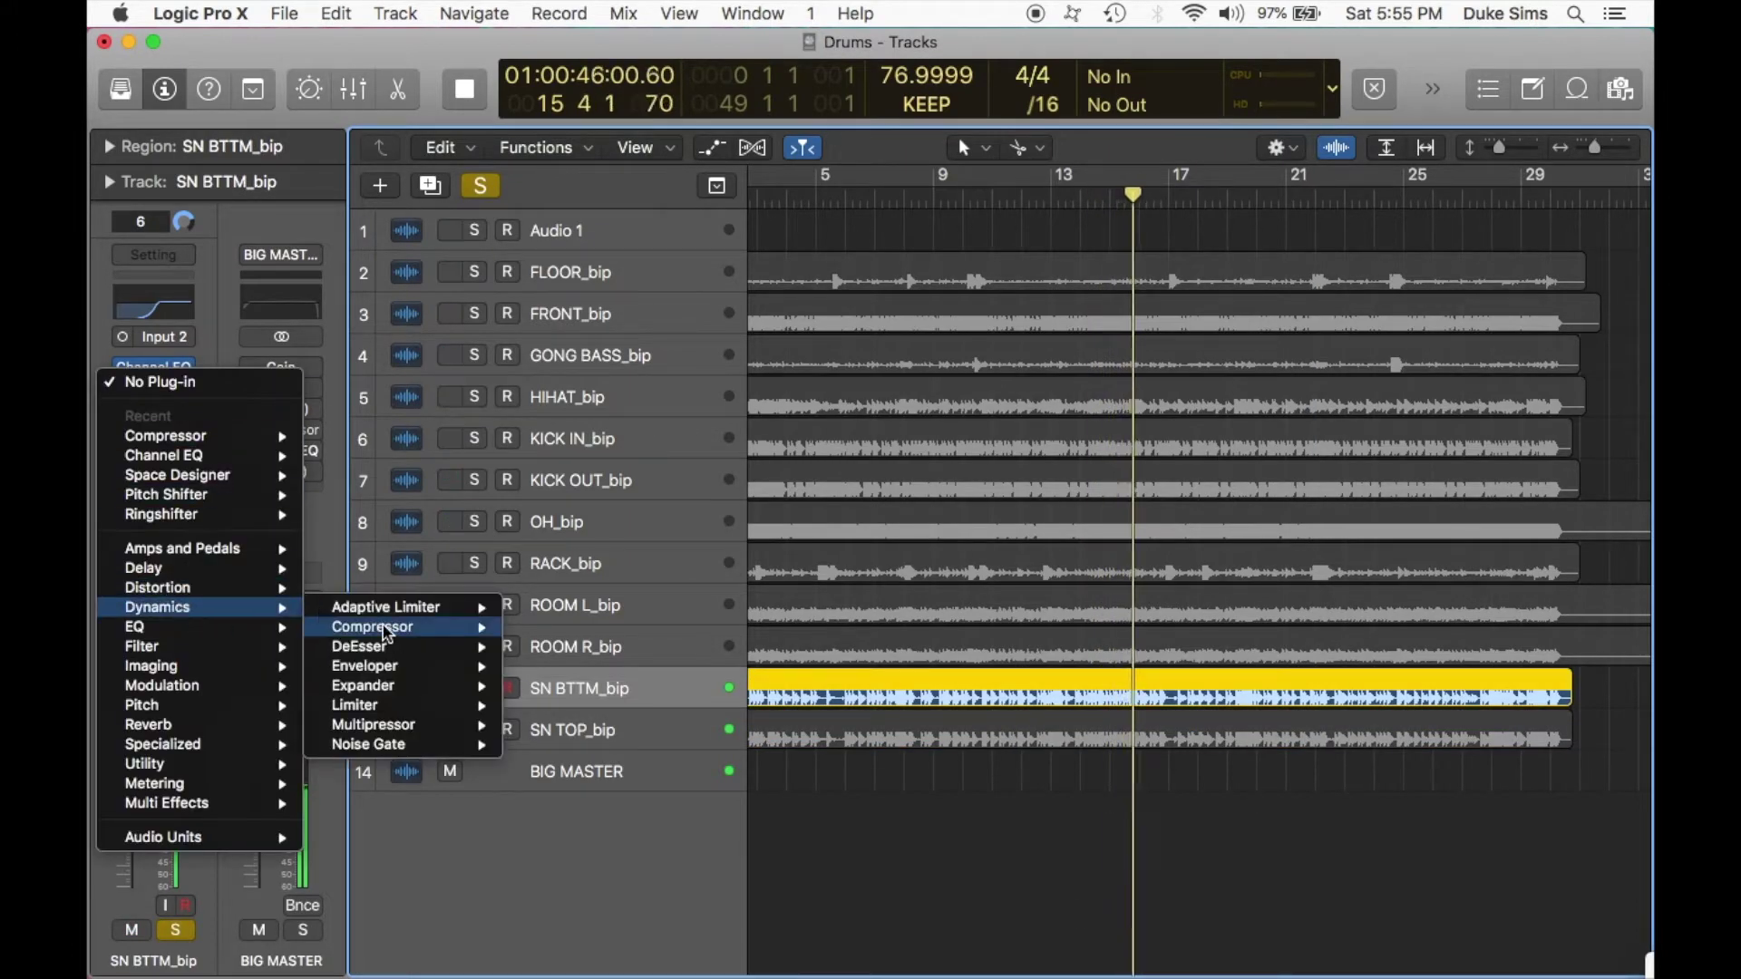
{"action": "mouse_move", "coordinate": [384, 628]}
{"action": "left_click", "coordinate": [566, 628]}
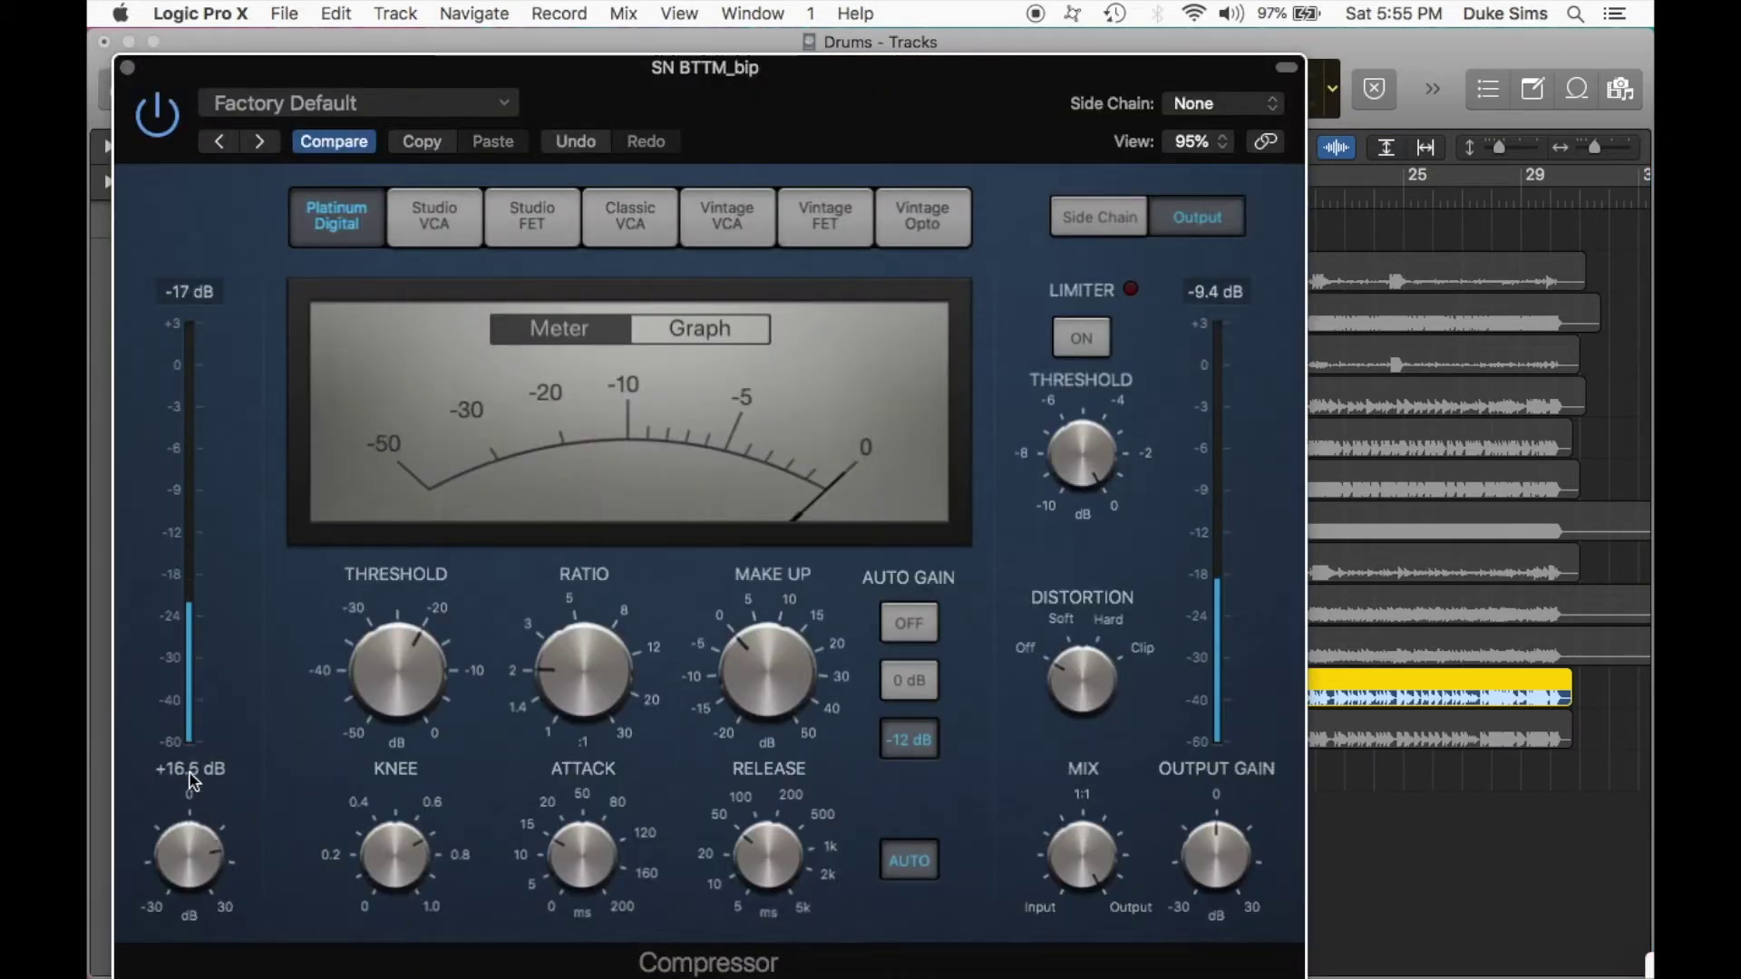
{"action": "left_click", "coordinate": [127, 68]}
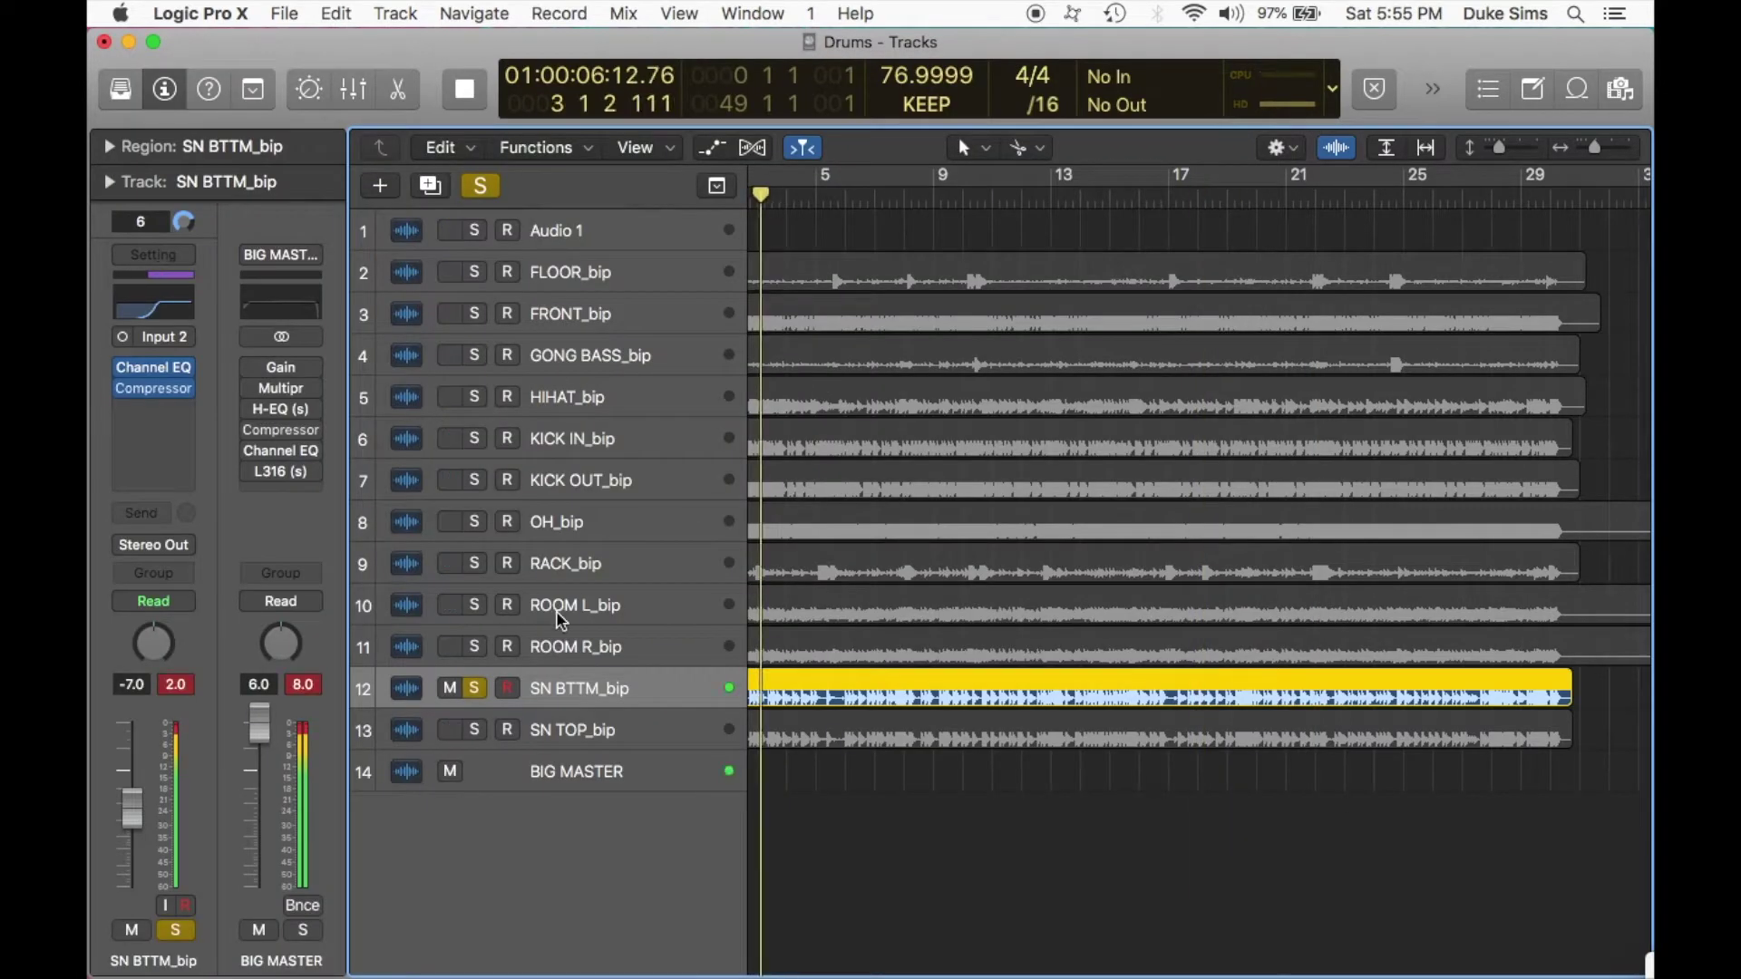
Solo SN TOP_bip with SN BTTM_bip to hear both snares, and switch the solo and selection to KICK IN_bip alone.
{"action": "left_click", "coordinate": [475, 730]}
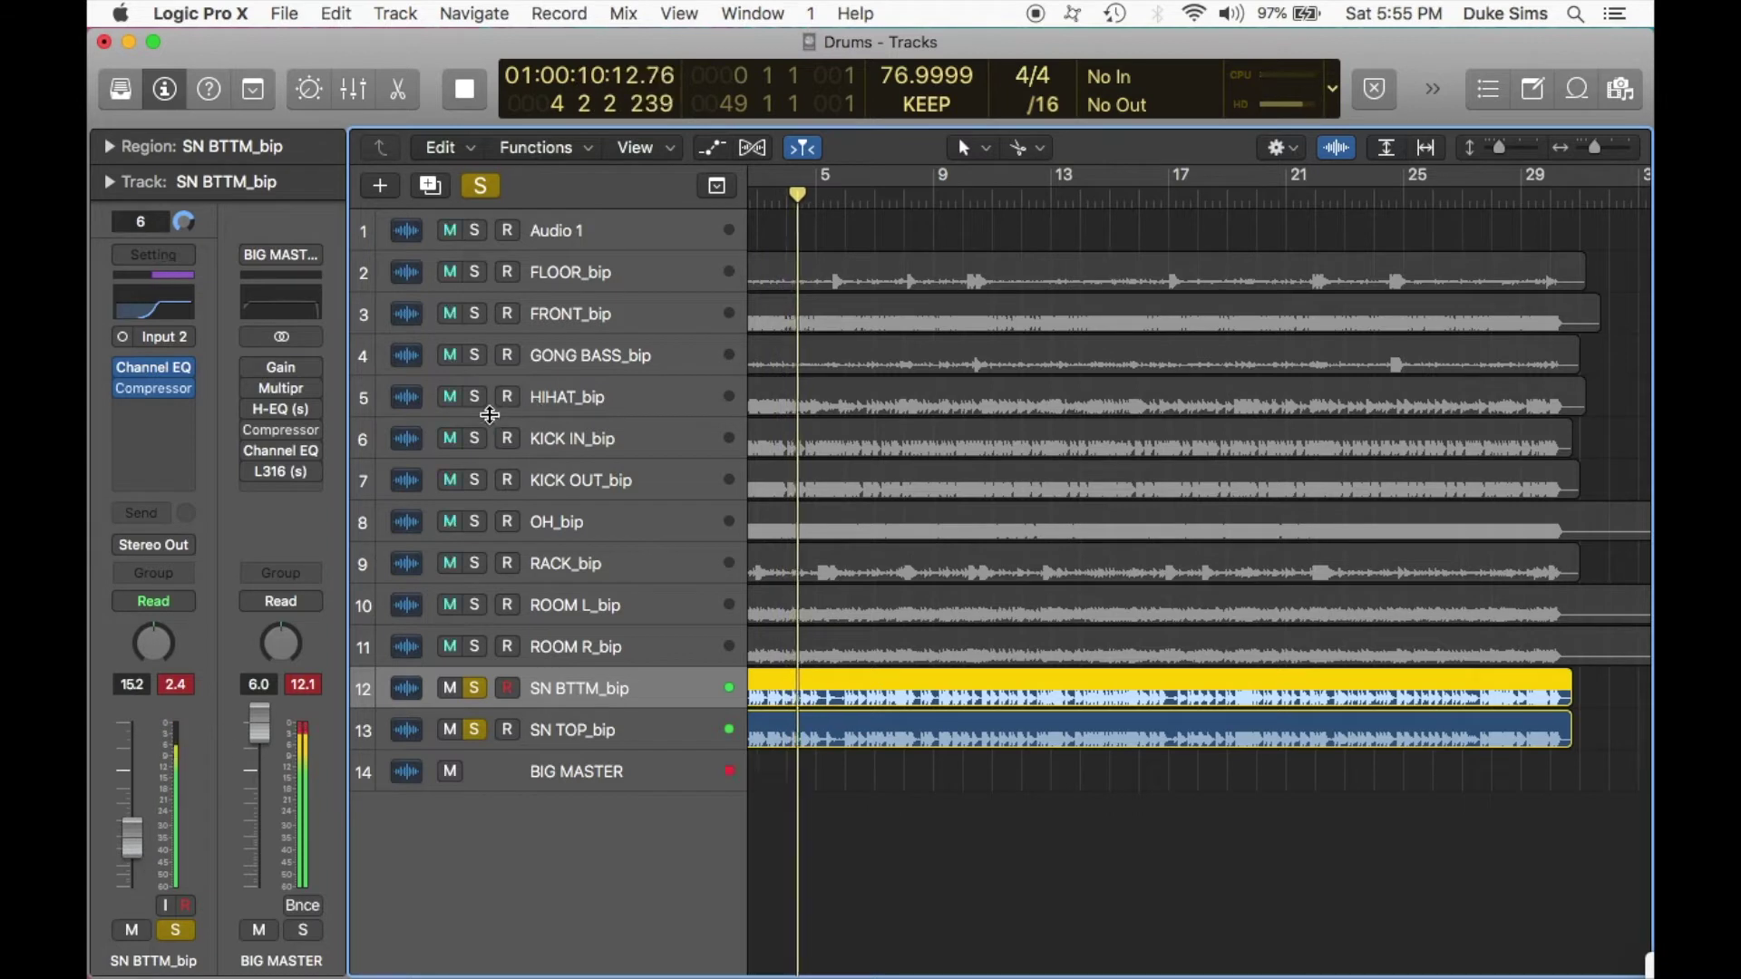
{"action": "left_click", "coordinate": [475, 438]}
{"action": "left_click", "coordinate": [475, 687]}
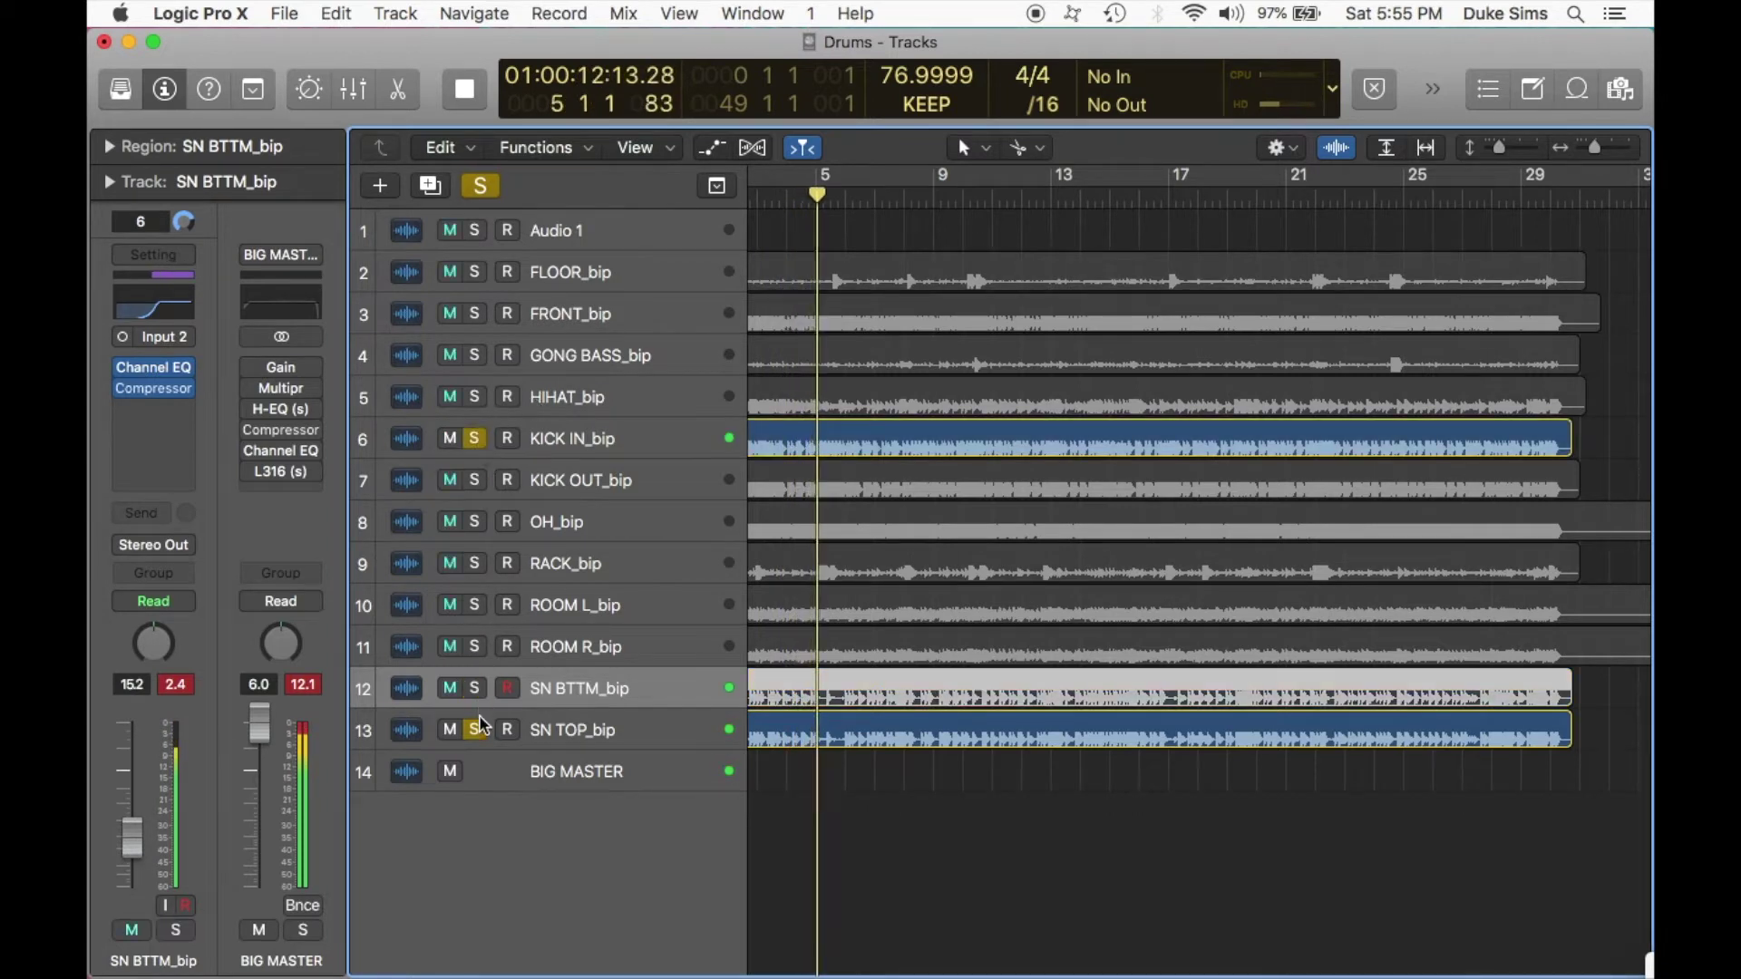
{"action": "left_click", "coordinate": [476, 727]}
{"action": "left_click", "coordinate": [607, 445]}
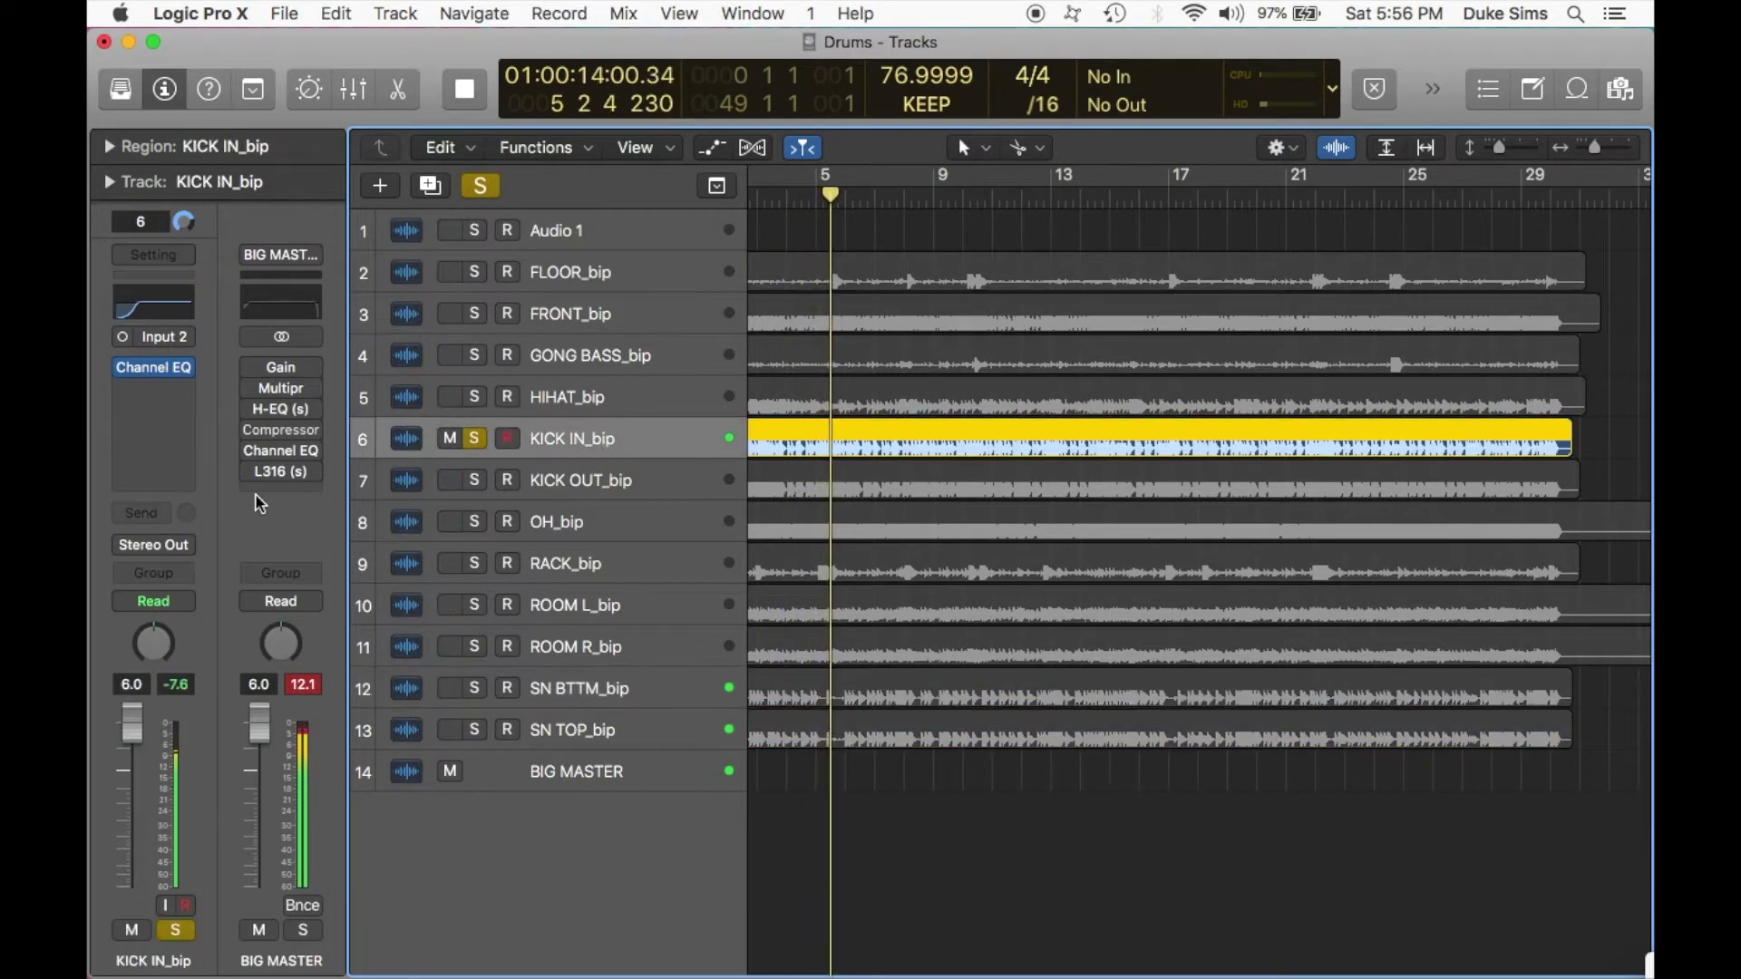
Add a mono Compressor to KICK IN_bip with its input gain at +12.5 dB, and close the compressor.
{"action": "left_click", "coordinate": [186, 389]}
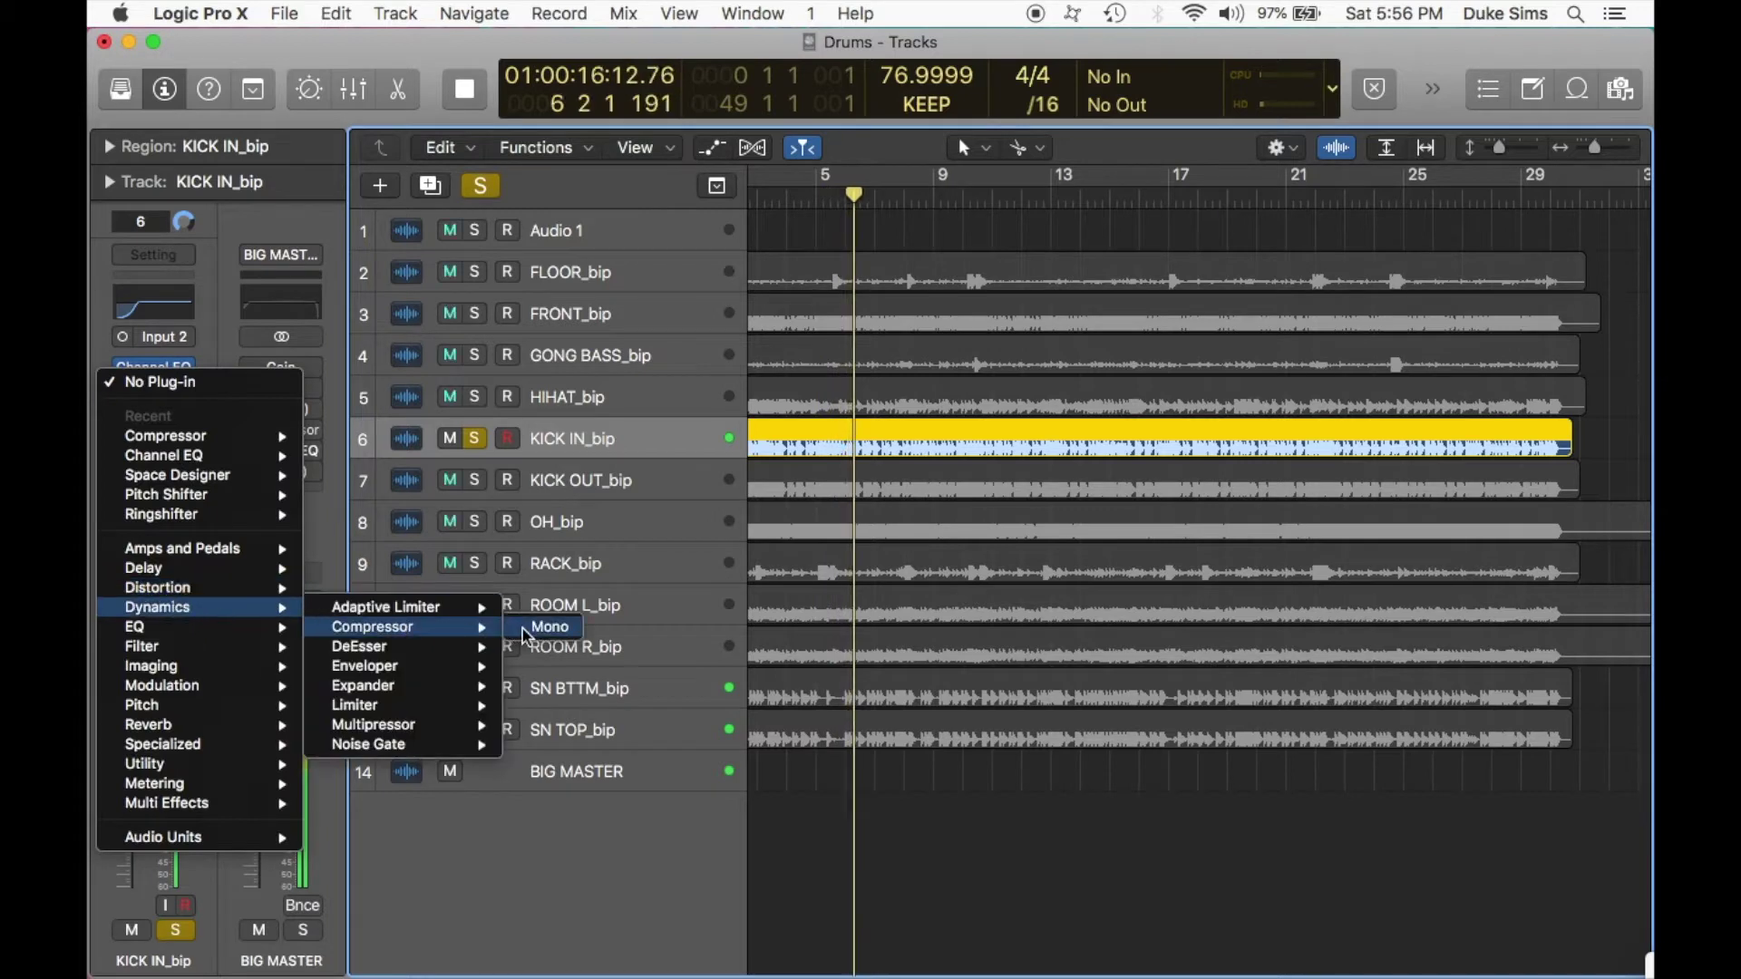
{"action": "left_click", "coordinate": [547, 612]}
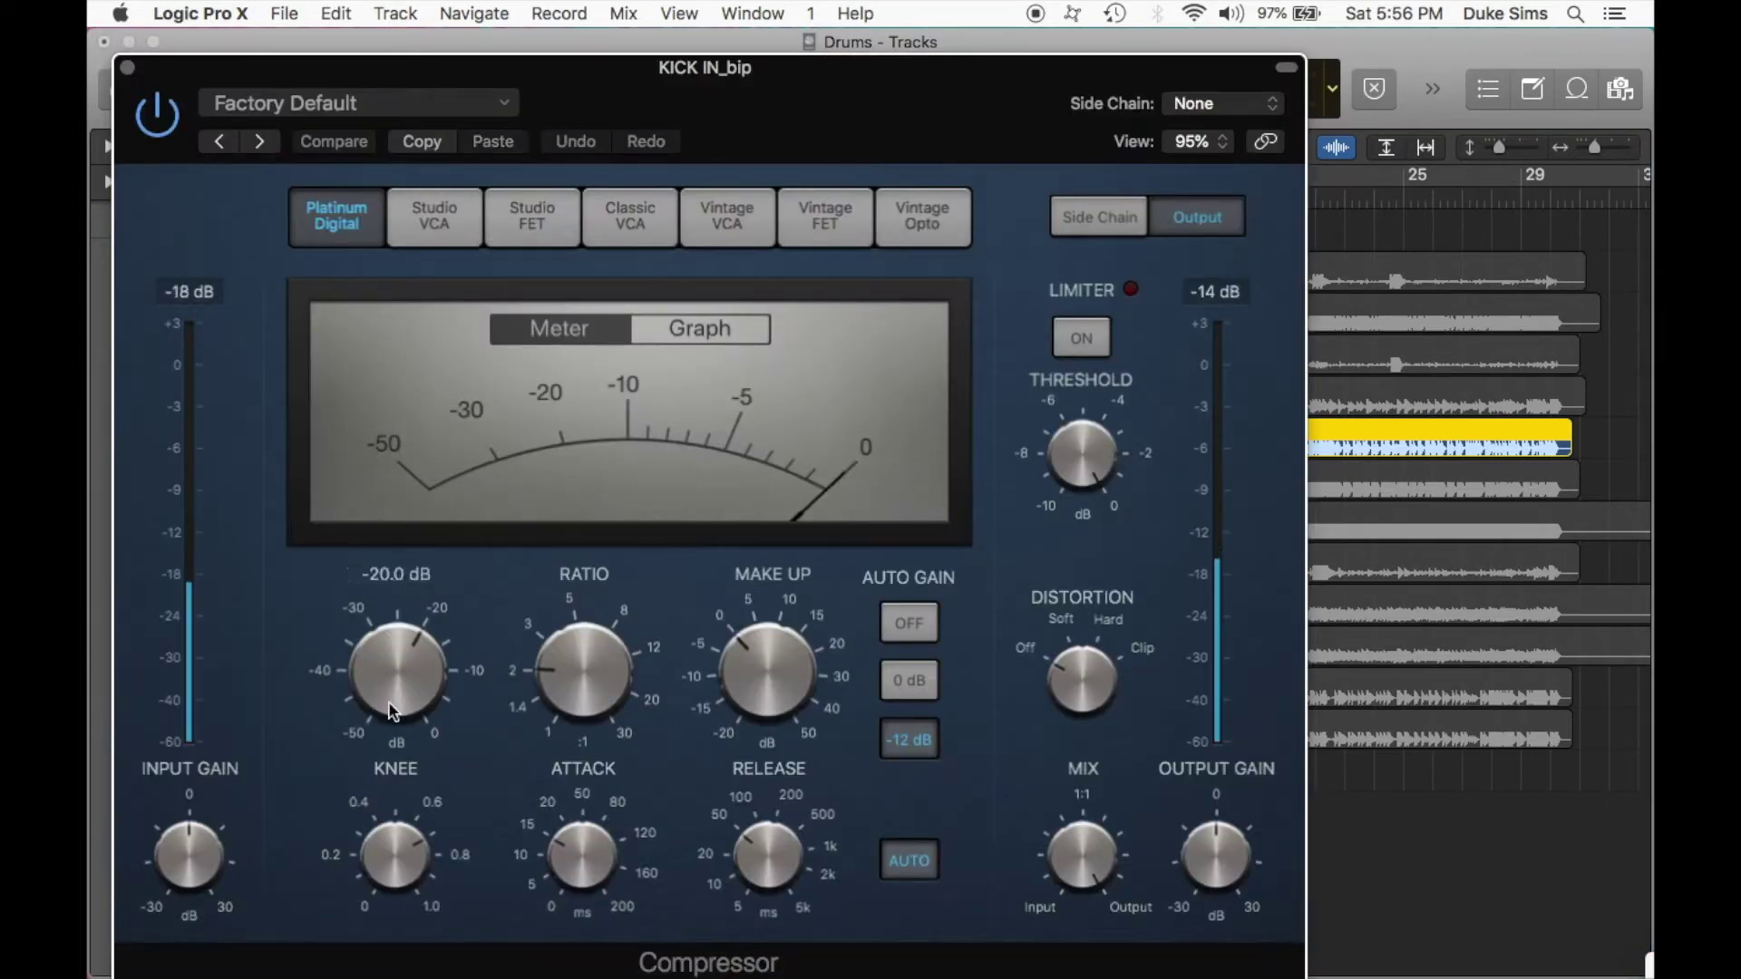
{"action": "left_click_drag", "start_coordinate": [181, 833], "coordinate": [173, 804]}
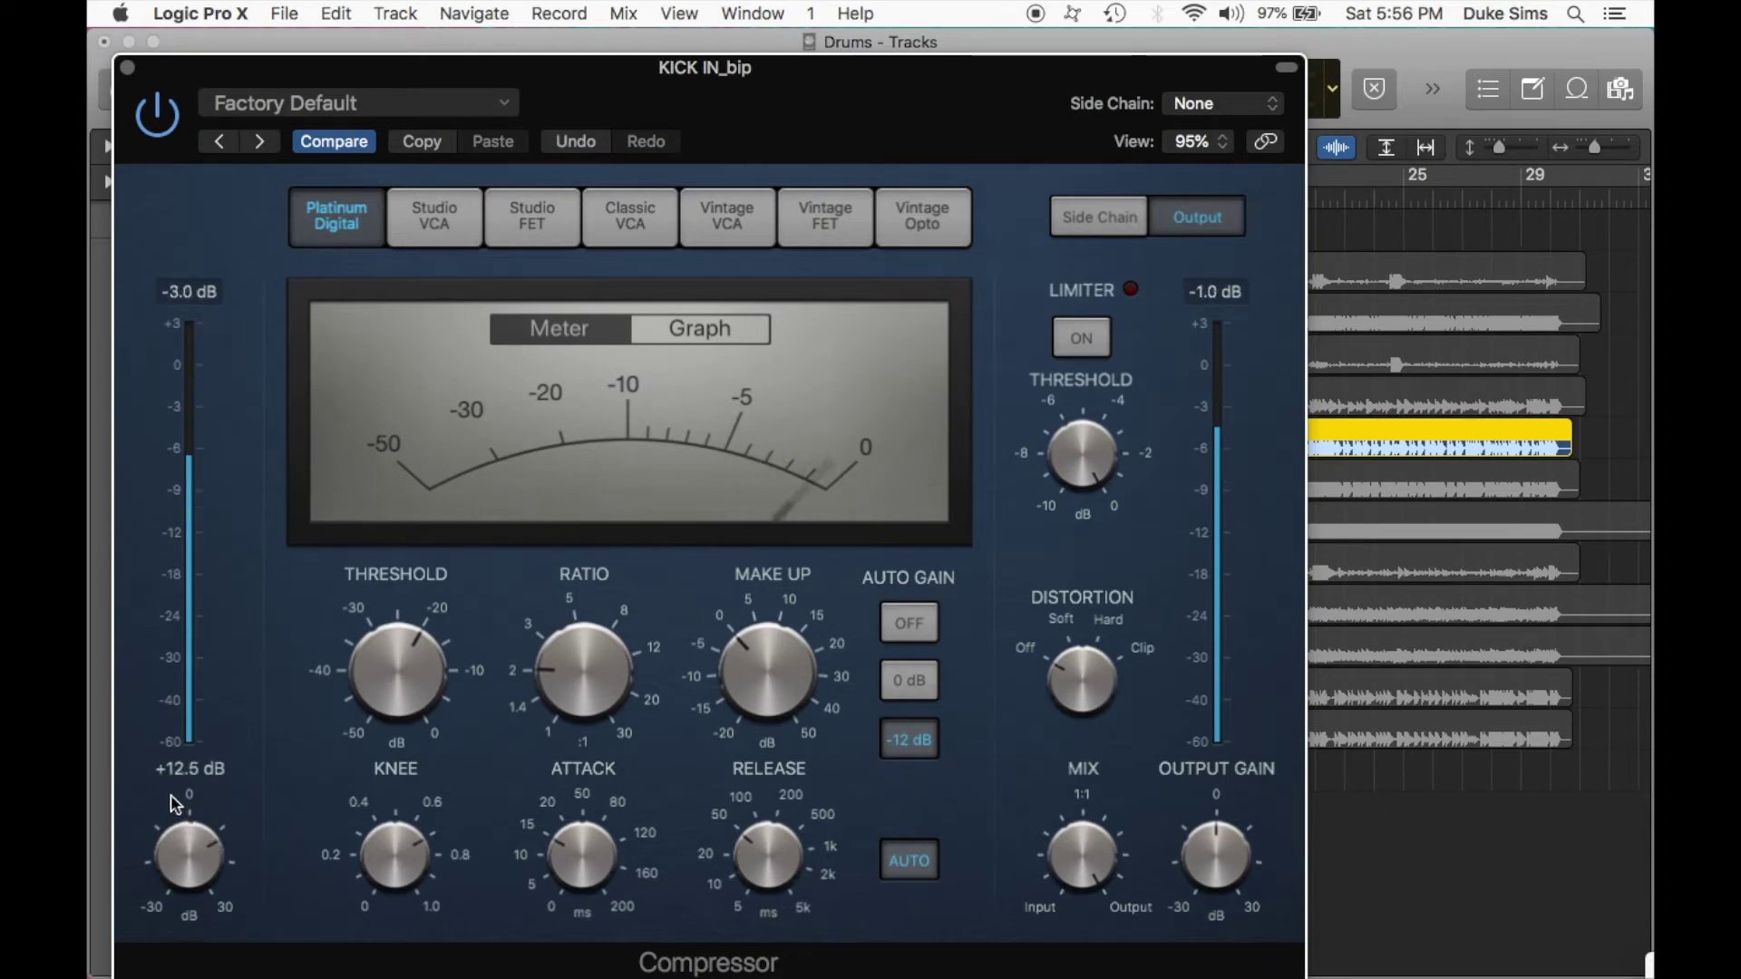
{"action": "left_click", "coordinate": [128, 67]}
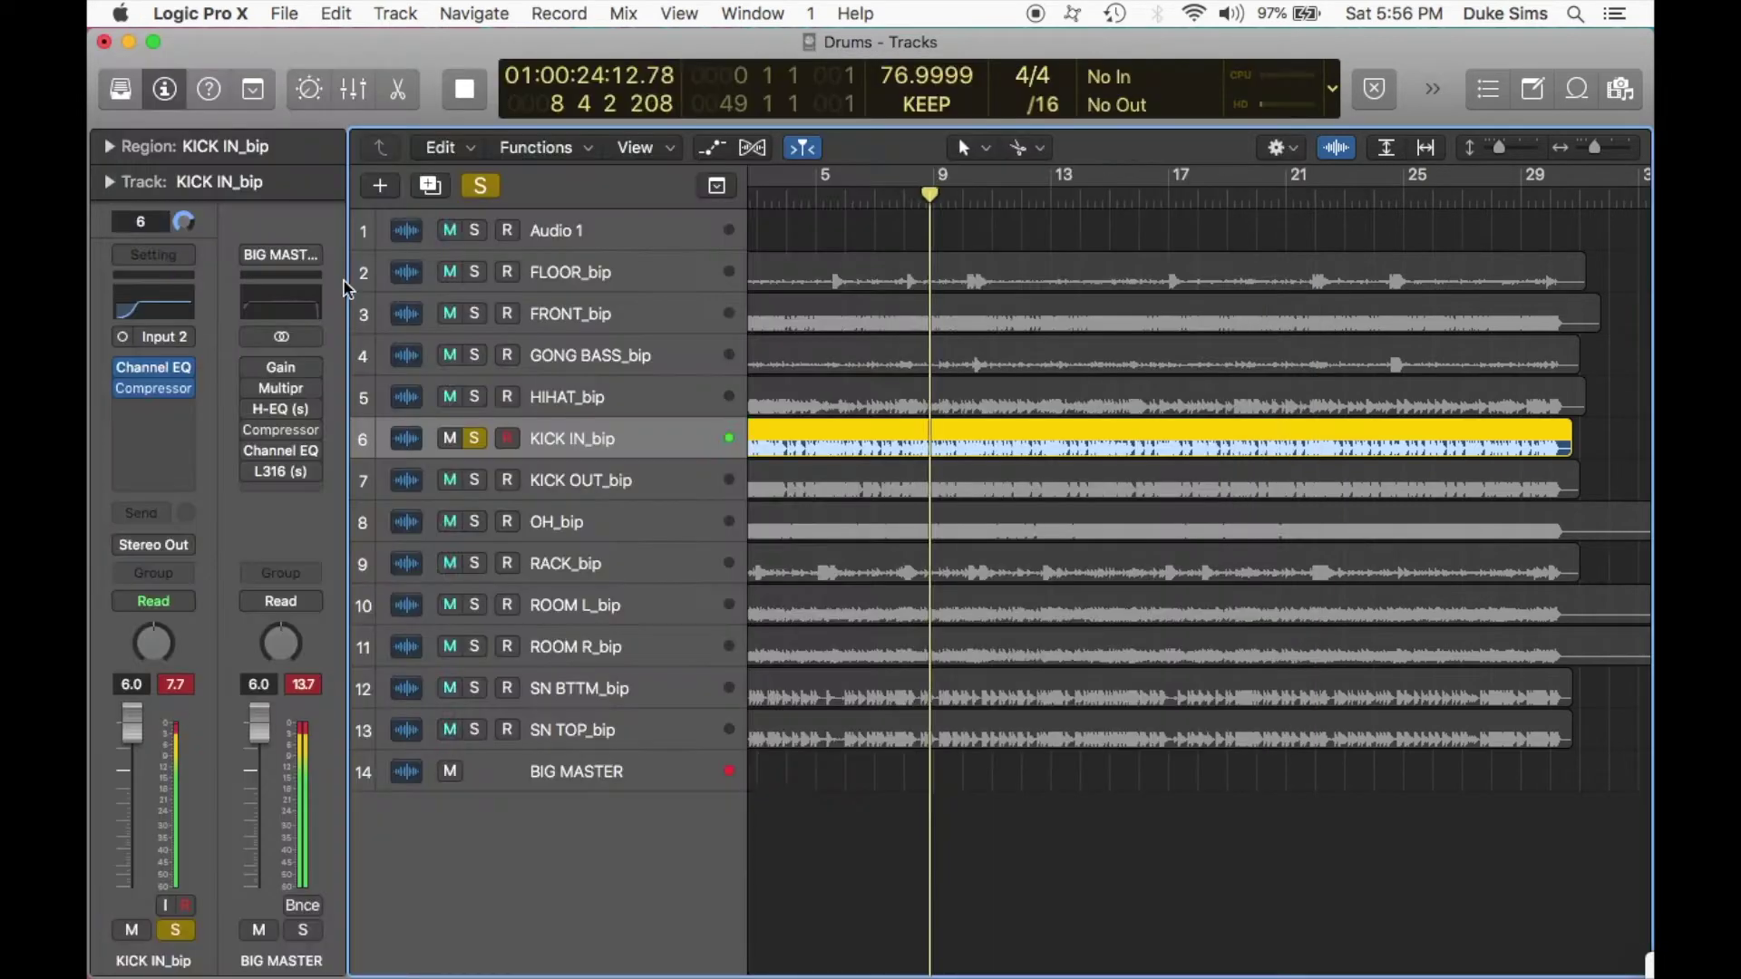
Solo KICK OUT_bip in place of KICK IN_bip and add a mono Compressor to it with +9.5 dB input gain.
{"action": "left_click", "coordinate": [474, 479]}
{"action": "left_click", "coordinate": [474, 441]}
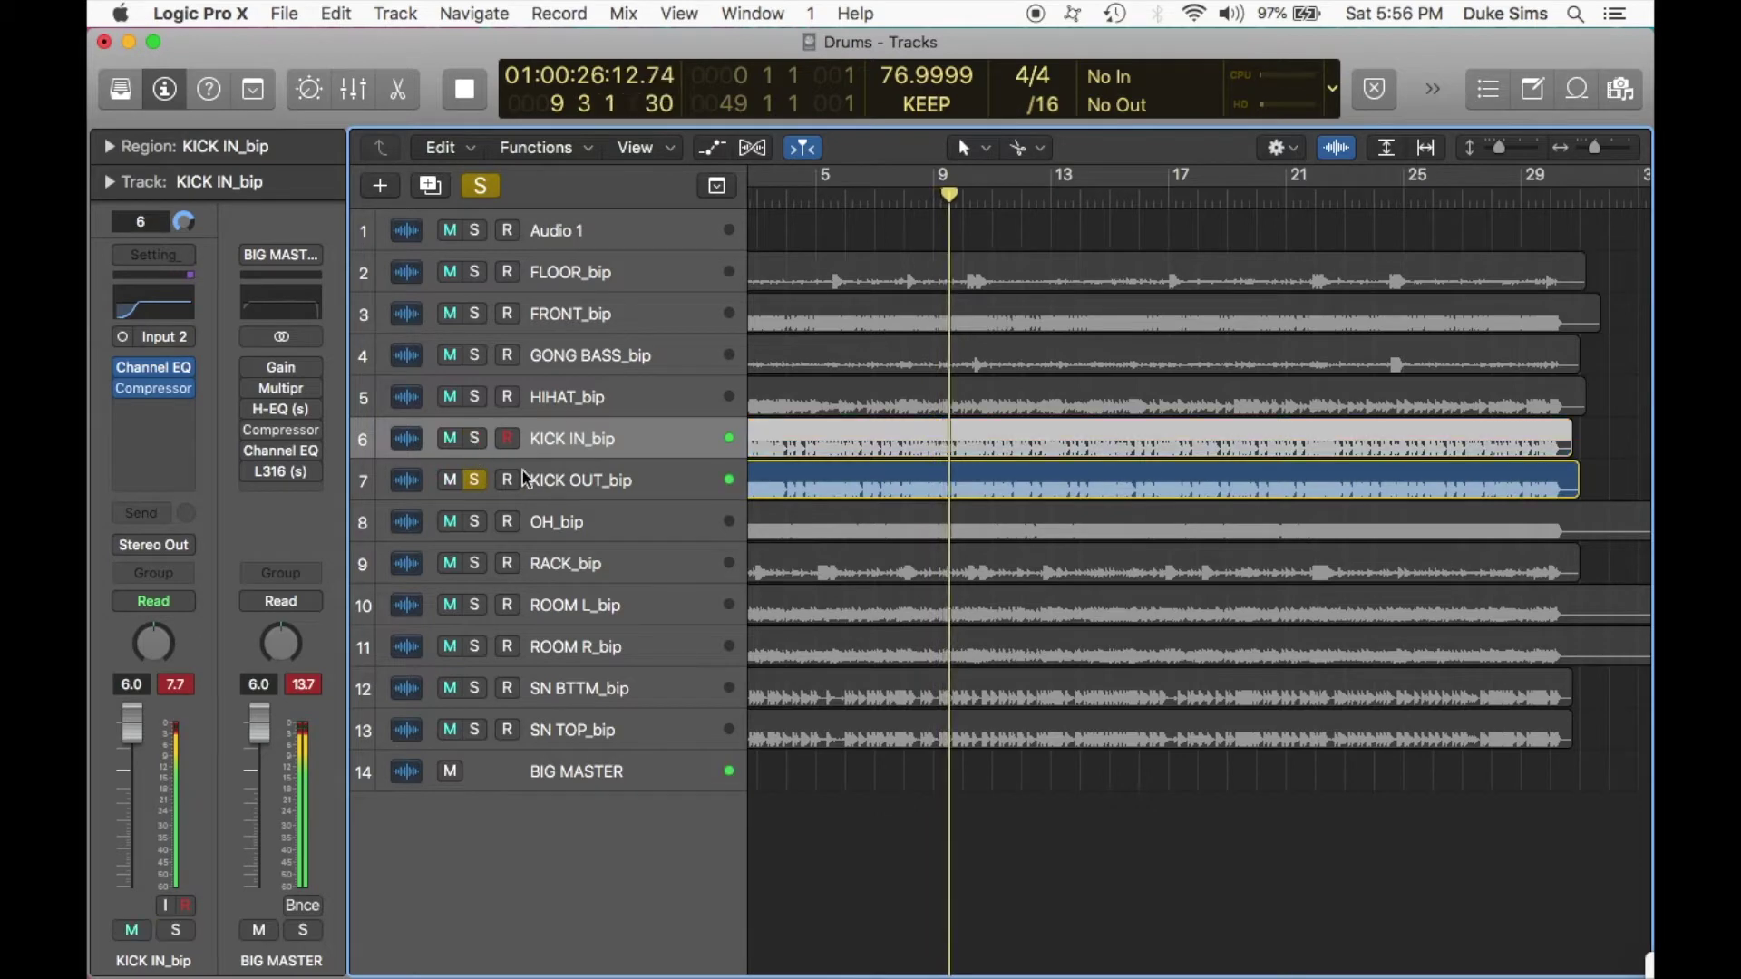
{"action": "left_click", "coordinate": [523, 471]}
{"action": "left_click", "coordinate": [186, 399]}
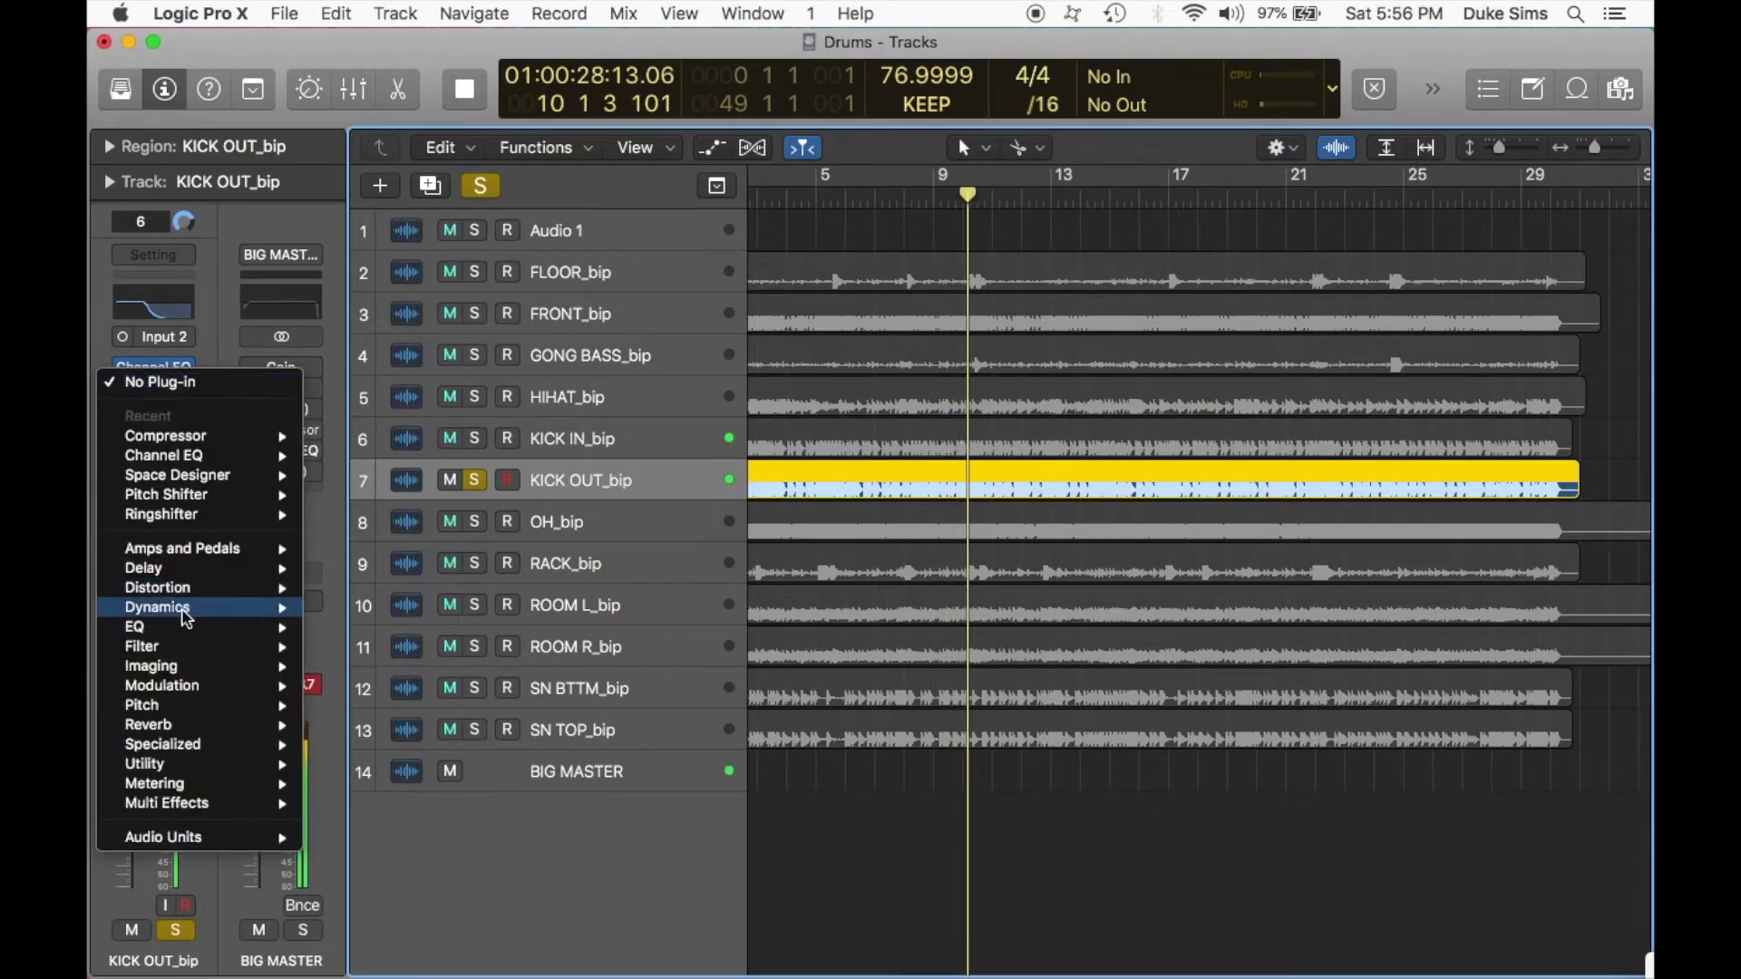
{"action": "left_click", "coordinate": [521, 625]}
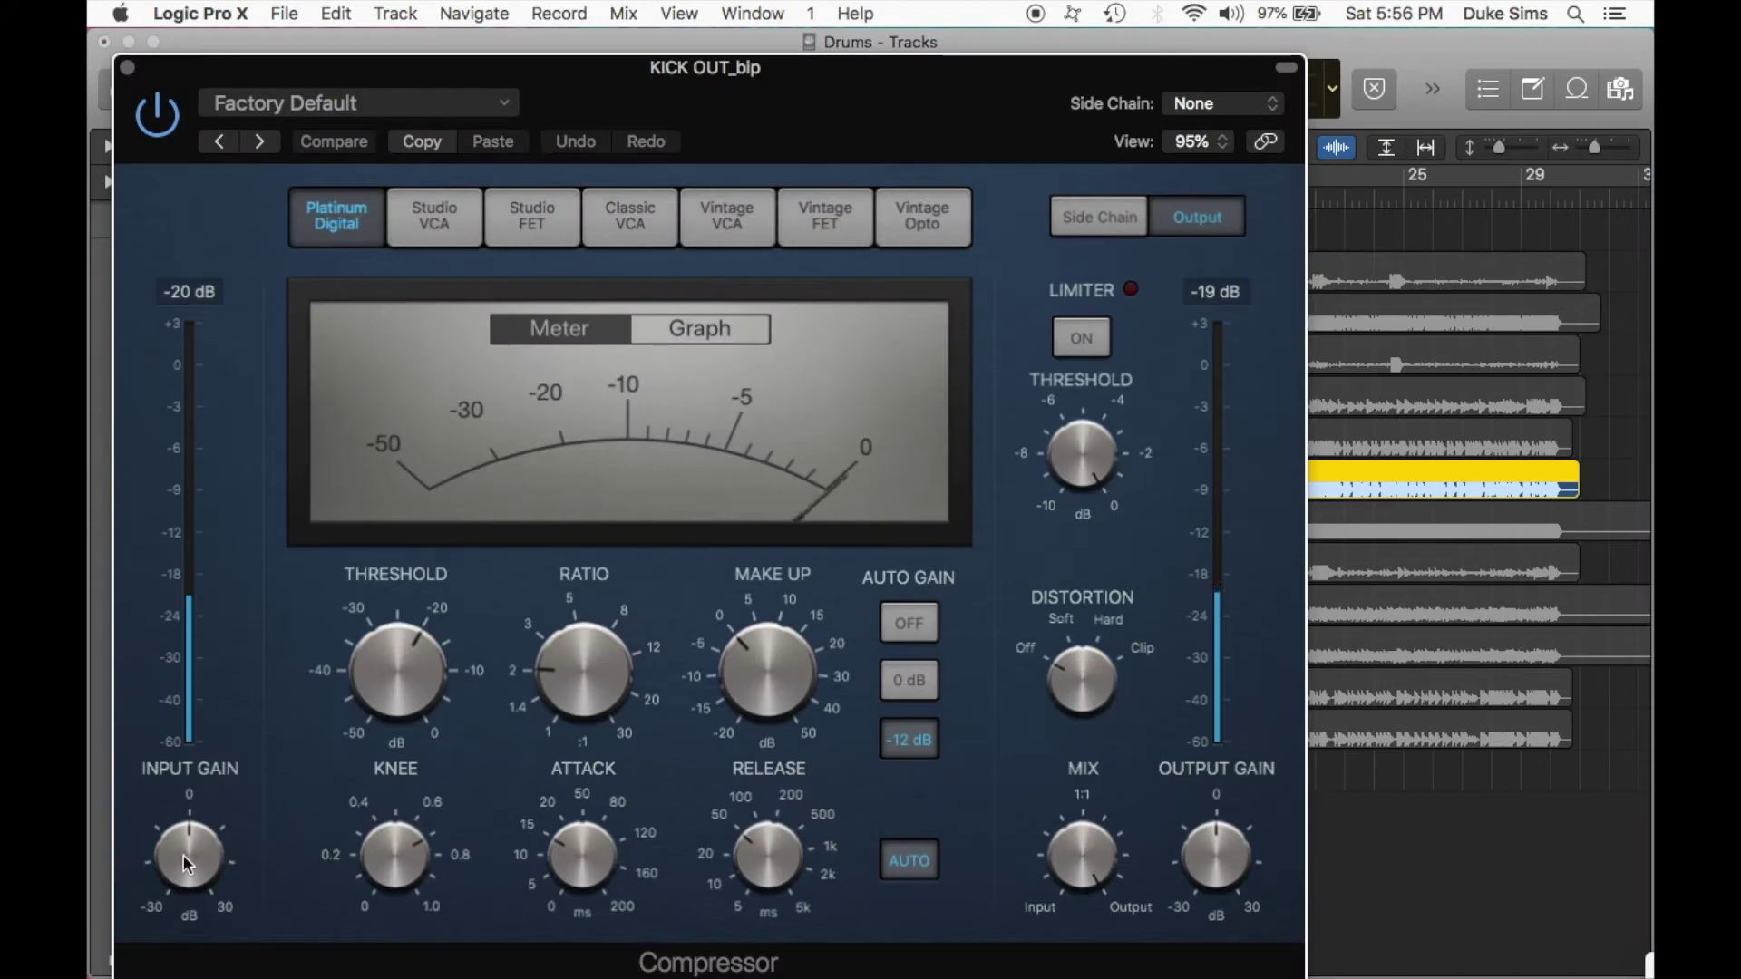
{"action": "left_click_drag", "start_coordinate": [183, 851], "coordinate": [182, 827]}
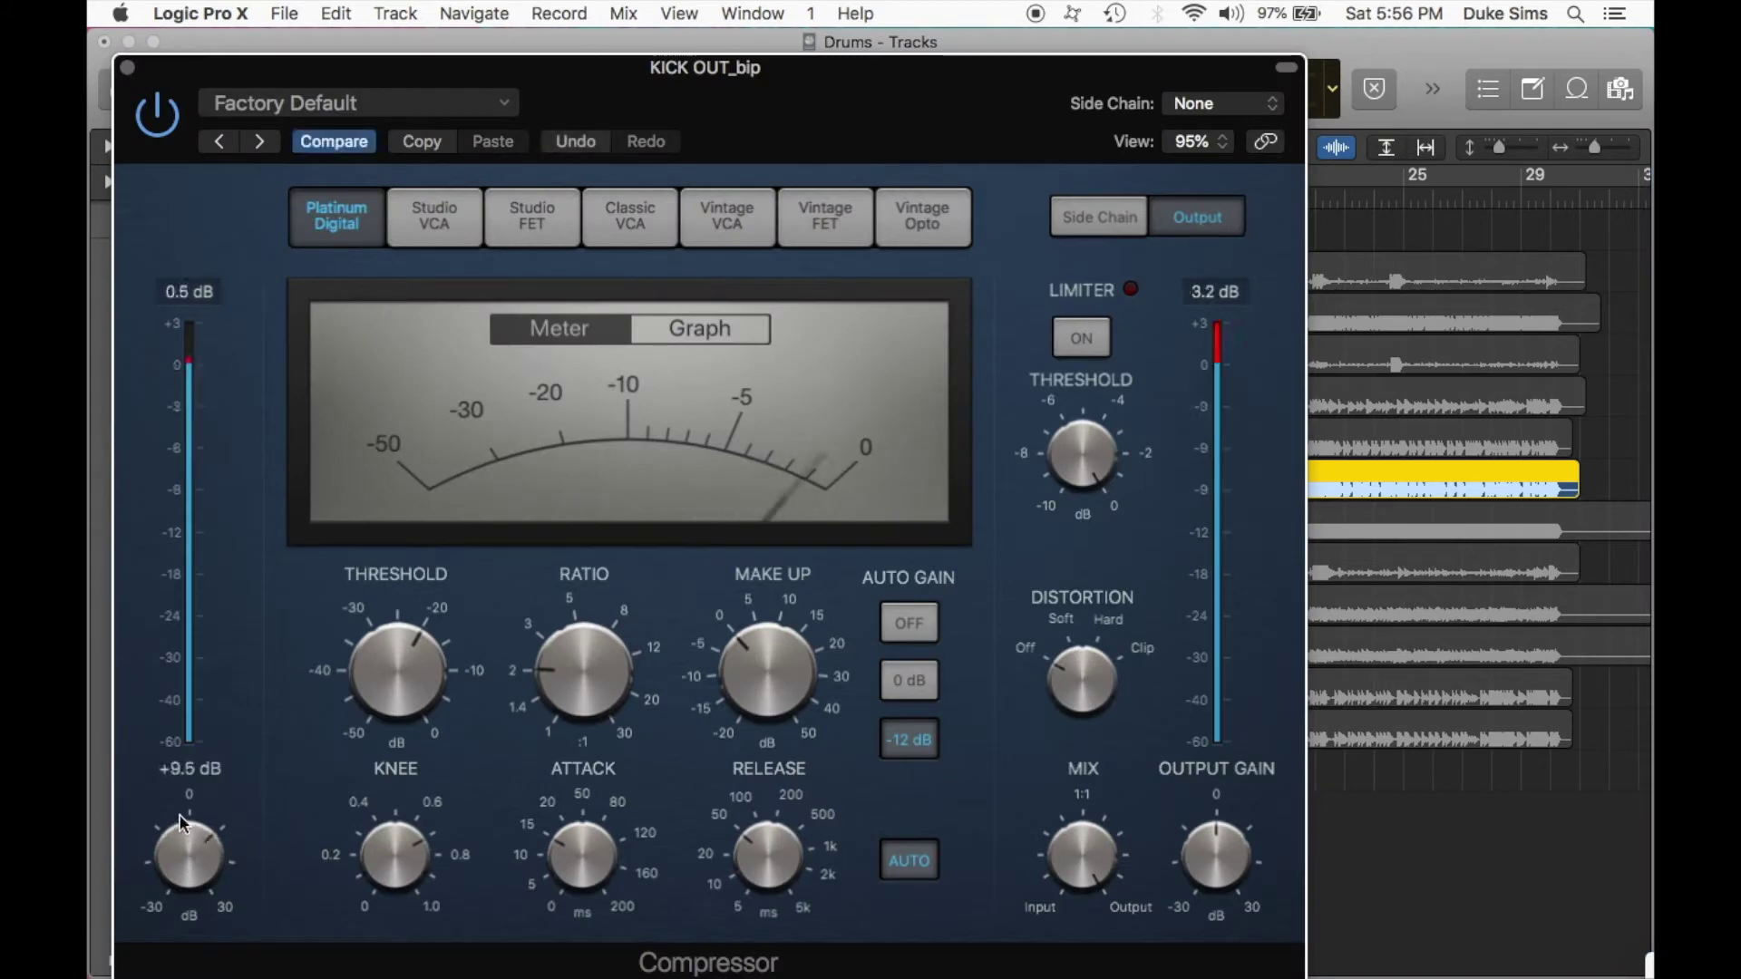
{"action": "left_click", "coordinate": [128, 67]}
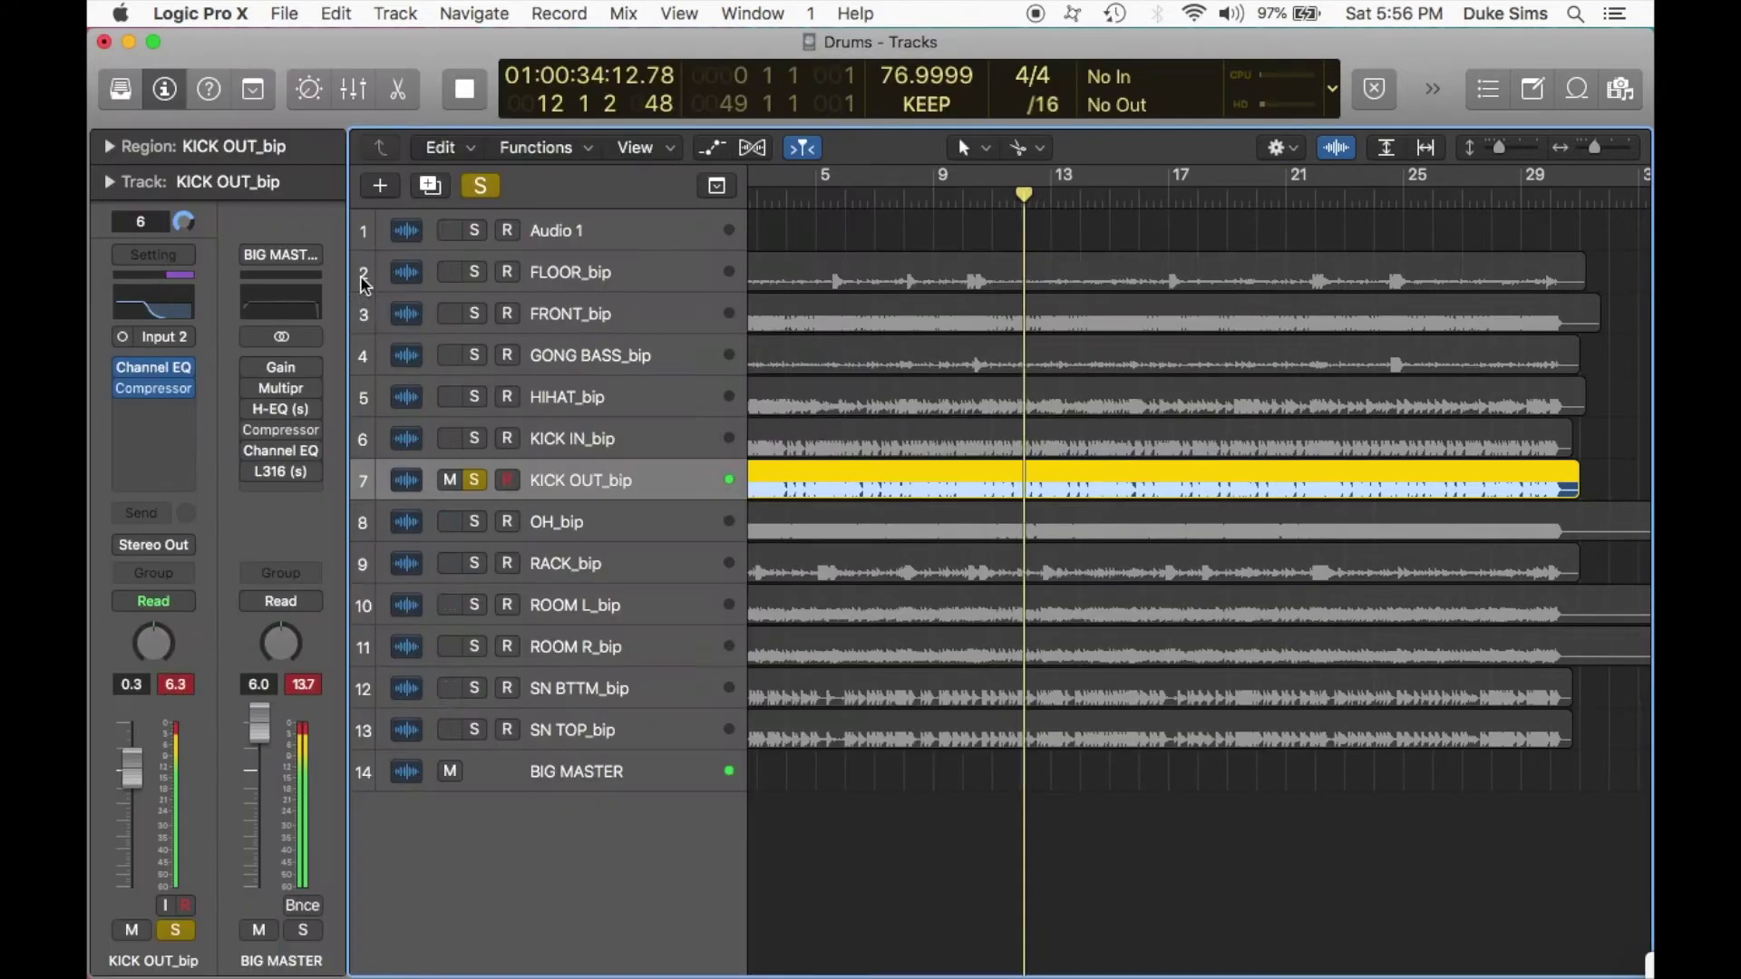
Solo KICK IN_bip, SN BTTM_bip and SN TOP_bip together with KICK OUT_bip to hear all kick and snare tracks.
{"action": "left_click", "coordinate": [474, 438]}
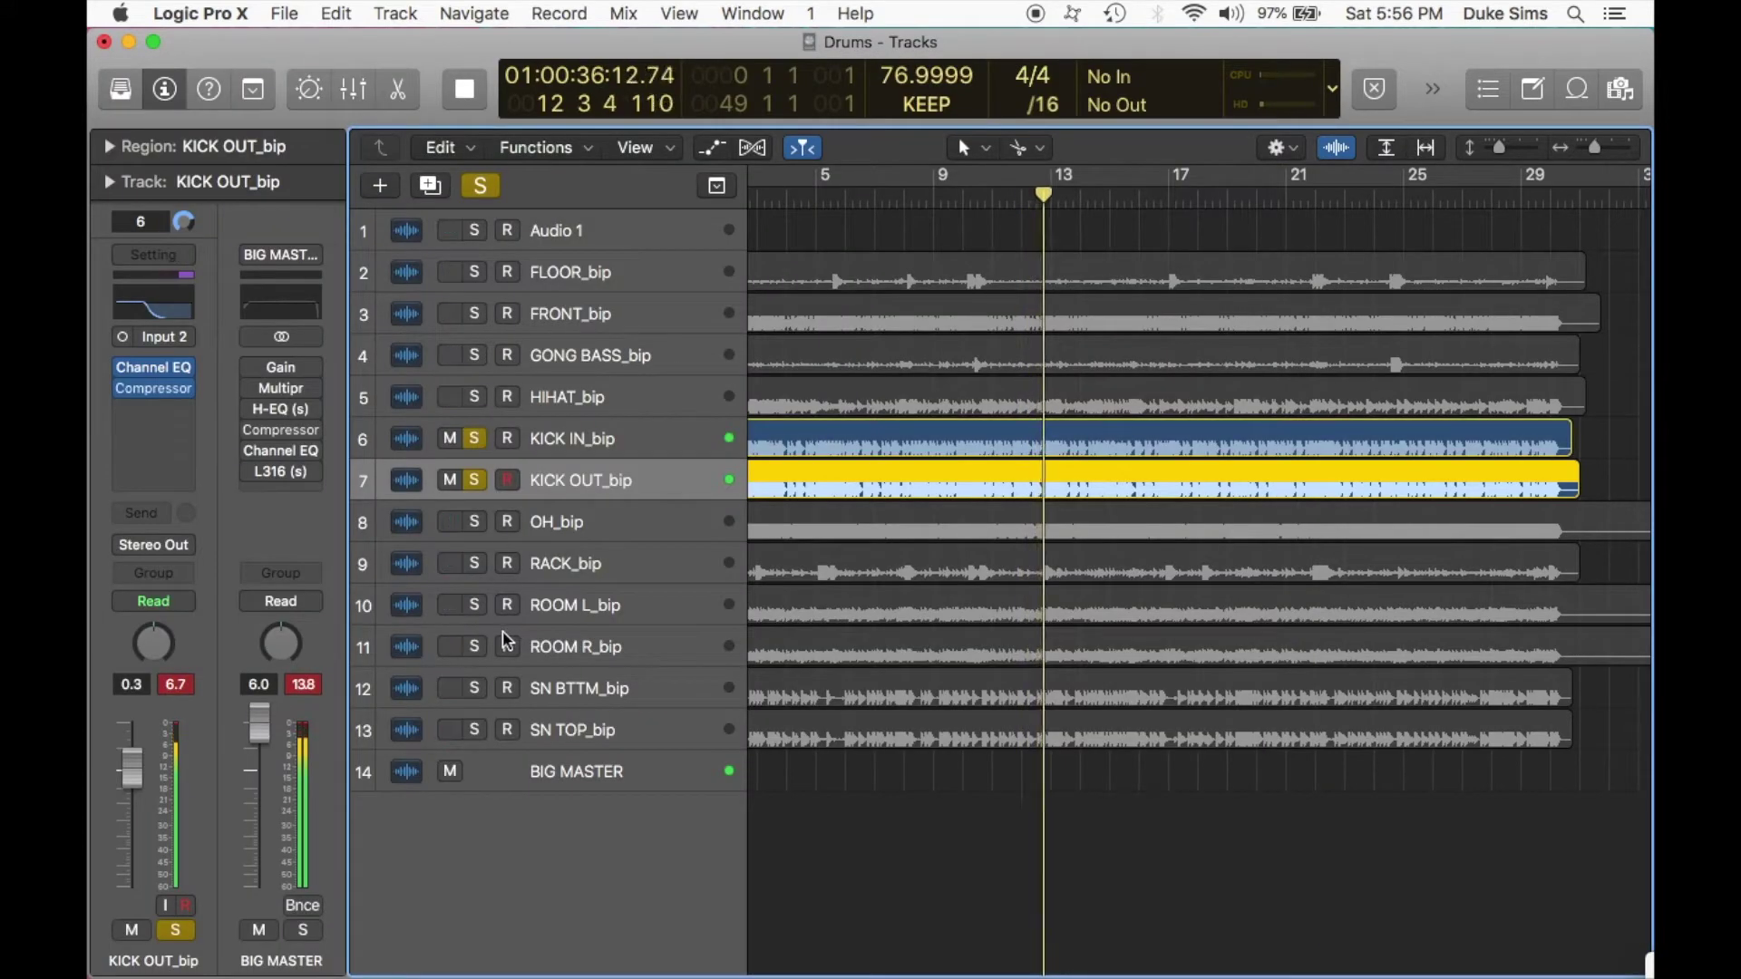
{"action": "left_click", "coordinate": [474, 688]}
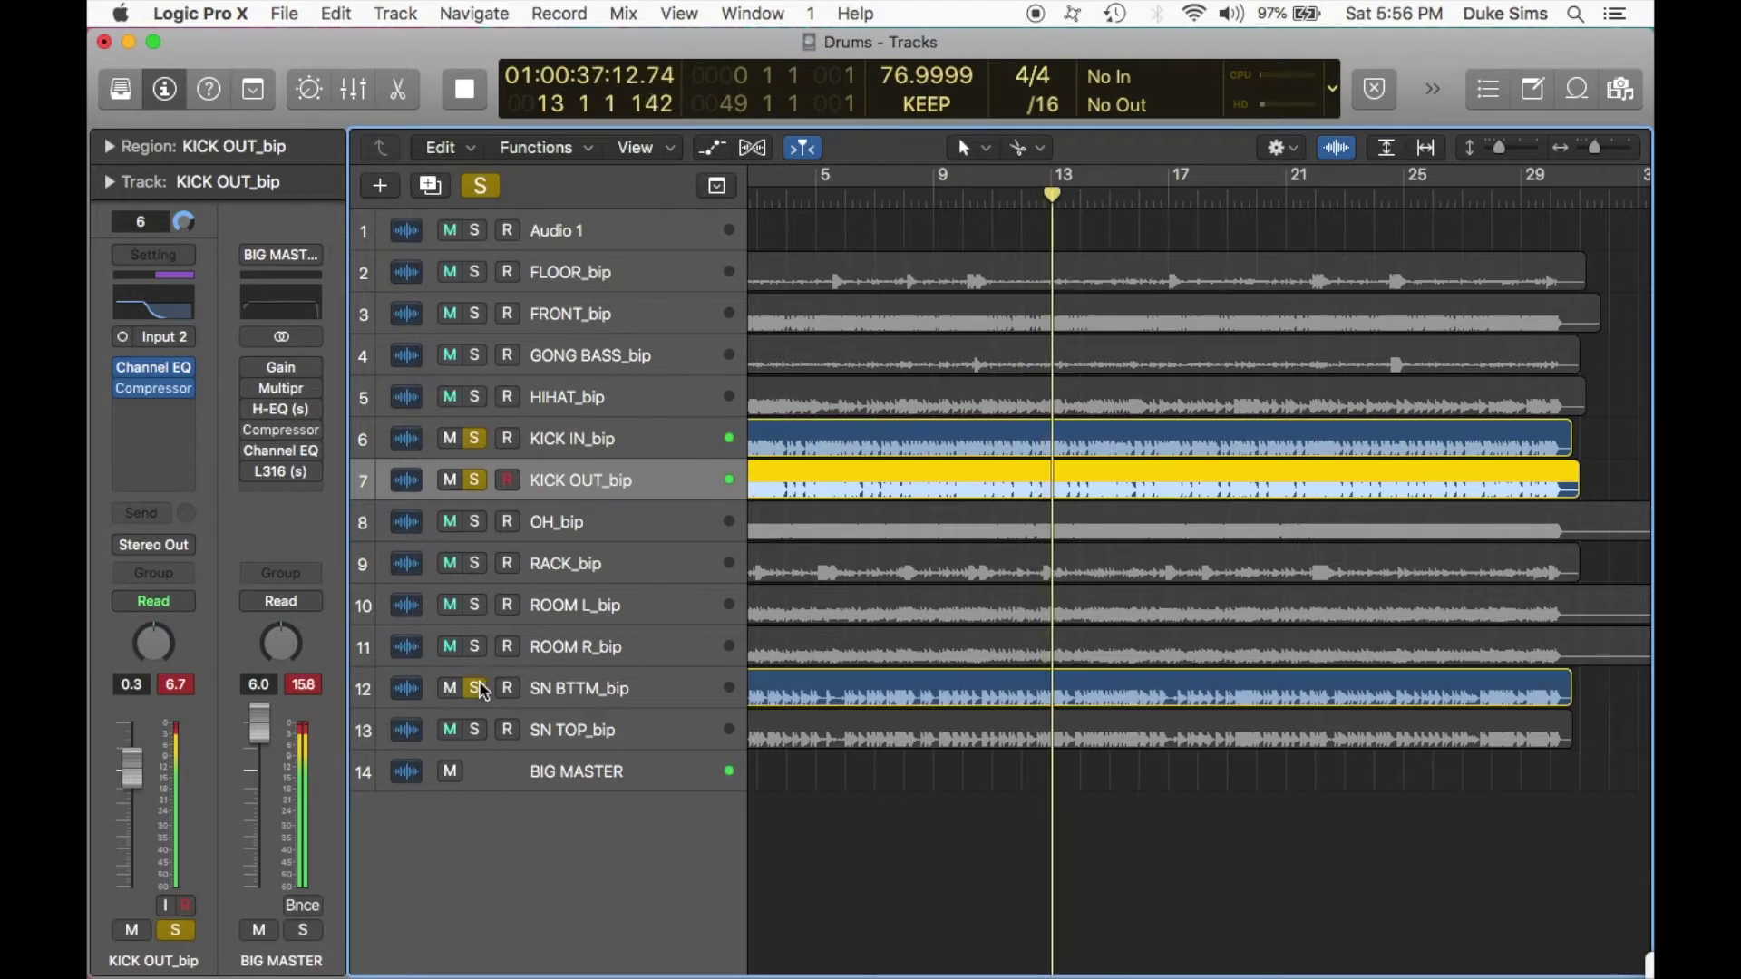
{"action": "left_click", "coordinate": [475, 729]}
Select both snare tracks and lower their faders together in the Mixer, bringing SN TOP_bip to -6.0 dB and SN BTTM_bip to -21.2 dB.
{"action": "left_click", "coordinate": [588, 736]}
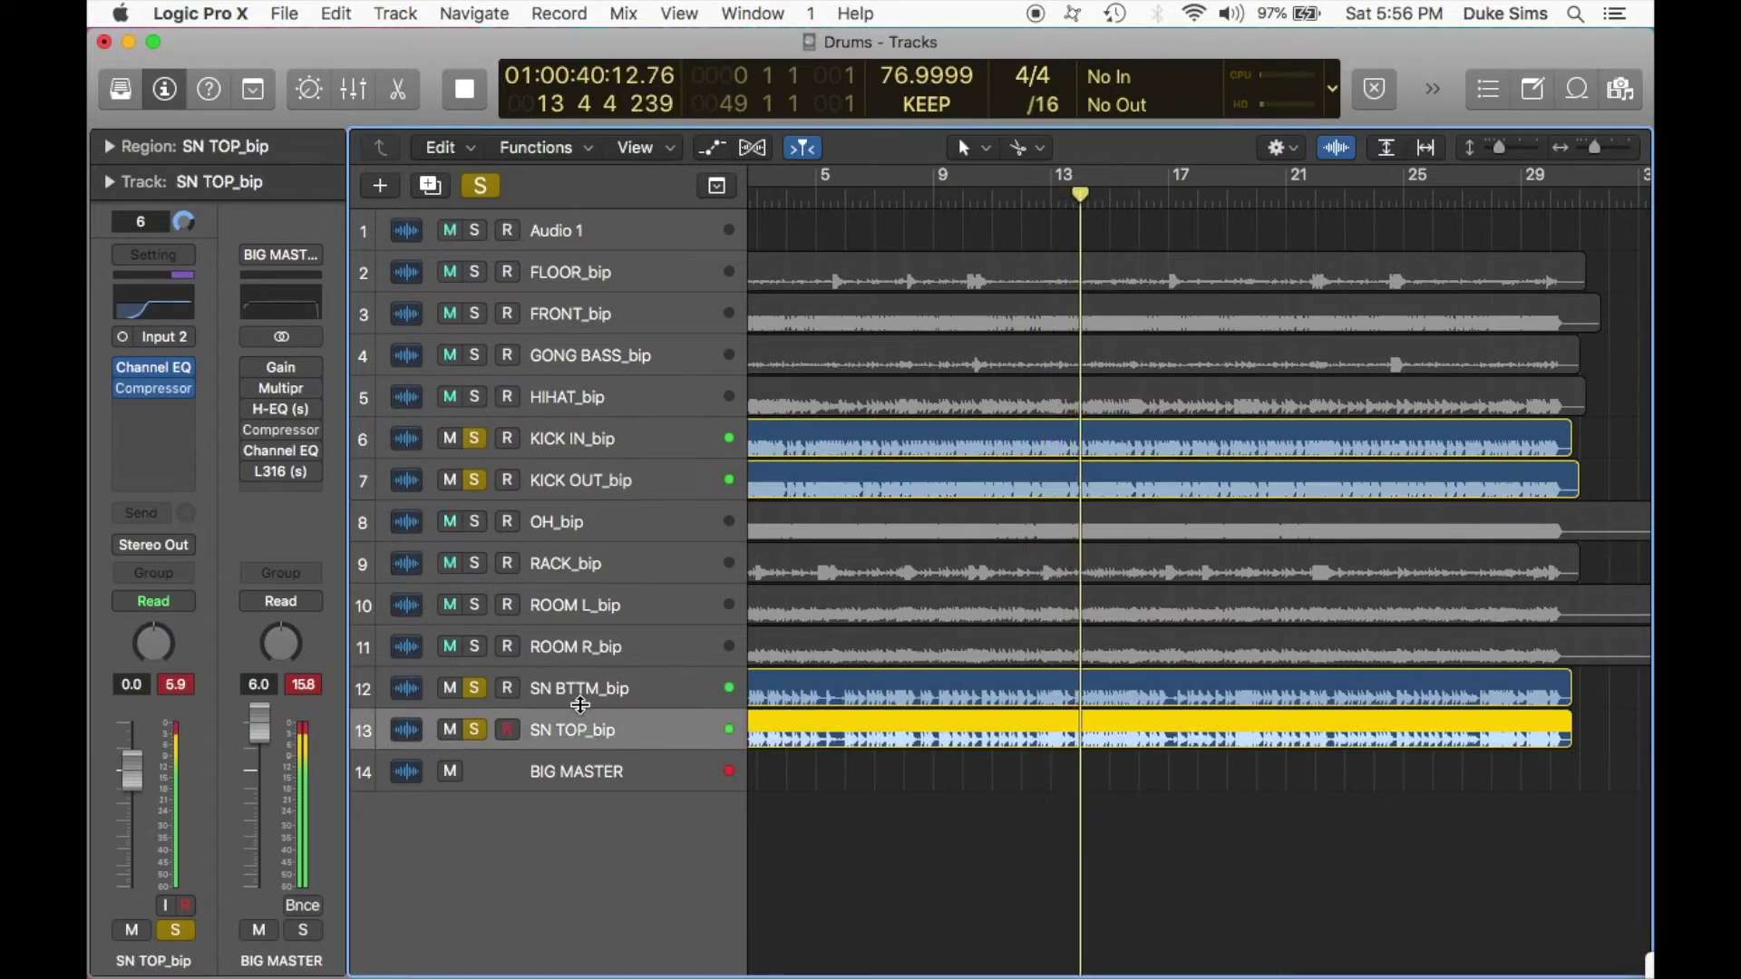
{"action": "left_click", "coordinate": [575, 689], "text": "shift"}
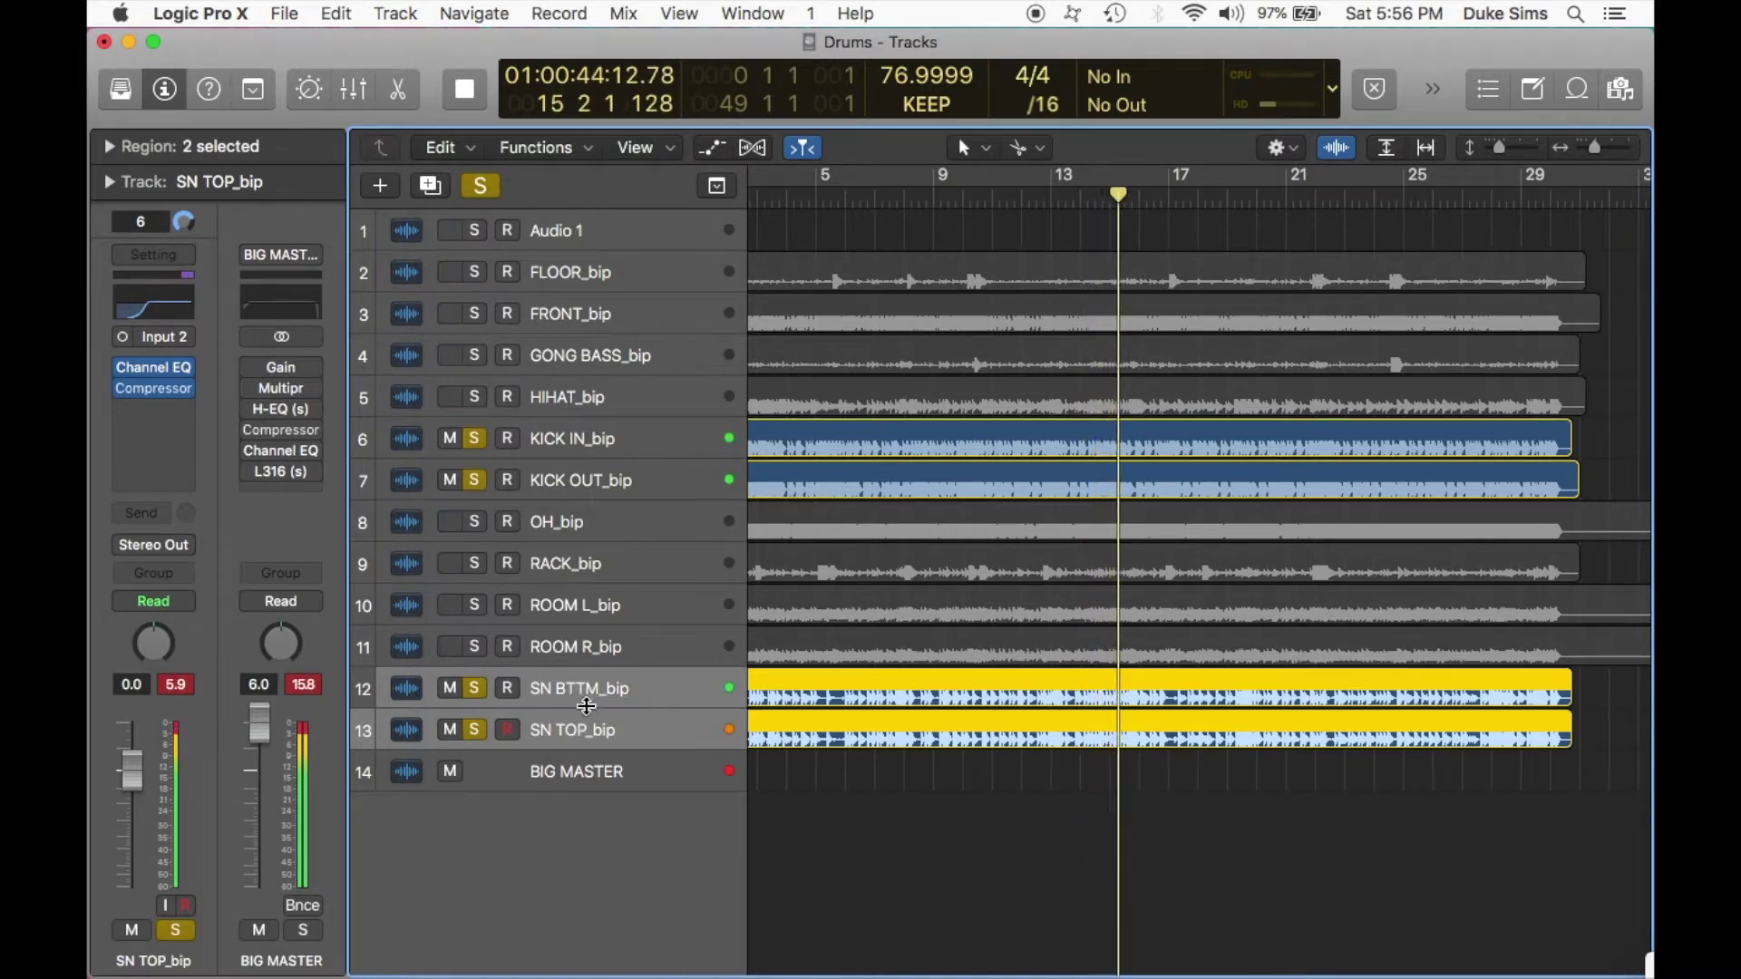
{"action": "left_click", "coordinate": [576, 726]}
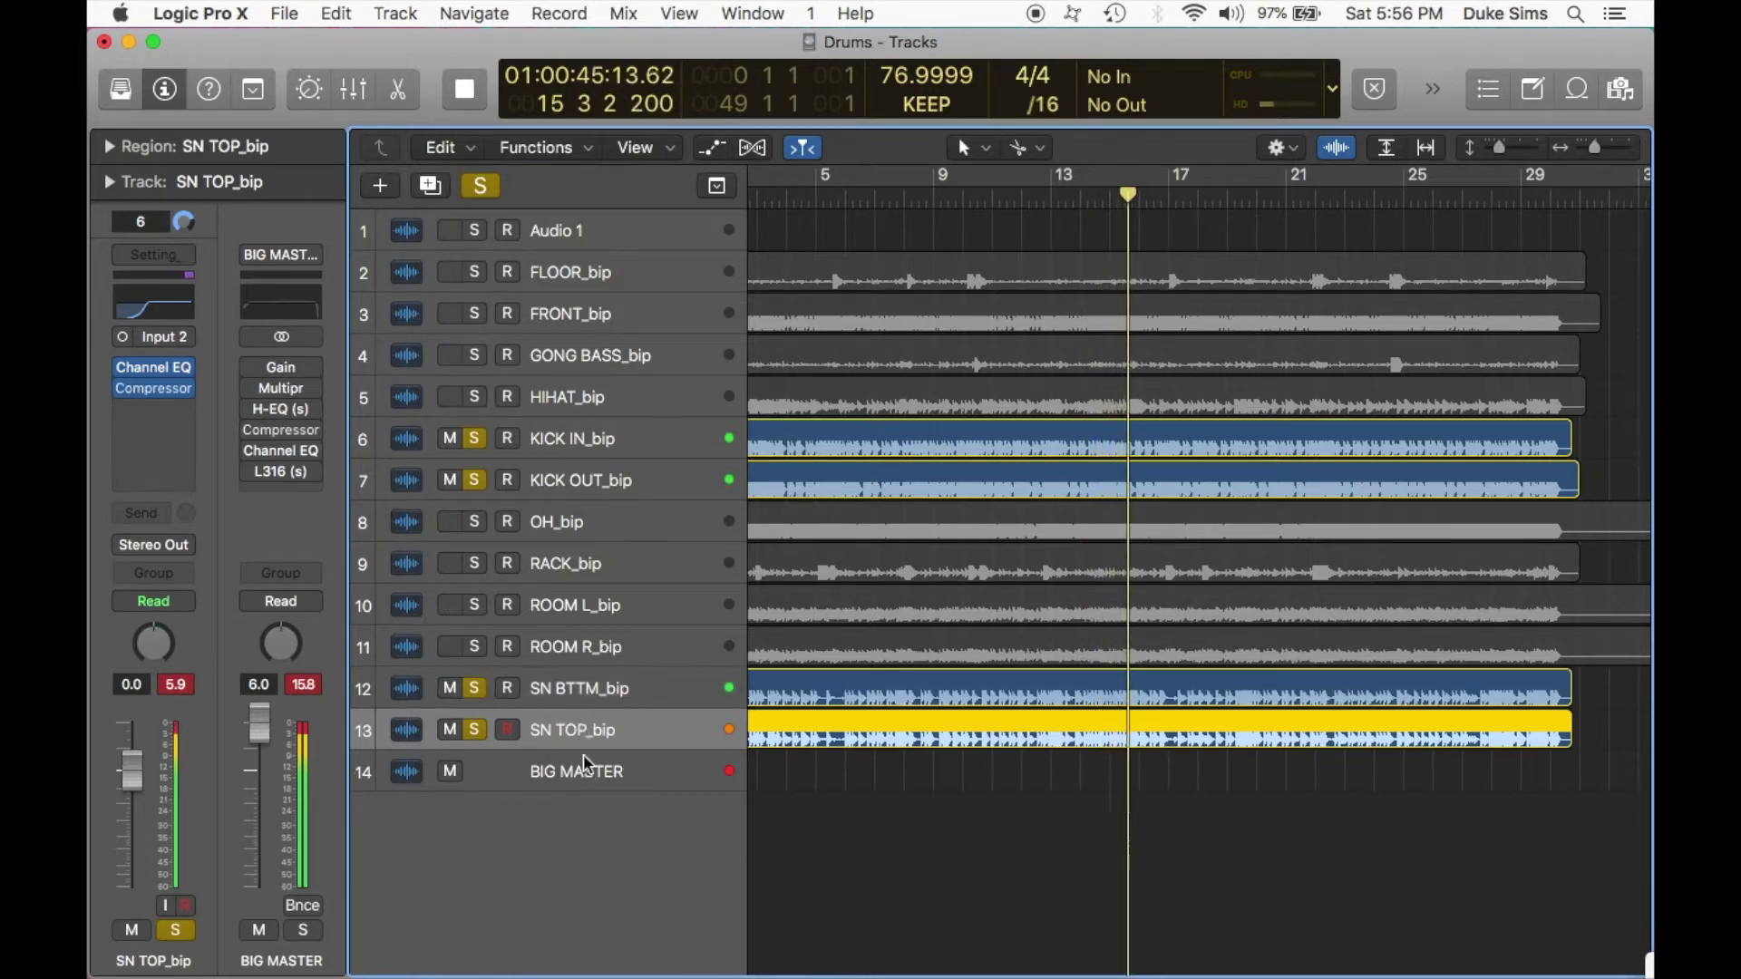
{"action": "left_click", "coordinate": [590, 680], "text": "shift"}
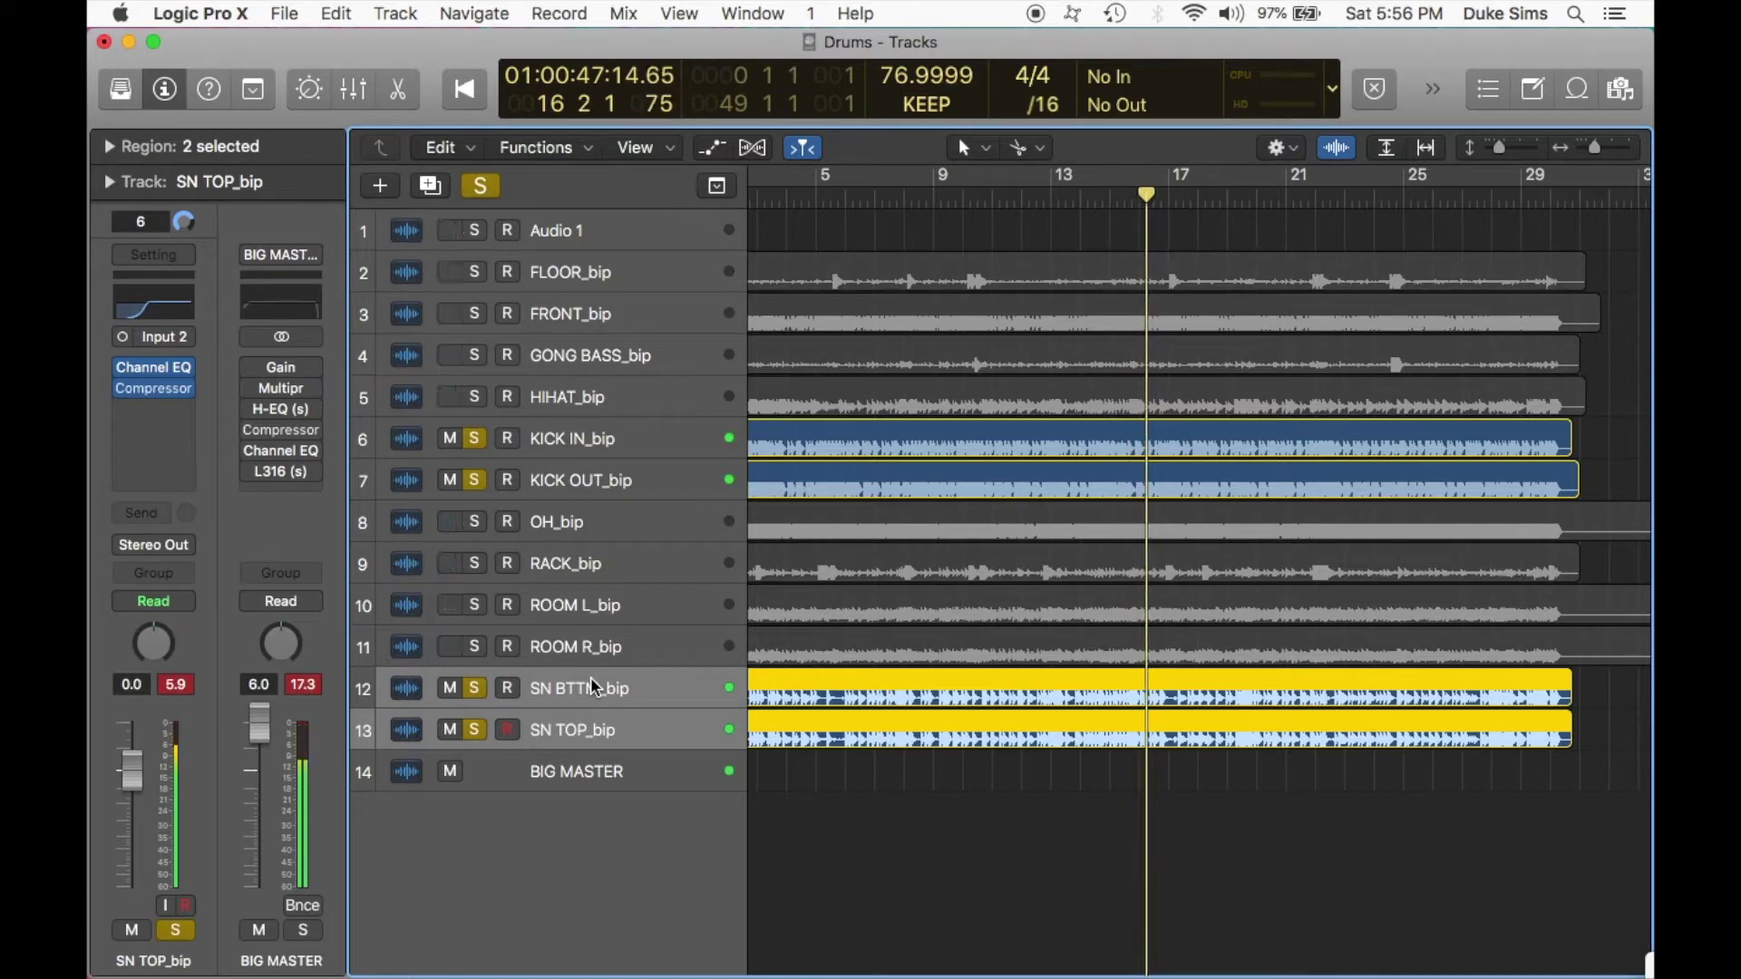
{"action": "left_click", "coordinate": [346, 88]}
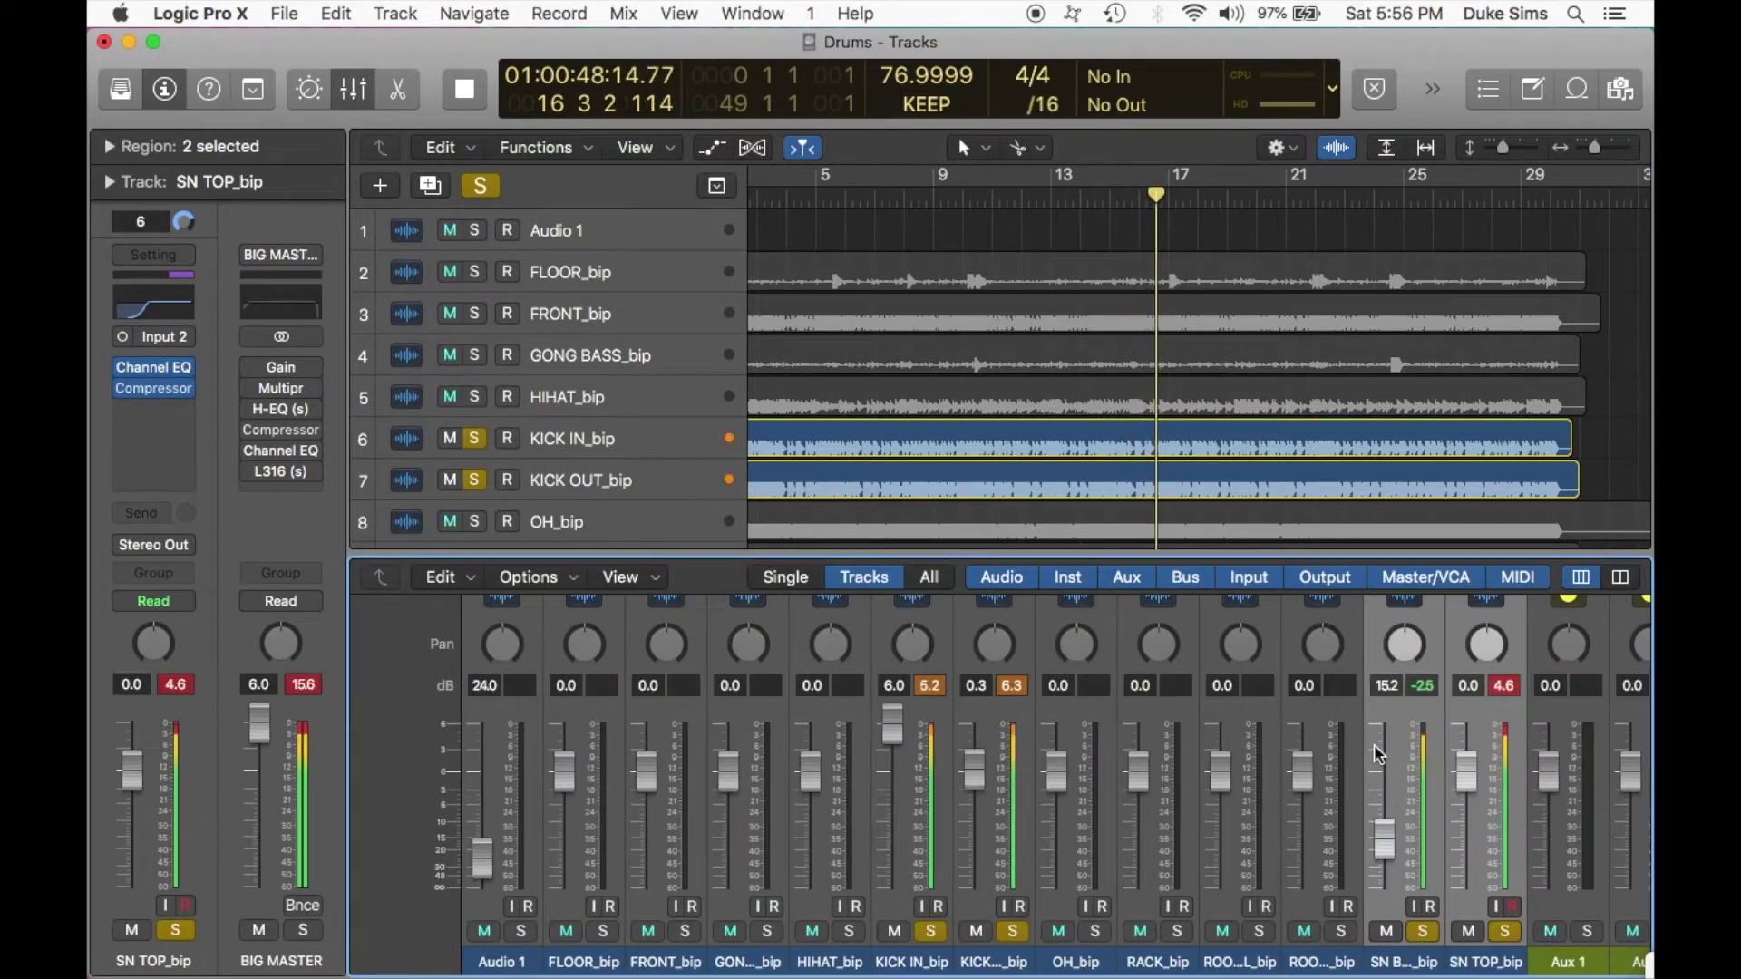
{"action": "mouse_move", "coordinate": [1475, 784]}
{"action": "left_mouse_down"}
{"action": "mouse_move", "coordinate": [1466, 833]}
{"action": "mouse_move", "coordinate": [1467, 802]}
{"action": "left_mouse_up"}
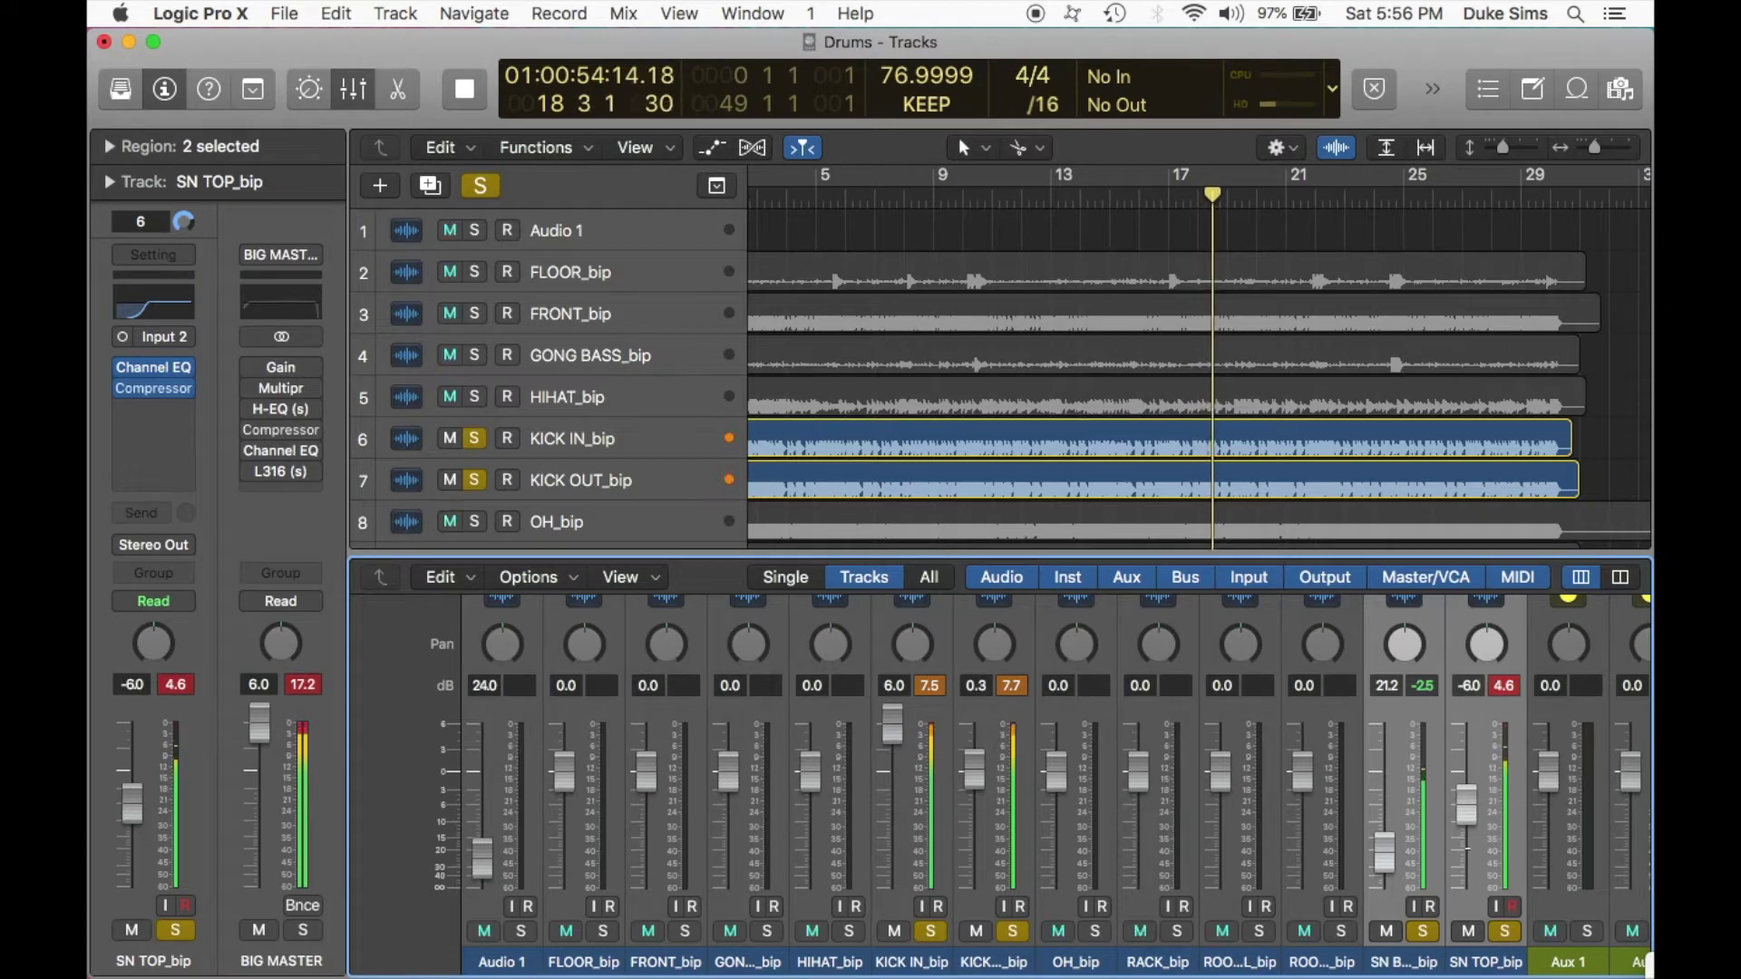
{"action": "key", "text": "x"}
Play from near the start of the song, and leave only OH_bip soloed and selected.
{"action": "scroll", "coordinate": [1087, 566], "scroll_direction": "left", "scroll_amount": 5}
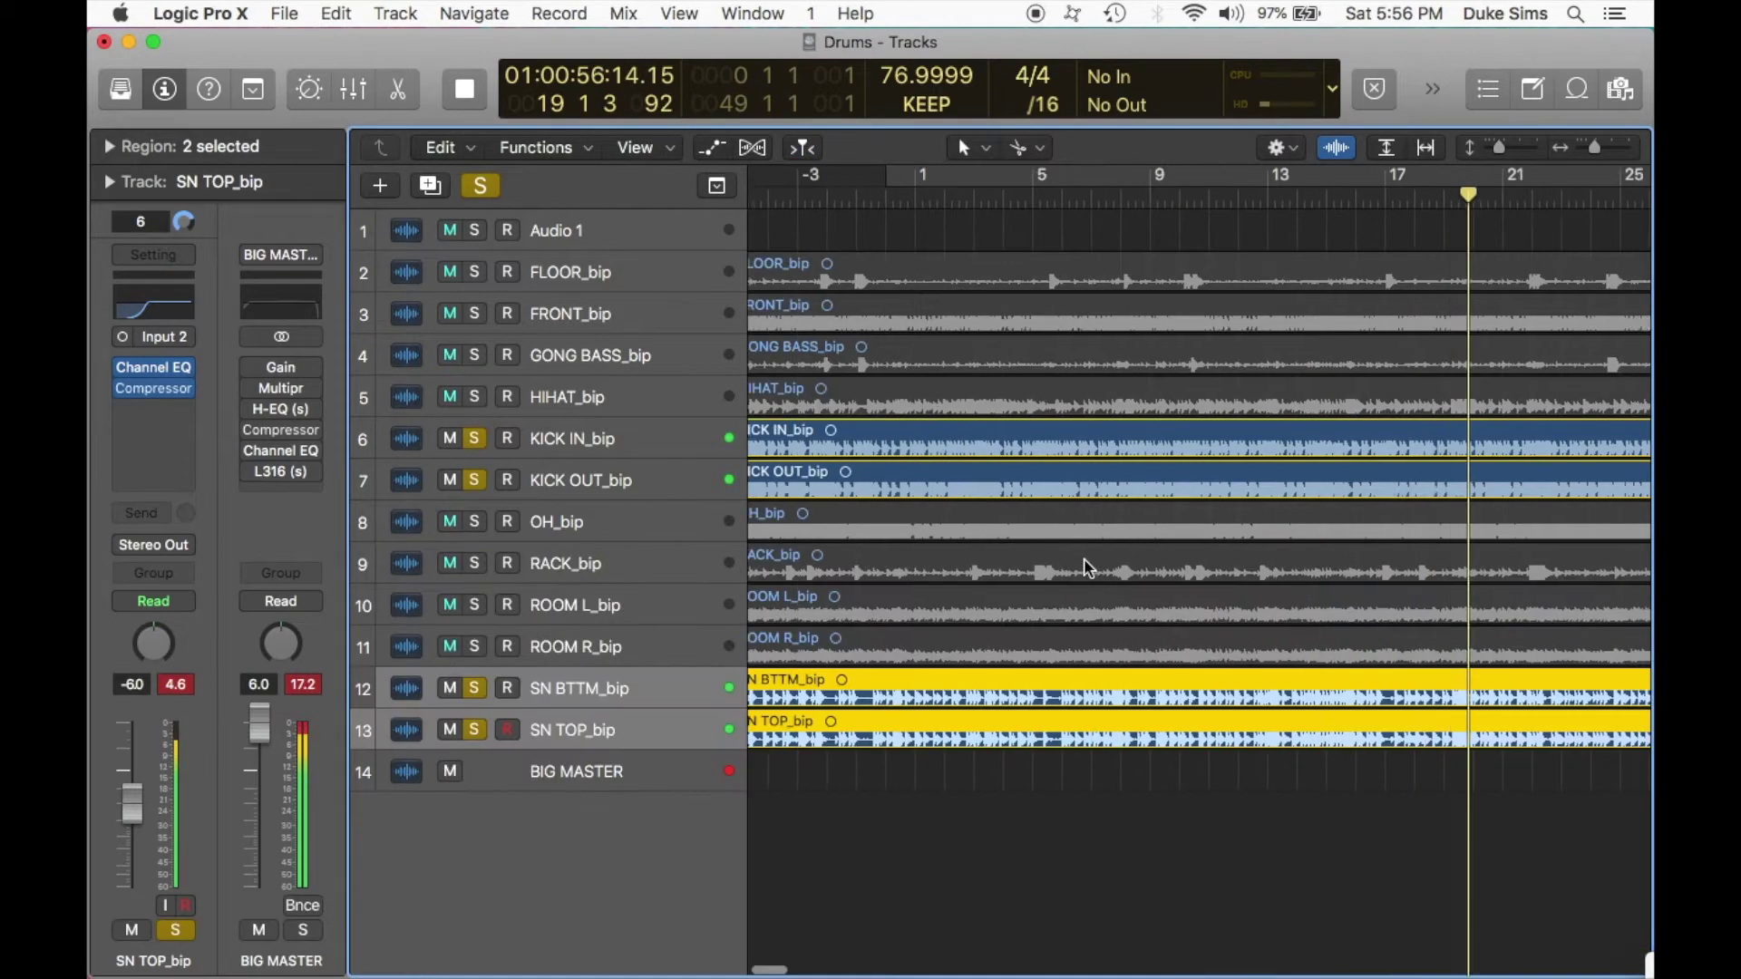
{"action": "left_click", "coordinate": [914, 198]}
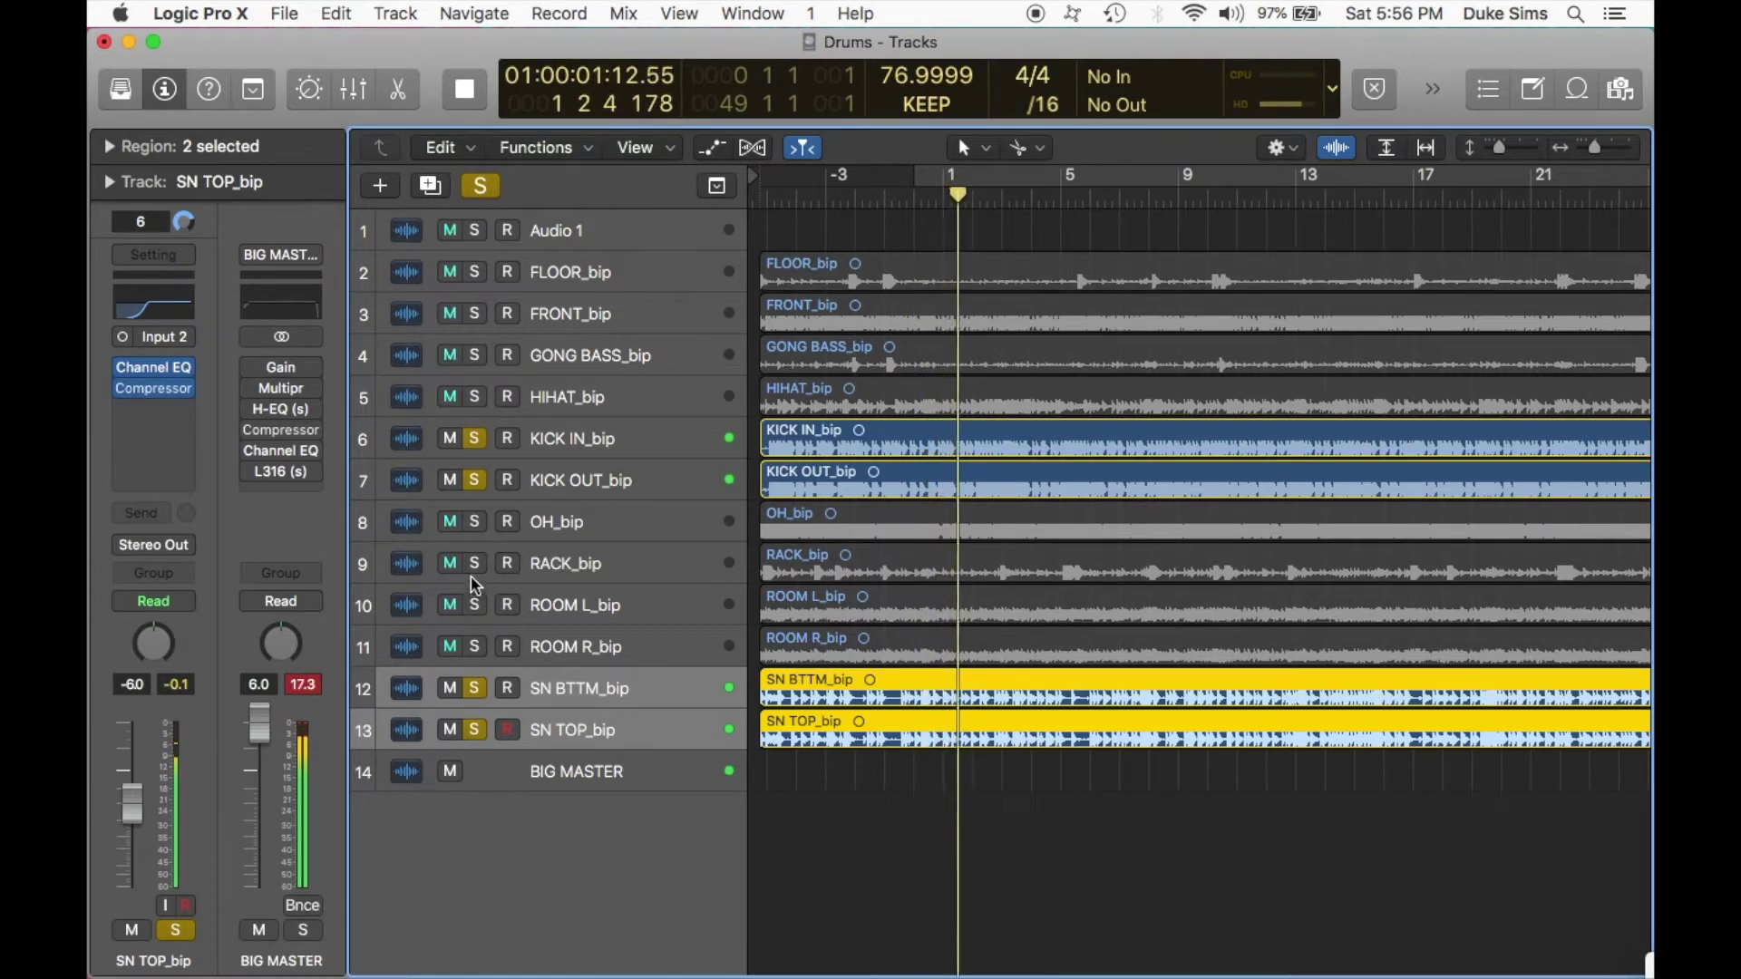
{"action": "left_click", "coordinate": [475, 525]}
{"action": "left_click", "coordinate": [475, 481]}
{"action": "left_click", "coordinate": [474, 439]}
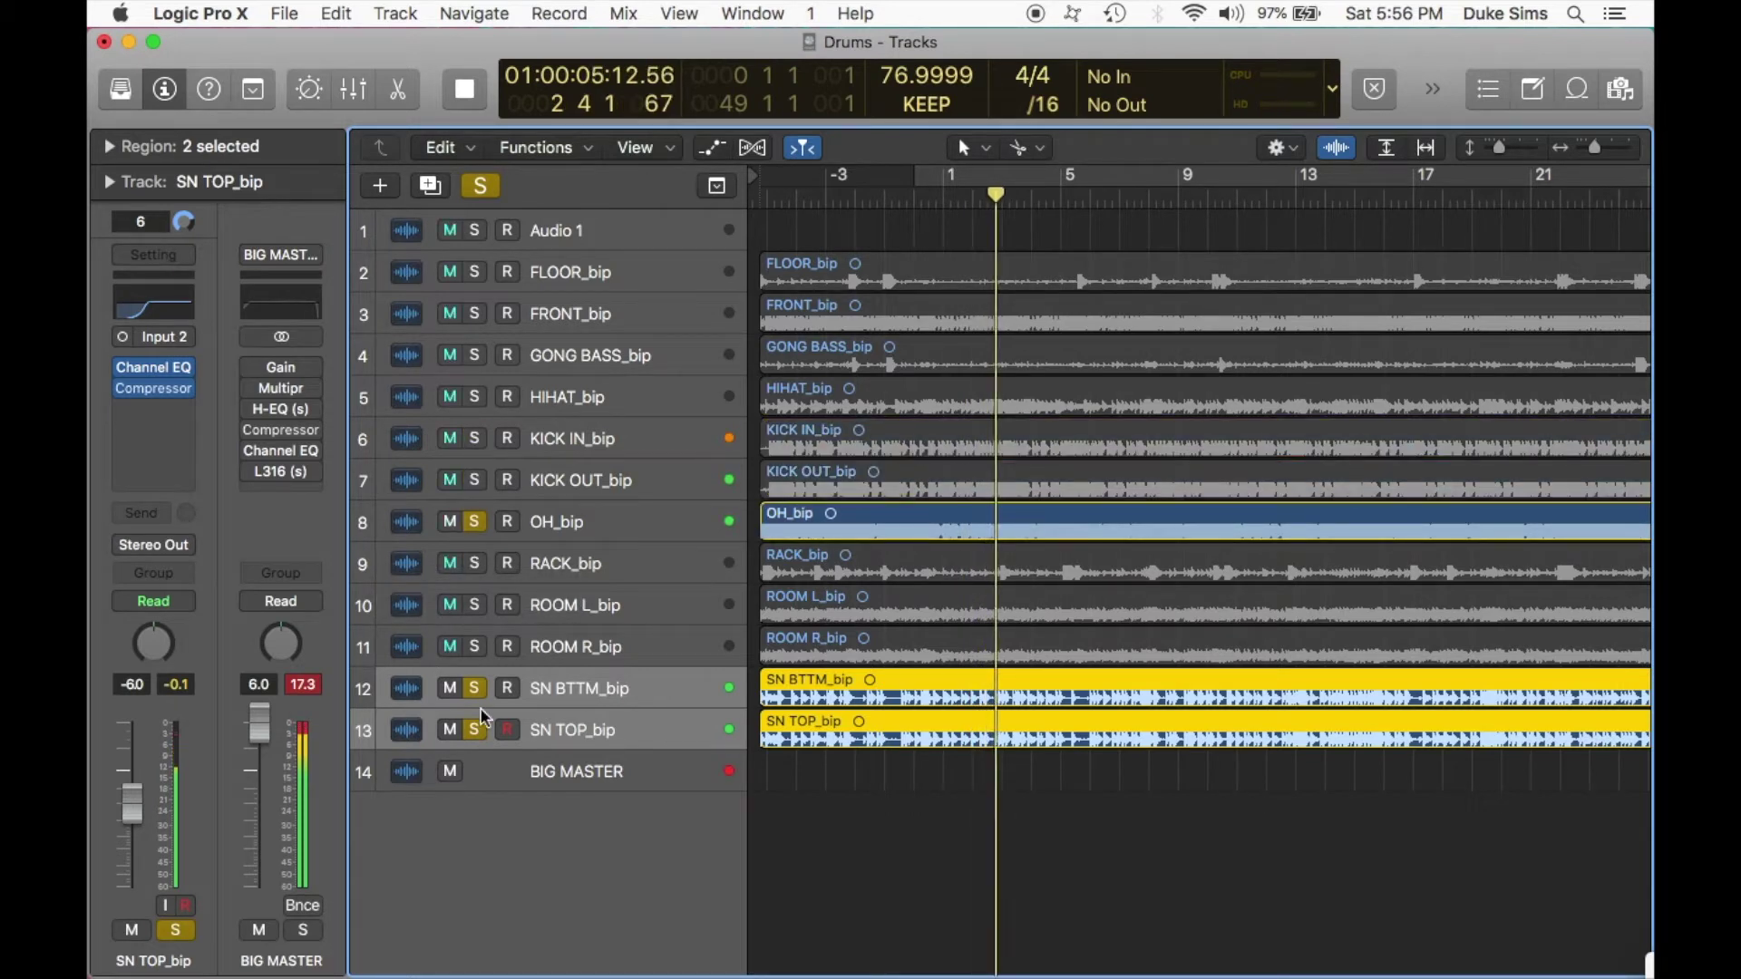
{"action": "left_click", "coordinate": [475, 688]}
{"action": "left_click", "coordinate": [475, 730]}
{"action": "left_click", "coordinate": [554, 529]}
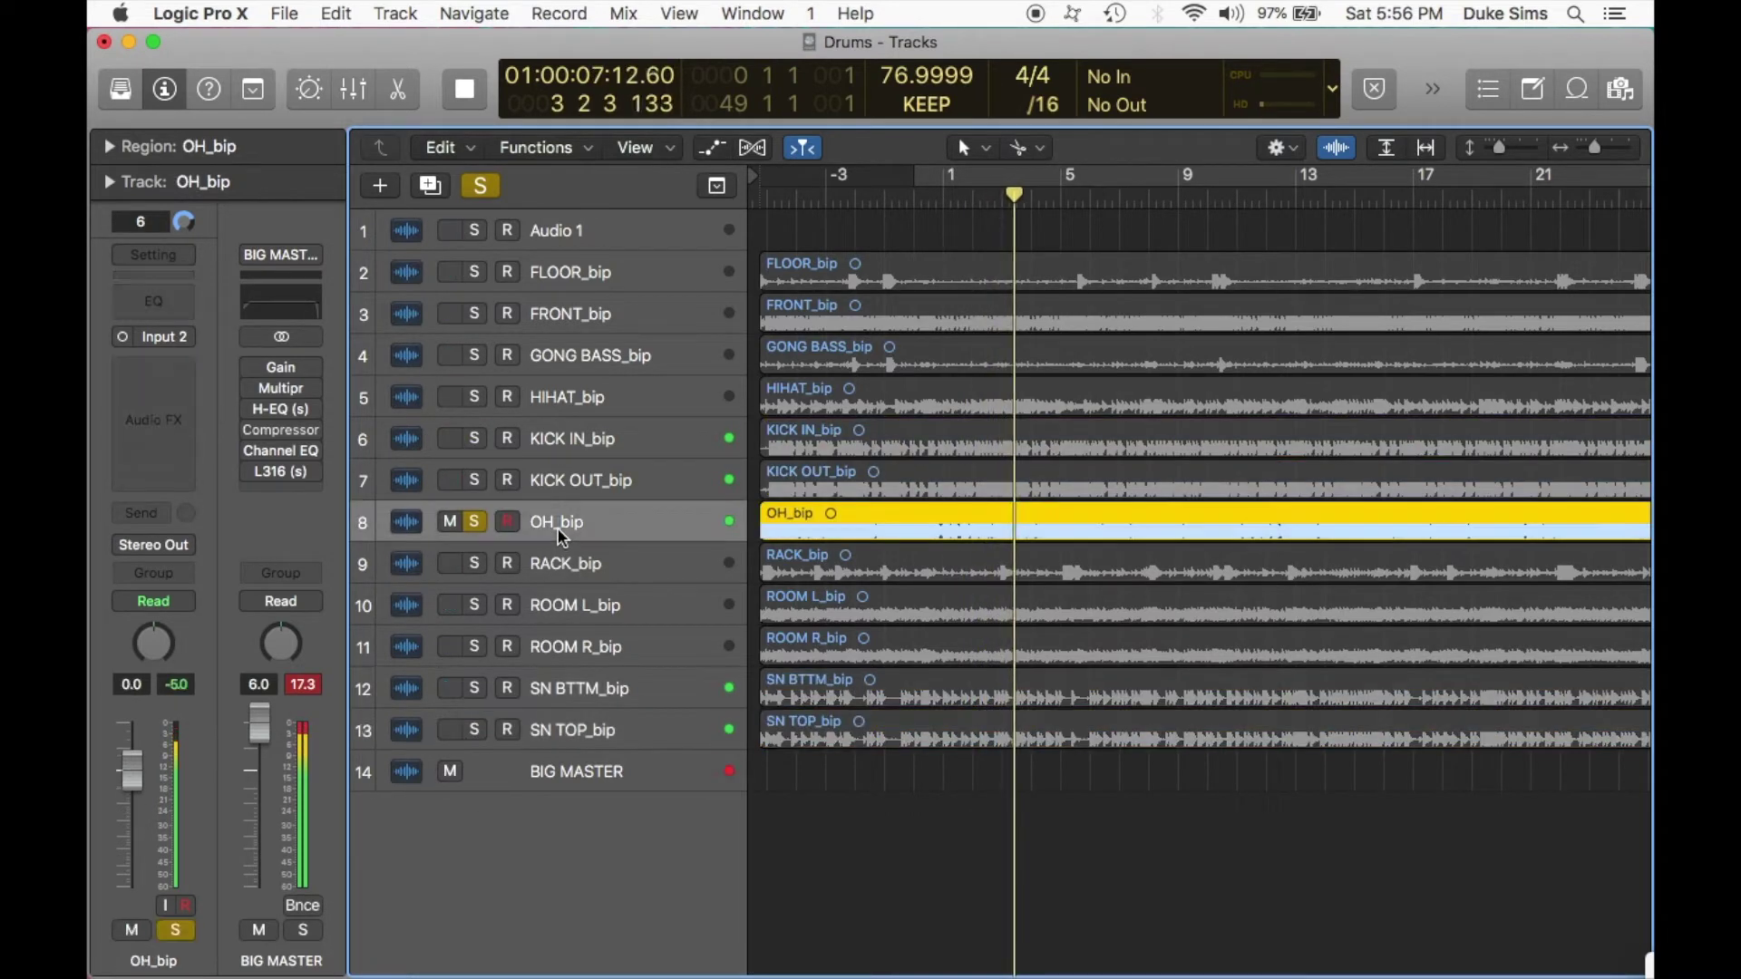
Add a Channel EQ to OH_bip and enable its low cut at 86 Hz.
{"action": "left_click", "coordinate": [180, 392]}
{"action": "left_click", "coordinate": [165, 310]}
{"action": "left_click", "coordinate": [161, 307]}
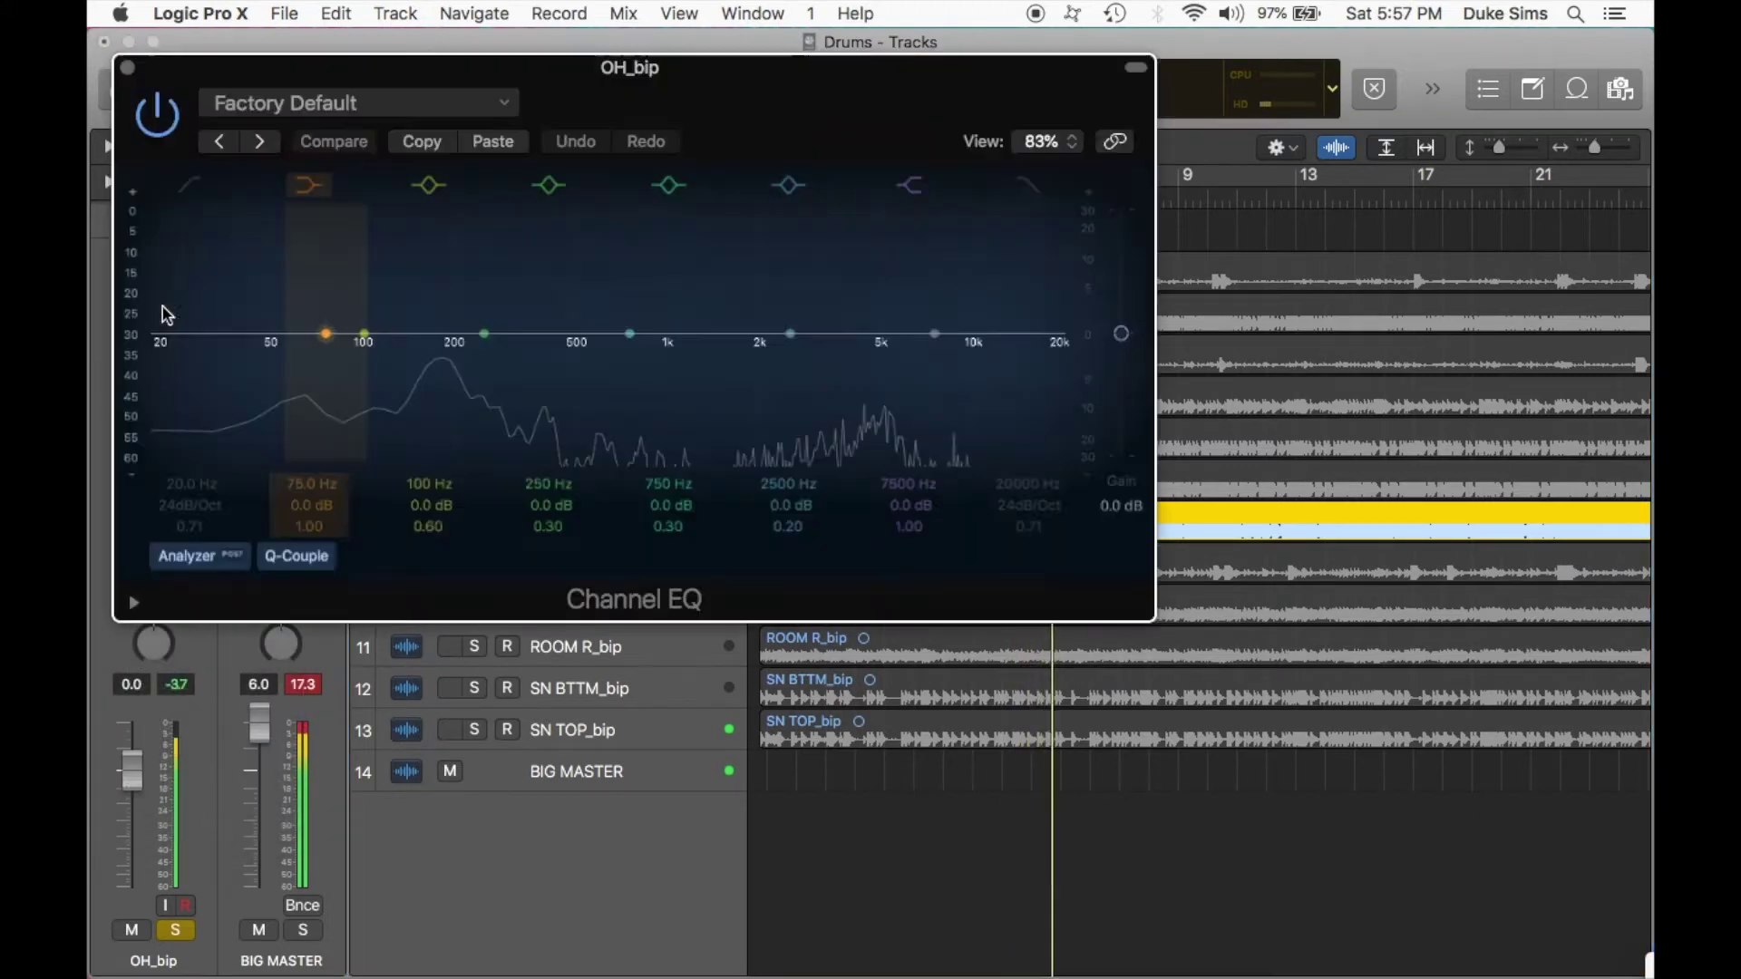
{"action": "left_click", "coordinate": [197, 182]}
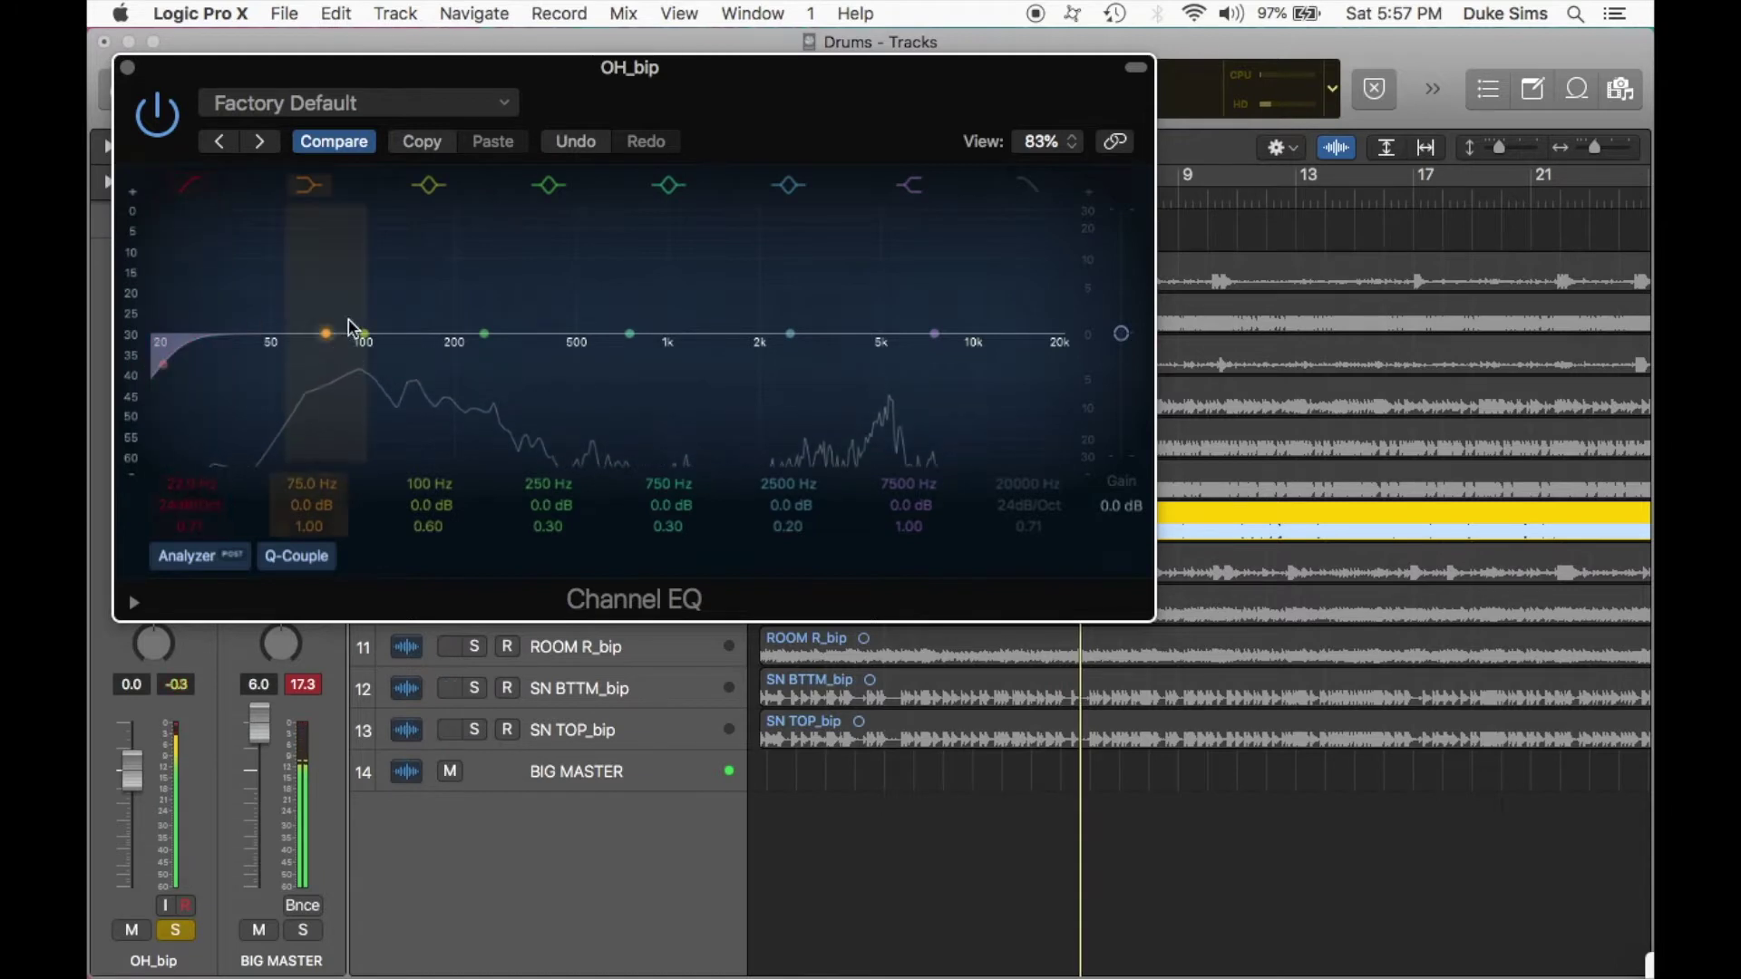
{"action": "left_click_drag", "start_coordinate": [189, 477], "coordinate": [190, 434]}
{"action": "left_click", "coordinate": [128, 67]}
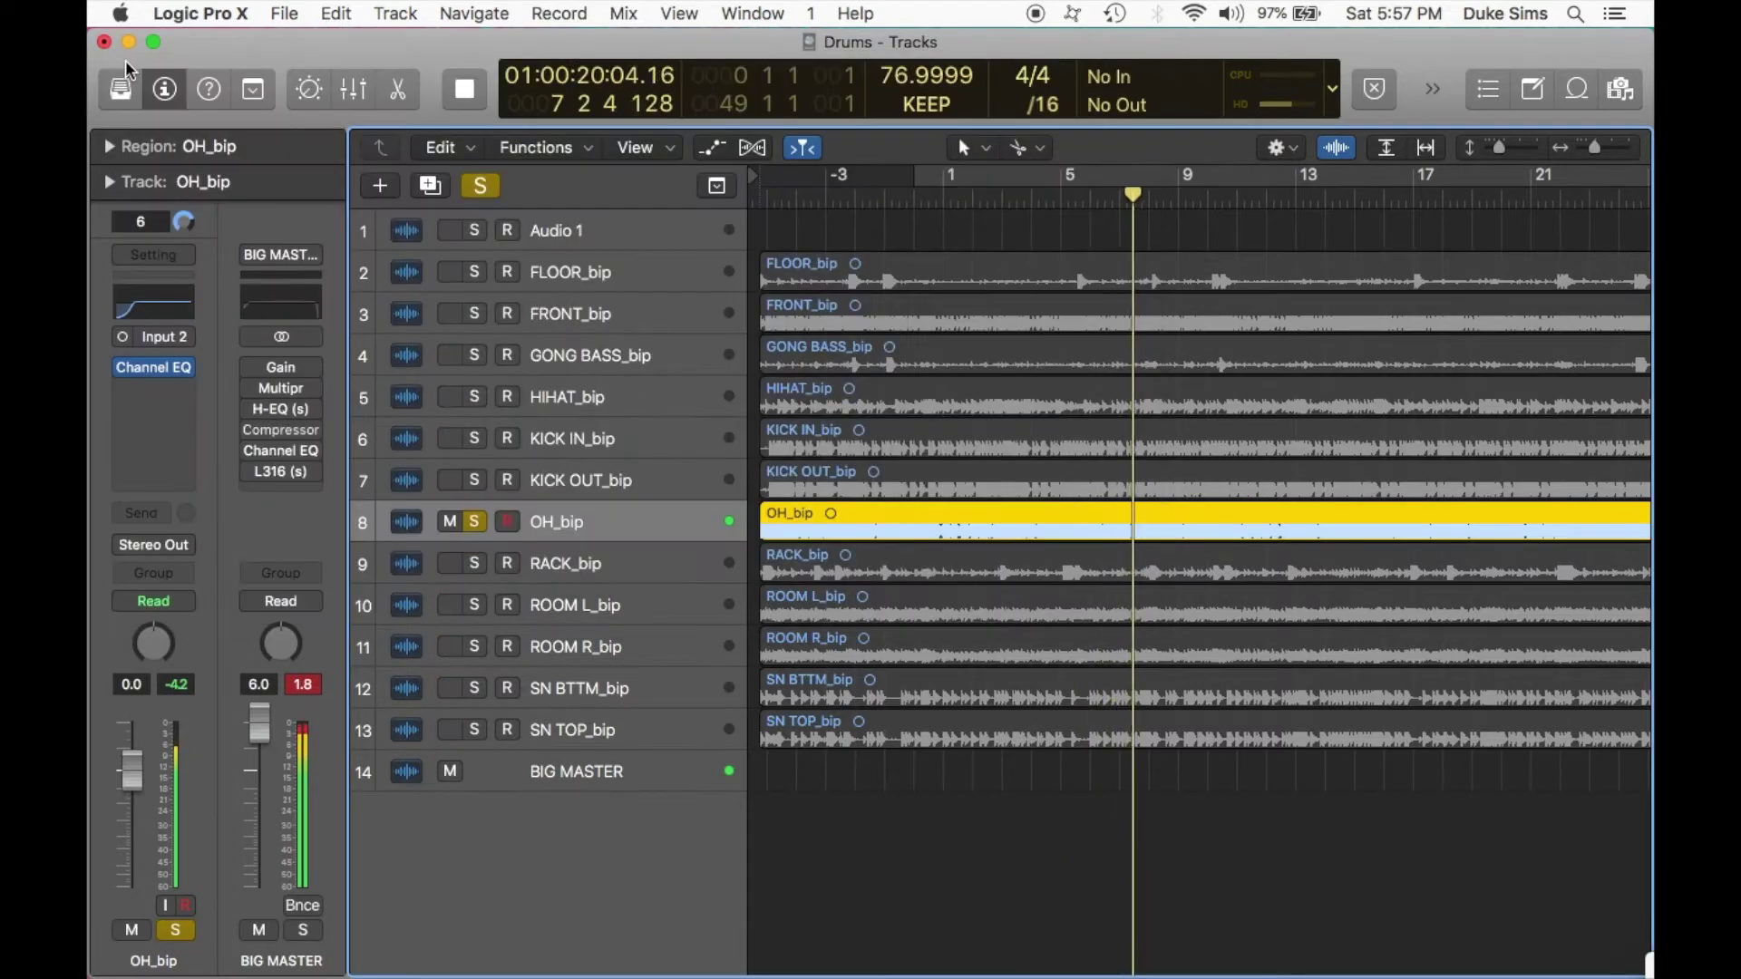
Add a mono Compressor to OH_bip after the Channel EQ, with +9.0 dB input gain.
{"action": "left_click", "coordinate": [185, 384]}
{"action": "mouse_move", "coordinate": [183, 610]}
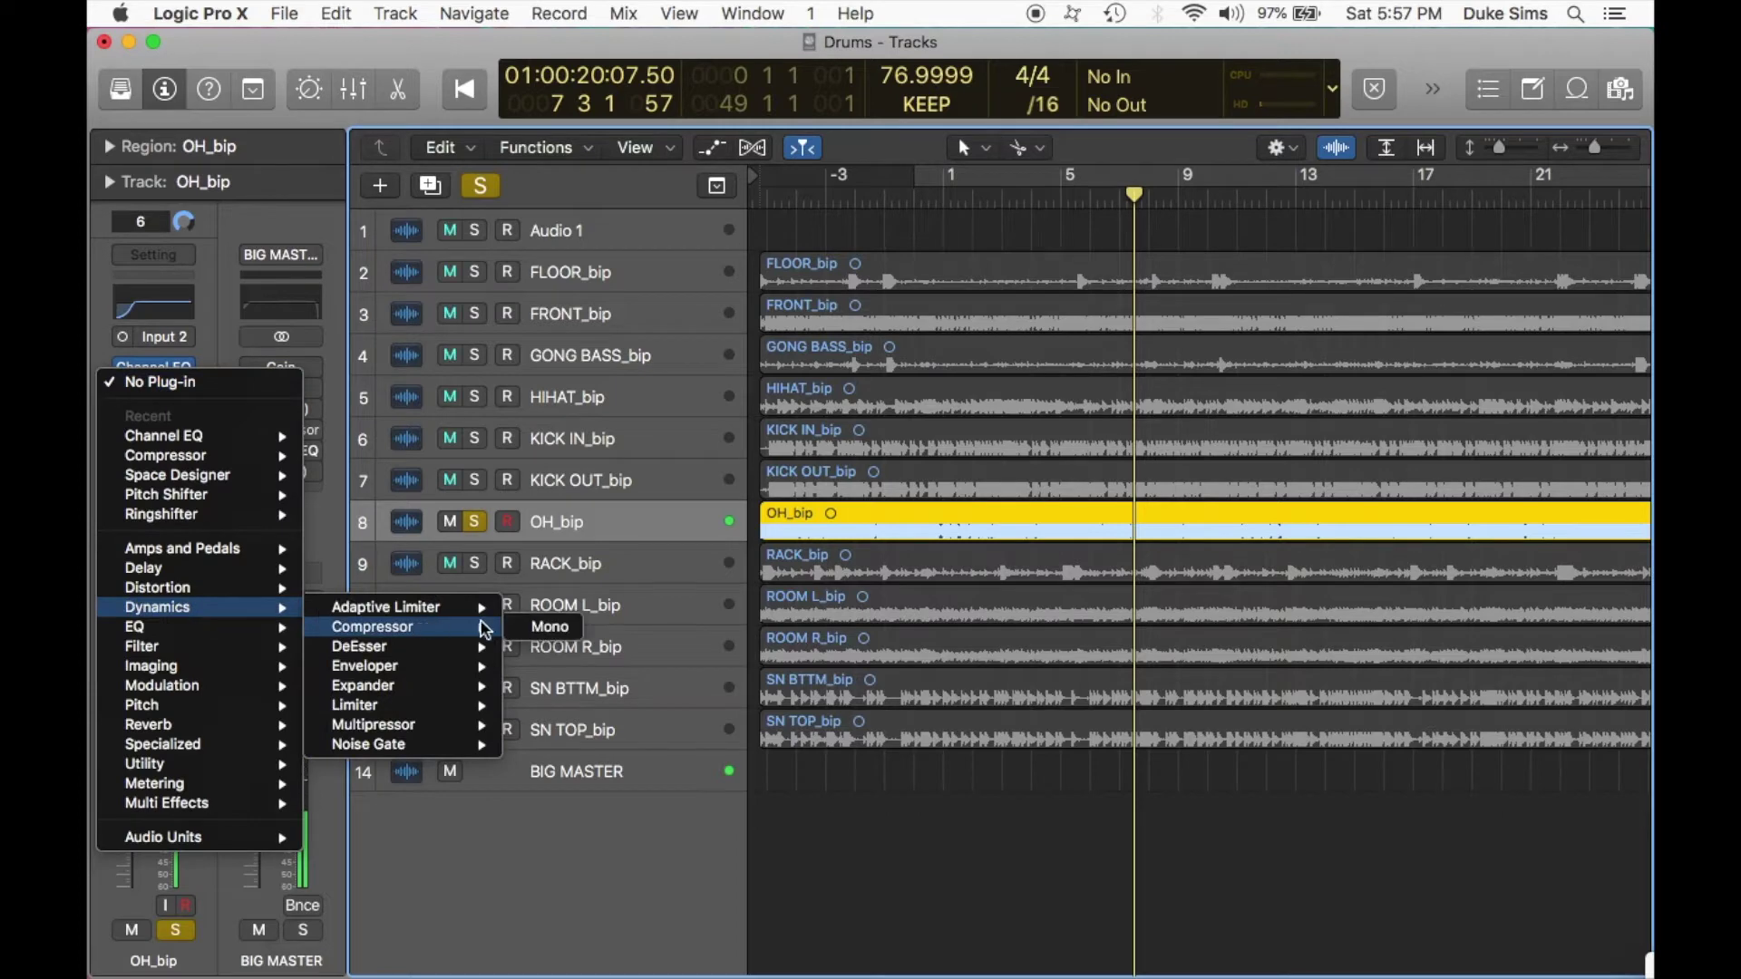
{"action": "left_click", "coordinate": [526, 626]}
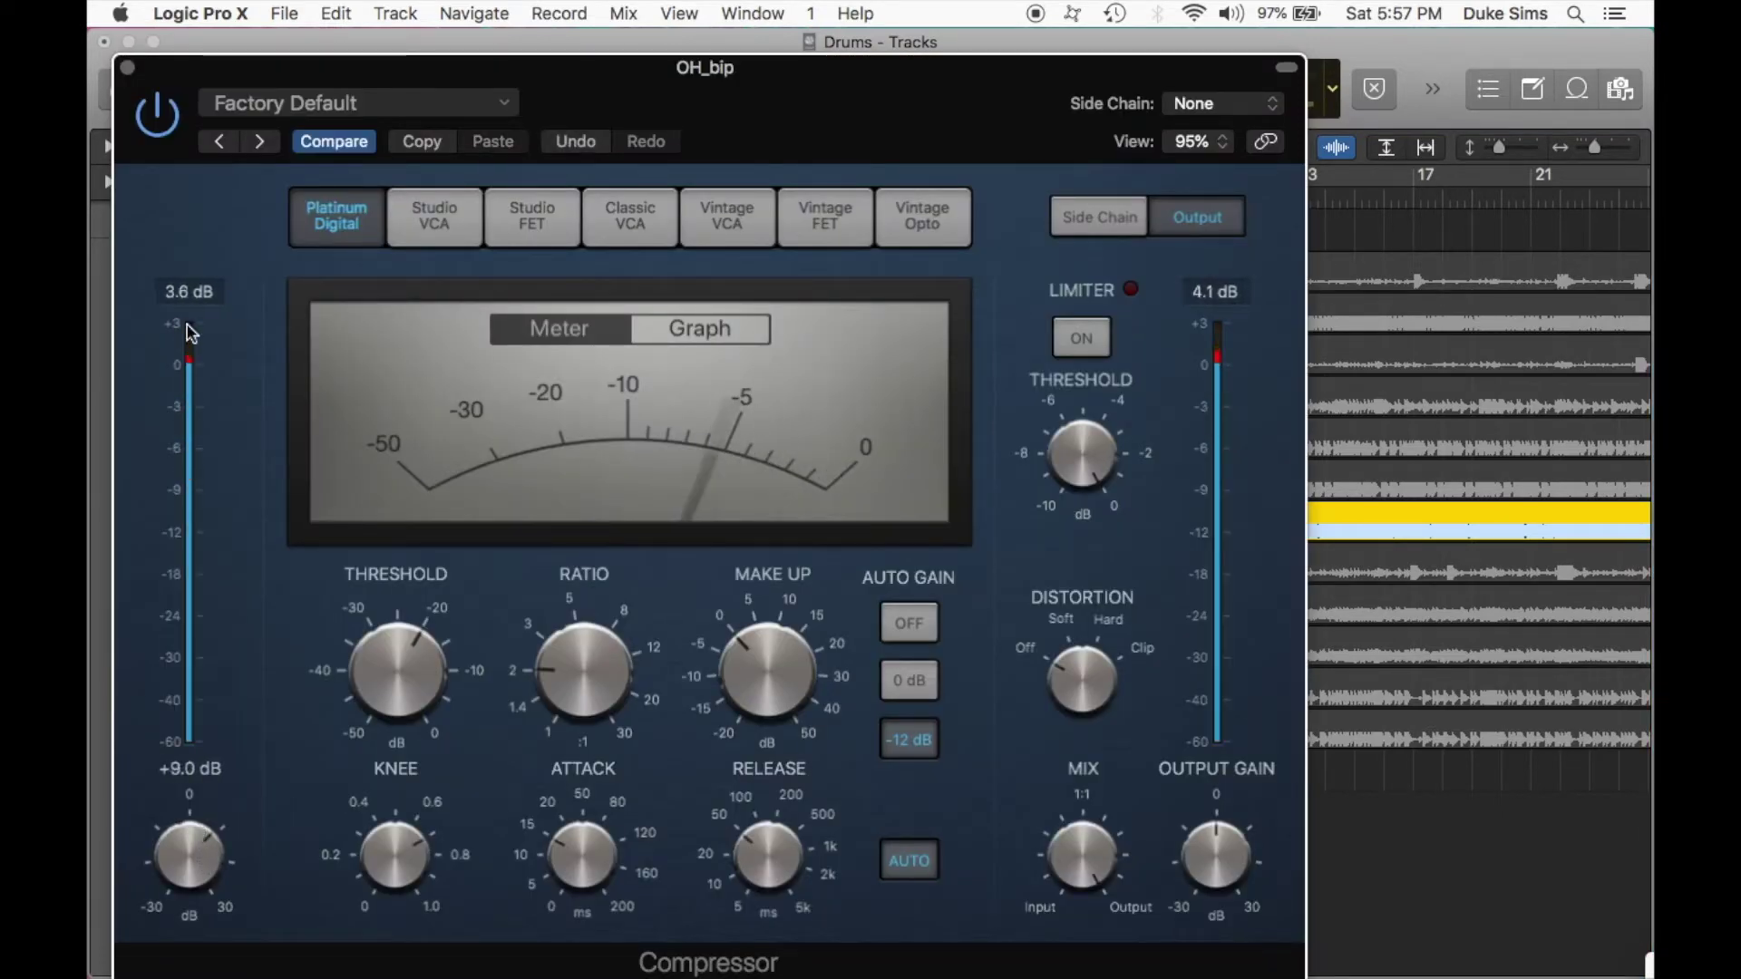
{"action": "left_click", "coordinate": [128, 67]}
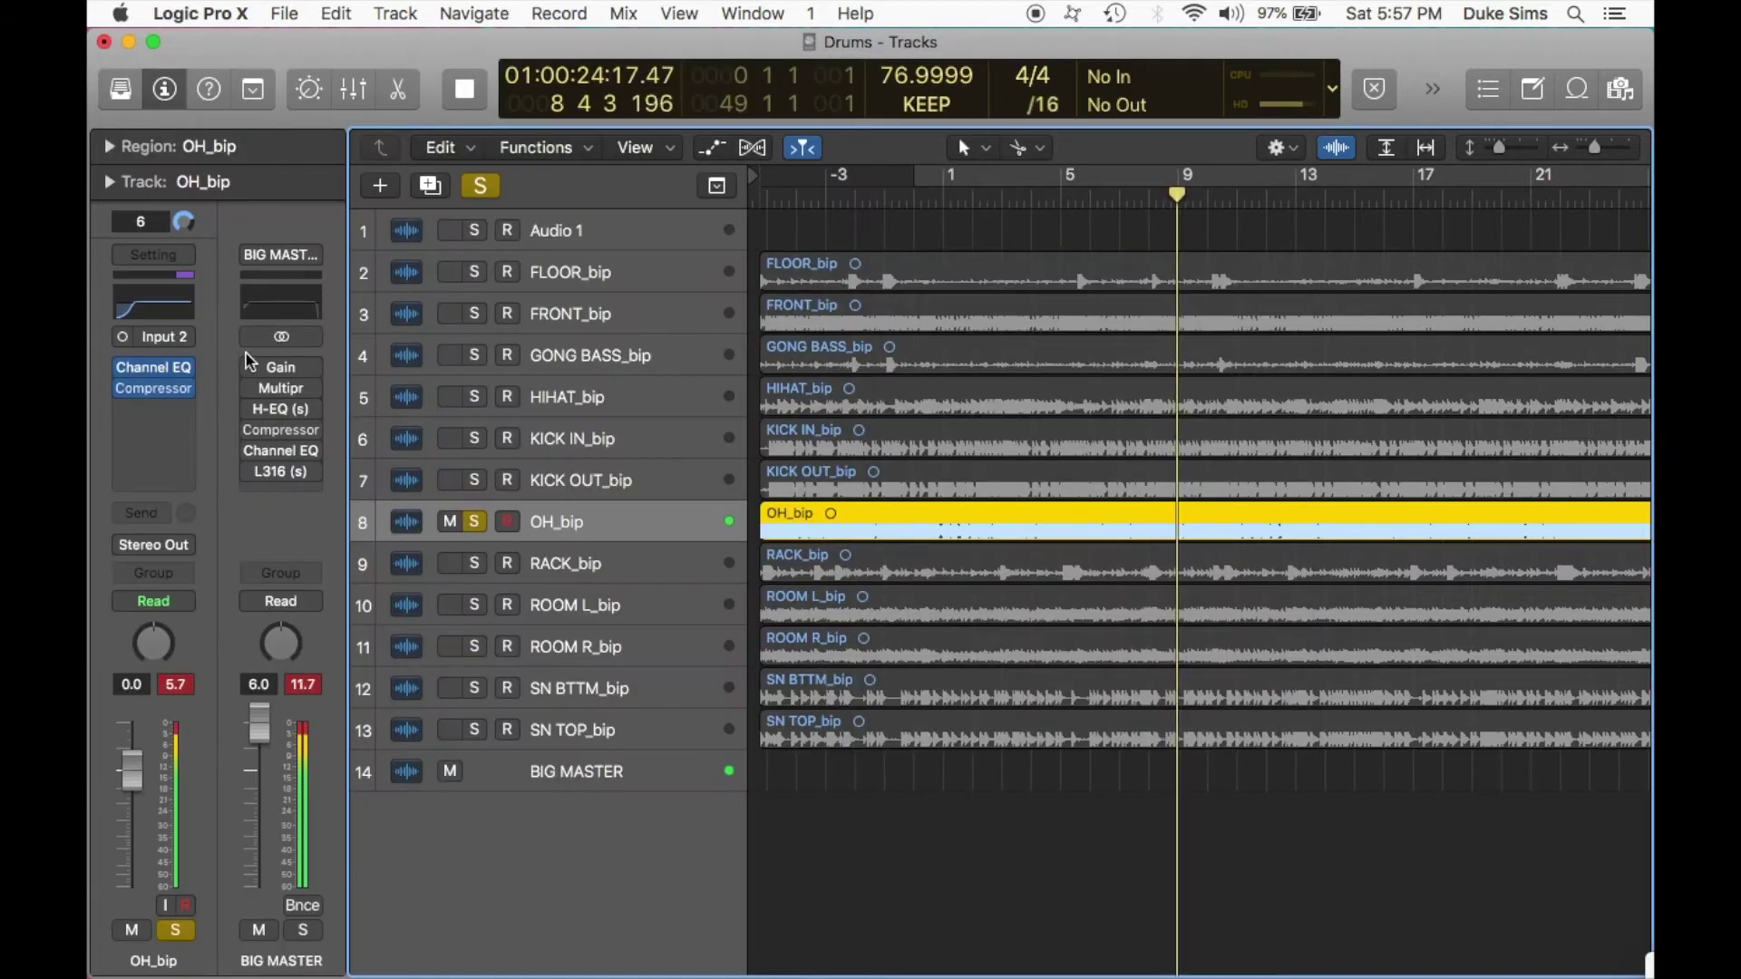
Set the high shelf in OH_bip's Channel EQ to 680 Hz with a -2.0 dB cut.
{"action": "left_click", "coordinate": [172, 292]}
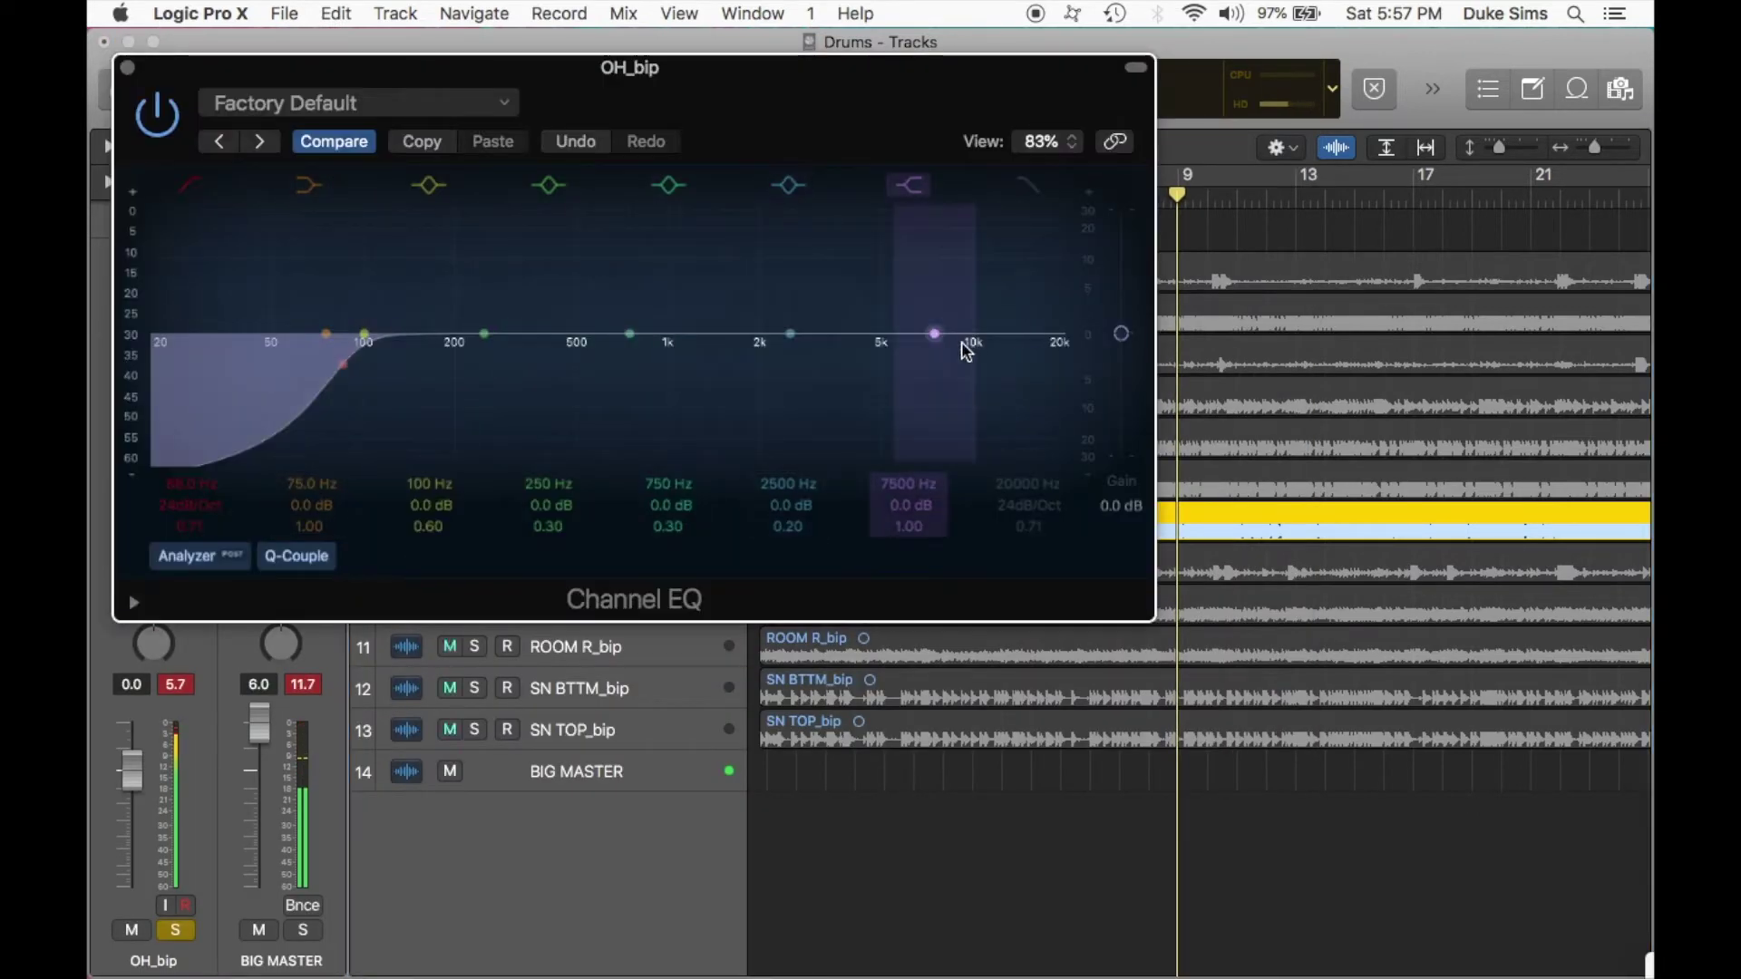
{"action": "left_click_drag", "start_coordinate": [971, 342], "coordinate": [632, 353]}
{"action": "key", "text": "space"}
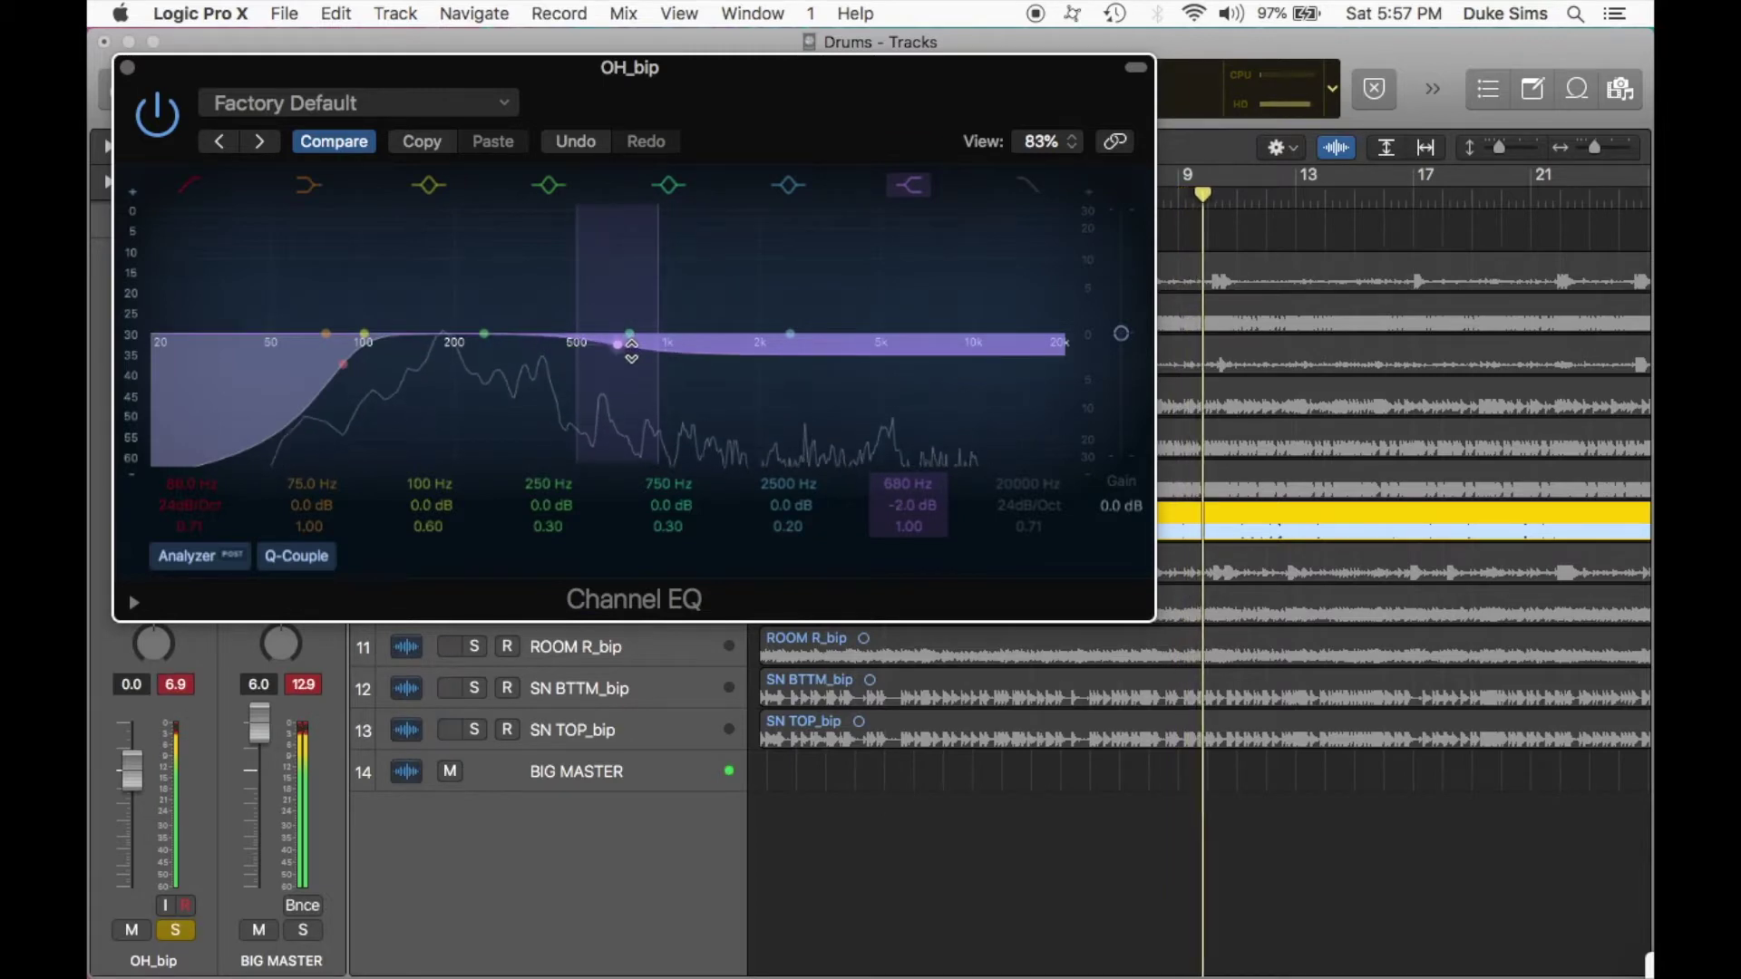
{"action": "left_click", "coordinate": [127, 69]}
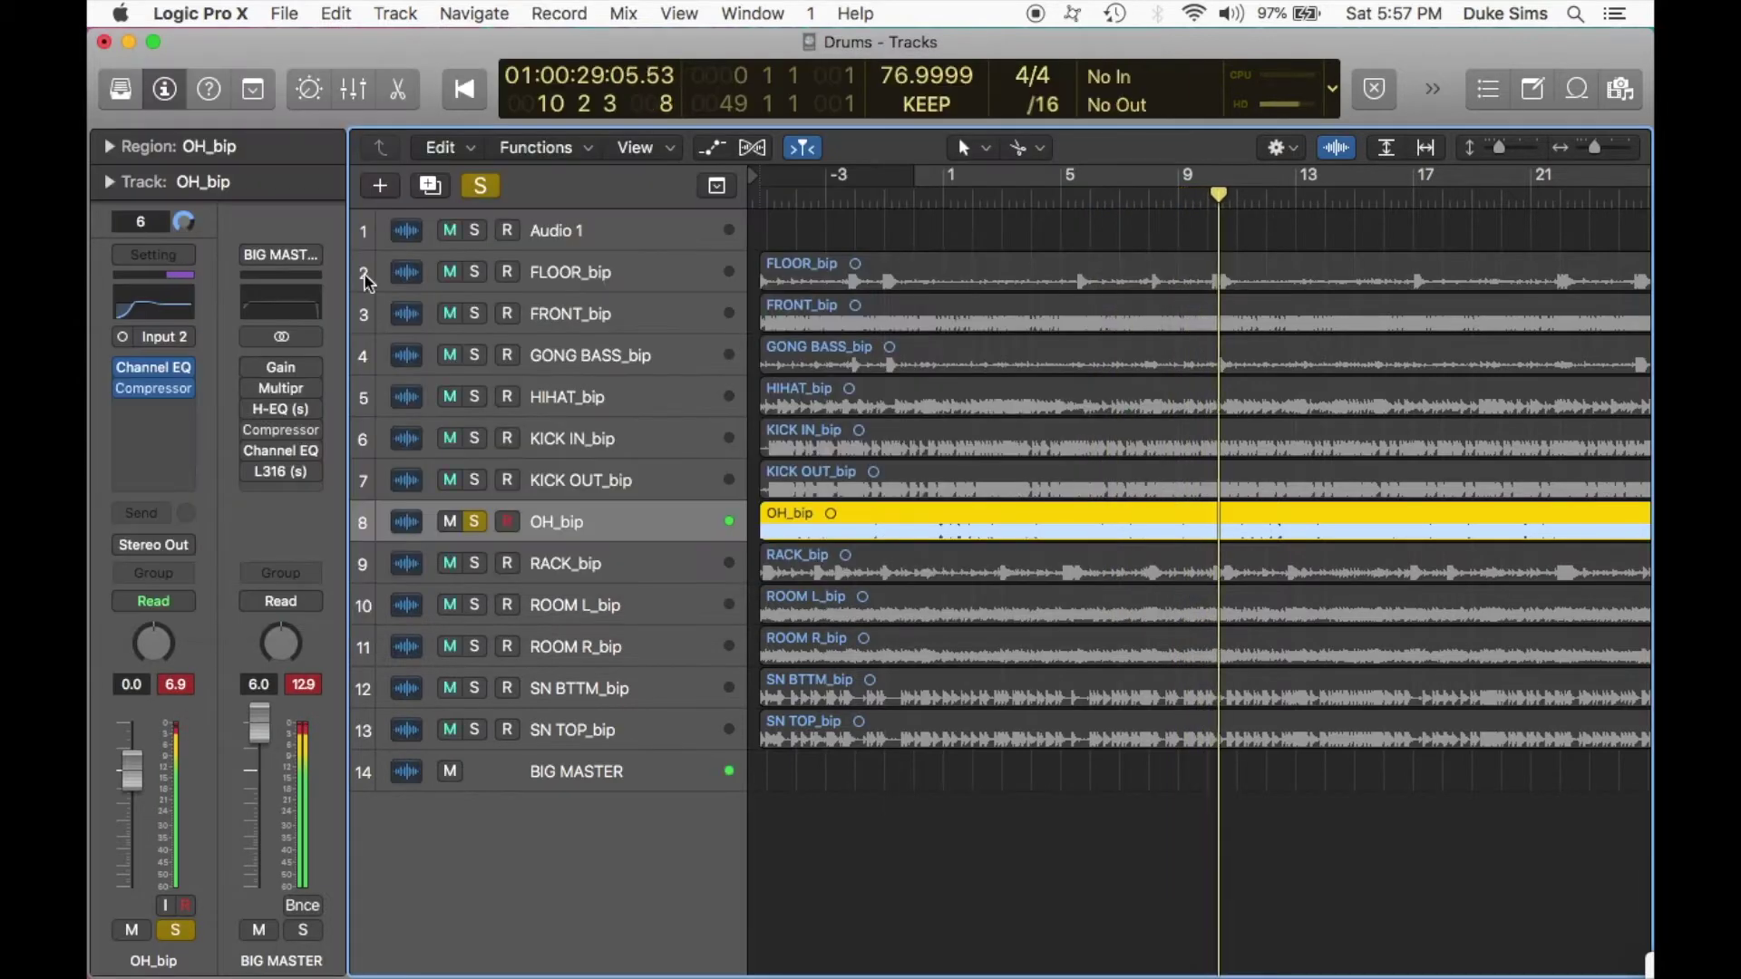
Solo both kick and both snare tracks alongside OH_bip, and lower the OH_bip fader to -2.0 dB during playback.
{"action": "left_click_drag", "start_coordinate": [482, 446], "coordinate": [482, 480]}
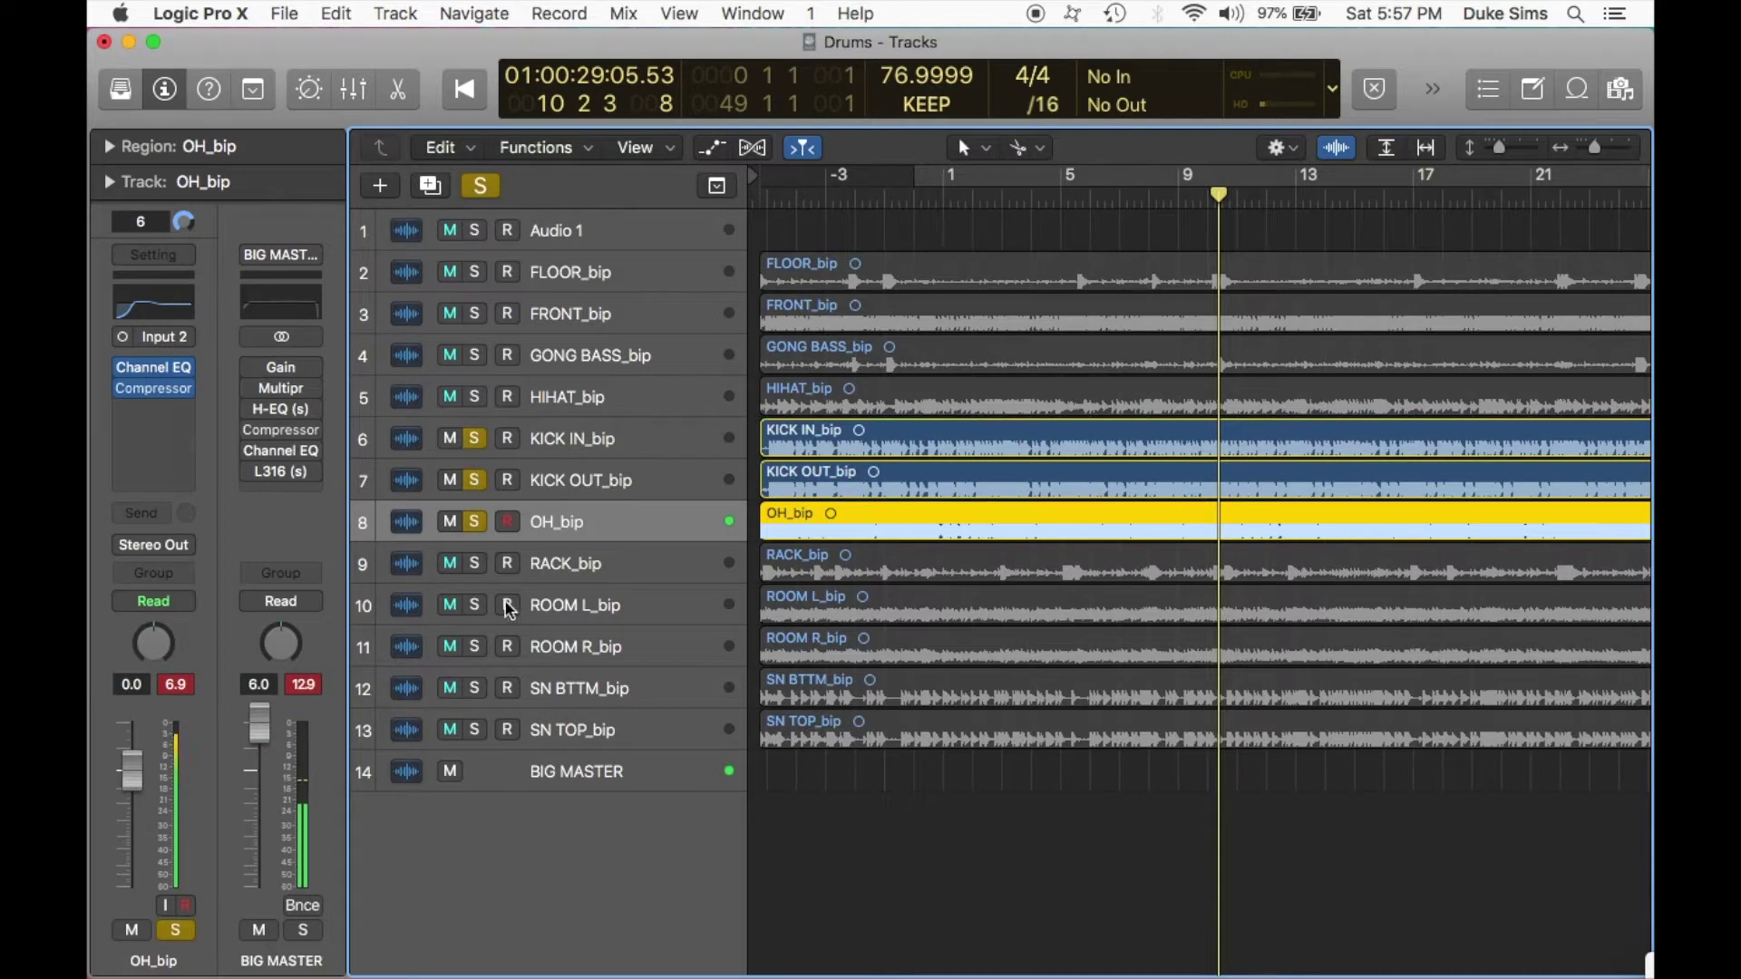
{"action": "left_click_drag", "start_coordinate": [480, 686], "coordinate": [481, 723]}
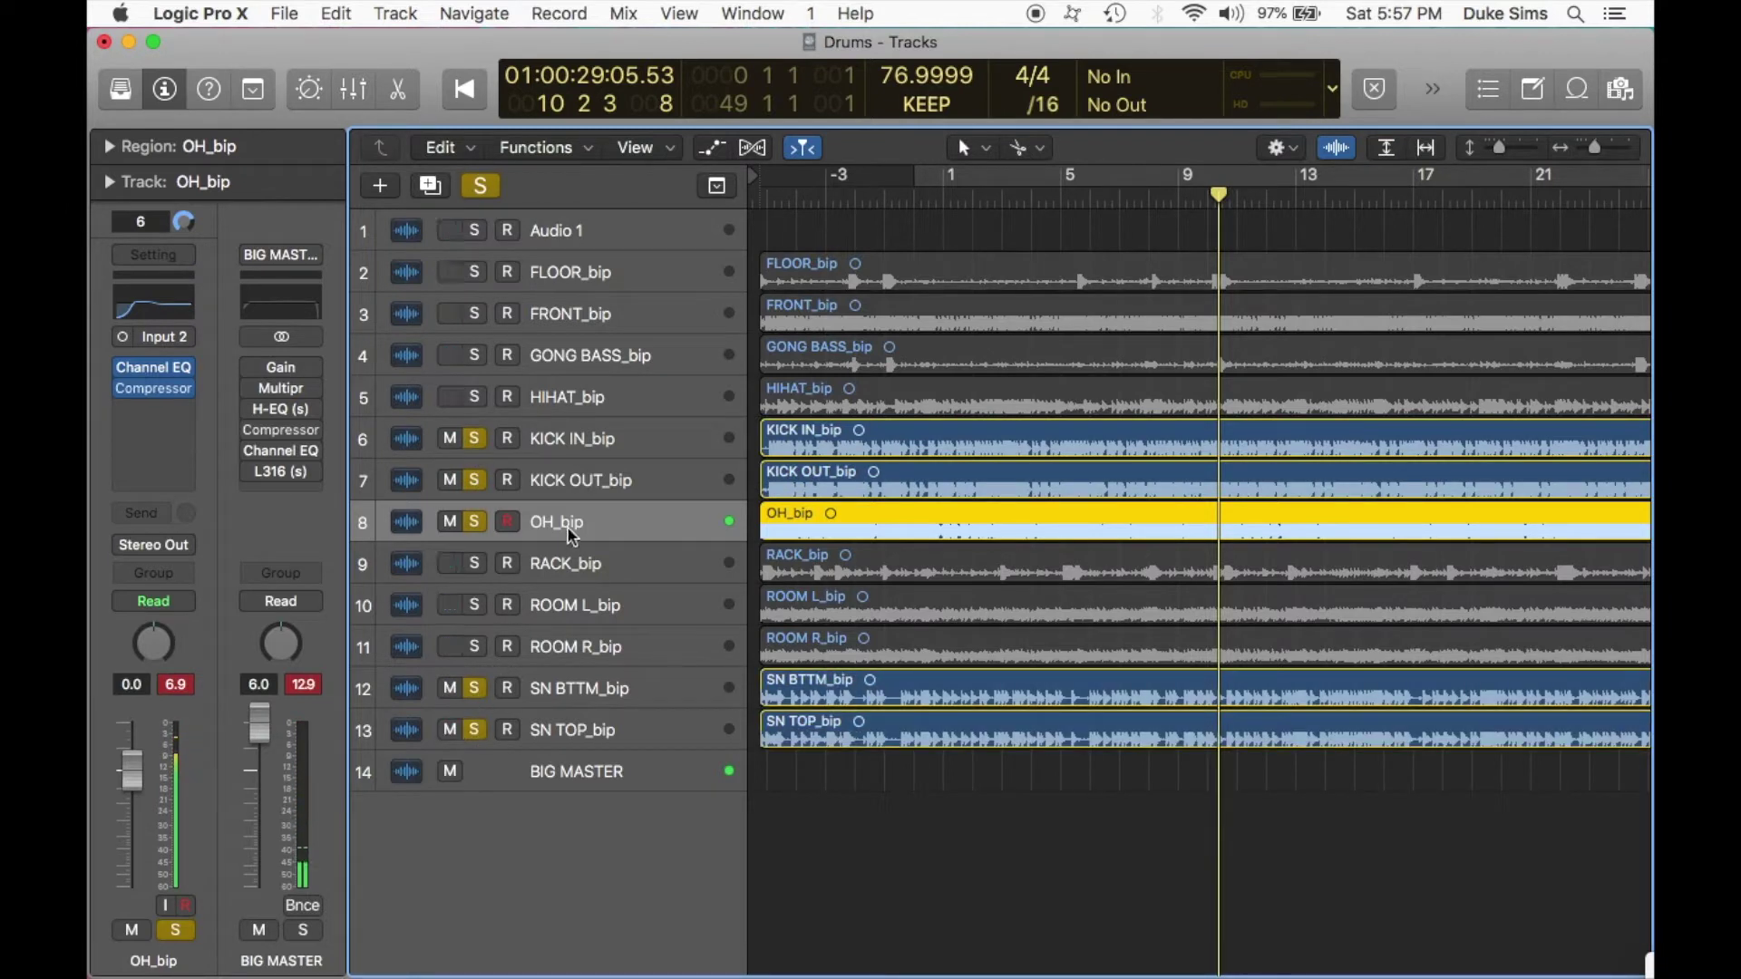
{"action": "key", "text": "space"}
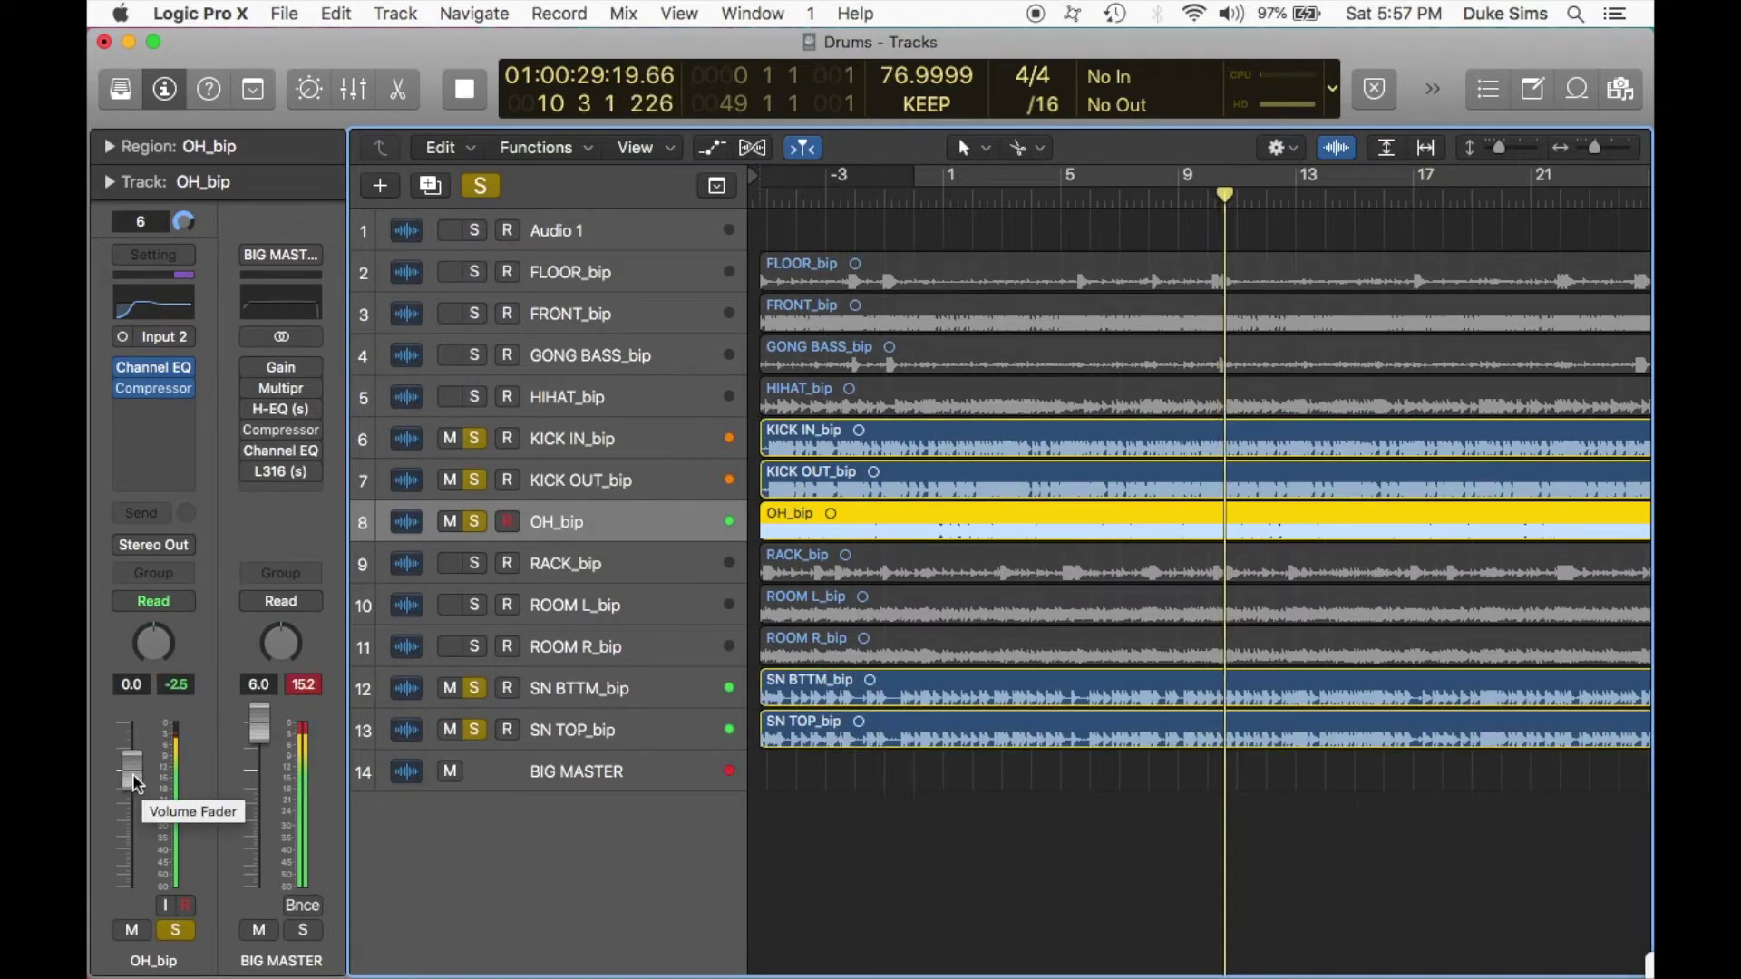
{"action": "mouse_move", "coordinate": [132, 771]}
{"action": "left_mouse_down"}
{"action": "mouse_move", "coordinate": [132, 884]}
{"action": "mouse_move", "coordinate": [132, 724]}
{"action": "mouse_move", "coordinate": [131, 783]}
{"action": "left_mouse_up"}
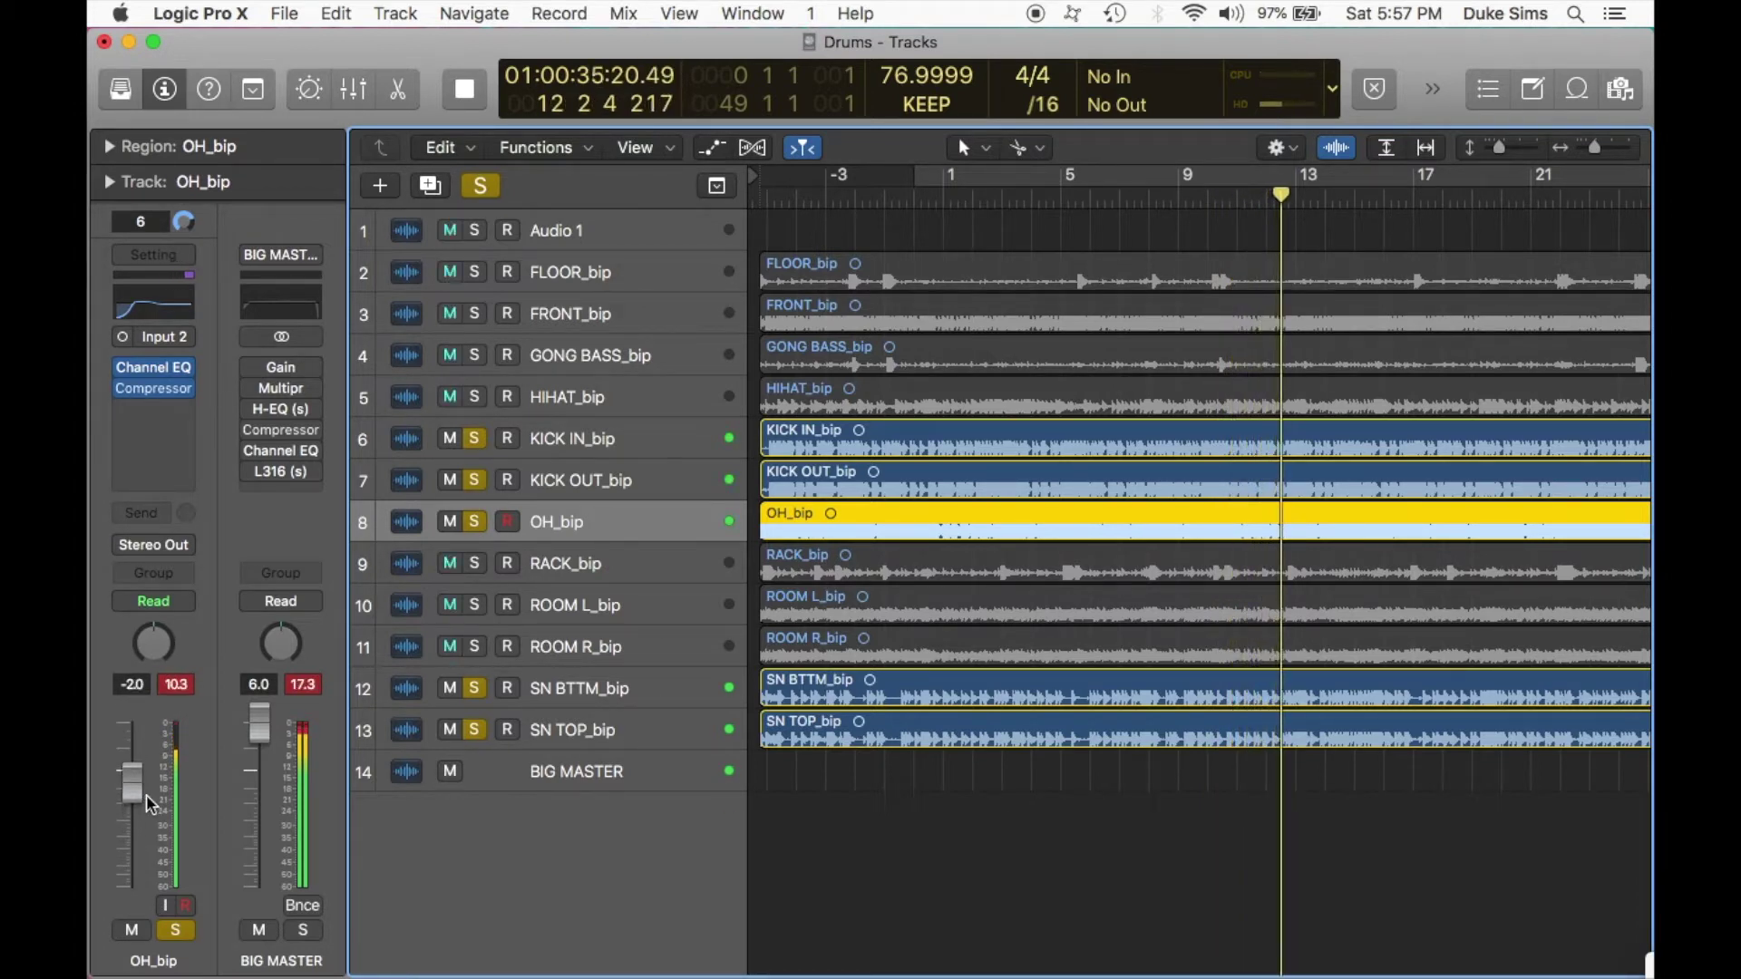
{"action": "key", "text": "space"}
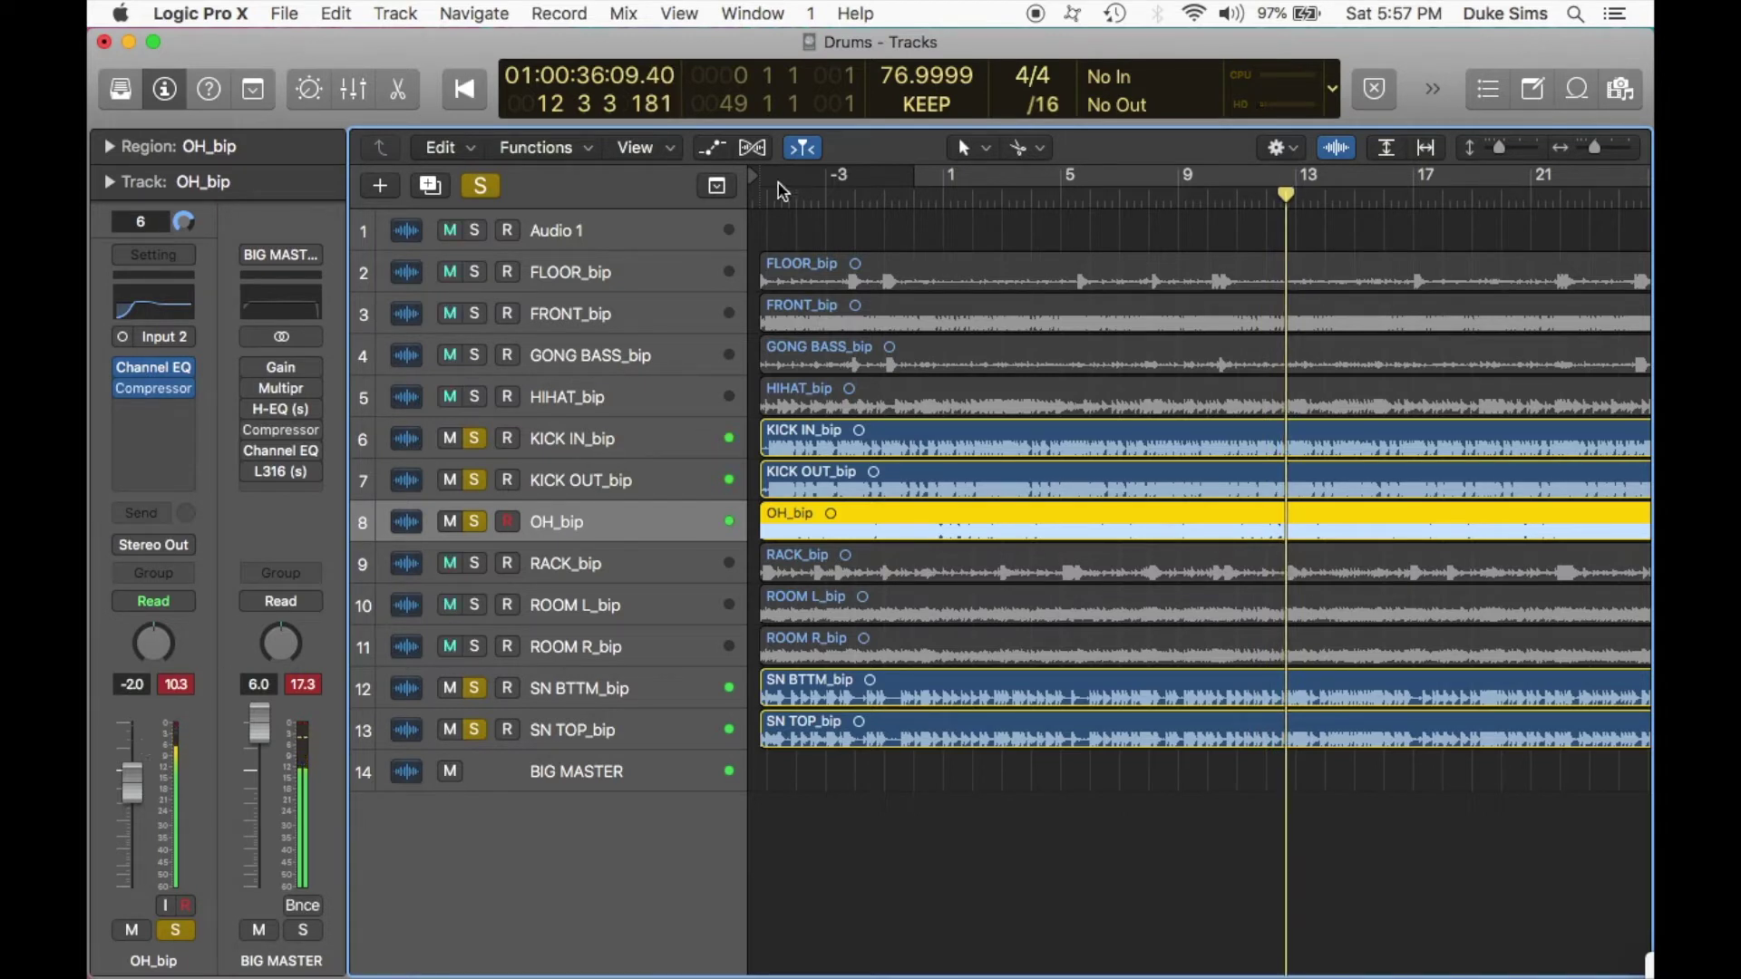
Return to the start of the song and play it with only HIHAT_bip soloed and selected.
{"action": "key", "text": "Return"}
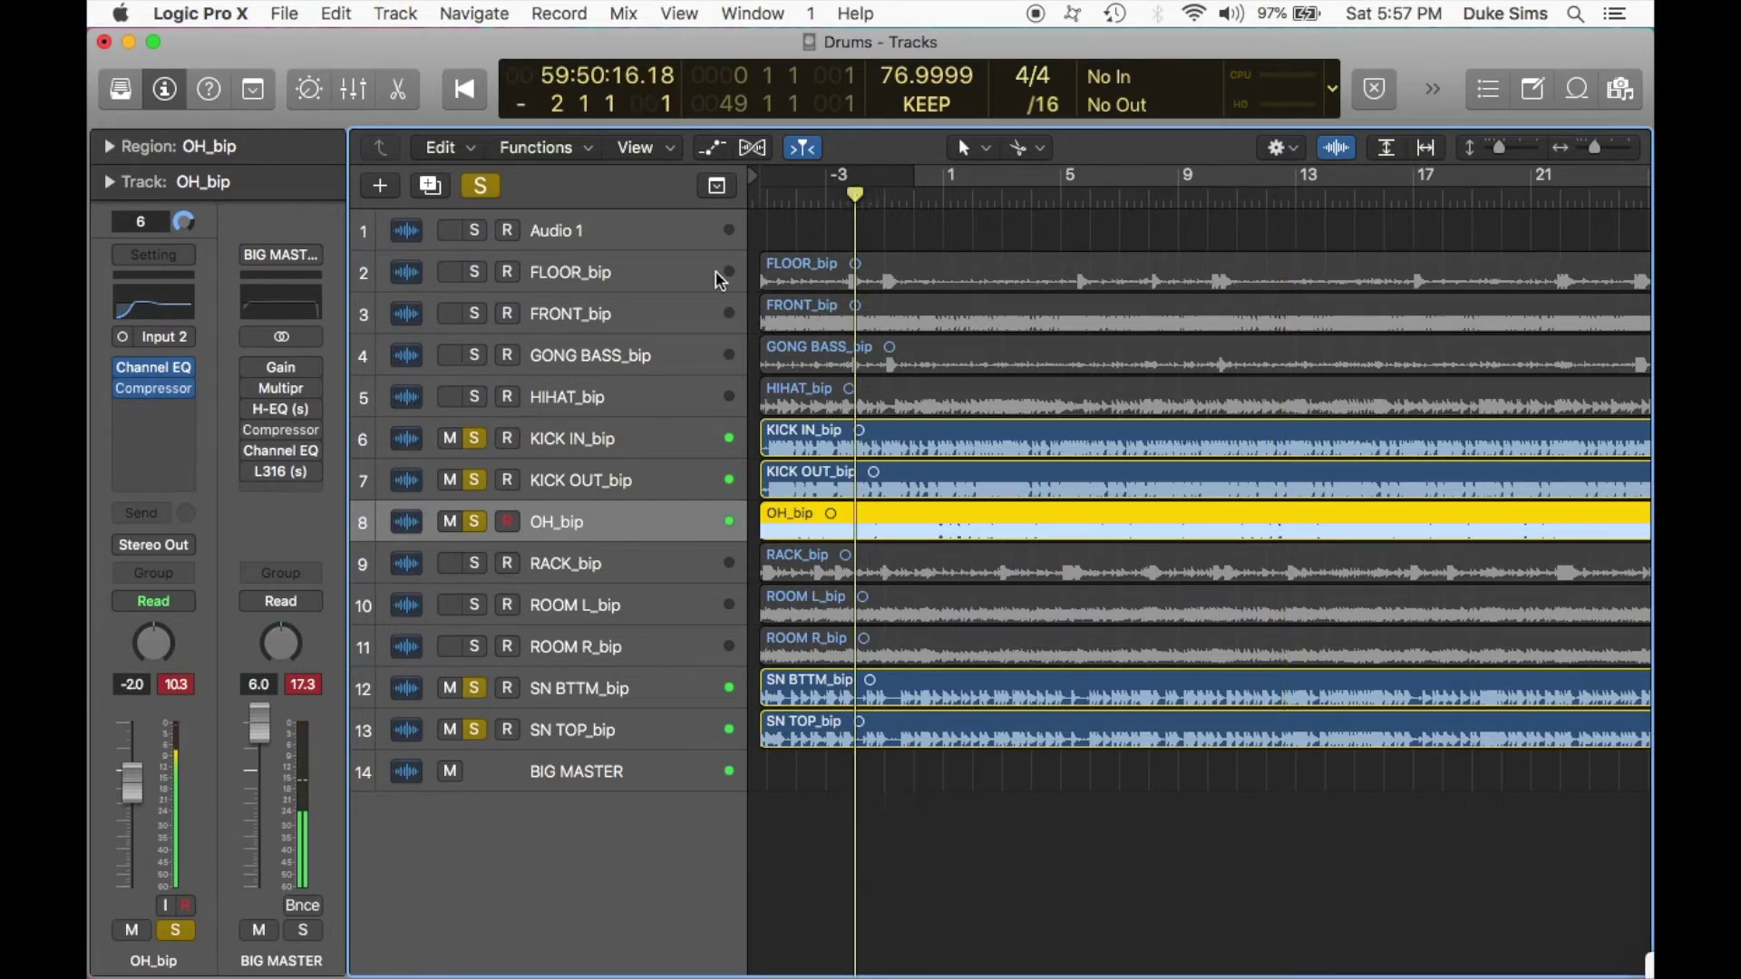
{"action": "left_click", "coordinate": [474, 397]}
{"action": "left_click_drag", "start_coordinate": [474, 439], "coordinate": [465, 731]}
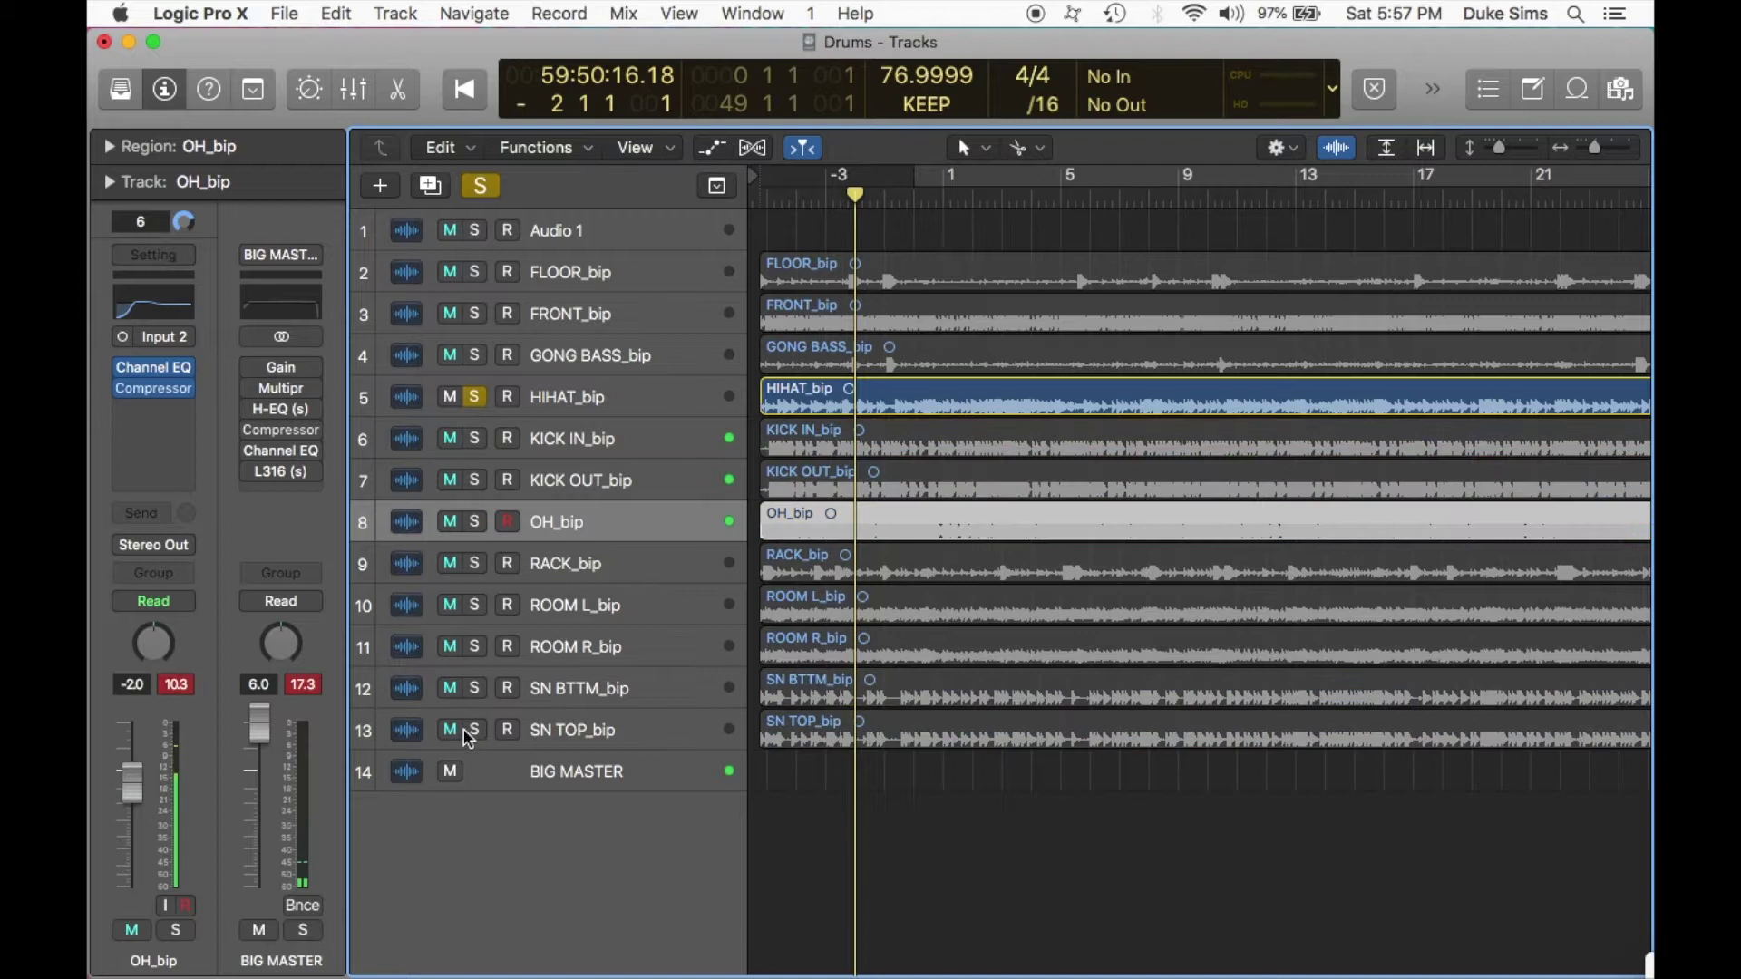
{"action": "left_click", "coordinate": [552, 380]}
{"action": "key", "text": "space"}
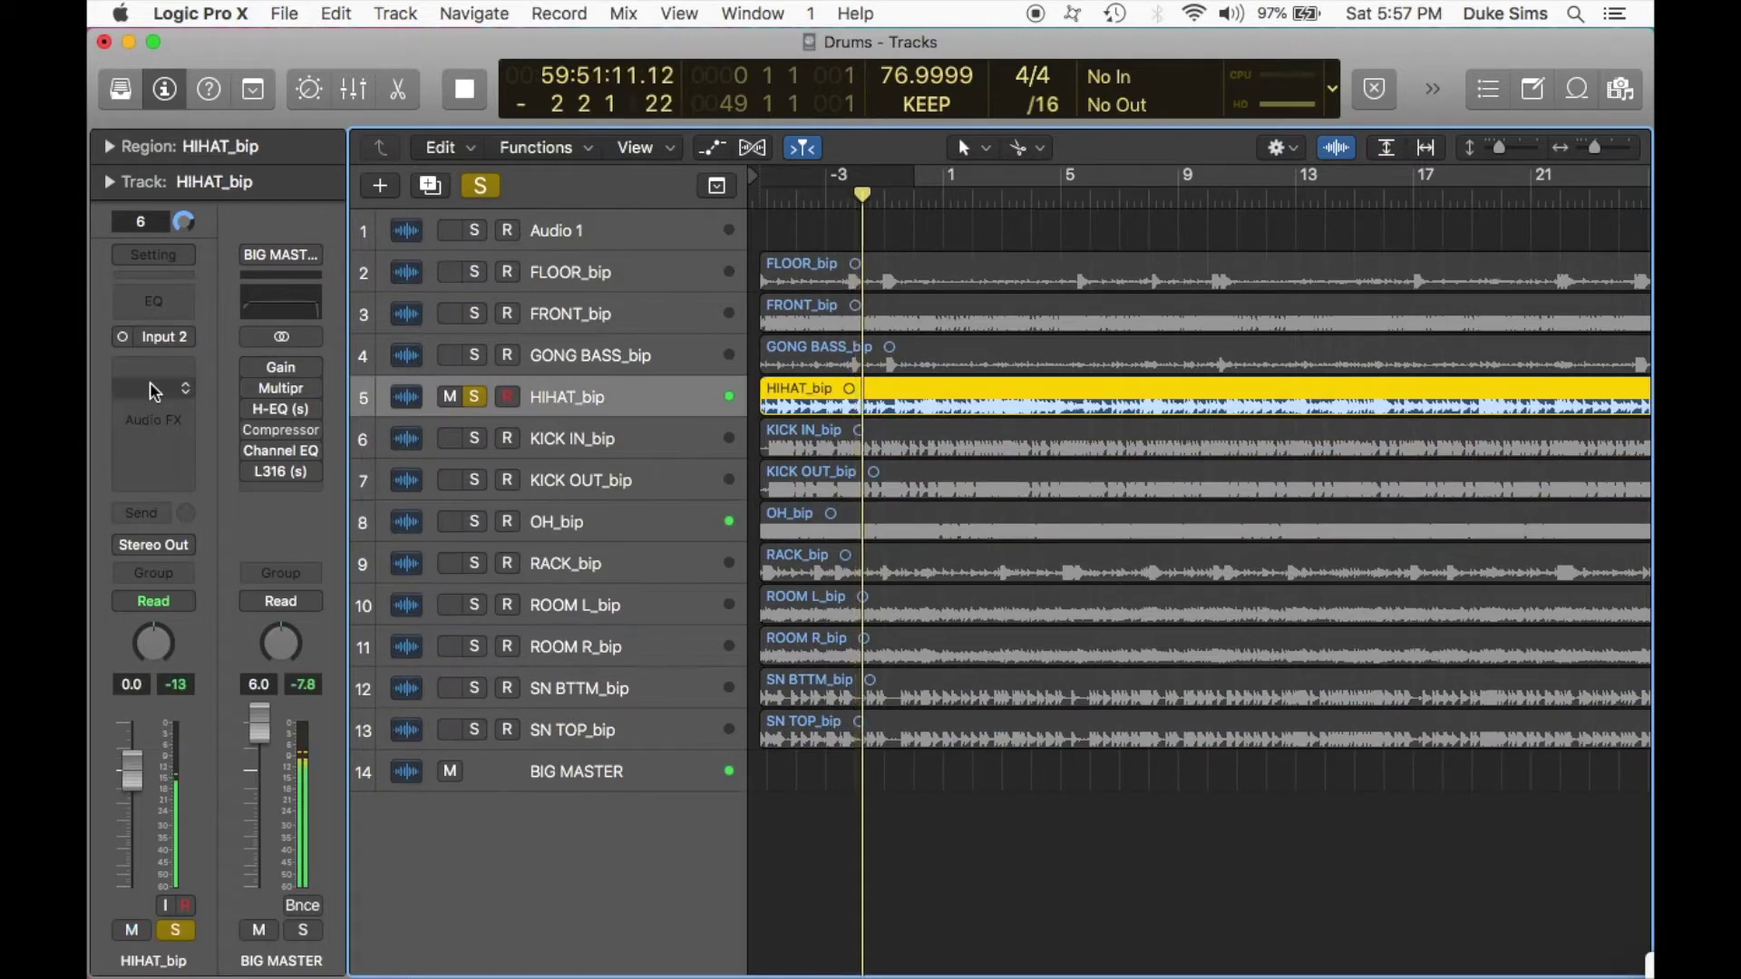
Add a Channel EQ to HIHAT_bip and raise its low cut to 1000 Hz.
{"action": "left_click", "coordinate": [154, 300]}
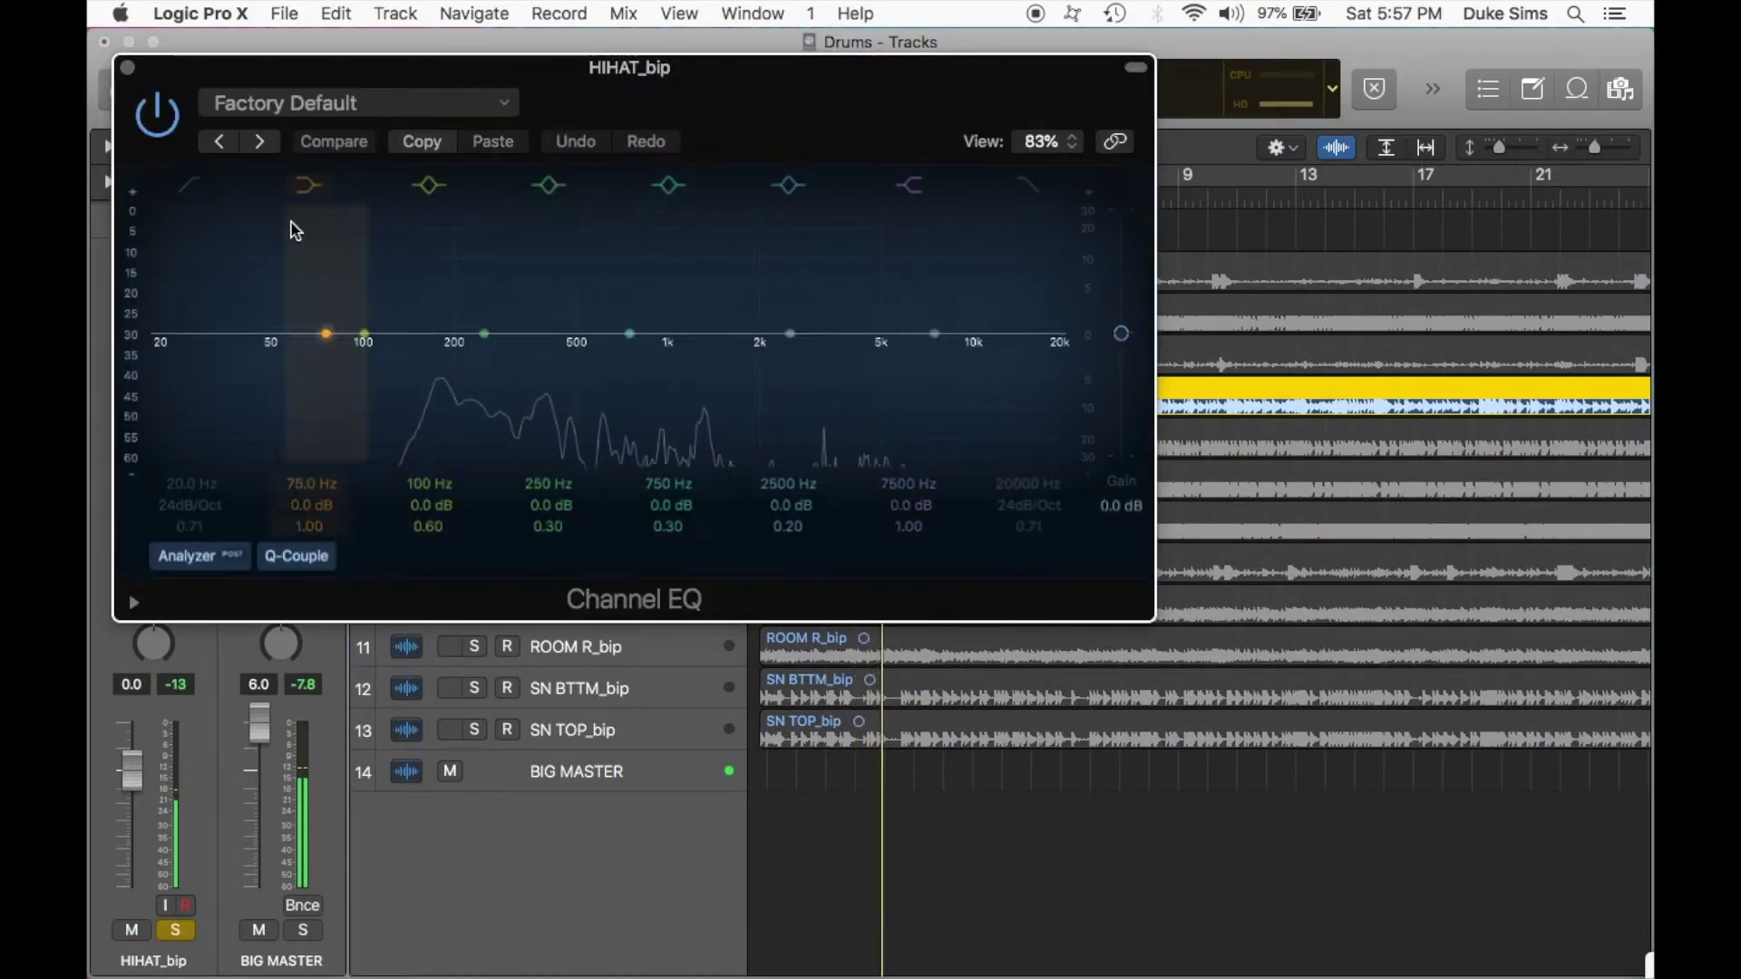
{"action": "left_click", "coordinate": [191, 185]}
{"action": "left_click_drag", "start_coordinate": [404, 70], "coordinate": [400, 537]}
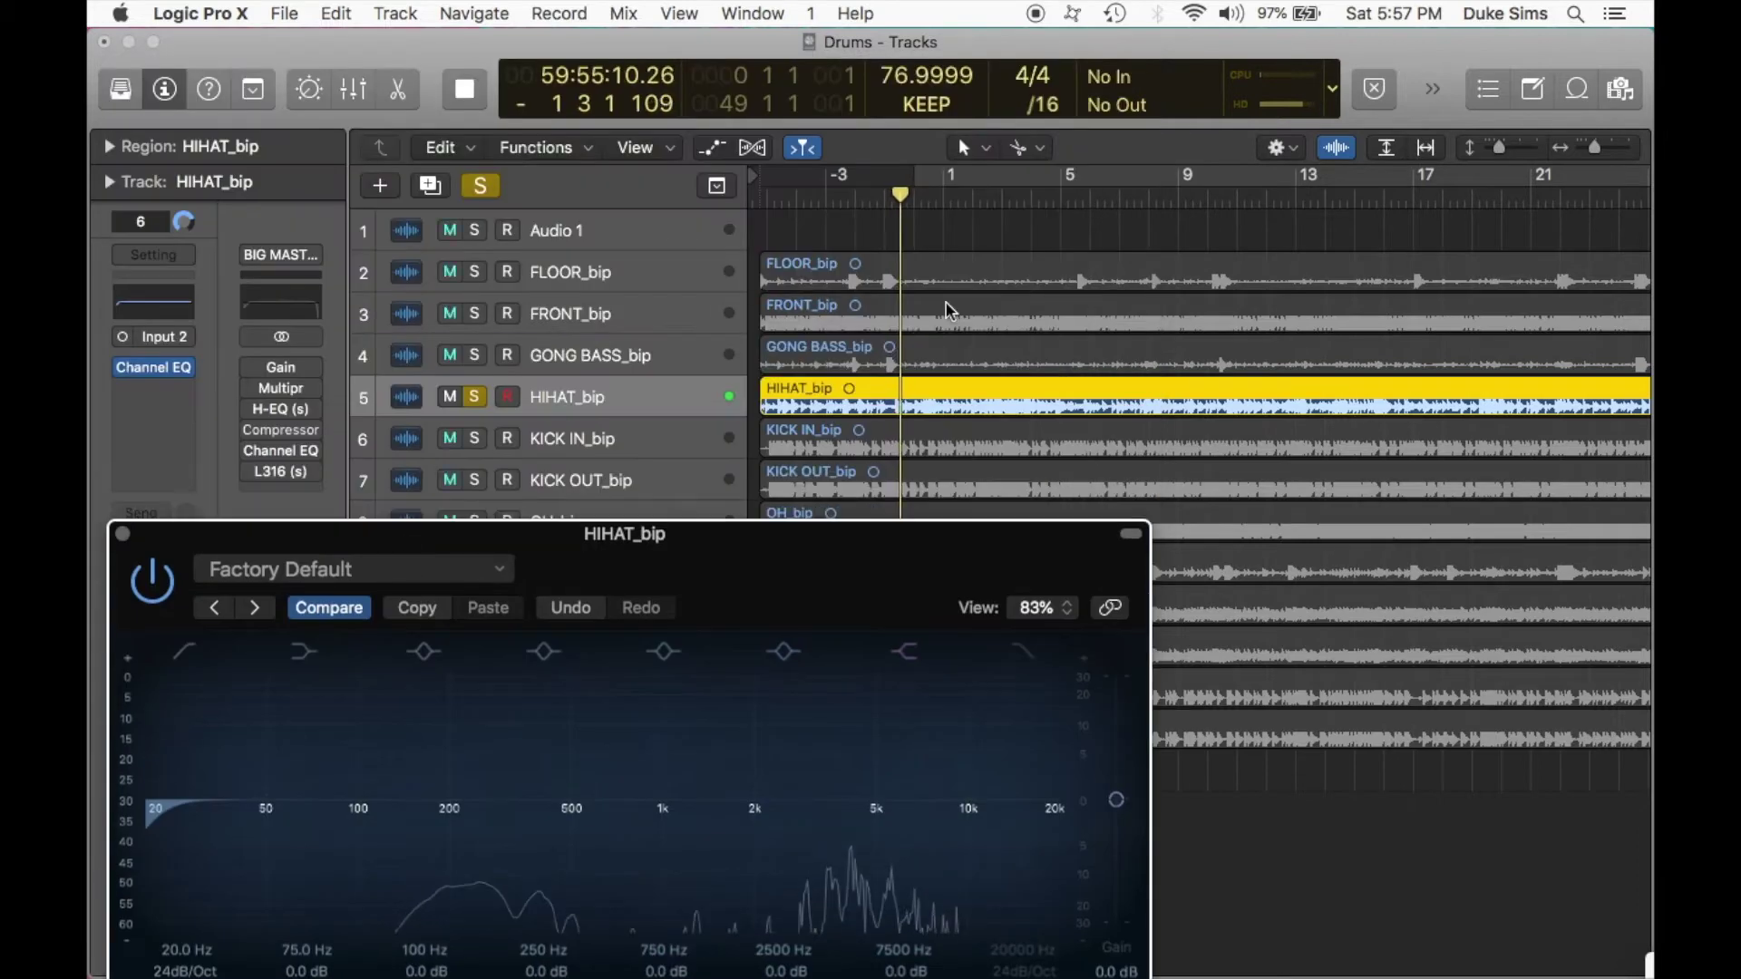
{"action": "left_click_drag", "start_coordinate": [785, 537], "coordinate": [924, 94]}
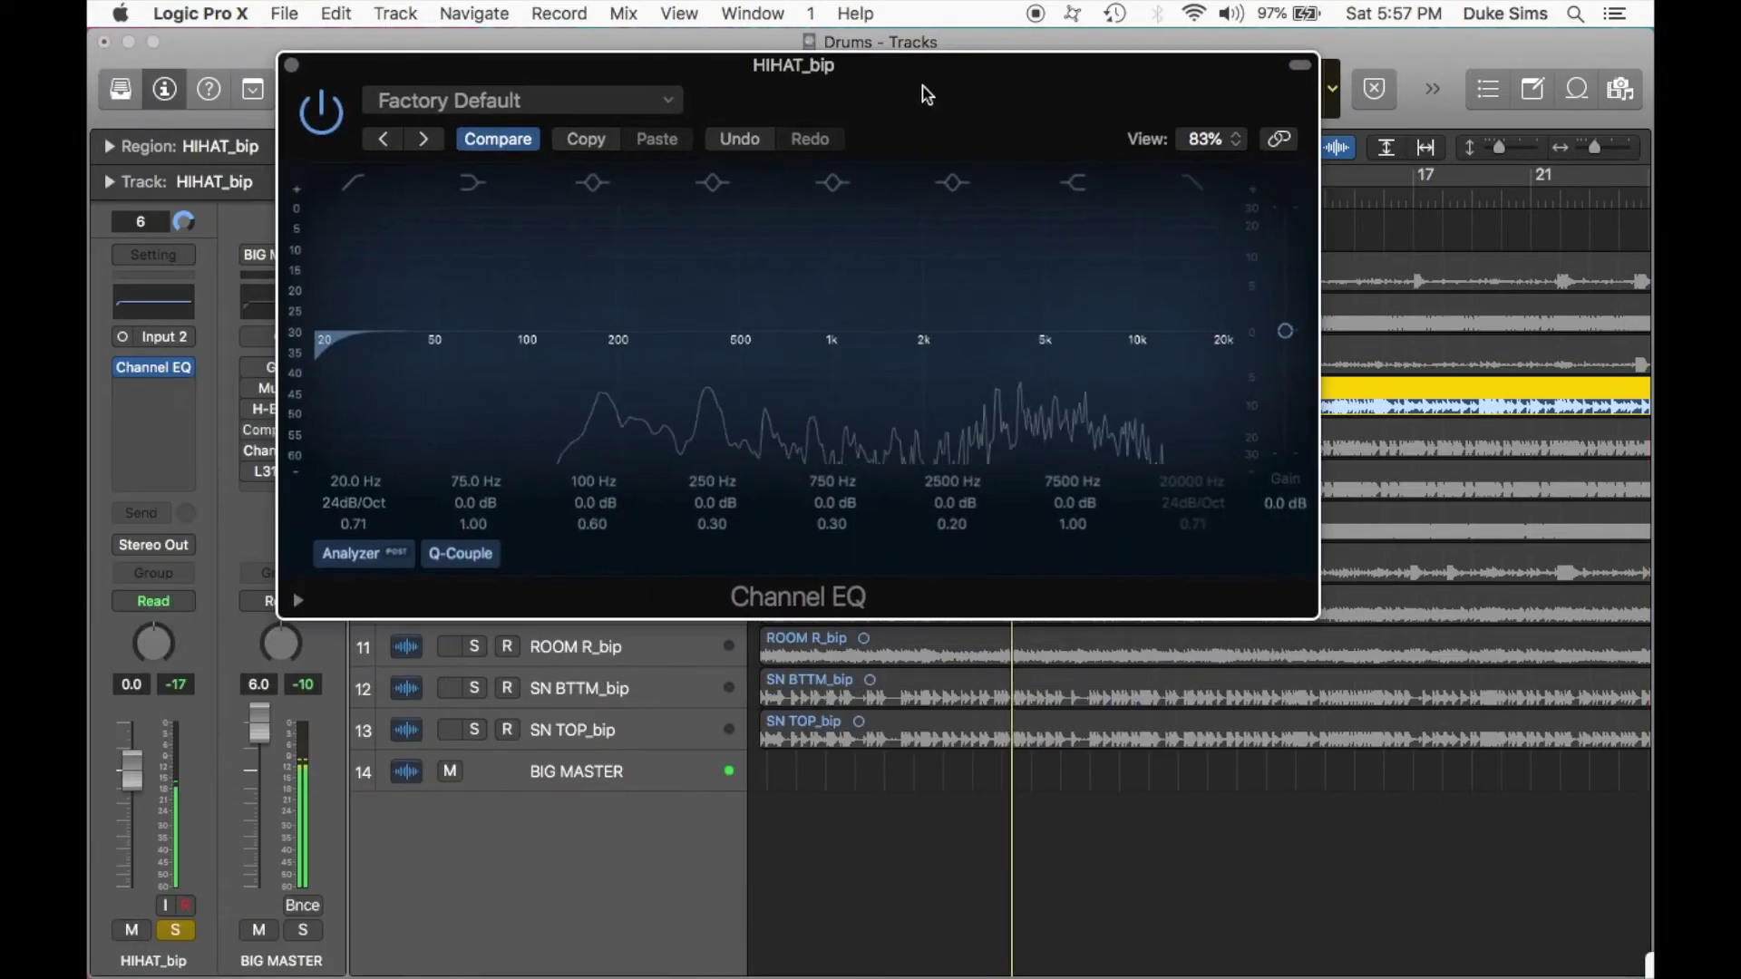
{"action": "left_click_drag", "start_coordinate": [354, 481], "coordinate": [353, 408]}
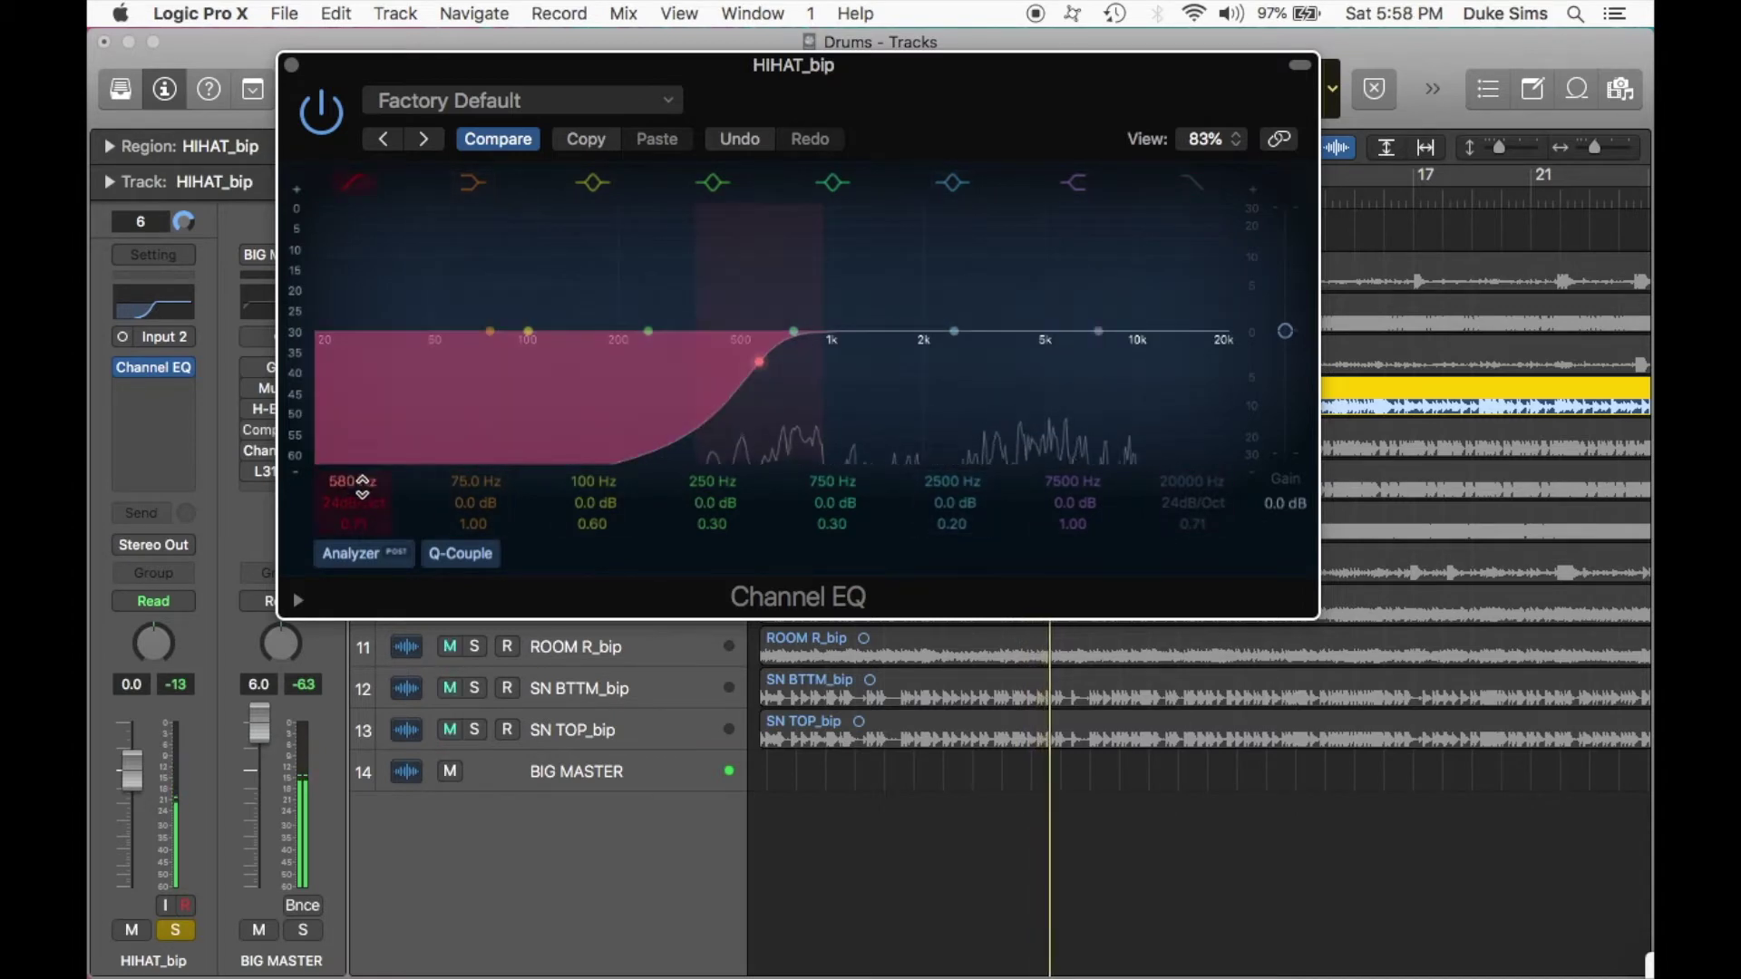
{"action": "mouse_move", "coordinate": [362, 487]}
{"action": "left_mouse_down"}
{"action": "mouse_move", "coordinate": [362, 439]}
{"action": "mouse_move", "coordinate": [362, 466]}
{"action": "left_mouse_up"}
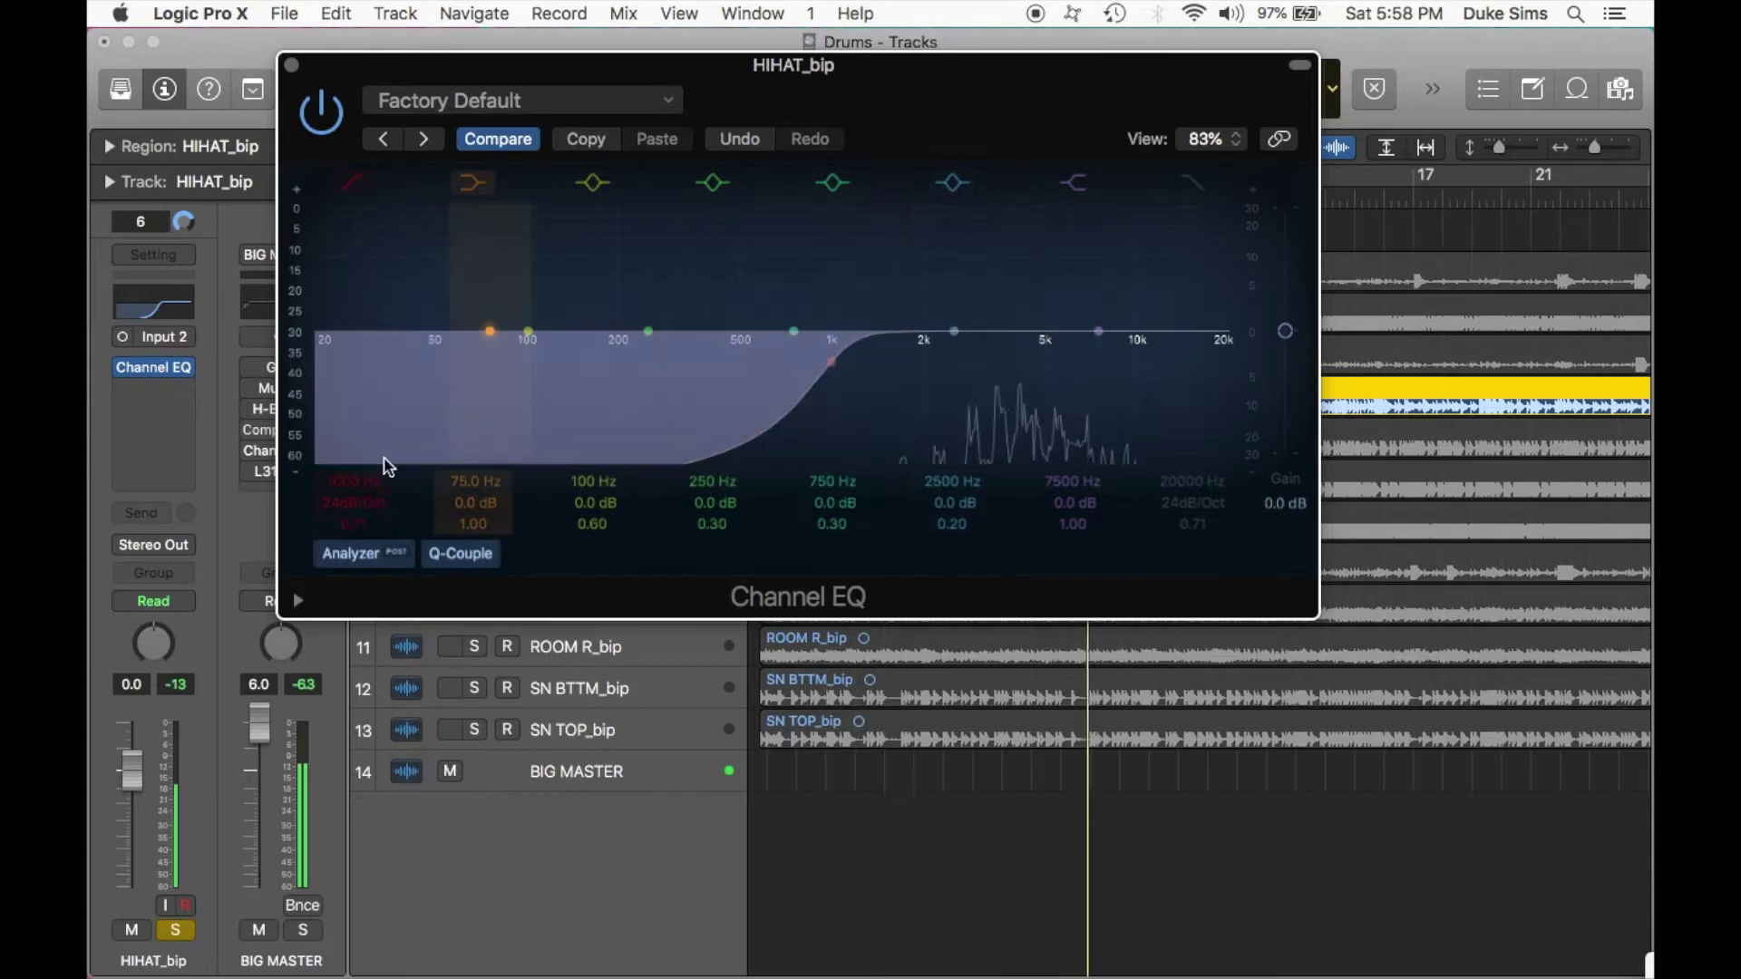
Replay the hi-hat from bar 1 and lower the Channel EQ's low cut to 830 Hz.
{"action": "left_click_drag", "start_coordinate": [712, 70], "coordinate": [758, 176]}
{"action": "left_click", "coordinate": [954, 203]}
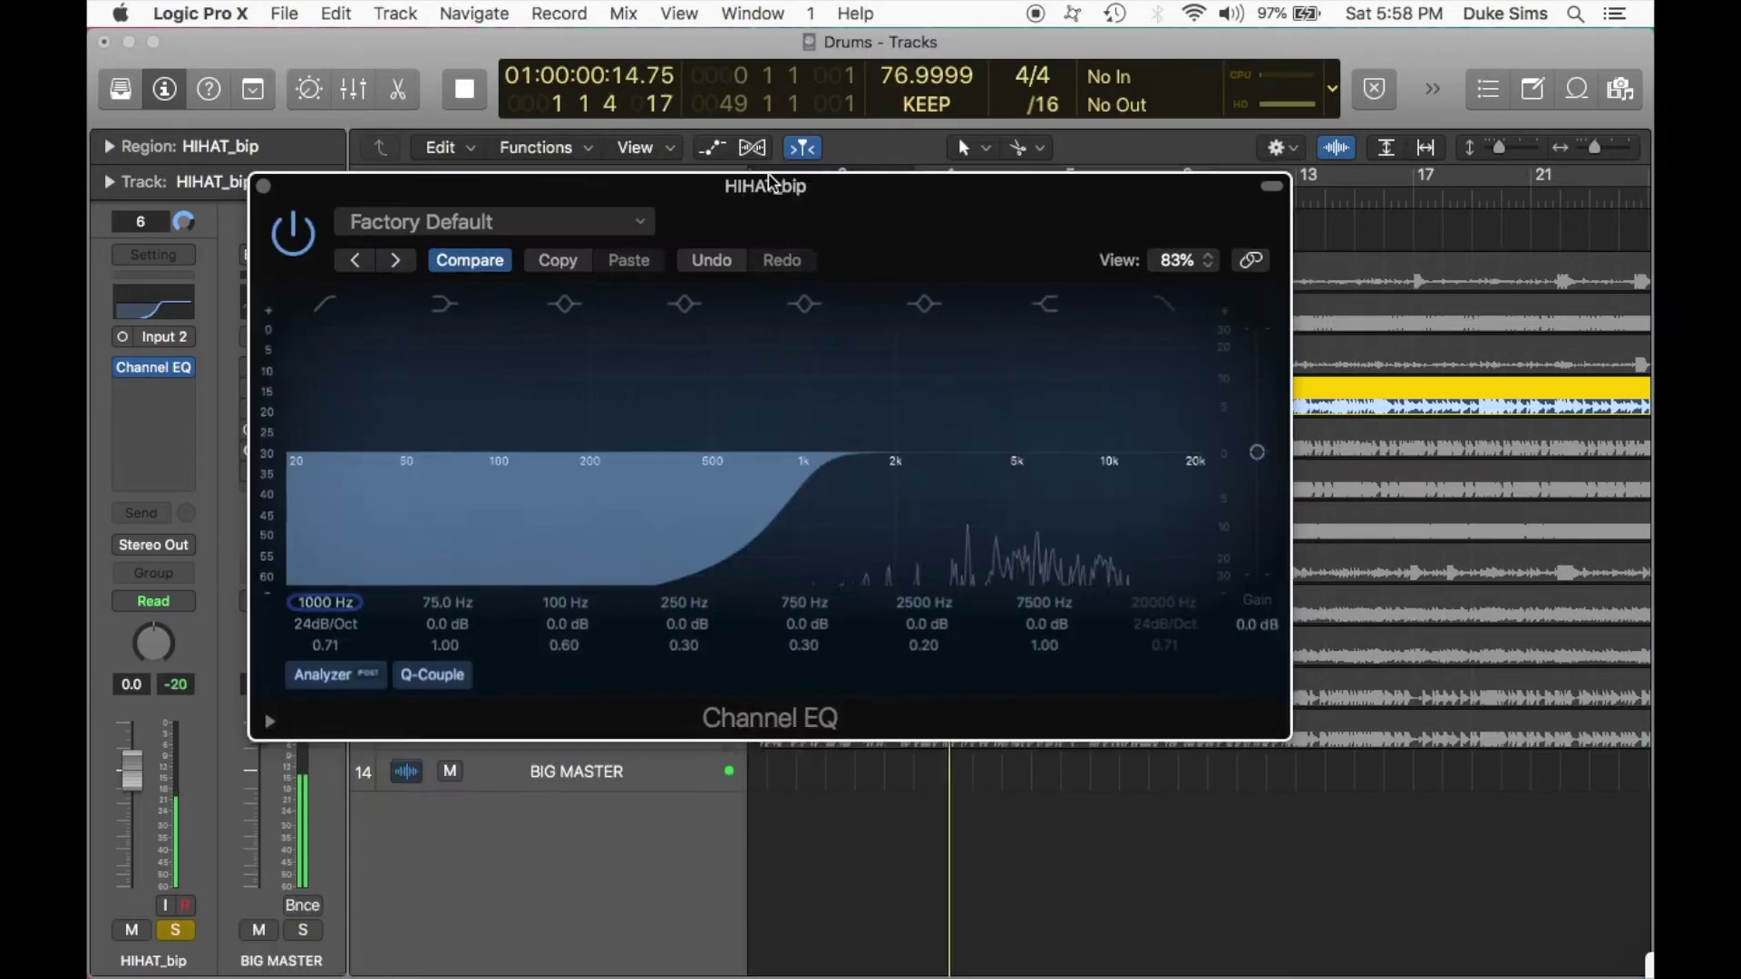
{"action": "mouse_move", "coordinate": [335, 585]}
{"action": "left_mouse_down"}
{"action": "mouse_move", "coordinate": [334, 621]}
{"action": "mouse_move", "coordinate": [335, 598]}
{"action": "left_mouse_up"}
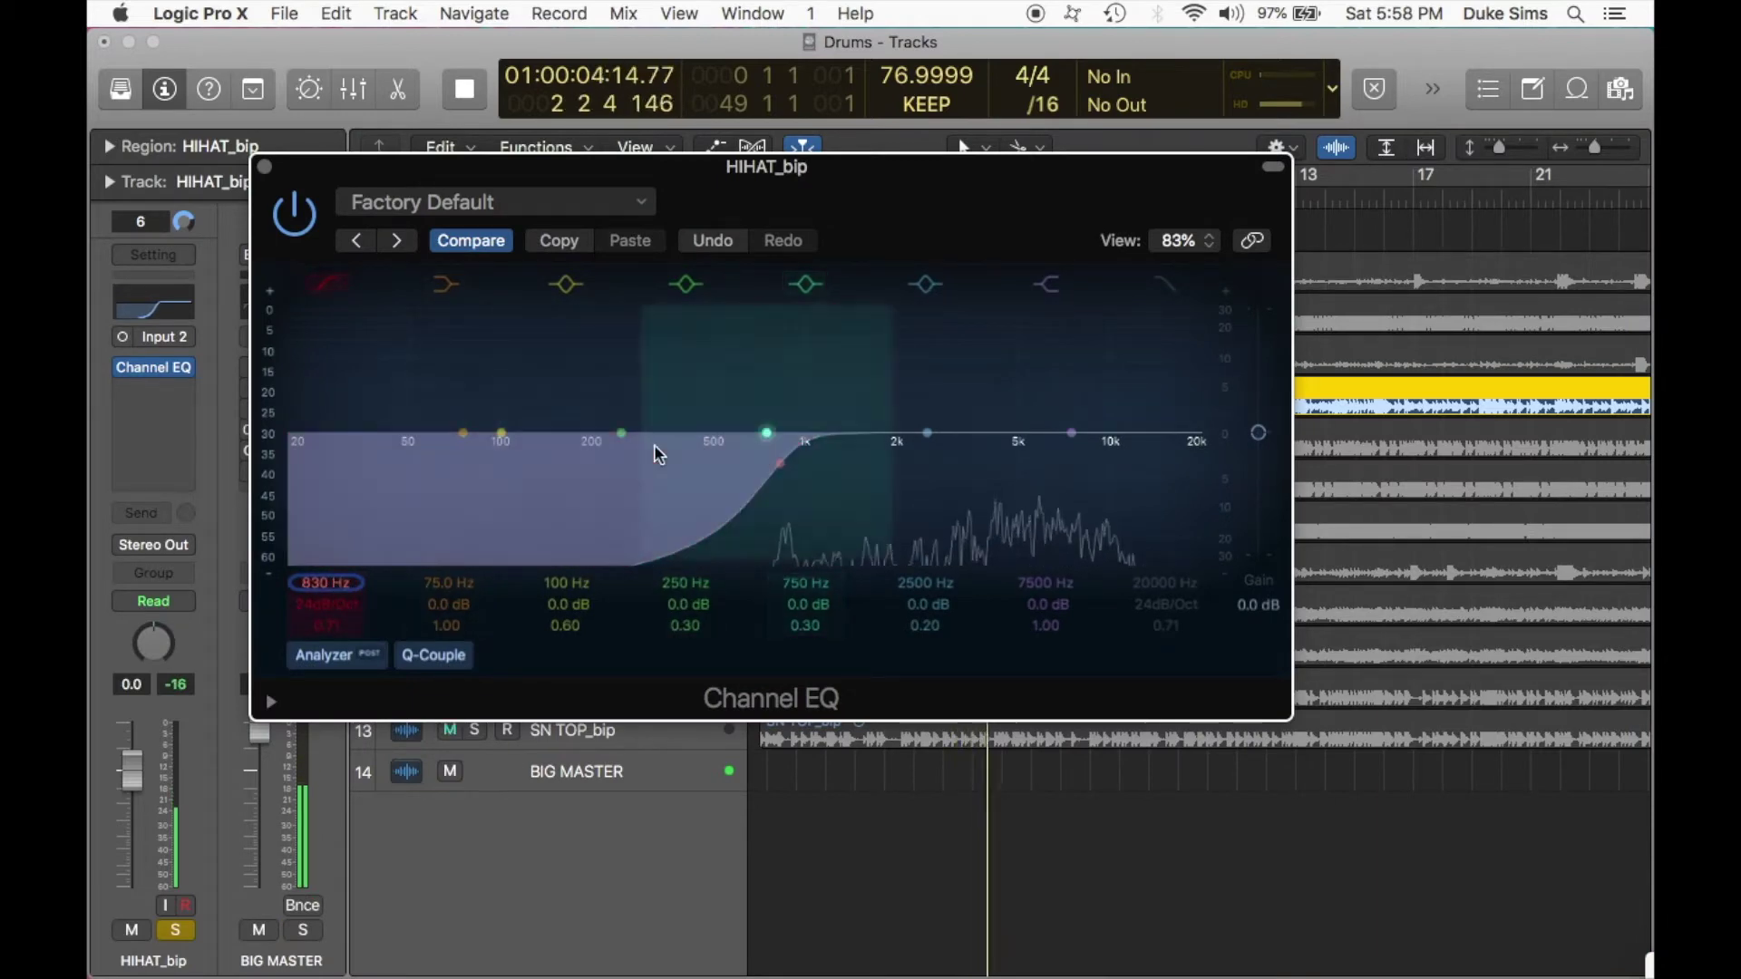
{"action": "left_click", "coordinate": [265, 167]}
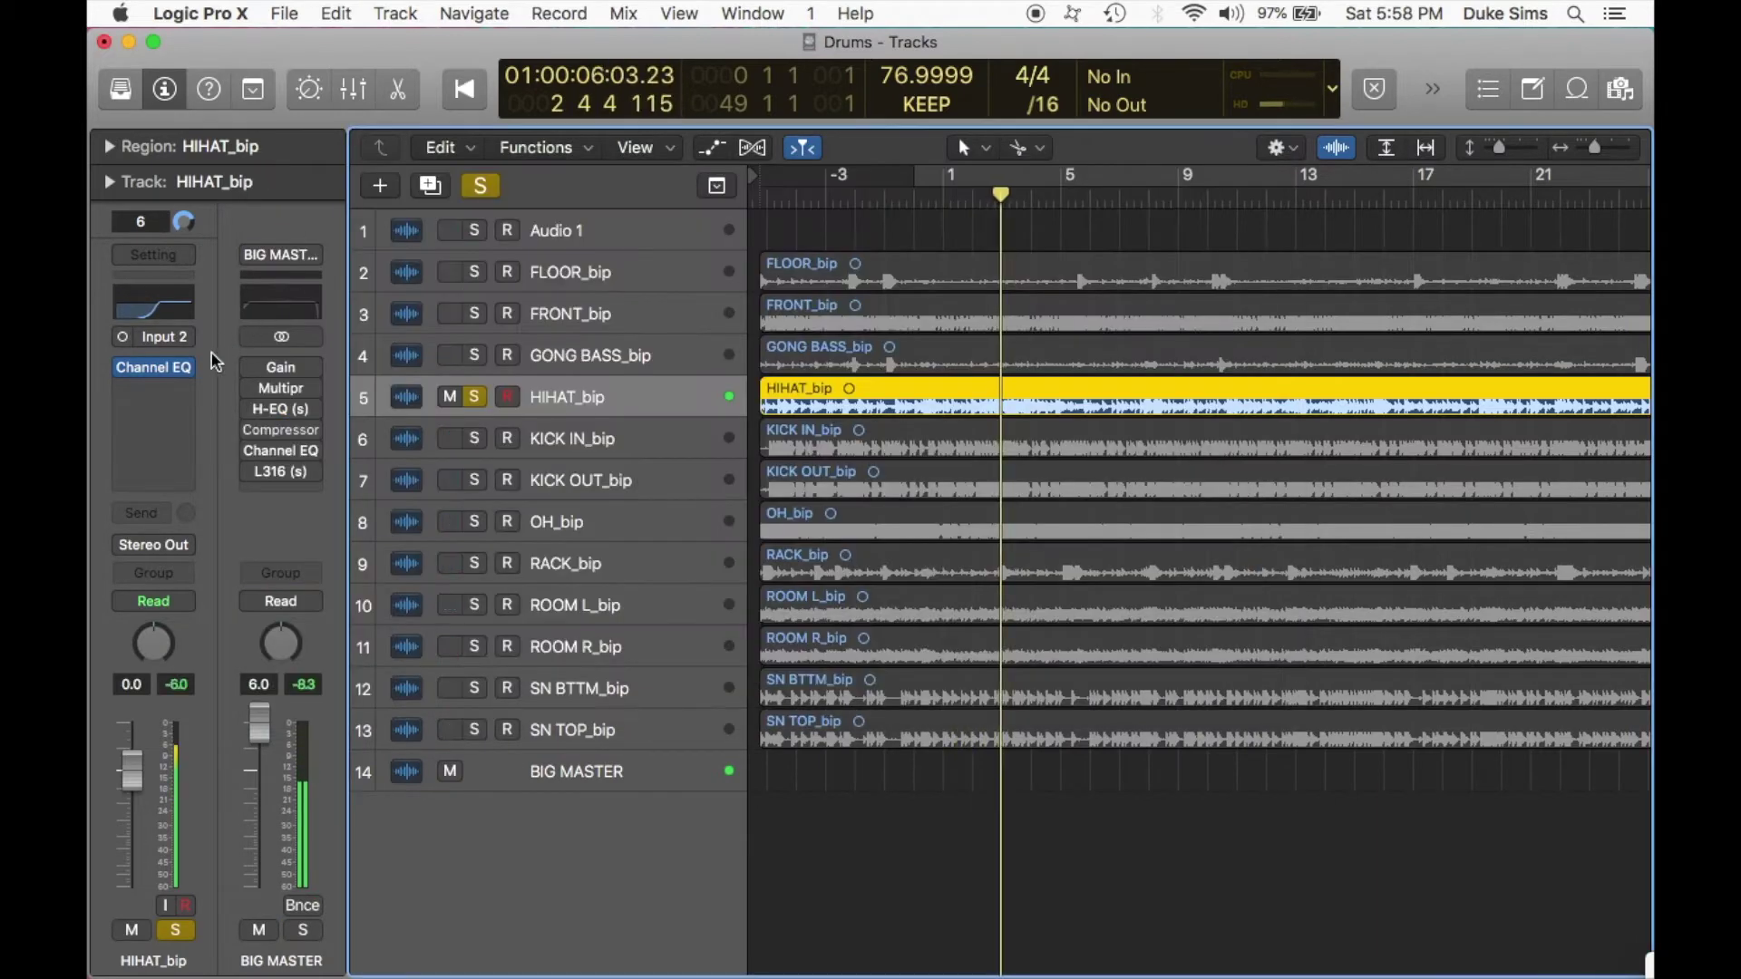
Add a mono Compressor to HIHAT_bip after the Channel EQ, with +12.5 dB input gain.
{"action": "left_click", "coordinate": [185, 399]}
{"action": "mouse_move", "coordinate": [193, 610]}
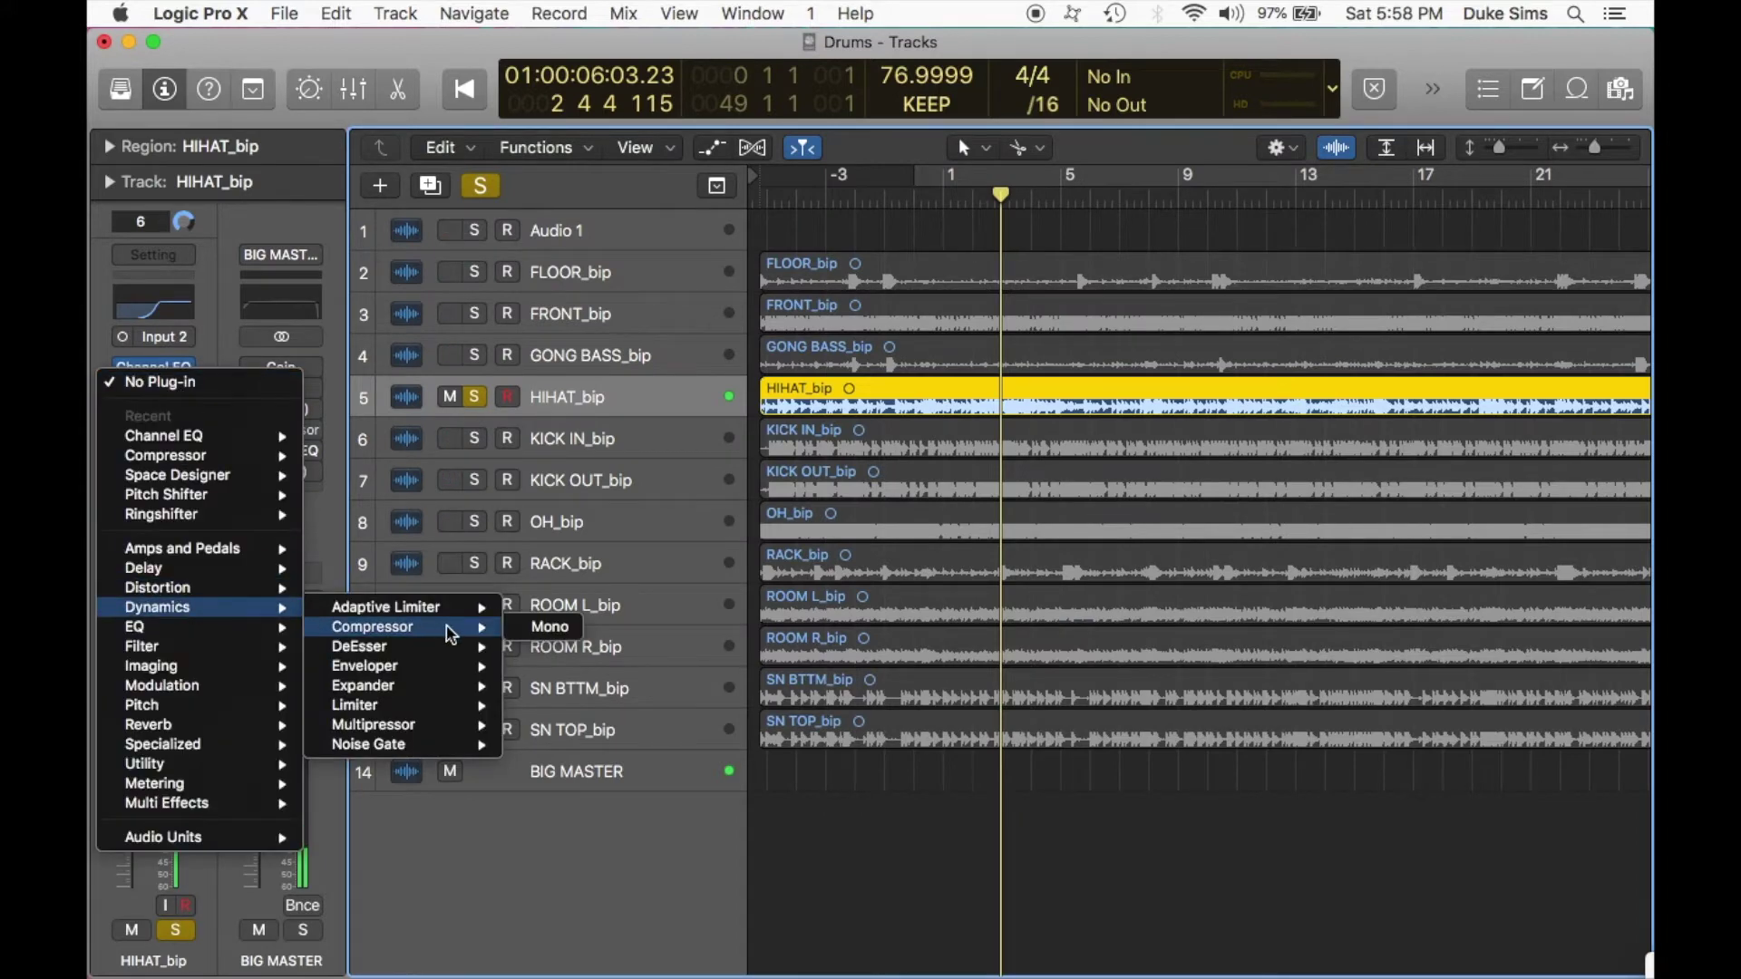
{"action": "left_click", "coordinate": [506, 628]}
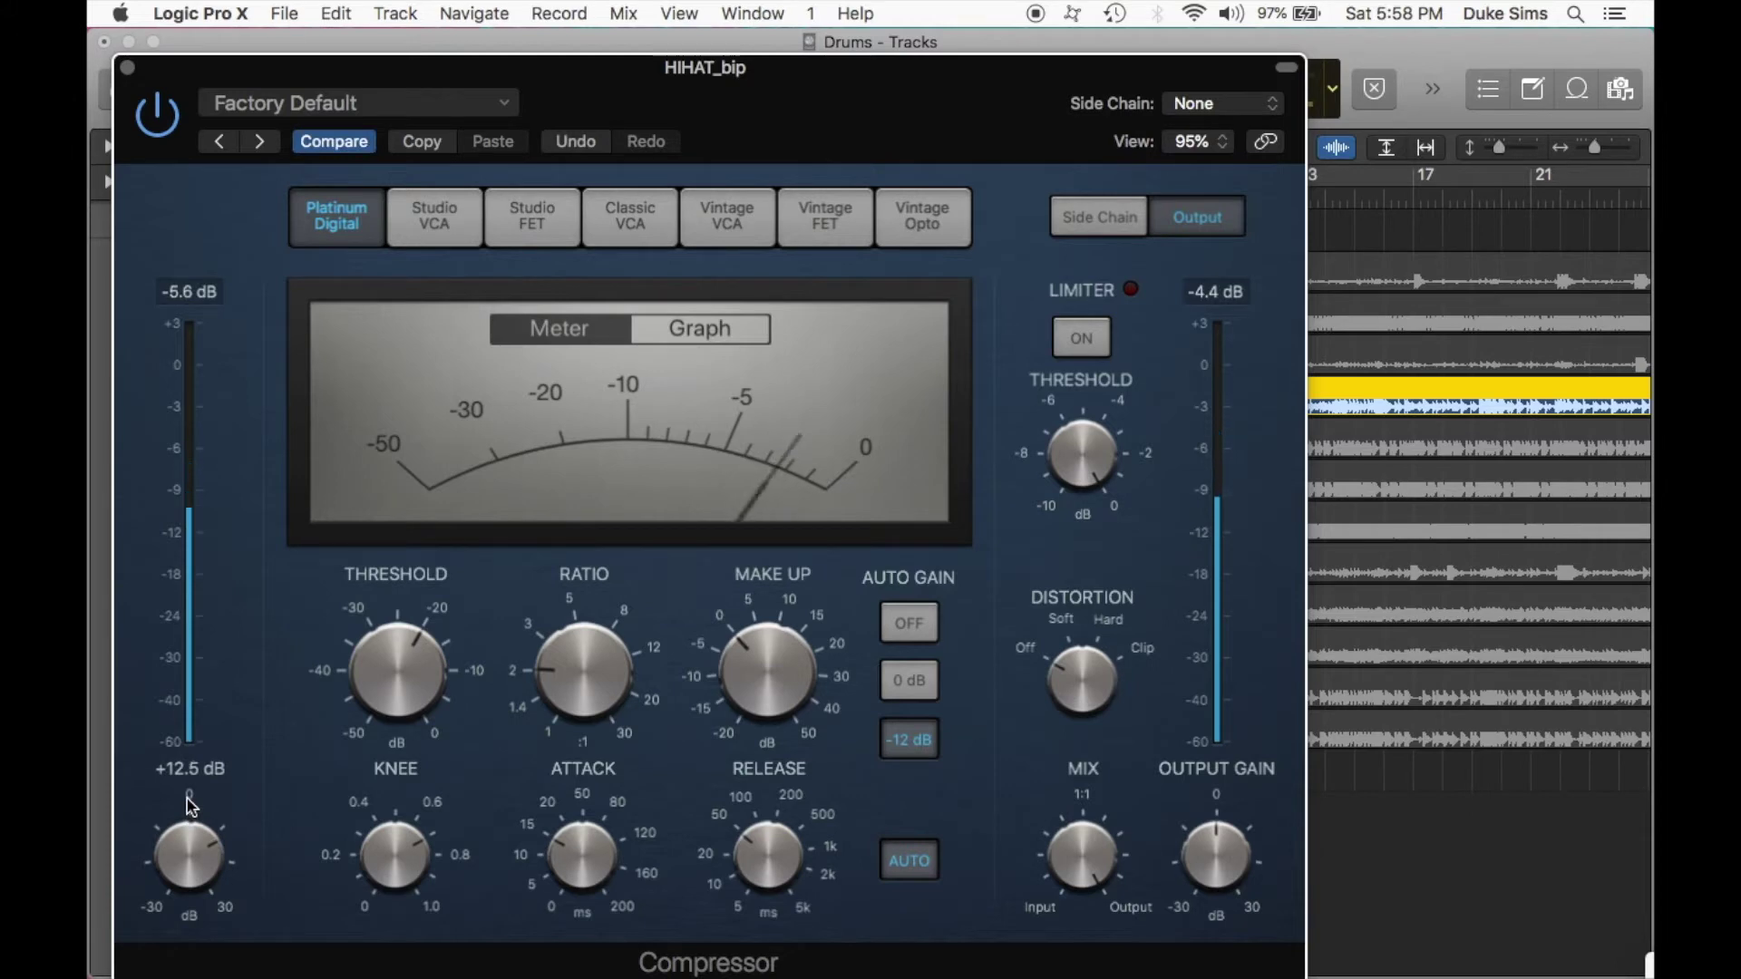
{"action": "left_click", "coordinate": [128, 68]}
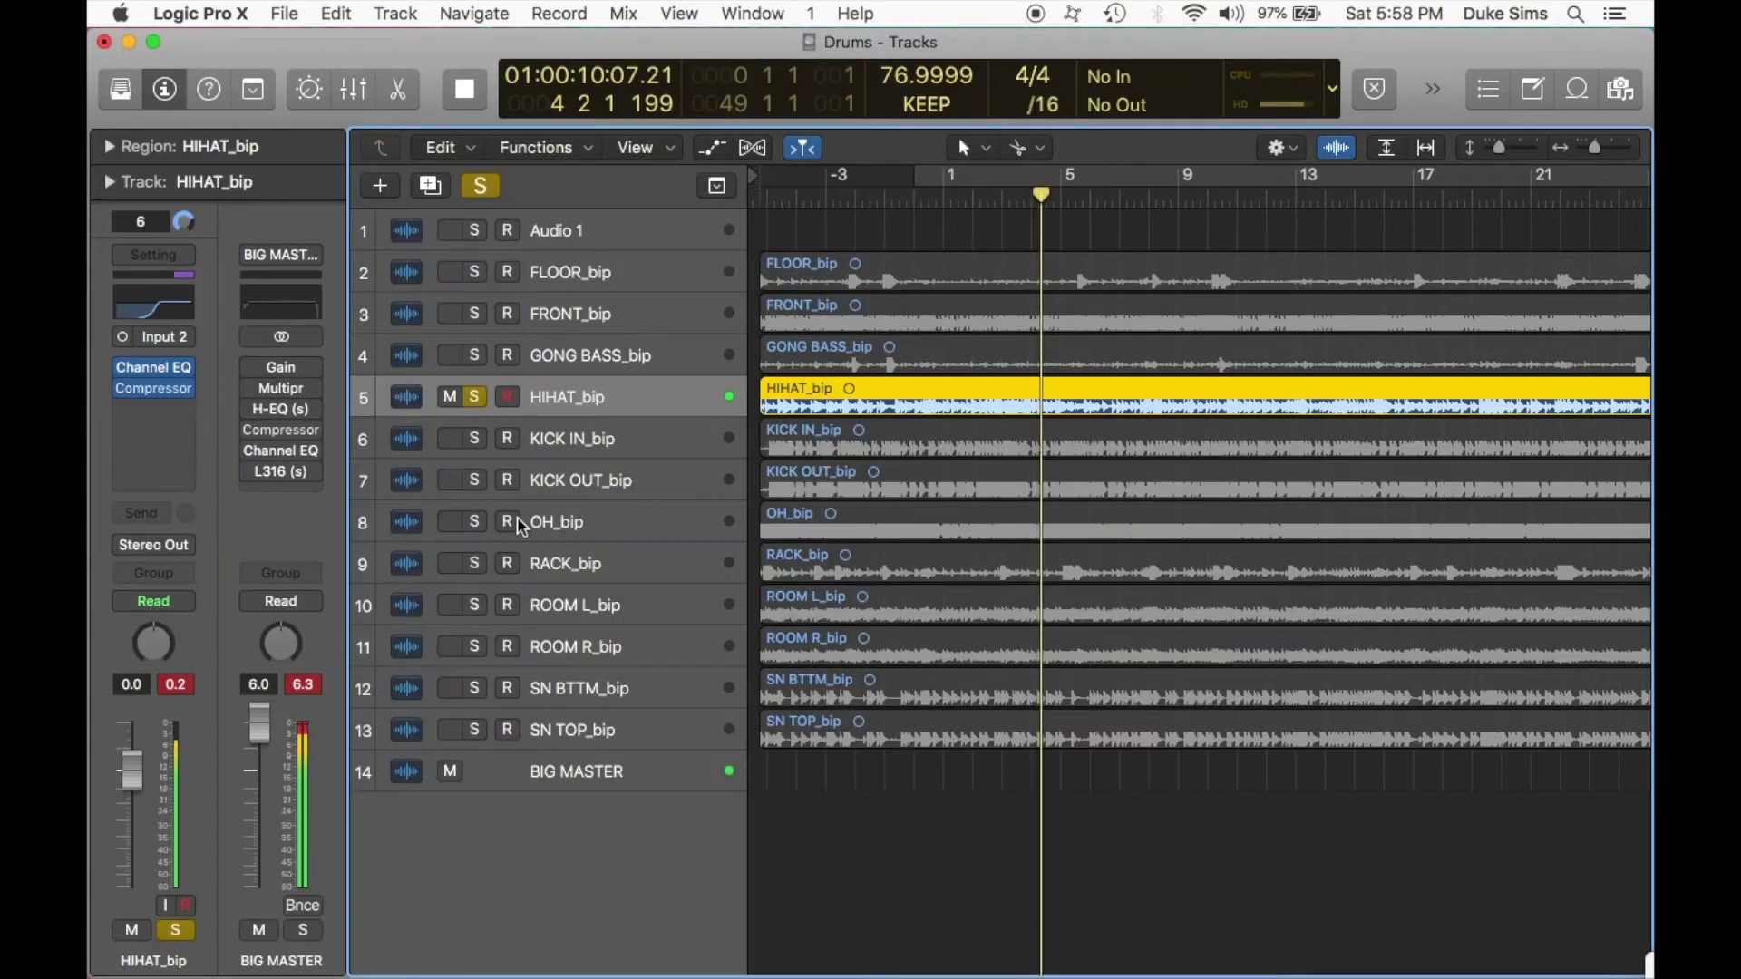
Solo KICK IN_bip, KICK OUT_bip, SN BTTM_bip and SN TOP_bip together with HIHAT_bip, leaving OH_bip unsoloed.
{"action": "left_click_drag", "start_coordinate": [475, 438], "coordinate": [478, 480]}
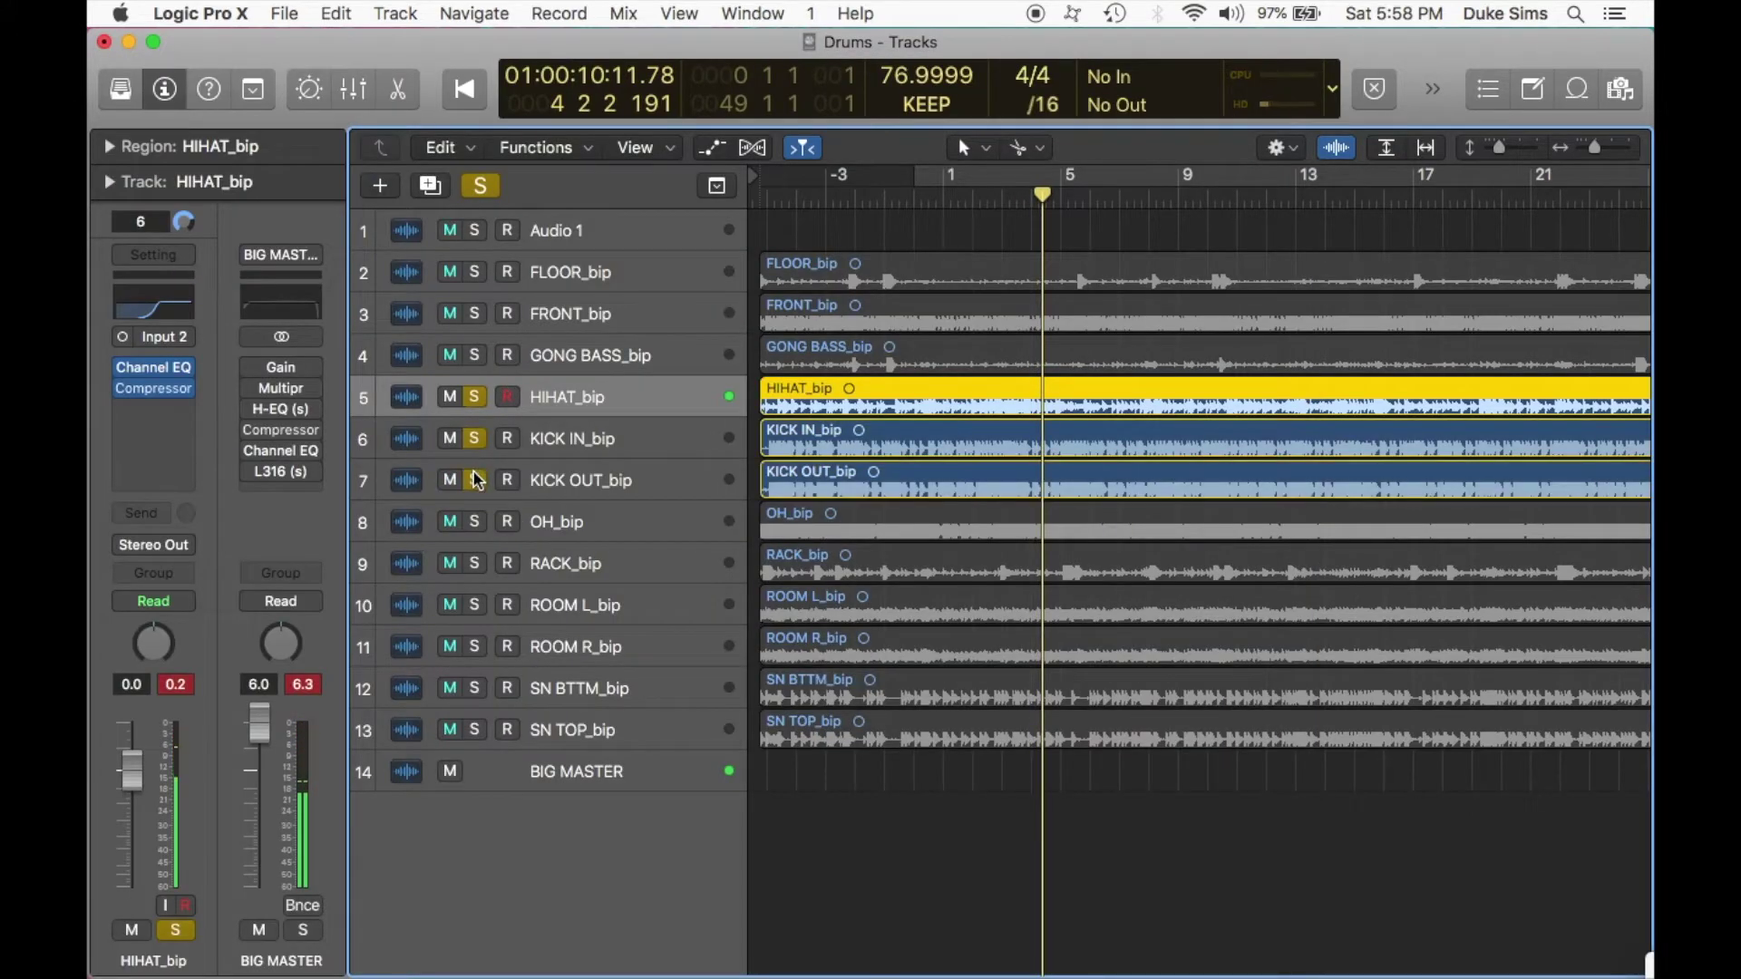
{"action": "left_click", "coordinate": [475, 524]}
{"action": "left_click", "coordinate": [475, 524]}
{"action": "left_click_drag", "start_coordinate": [477, 687], "coordinate": [481, 733]}
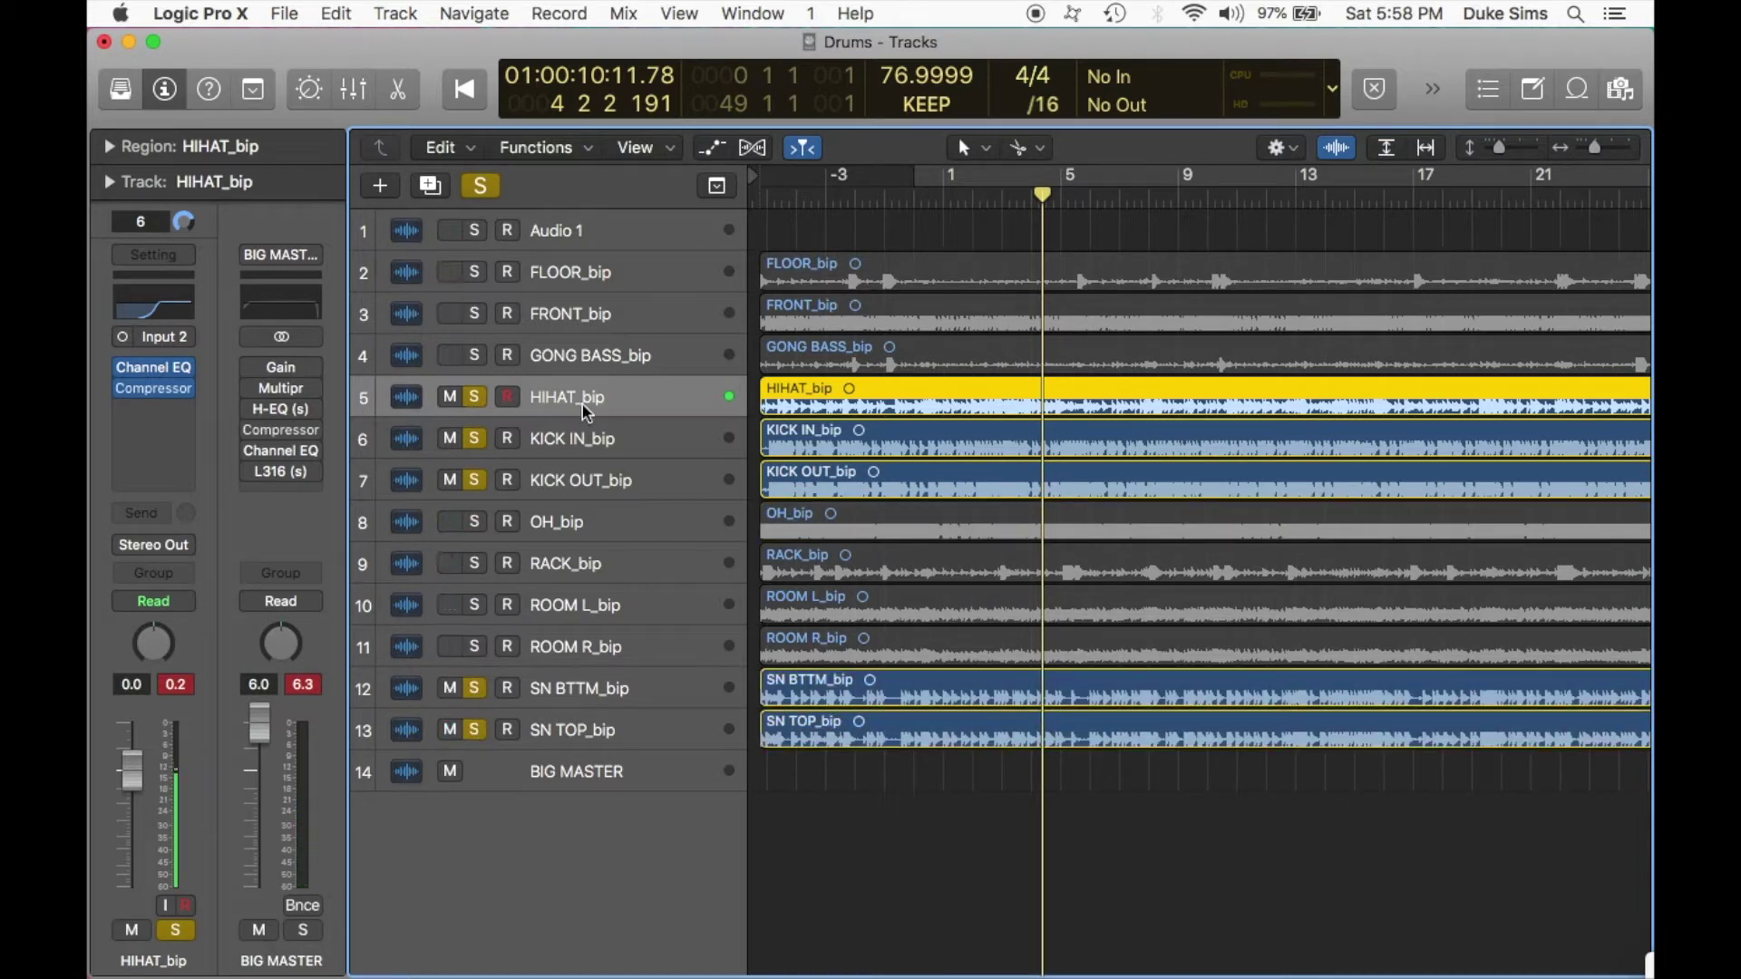
Pan HIHAT_bip to +32 and set its fader to -2.4 dB, listening against the kick and snare.
{"action": "left_click_drag", "start_coordinate": [131, 770], "coordinate": [131, 820]}
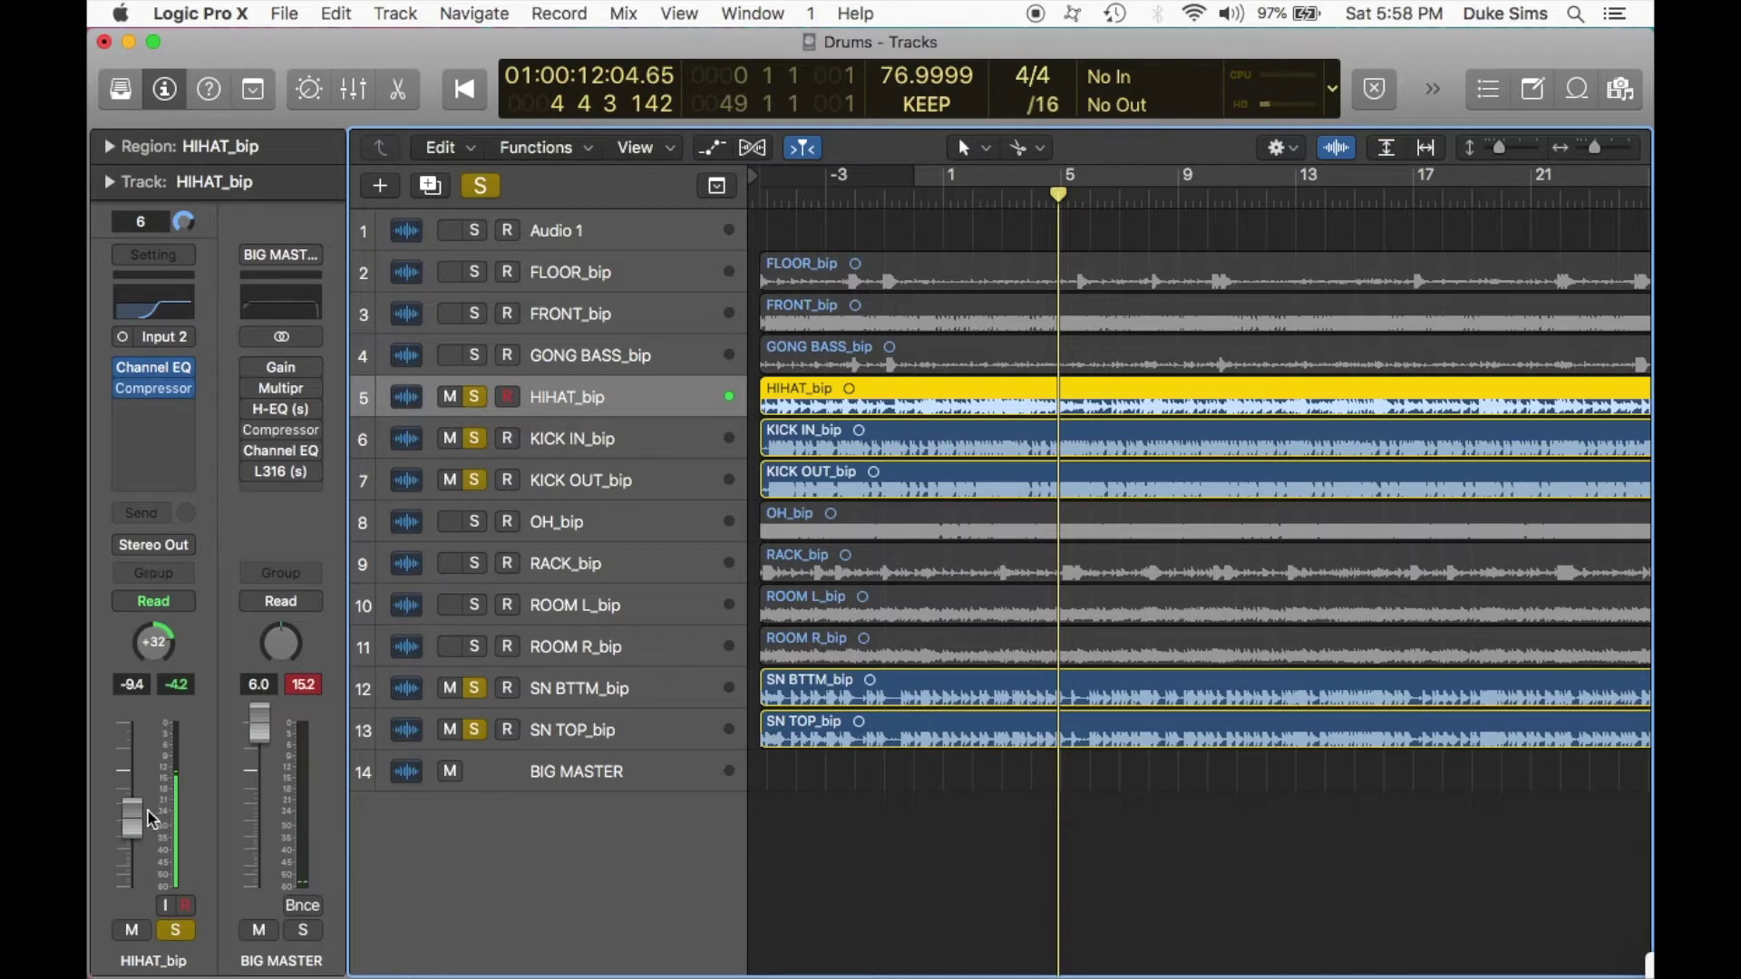
{"action": "key", "text": "space"}
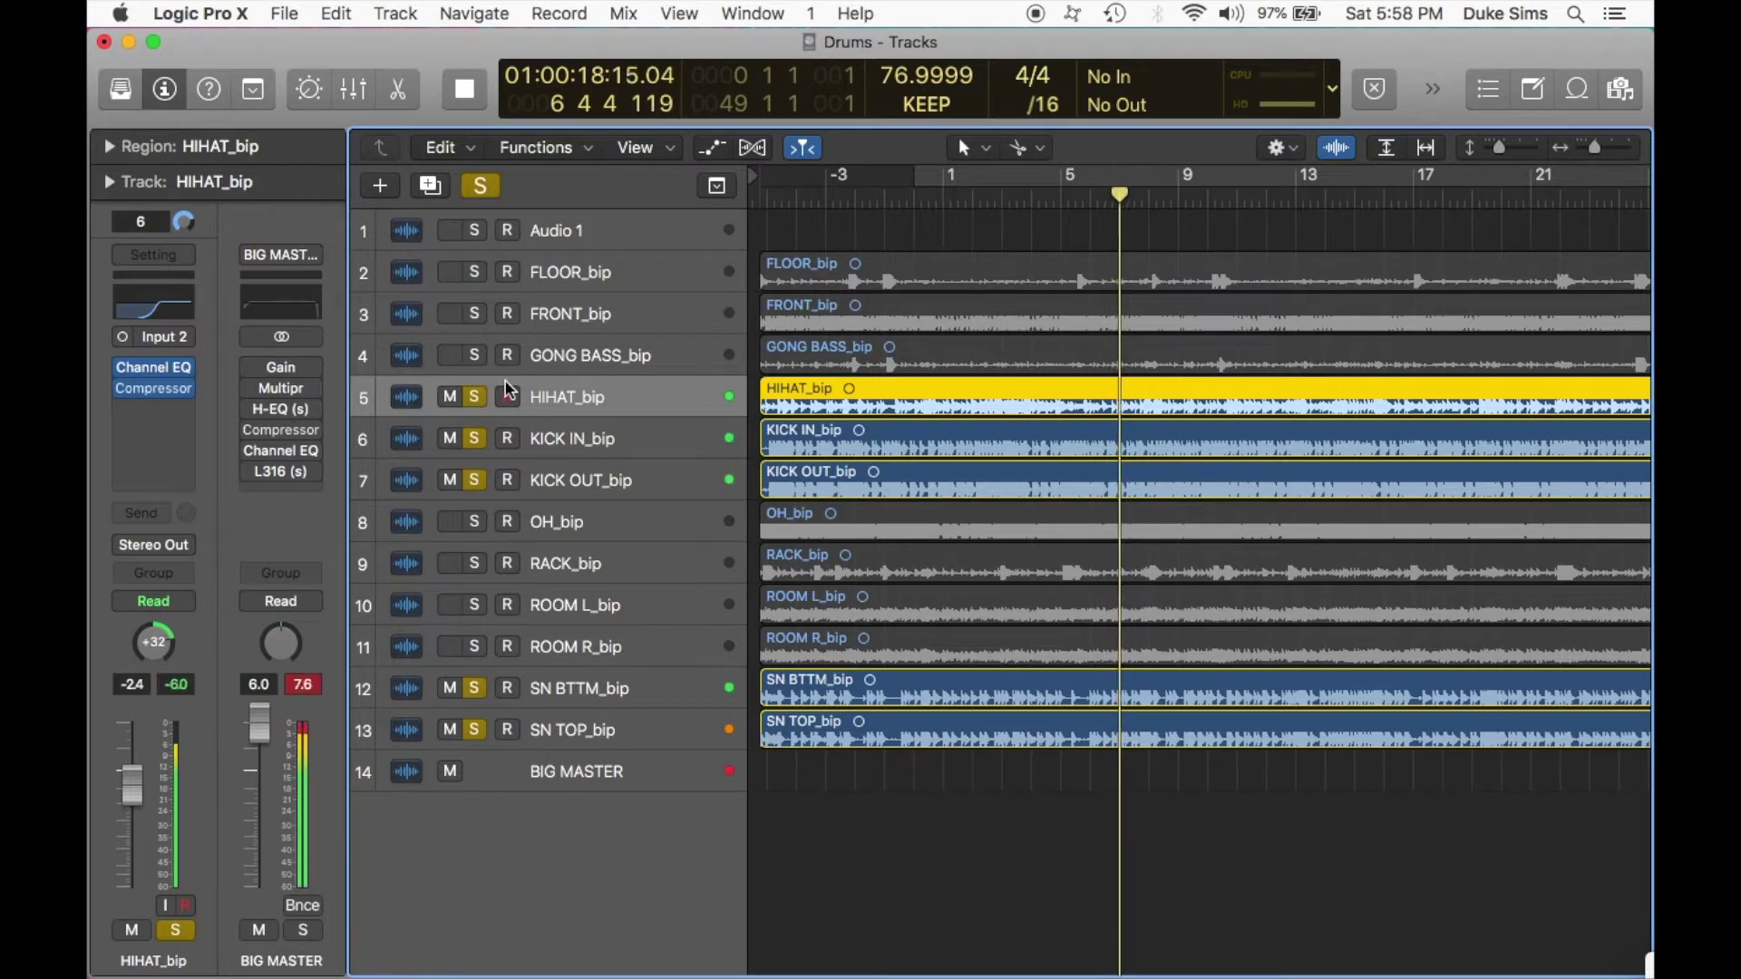
Add OH_bip to the soloed tracks, and set its fader to -5.0 dB and the BIG MASTER fader to 0.0 dB.
{"action": "left_click", "coordinate": [475, 521]}
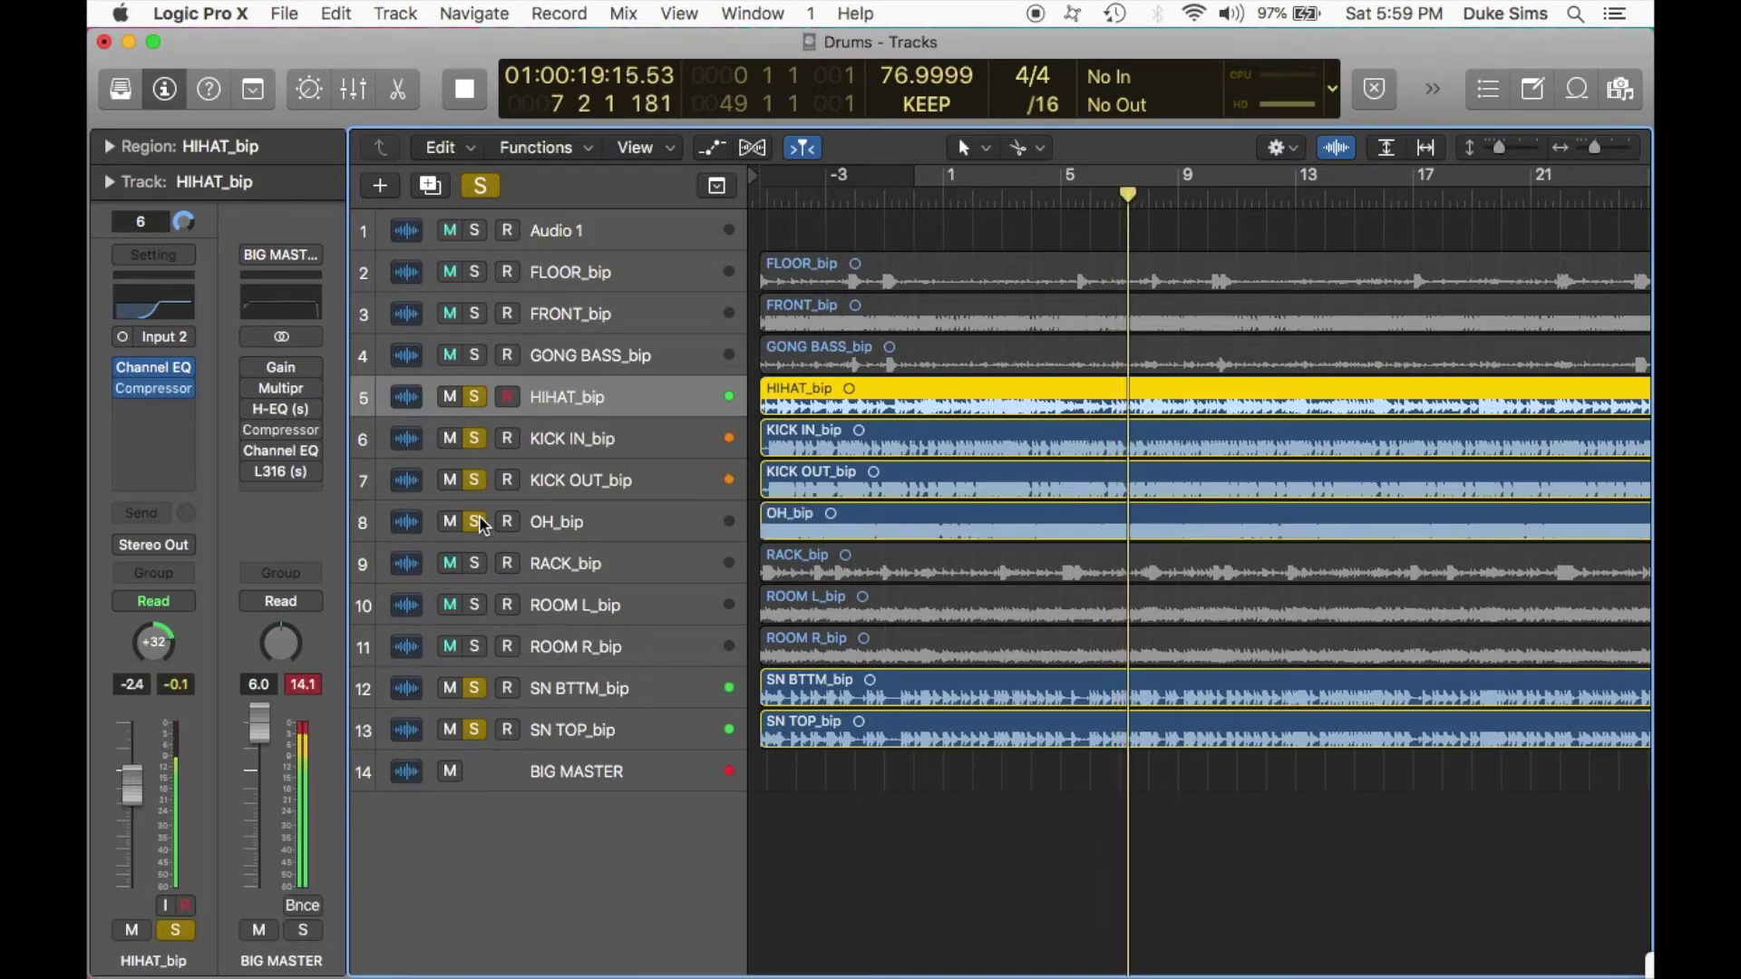
{"action": "left_click_drag", "start_coordinate": [132, 778], "coordinate": [132, 797]}
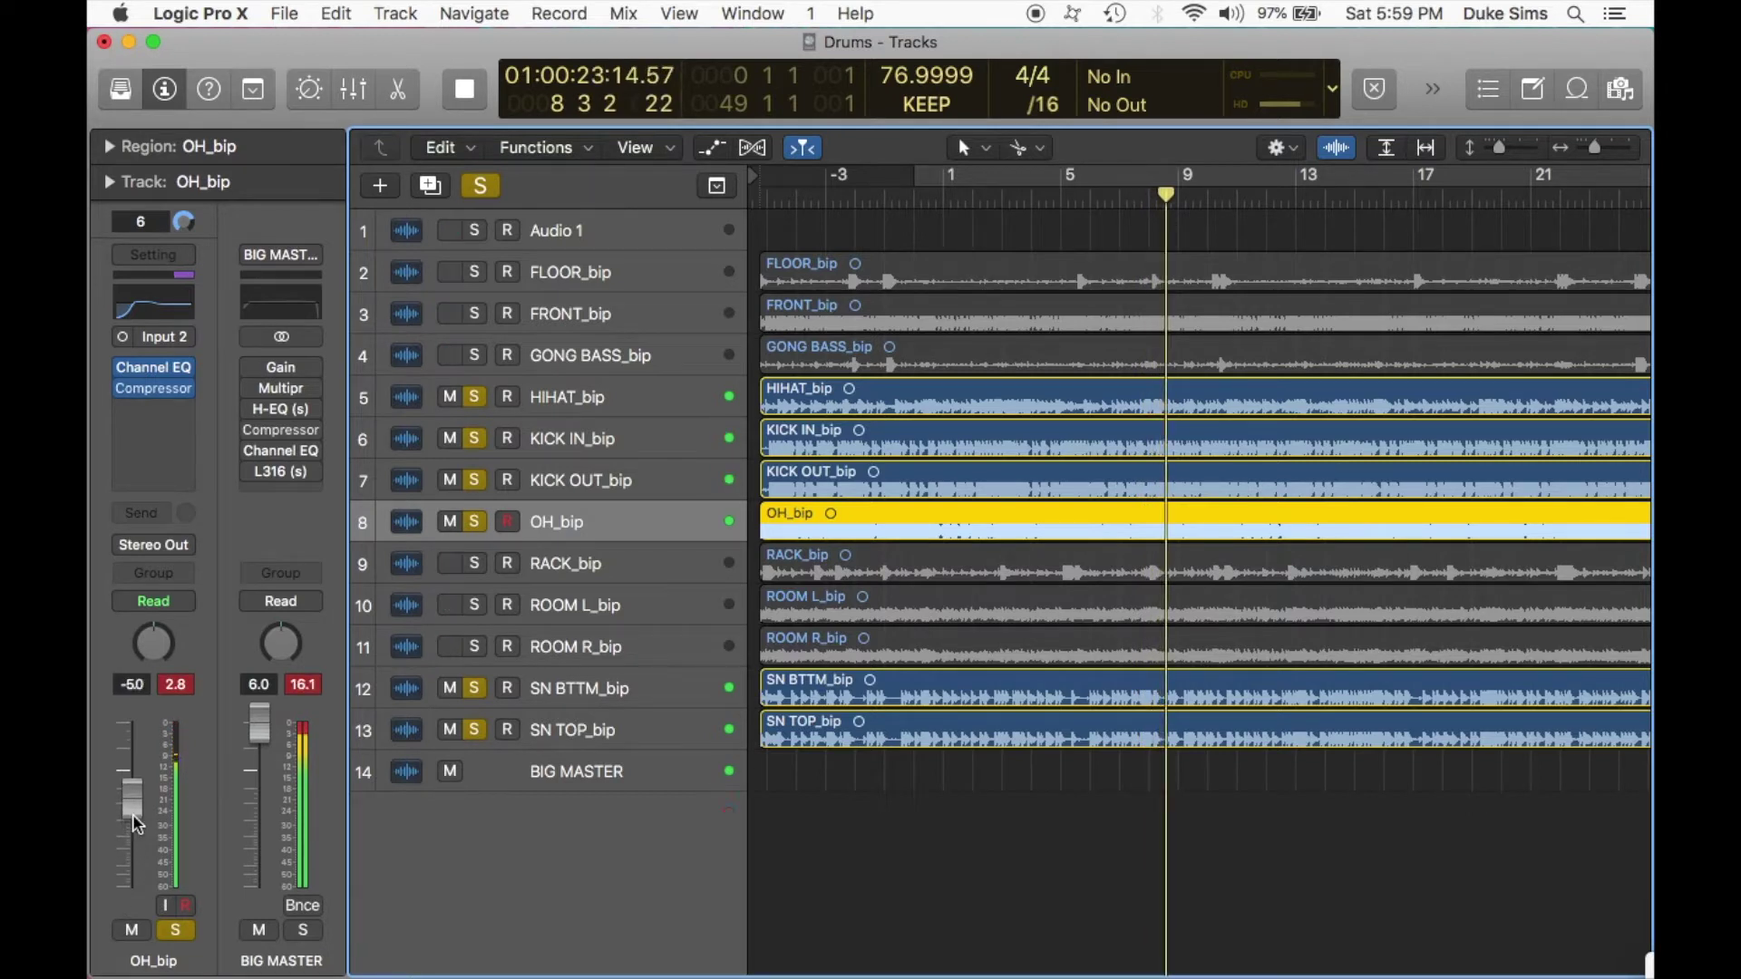
{"action": "left_click", "coordinate": [261, 726], "text": "alt"}
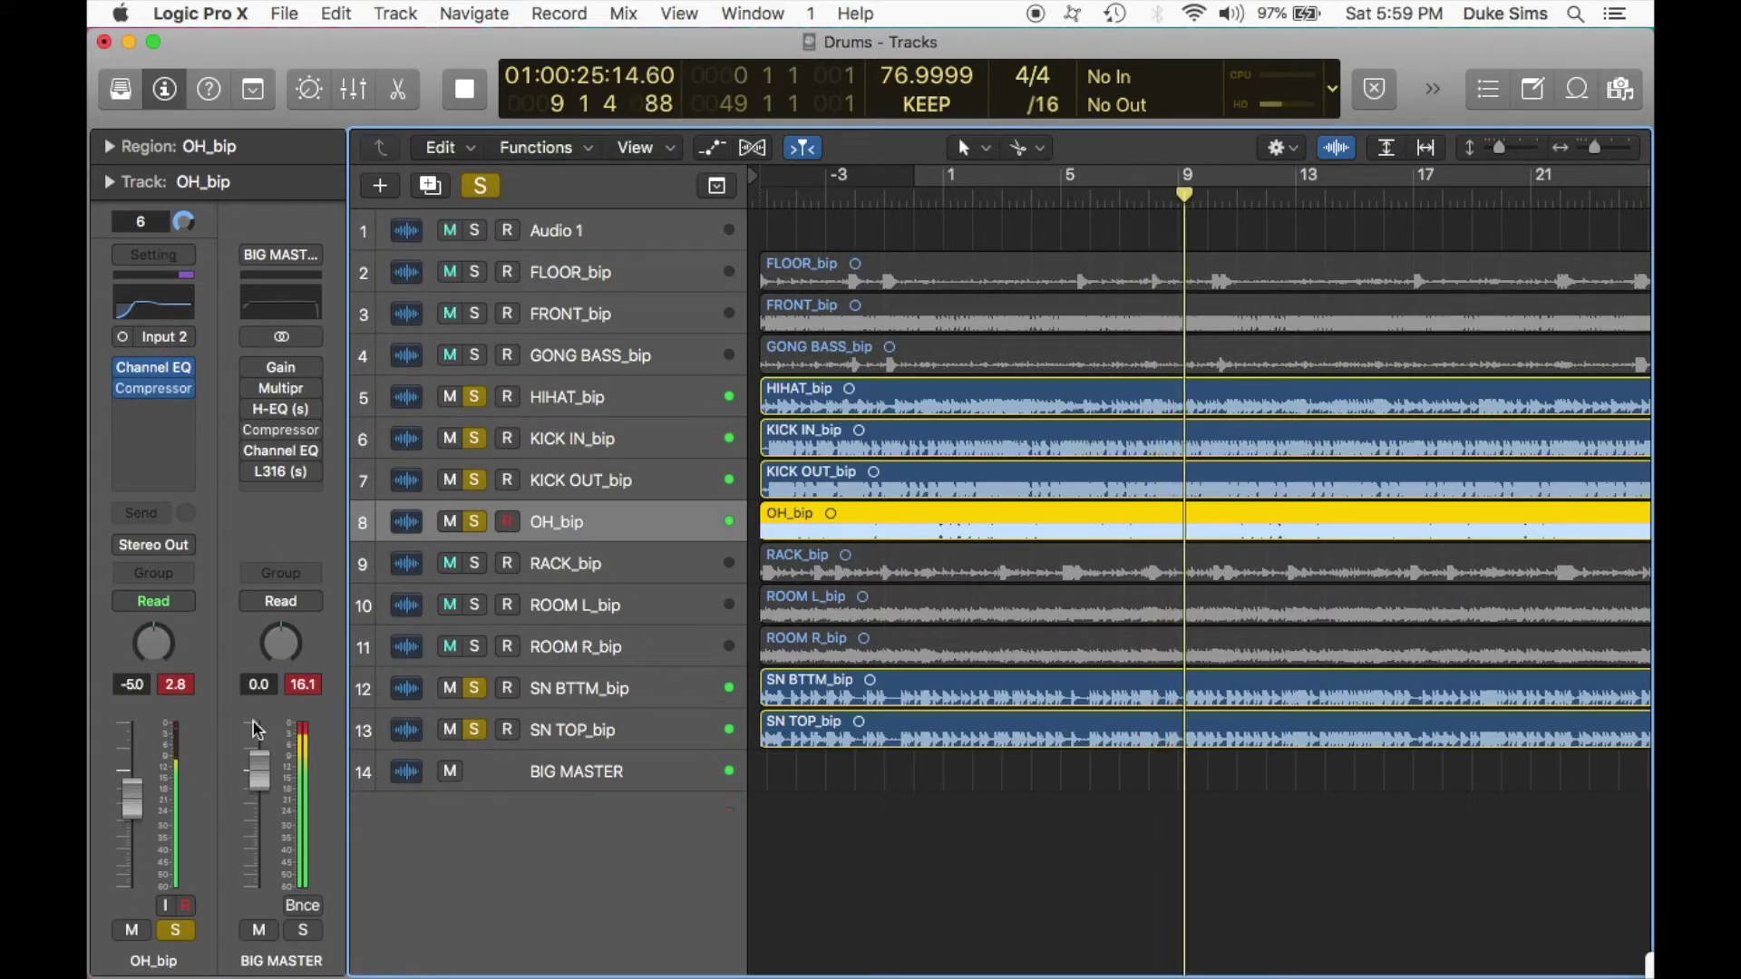
Stop playback and solo only ROOM L_bip.
{"action": "key", "text": "XF86AudioRaiseVolume"}
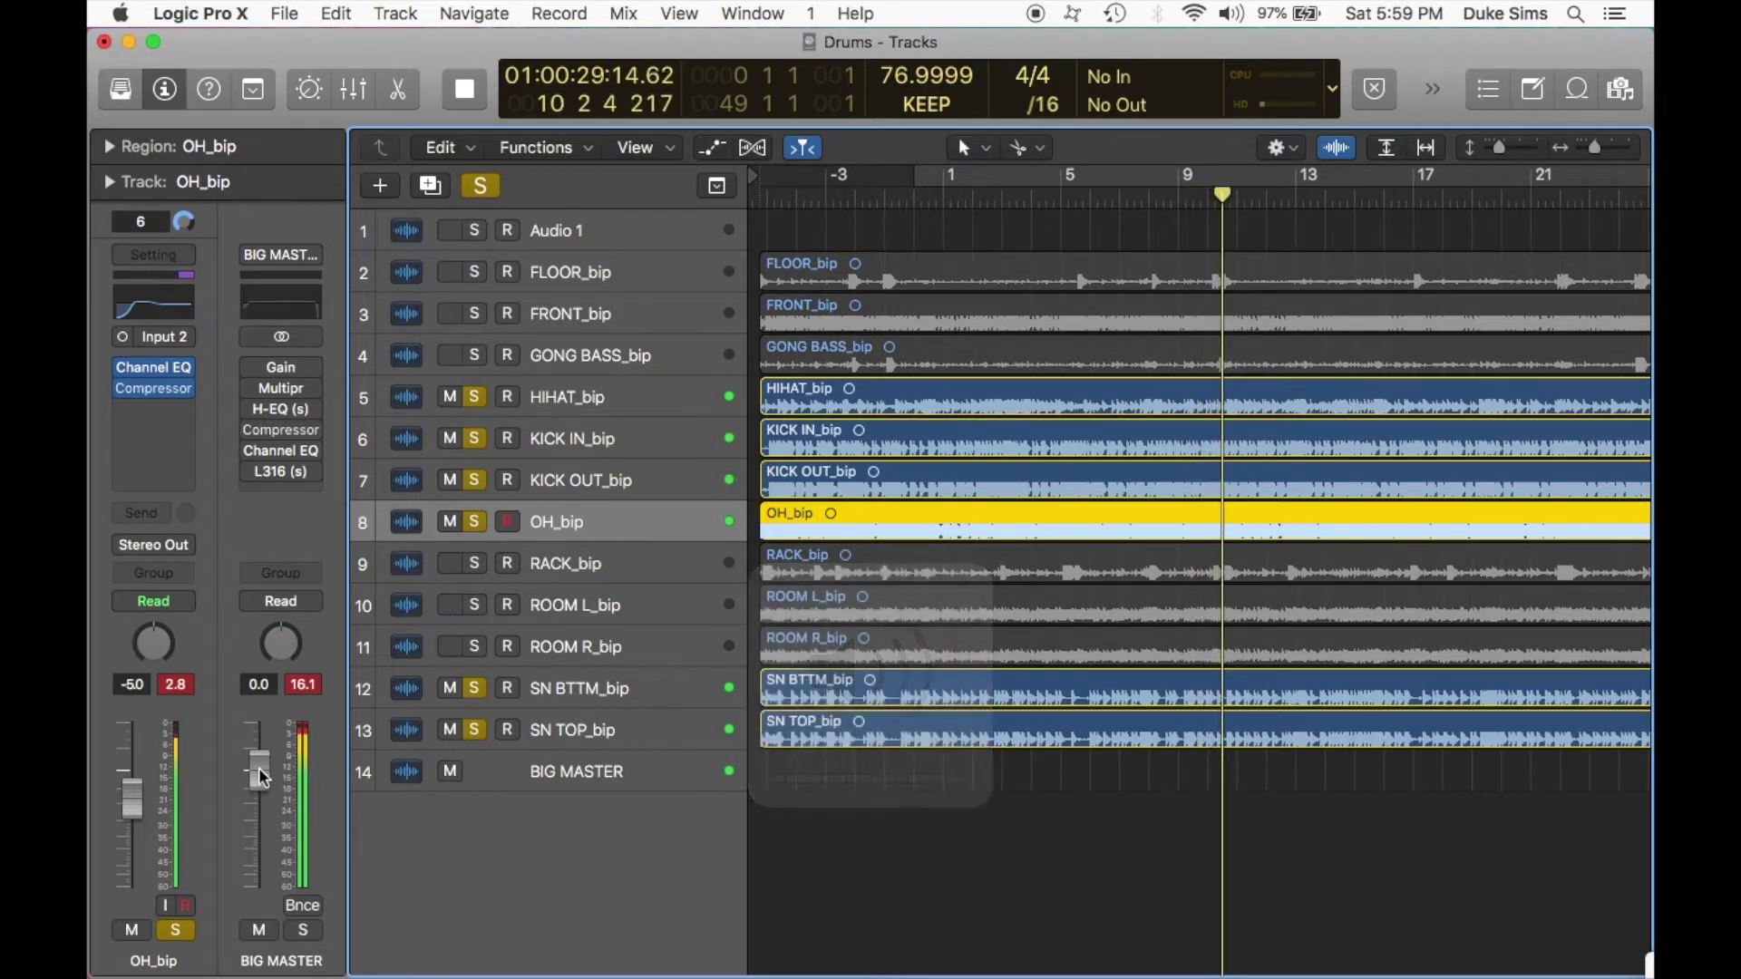
{"action": "key", "text": "space"}
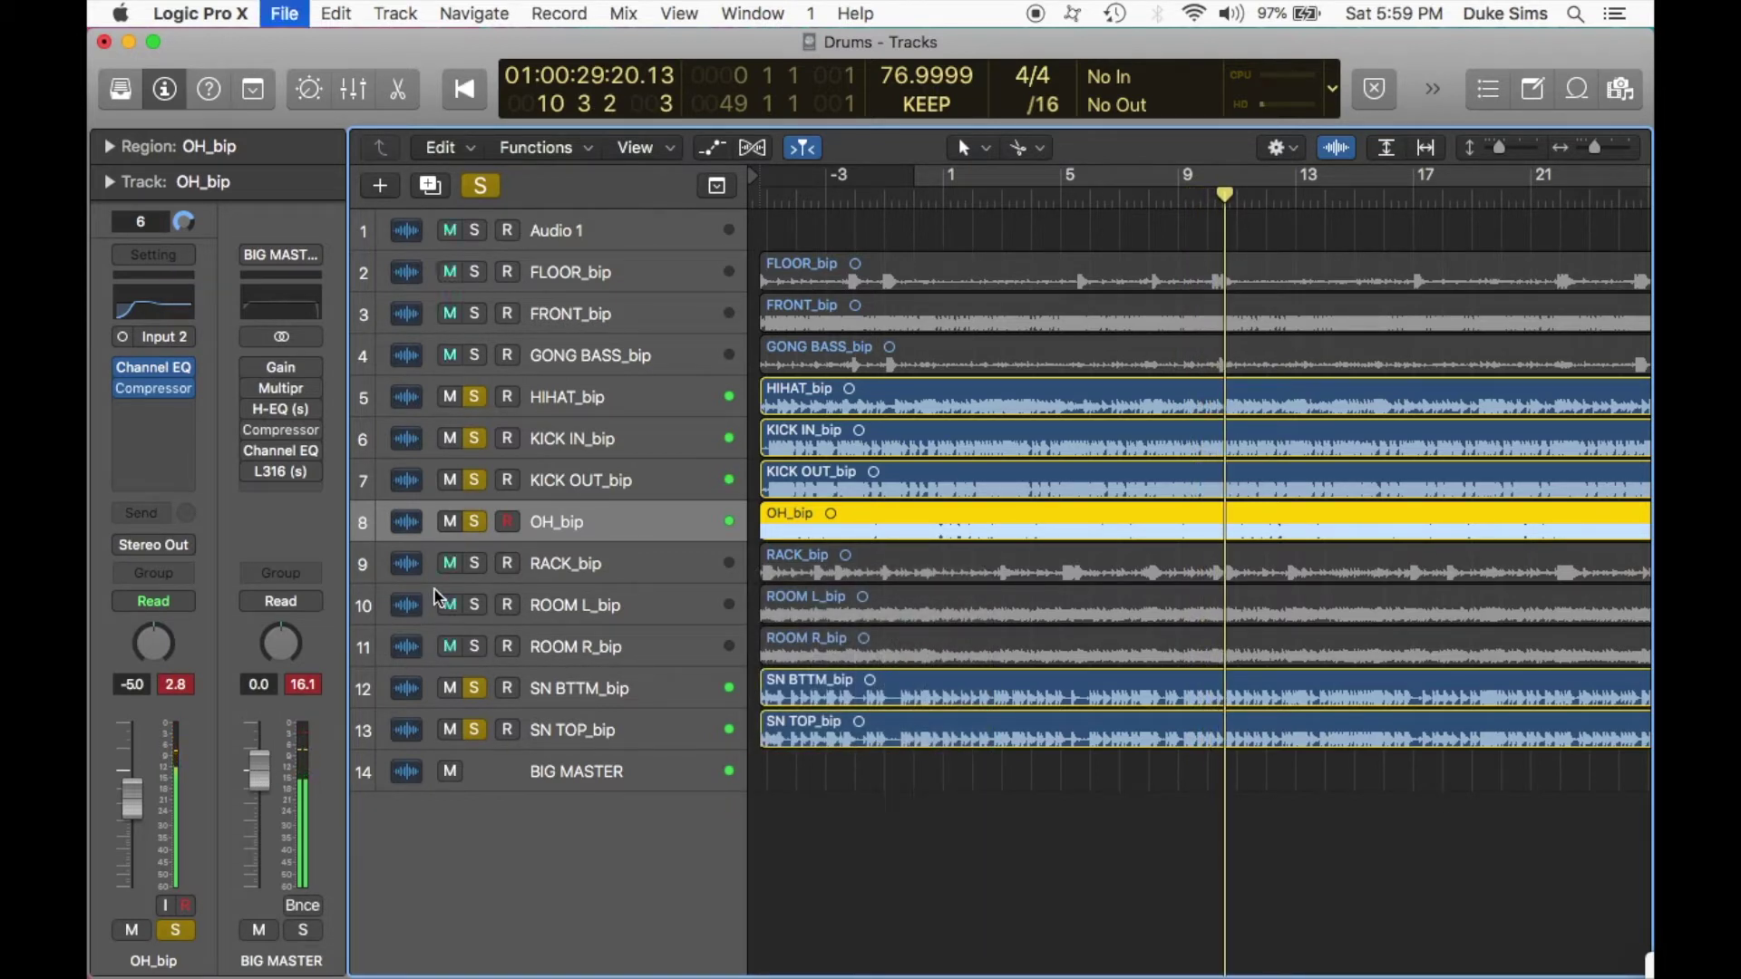
{"action": "left_click", "coordinate": [474, 606]}
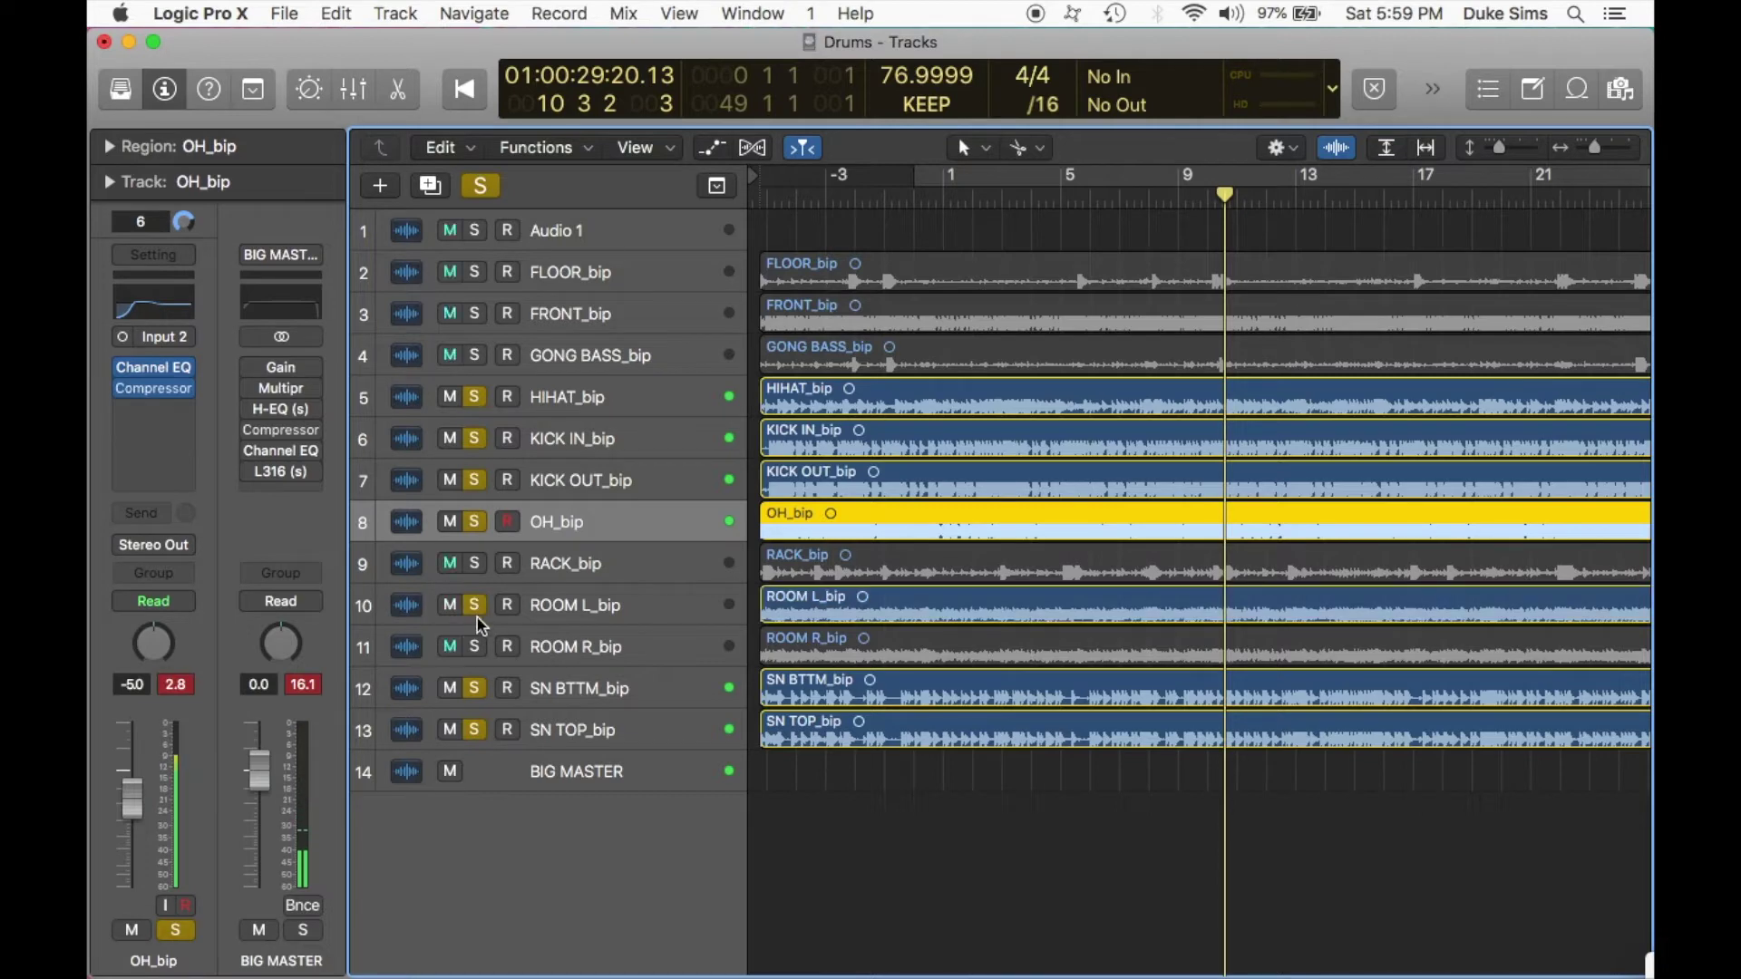
{"action": "left_click", "coordinate": [474, 606], "text": "alt"}
{"action": "left_click", "coordinate": [474, 606]}
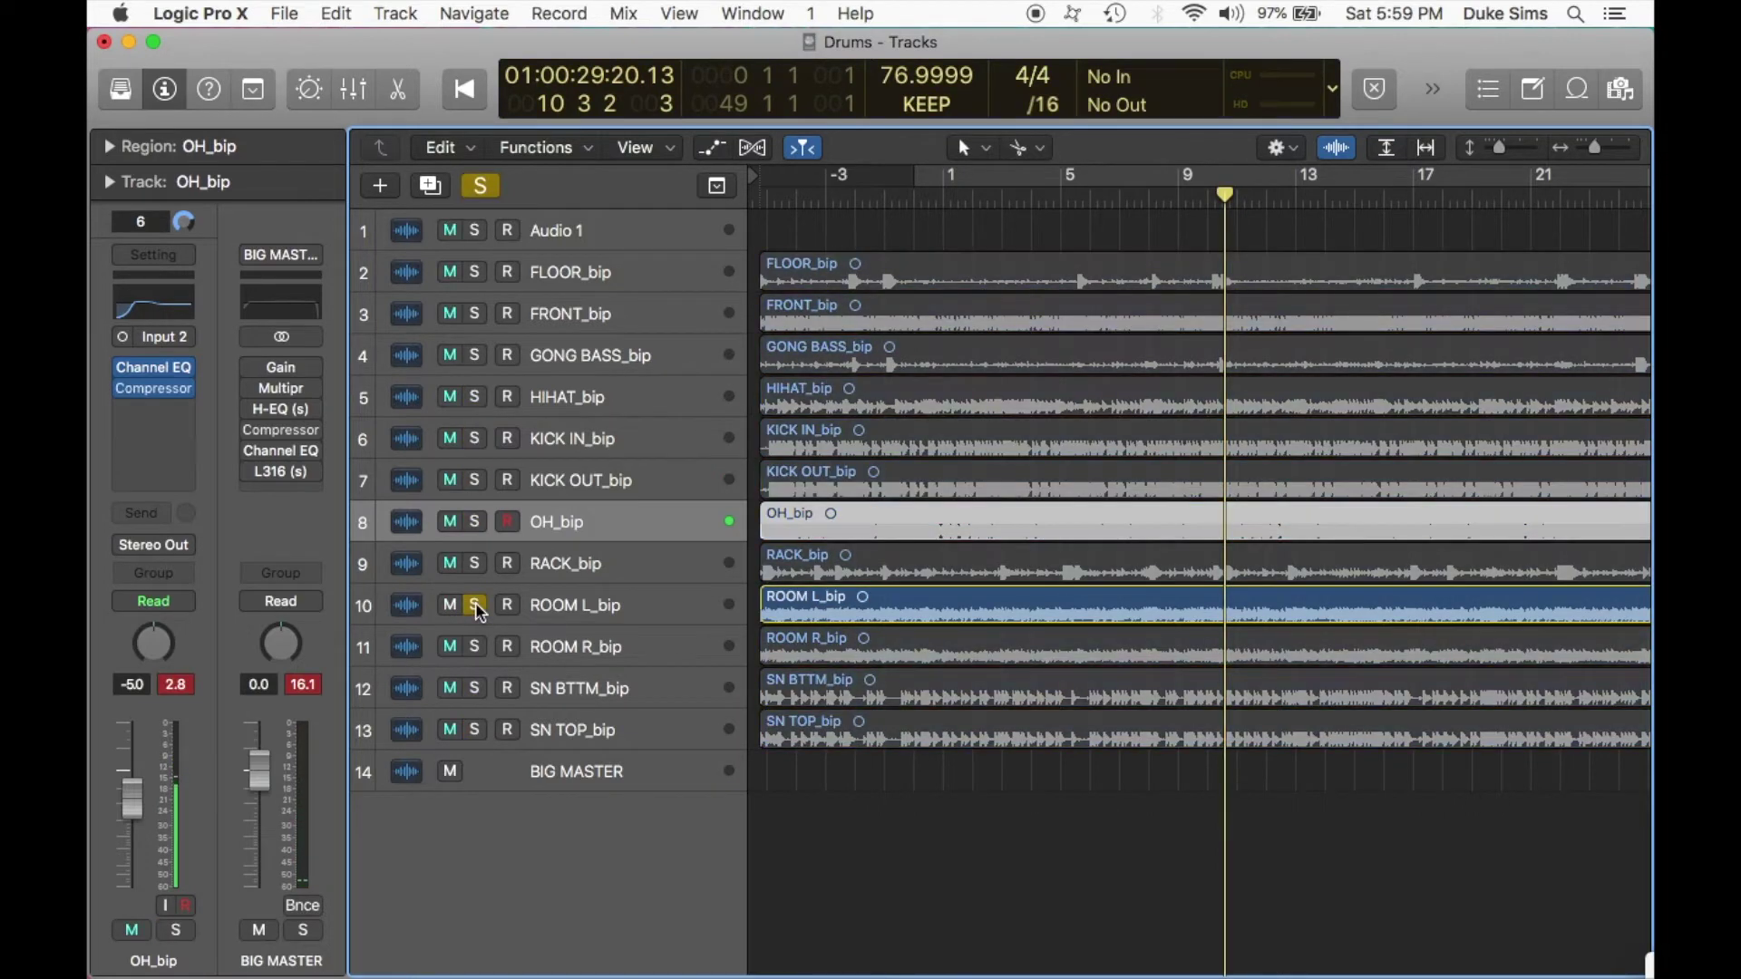
Pan ROOM L_bip to -64 and ROOM R_bip to +63, with ROOM R_bip soloed as well.
{"action": "left_click", "coordinate": [580, 597]}
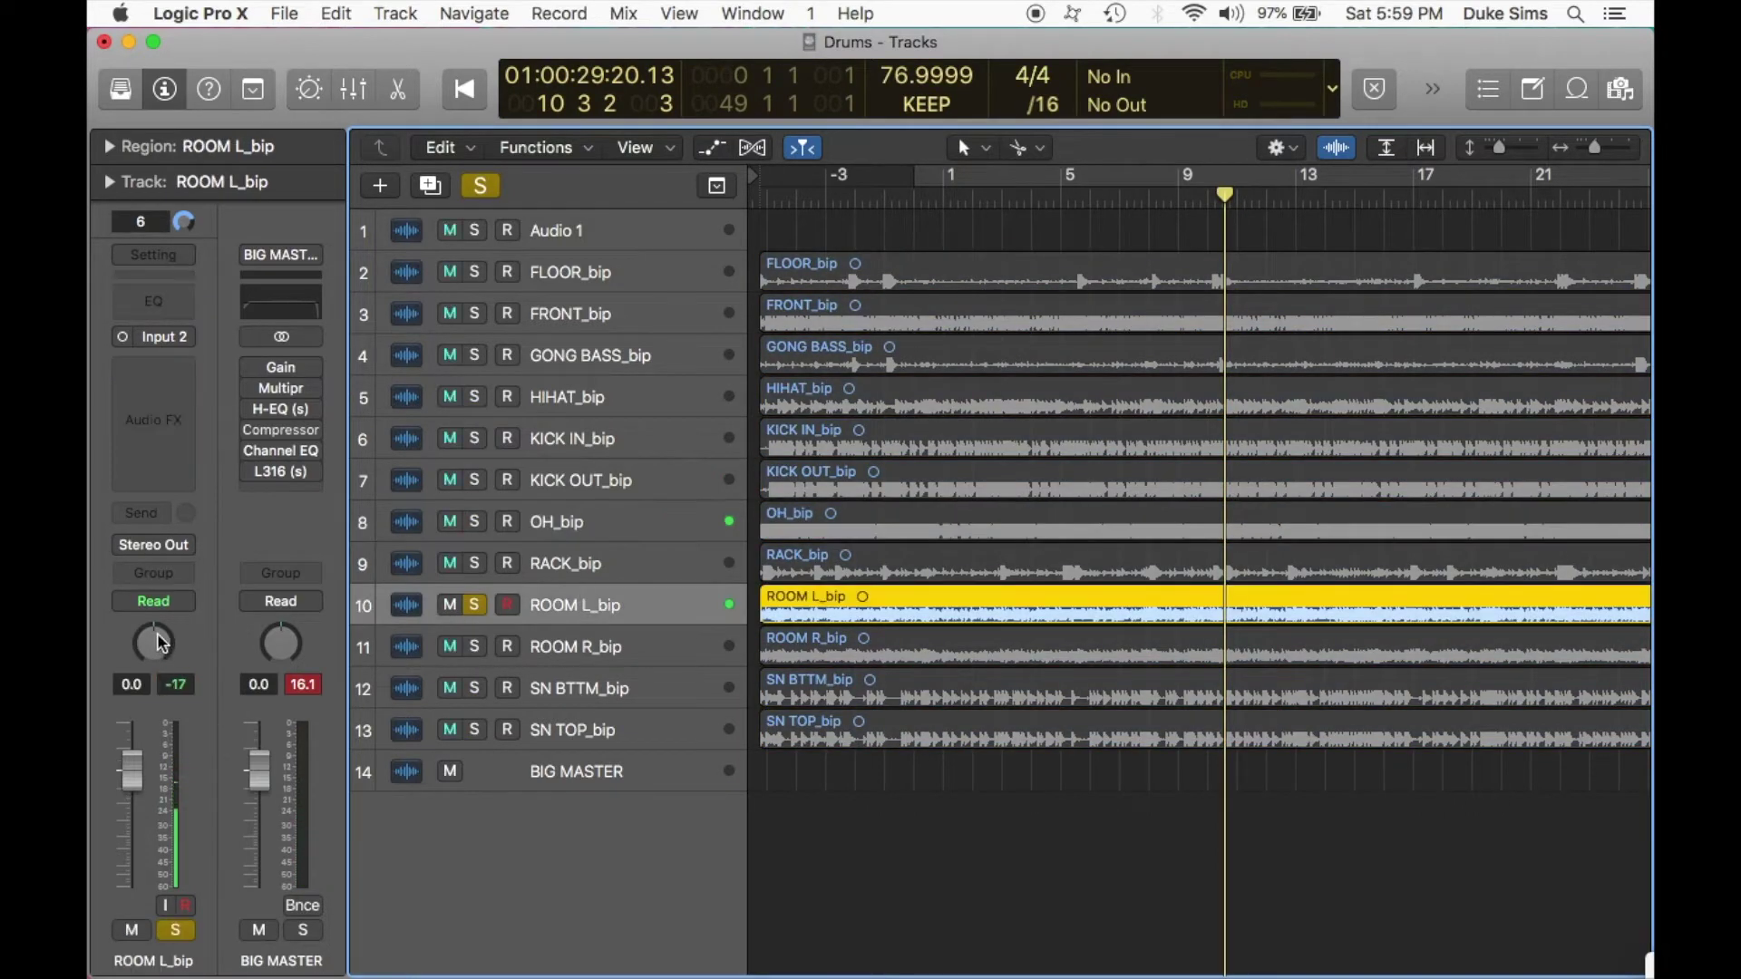
{"action": "left_click", "coordinate": [542, 629]}
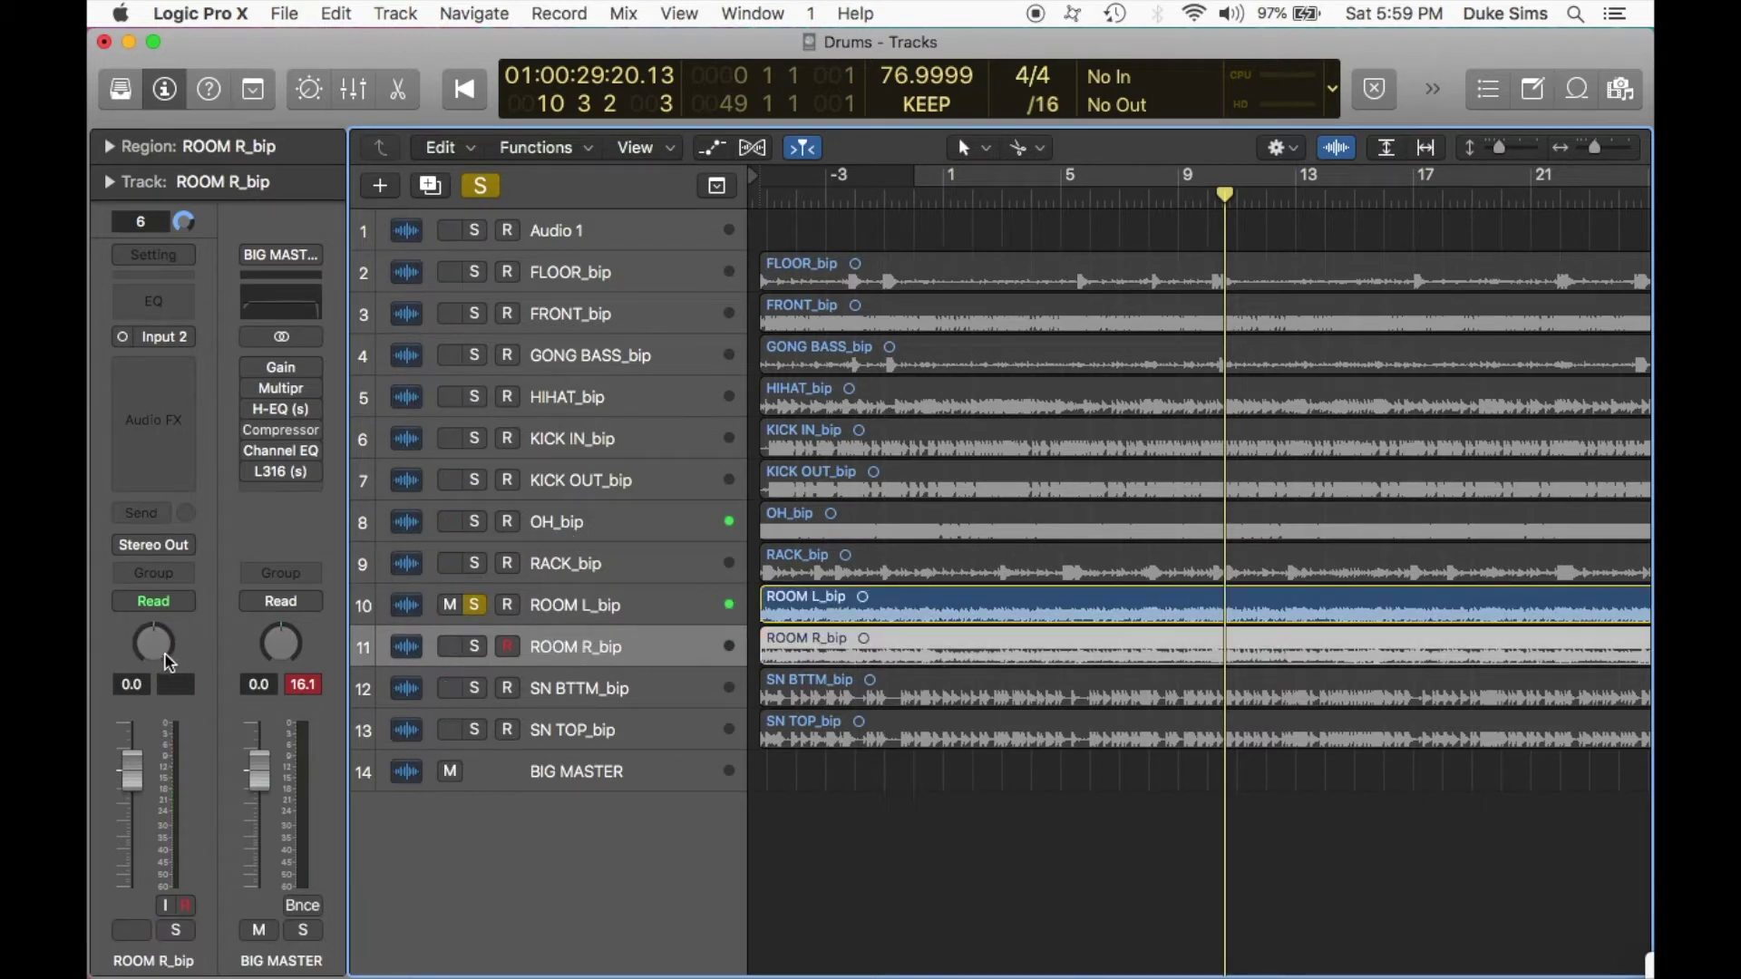
{"action": "left_click", "coordinate": [472, 650]}
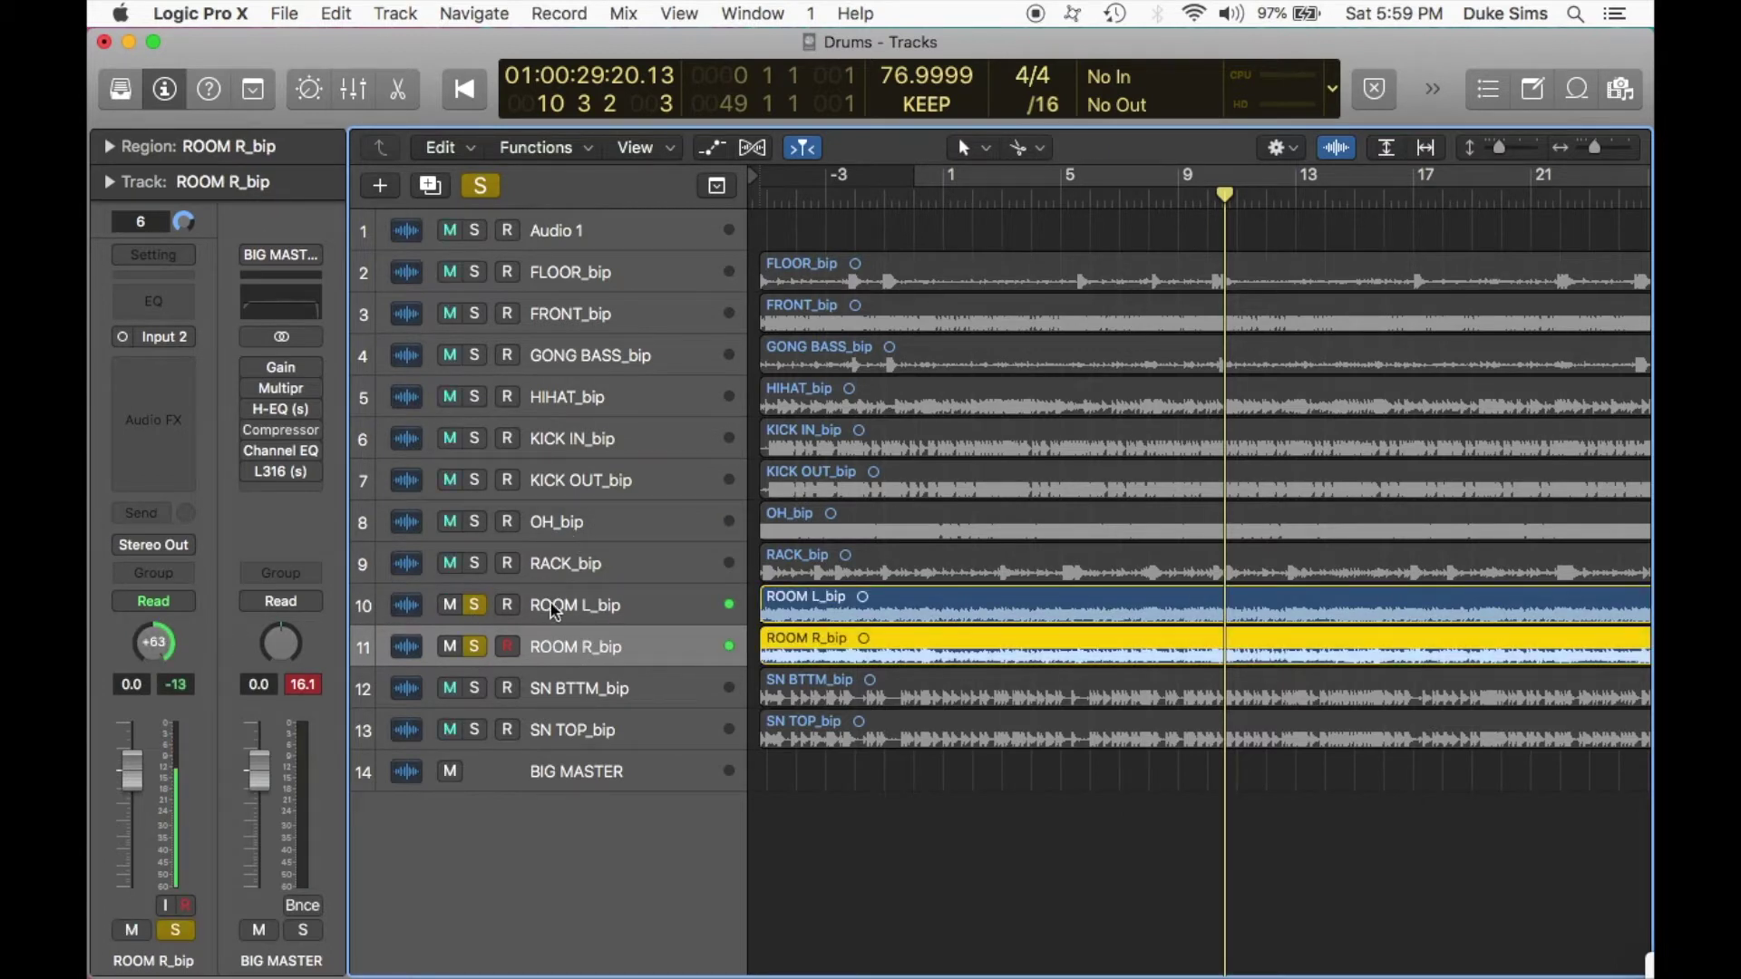
{"action": "key", "text": "Up"}
Add a Channel EQ to ROOM L_bip with a 24 dB/Oct low cut at about 250 Hz, and raise the BIG MASTER fader to 6.0 dB.
{"action": "left_click", "coordinate": [829, 204]}
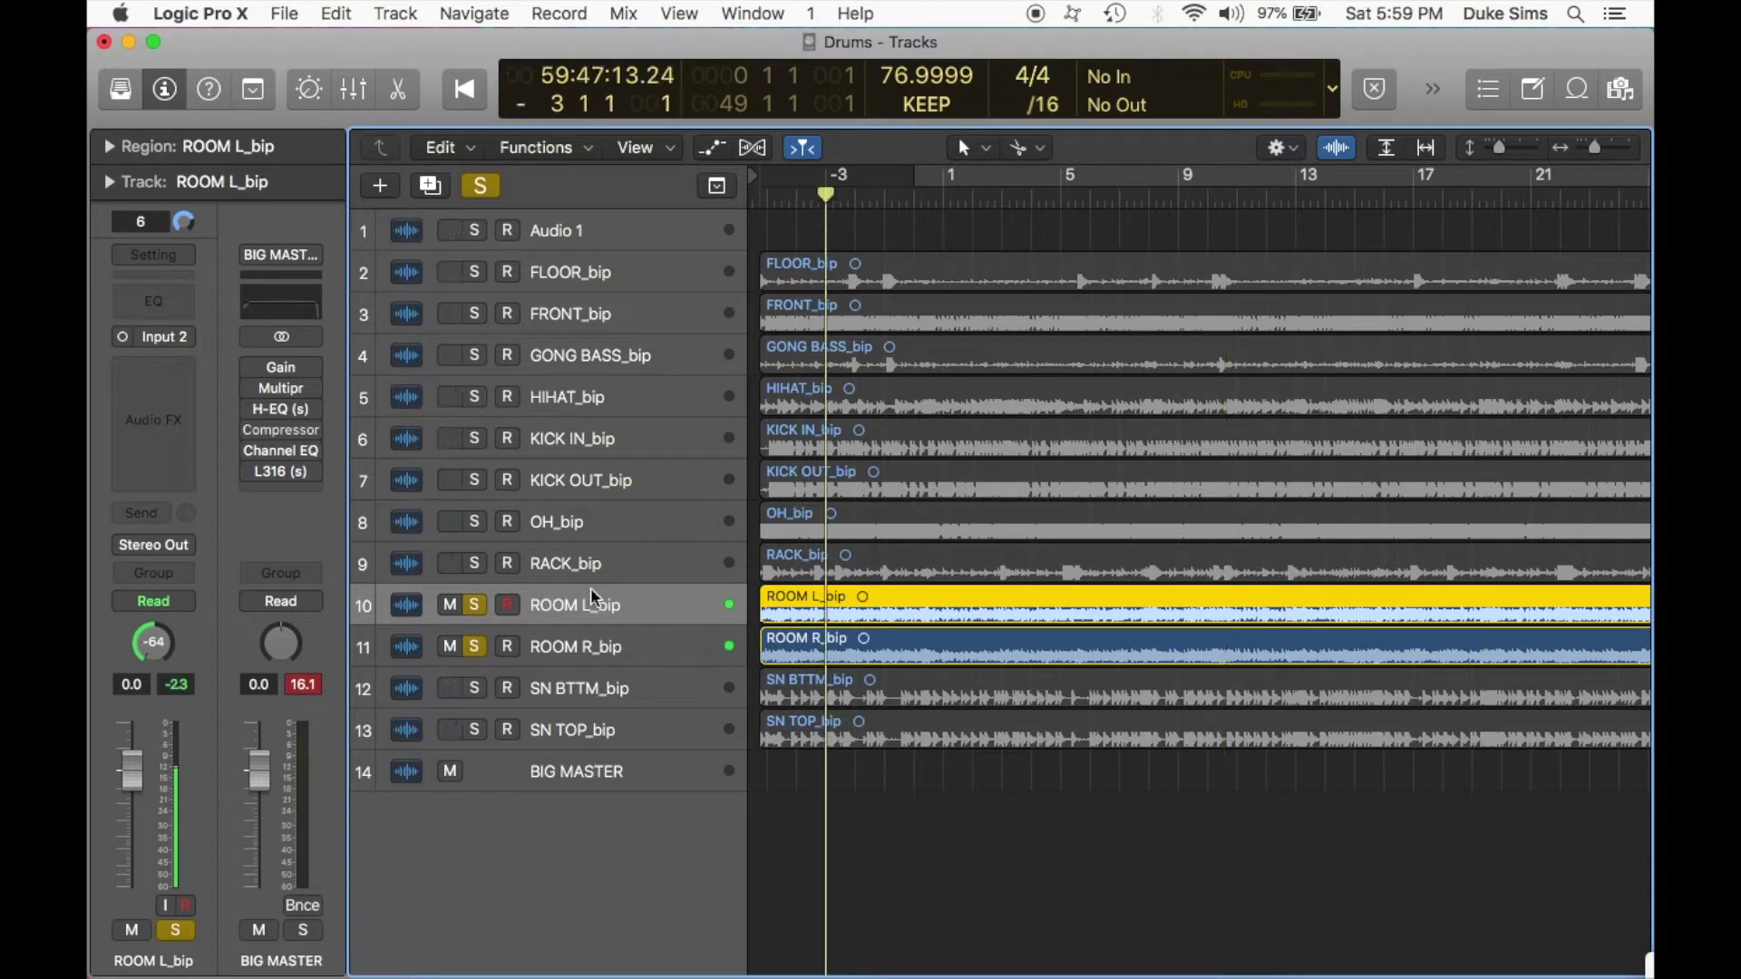
{"action": "left_click", "coordinate": [475, 646]}
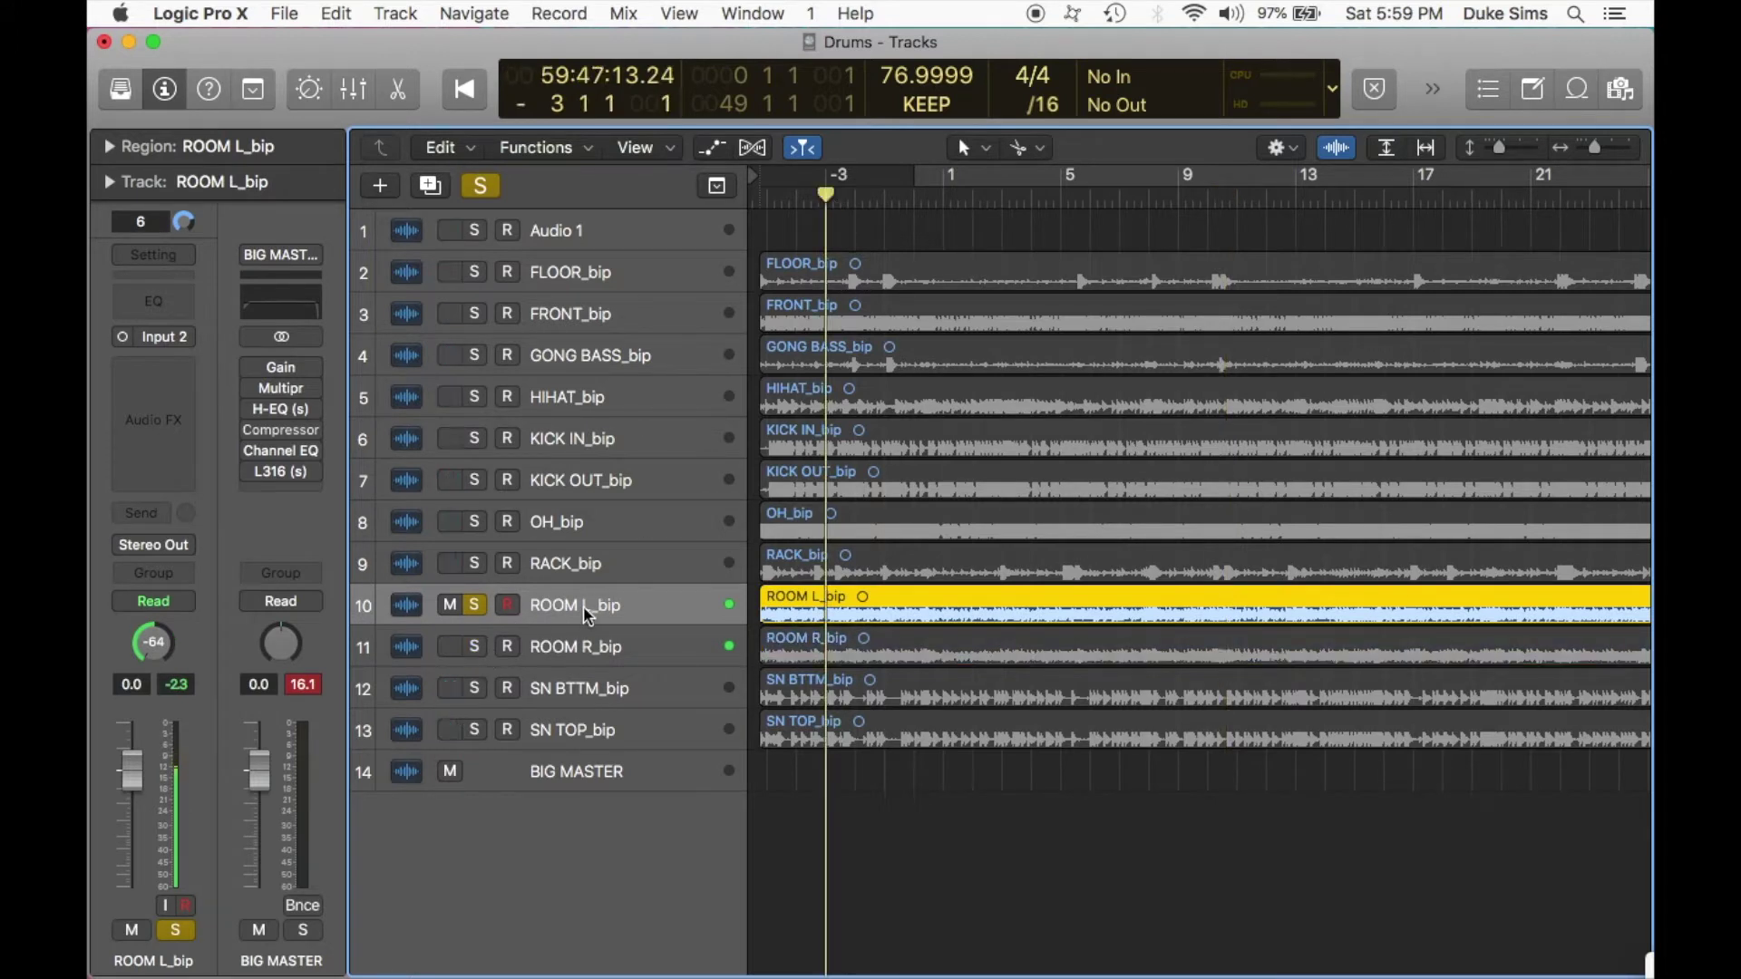
{"action": "key", "text": "space"}
{"action": "left_click", "coordinate": [170, 302]}
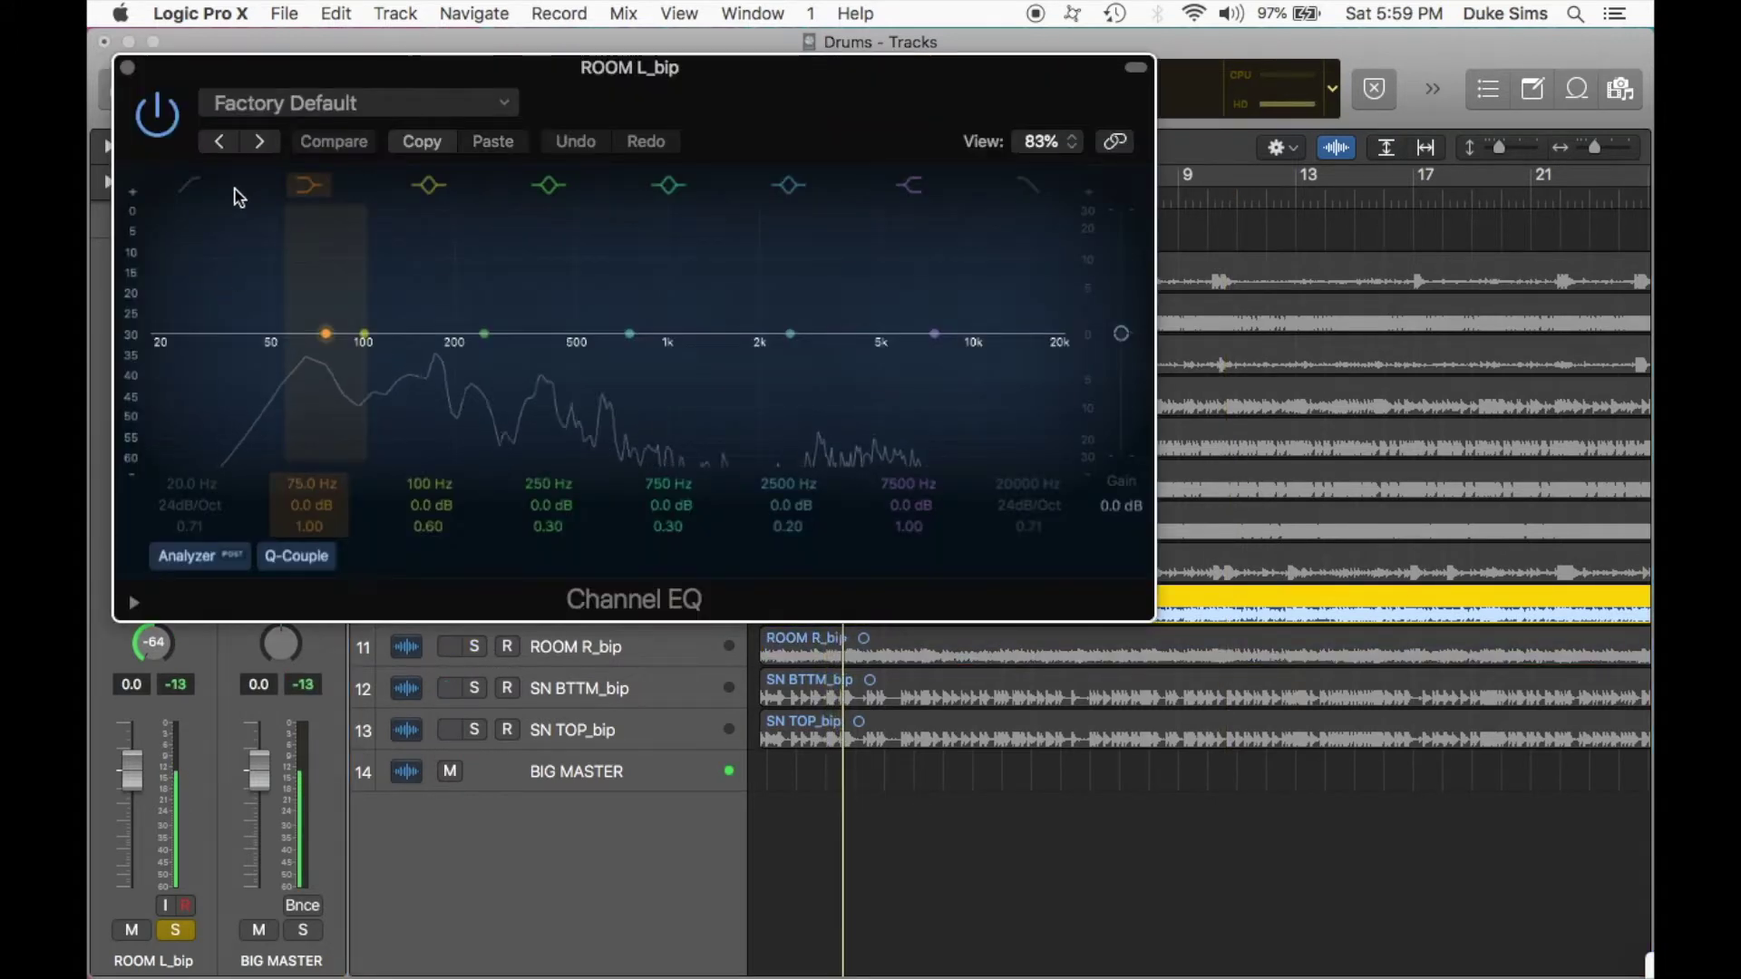
{"action": "left_click", "coordinate": [188, 185]}
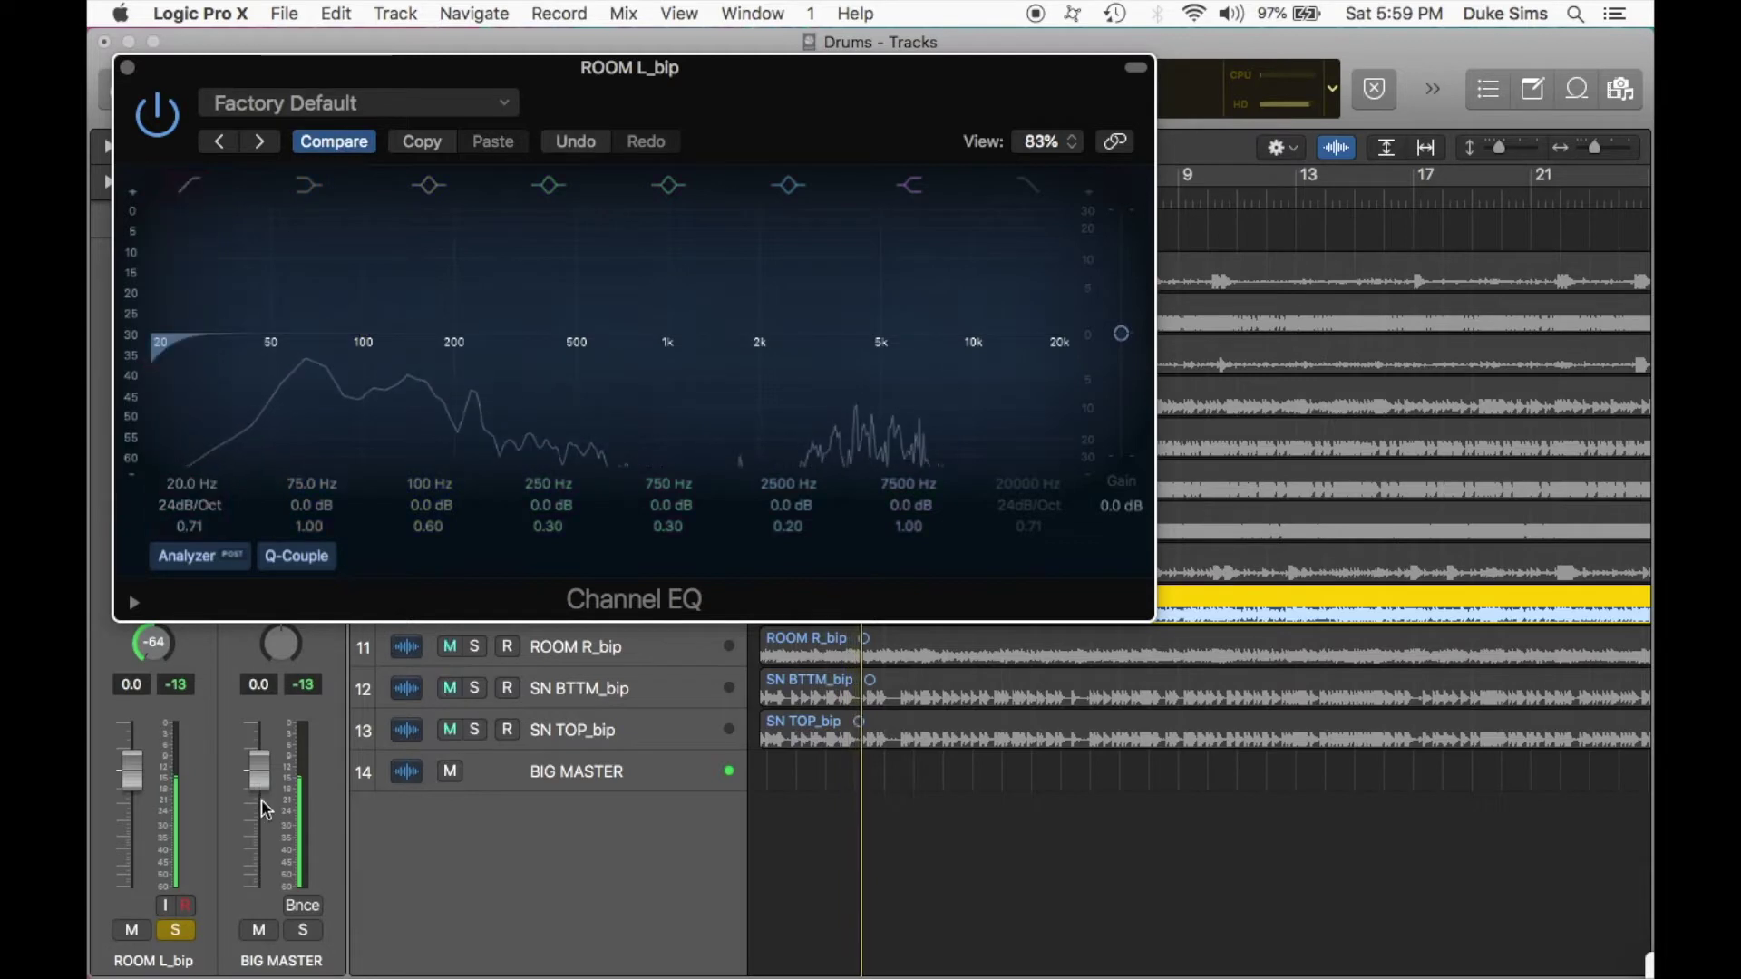
{"action": "left_click_drag", "start_coordinate": [260, 772], "coordinate": [260, 716]}
{"action": "mouse_move", "coordinate": [184, 485]}
{"action": "left_mouse_down"}
{"action": "mouse_move", "coordinate": [184, 338]}
{"action": "mouse_move", "coordinate": [188, 456]}
{"action": "left_mouse_up"}
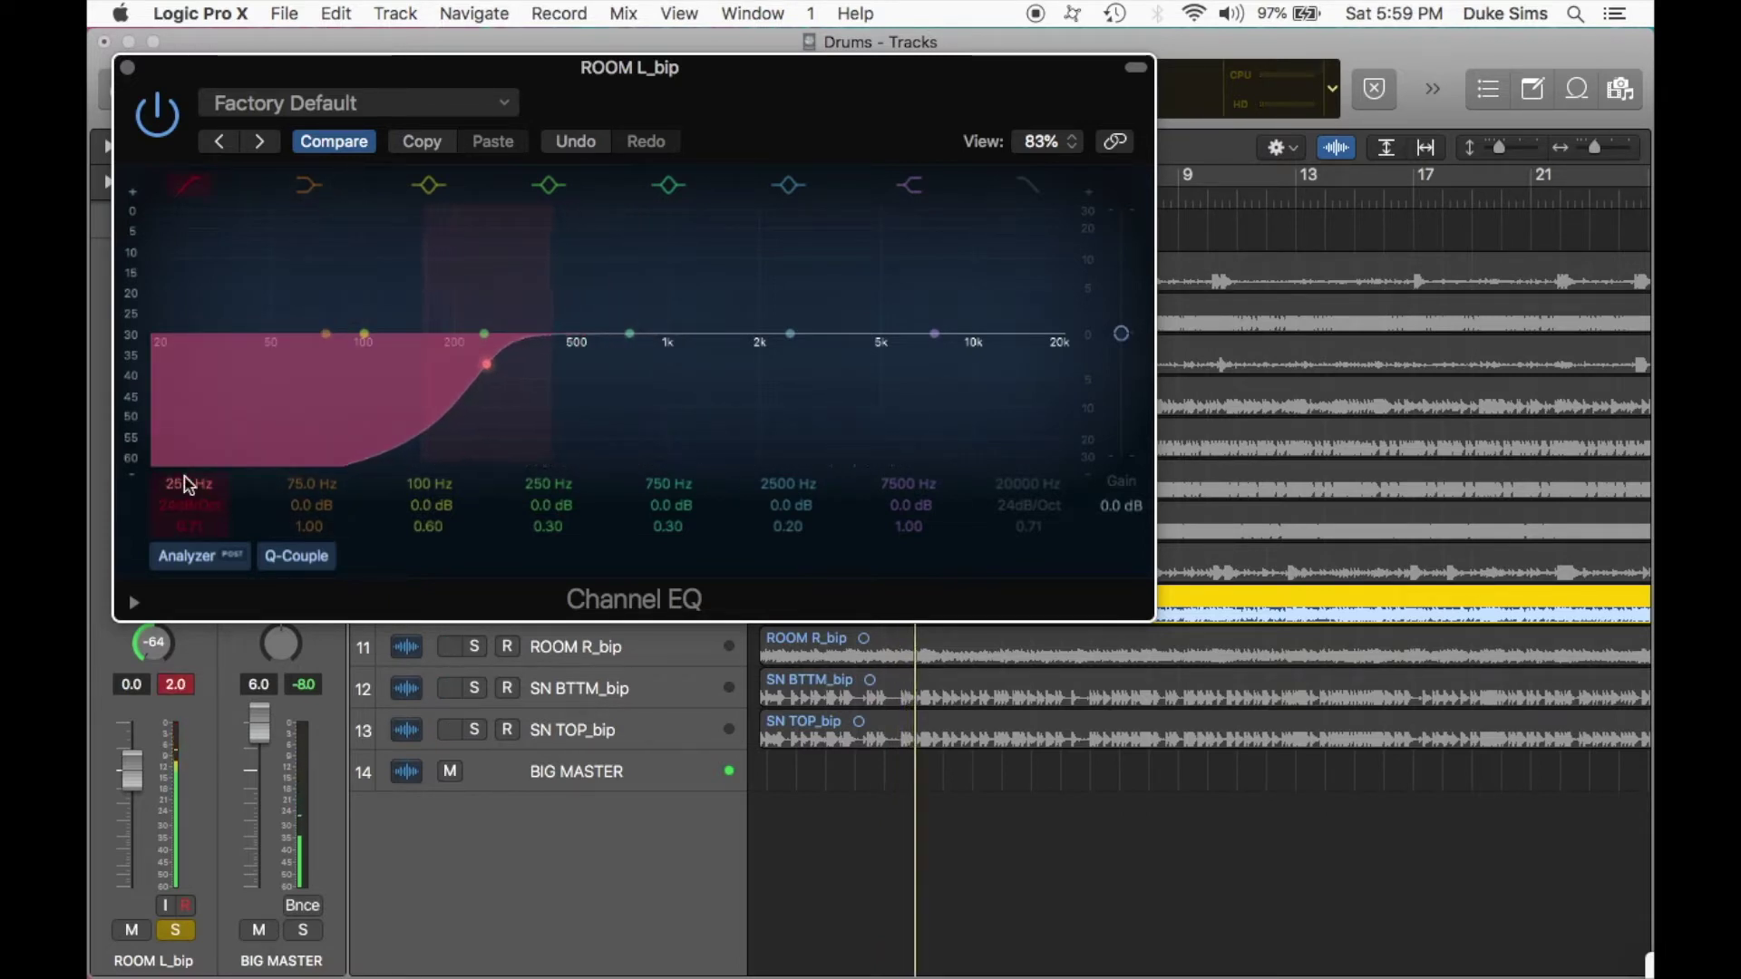
{"action": "left_click_drag", "start_coordinate": [186, 480], "coordinate": [184, 478]}
{"action": "left_click", "coordinate": [128, 68]}
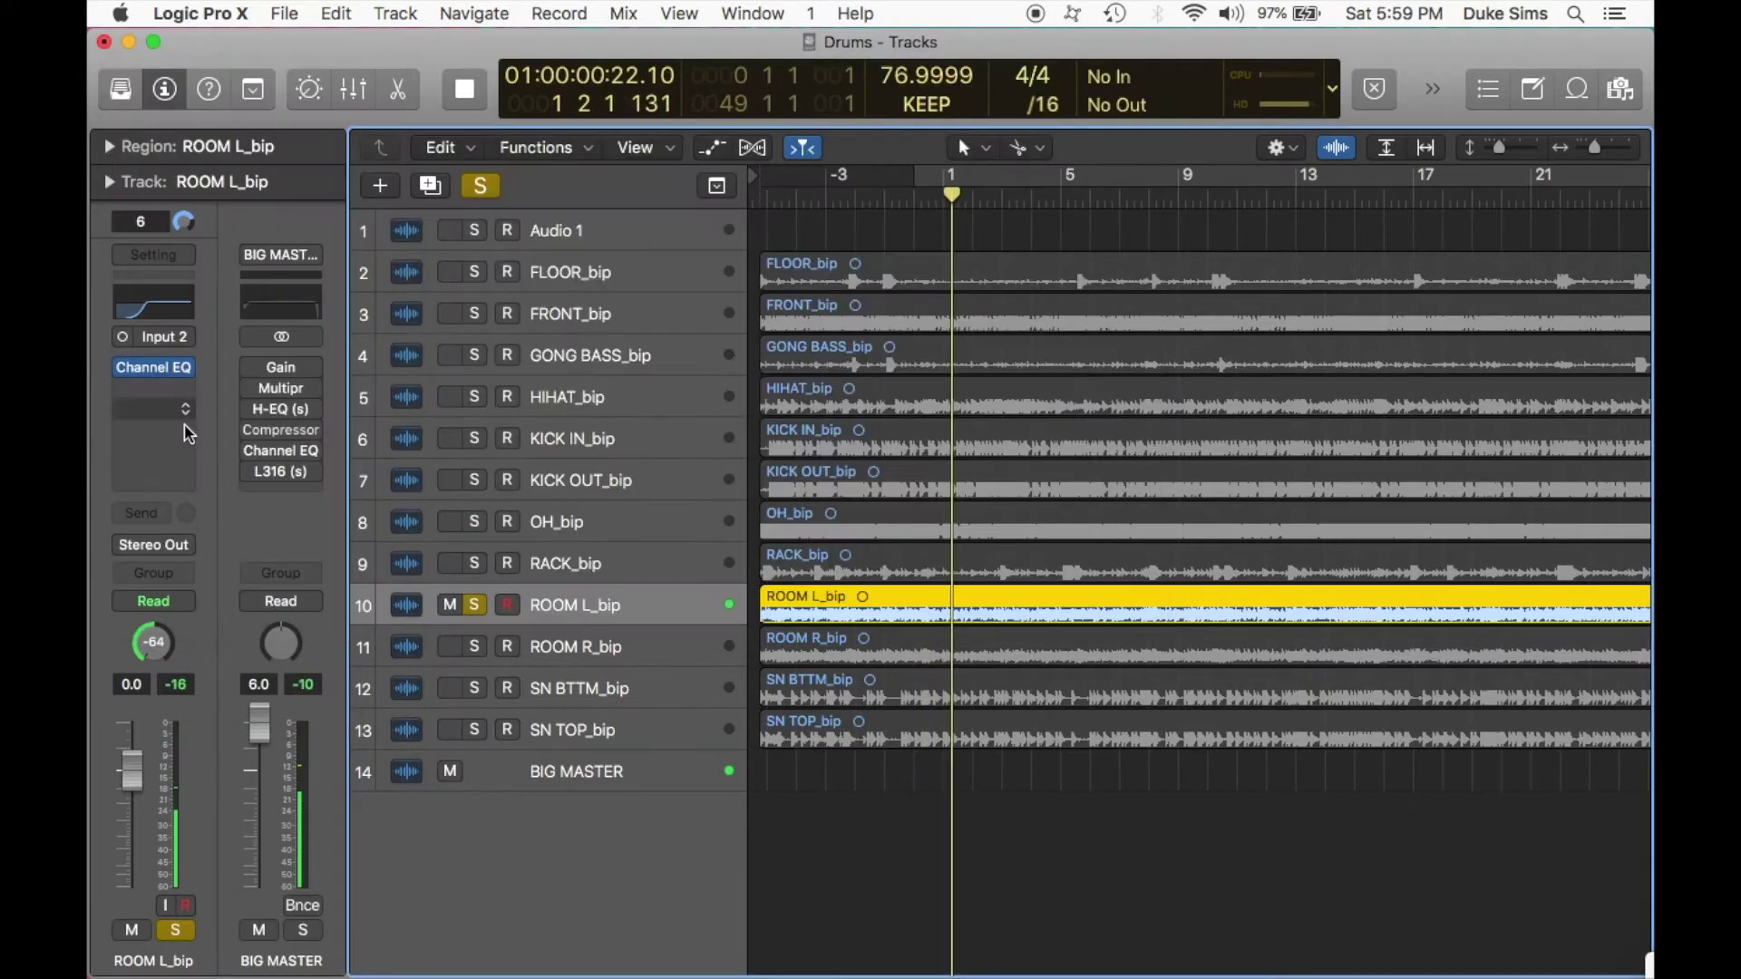
Add a Compressor to ROOM L_bip after the Channel EQ and raise its input gain.
{"action": "left_click", "coordinate": [186, 372]}
{"action": "mouse_move", "coordinate": [194, 613]}
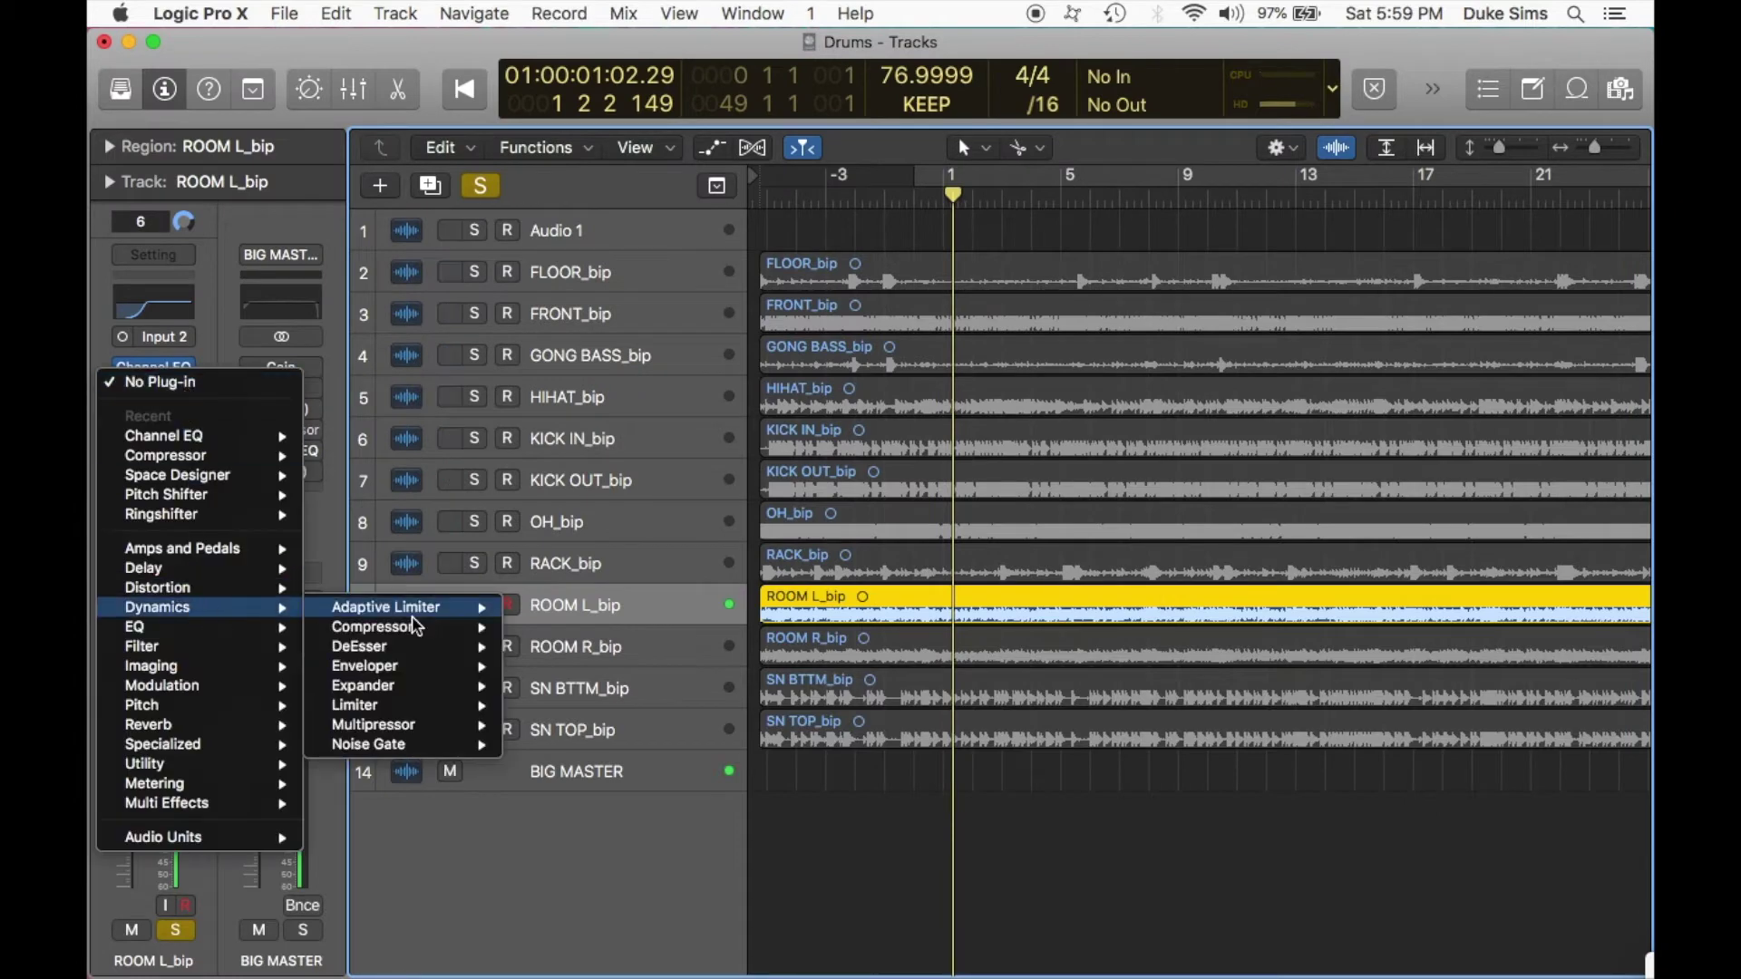
{"action": "mouse_move", "coordinate": [417, 635]}
{"action": "left_click", "coordinate": [512, 630]}
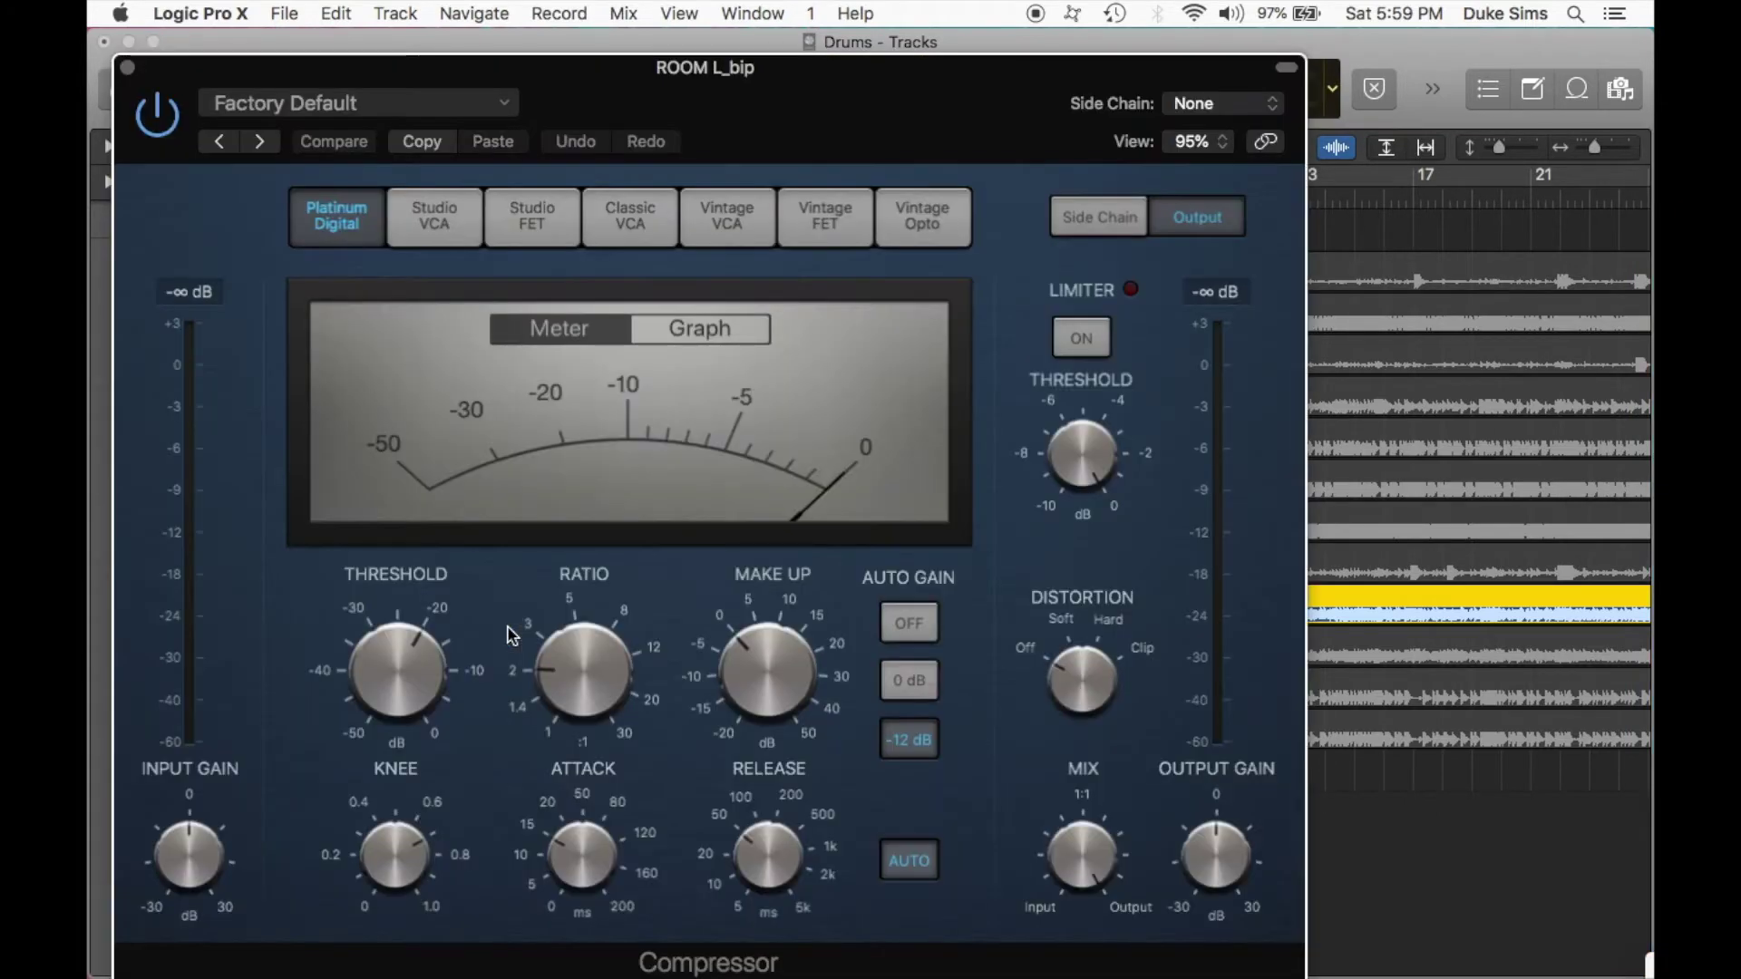
{"action": "left_click_drag", "start_coordinate": [207, 857], "coordinate": [194, 801]}
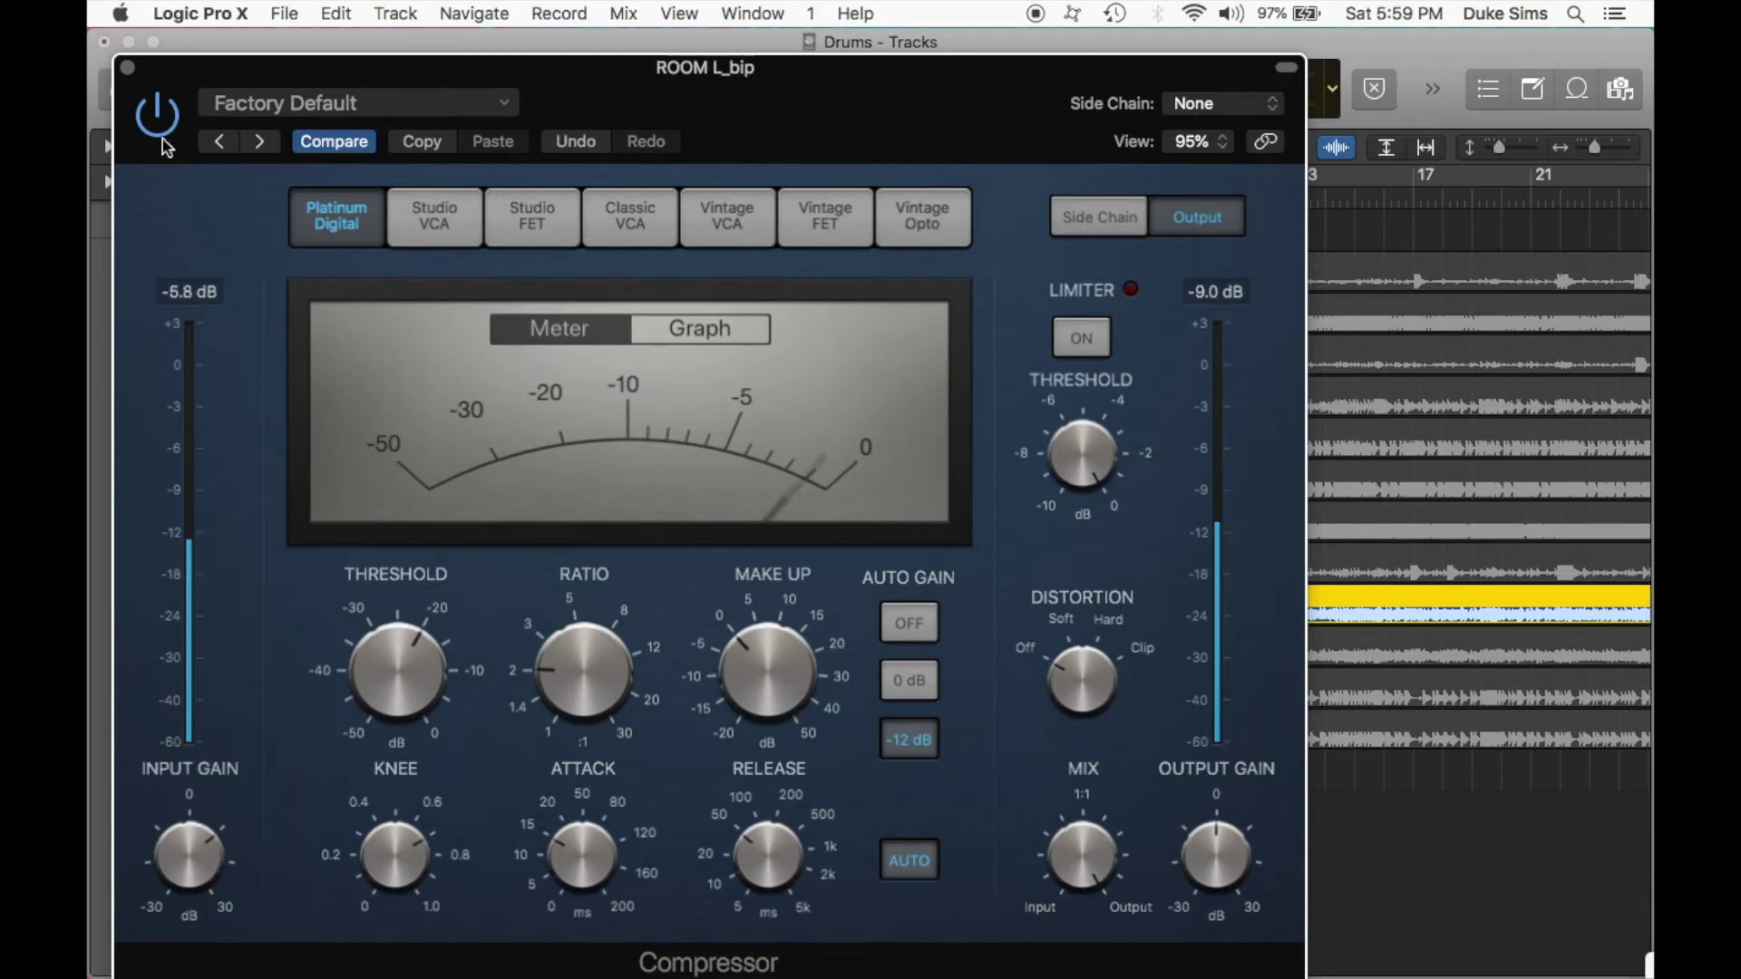
{"action": "left_click", "coordinate": [128, 67]}
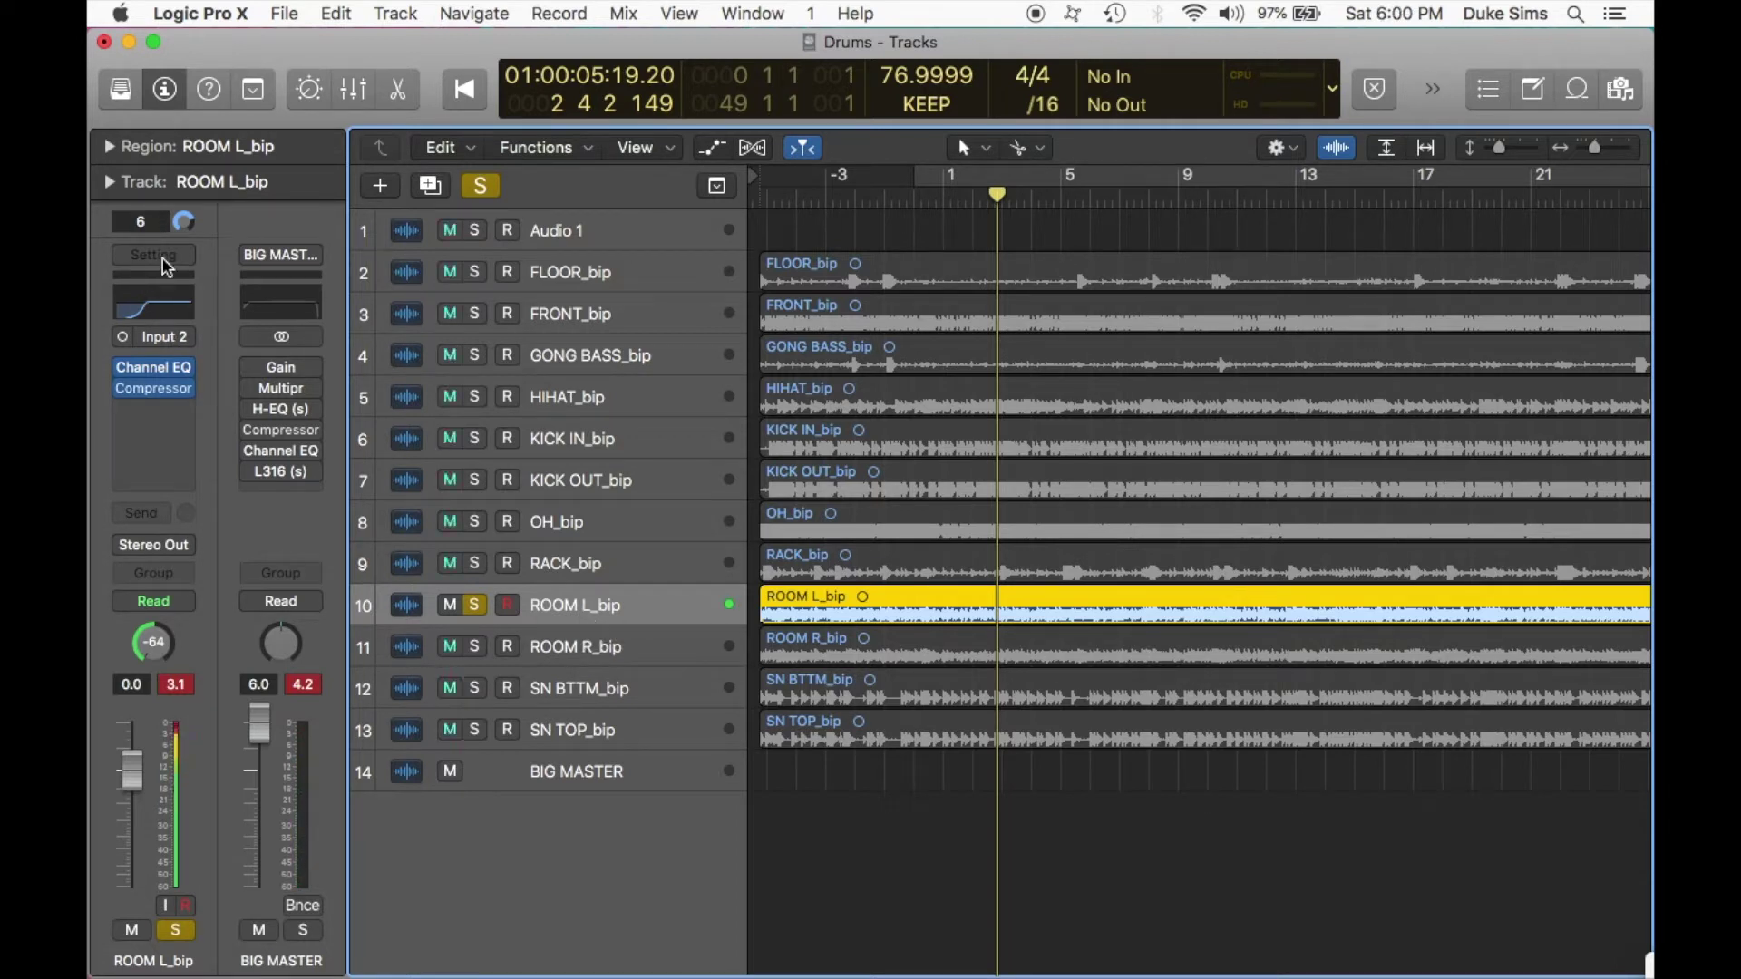
Copy ROOM L_bip's channel strip settings to ROOM R_bip, and pan ROOM R_bip back to +63.
{"action": "left_click", "coordinate": [333, 11]}
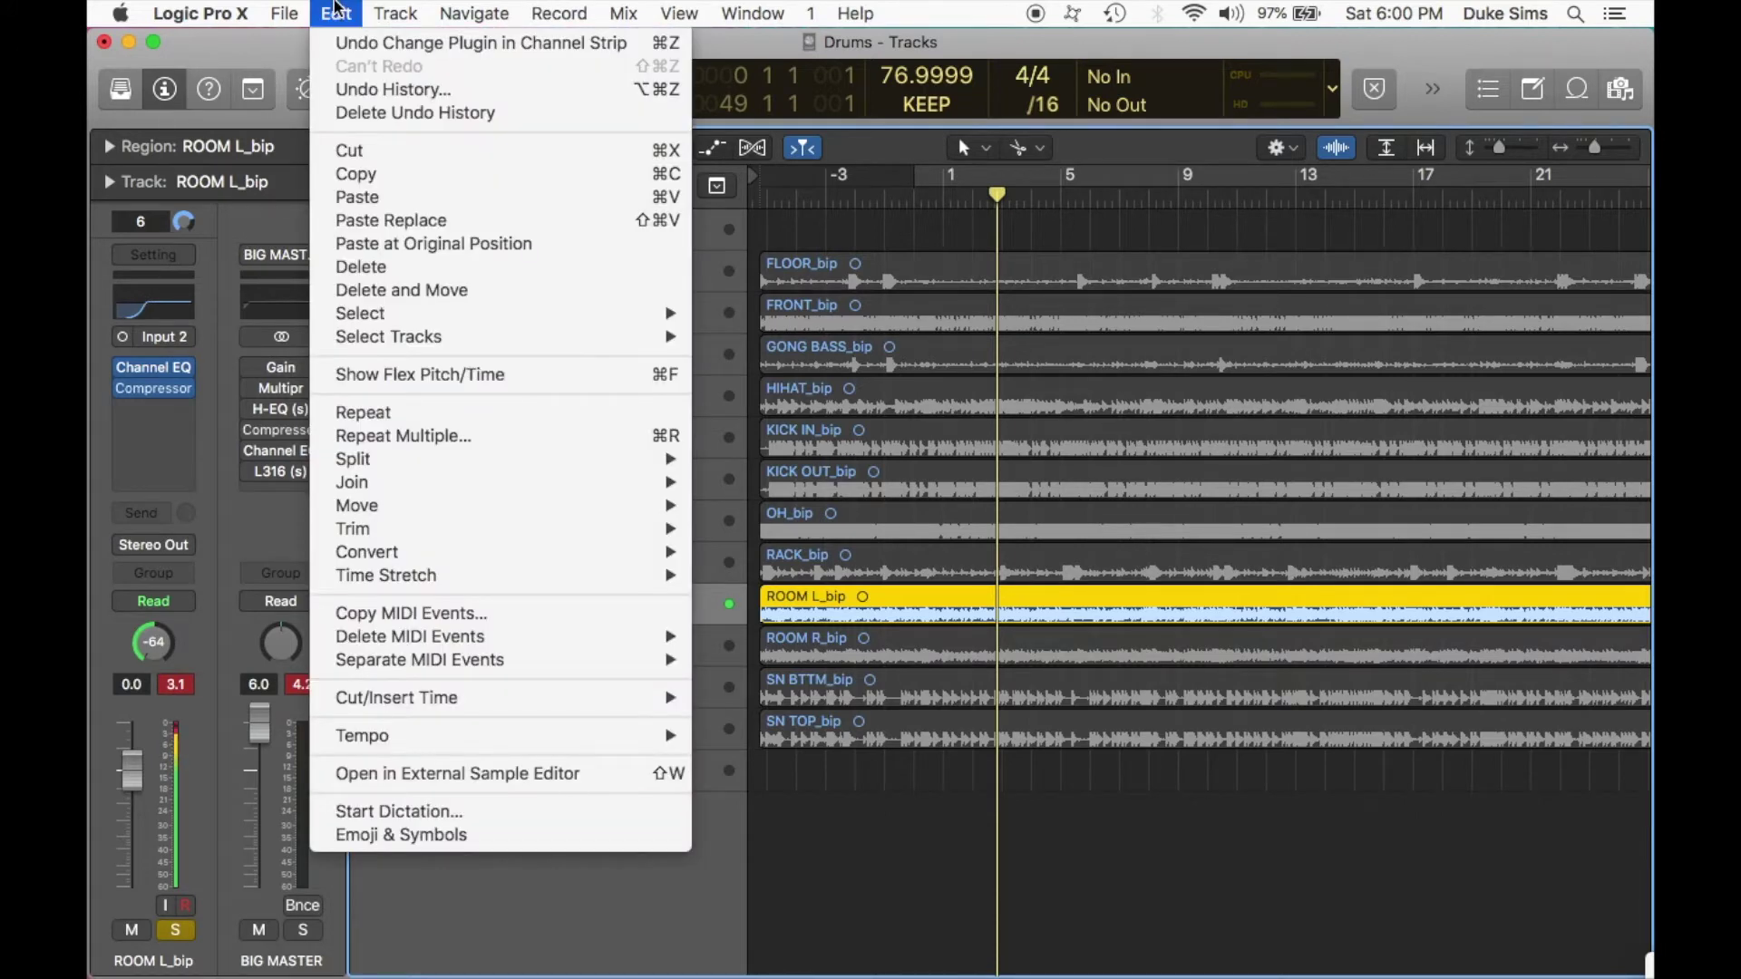
{"action": "left_click", "coordinate": [334, 11]}
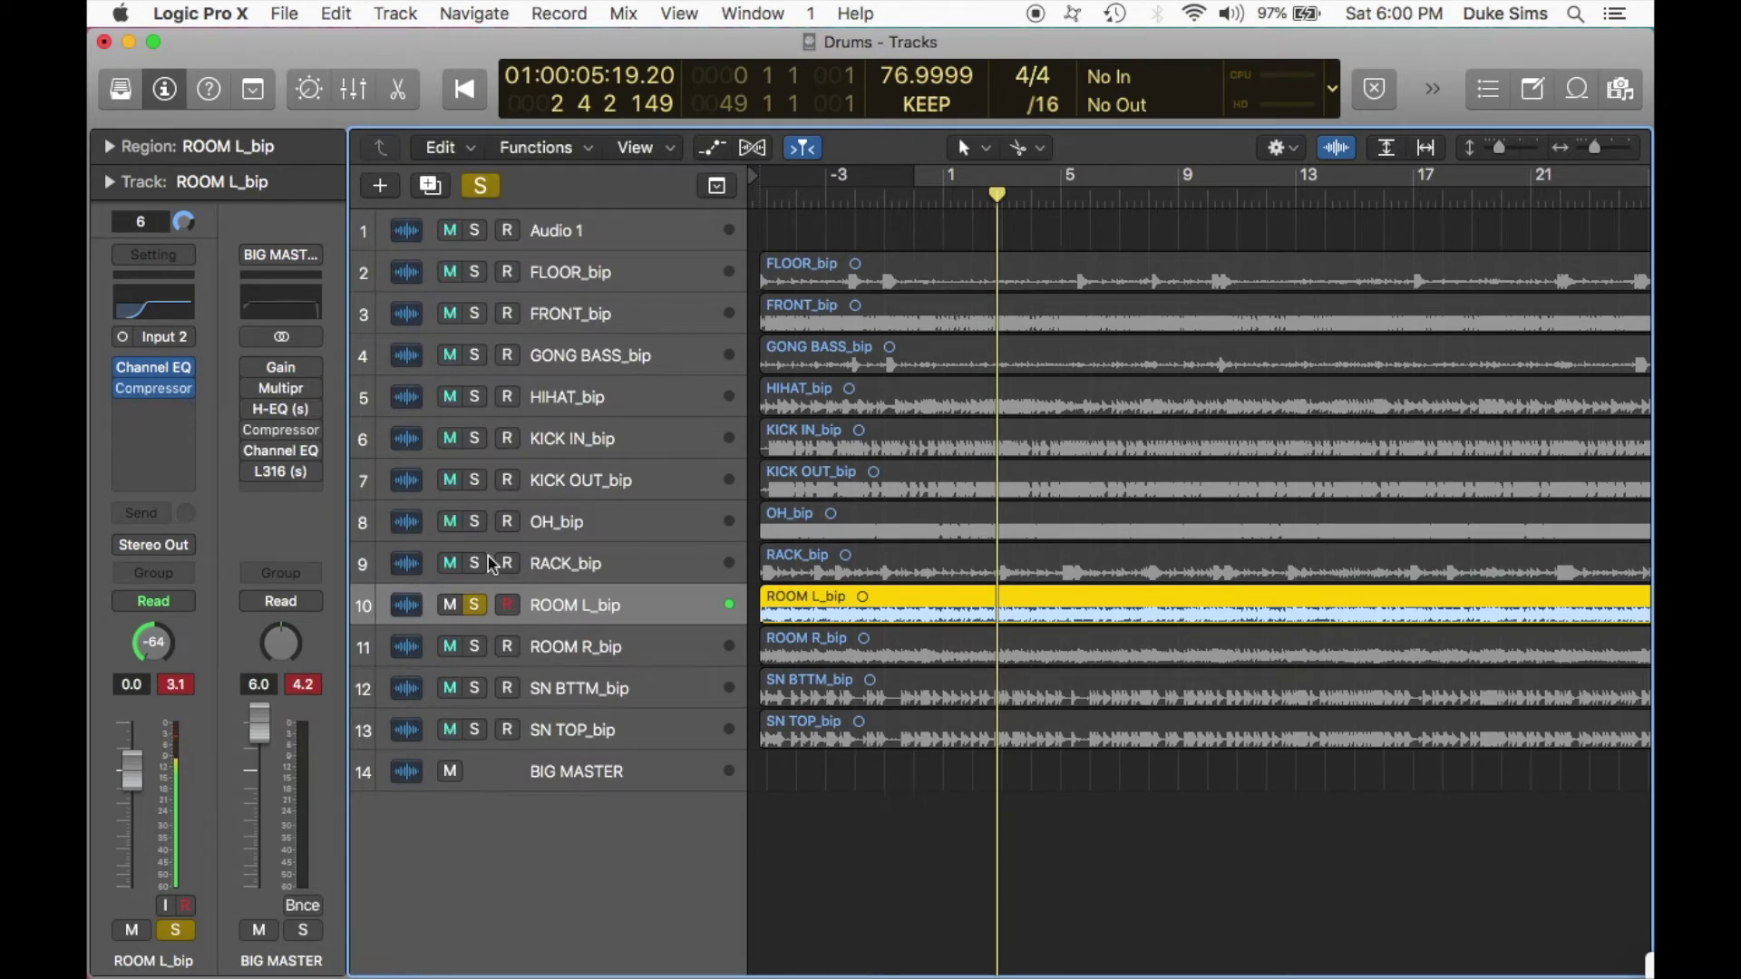
{"action": "left_click", "coordinate": [577, 651]}
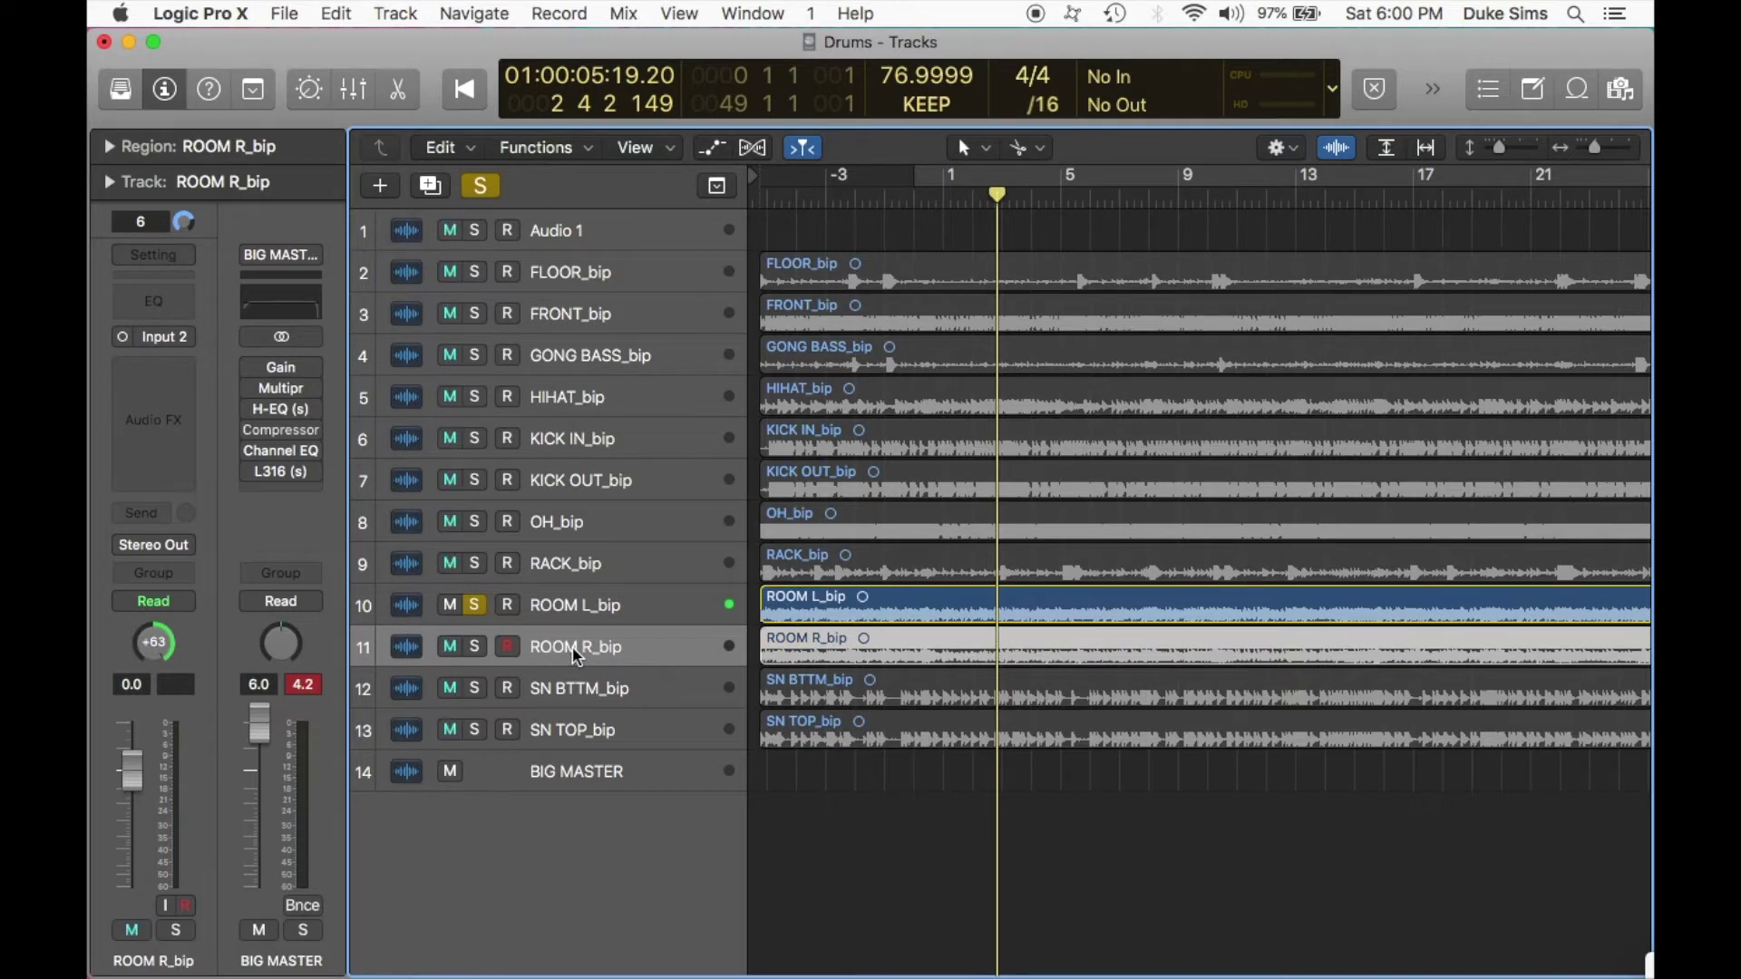
{"action": "key", "text": "alt+super+v"}
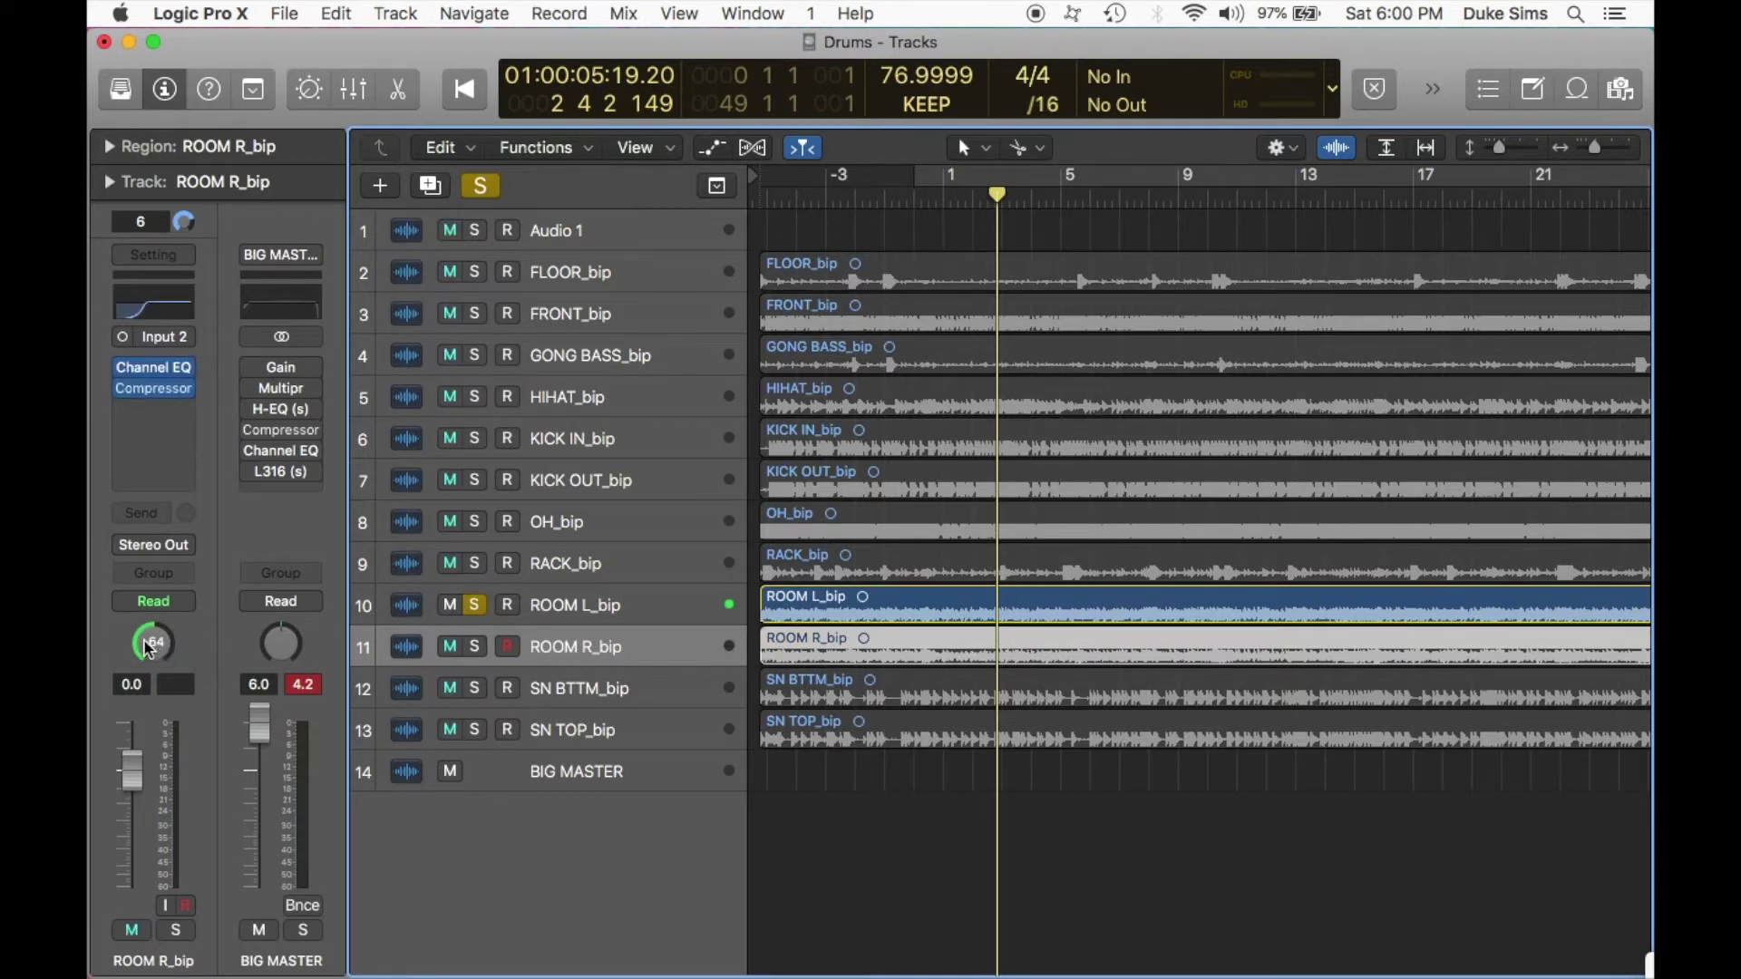
Solo ROOM R_bip together with ROOM L_bip and play both room mics briefly.
{"action": "left_click", "coordinate": [580, 603]}
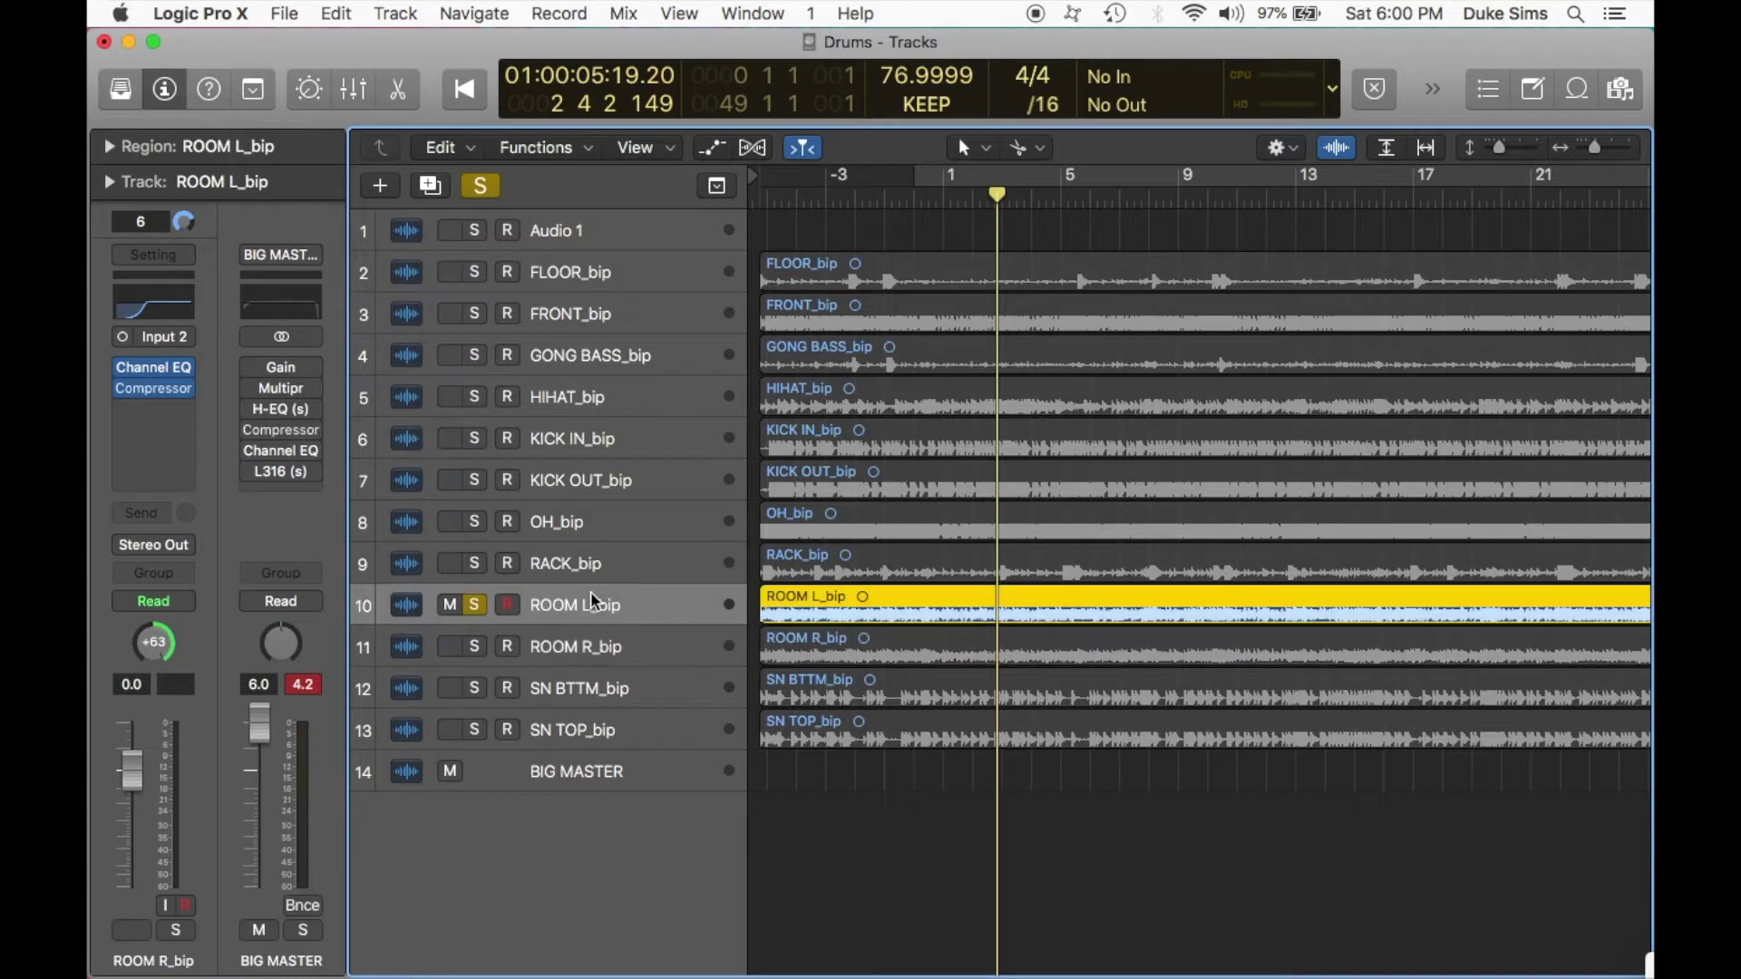
{"action": "left_click", "coordinate": [473, 644]}
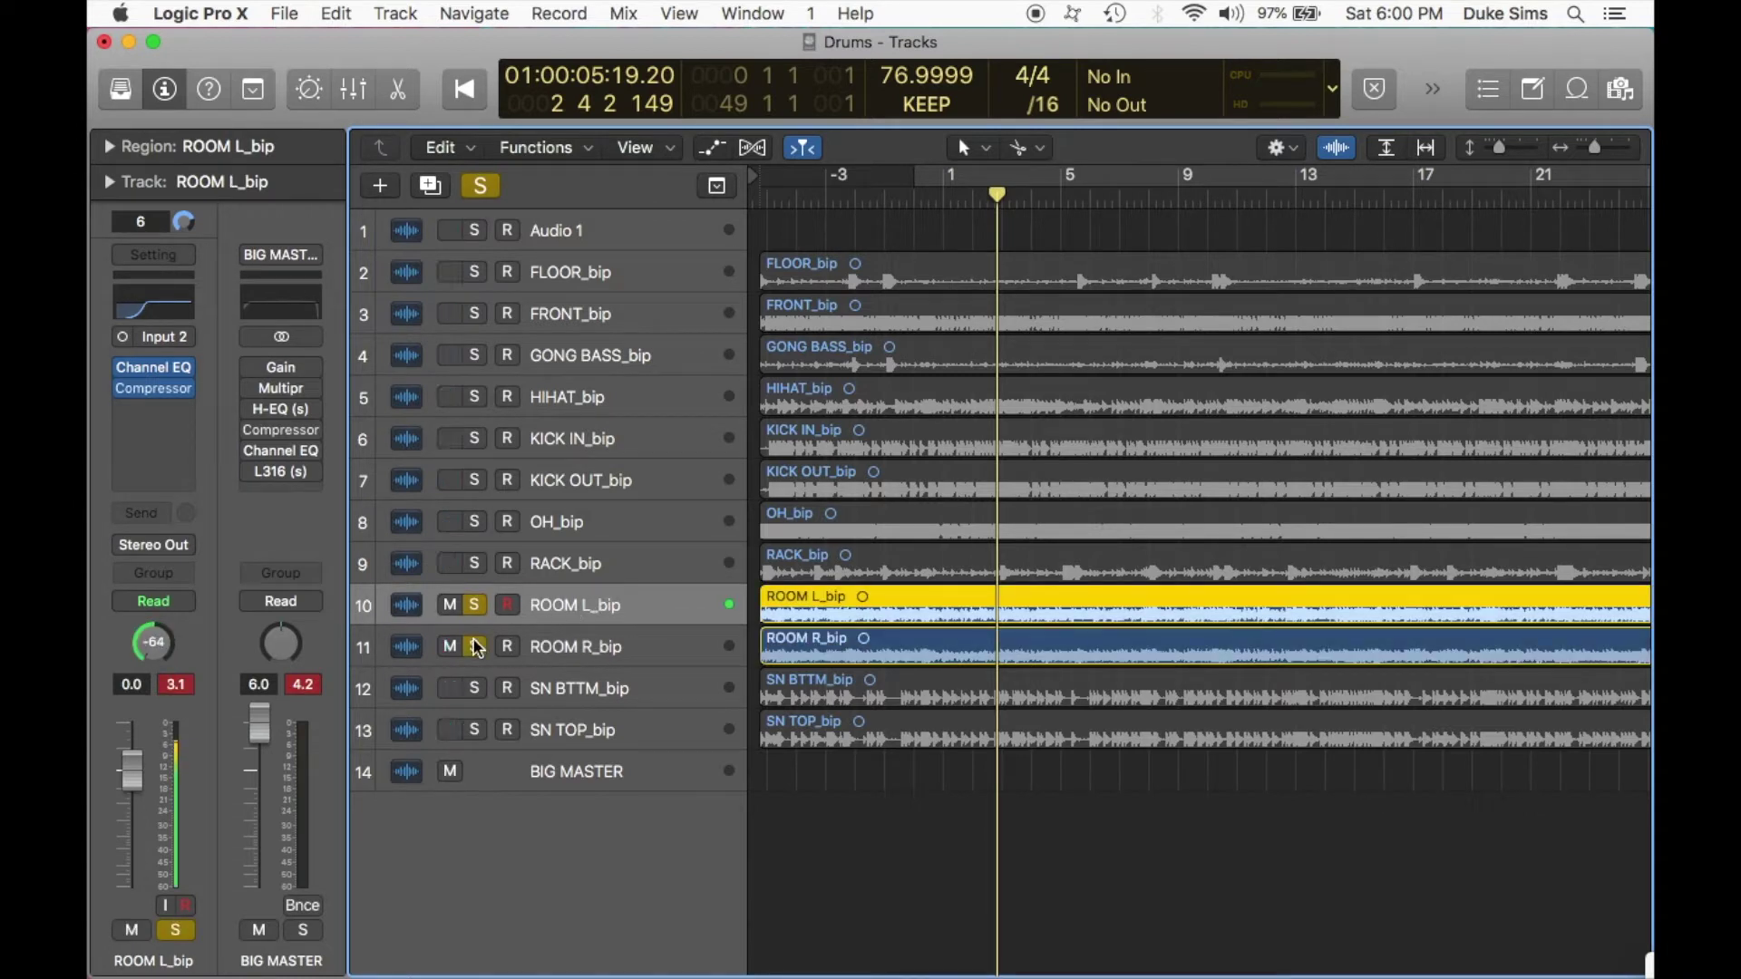
{"action": "key", "text": "space"}
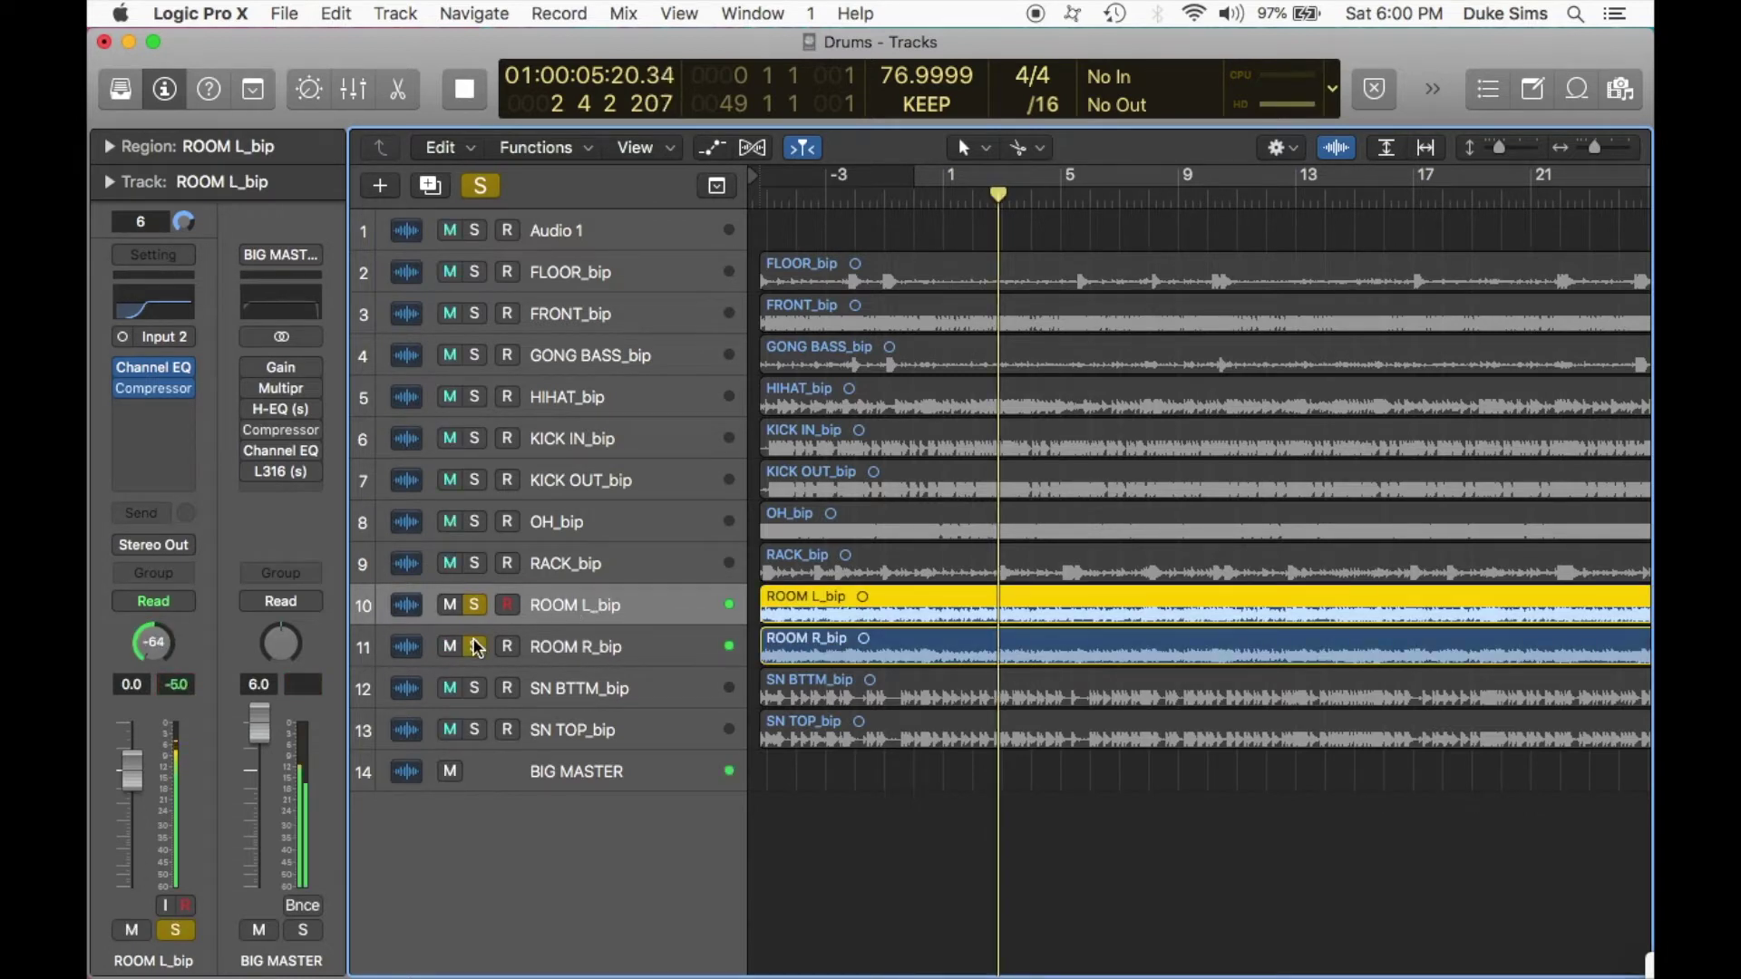
{"action": "left_click", "coordinate": [579, 638]}
{"action": "key", "text": "space"}
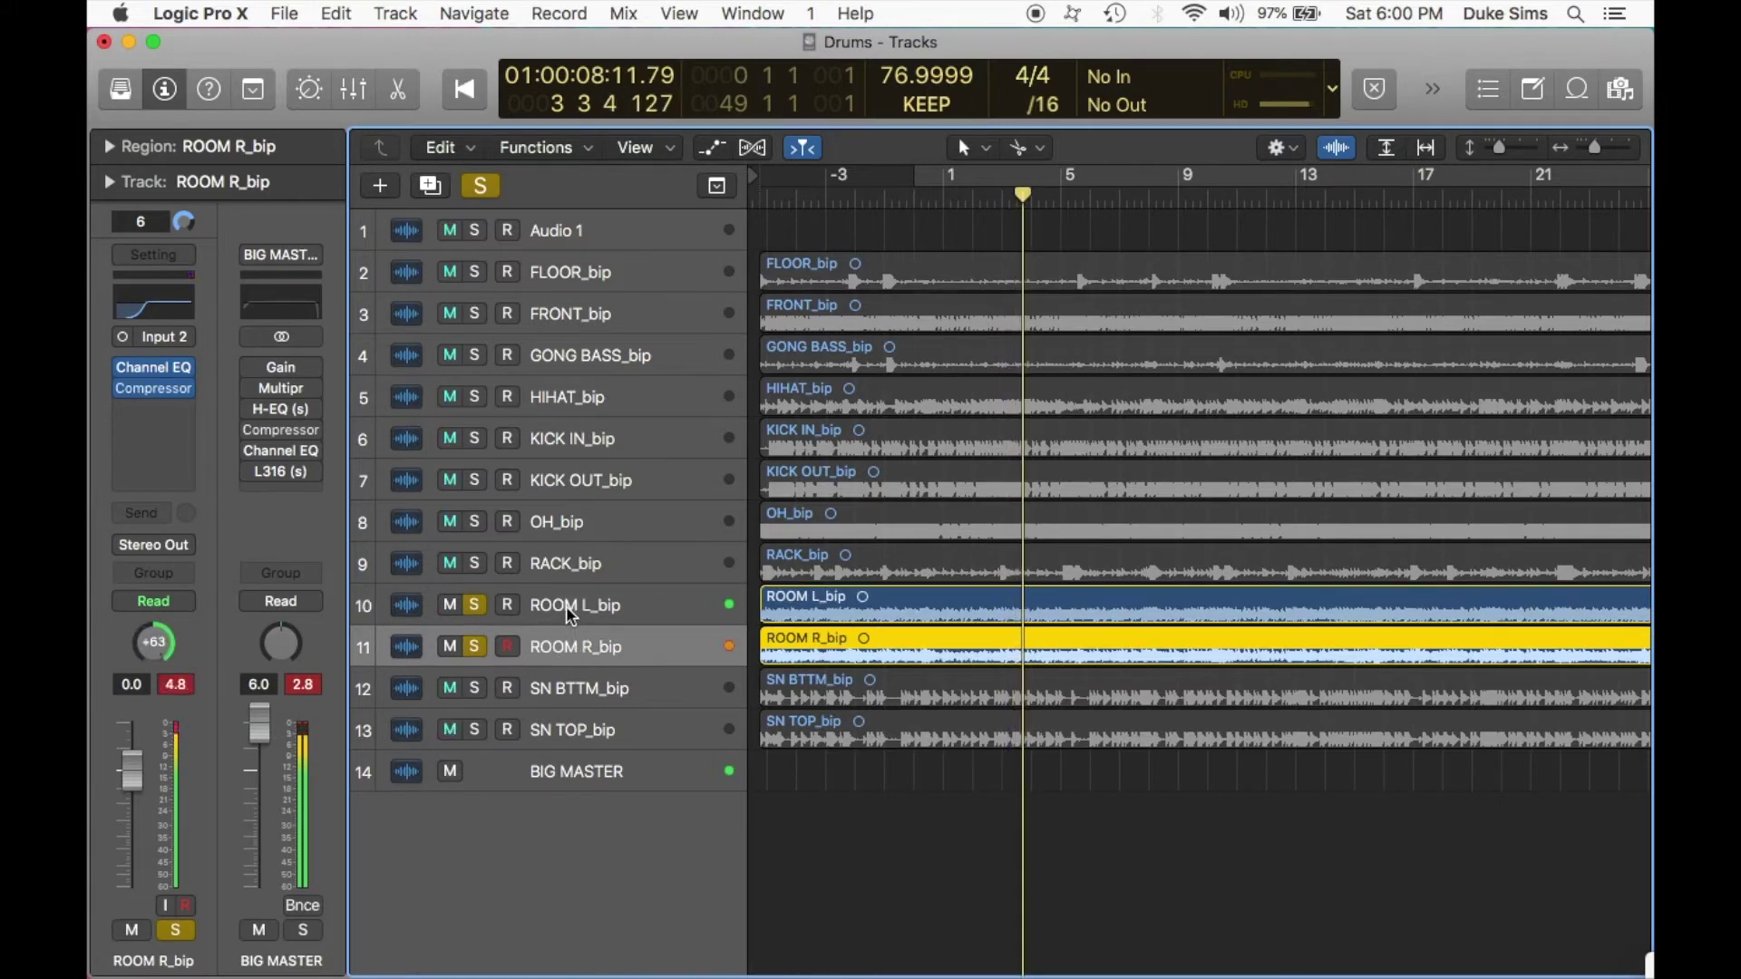
Select both room tracks and lower their faders together to -8.2 dB in the mixer during playback.
{"action": "left_click", "coordinate": [564, 609], "text": "shift"}
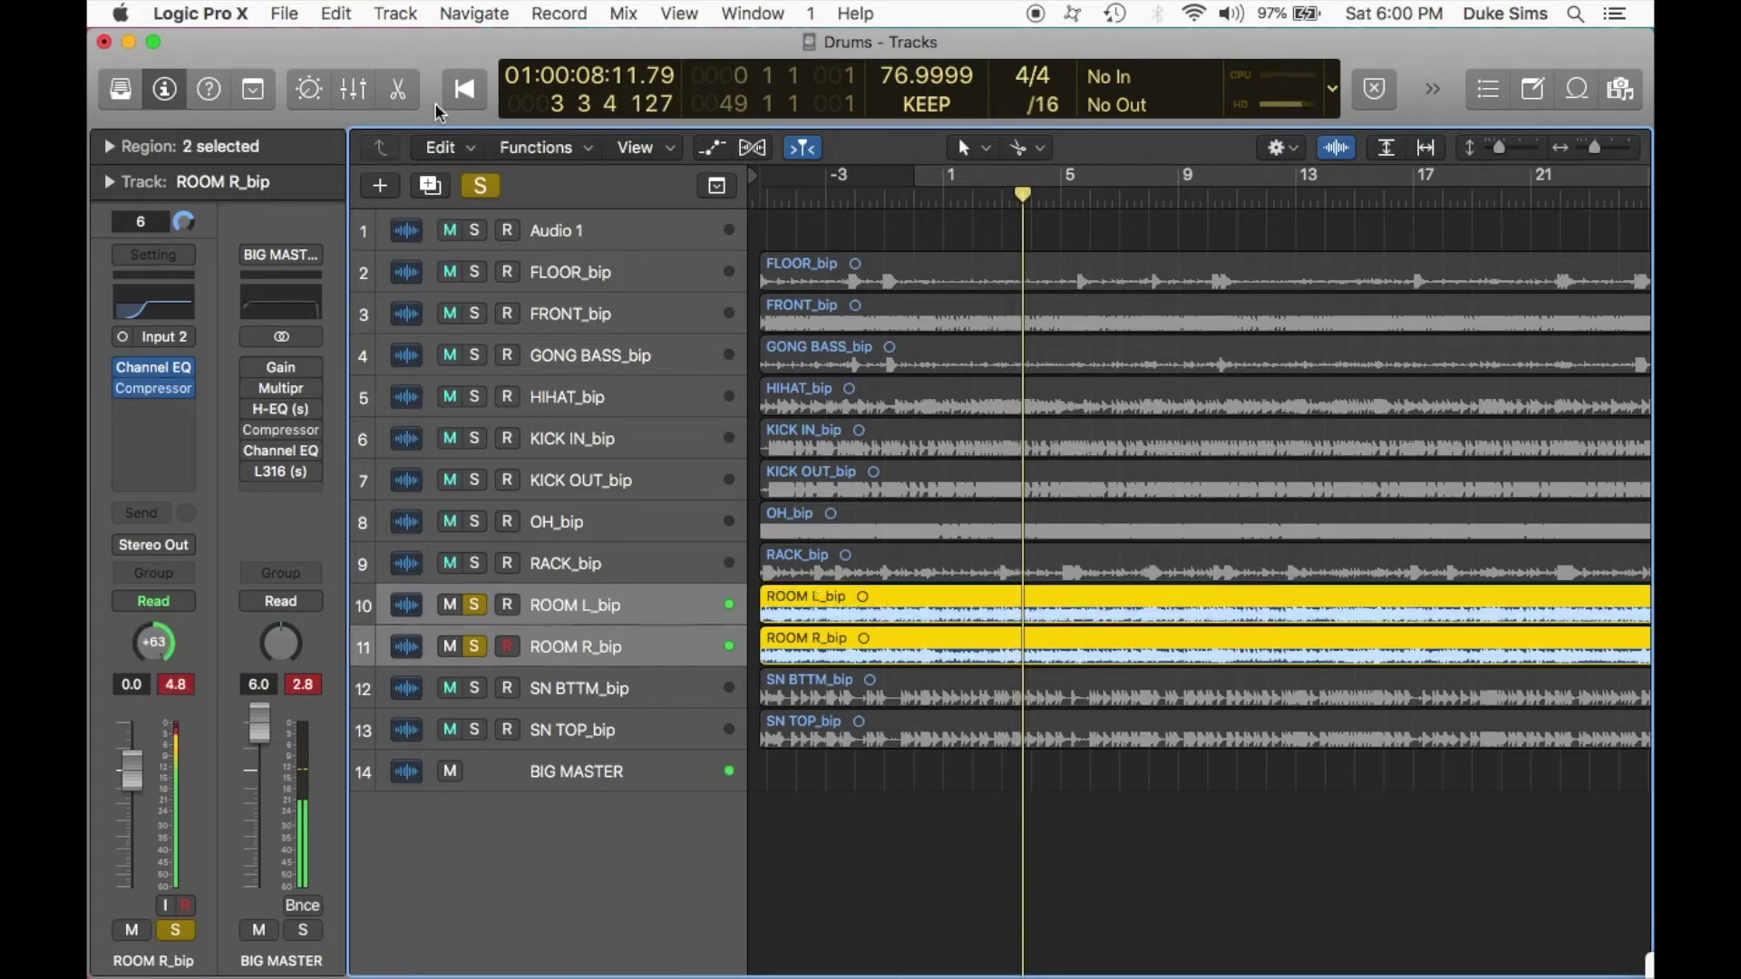
{"action": "left_click", "coordinate": [354, 89]}
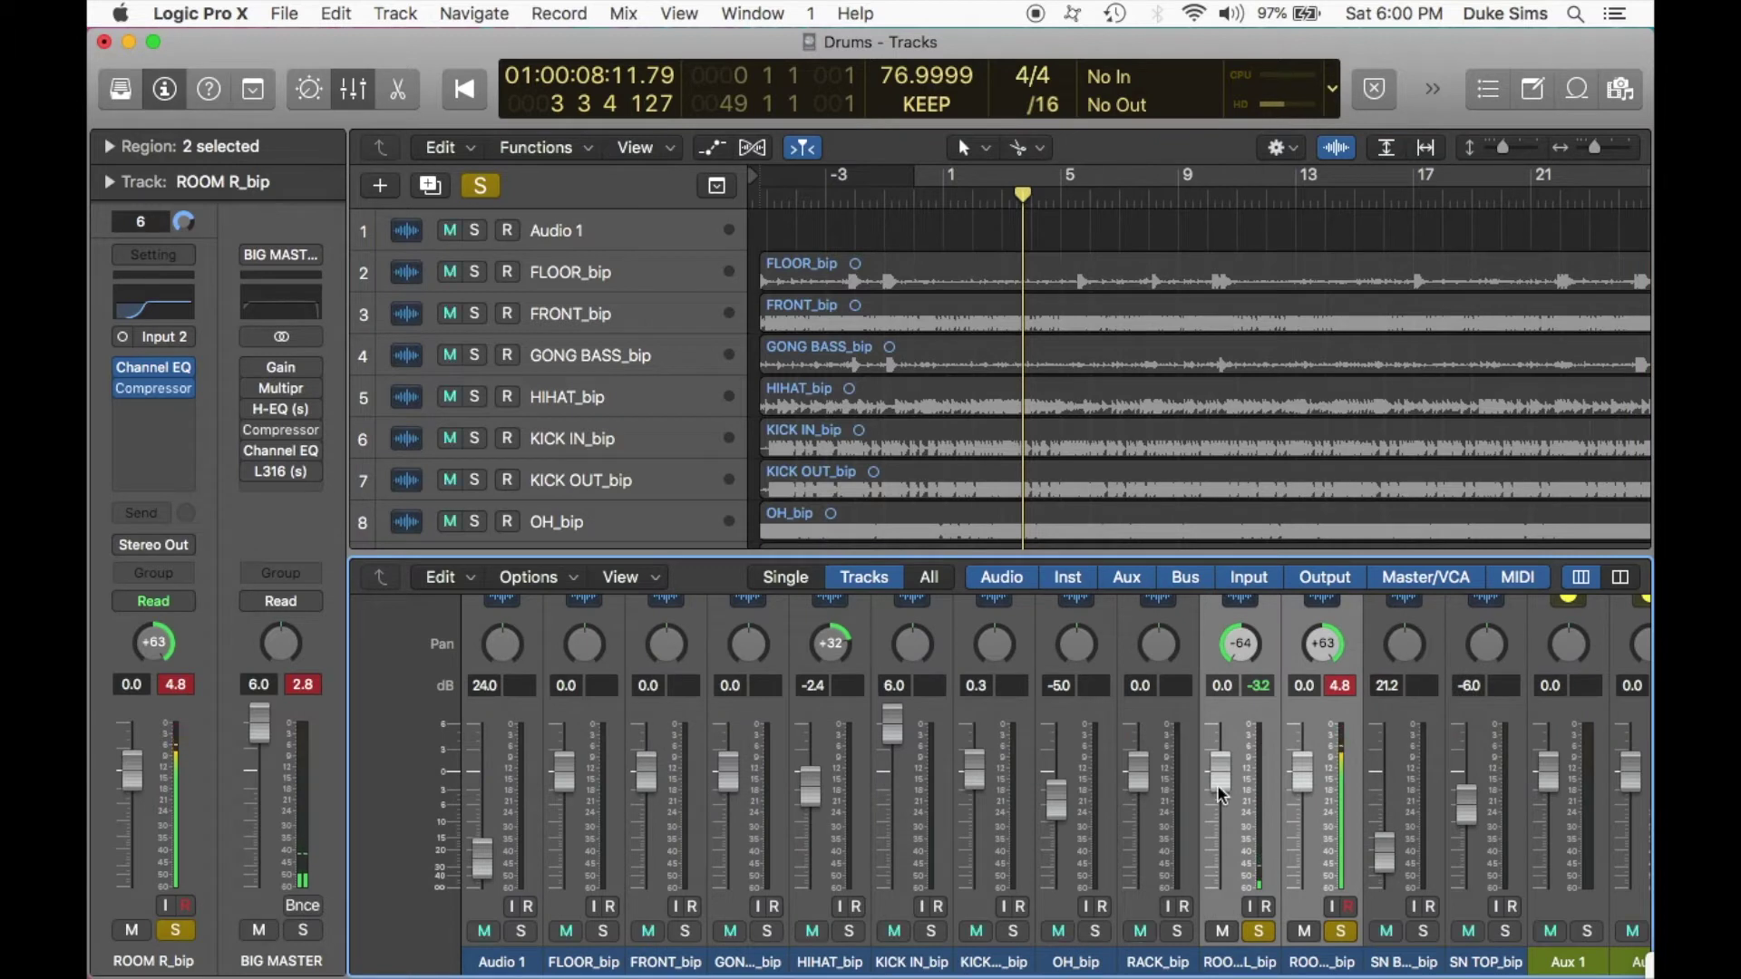
{"action": "key", "text": "space"}
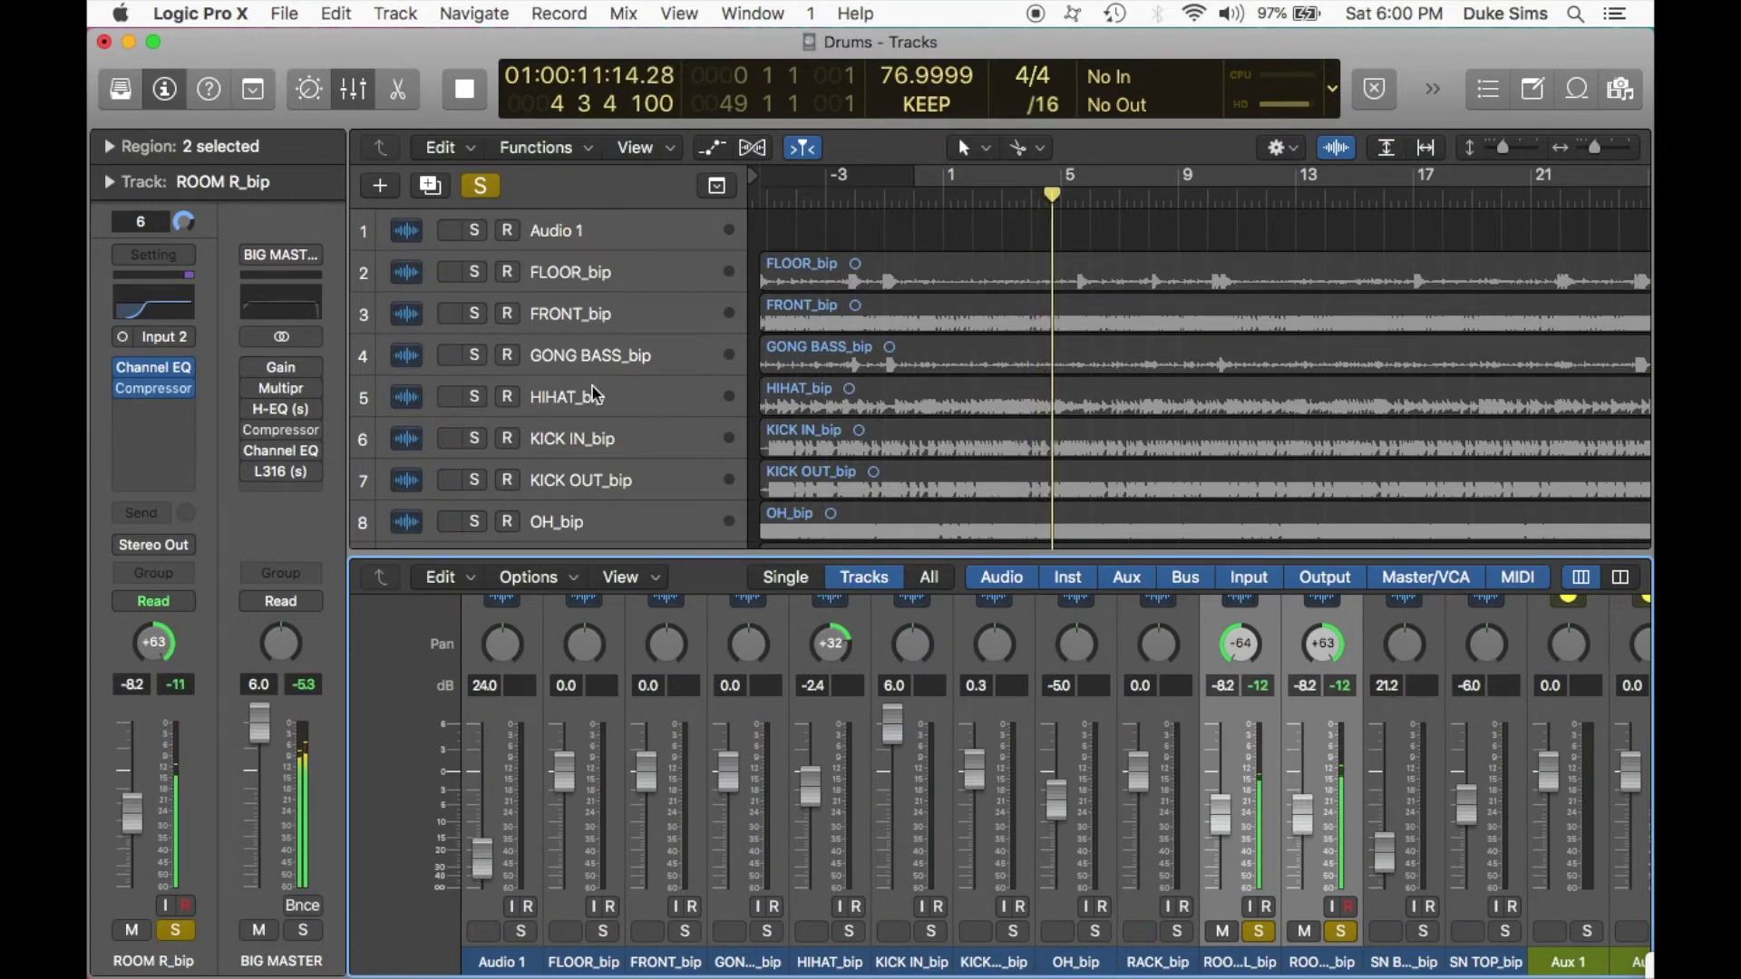
Add KICK IN_bip, KICK OUT_bip, OH_bip, SN BTTM_bip, SN TOP_bip and HIHAT_bip to the soloed room tracks.
{"action": "scroll", "coordinate": [596, 393], "scroll_direction": "down", "scroll_amount": 1}
{"action": "left_click_drag", "start_coordinate": [475, 416], "coordinate": [474, 458]}
{"action": "scroll", "coordinate": [476, 453], "scroll_direction": "down", "scroll_amount": 3}
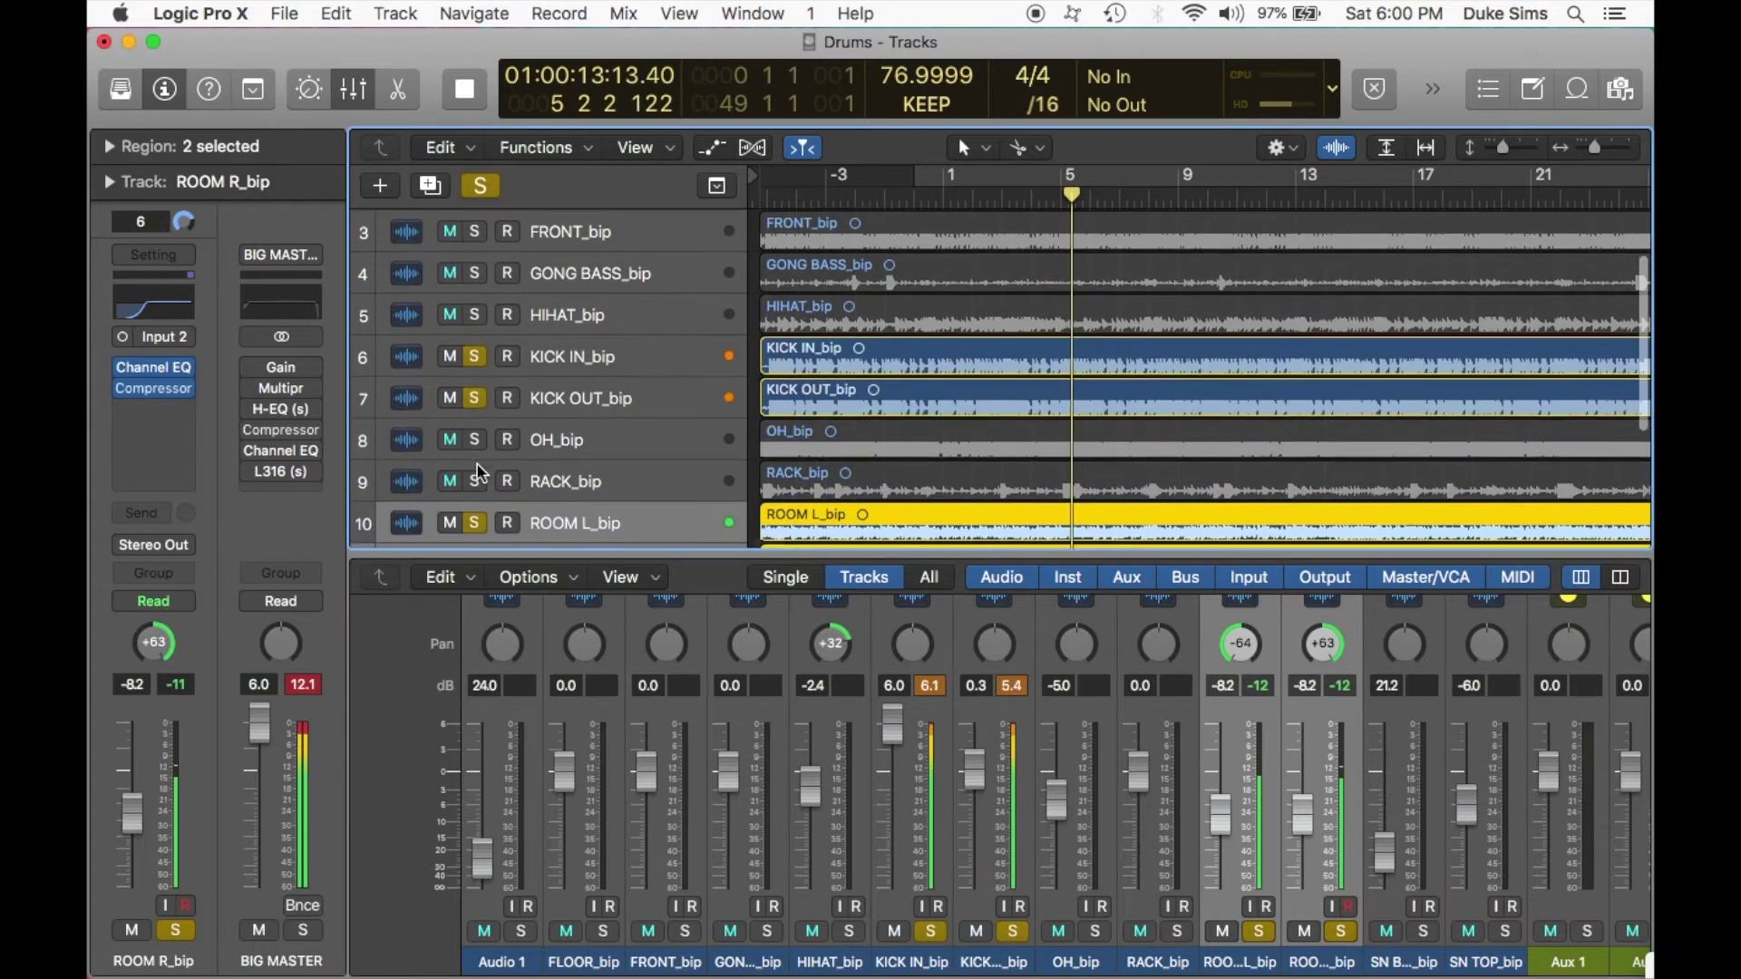
{"action": "left_click", "coordinate": [475, 440]}
{"action": "scroll", "coordinate": [476, 449], "scroll_direction": "down", "scroll_amount": 5}
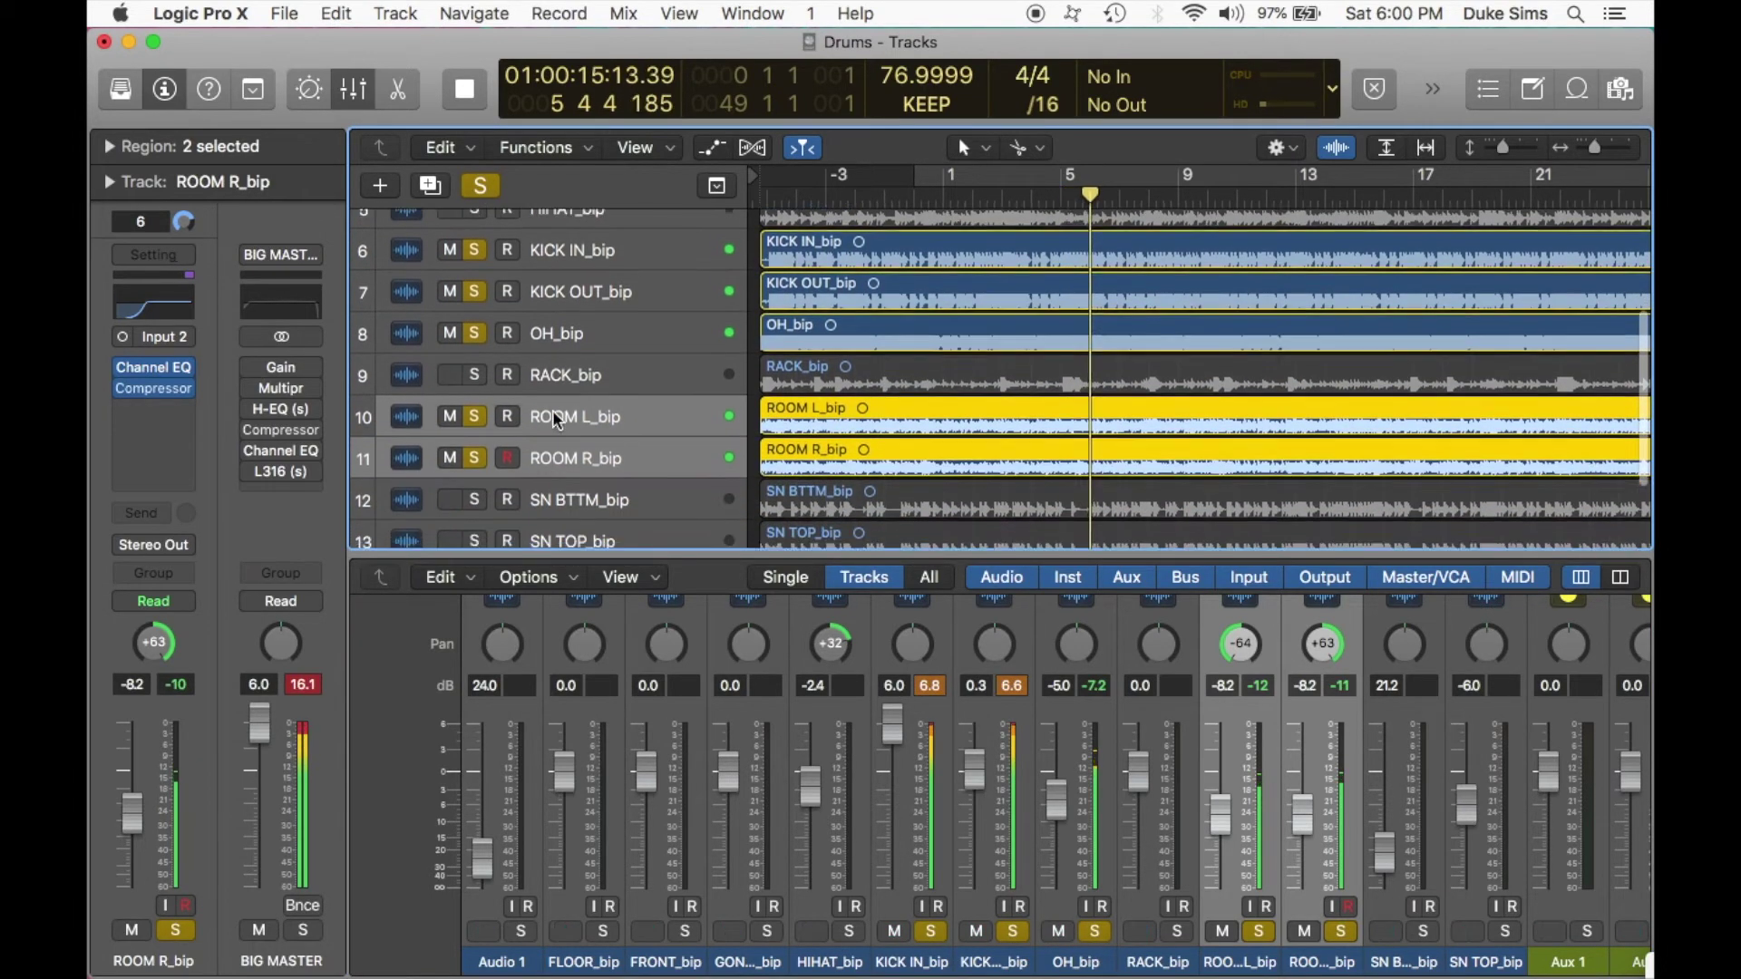
{"action": "left_click_drag", "start_coordinate": [476, 455], "coordinate": [474, 490]}
{"action": "scroll", "coordinate": [473, 471], "scroll_direction": "down", "scroll_amount": 1}
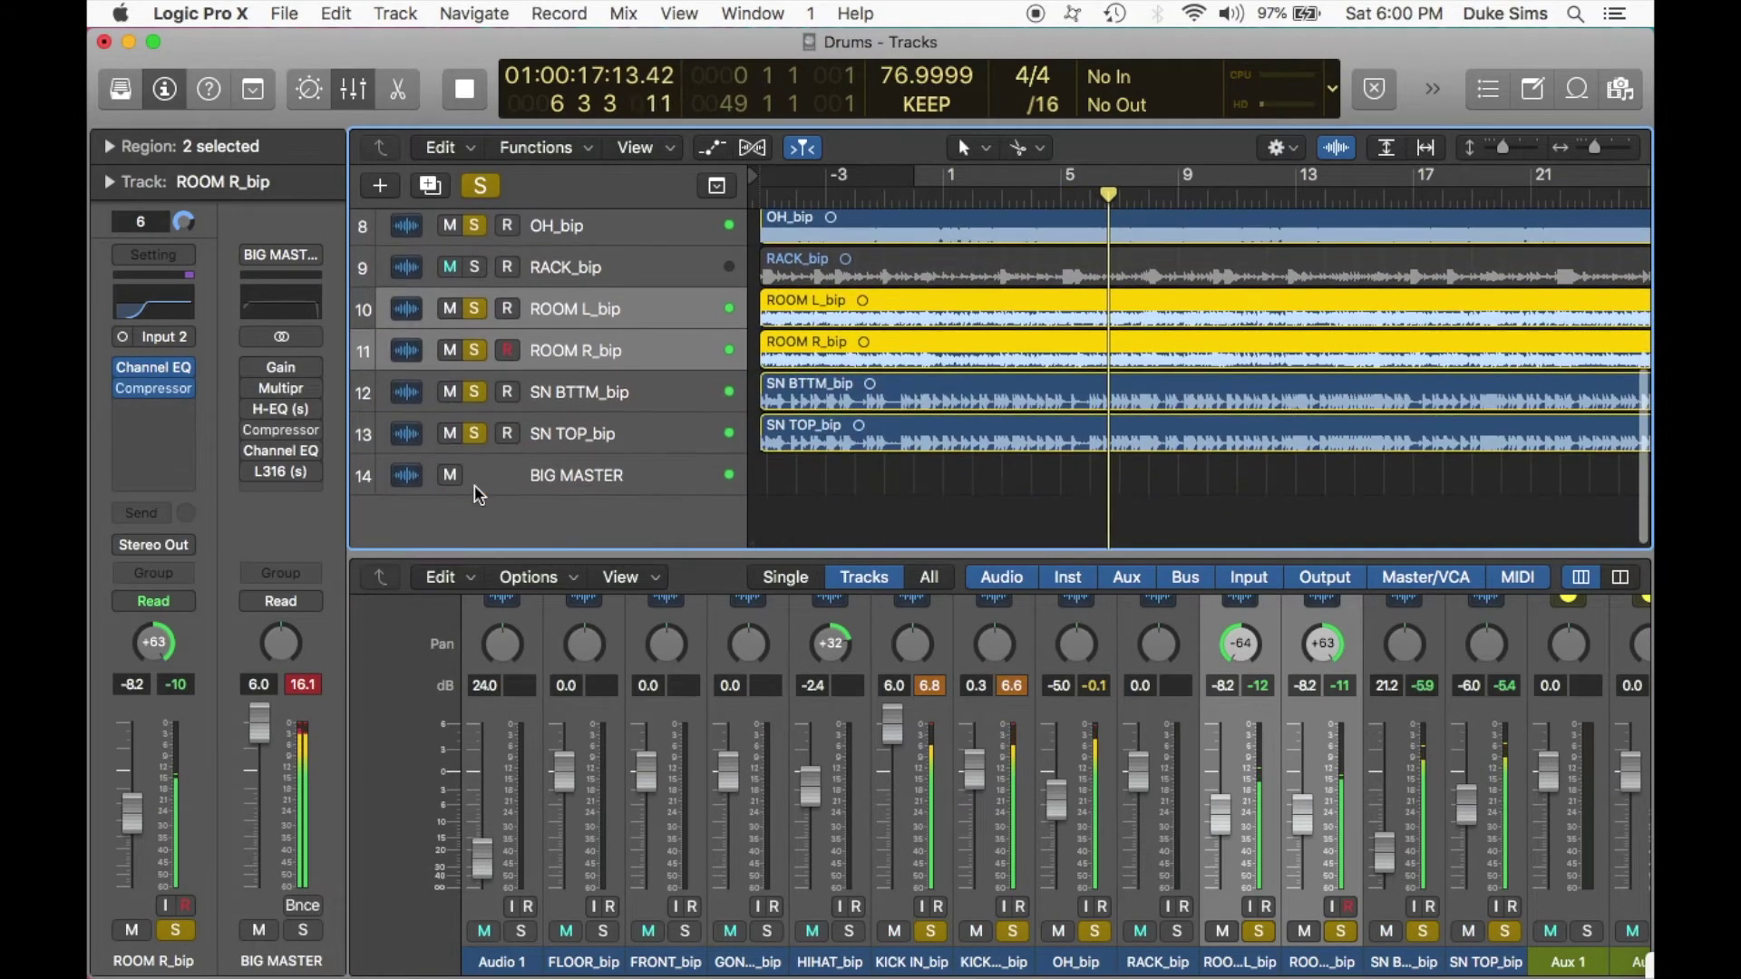
{"action": "scroll", "coordinate": [472, 458], "scroll_direction": "up", "scroll_amount": 5}
{"action": "left_click", "coordinate": [475, 270]}
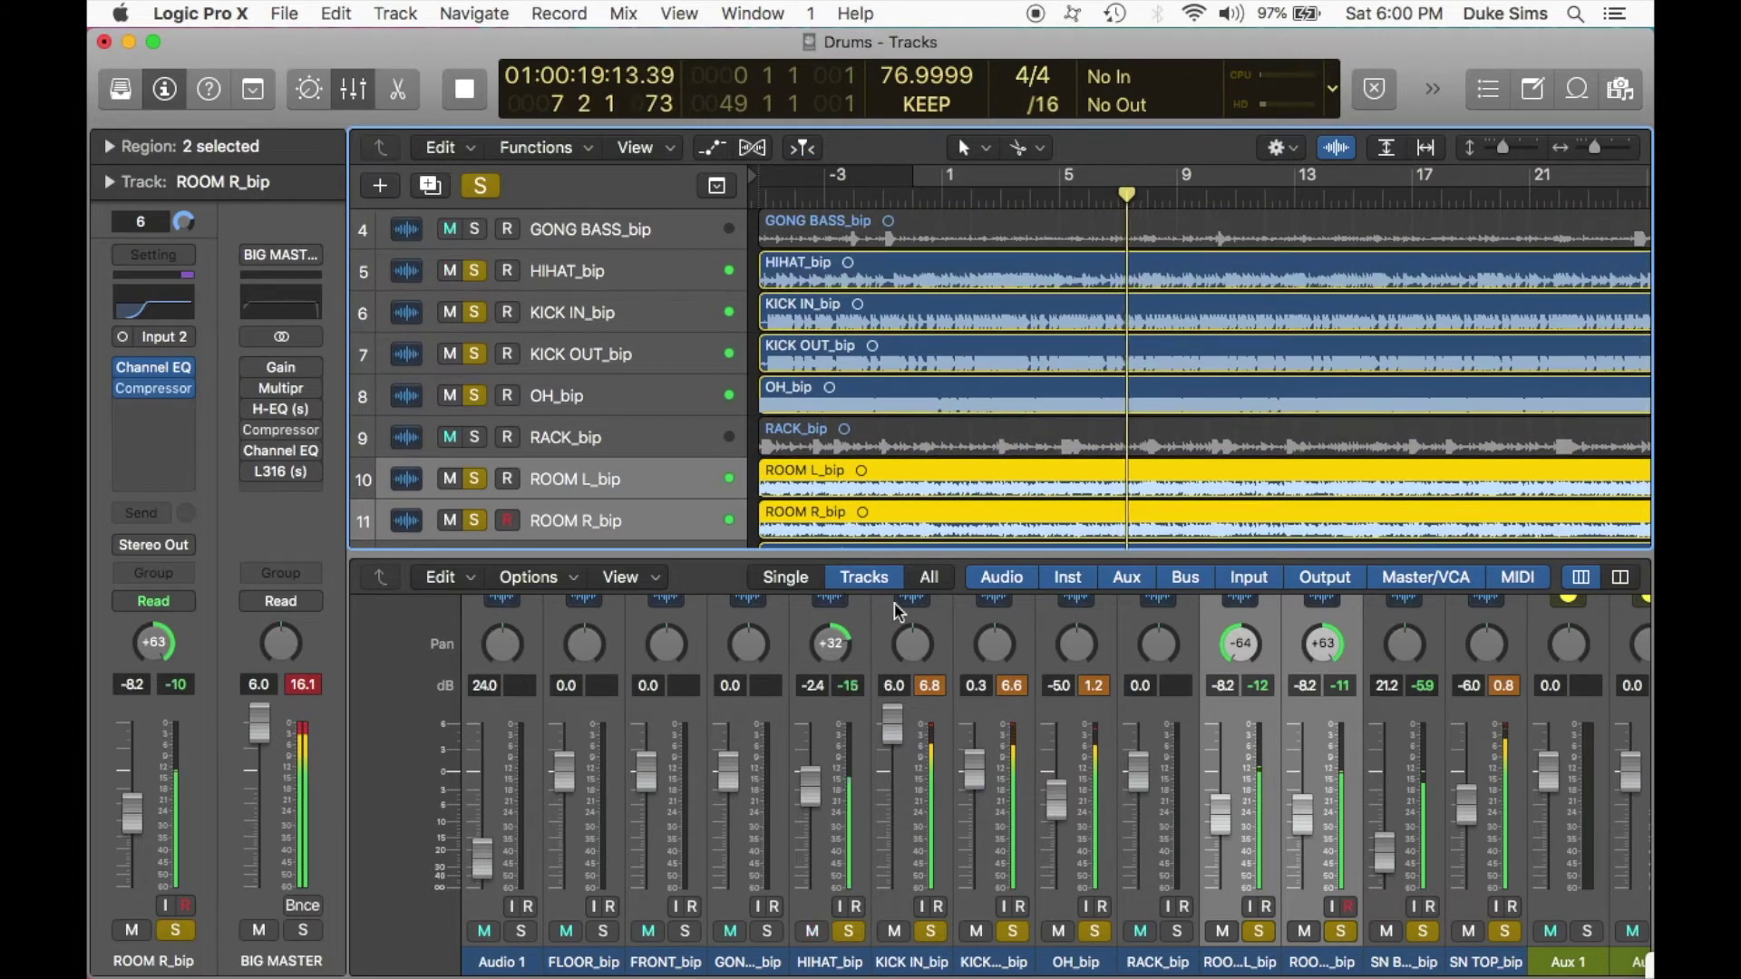
Lower both room faders to -11.6 dB, close the mixer, and stop playback with the playhead at bar 0.
{"action": "mouse_move", "coordinate": [1220, 812]}
{"action": "left_mouse_down"}
{"action": "mouse_move", "coordinate": [1220, 844]}
{"action": "mouse_move", "coordinate": [1219, 732]}
{"action": "mouse_move", "coordinate": [1220, 825]}
{"action": "left_mouse_up"}
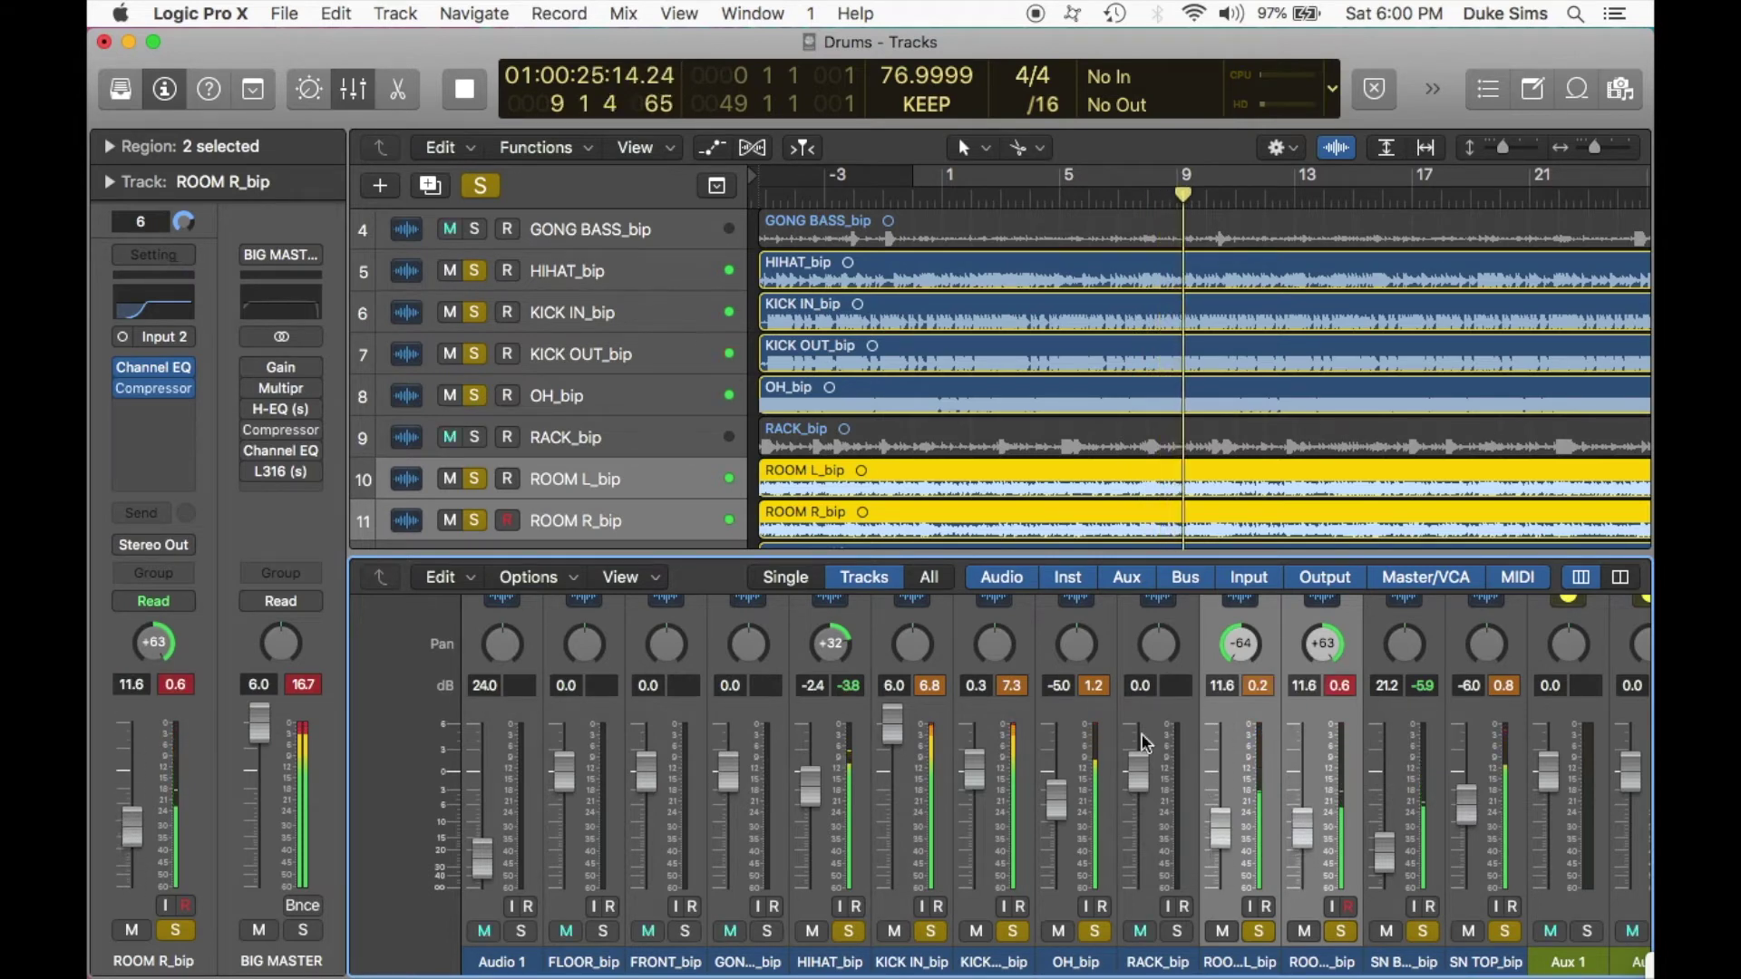
{"action": "key", "text": "x"}
{"action": "key", "text": "space"}
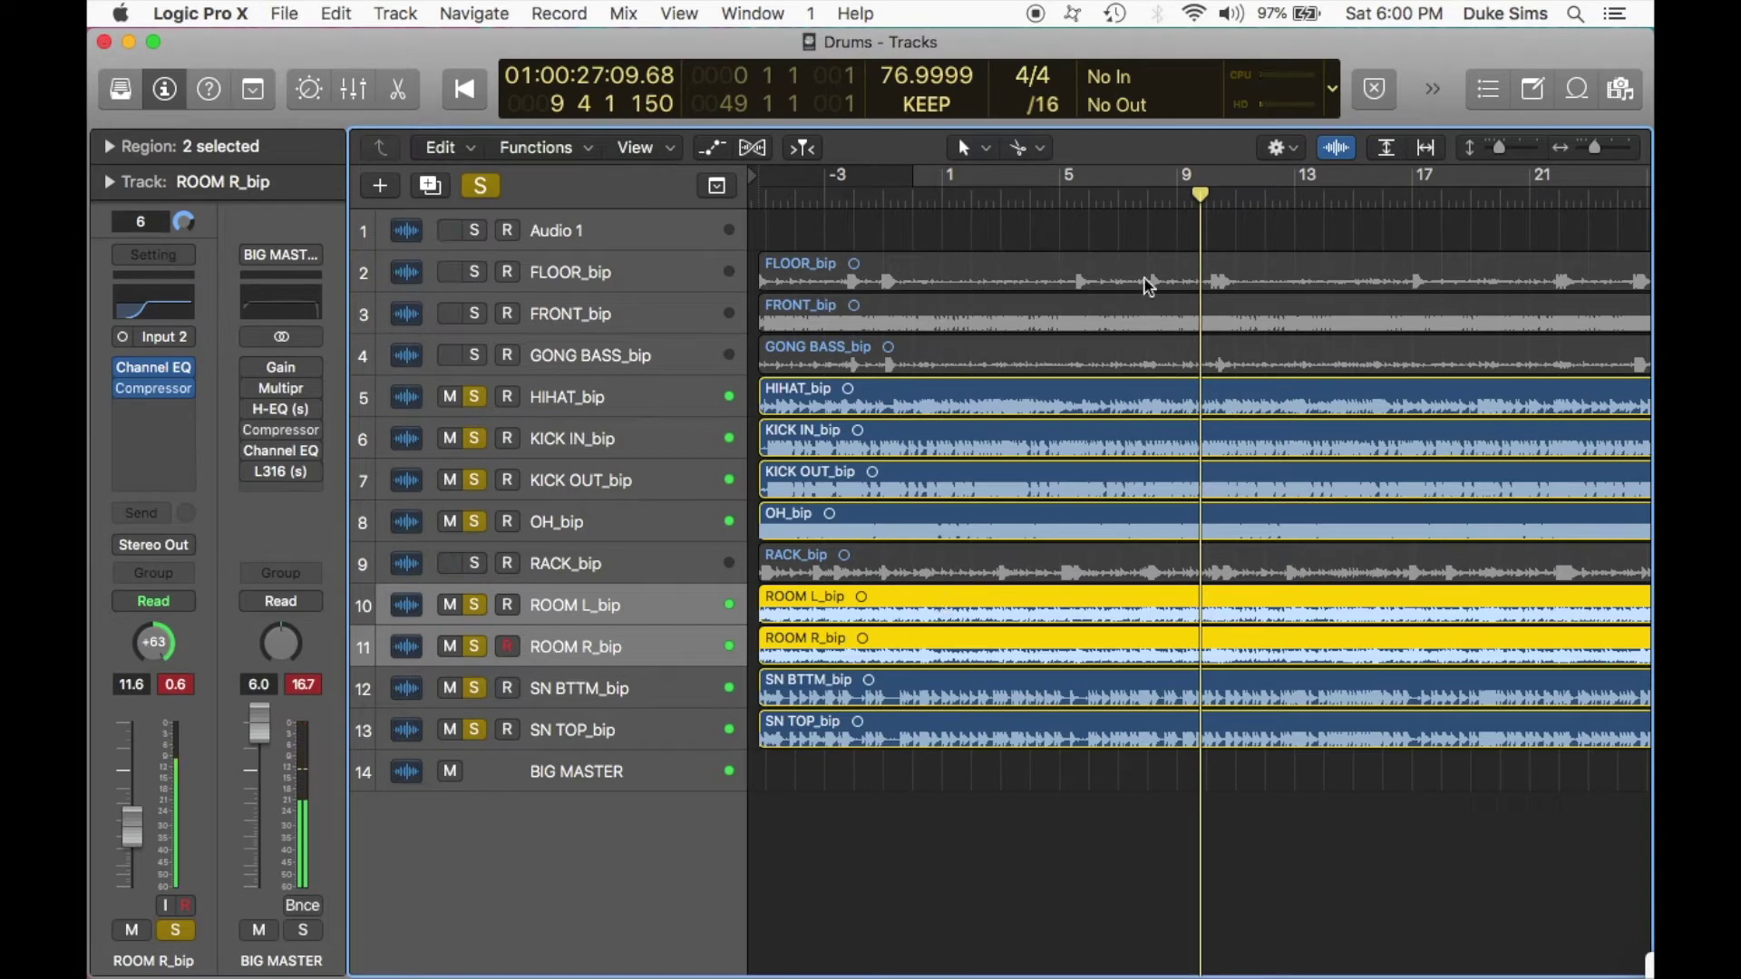
{"action": "left_click", "coordinate": [914, 199]}
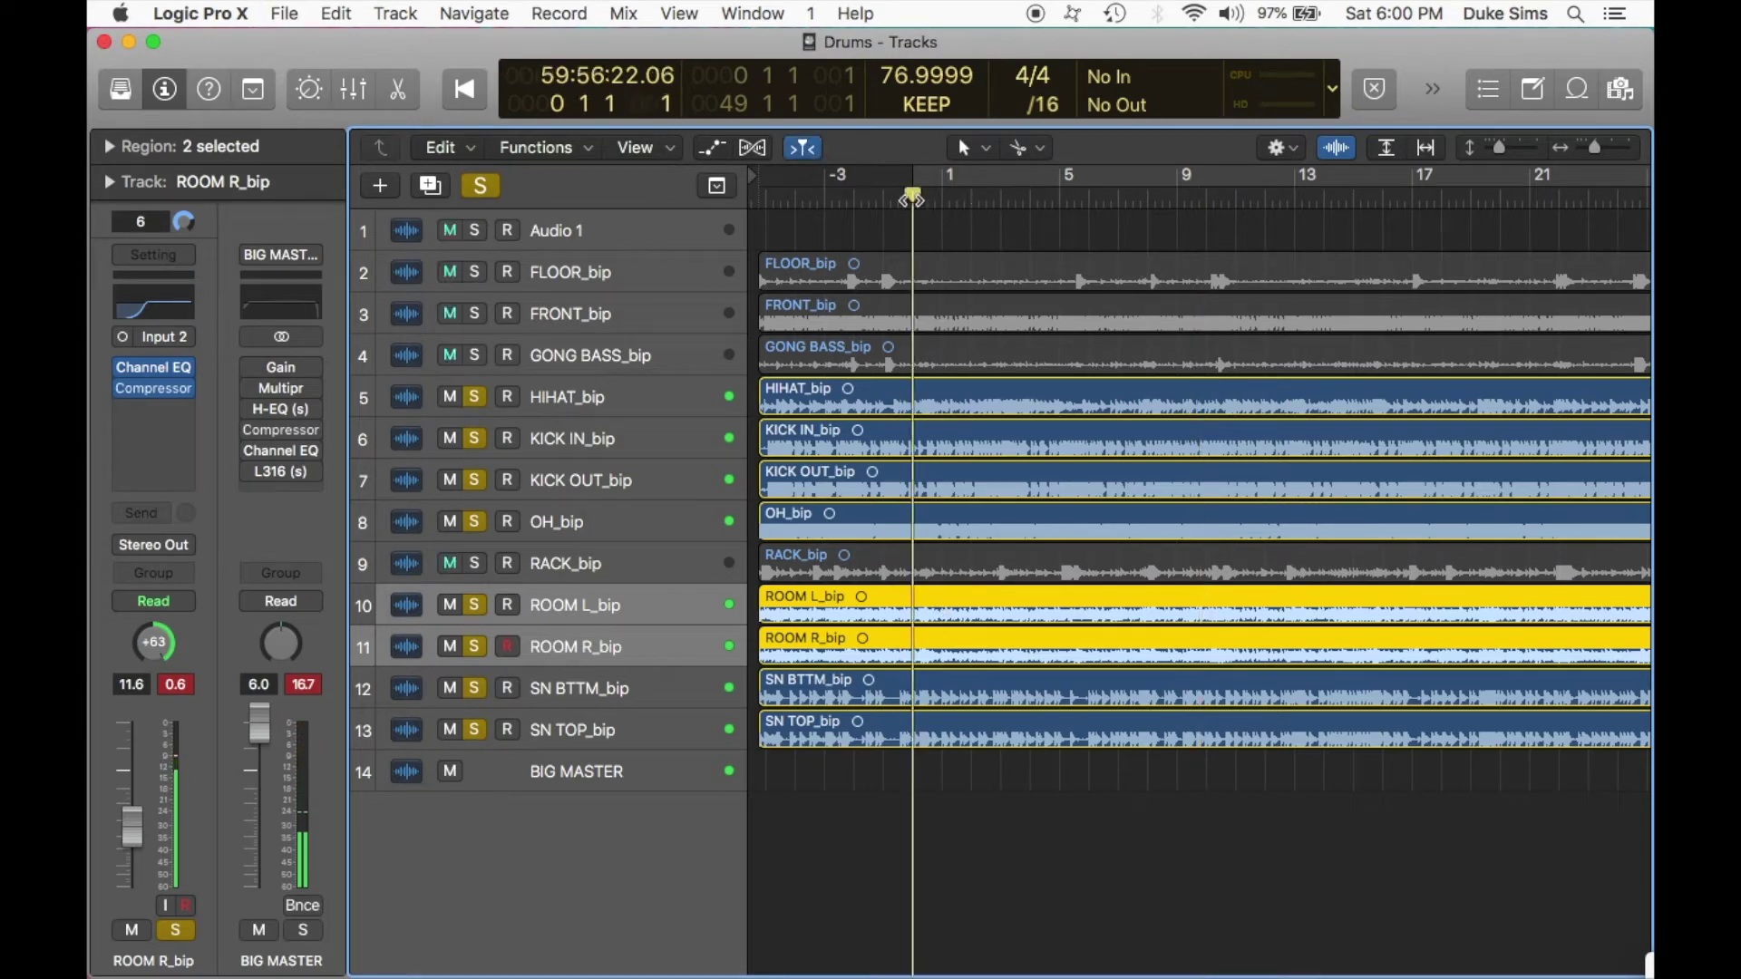
Move the playhead to -3 3 1 1 and solo only FLOOR_bip in place of the other soloed tracks.
{"action": "right_click", "coordinate": [841, 197]}
{"action": "left_click", "coordinate": [840, 203]}
{"action": "left_click", "coordinate": [840, 201]}
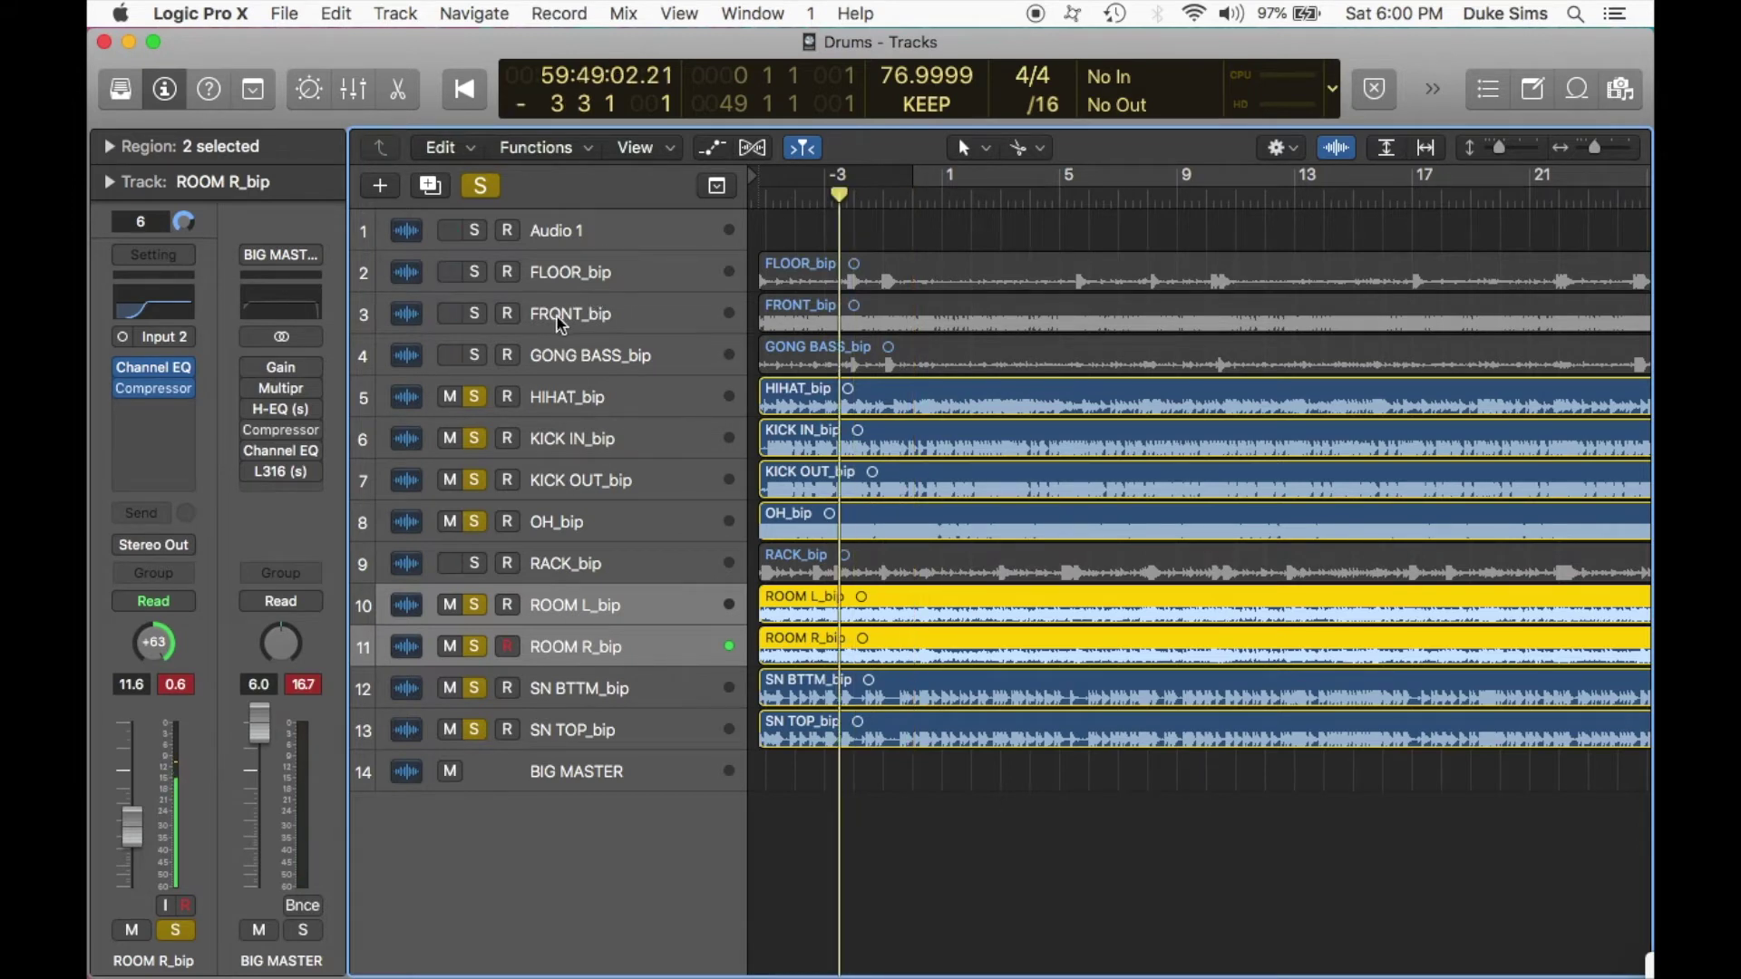
{"action": "left_click", "coordinate": [476, 274], "text": "alt"}
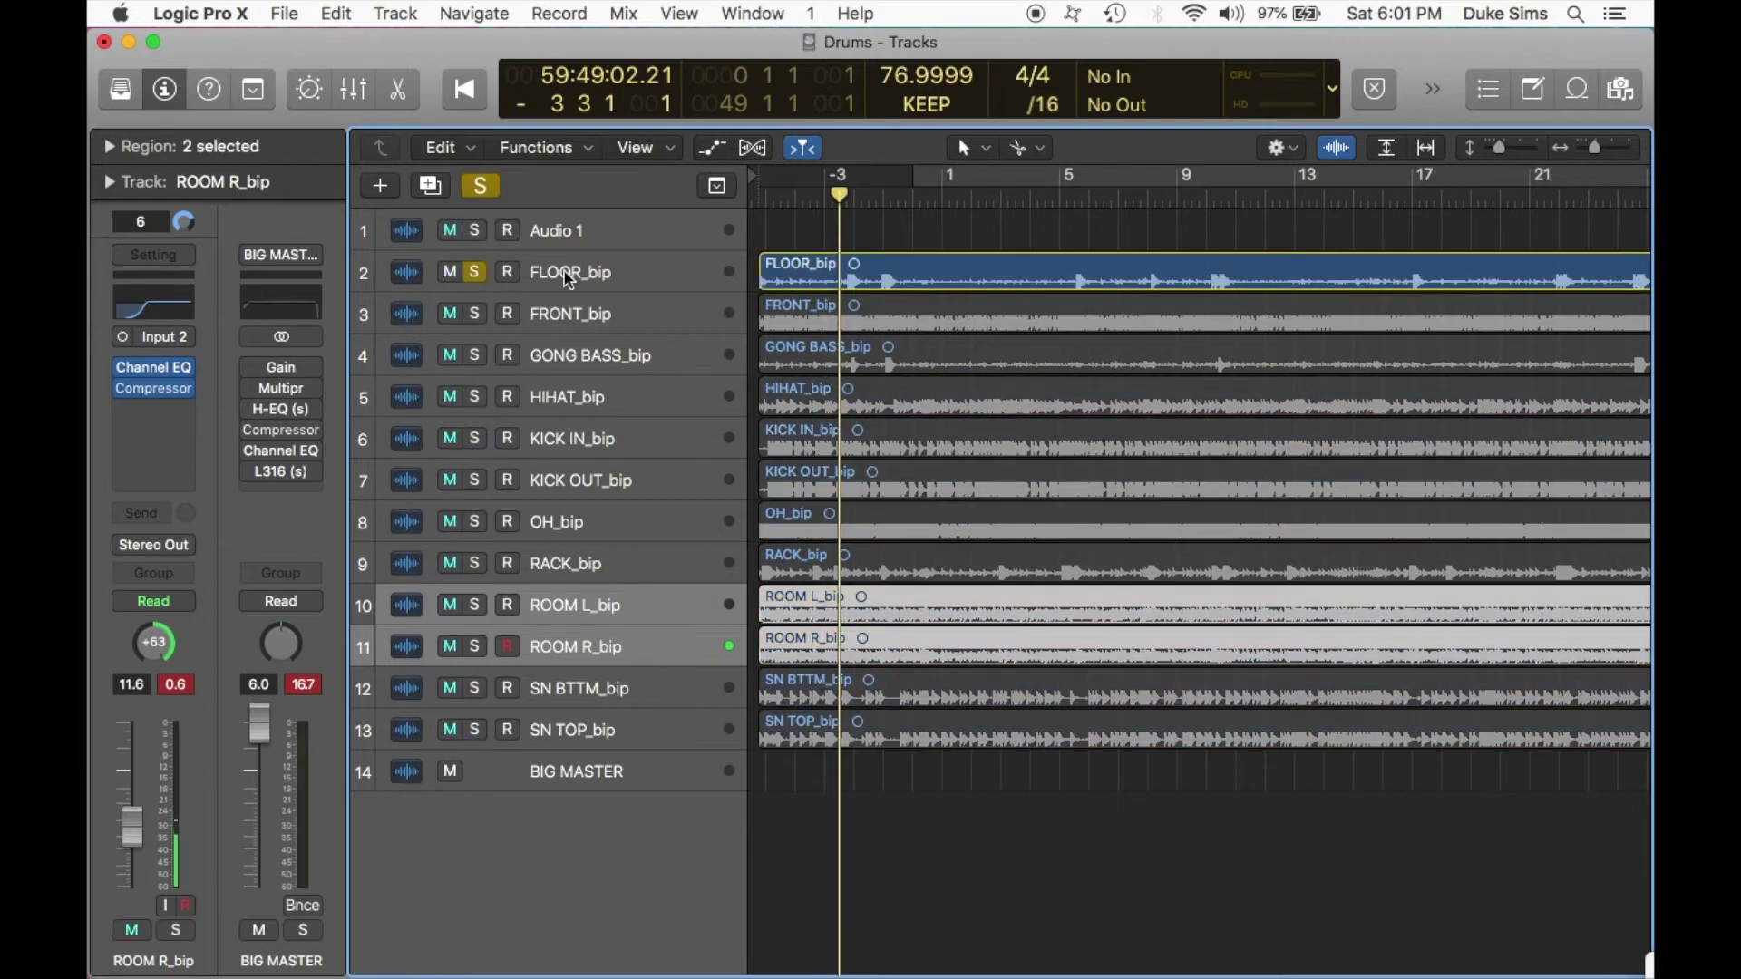
Set a cycle range from -2 4 4 to -1 2 3 around the floor tom hits and start looped playback.
{"action": "key", "text": "super+Right"}
{"action": "key", "text": "super+Right"}
{"action": "key", "text": "super+Down"}
{"action": "key", "text": "super+Down"}
{"action": "key", "text": "super+Right"}
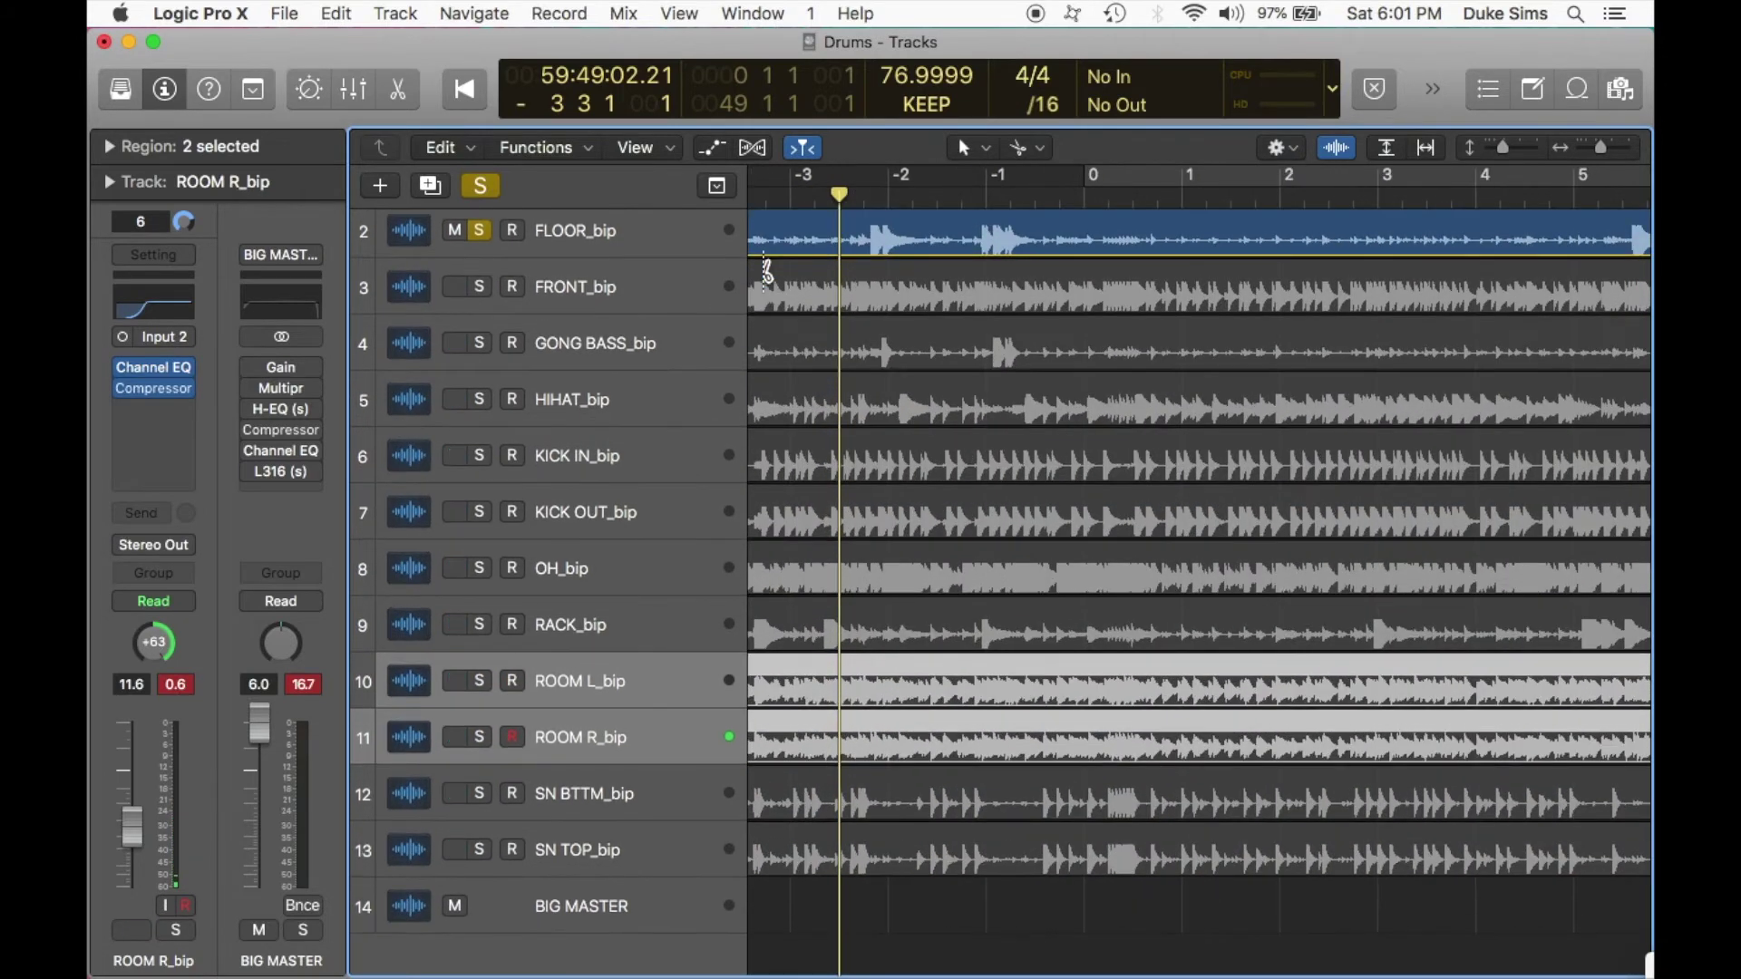
{"action": "key", "text": "super+Right"}
{"action": "scroll", "coordinate": [974, 279], "scroll_direction": "up", "scroll_amount": 1}
{"action": "mouse_move", "coordinate": [1062, 179]}
{"action": "left_mouse_down"}
{"action": "mouse_move", "coordinate": [1114, 178]}
{"action": "mouse_move", "coordinate": [1052, 175]}
{"action": "left_mouse_up"}
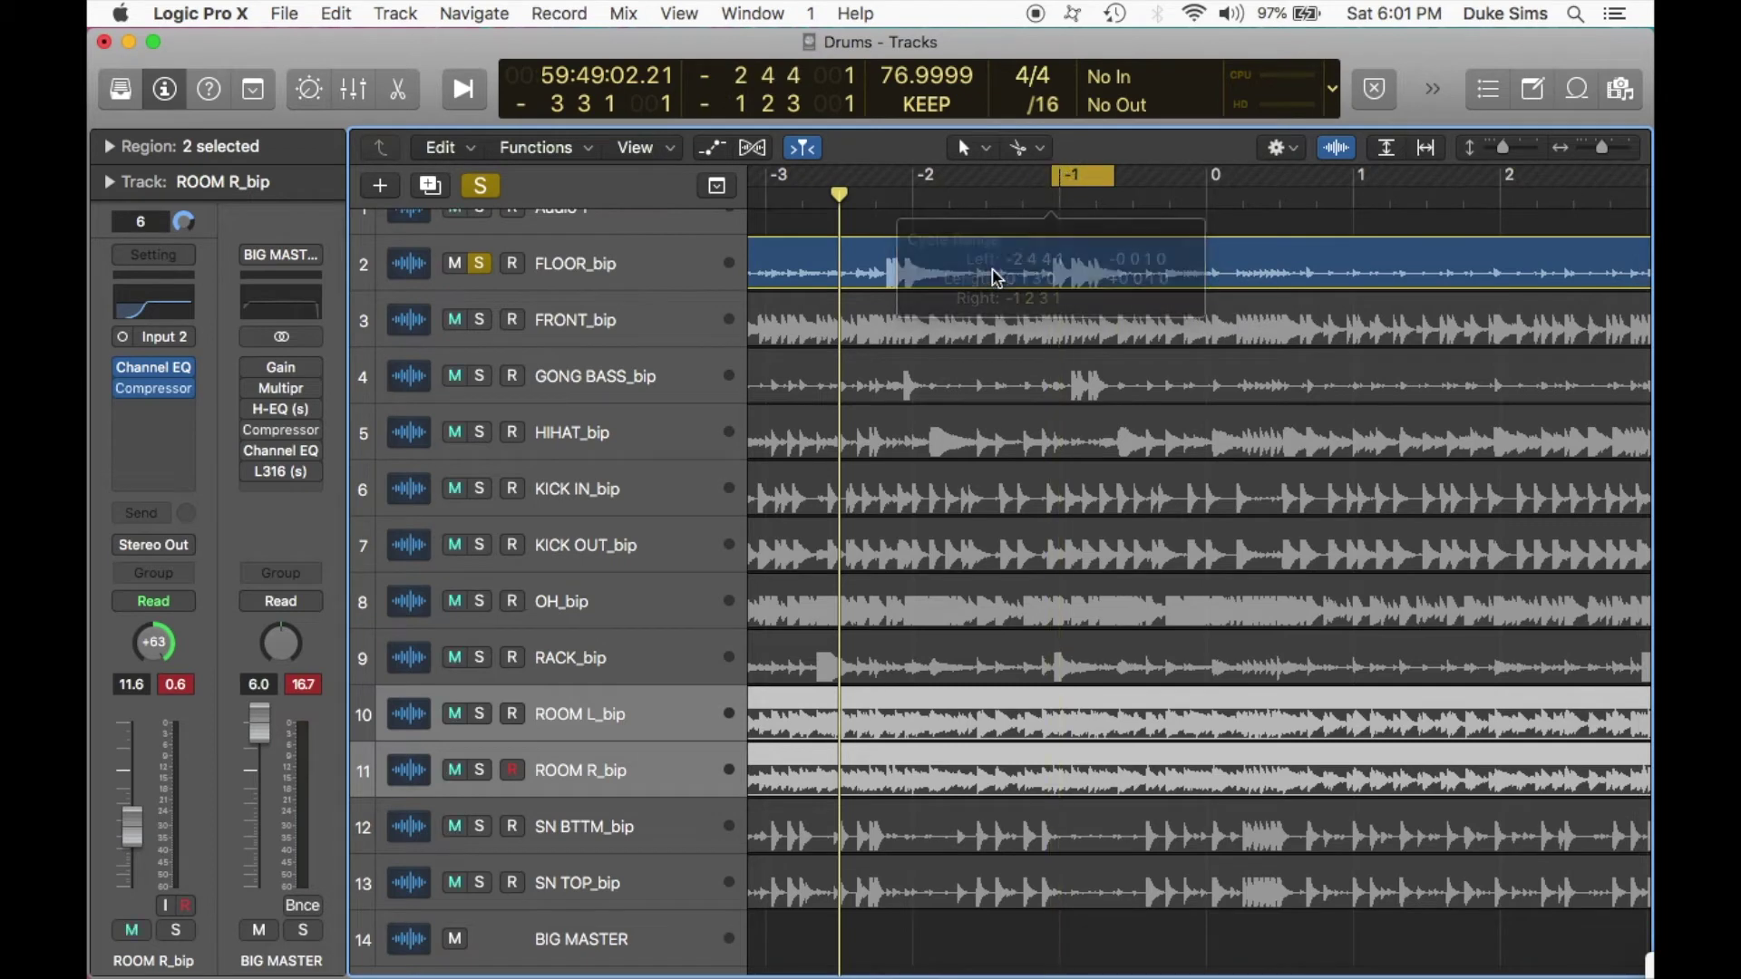
{"action": "key", "text": "space"}
Add a Channel EQ to FLOOR_bip and enable its low-cut filter at about 106 Hz.
{"action": "left_click", "coordinate": [642, 263]}
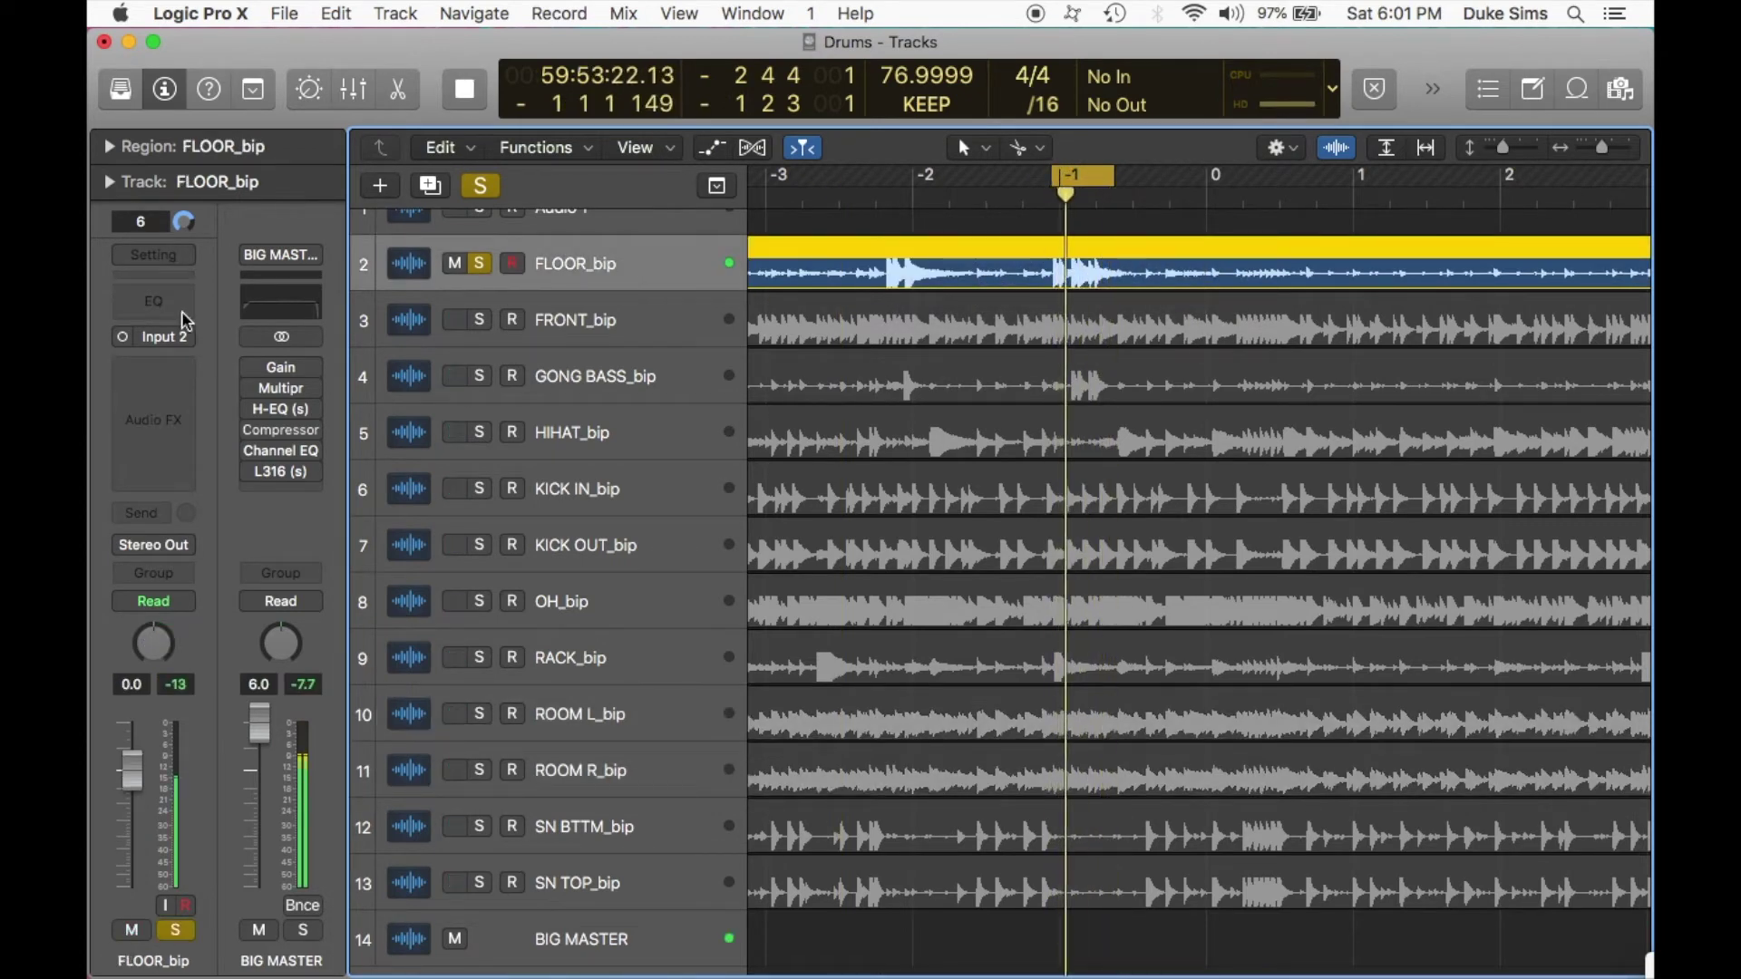
{"action": "left_click", "coordinate": [153, 301]}
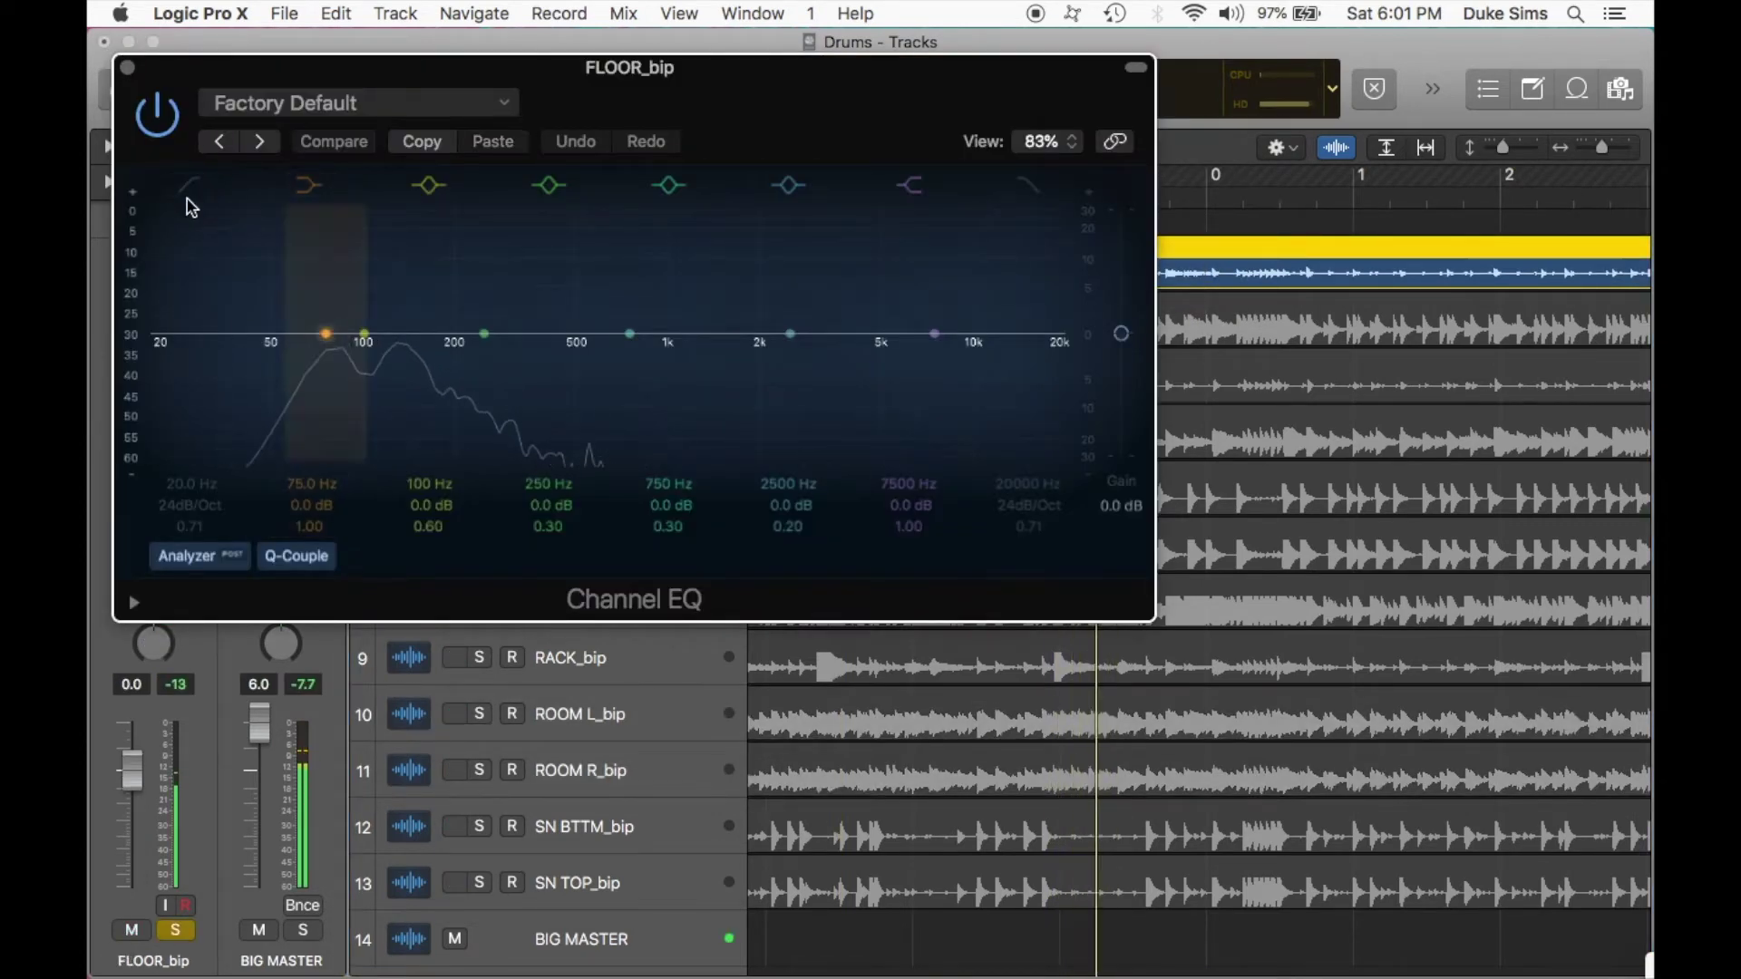
{"action": "left_click", "coordinate": [226, 384]}
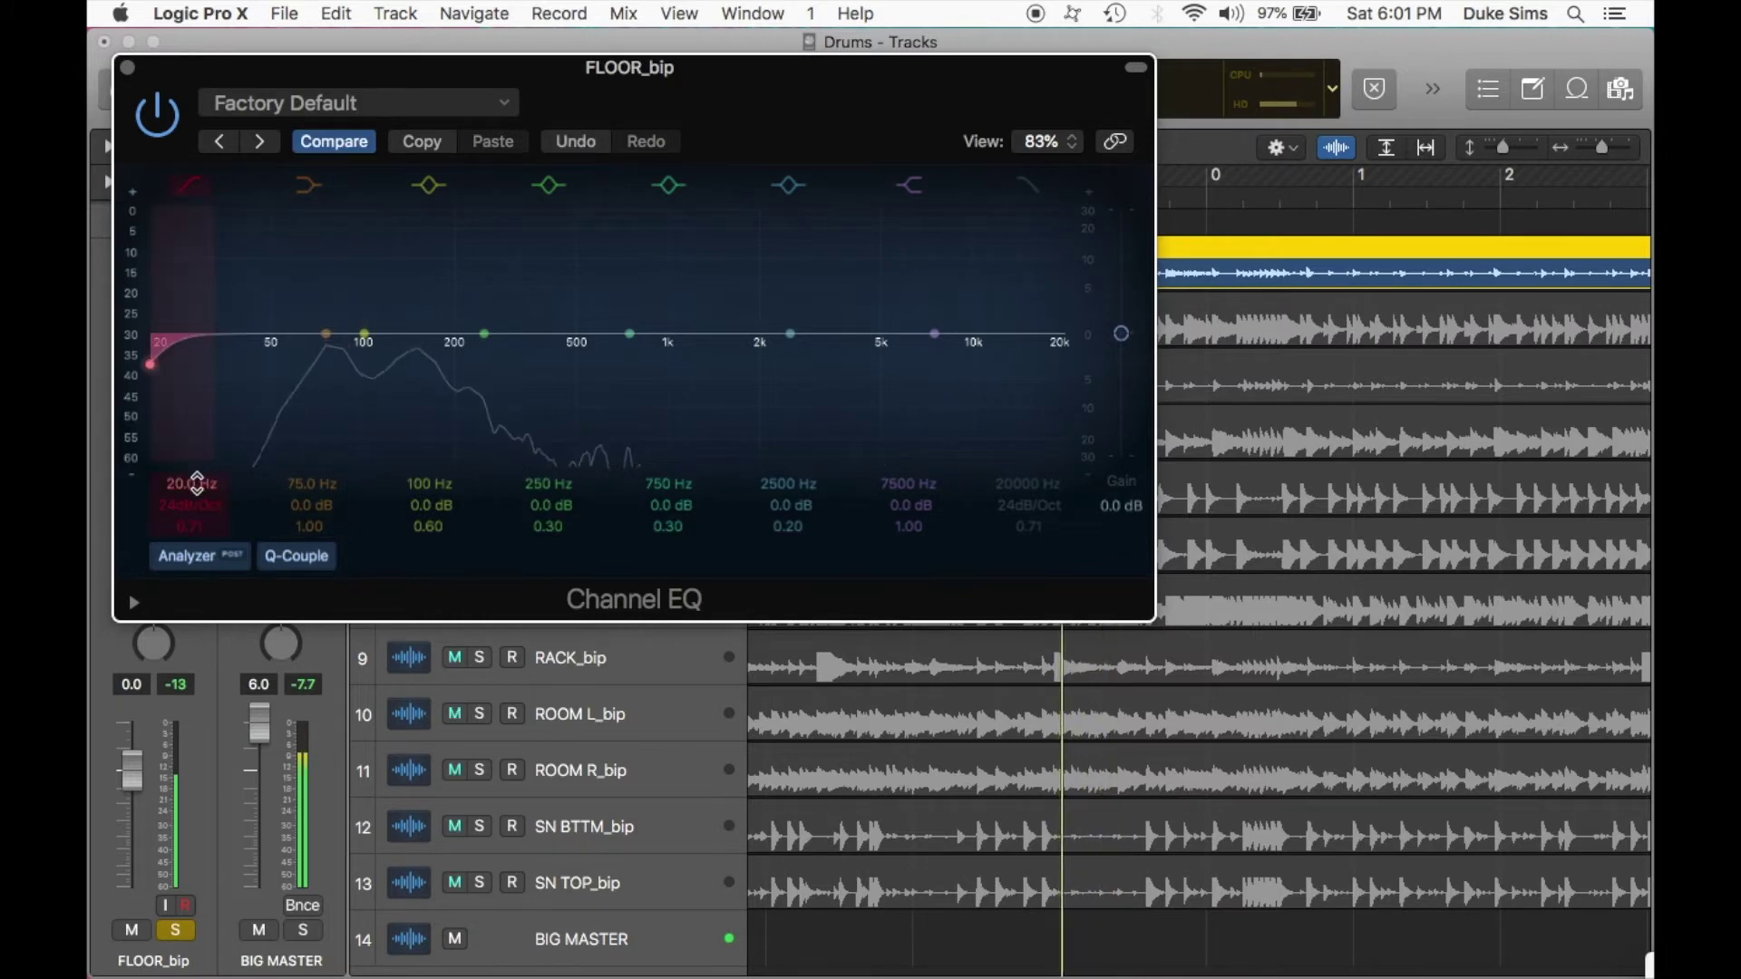
{"action": "left_click_drag", "start_coordinate": [193, 484], "coordinate": [193, 448]}
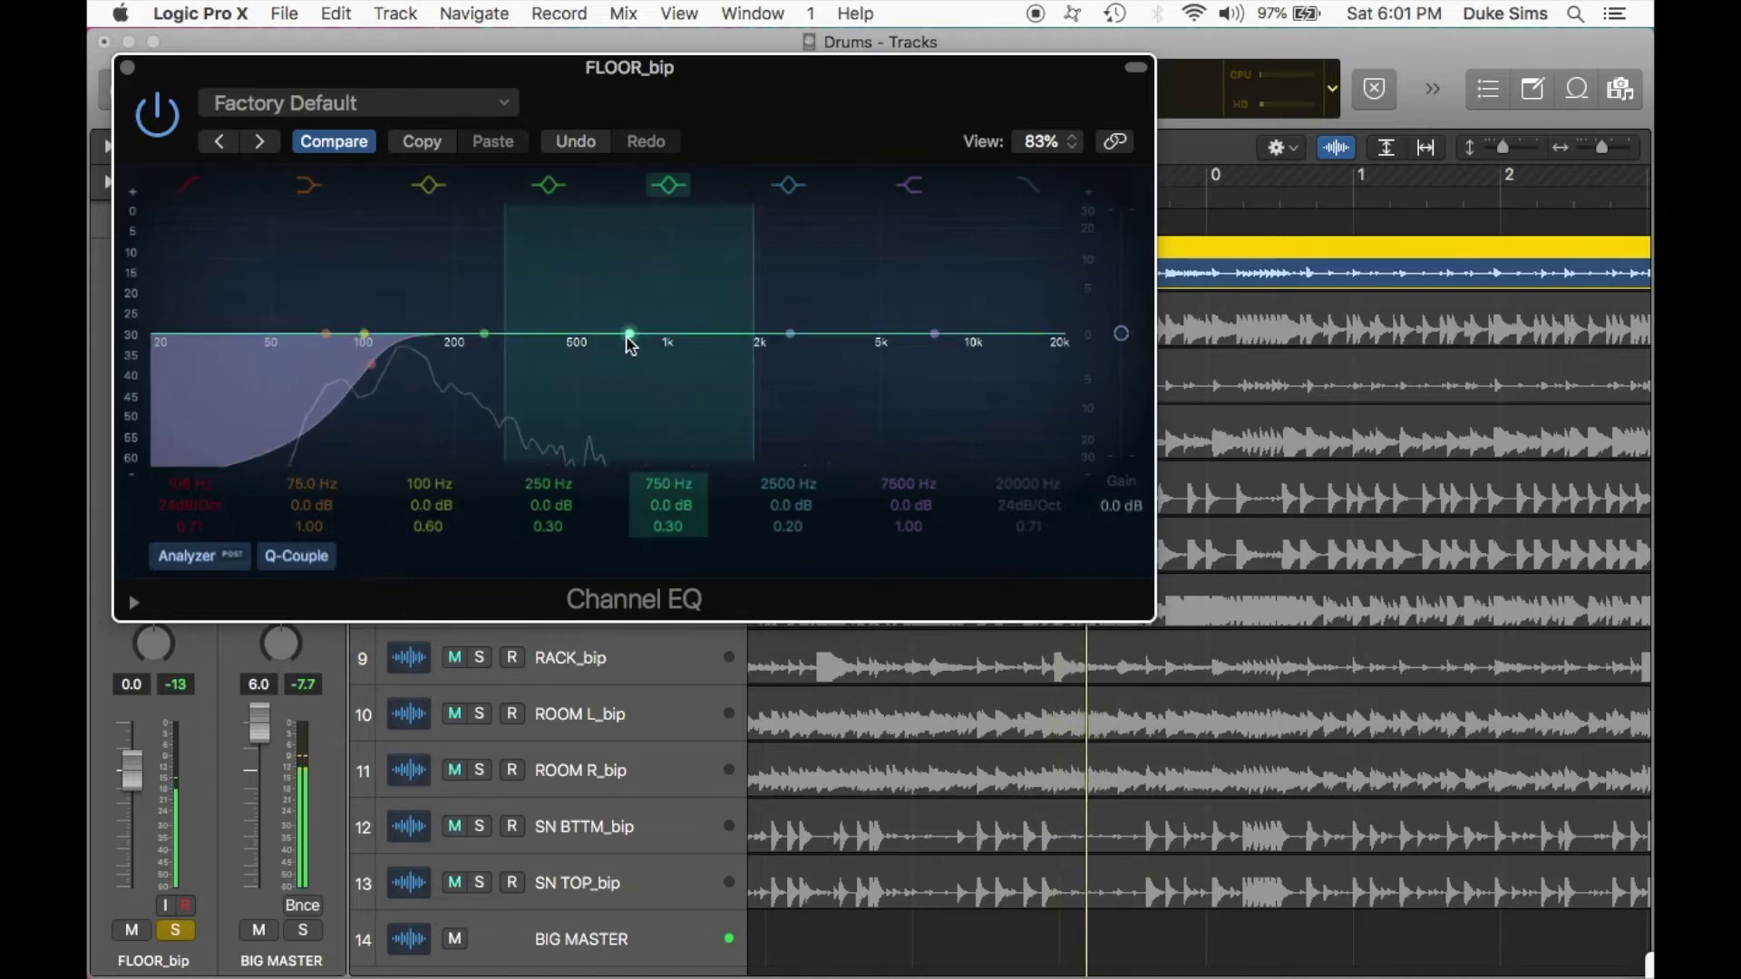
Cut the floor tom's 750 Hz EQ band by 4.0 dB at 148 Hz with a Q of 0.93, and close the EQ.
{"action": "left_click_drag", "start_coordinate": [628, 335], "coordinate": [416, 384]}
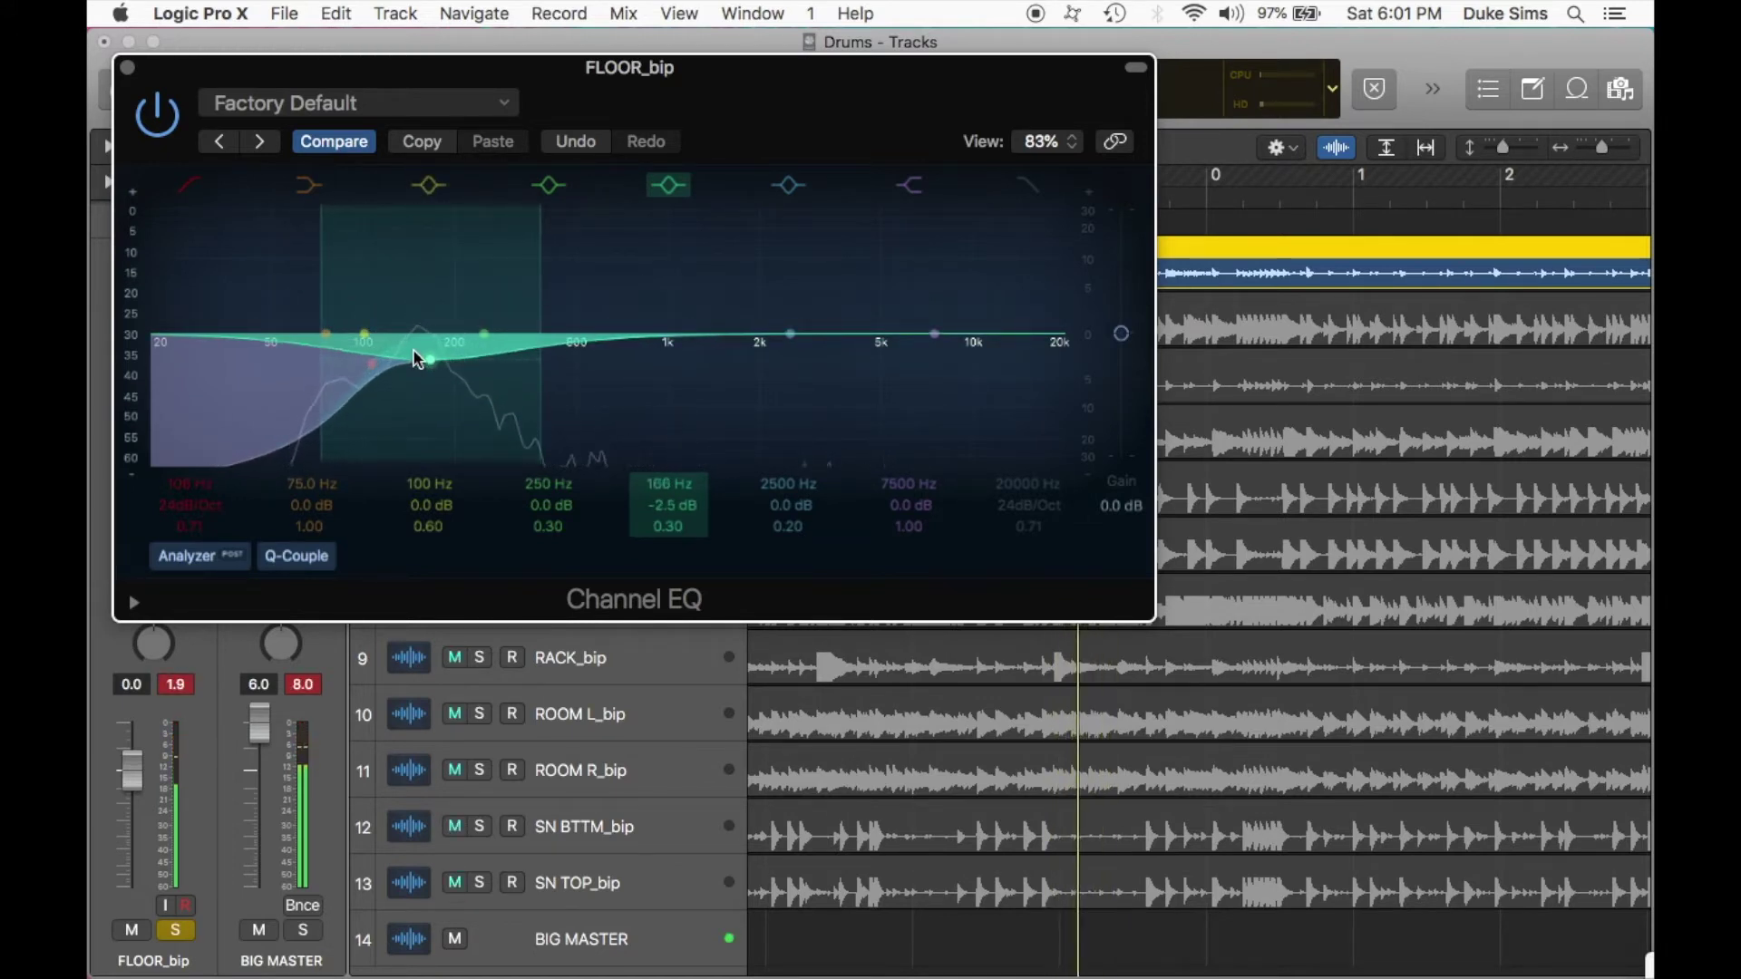
{"action": "left_click_drag", "start_coordinate": [669, 526], "coordinate": [669, 515]}
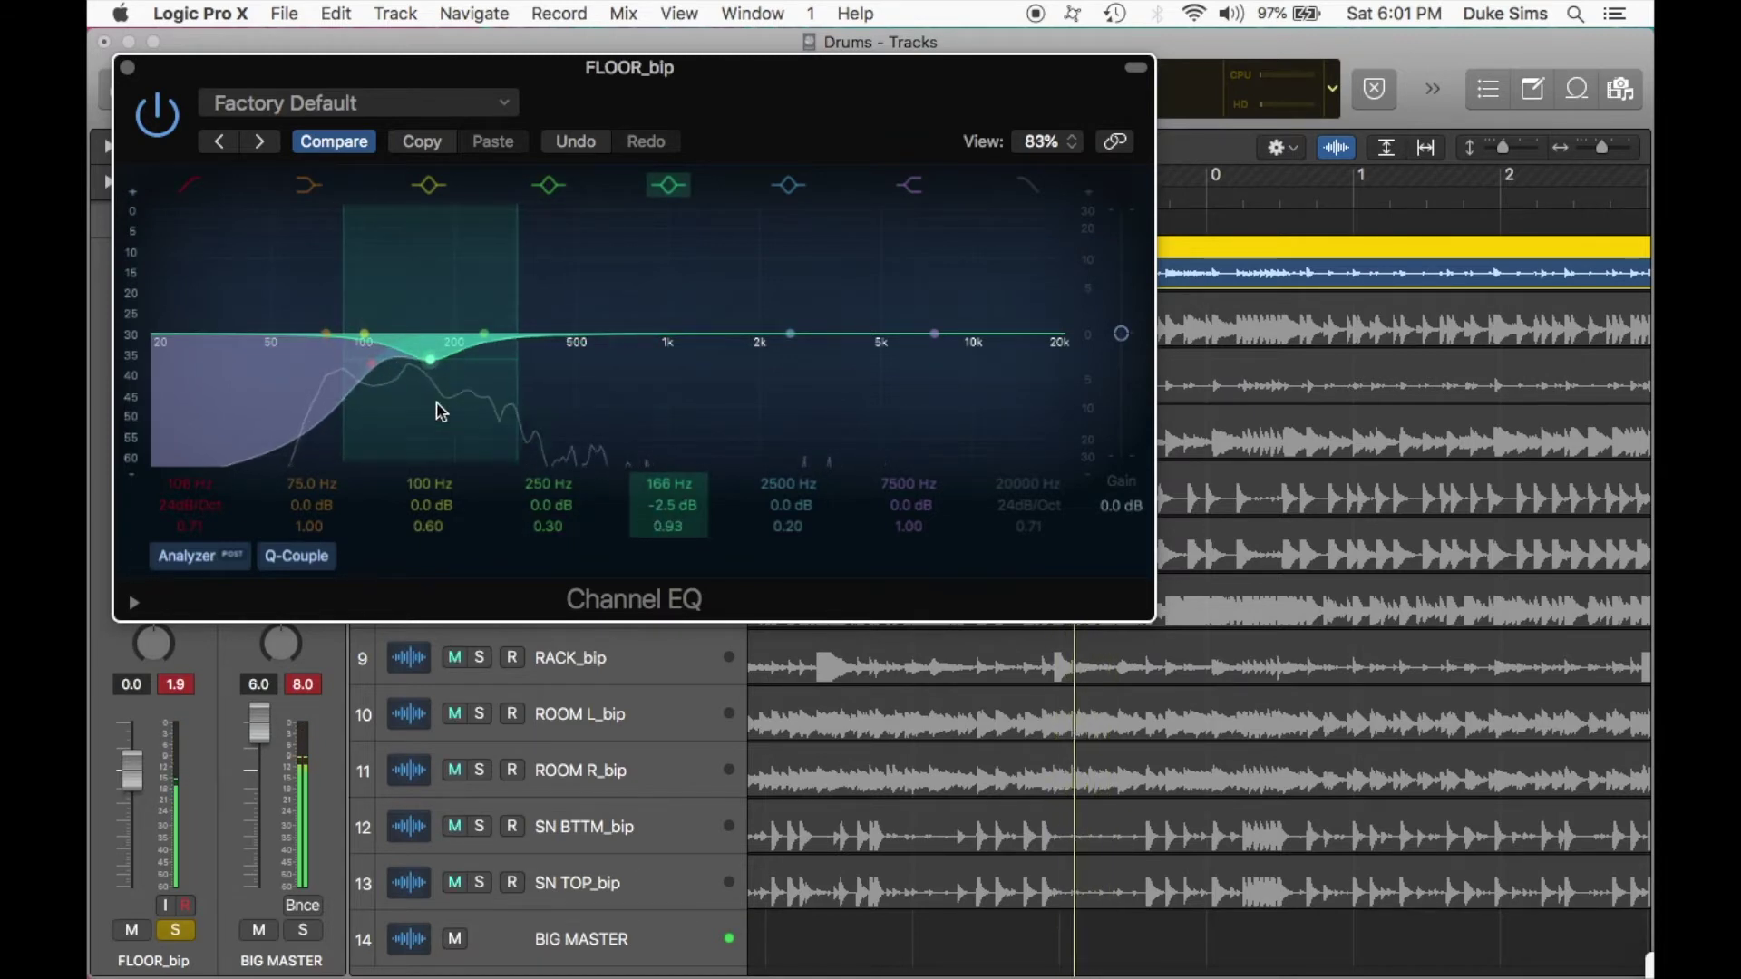
{"action": "mouse_move", "coordinate": [427, 380]}
{"action": "left_mouse_down"}
{"action": "mouse_move", "coordinate": [417, 172]}
{"action": "mouse_move", "coordinate": [420, 385]}
{"action": "left_mouse_up"}
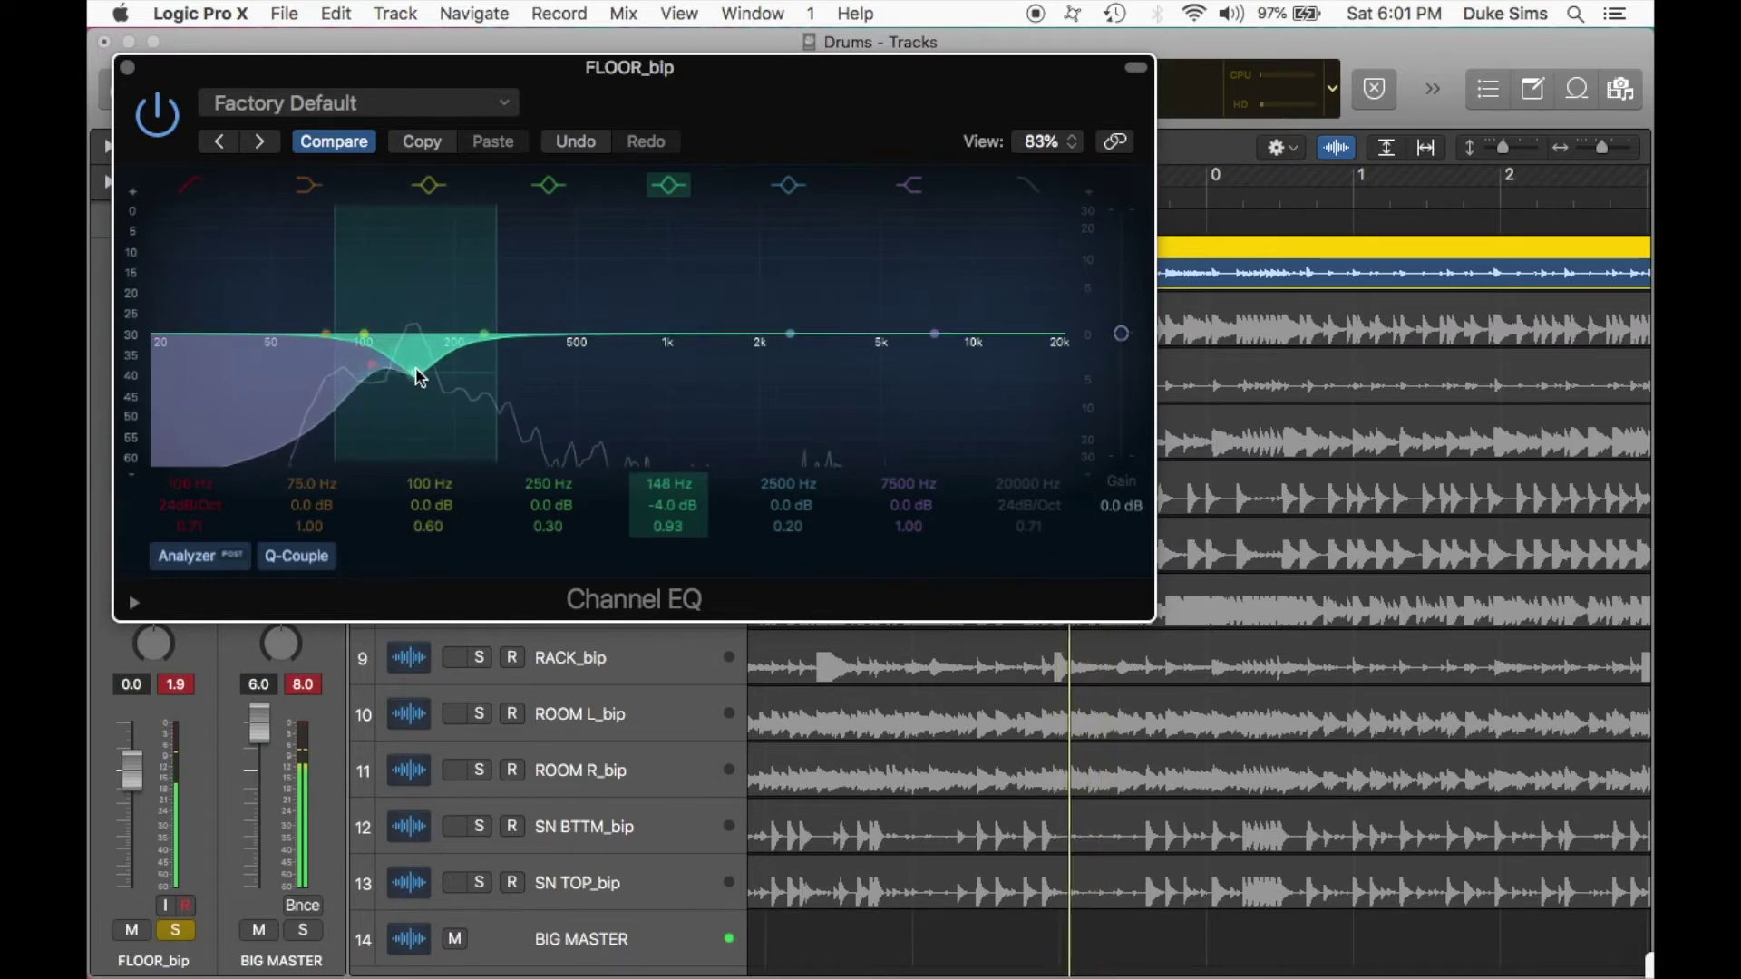
{"action": "left_click", "coordinate": [128, 67]}
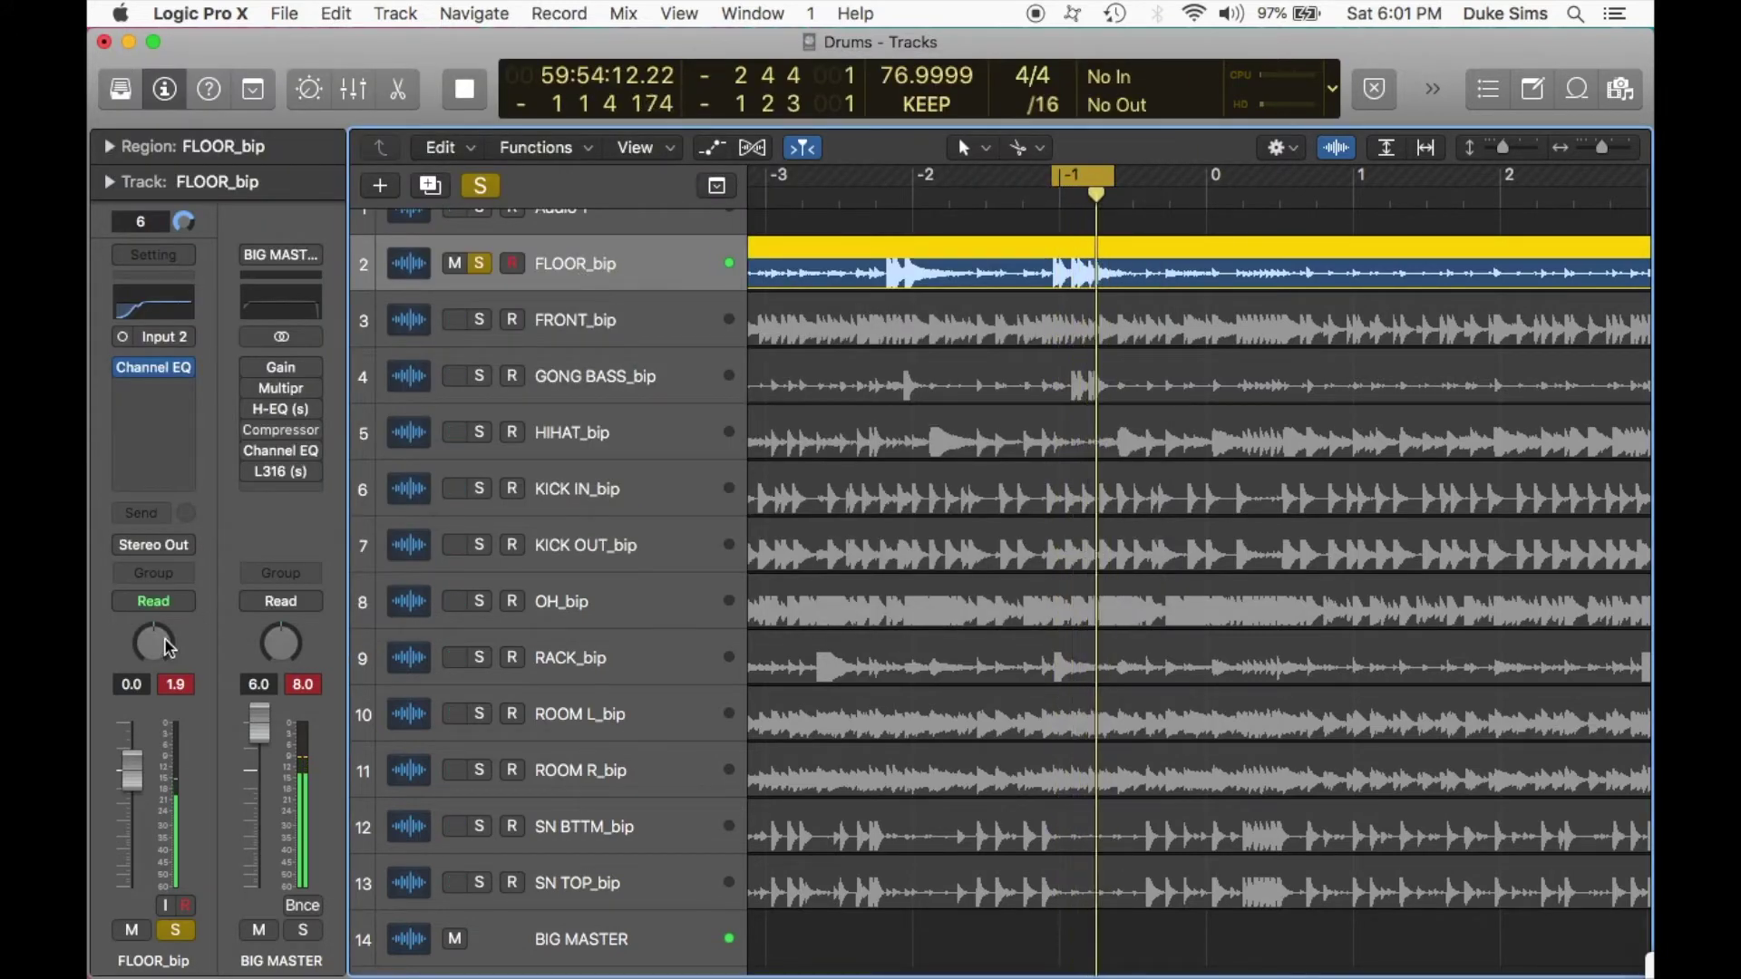
Pan FLOOR_bip to -64, play it briefly within the full mix, and loop it soloed again.
{"action": "left_click_drag", "start_coordinate": [153, 641], "coordinate": [154, 659]}
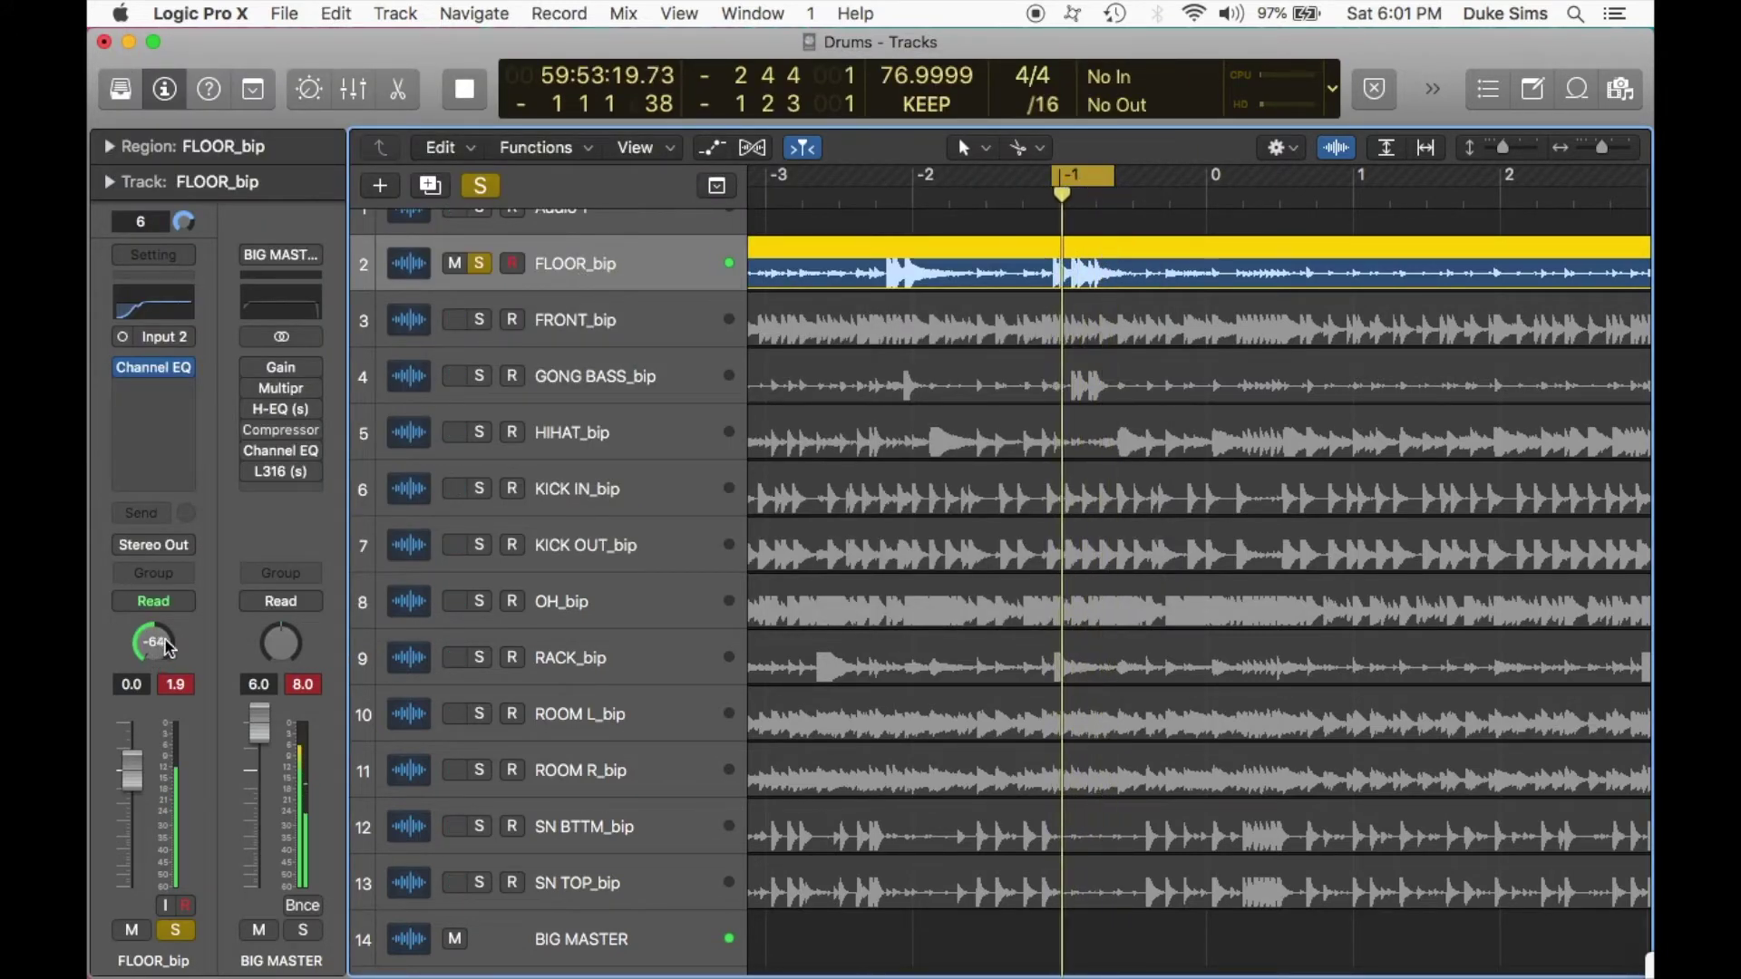
{"action": "key", "text": "space"}
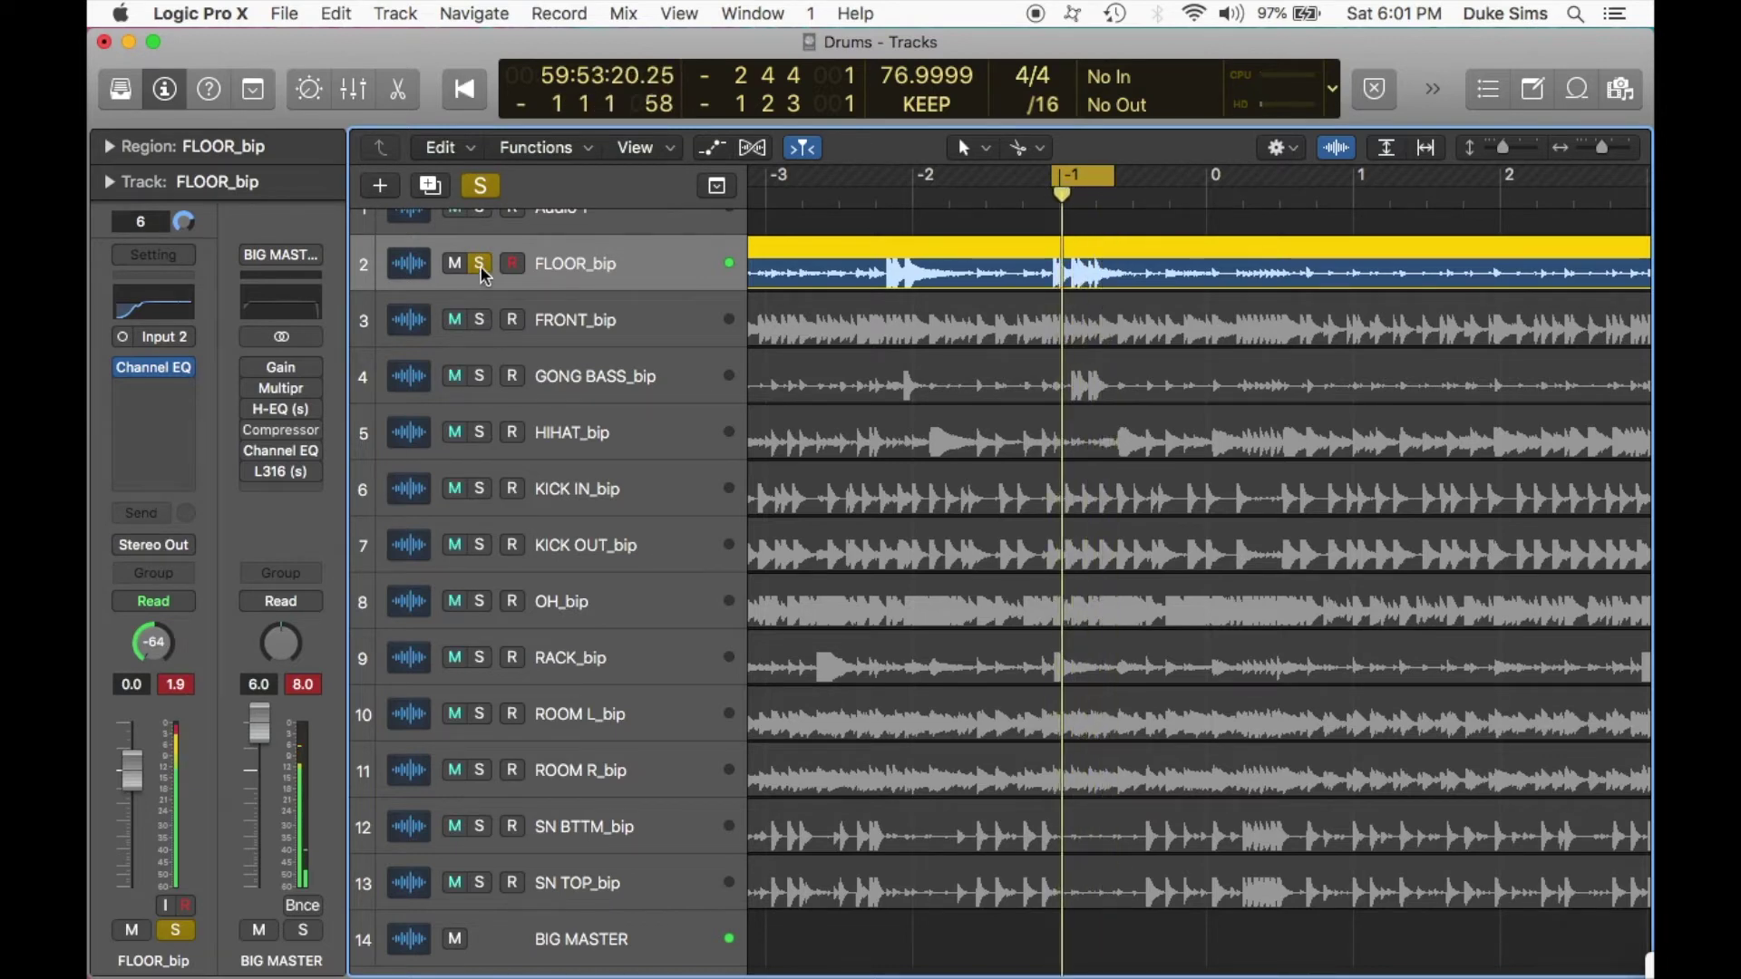
{"action": "left_click", "coordinate": [479, 264]}
{"action": "key", "text": "space"}
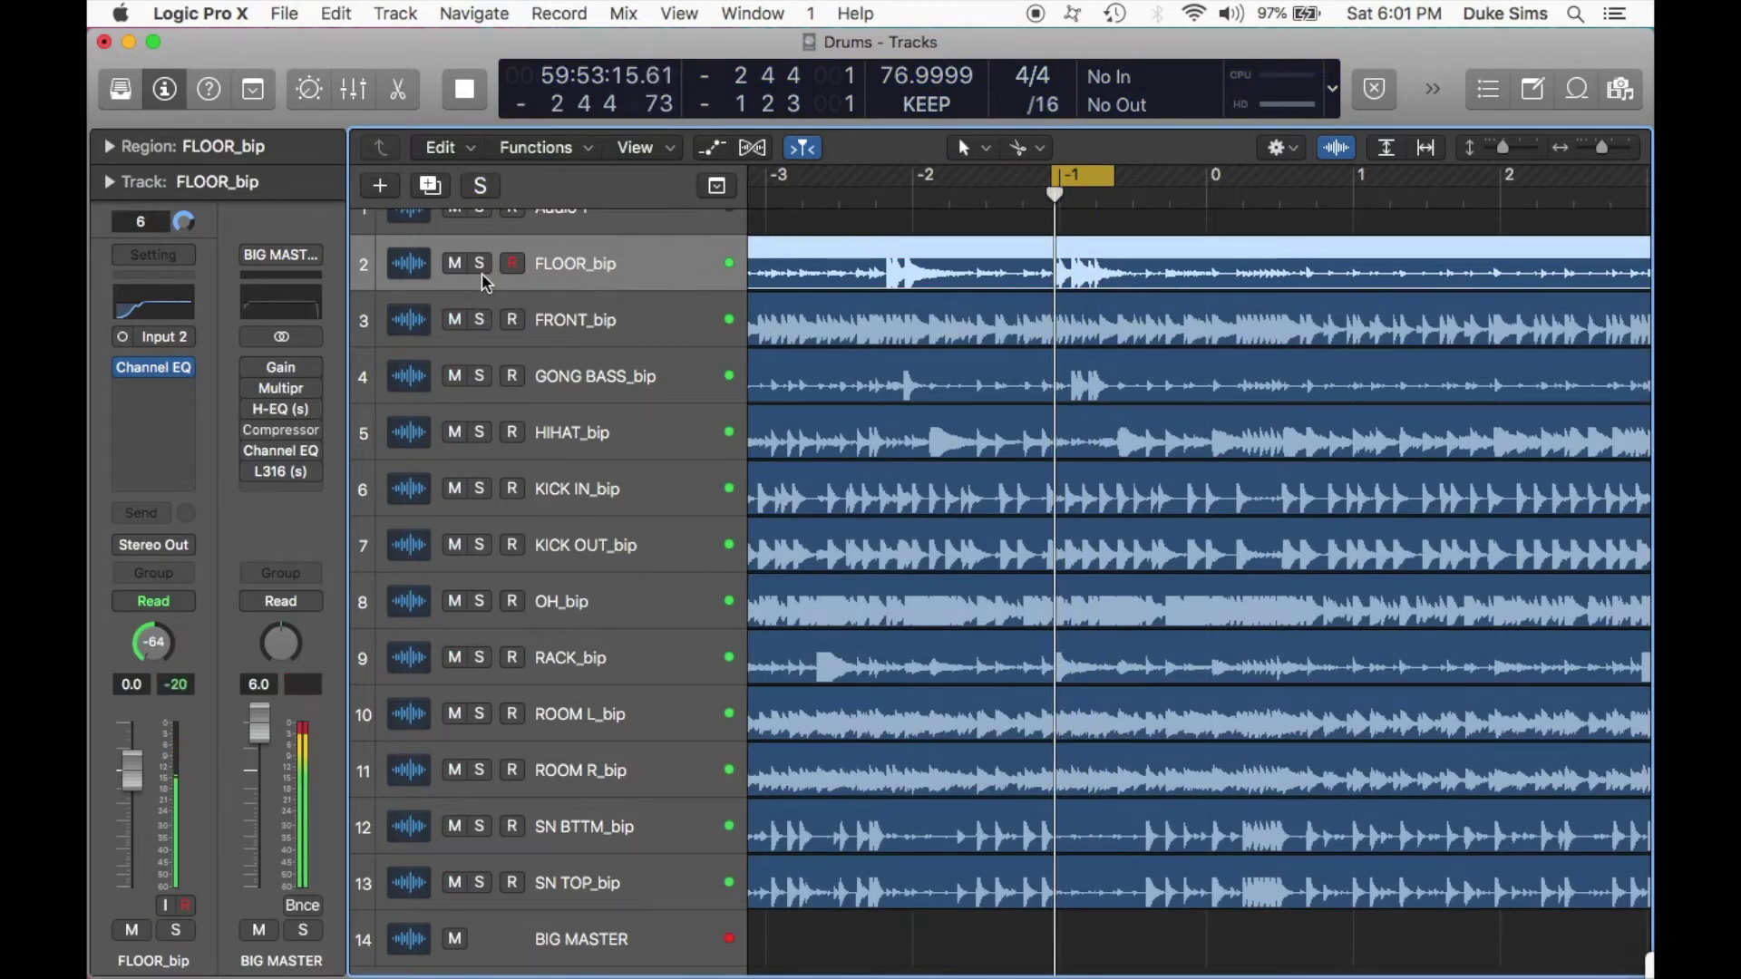
{"action": "left_click", "coordinate": [480, 263]}
{"action": "key", "text": "space"}
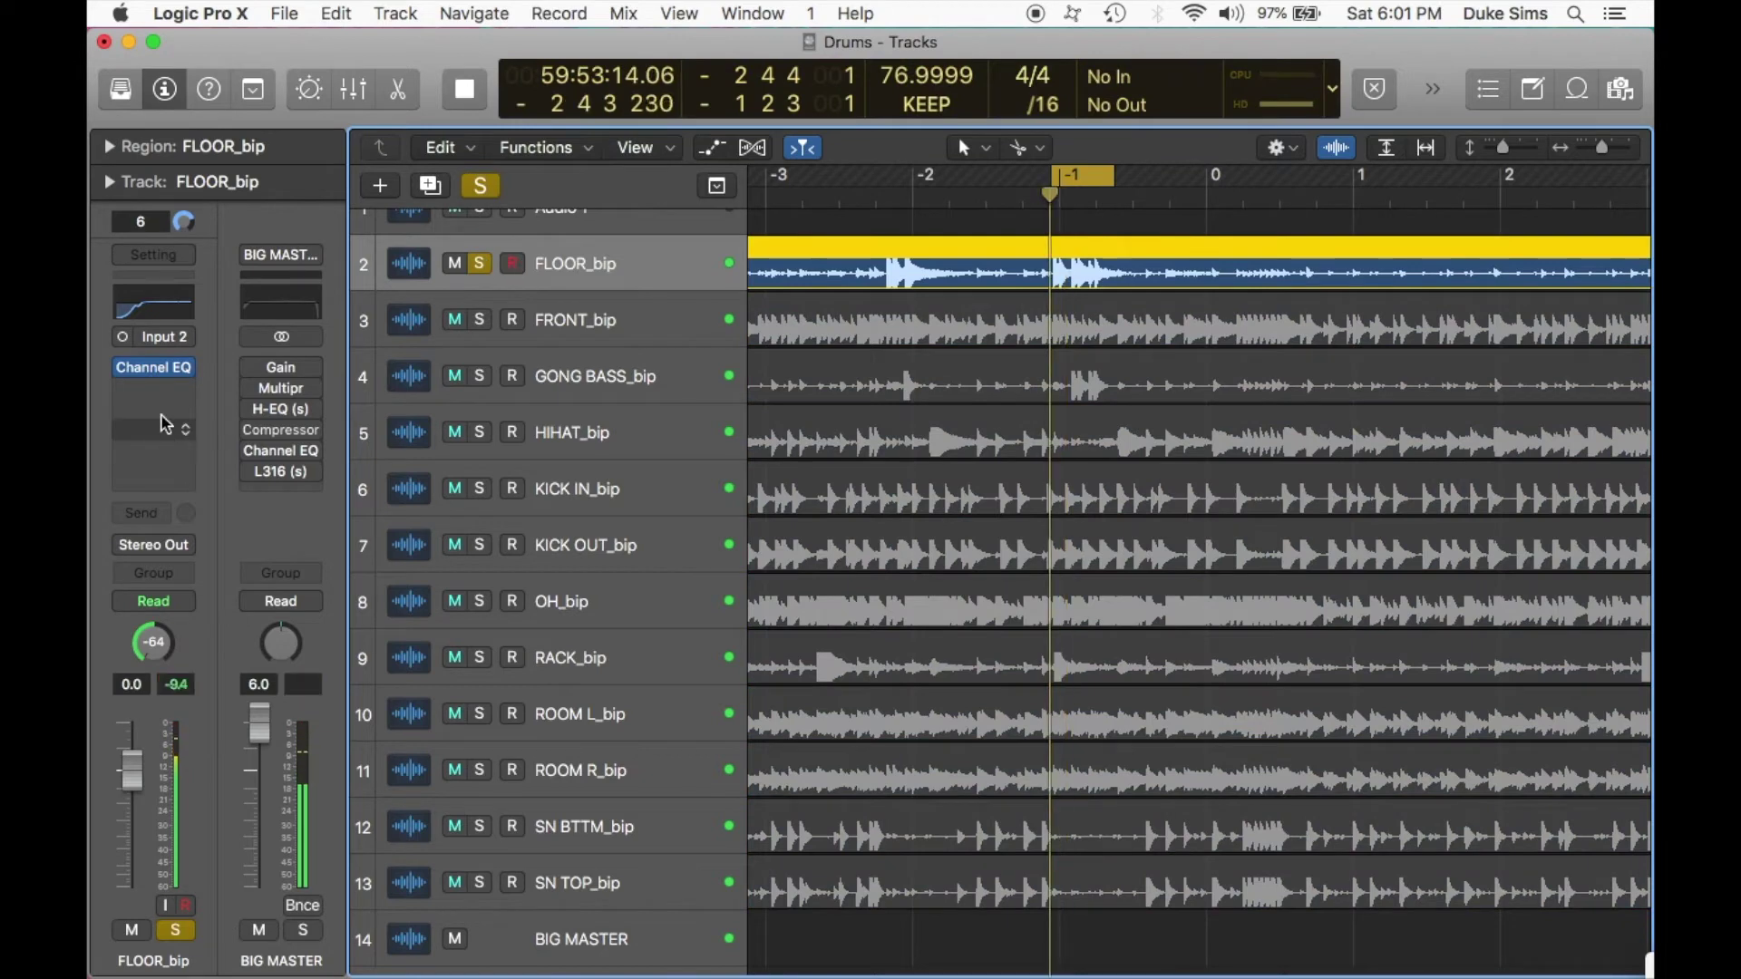
Add a Compressor to FLOOR_bip after the EQ, with the input gain raised to +13.5 dB.
{"action": "left_click", "coordinate": [151, 387]}
{"action": "mouse_move", "coordinate": [181, 624]}
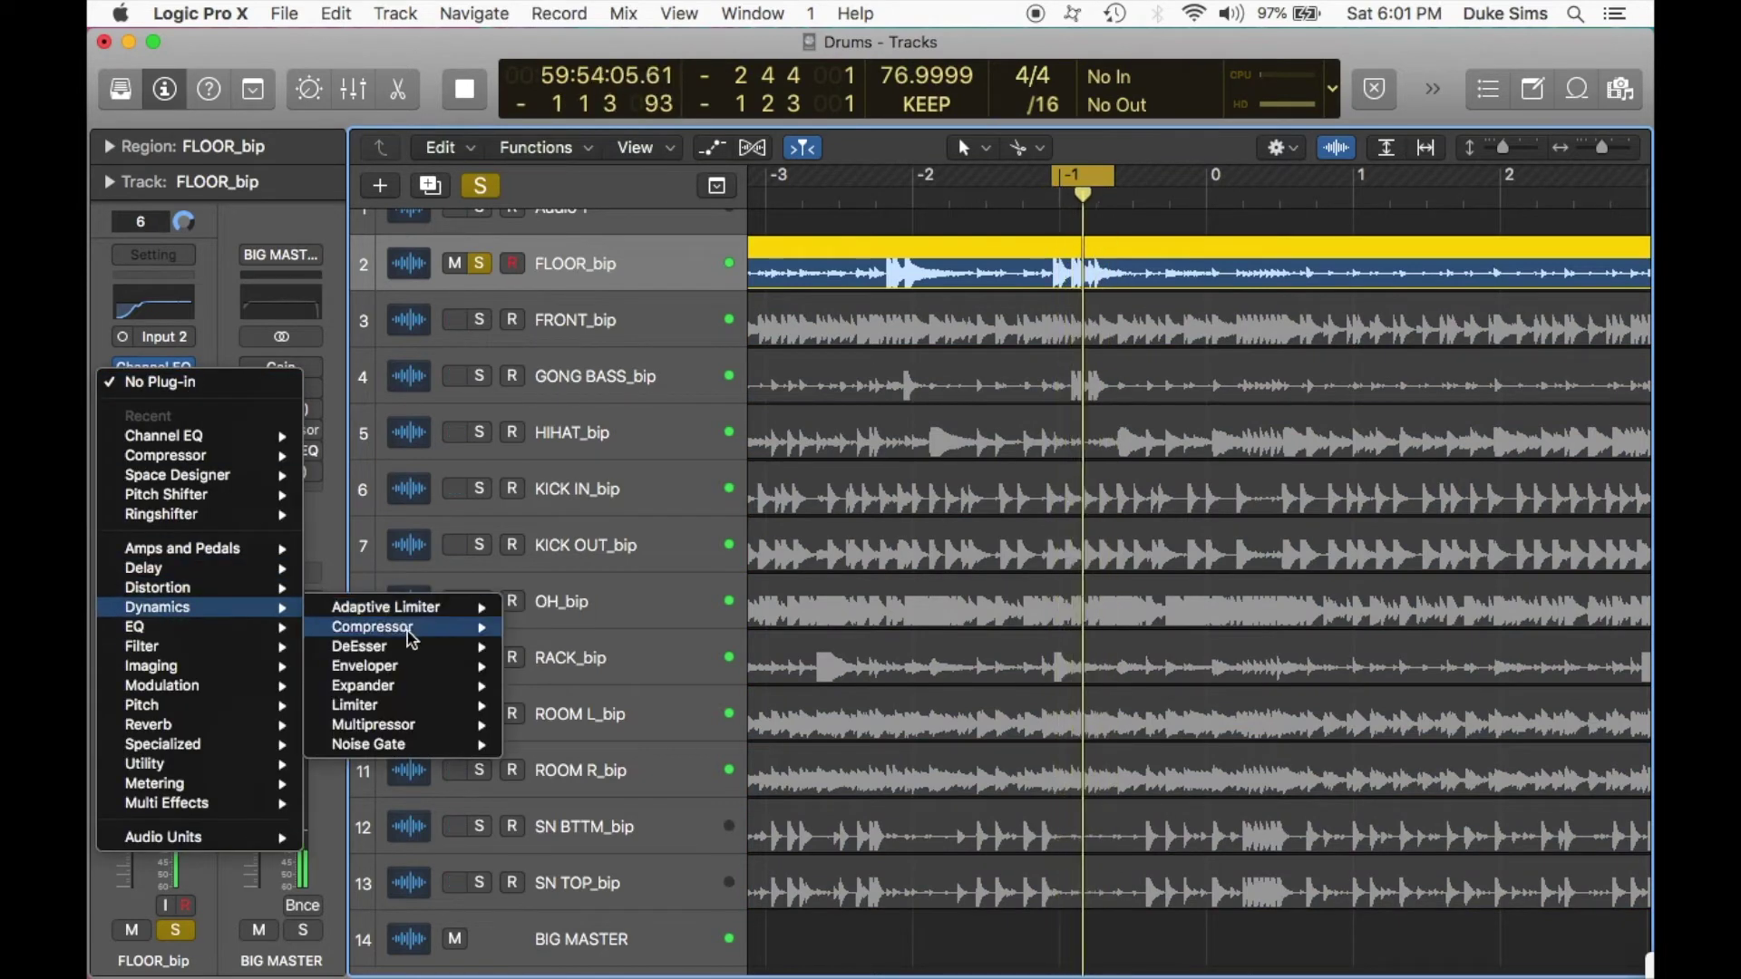
{"action": "mouse_move", "coordinate": [390, 637]}
{"action": "left_click", "coordinate": [535, 627]}
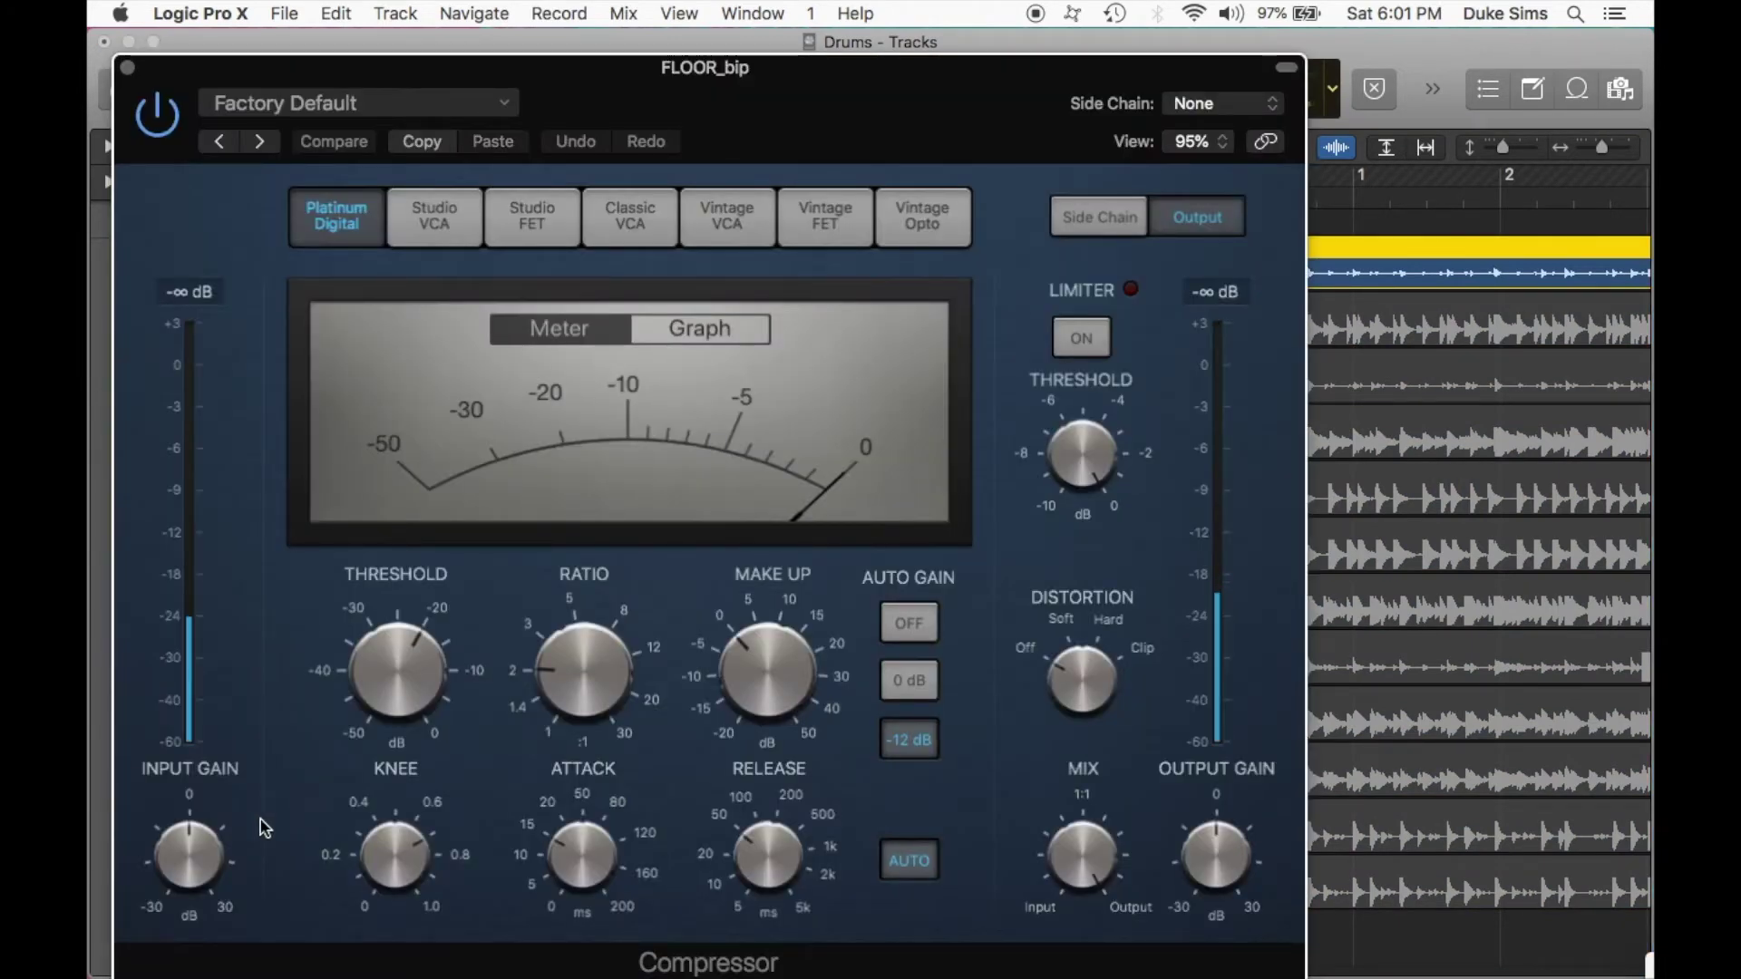
{"action": "left_click_drag", "start_coordinate": [188, 852], "coordinate": [189, 822]}
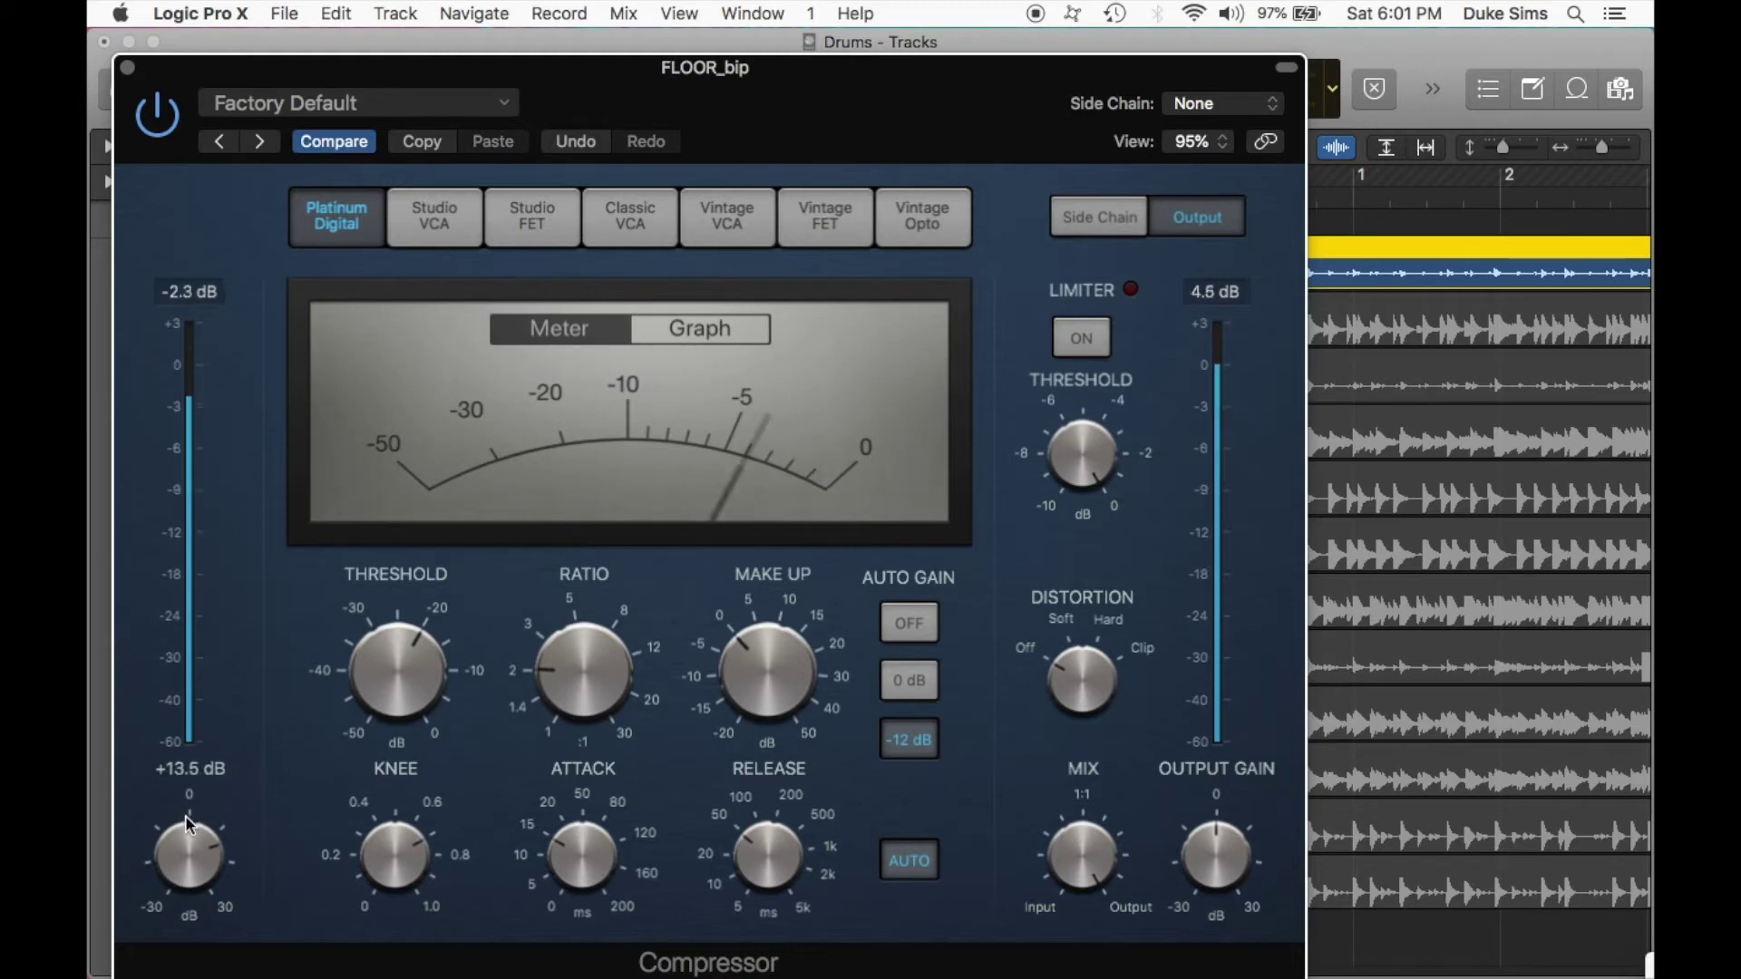
{"action": "left_click", "coordinate": [128, 69]}
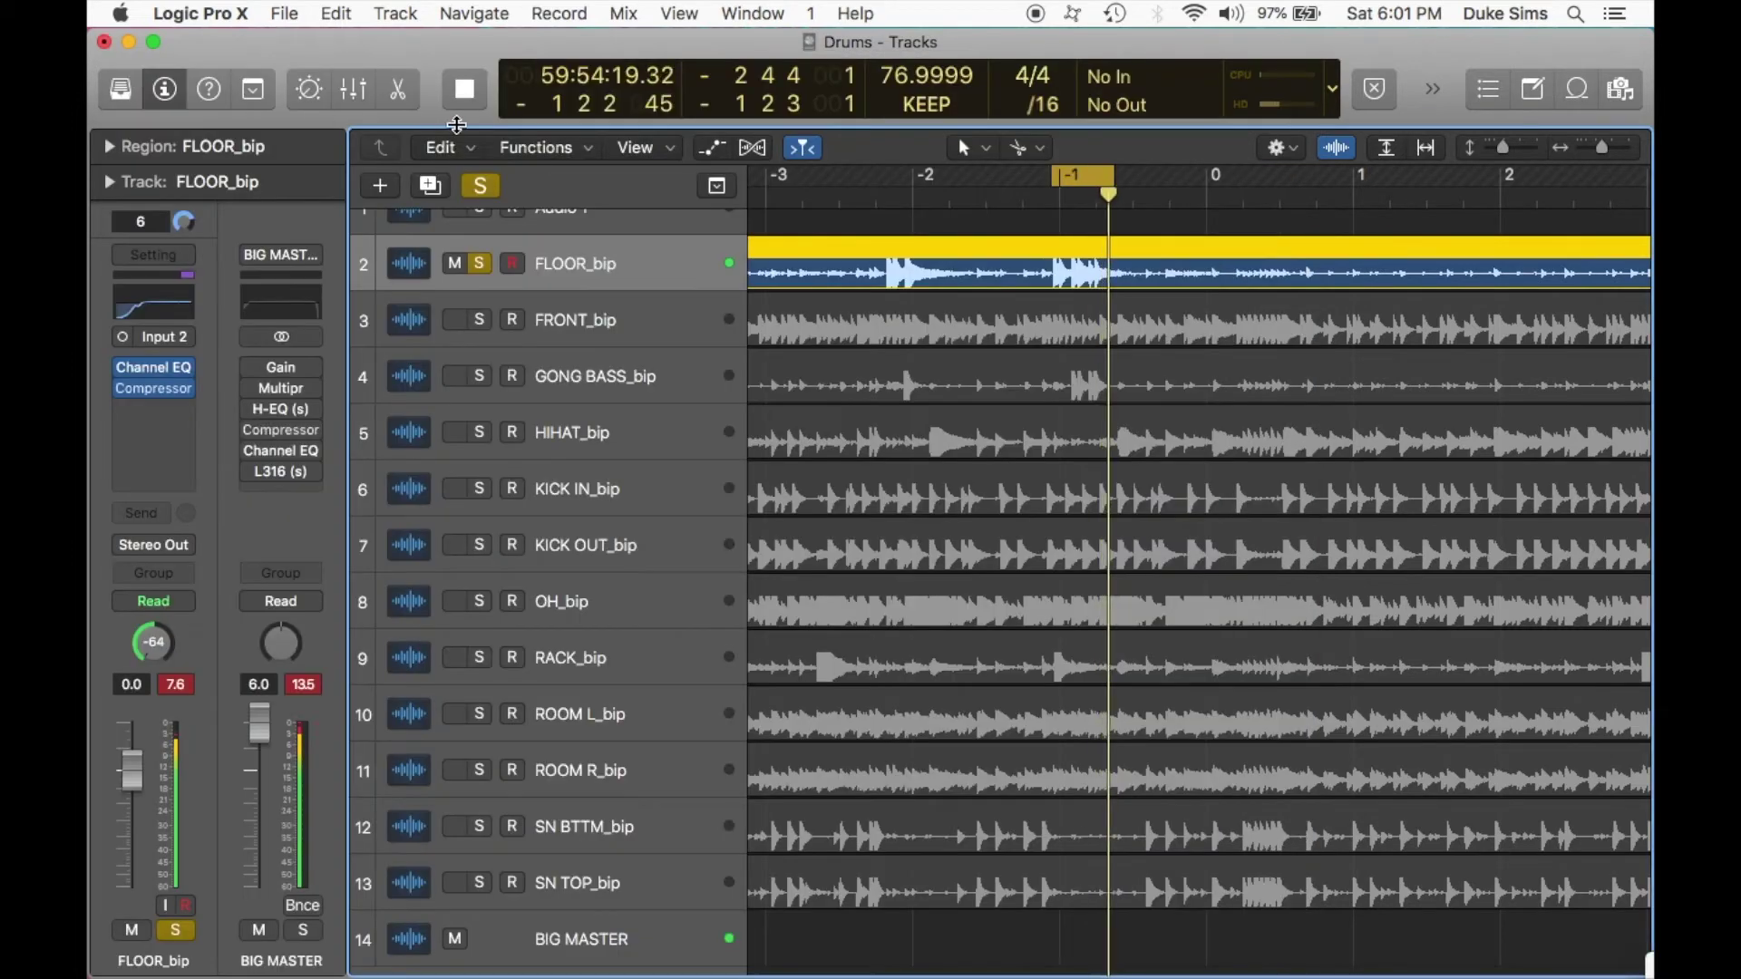
Unsolo FLOOR_bip, clear all remaining solos, and turn off the cycle range.
{"action": "left_click", "coordinate": [479, 319]}
{"action": "left_click", "coordinate": [479, 264]}
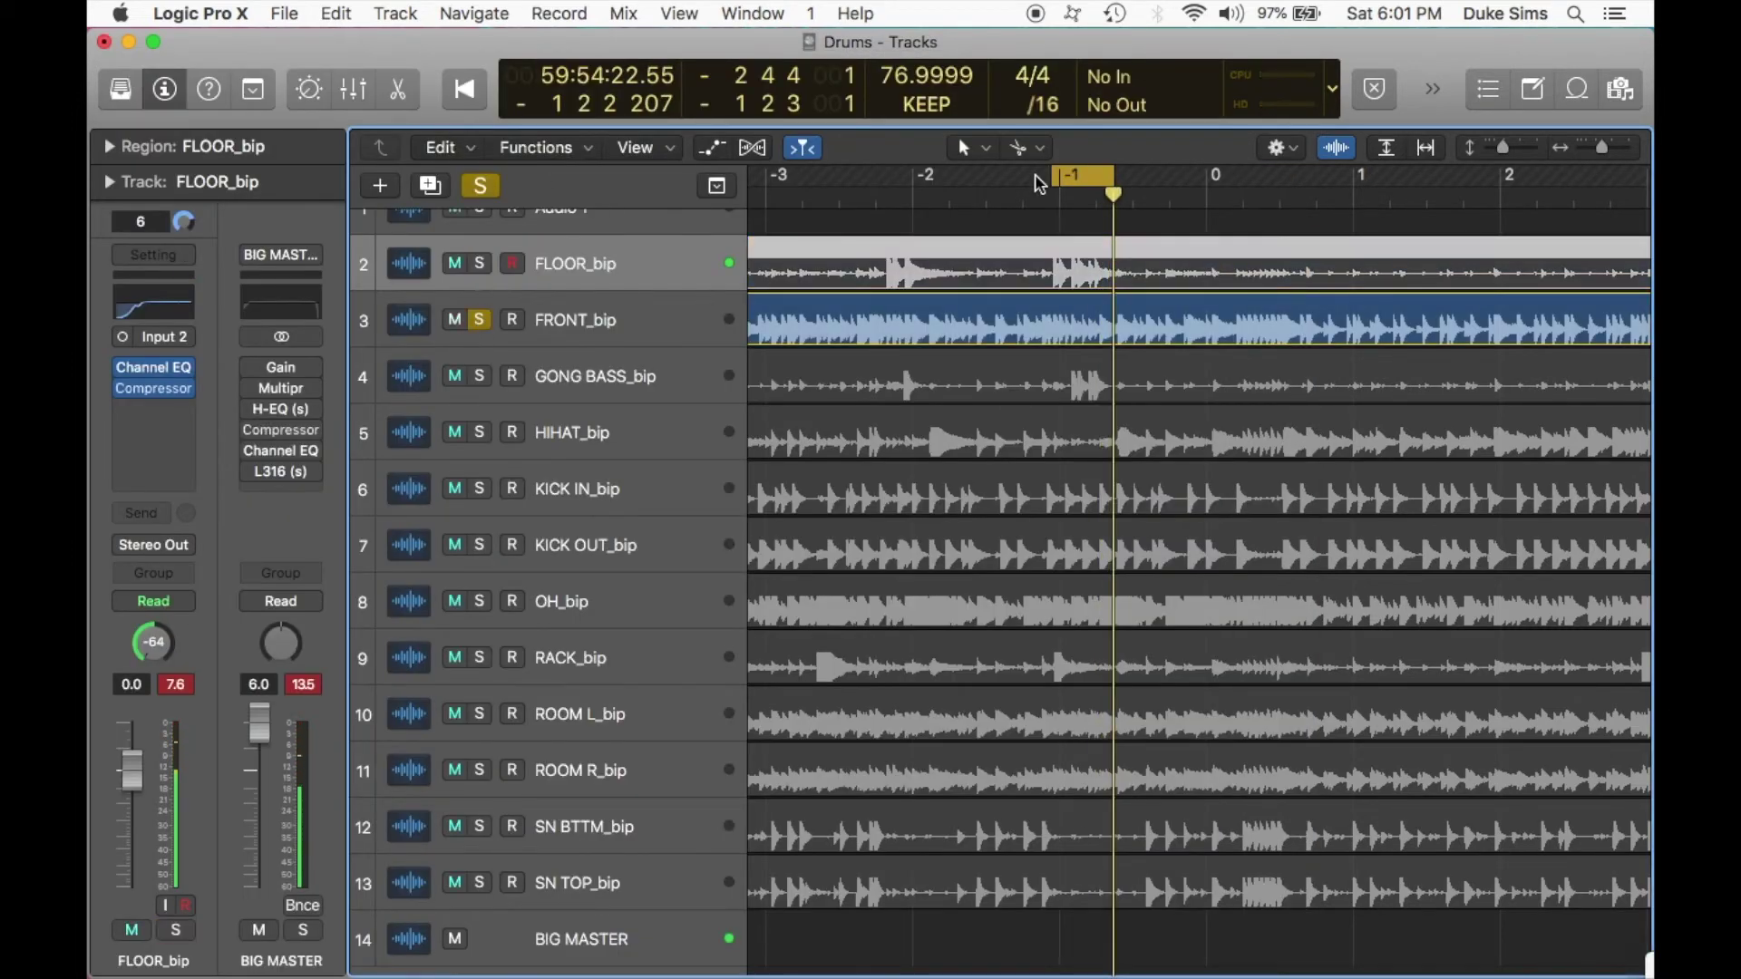
{"action": "left_click", "coordinate": [482, 322]}
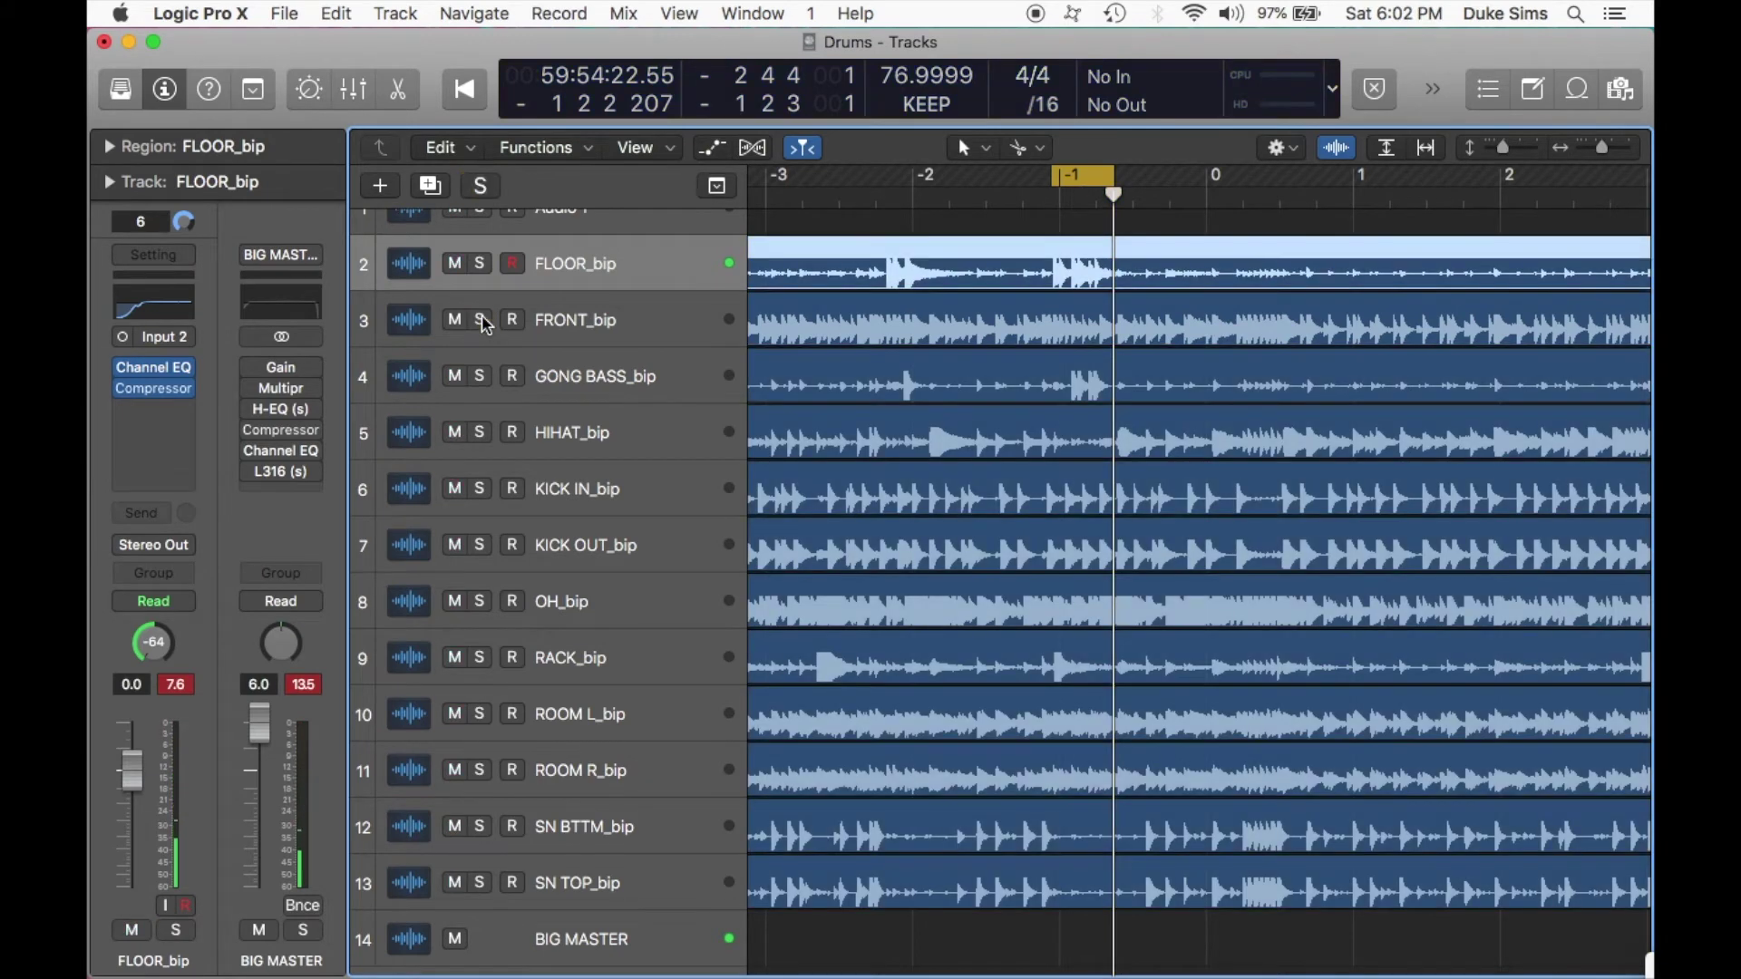
{"action": "left_click", "coordinate": [1082, 179]}
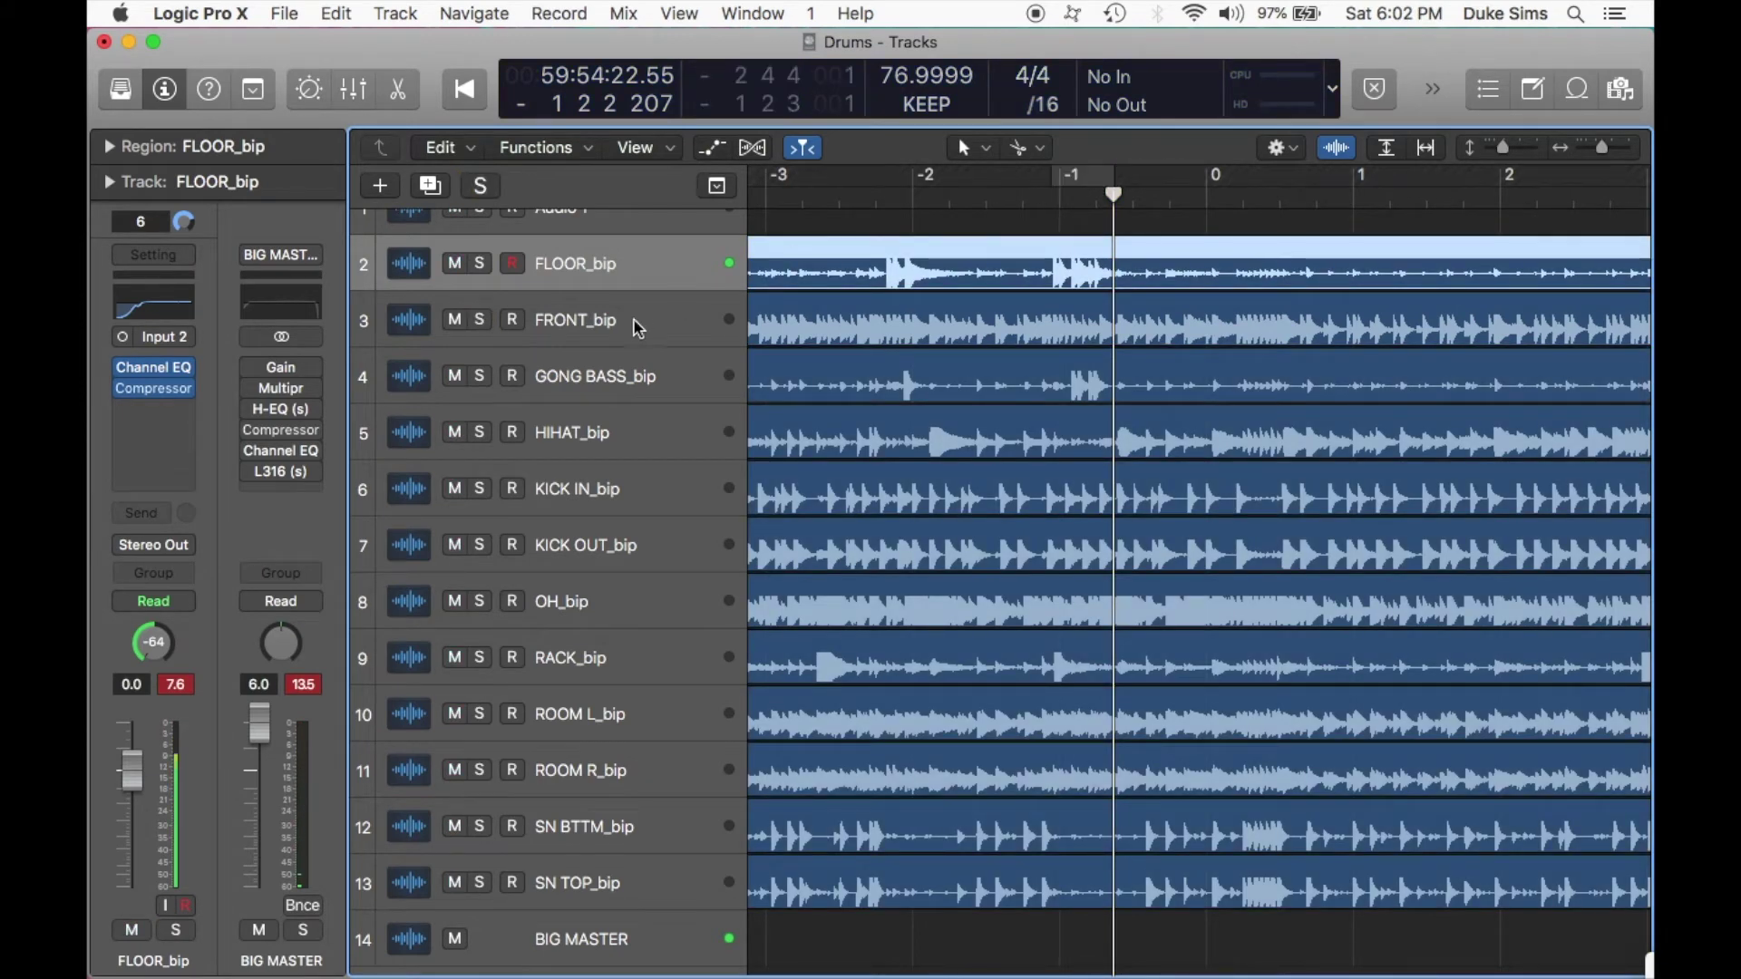
Solo FRONT_bip for a short listen, stop playback, and unsolo it.
{"action": "left_click", "coordinate": [479, 322]}
{"action": "key", "text": "space"}
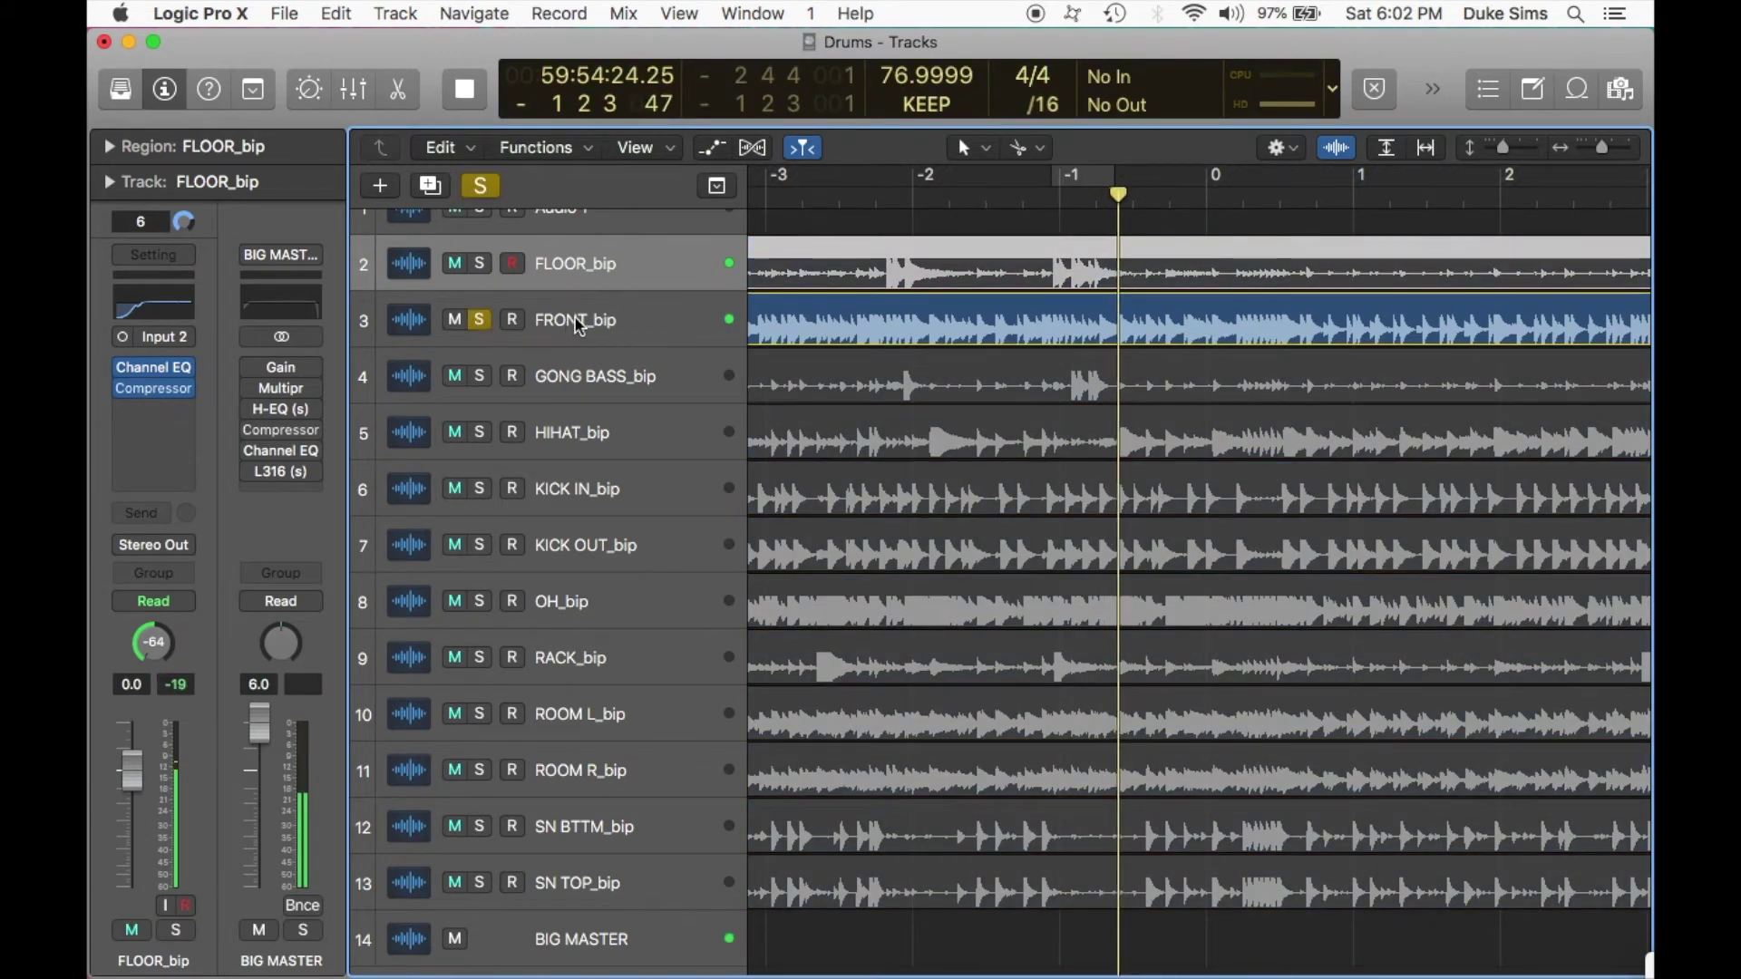
{"action": "key", "text": "space"}
{"action": "left_click", "coordinate": [480, 322]}
Mute FRONT_bip and move it above FLOOR_bip in the track list.
{"action": "left_click", "coordinate": [591, 319]}
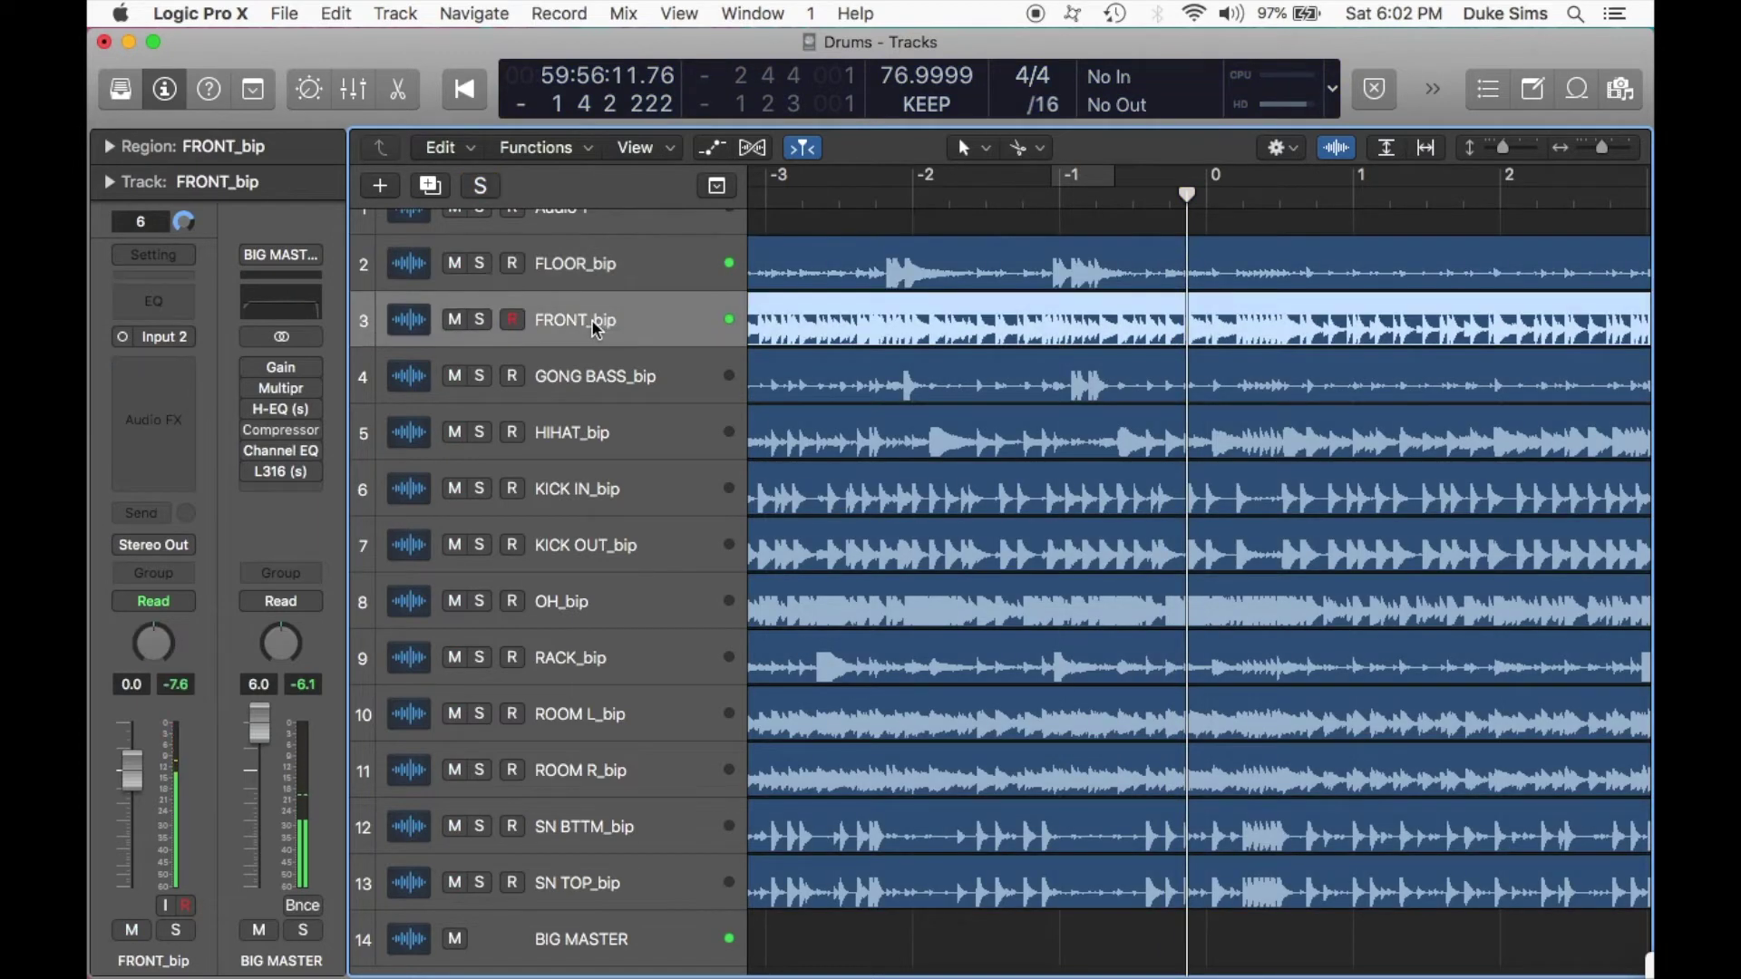
{"action": "scroll", "coordinate": [675, 343], "scroll_direction": "left", "scroll_amount": 3}
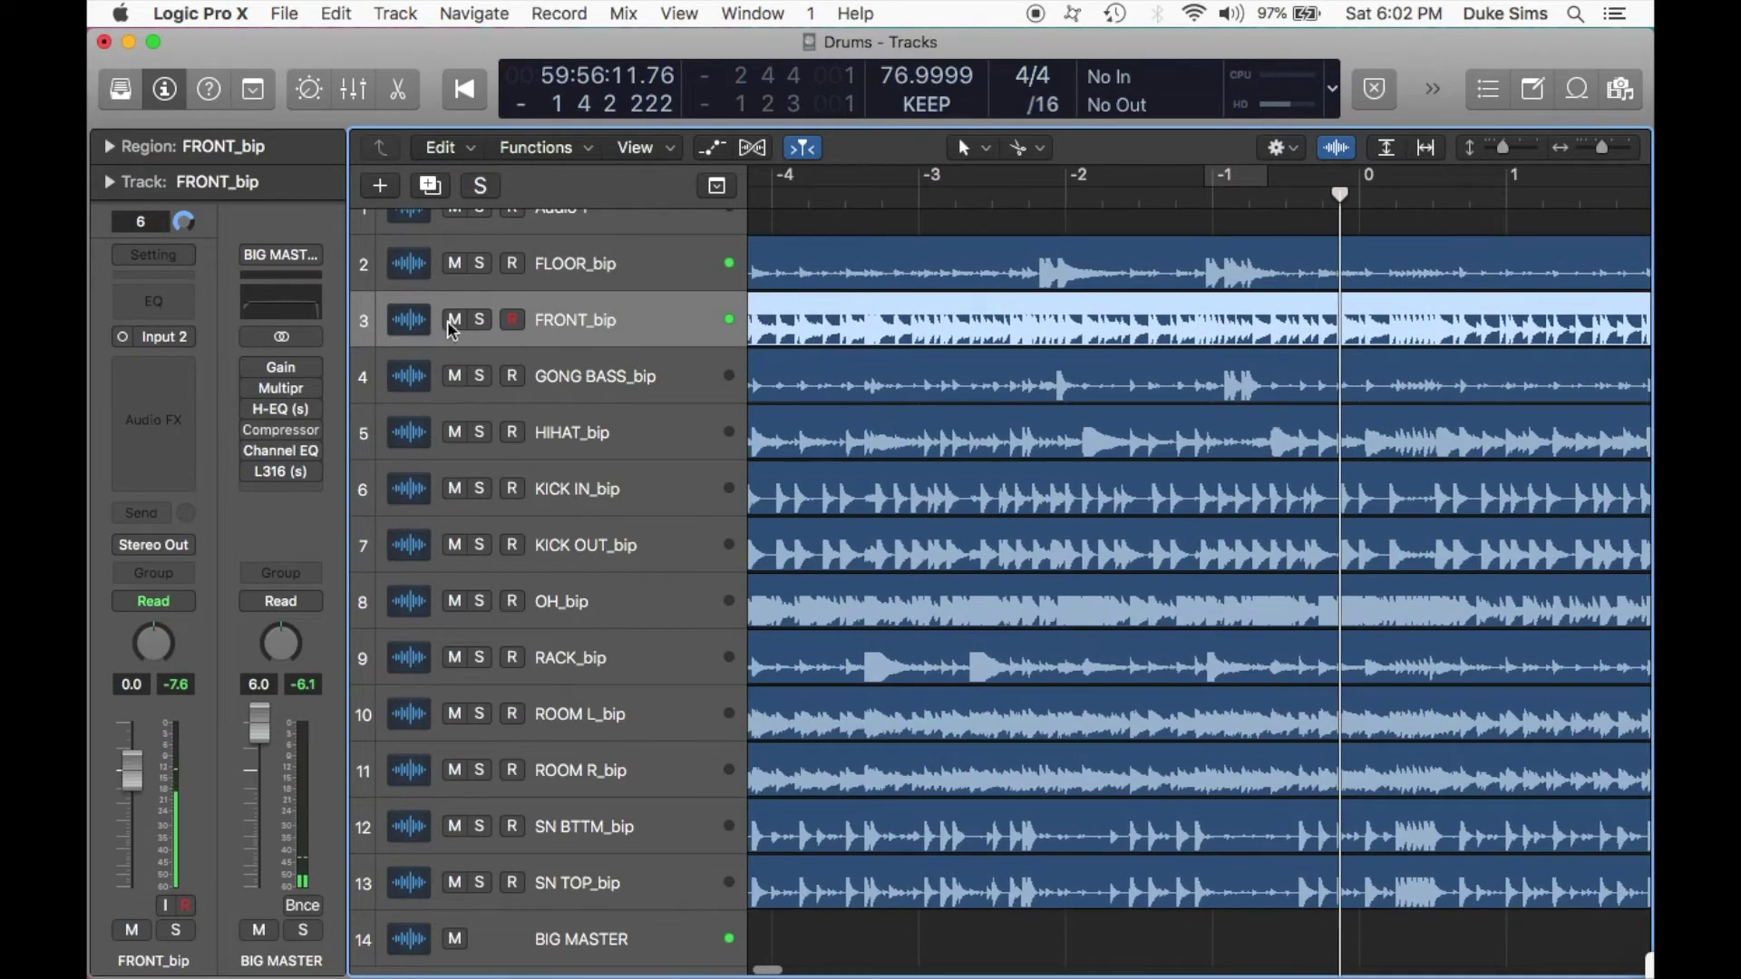
{"action": "left_click", "coordinate": [454, 321]}
{"action": "left_click", "coordinate": [454, 319]}
{"action": "left_click", "coordinate": [455, 320]}
{"action": "left_click_drag", "start_coordinate": [597, 312], "coordinate": [597, 263]}
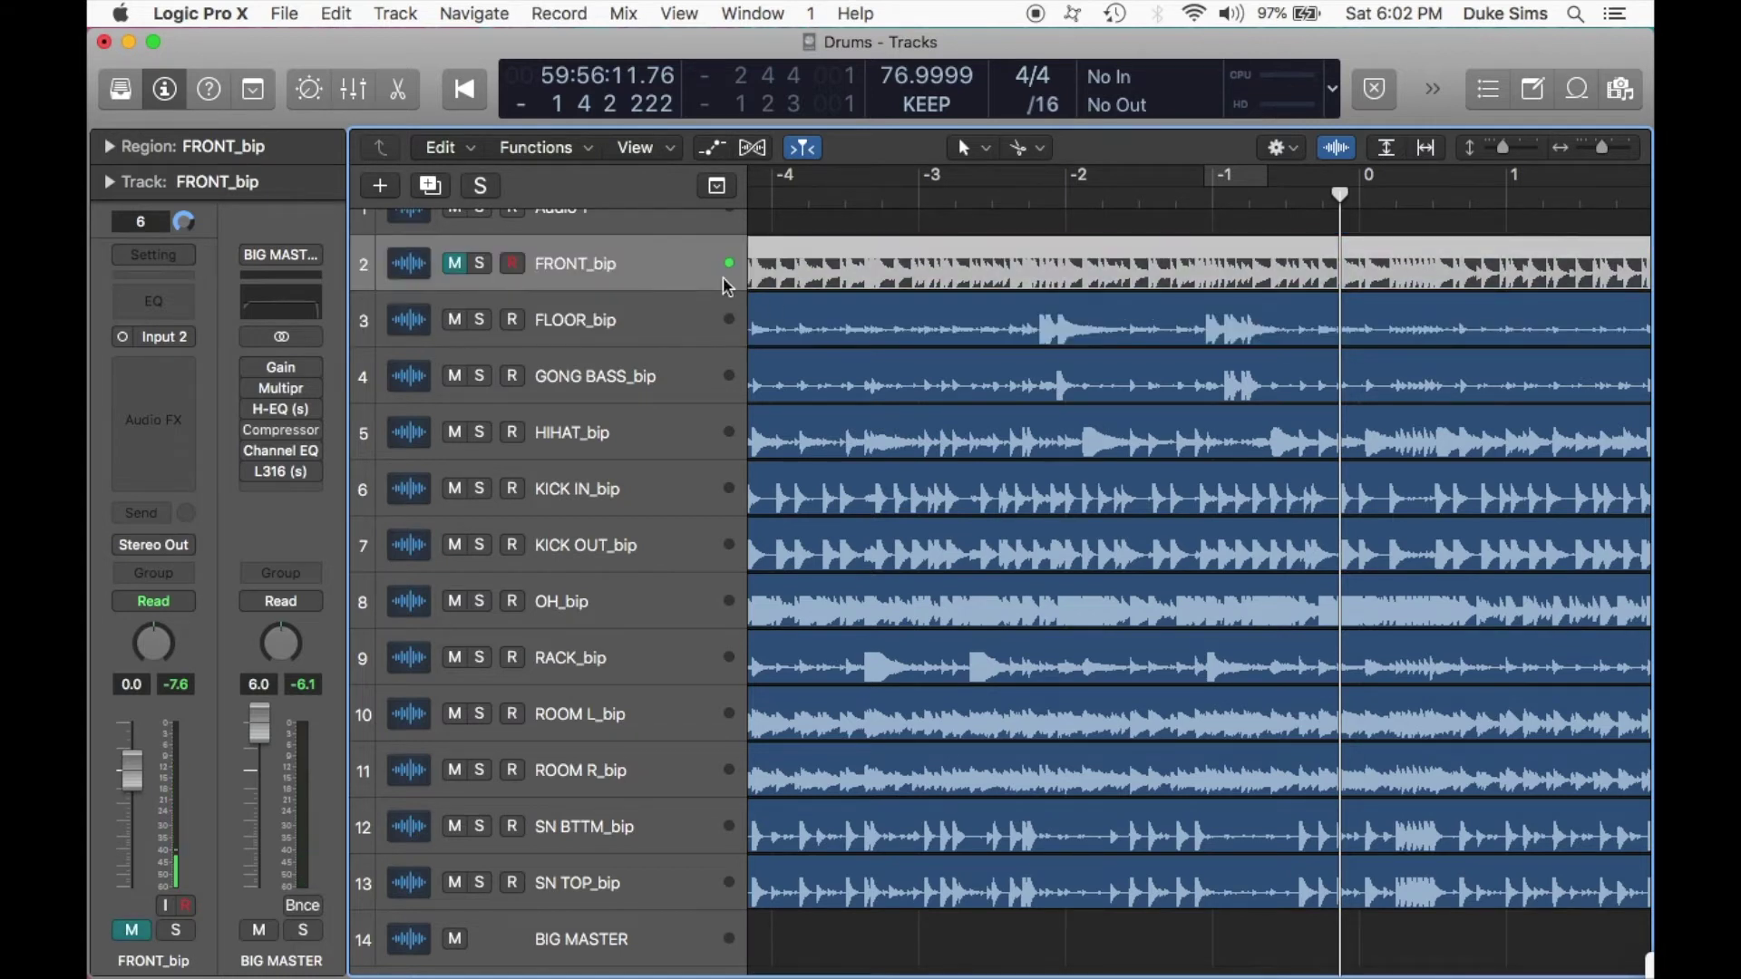
Place the playhead at -5 3 1 1, then move RACK_bip directly below FLOOR_bip and solo it.
{"action": "scroll", "coordinate": [1179, 544], "scroll_direction": "left", "scroll_amount": 3}
{"action": "left_click", "coordinate": [858, 203]}
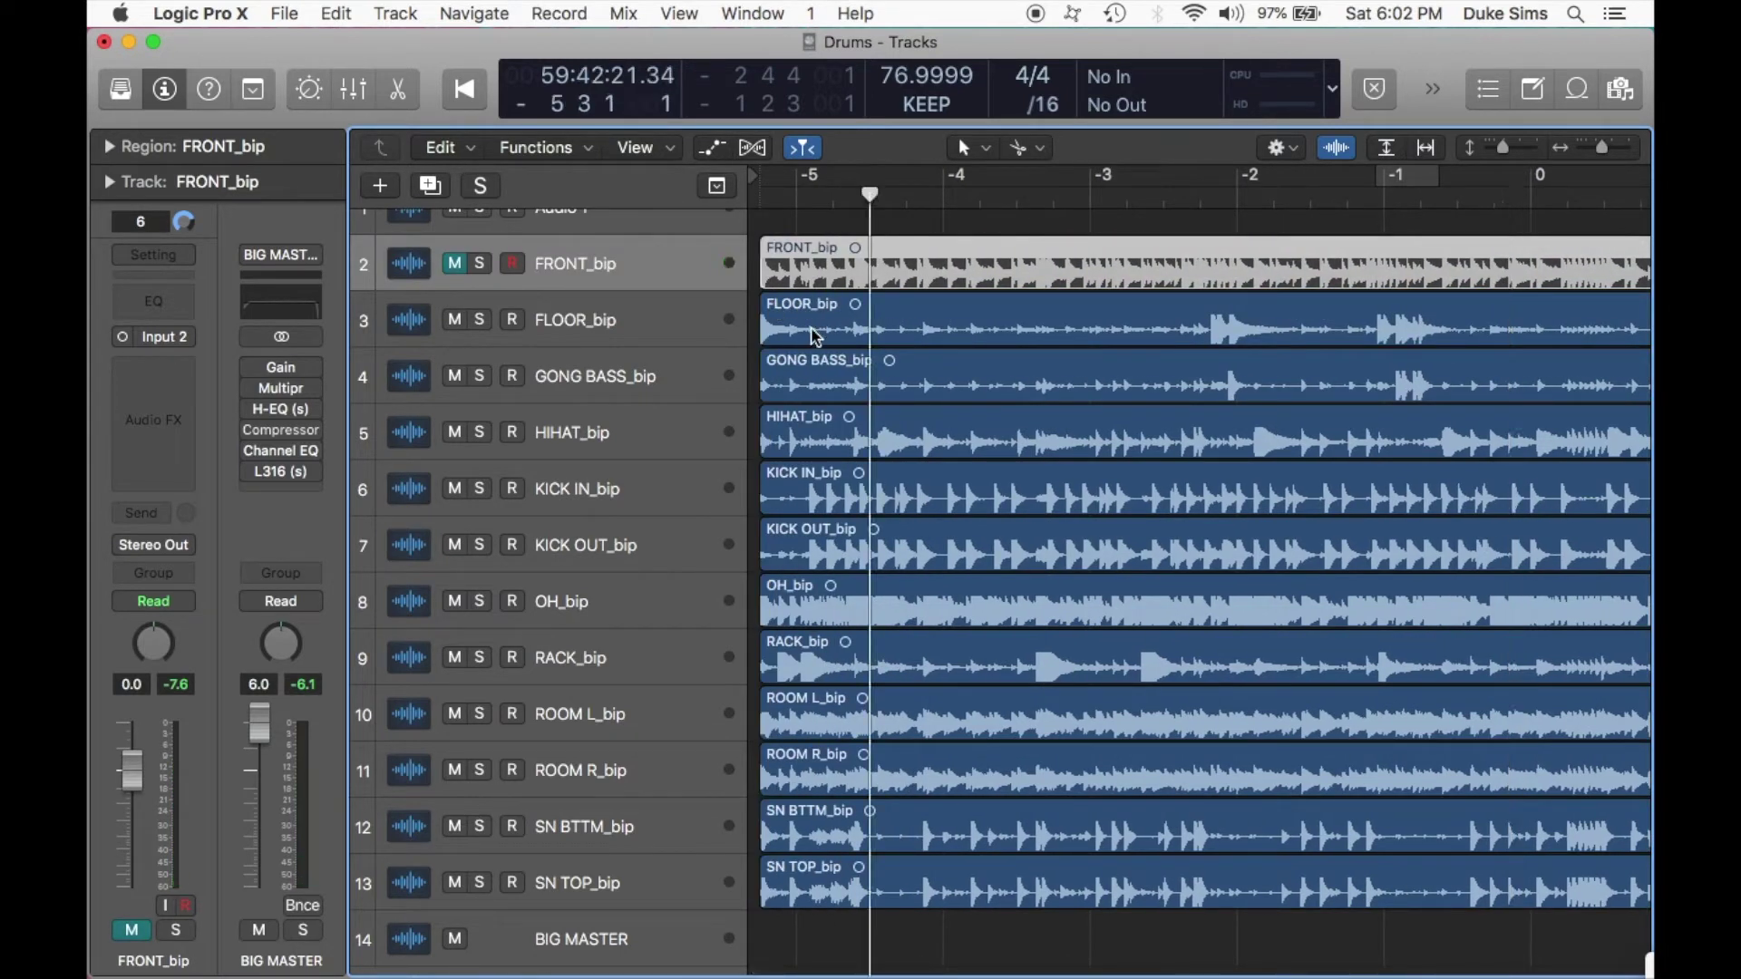
{"action": "left_click", "coordinate": [618, 328]}
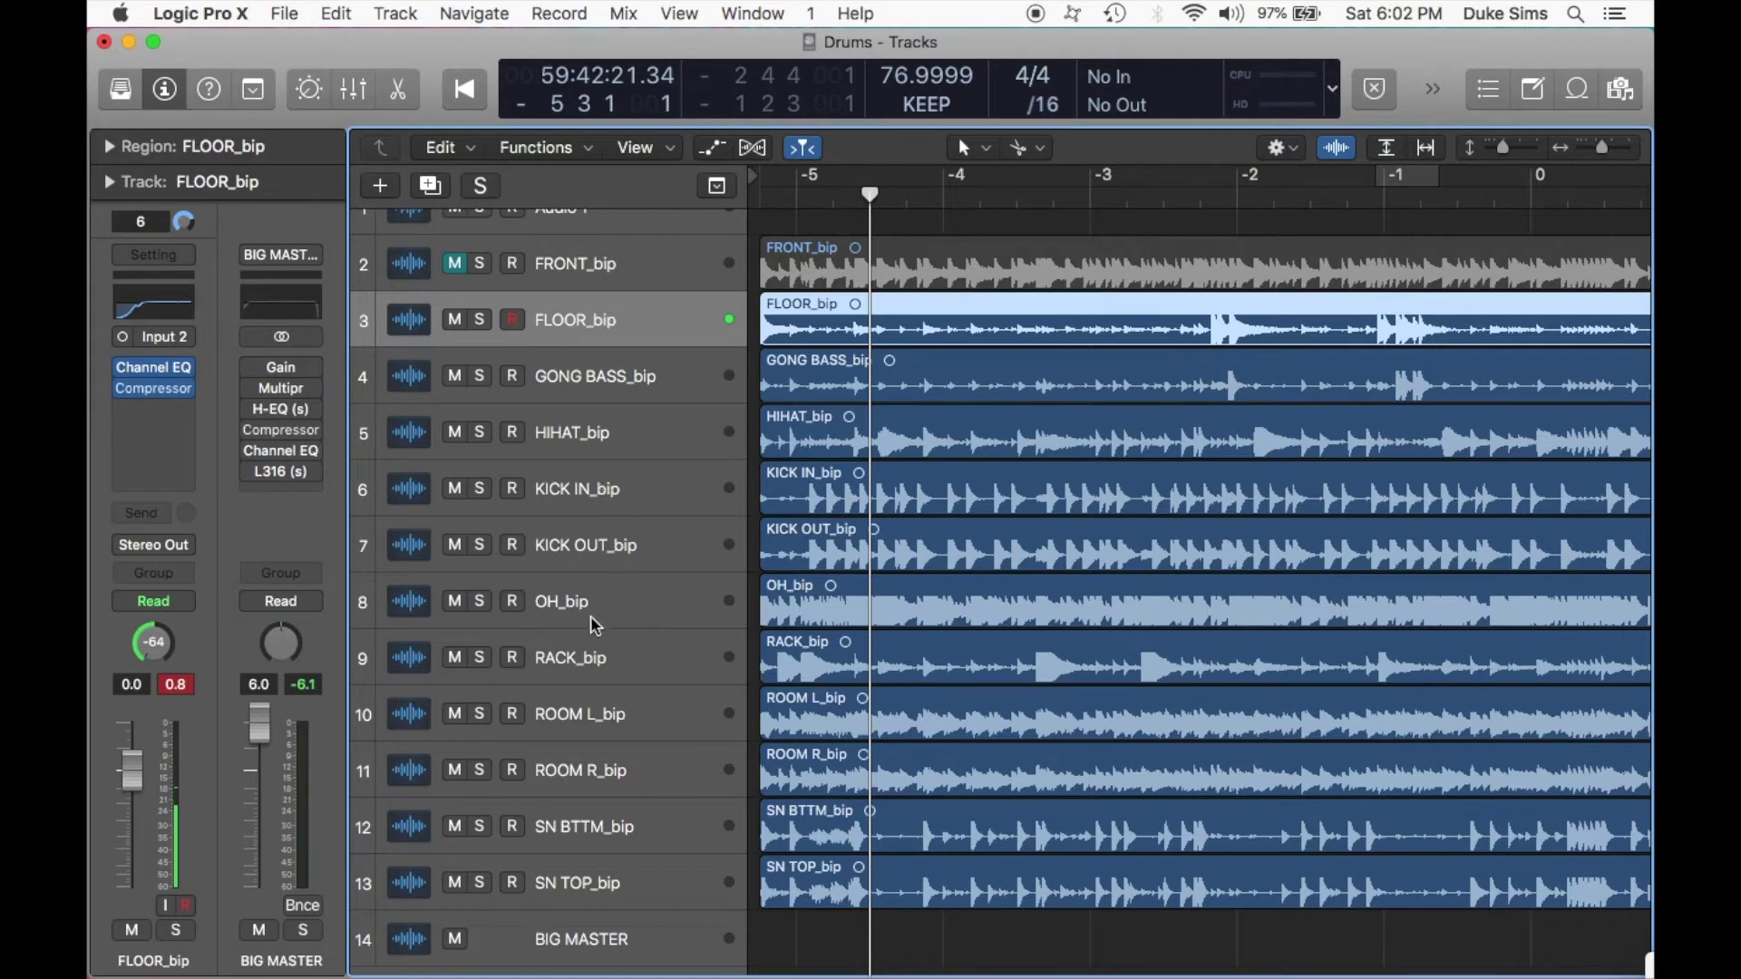
{"action": "left_click", "coordinate": [576, 647]}
{"action": "left_click_drag", "start_coordinate": [569, 645], "coordinate": [589, 371]}
{"action": "left_click", "coordinate": [479, 376]}
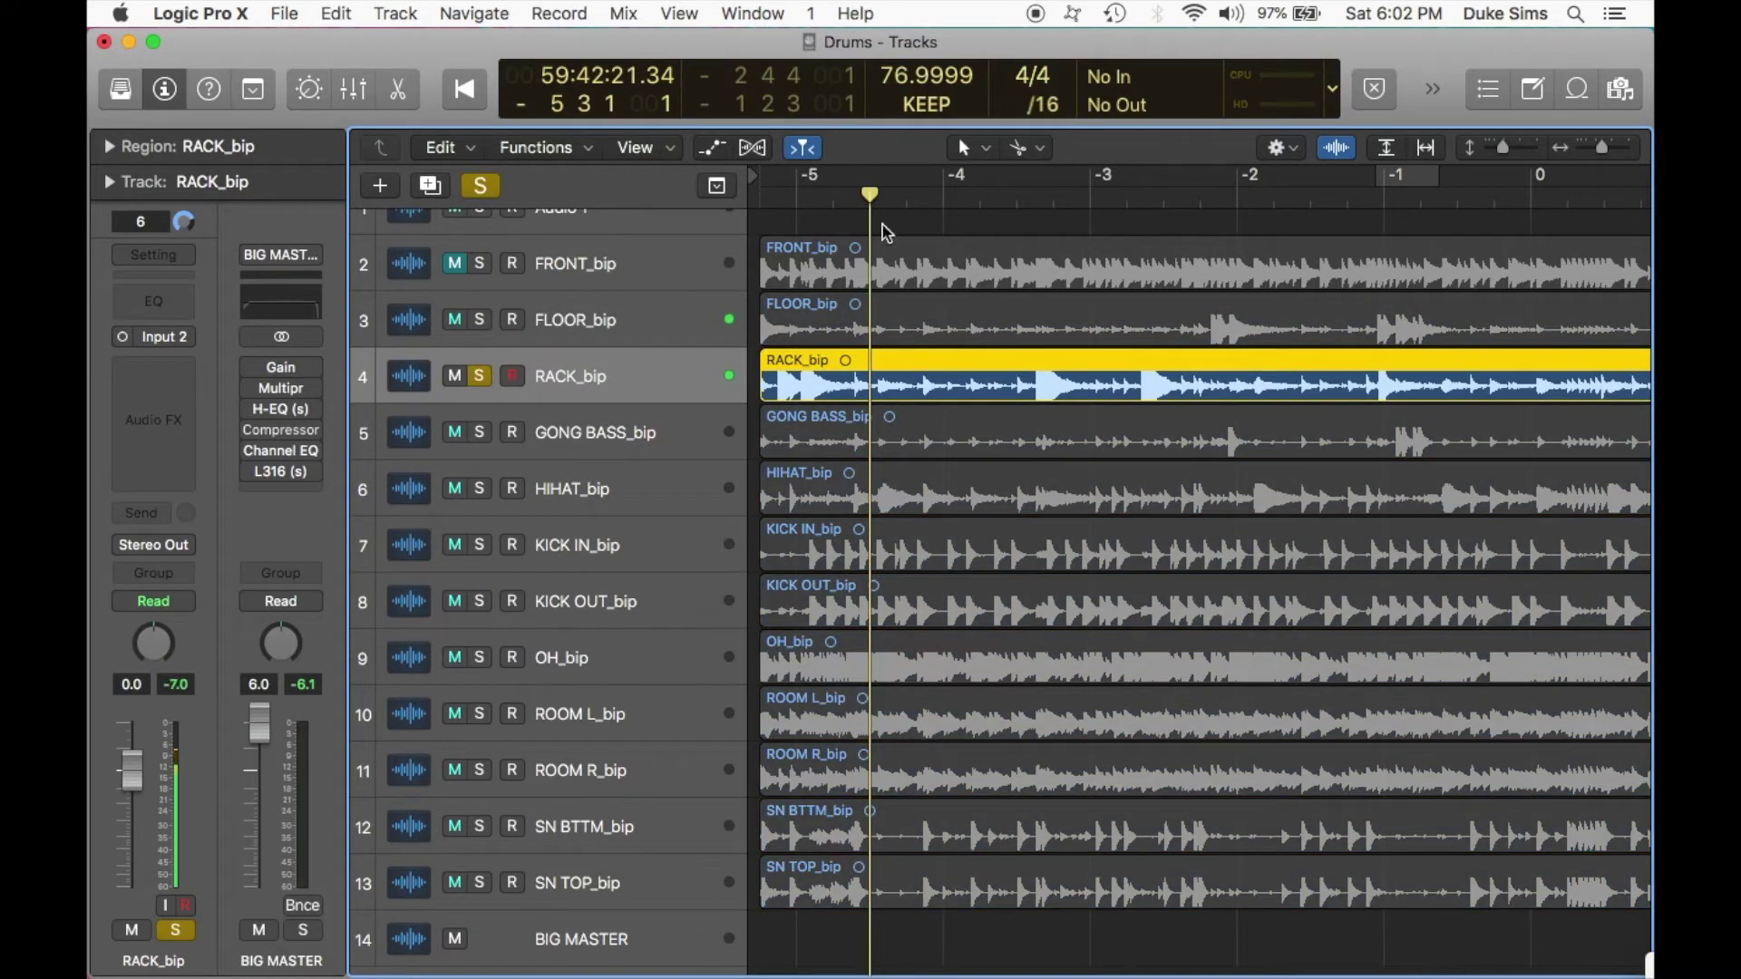
Loop the rack tom hit from -4 3 2 to -3 1 1 and start playback.
{"action": "left_click_drag", "start_coordinate": [1031, 180], "coordinate": [1085, 182]}
{"action": "key", "text": "space"}
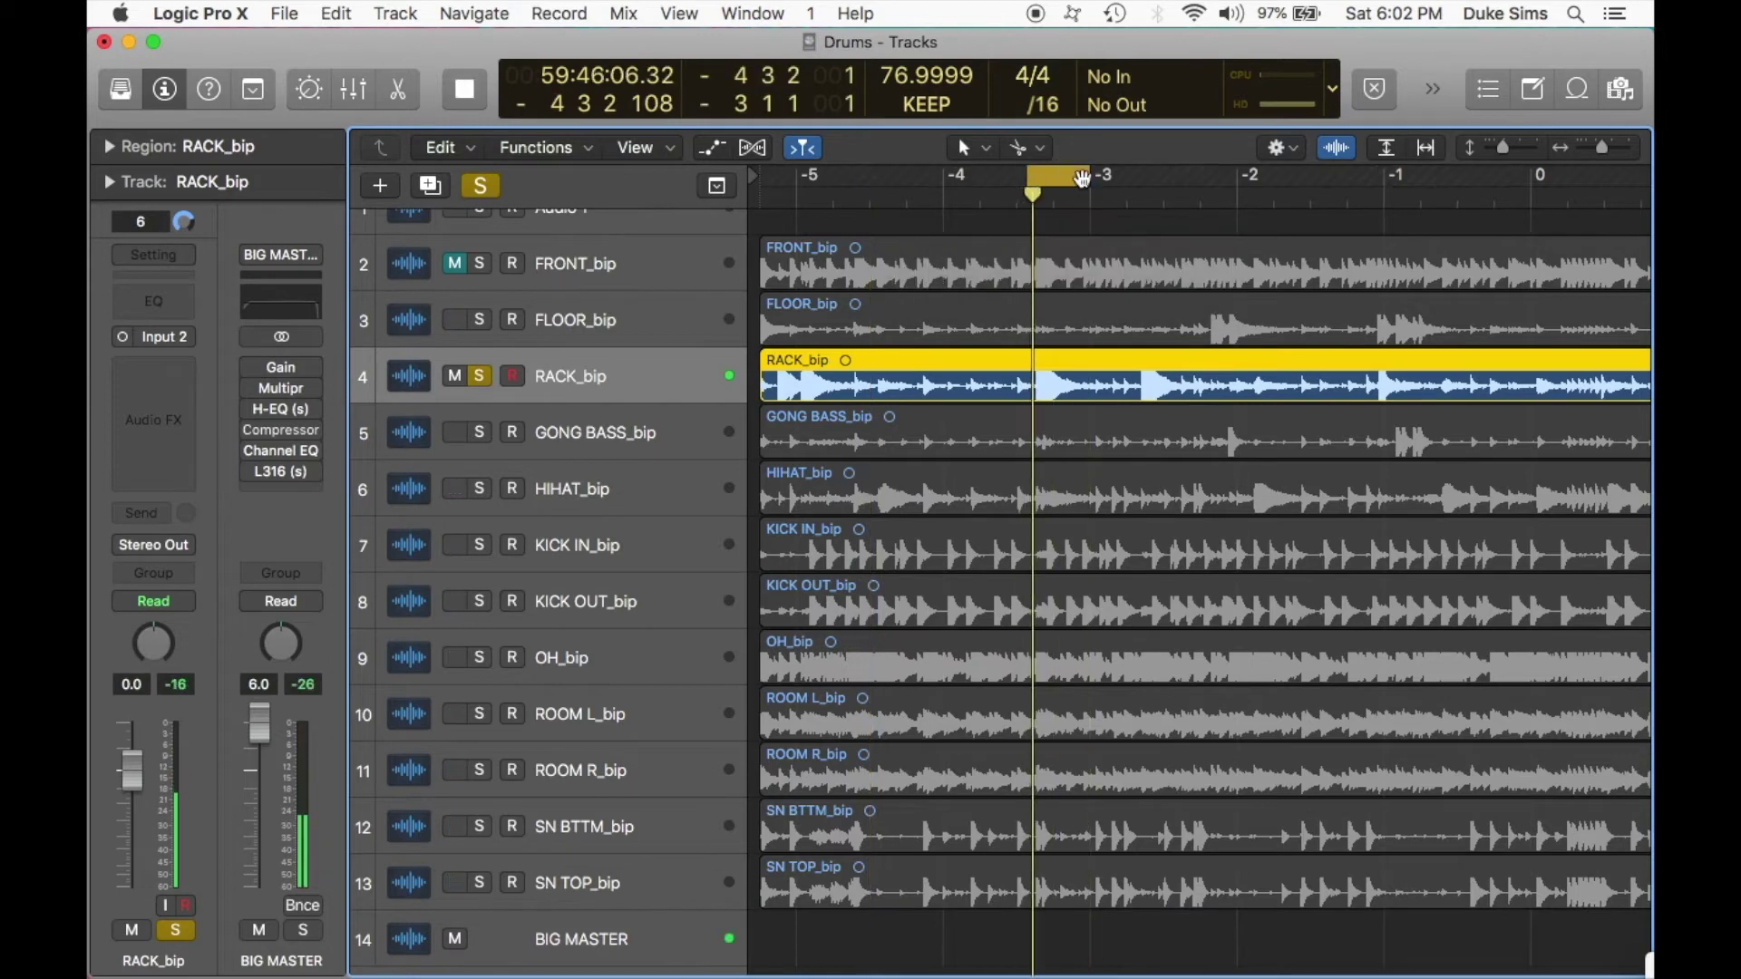
{"action": "key", "text": "super+Right"}
{"action": "key", "text": "super+Right"}
{"action": "key", "text": "super+Right"}
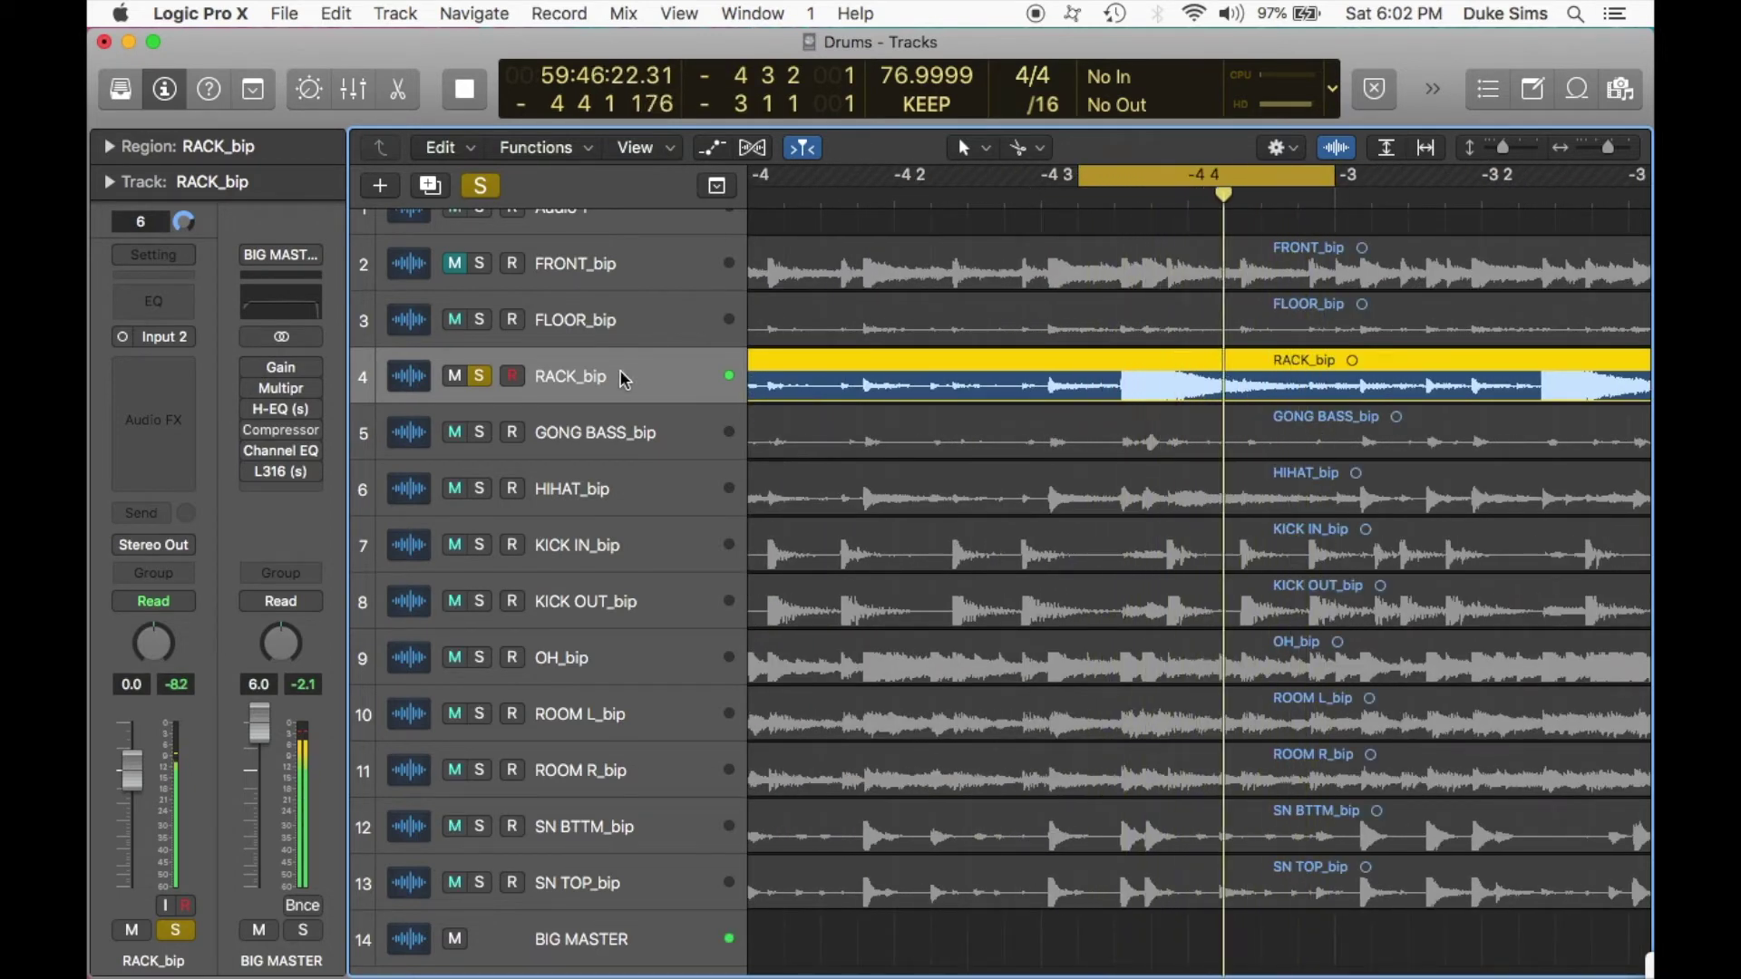
Add a Channel EQ to RACK_bip with the low-cut filter raised to between 100 and 200 Hz.
{"action": "left_click", "coordinate": [156, 308]}
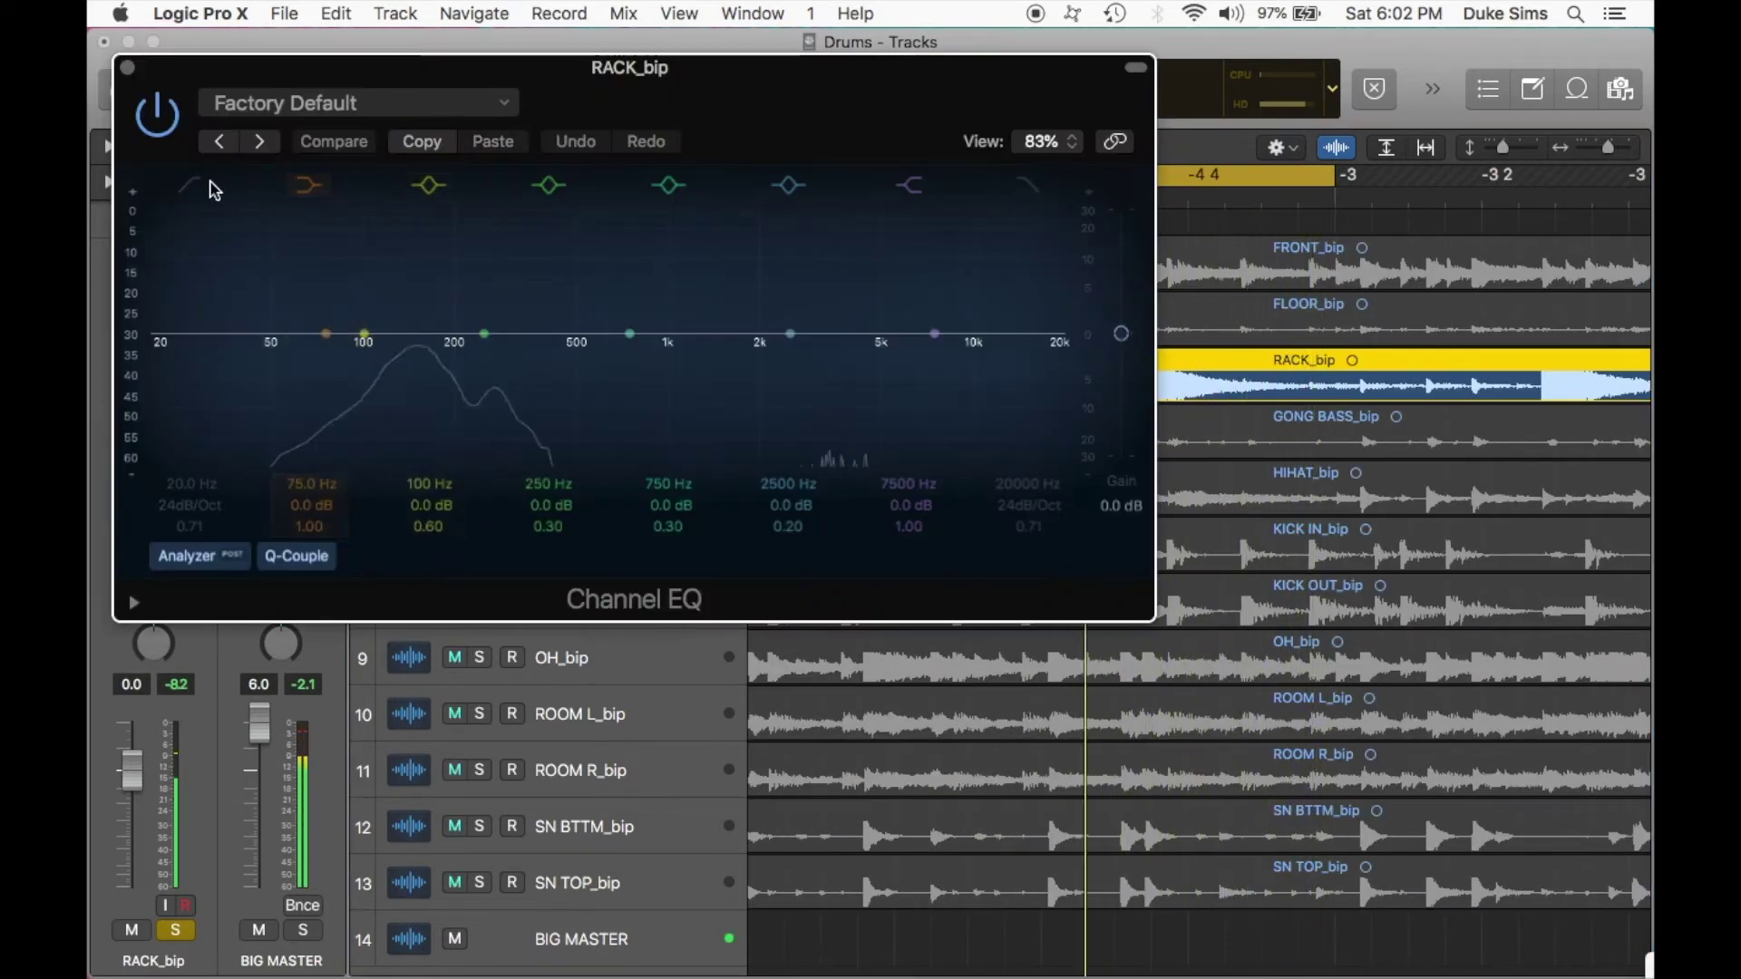
{"action": "left_click", "coordinate": [190, 184]}
{"action": "mouse_move", "coordinate": [191, 469]}
{"action": "left_mouse_down"}
{"action": "mouse_move", "coordinate": [190, 389]}
{"action": "mouse_move", "coordinate": [189, 472]}
{"action": "left_mouse_up"}
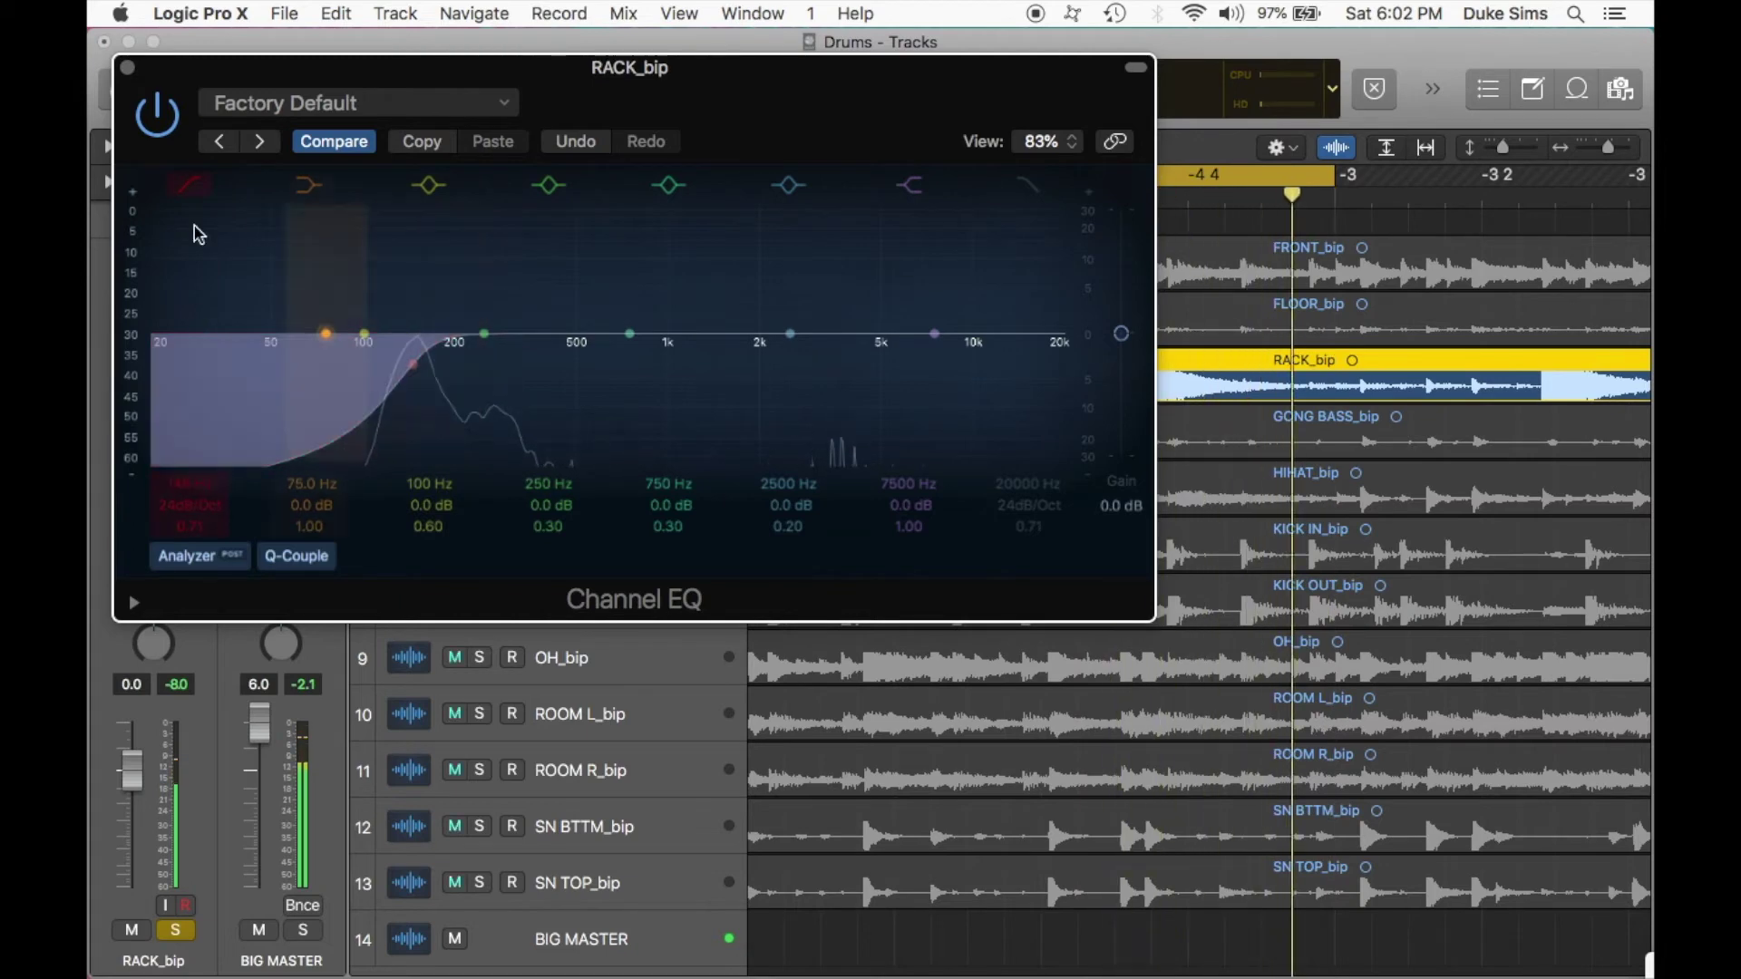
{"action": "left_click", "coordinate": [128, 68]}
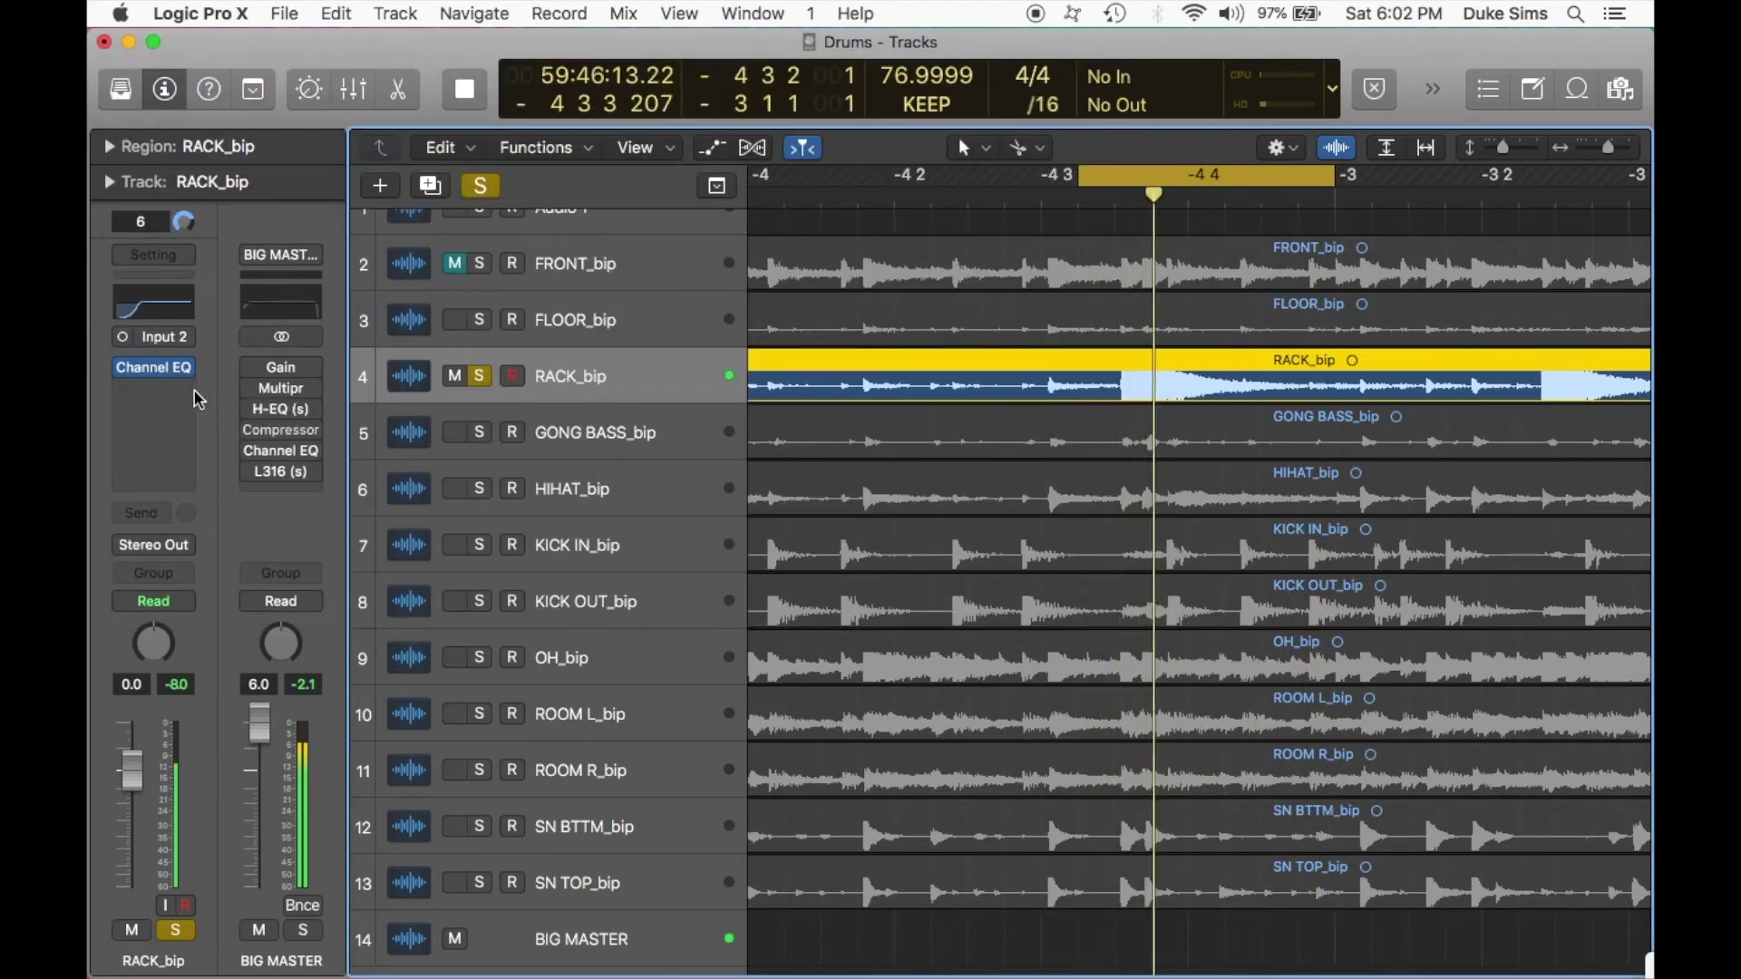
Add a mono Compressor to RACK_bip and raise its input gain to +8.0 dB.
{"action": "left_click", "coordinate": [154, 382]}
{"action": "mouse_move", "coordinate": [192, 609]}
{"action": "mouse_move", "coordinate": [453, 626]}
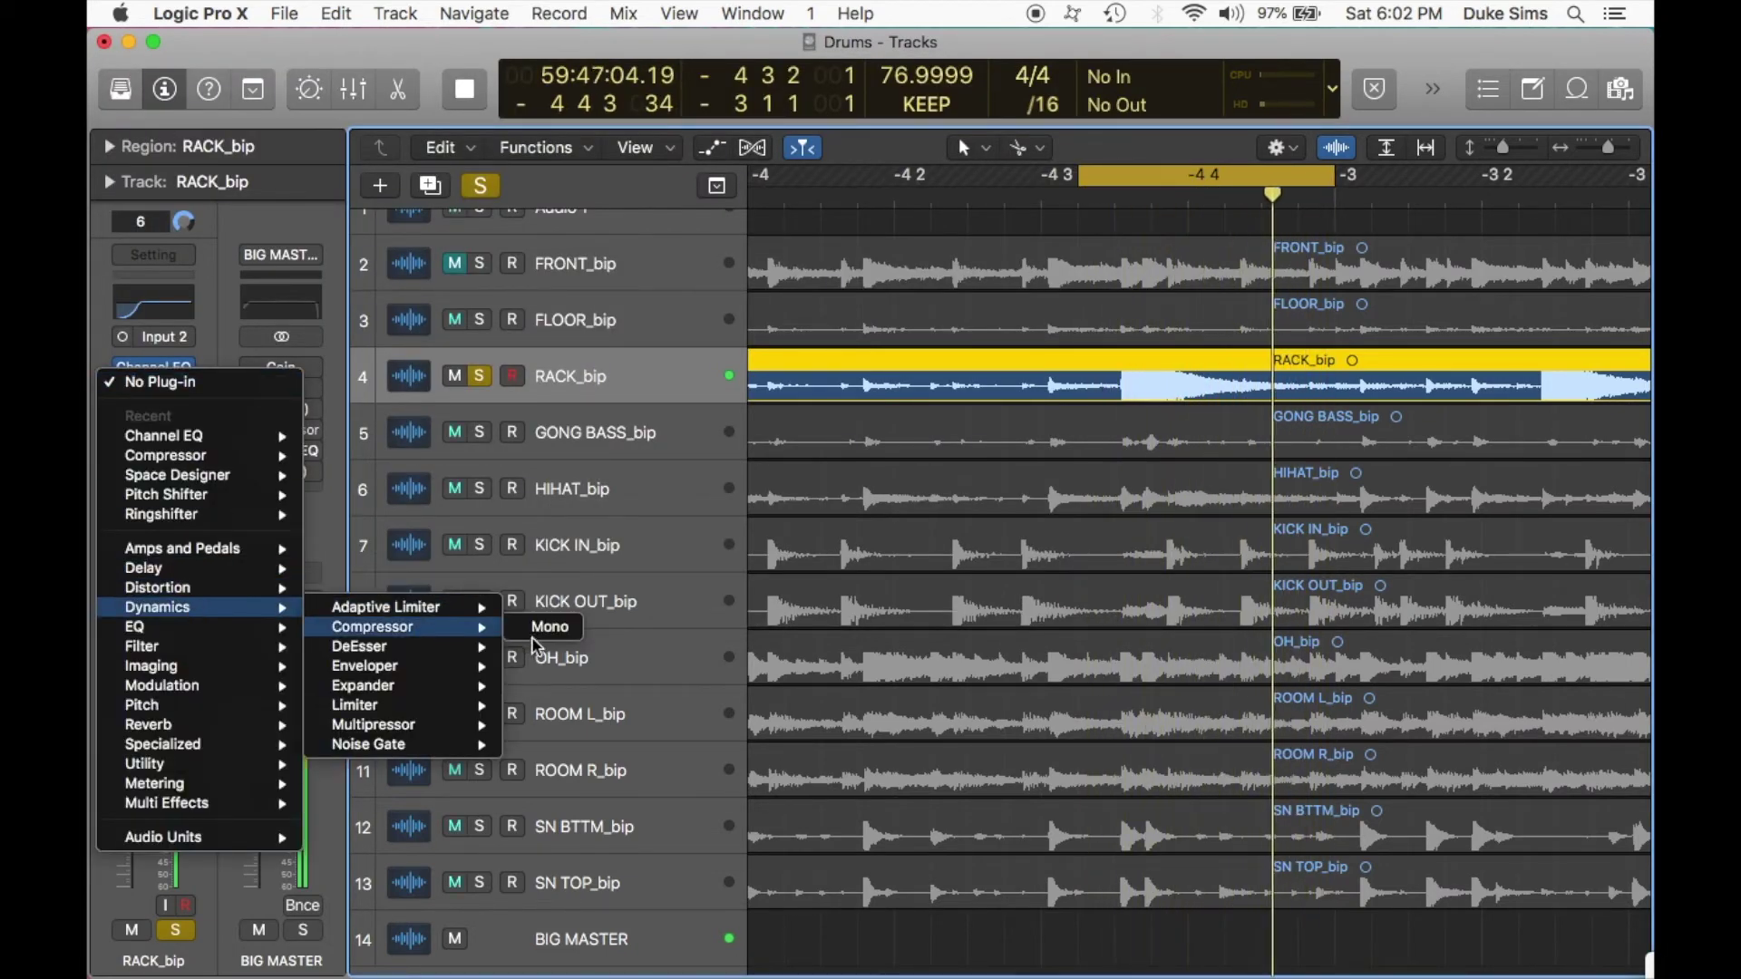
{"action": "left_click", "coordinate": [544, 626]}
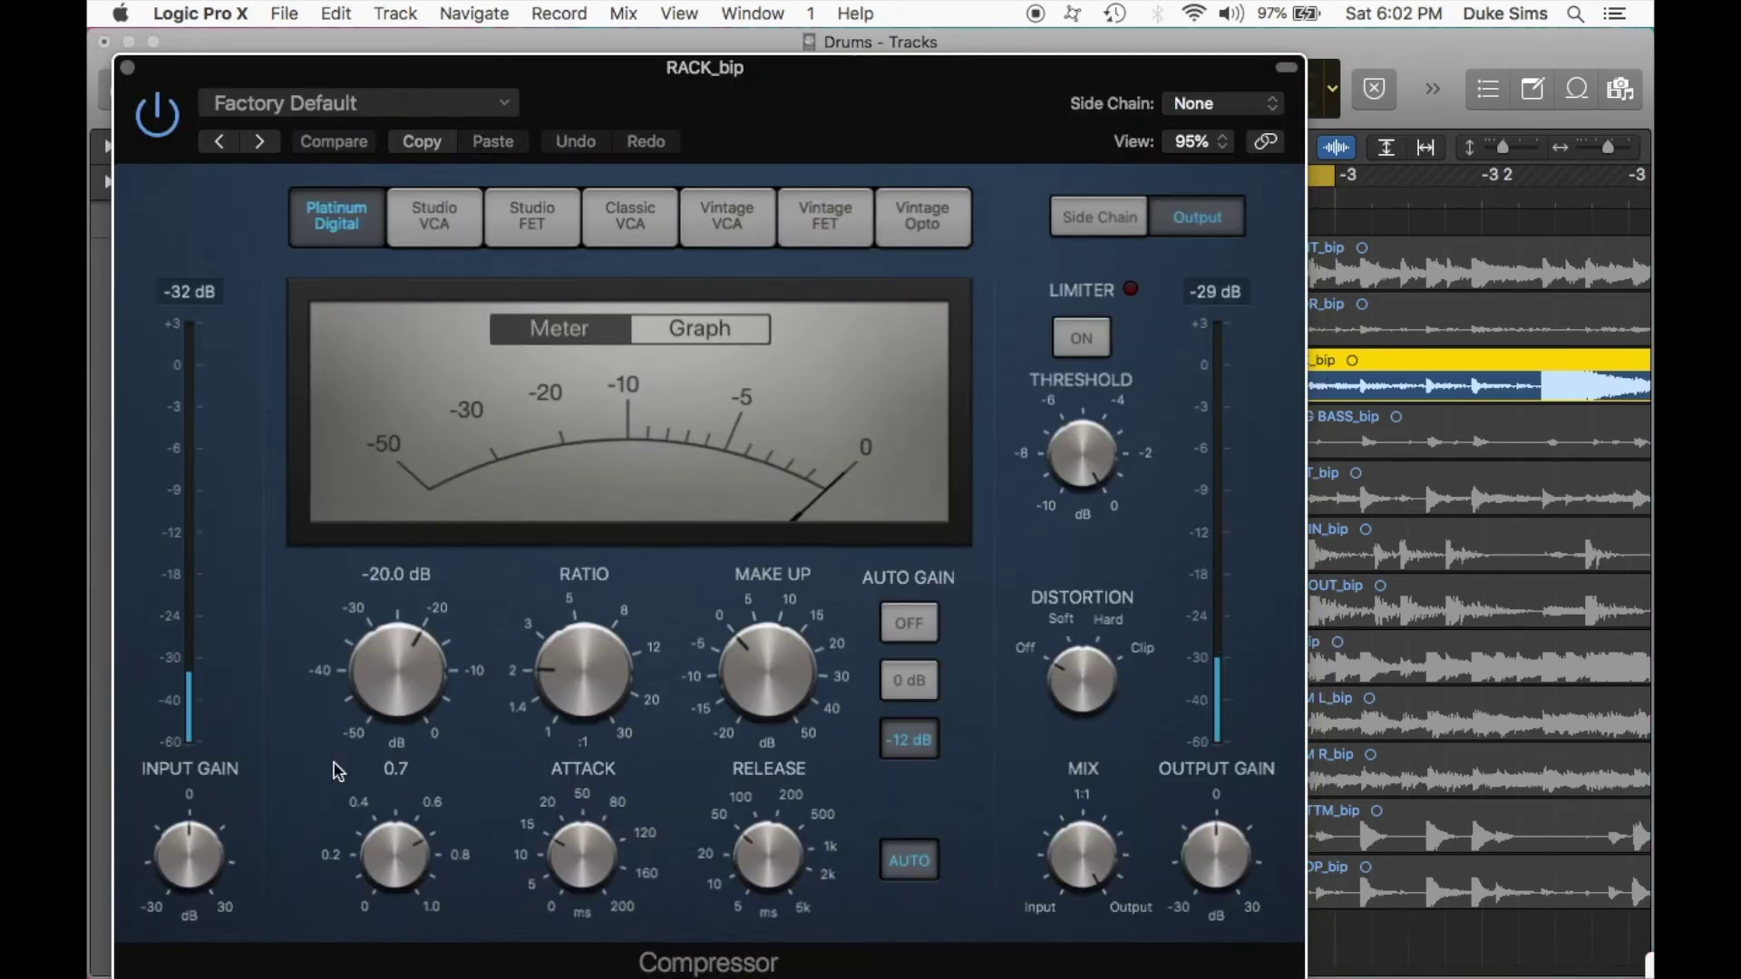
{"action": "left_click_drag", "start_coordinate": [192, 852], "coordinate": [189, 834]}
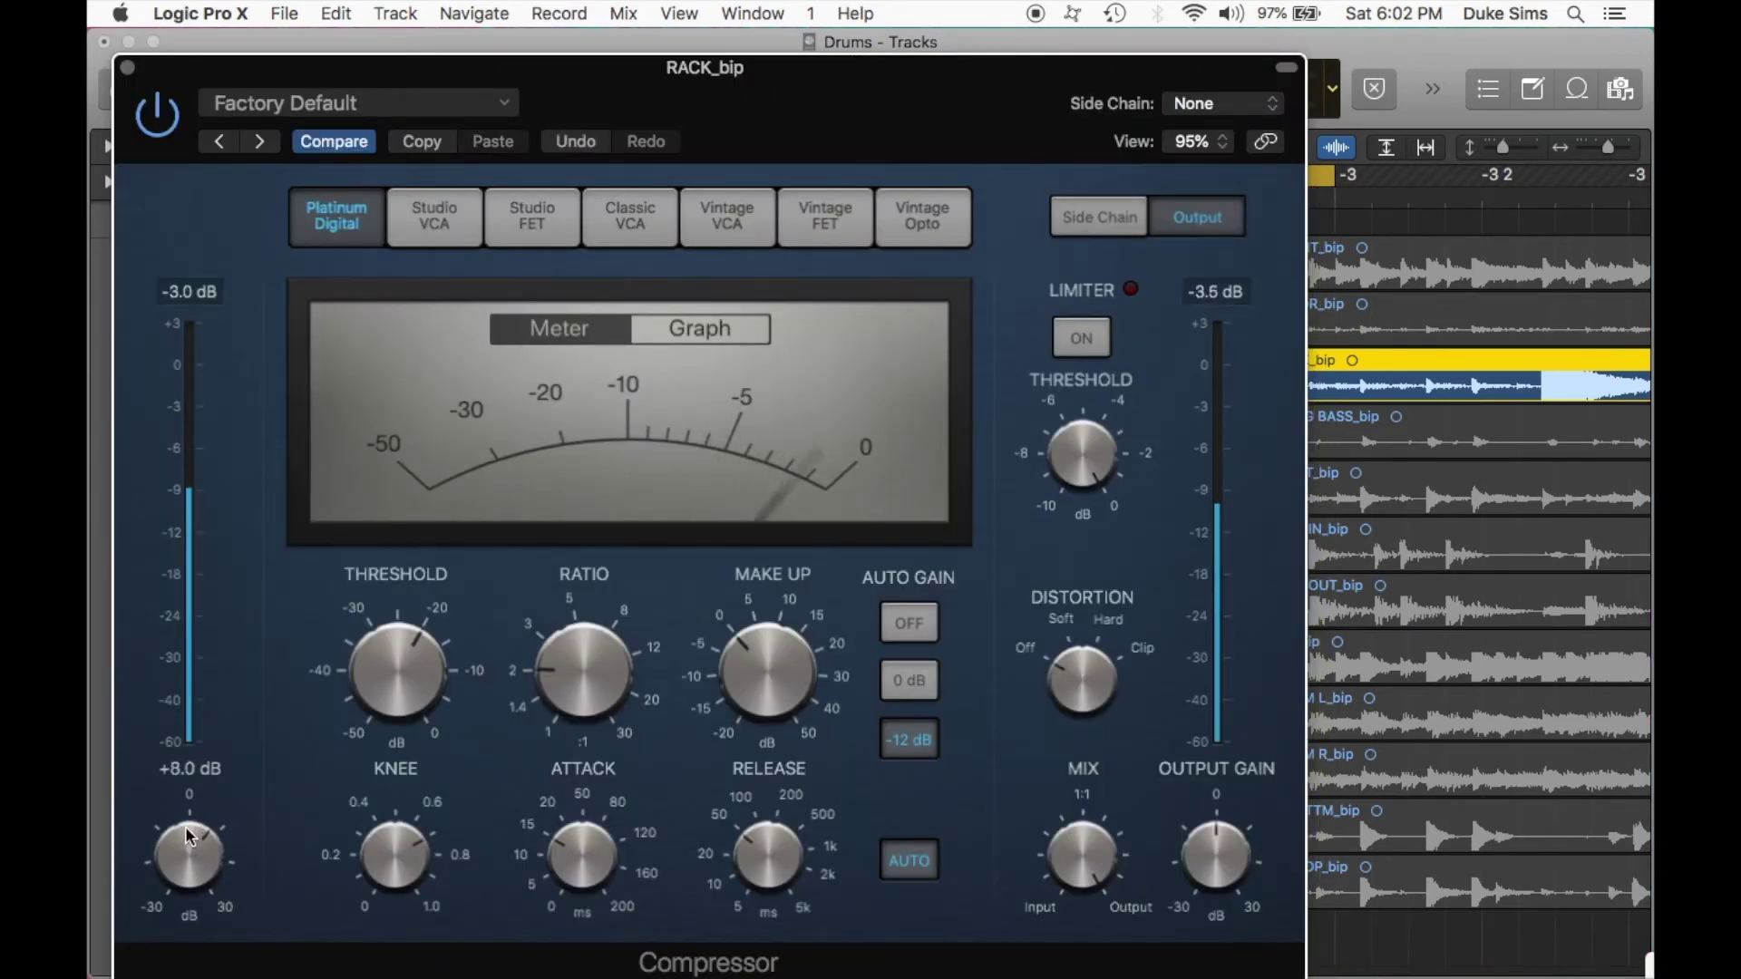
{"action": "left_click", "coordinate": [127, 68]}
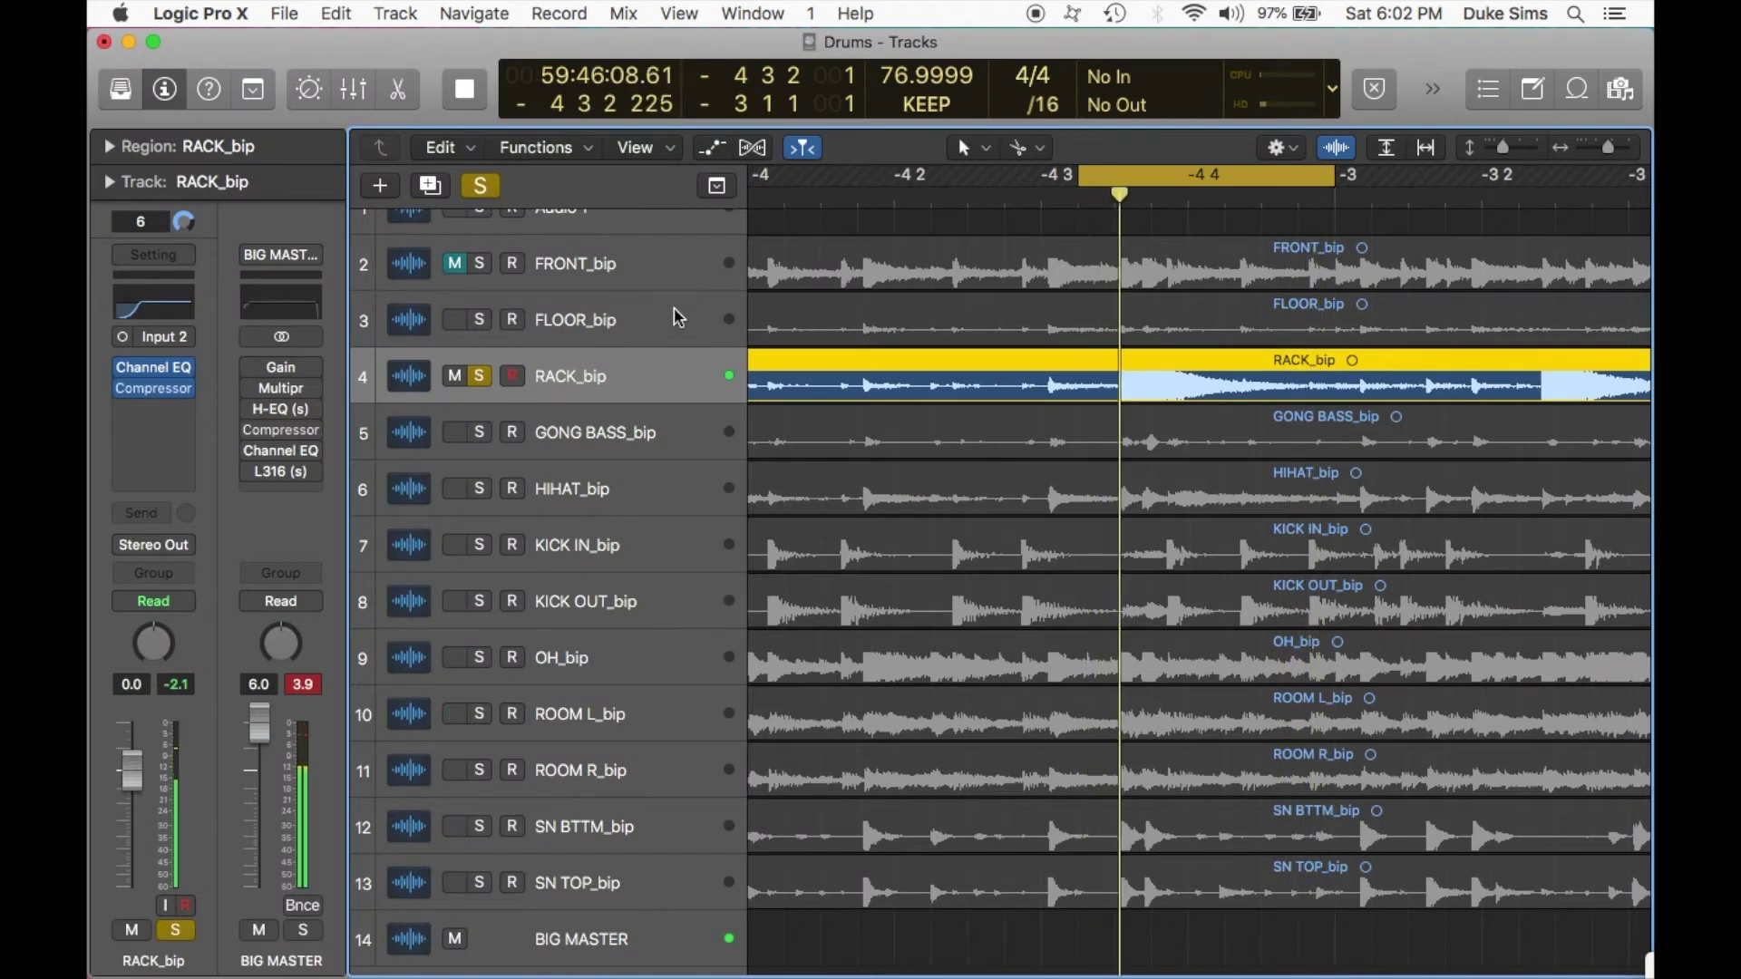
Solo FLOOR_bip together with RACK_bip, then stop playback with more of the timeline in view.
{"action": "scroll", "coordinate": [522, 351], "scroll_direction": "up", "scroll_amount": 1}
{"action": "left_click", "coordinate": [481, 327]}
{"action": "key", "text": "super+Left"}
{"action": "key", "text": "super+Left"}
{"action": "key", "text": "super+Left"}
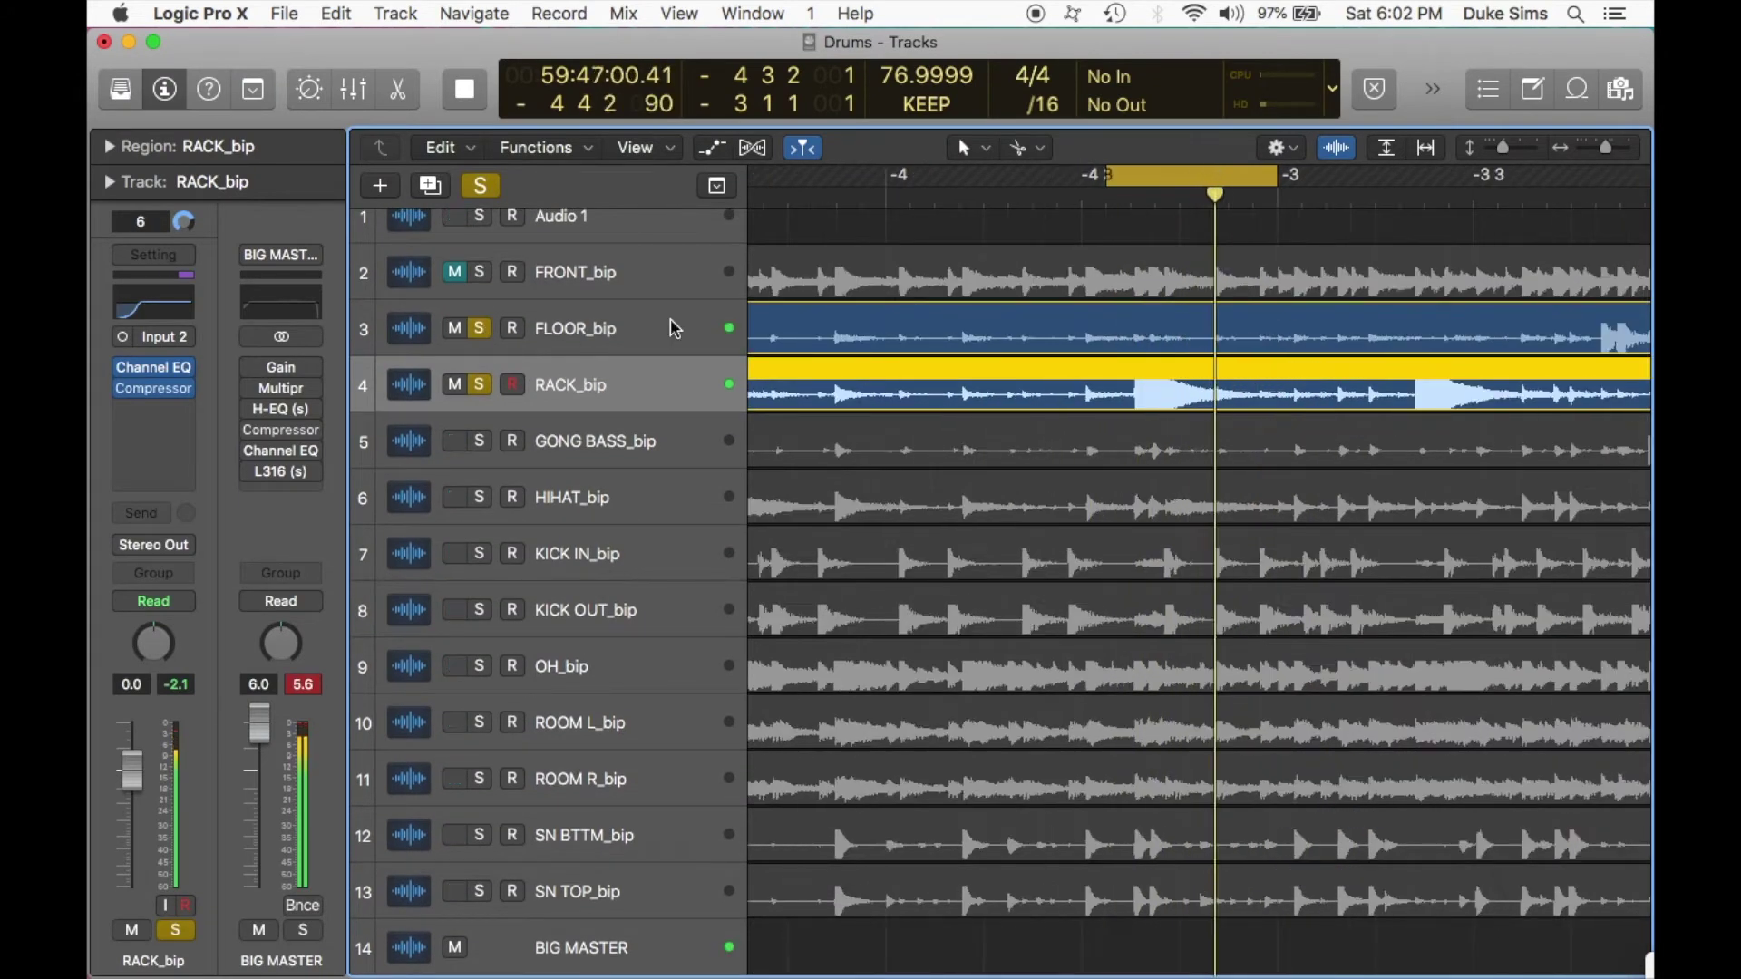
{"action": "key", "text": "space"}
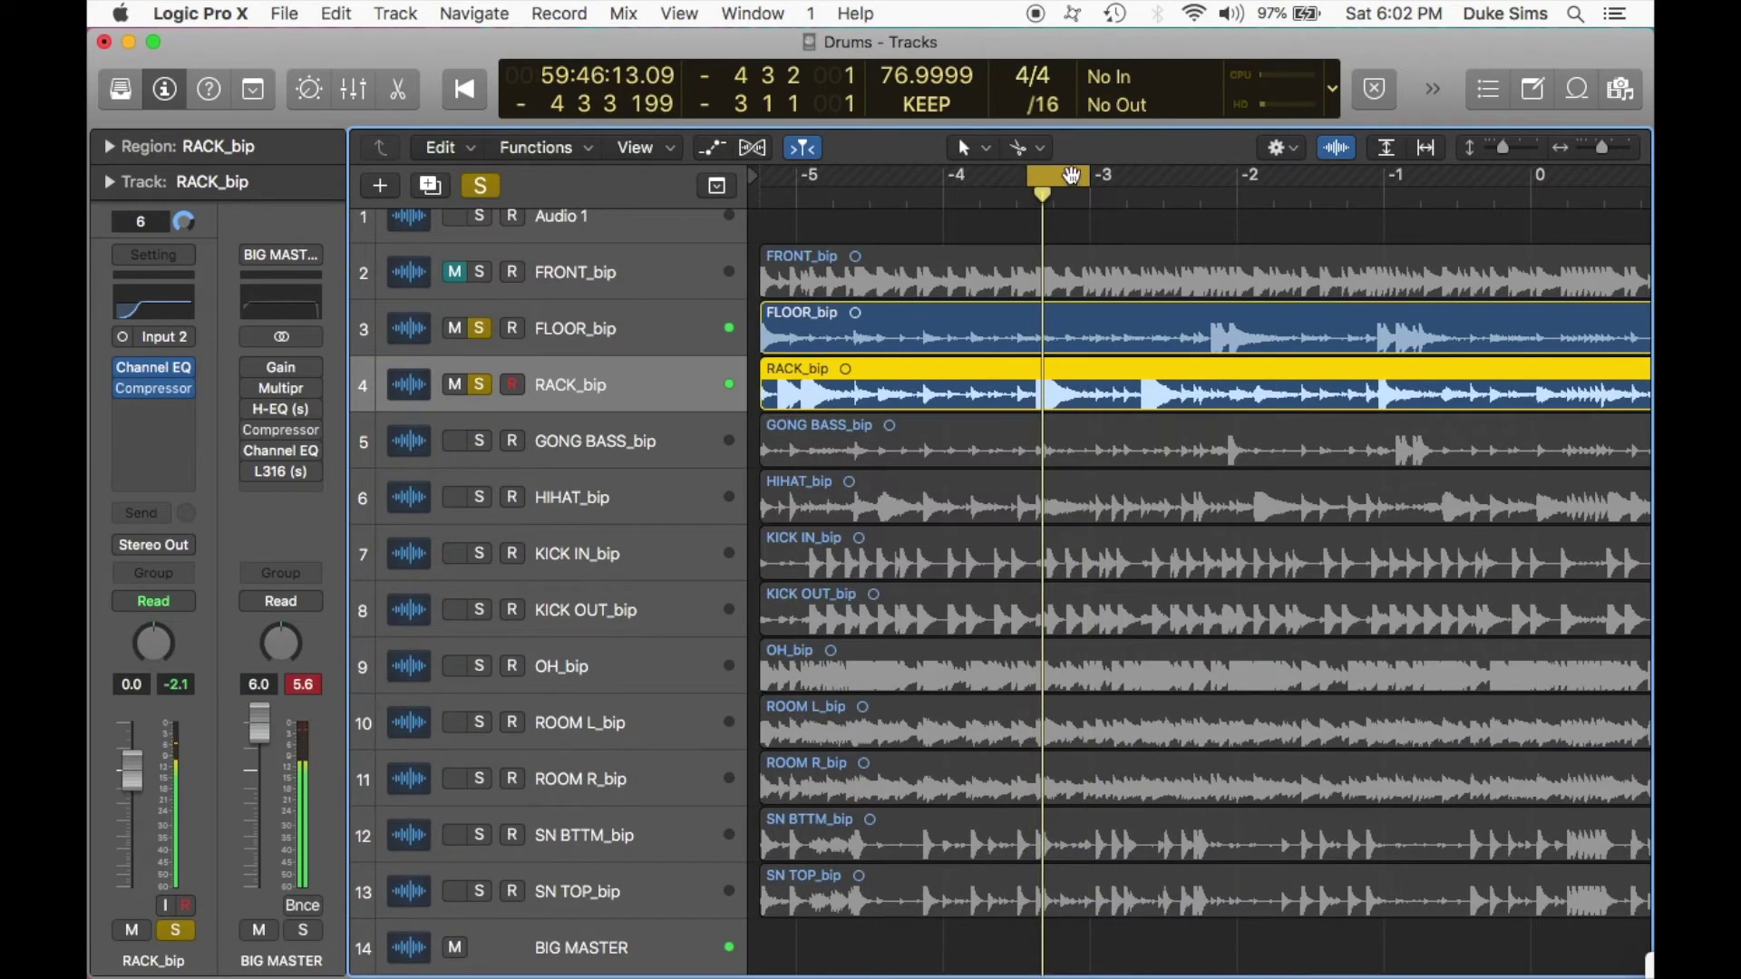
Set the loop around the tom fill from -2 4 4 to -1 2 4 and audition the floor and rack toms.
{"action": "left_click_drag", "start_coordinate": [1385, 180], "coordinate": [1449, 184]}
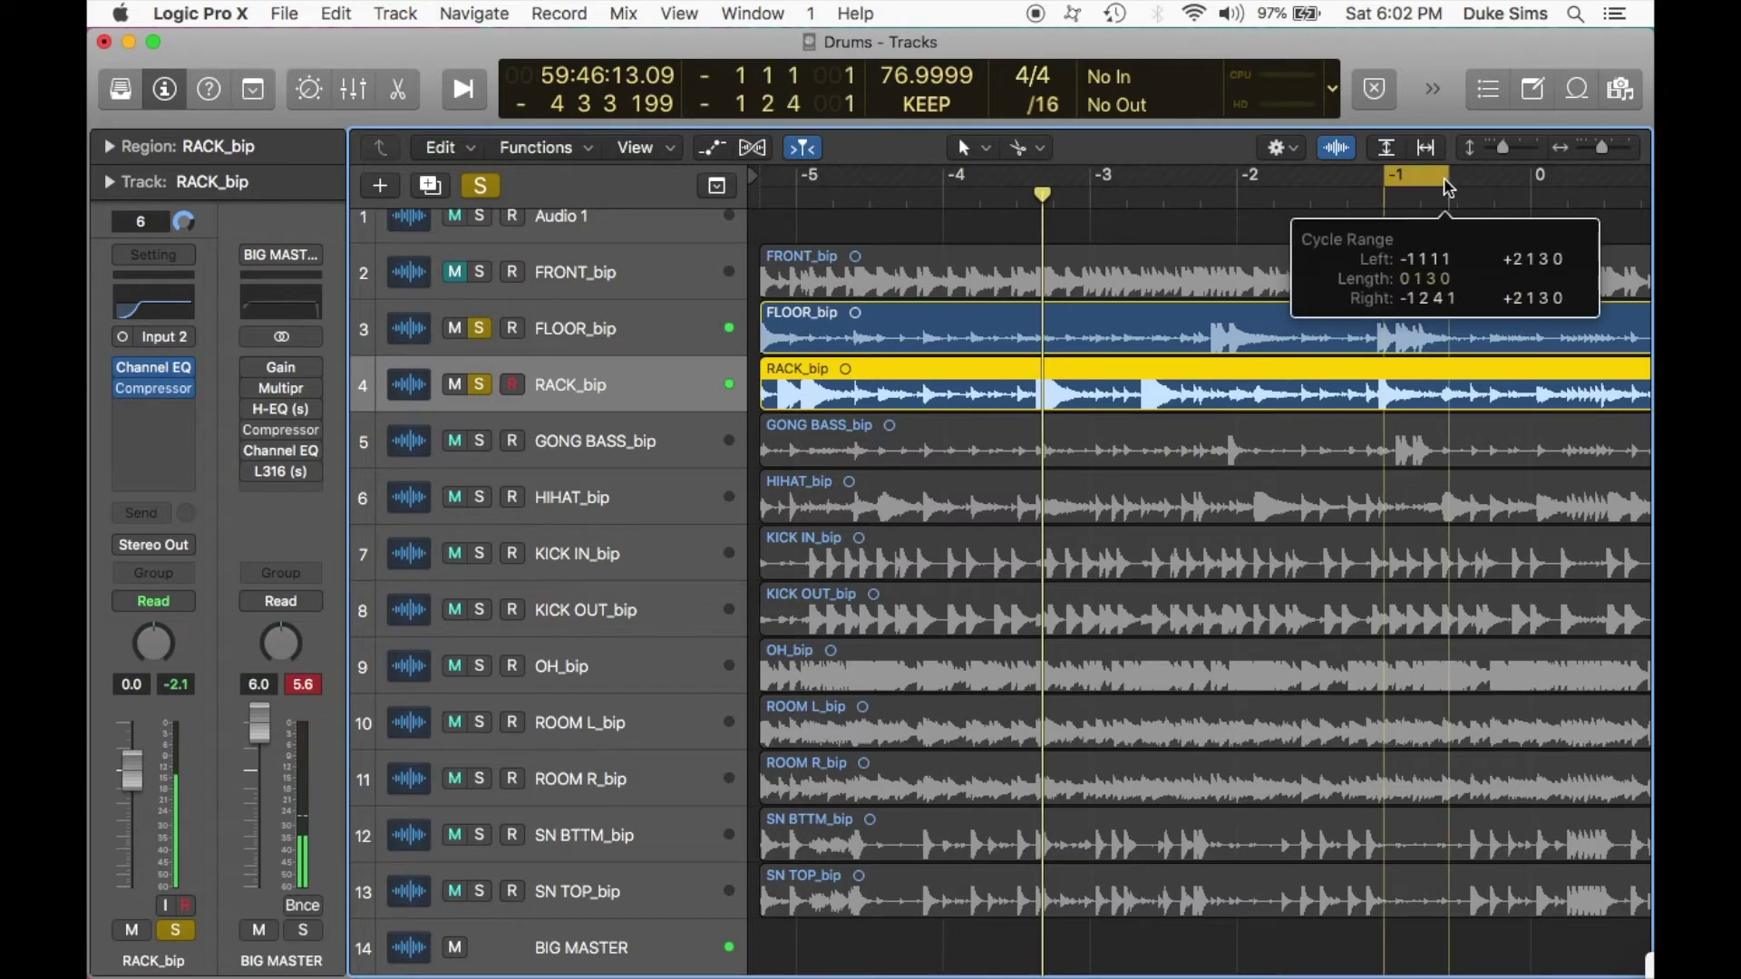
{"action": "key", "text": "space"}
{"action": "key", "text": "super+Right"}
{"action": "left_click_drag", "start_coordinate": [1135, 177], "coordinate": [1104, 172]}
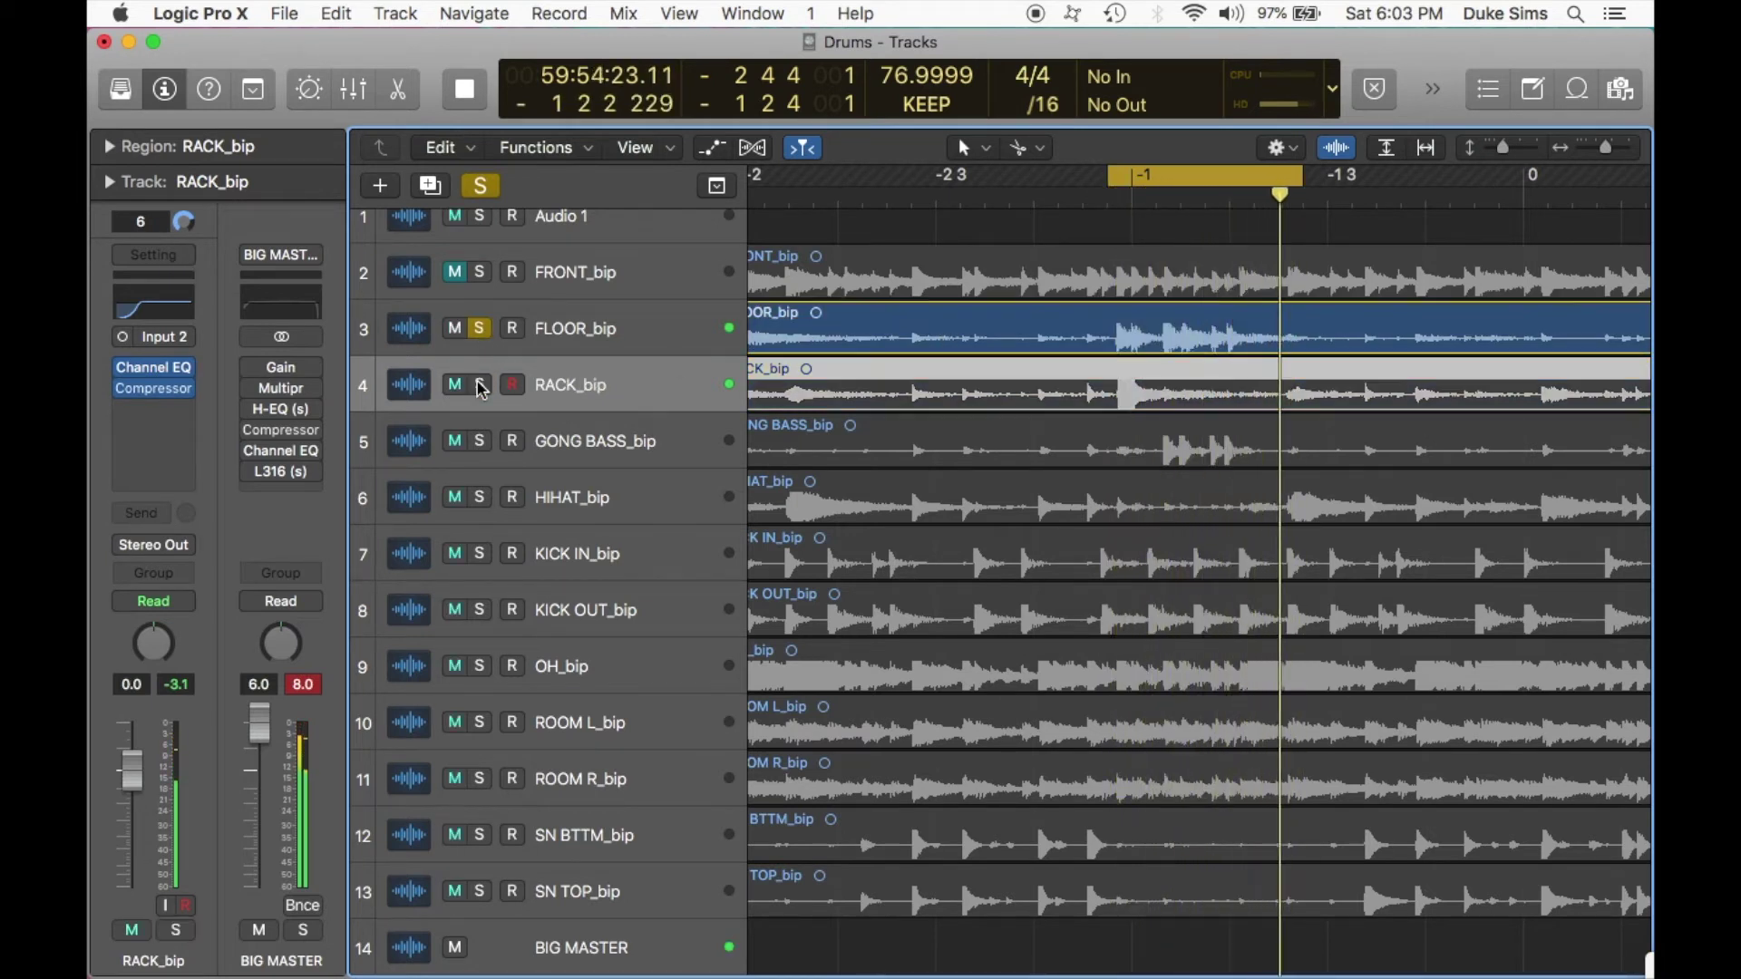
{"action": "key", "text": "space"}
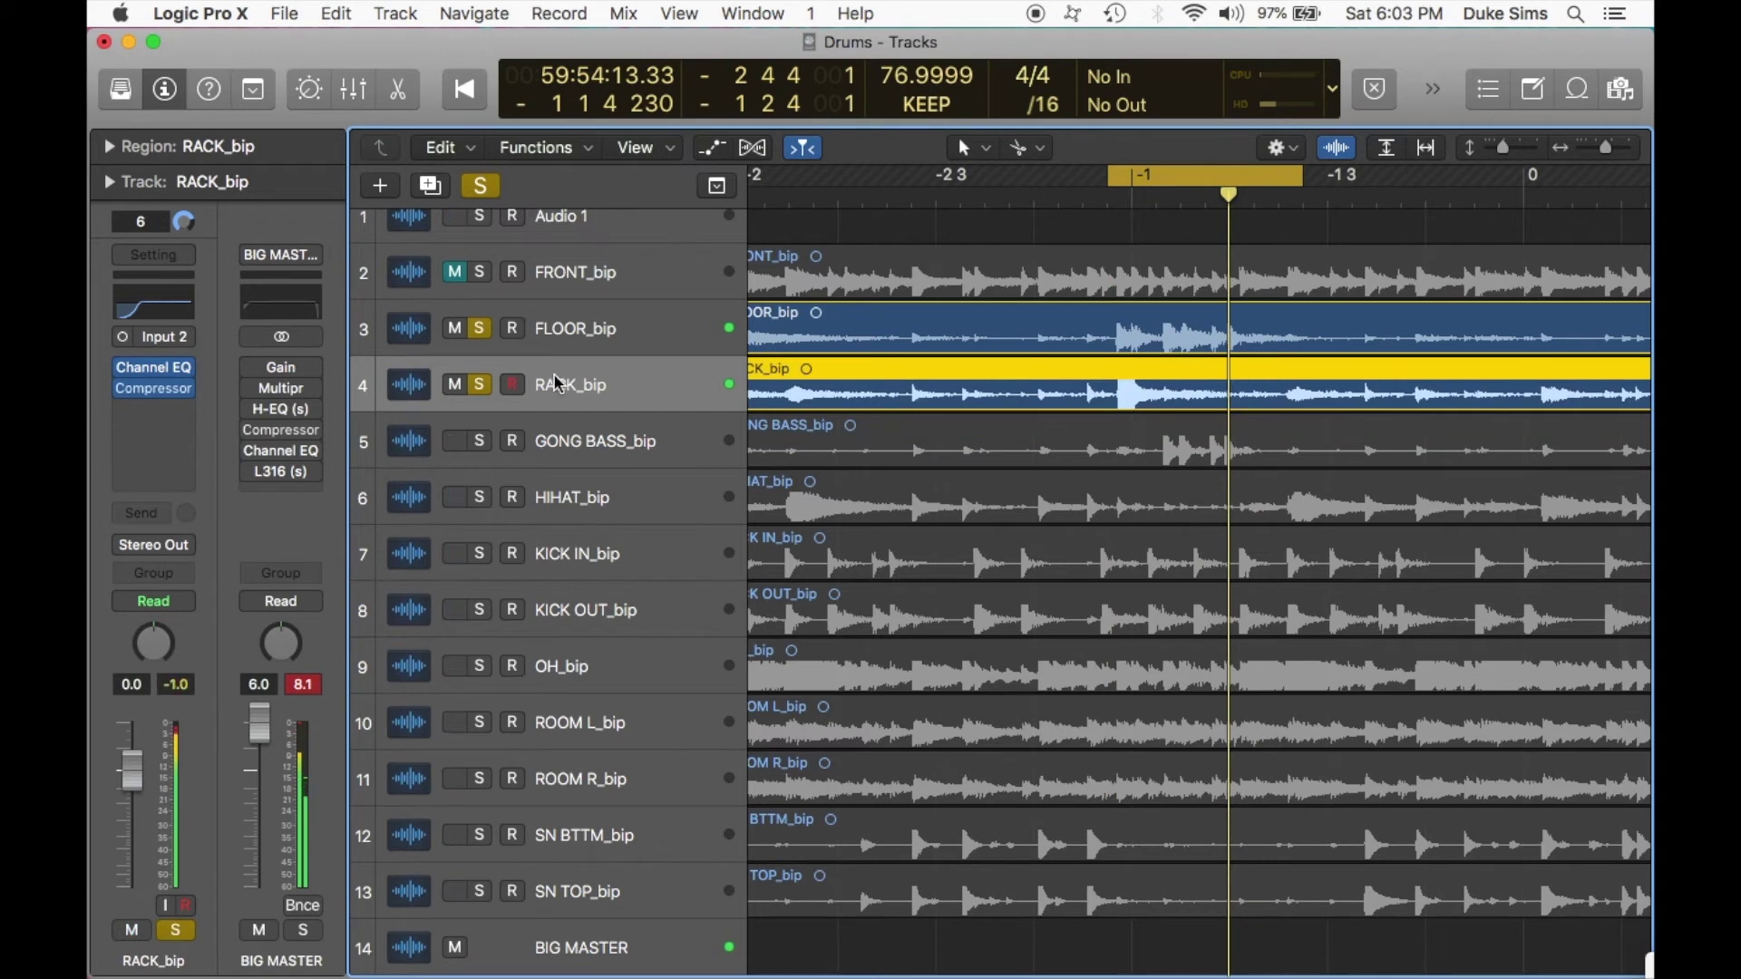
Pan RACK_bip to +30 and FLOOR_bip to -64, auditioning the rack alone and both toms together.
{"action": "left_click", "coordinate": [481, 329]}
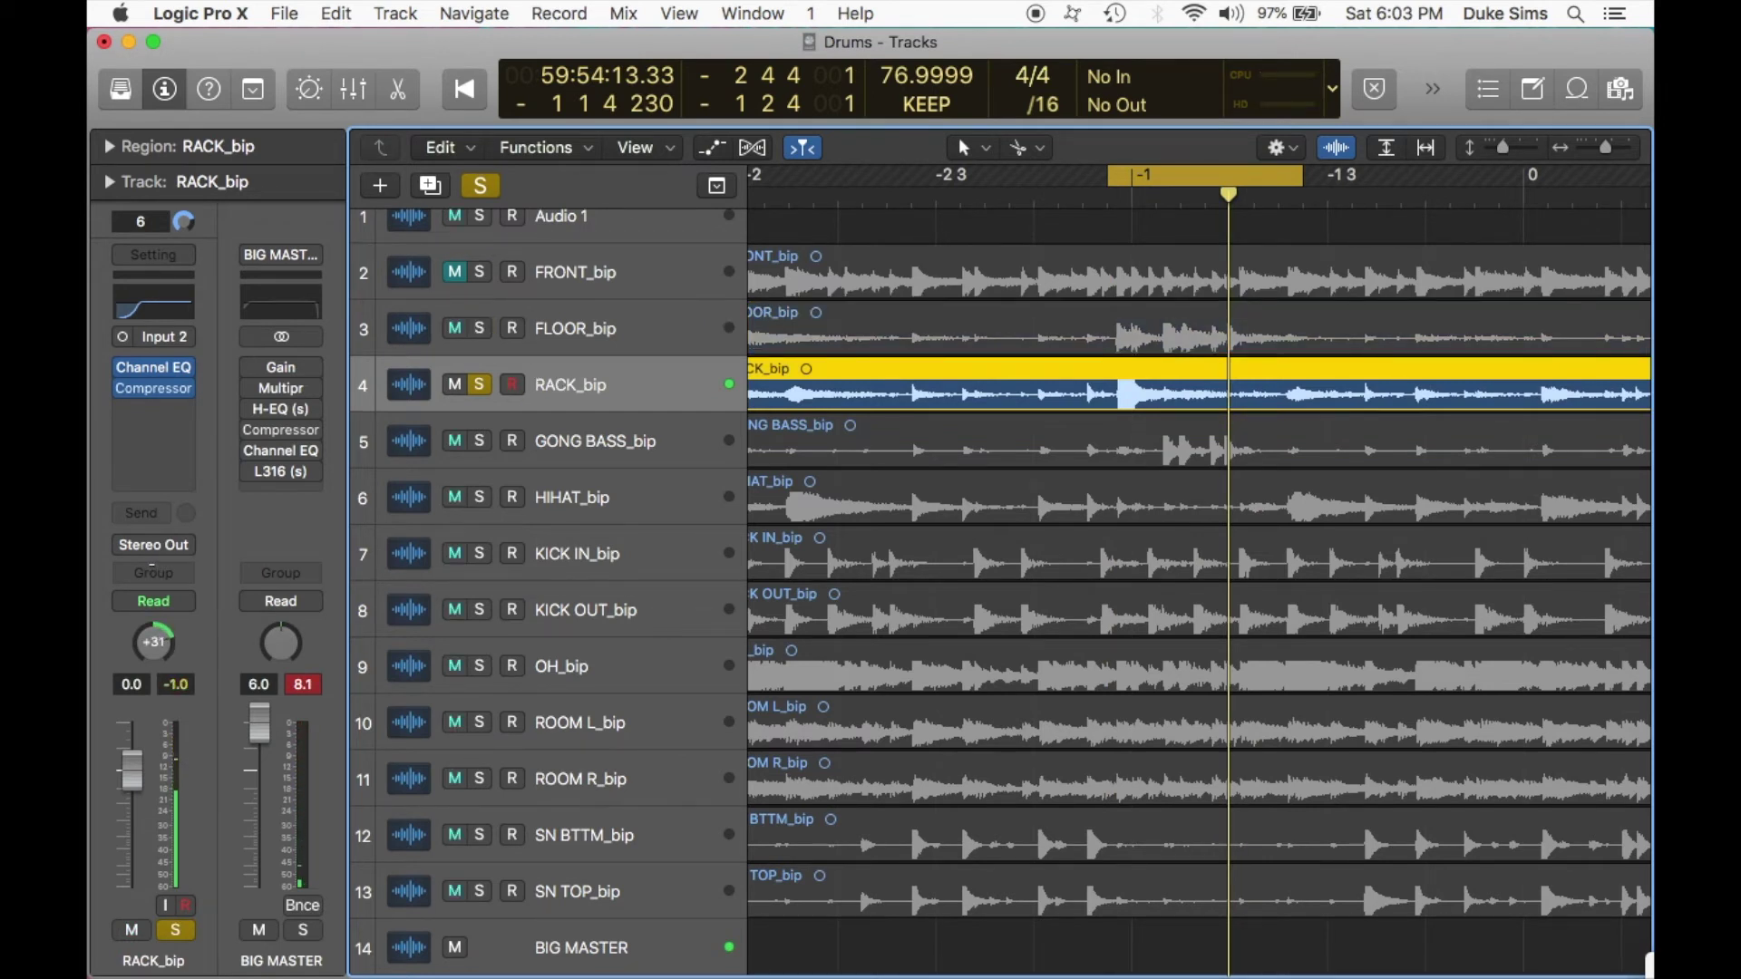
{"action": "key", "text": "space"}
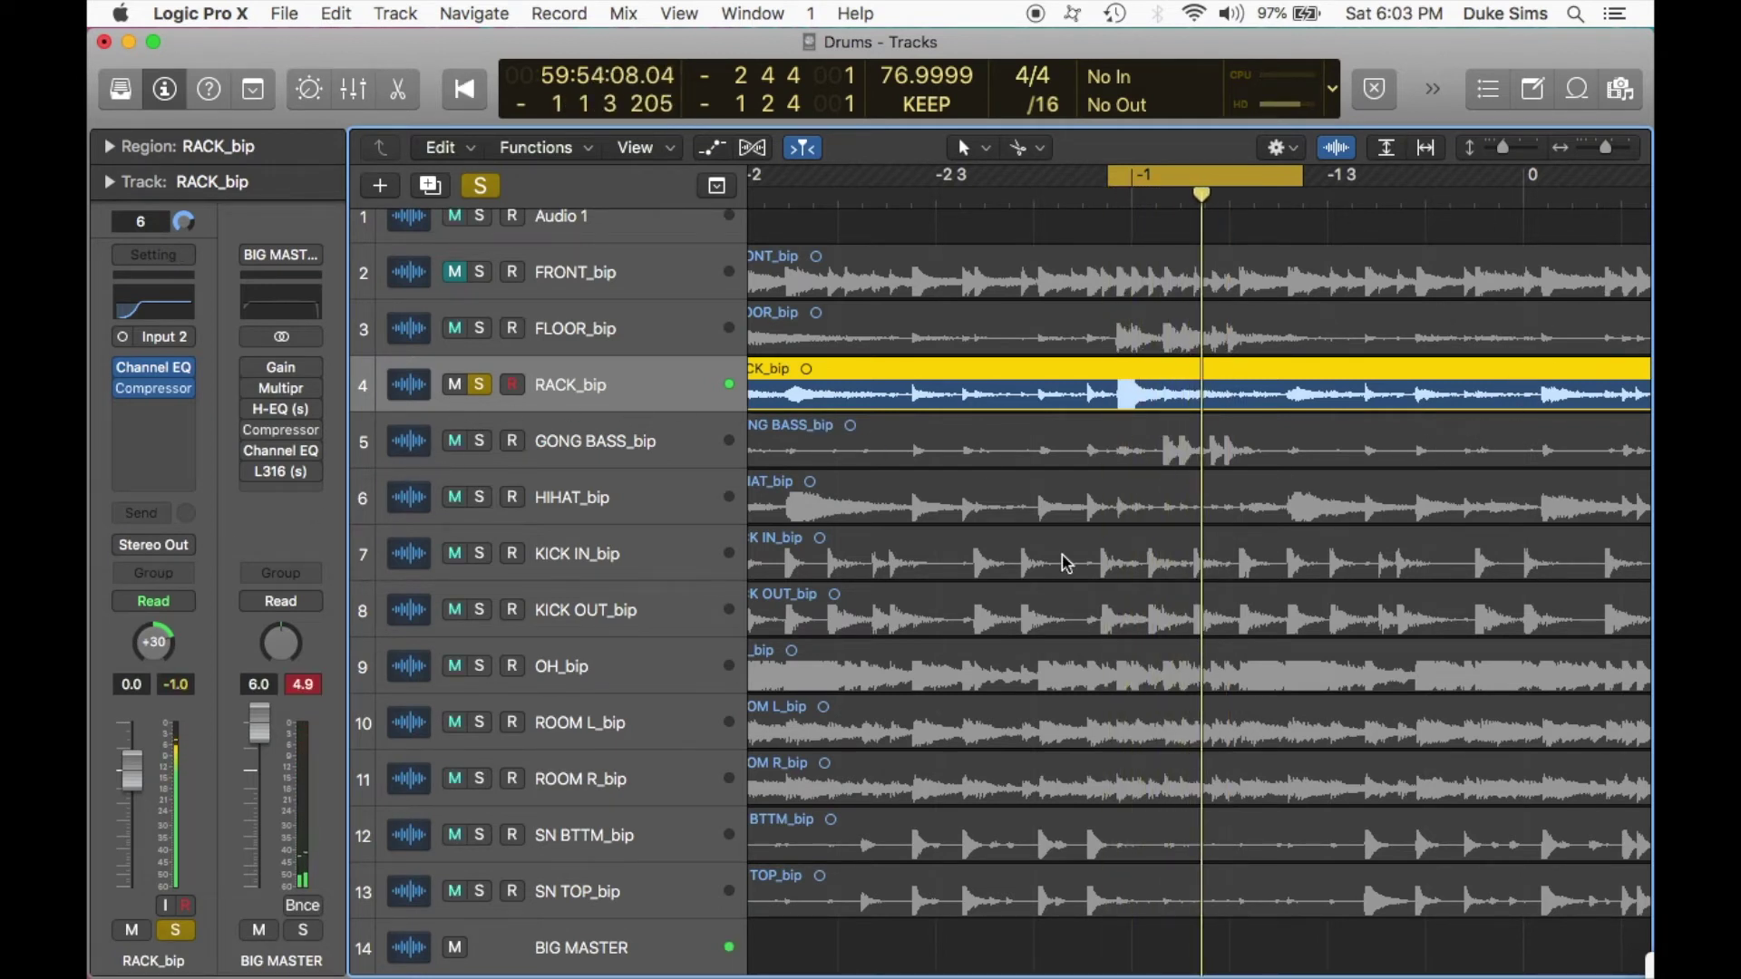
{"action": "left_click", "coordinate": [622, 330]}
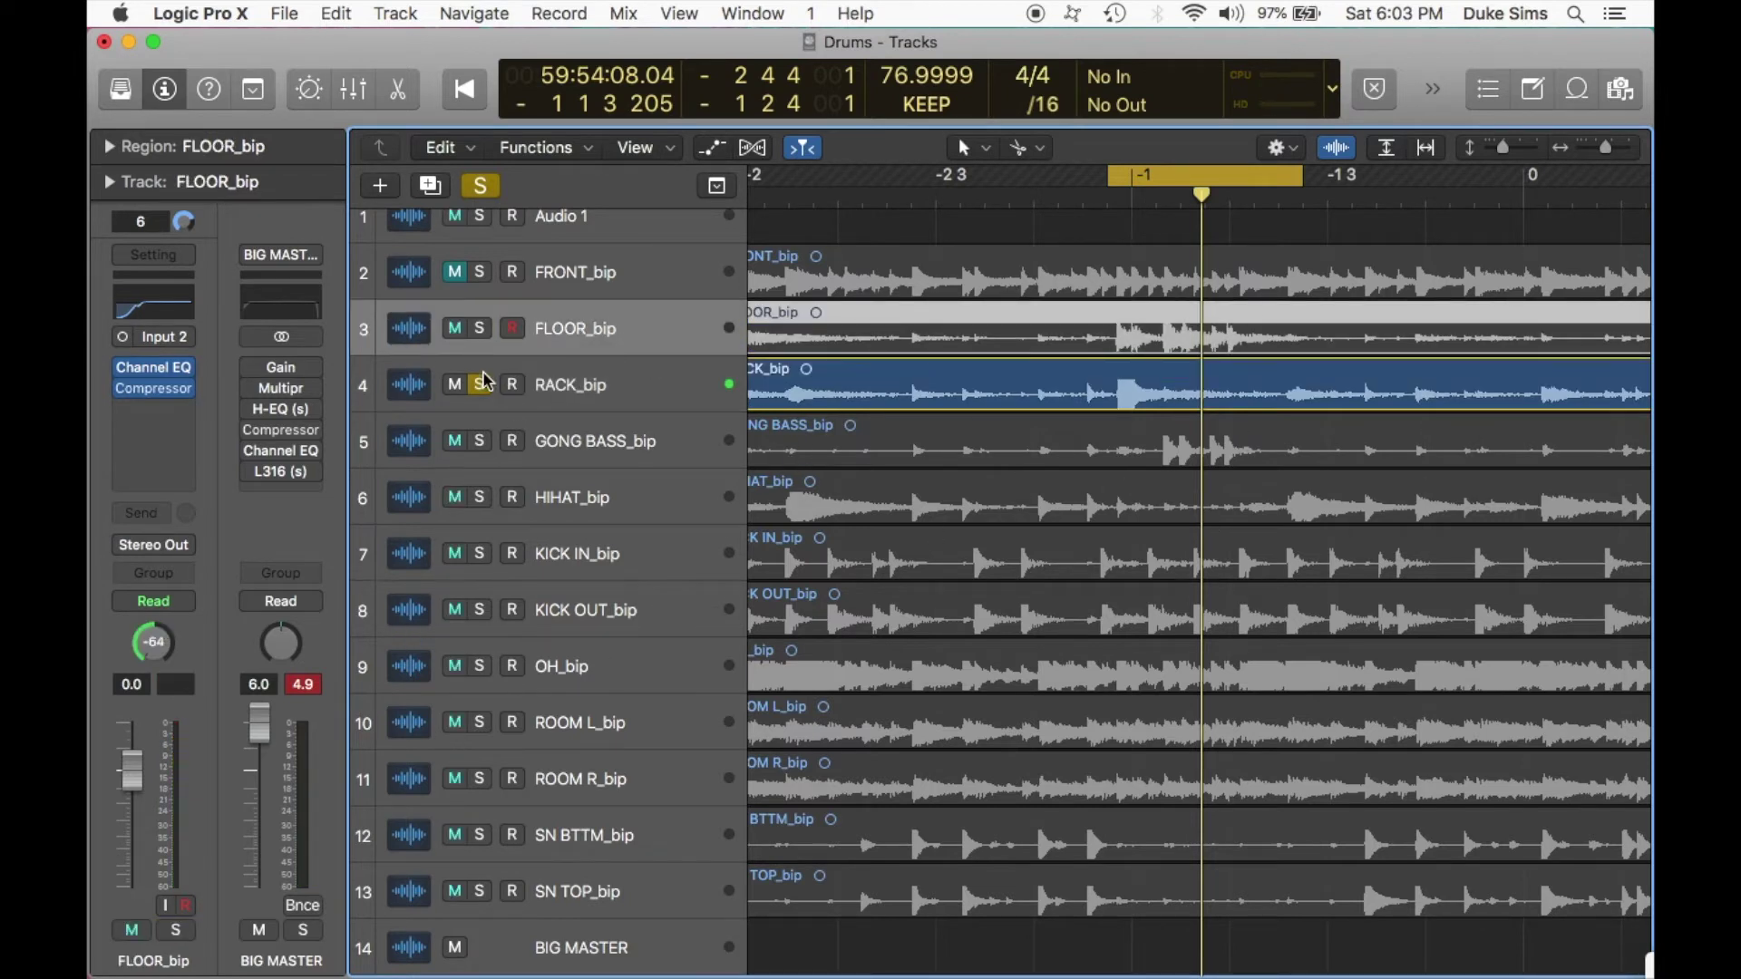
{"action": "left_click", "coordinate": [481, 330]}
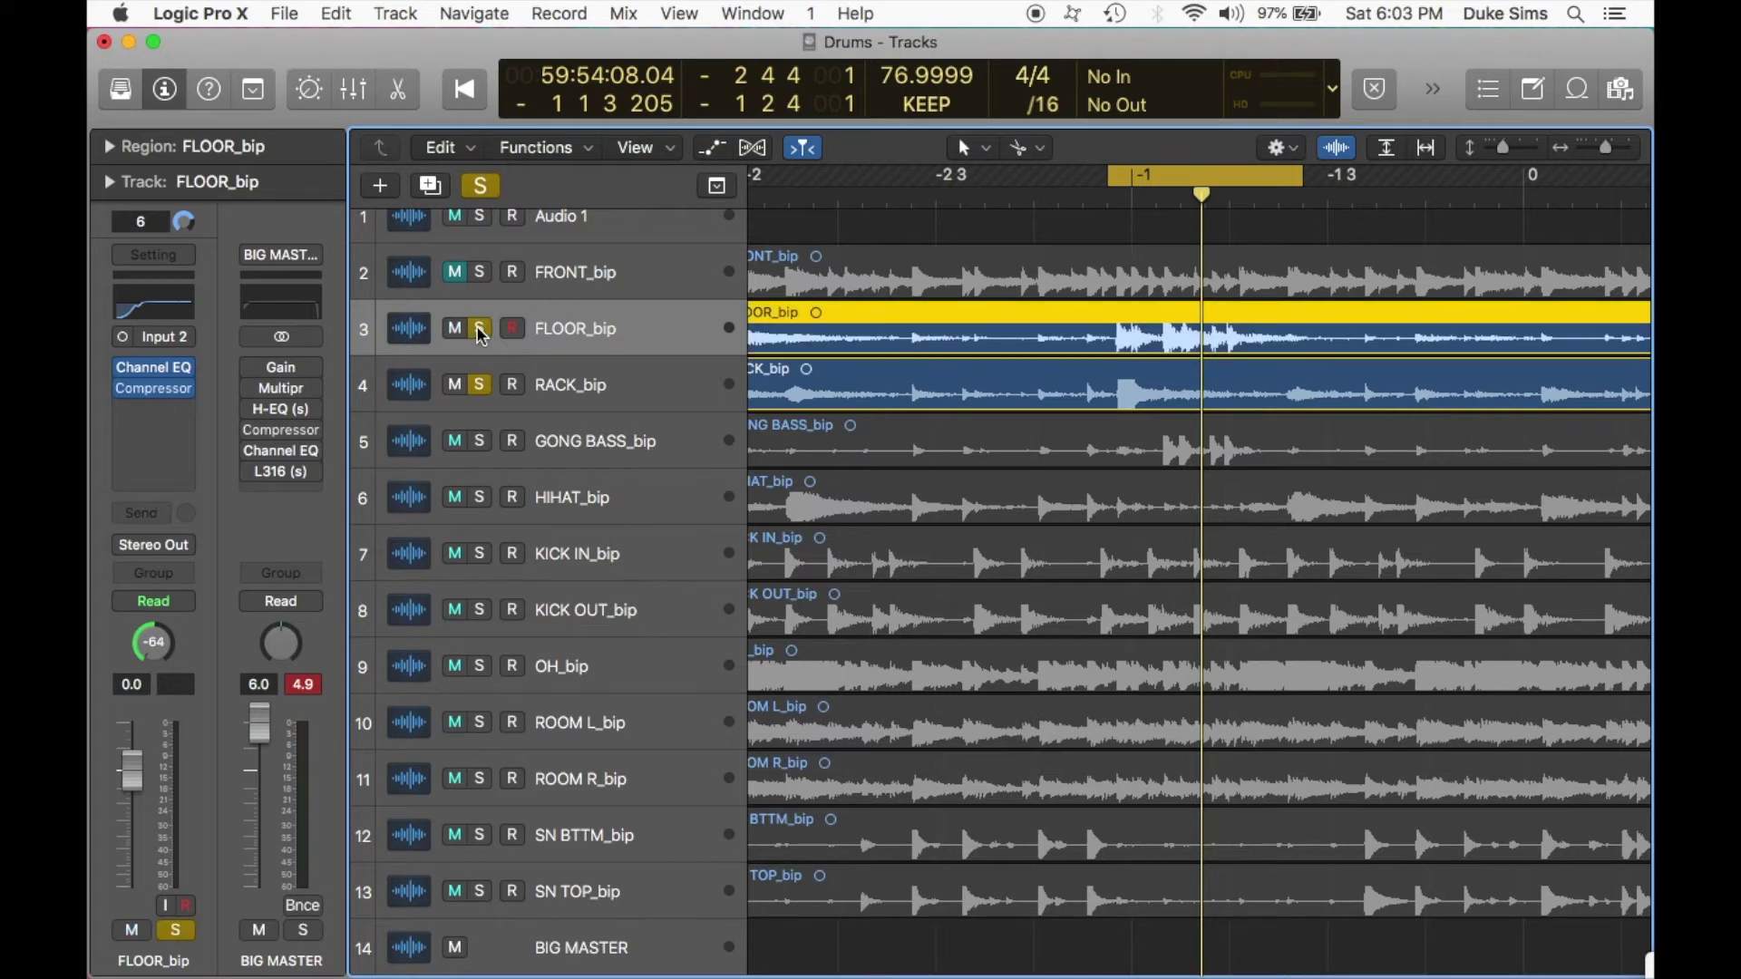
{"action": "key", "text": "space"}
{"action": "key", "text": "space"}
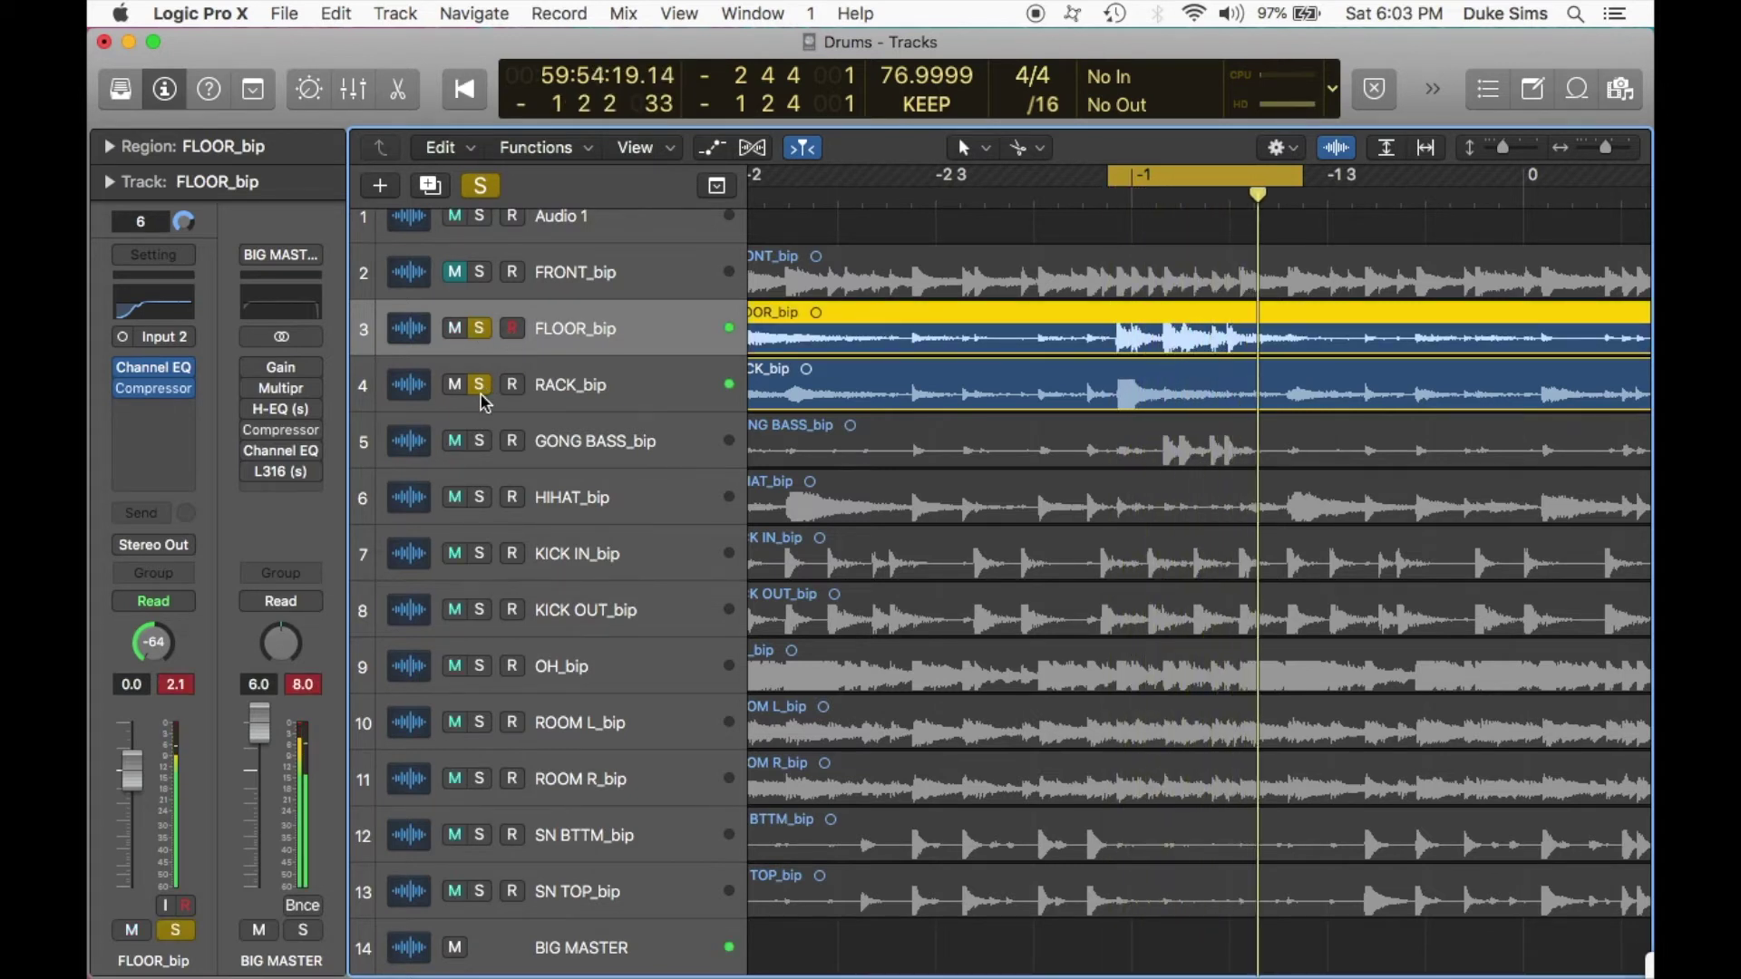
Solo only GONG BASS_bip and audition its fill from -1 1 1 1, leaving the cycle loop switched on.
{"action": "left_click", "coordinate": [481, 442]}
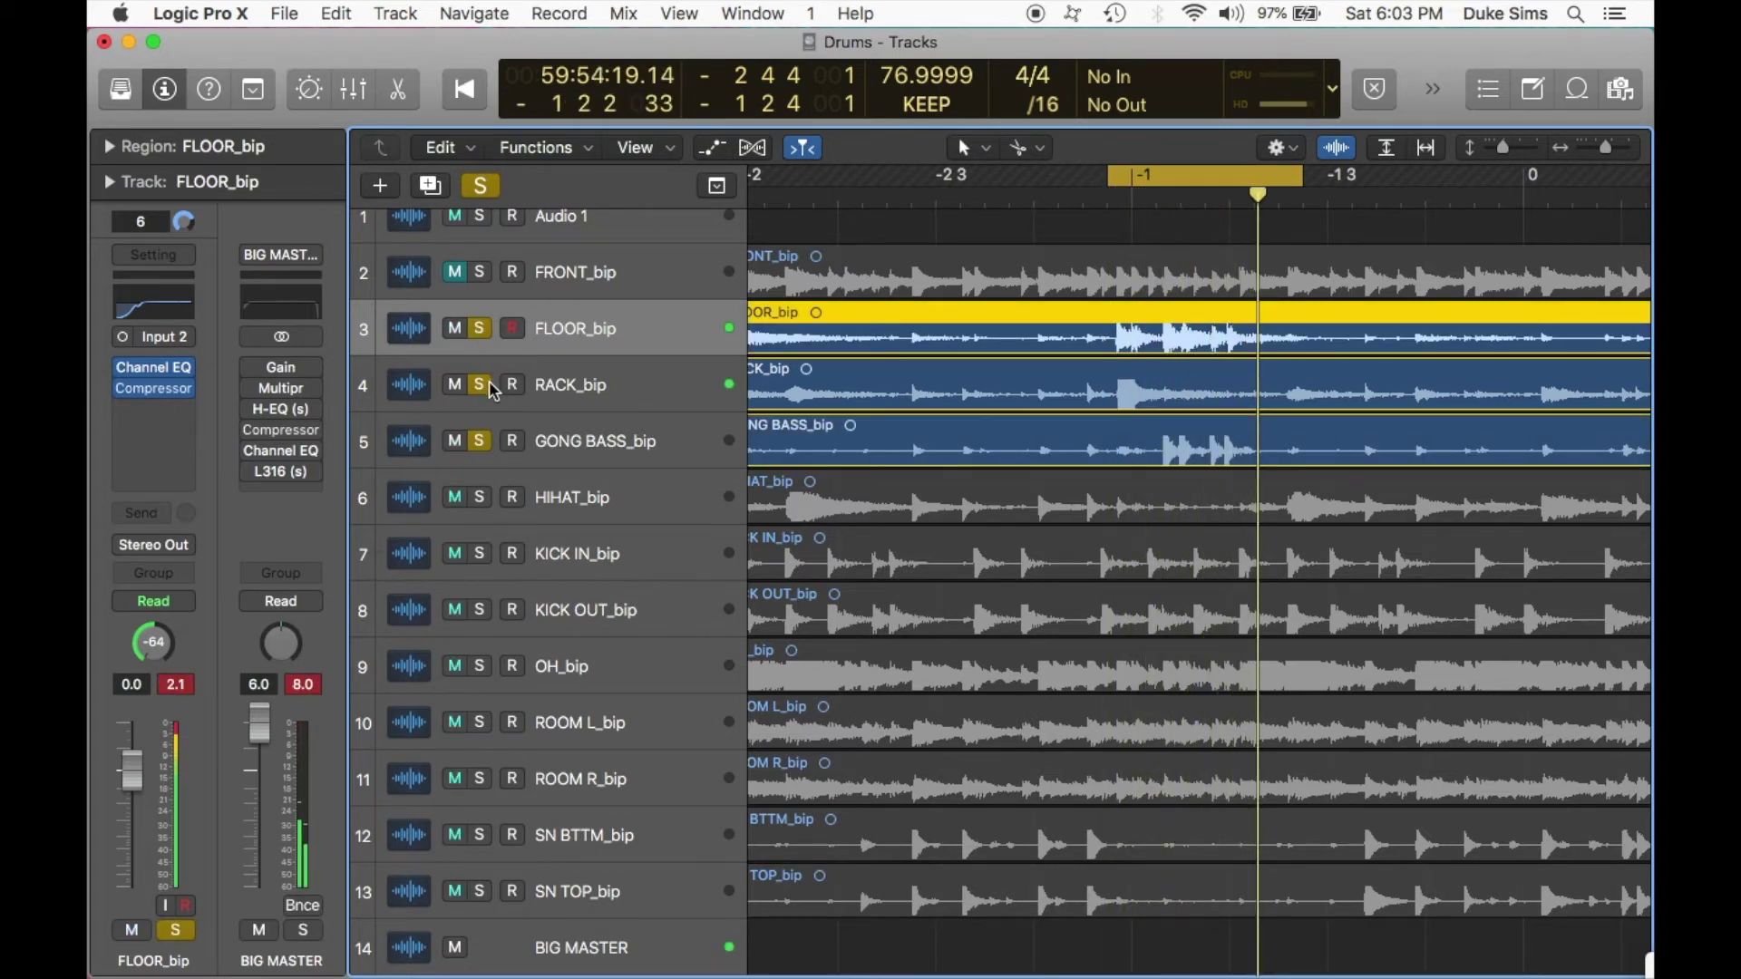
{"action": "left_click", "coordinate": [480, 385]}
{"action": "left_click", "coordinate": [480, 328]}
{"action": "left_click", "coordinate": [1160, 176]}
{"action": "left_click", "coordinate": [1145, 178]}
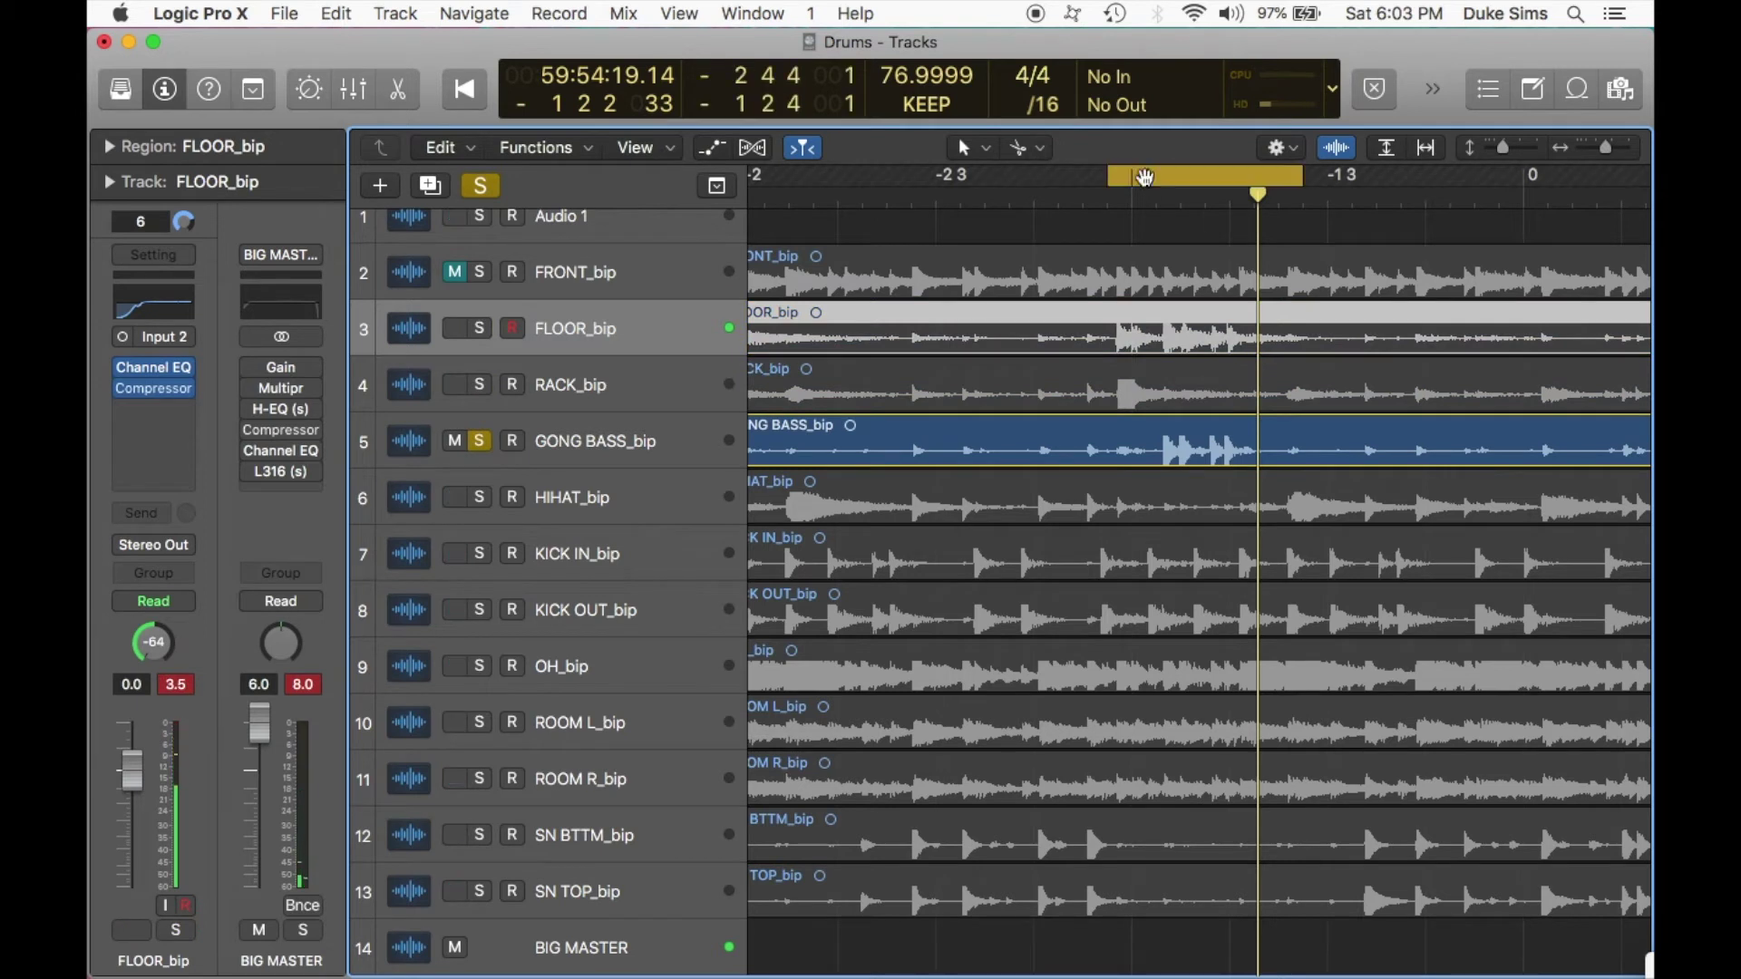
{"action": "left_click", "coordinate": [1138, 182]}
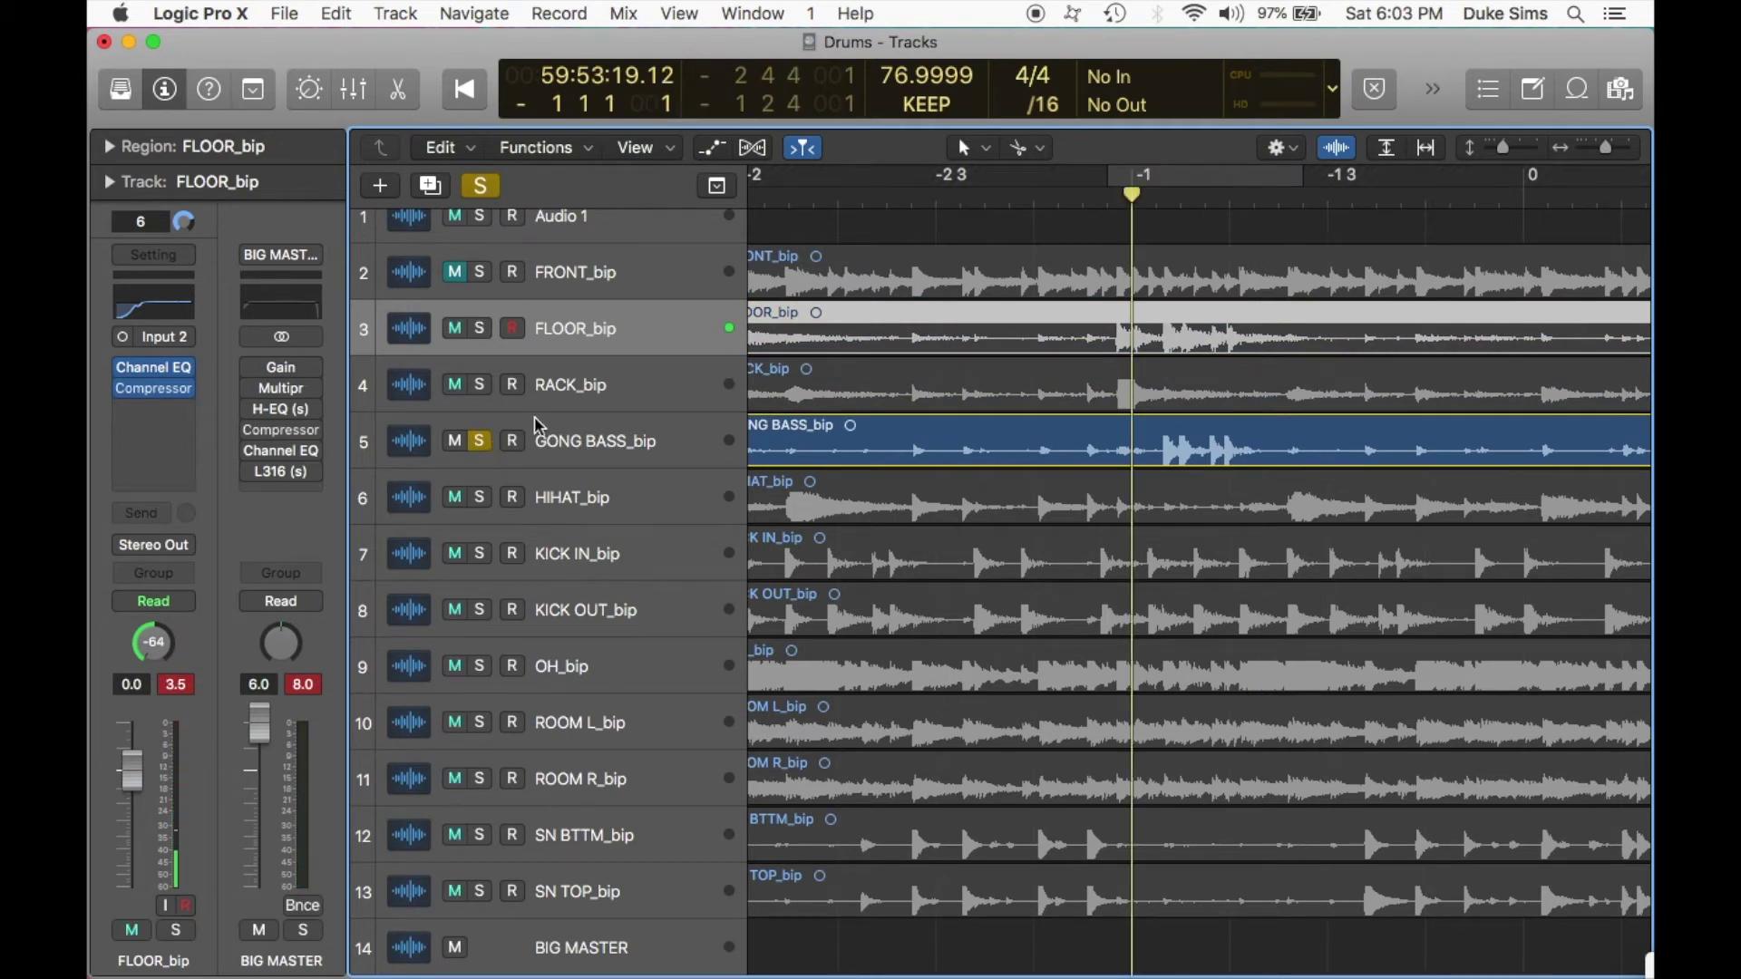
{"action": "key", "text": "space"}
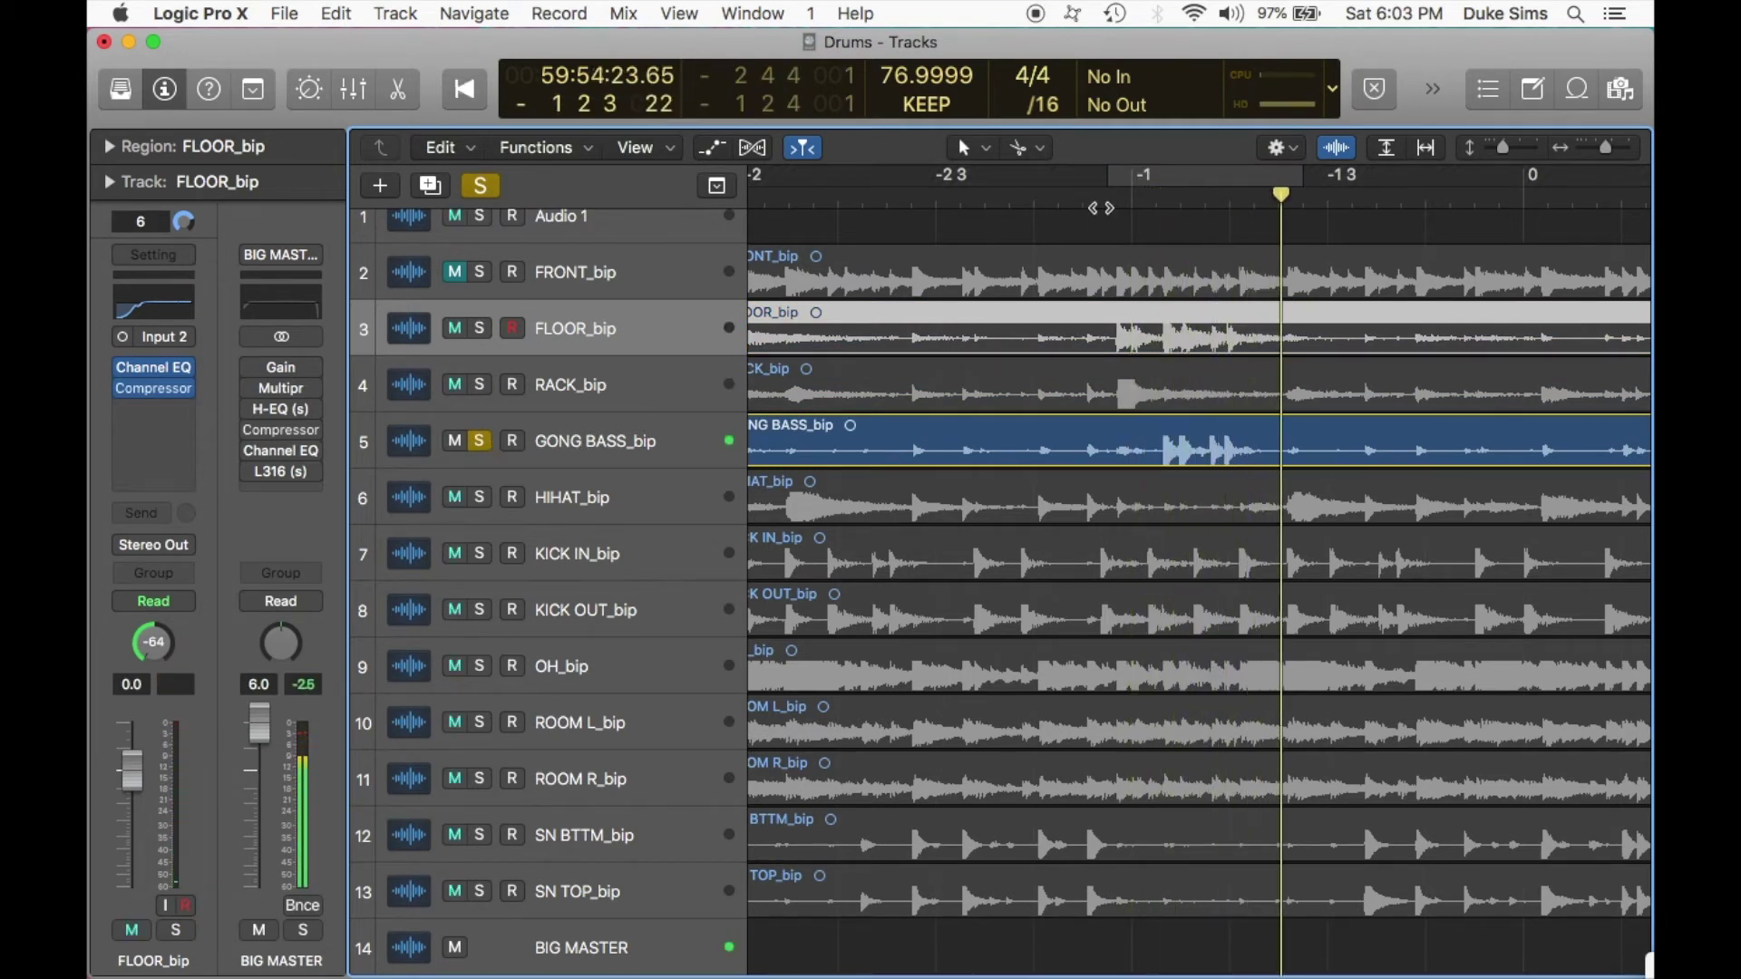
{"action": "left_click", "coordinate": [1145, 178]}
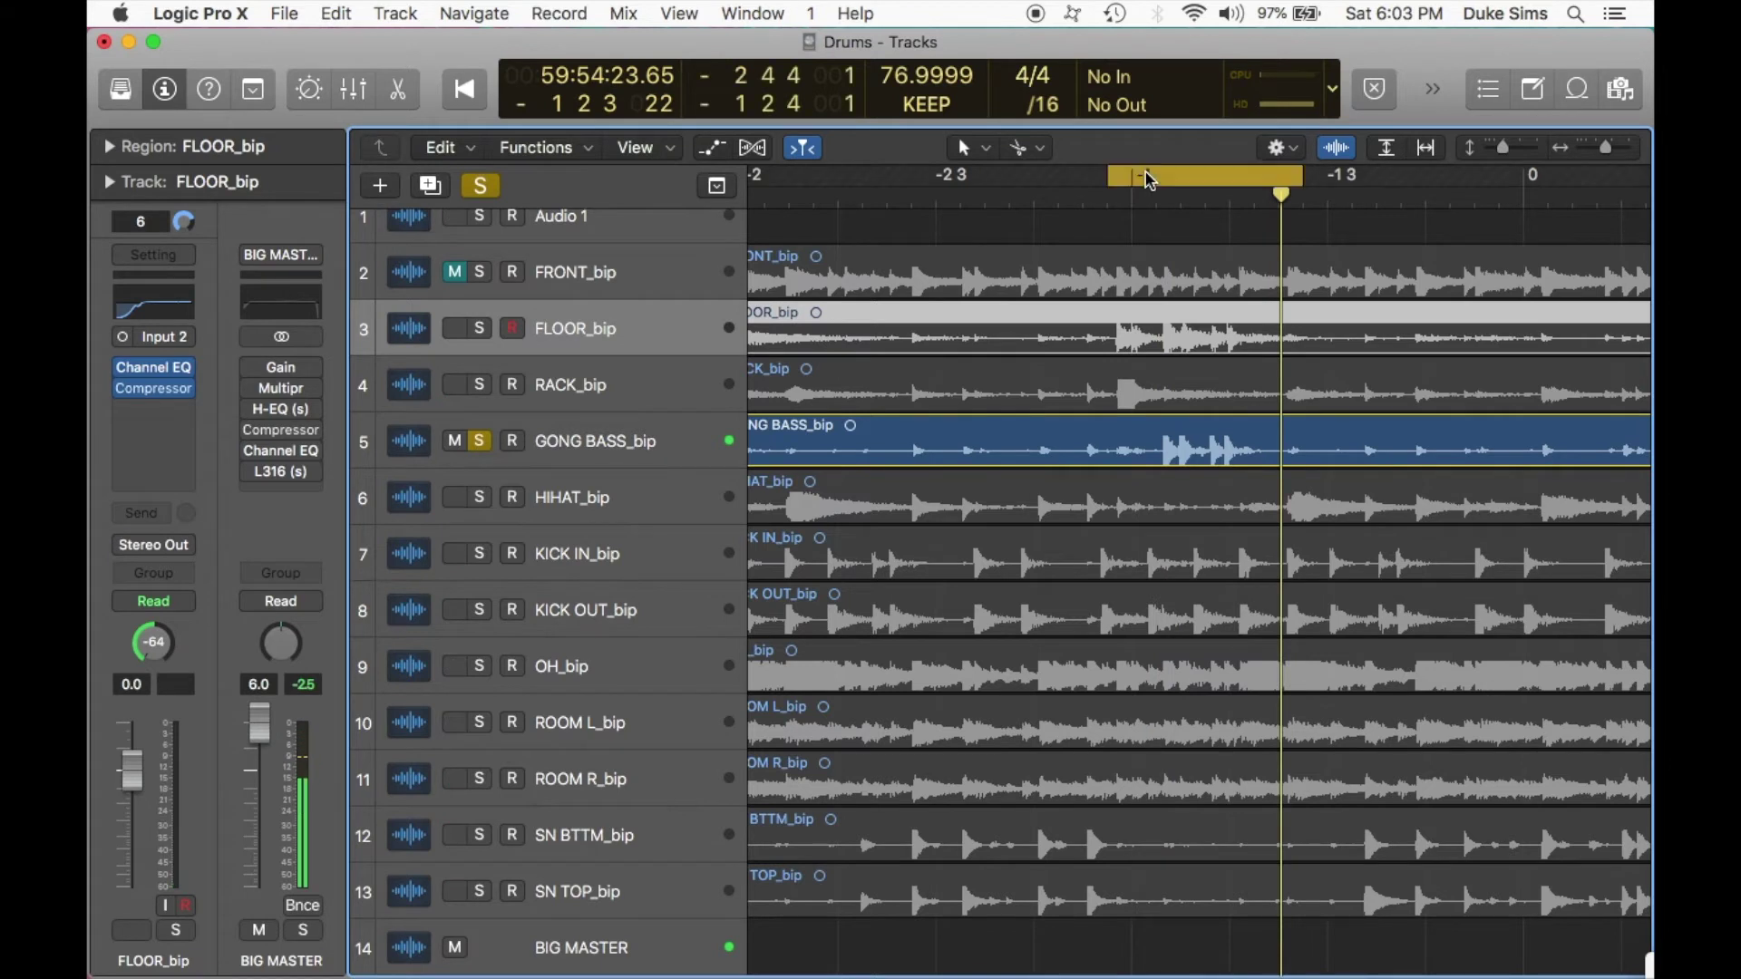
Add a Channel EQ to GONG BASS_bip with the low-cut filter enabled at 102 Hz.
{"action": "left_click", "coordinate": [666, 456]}
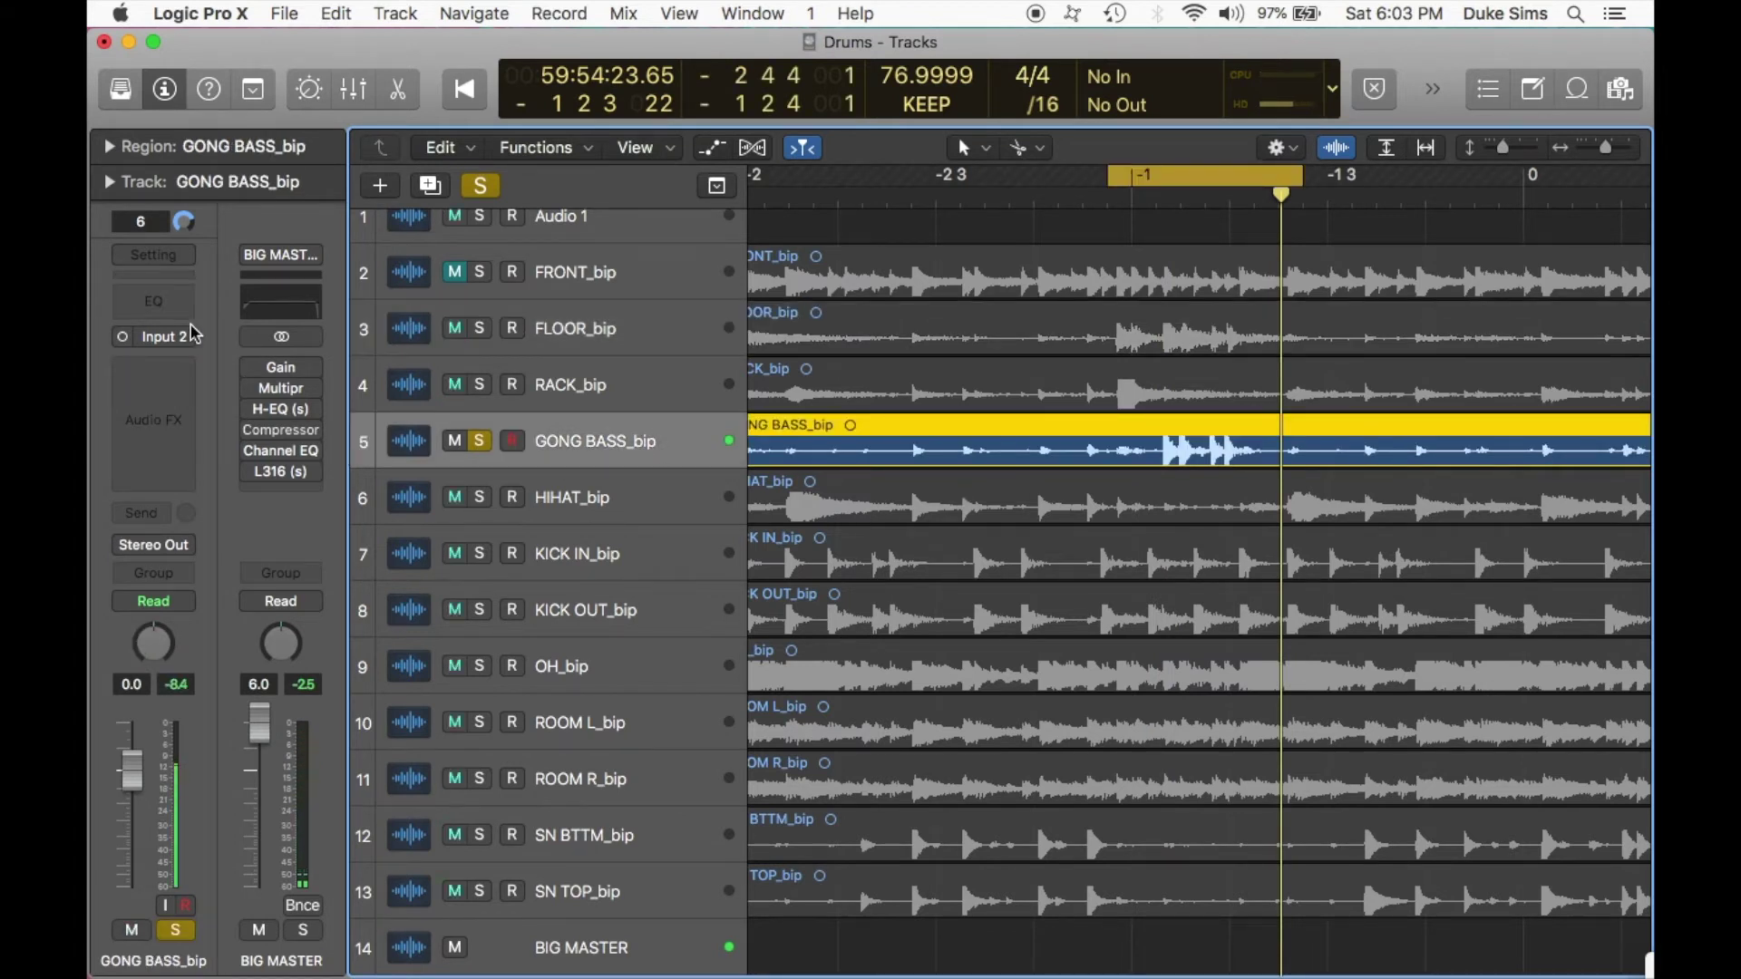
{"action": "left_click", "coordinate": [151, 309]}
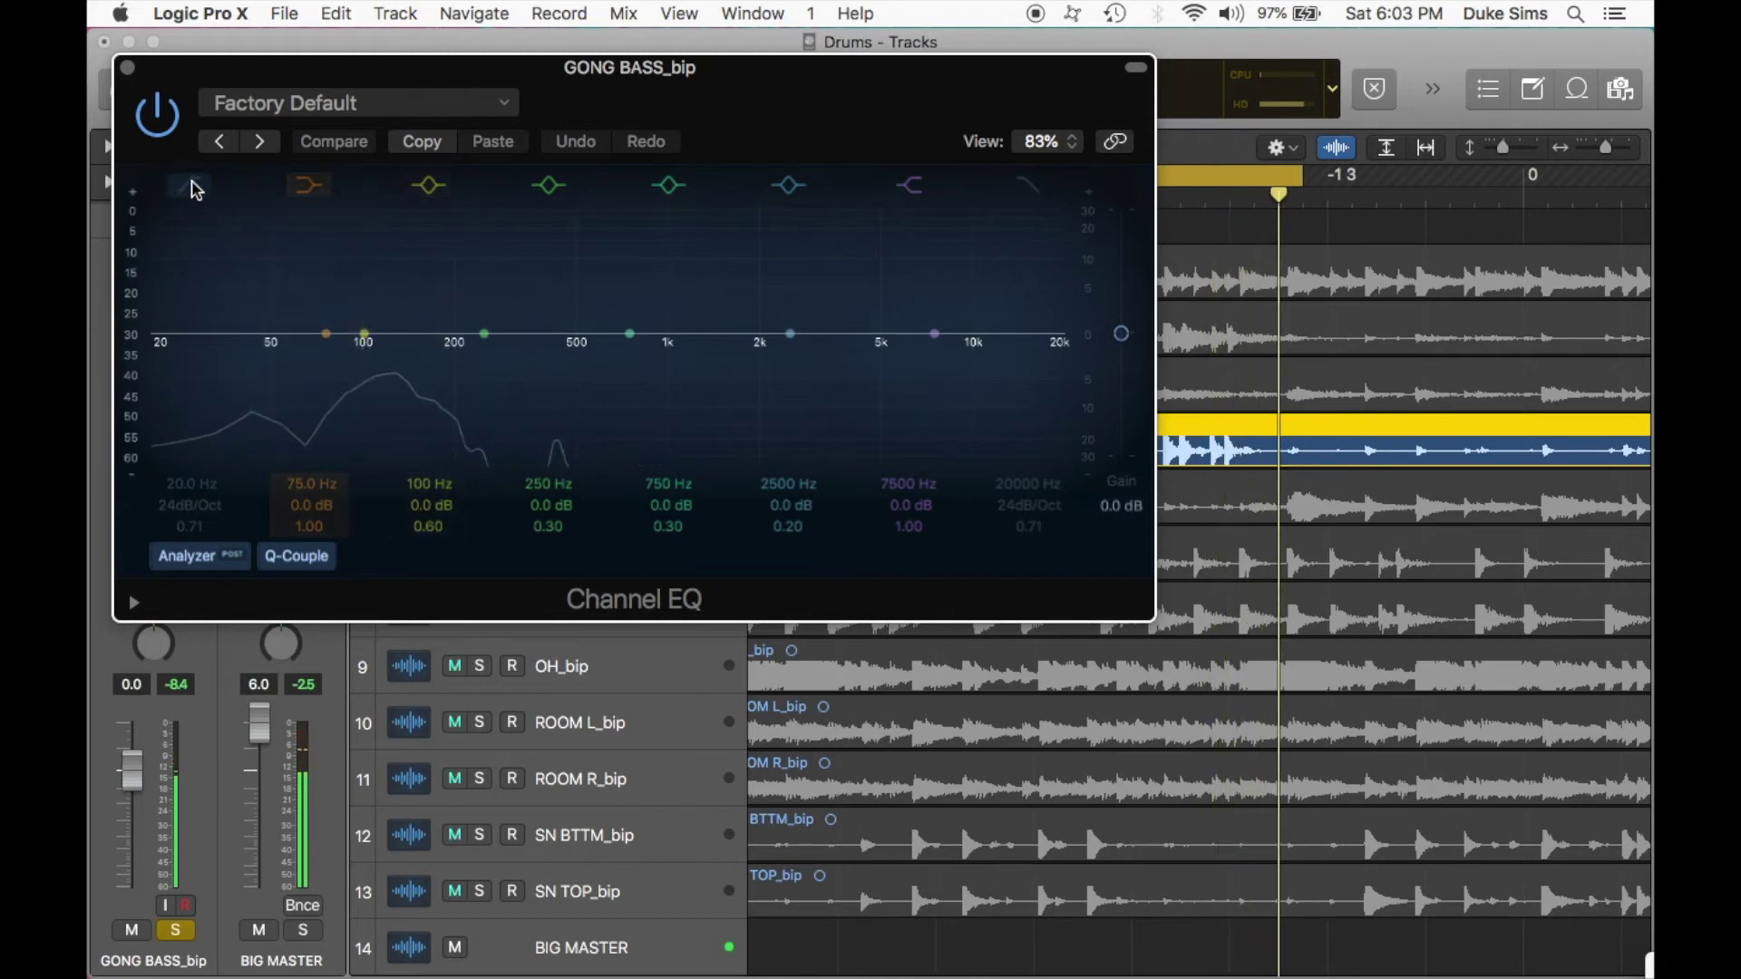
{"action": "left_click", "coordinate": [194, 188]}
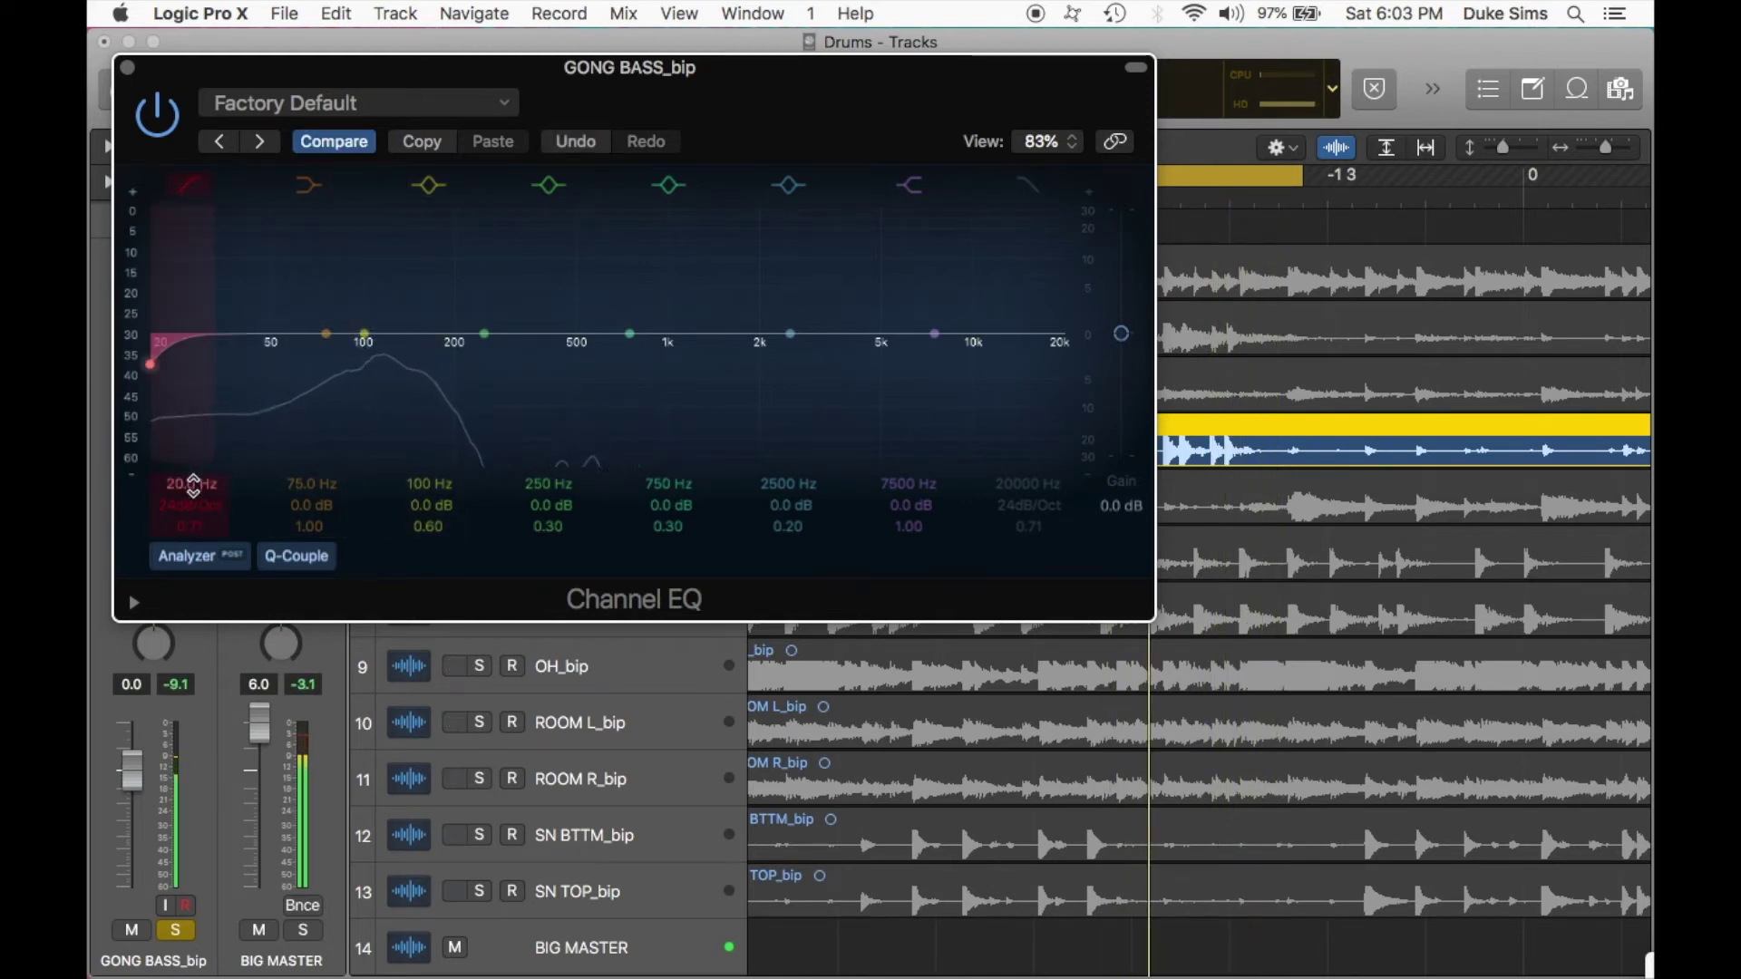
{"action": "left_click_drag", "start_coordinate": [193, 487], "coordinate": [193, 427]}
{"action": "key", "text": "space"}
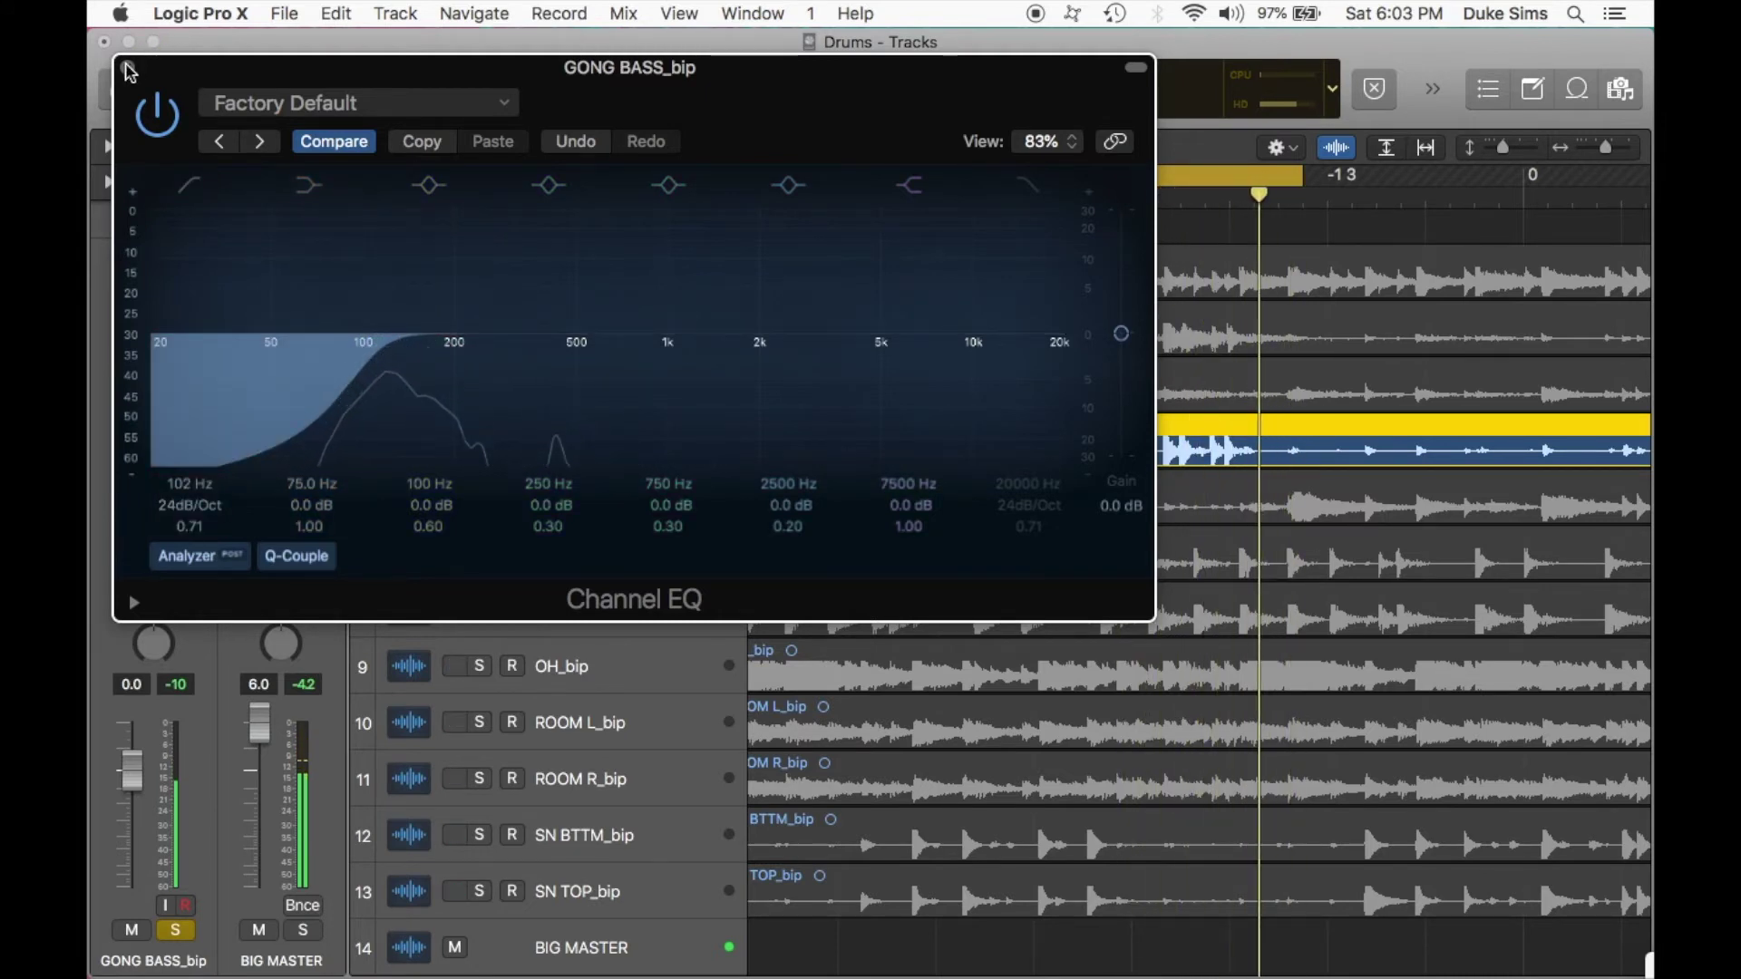
{"action": "left_click", "coordinate": [128, 68]}
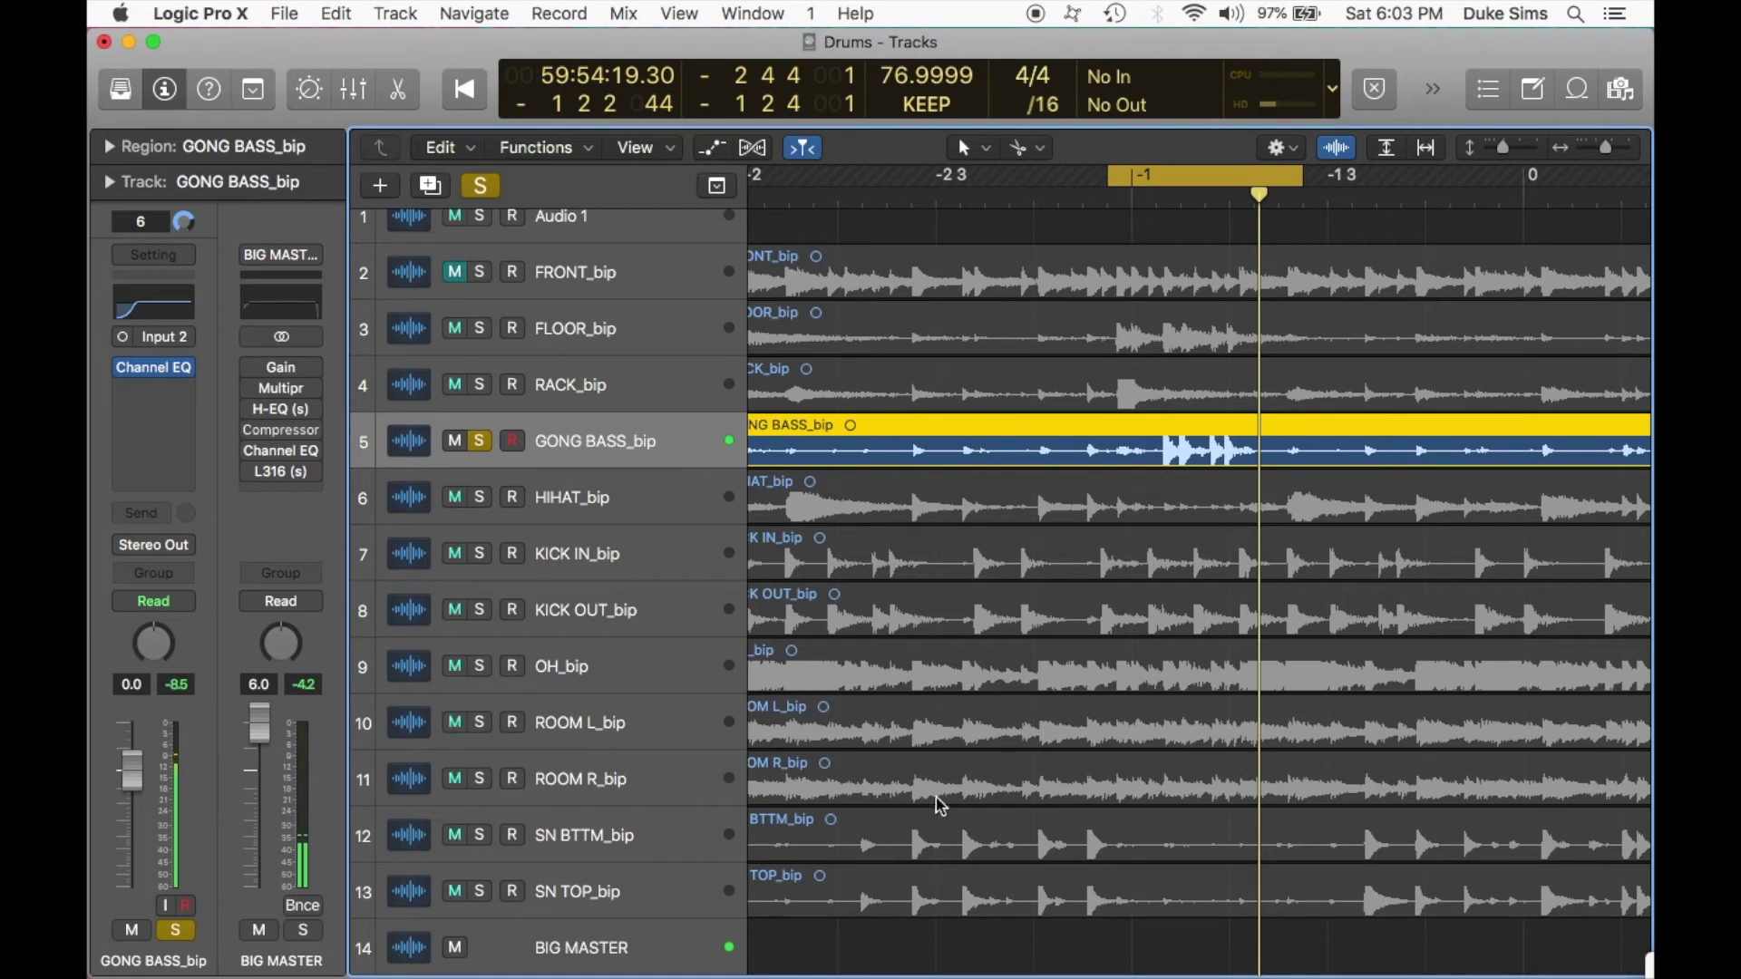
Add a Compressor to GONG BASS_bip and raise its input gain.
{"action": "scroll", "coordinate": [853, 716], "scroll_direction": "down", "scroll_amount": 1}
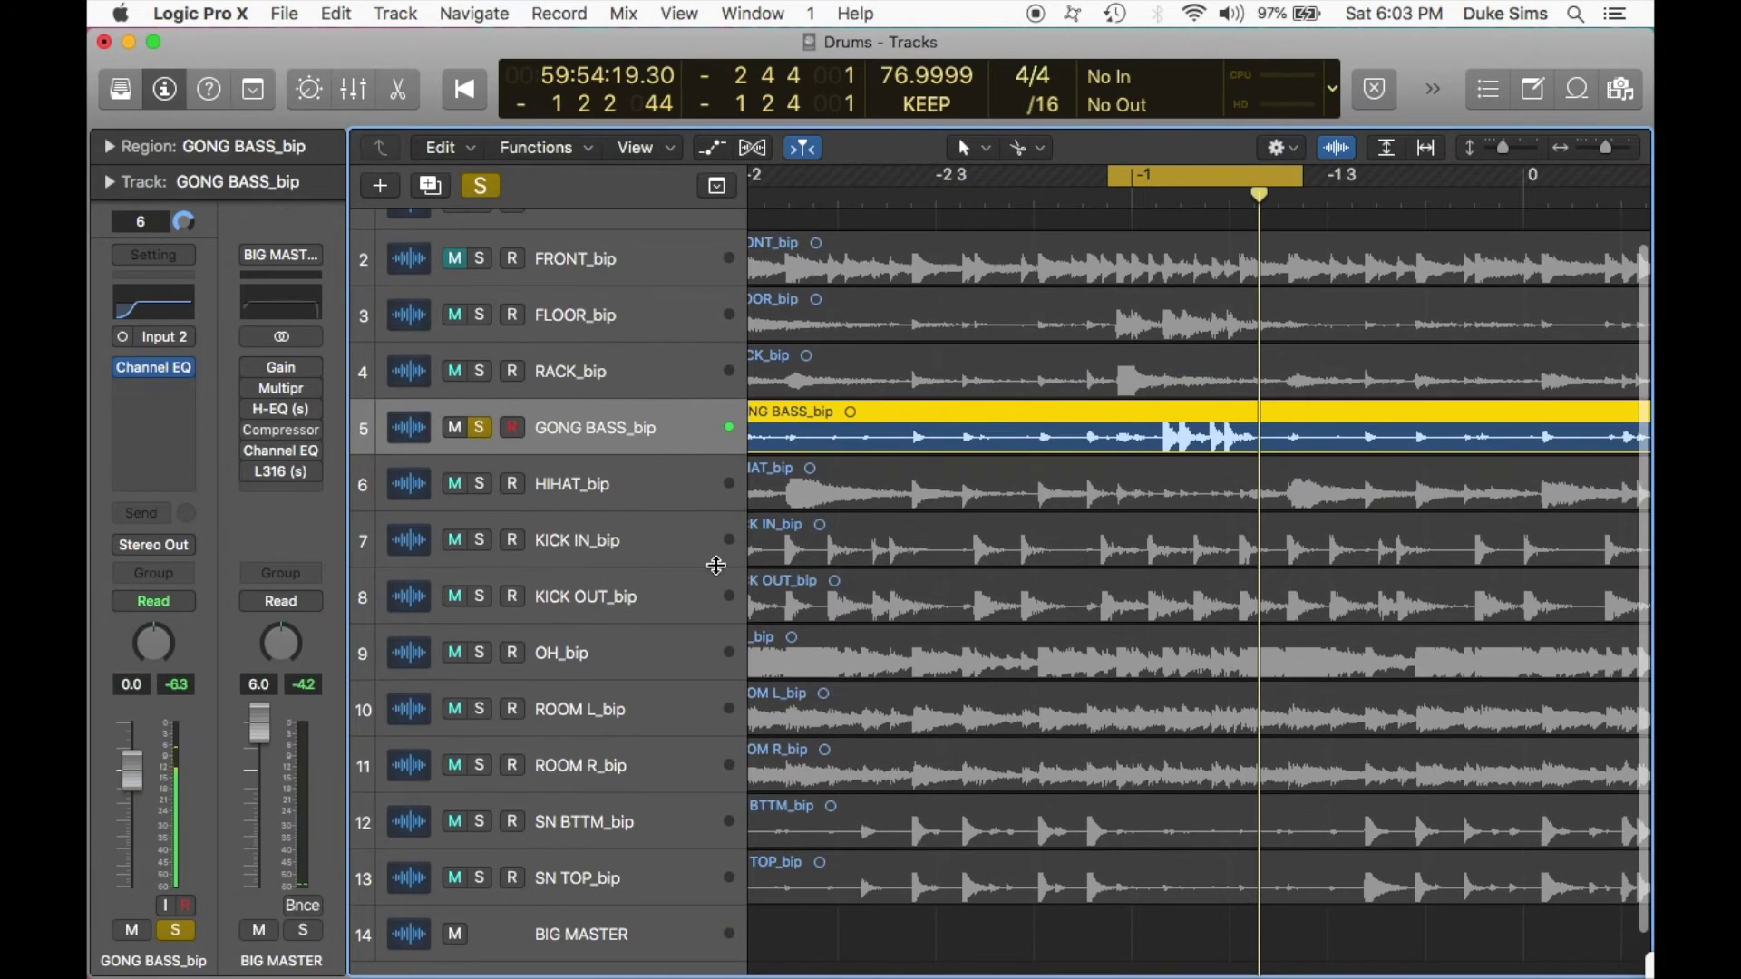
{"action": "left_click", "coordinate": [188, 397]}
{"action": "mouse_move", "coordinate": [175, 608]}
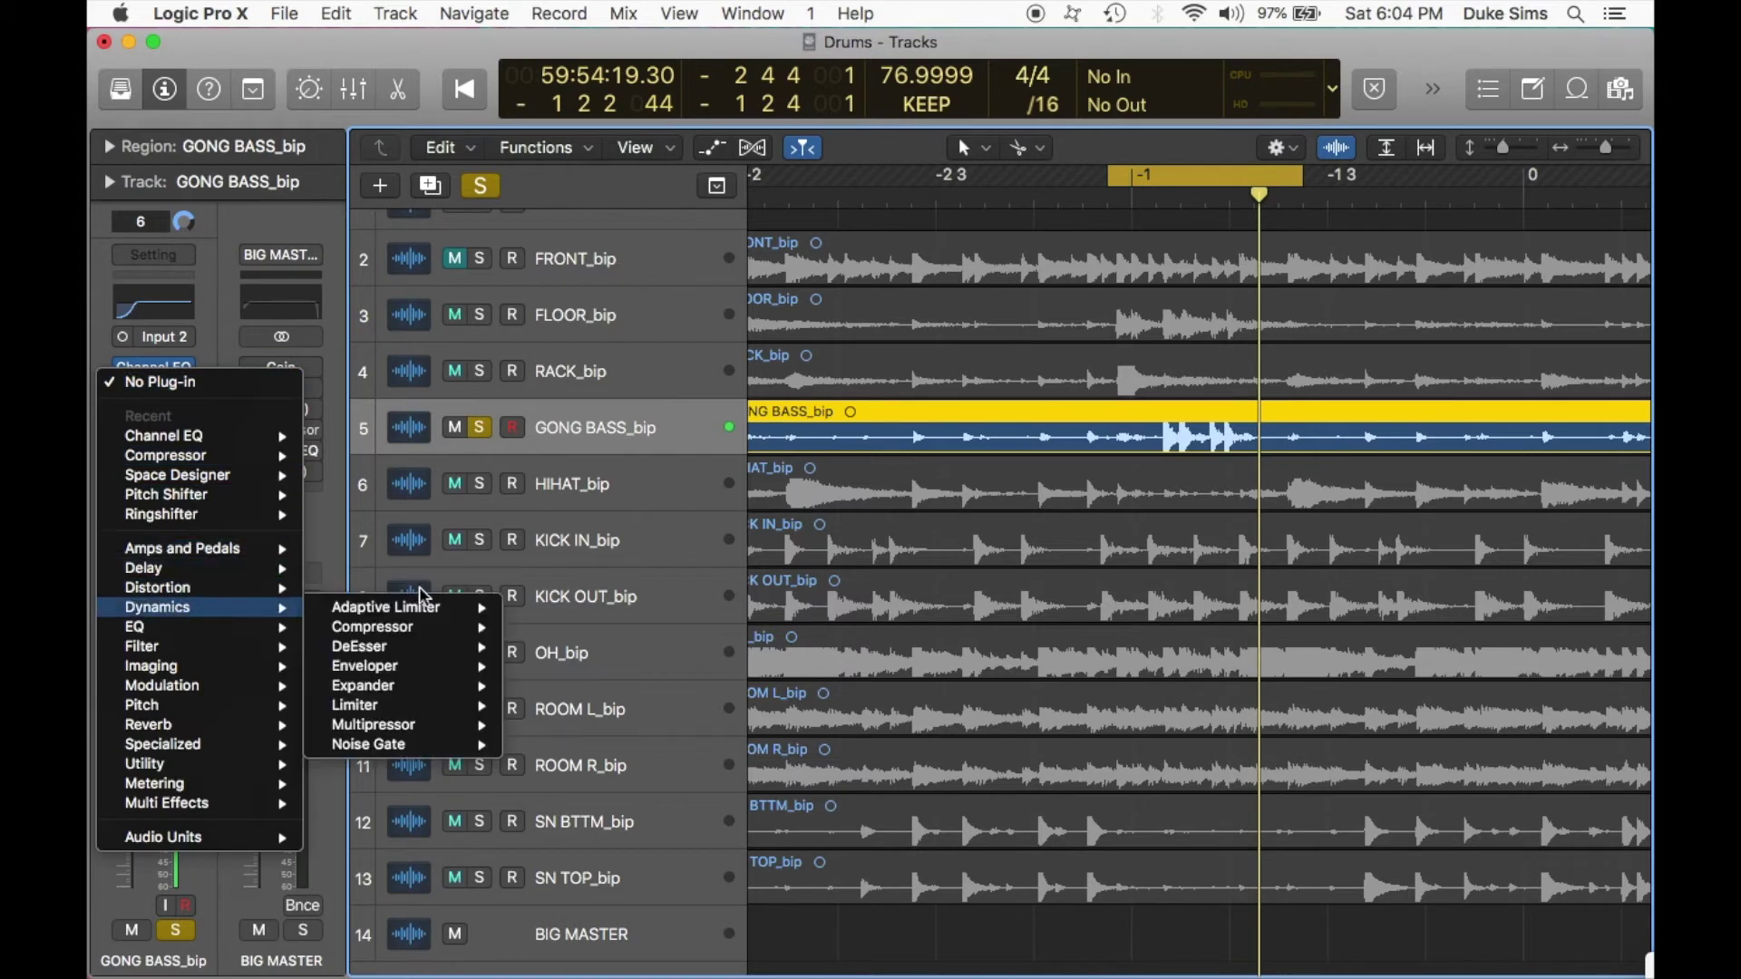
{"action": "mouse_move", "coordinate": [423, 626]}
{"action": "left_click", "coordinate": [521, 622]}
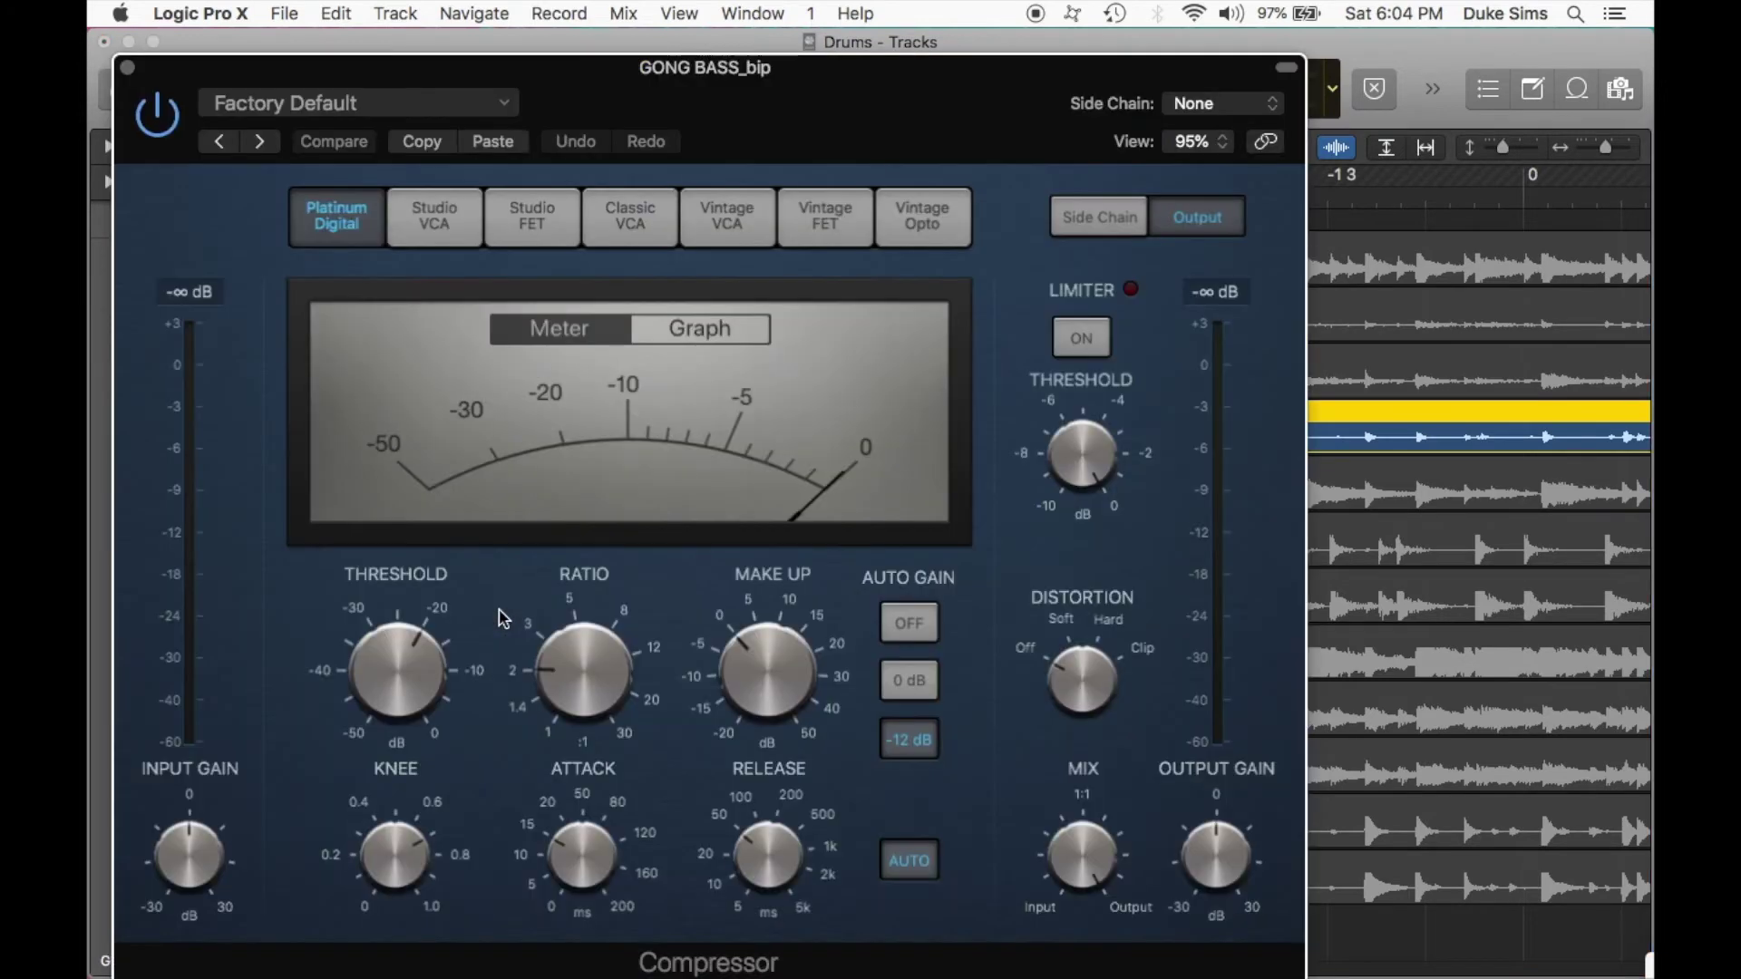
{"action": "left_click_drag", "start_coordinate": [186, 848], "coordinate": [178, 827]}
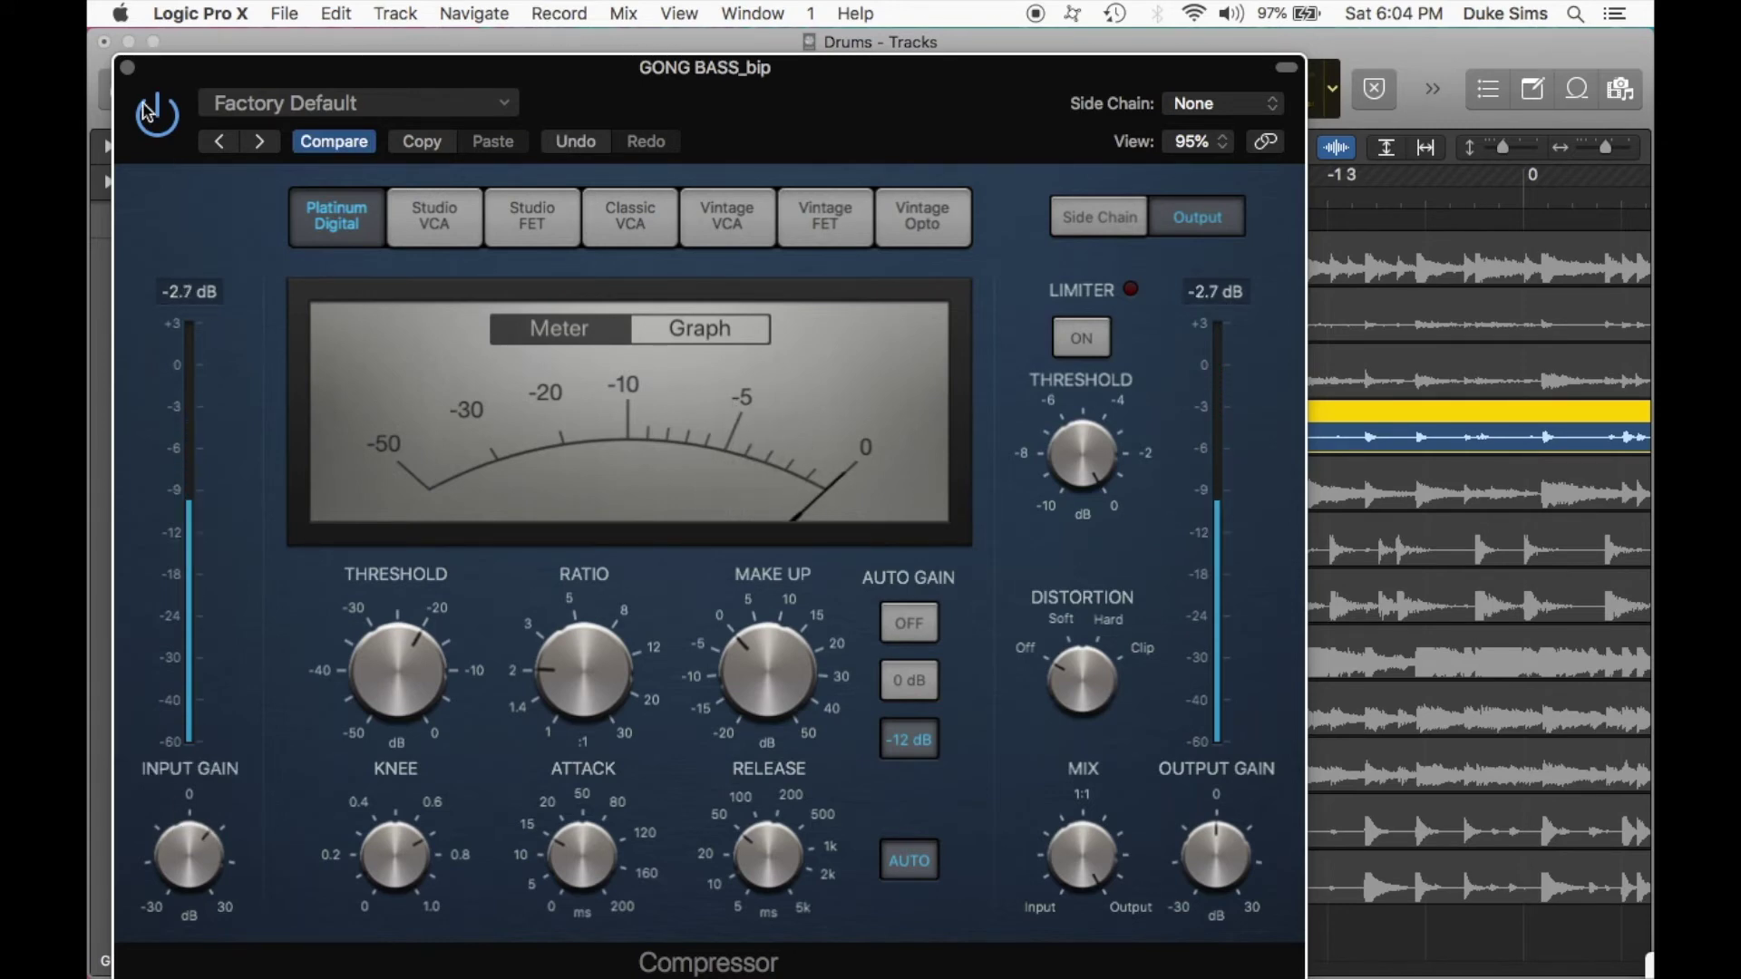
{"action": "left_click", "coordinate": [127, 68]}
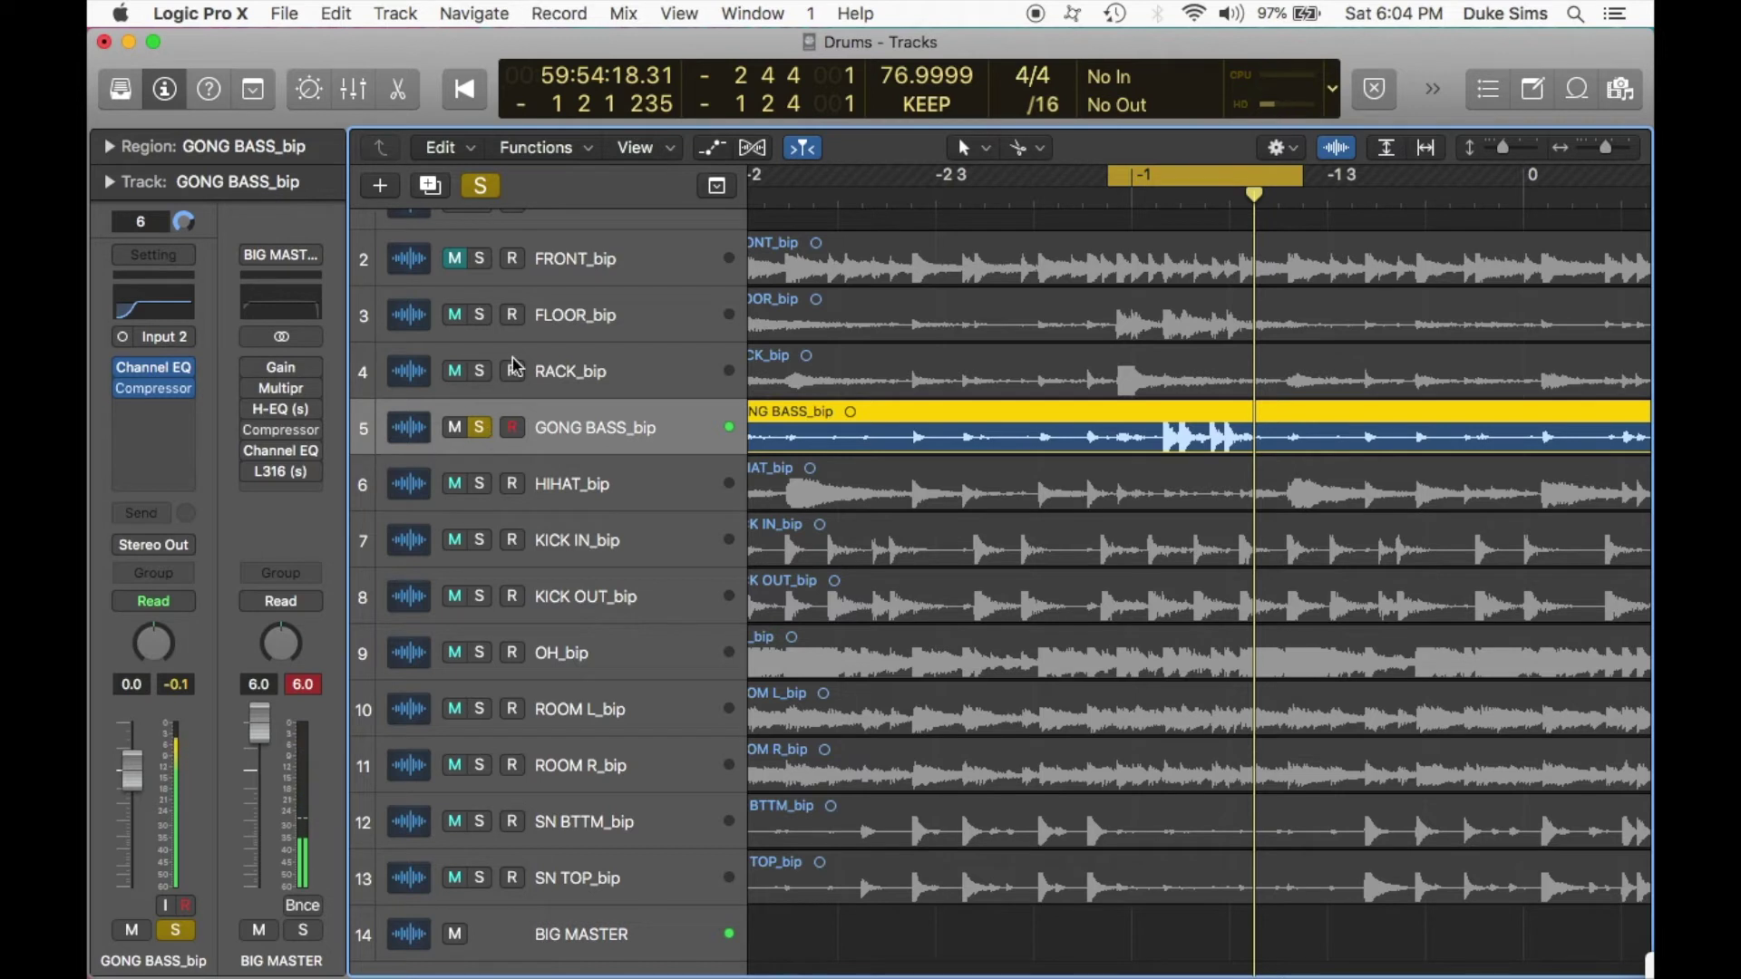
Solo RACK_bip and FLOOR_bip alongside GONG BASS_bip and audition the looped tom fill.
{"action": "left_click", "coordinate": [481, 371]}
{"action": "left_click", "coordinate": [480, 317]}
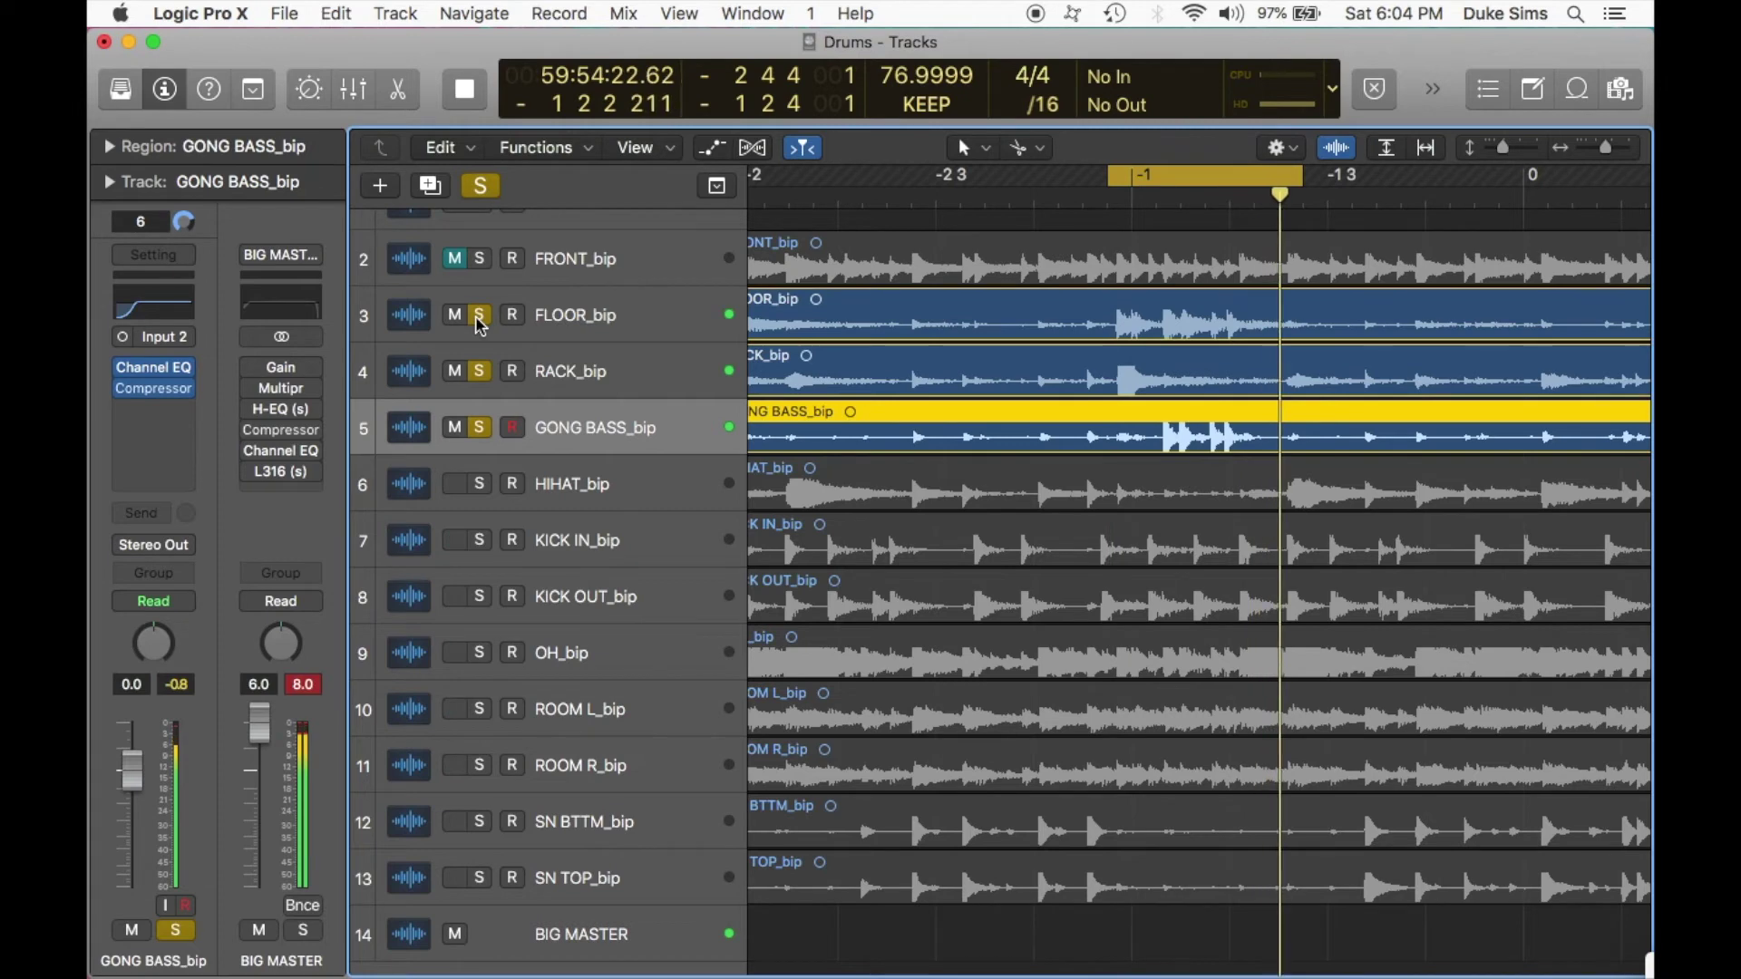
{"action": "key", "text": "space"}
Turn off the cycle loop and play the soloed toms from -2 2 4 1.
{"action": "left_click", "coordinate": [1145, 180]}
{"action": "left_click", "coordinate": [912, 193]}
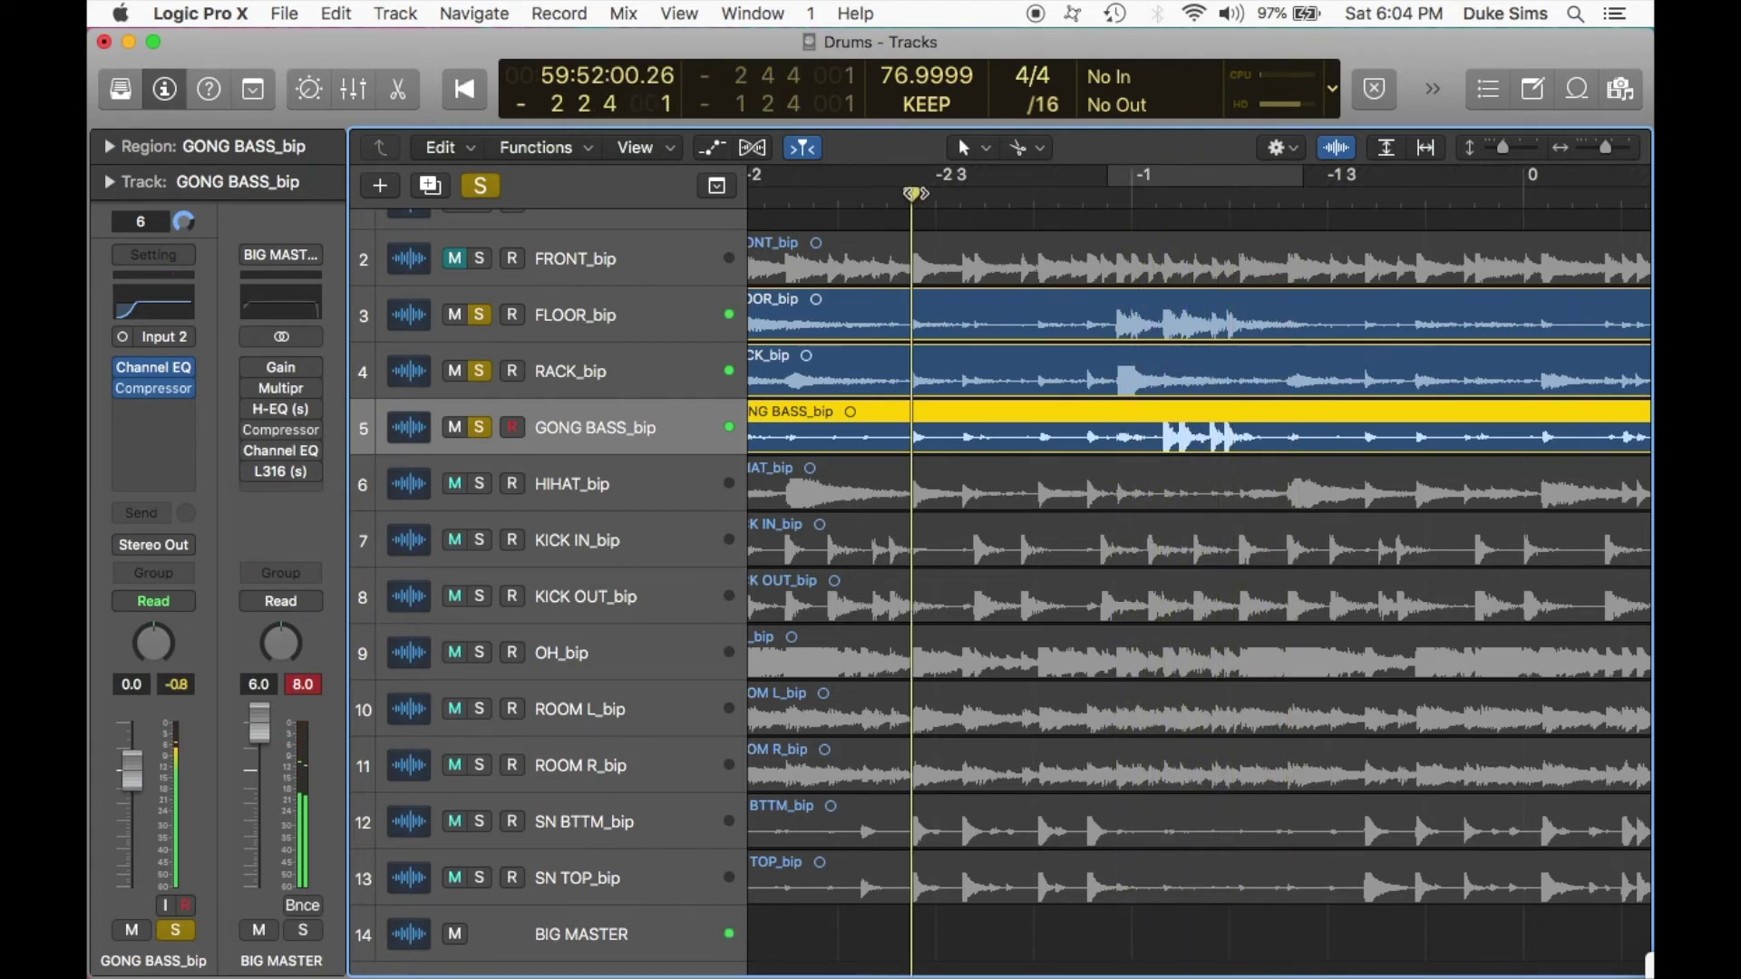
{"action": "key", "text": "super+Left"}
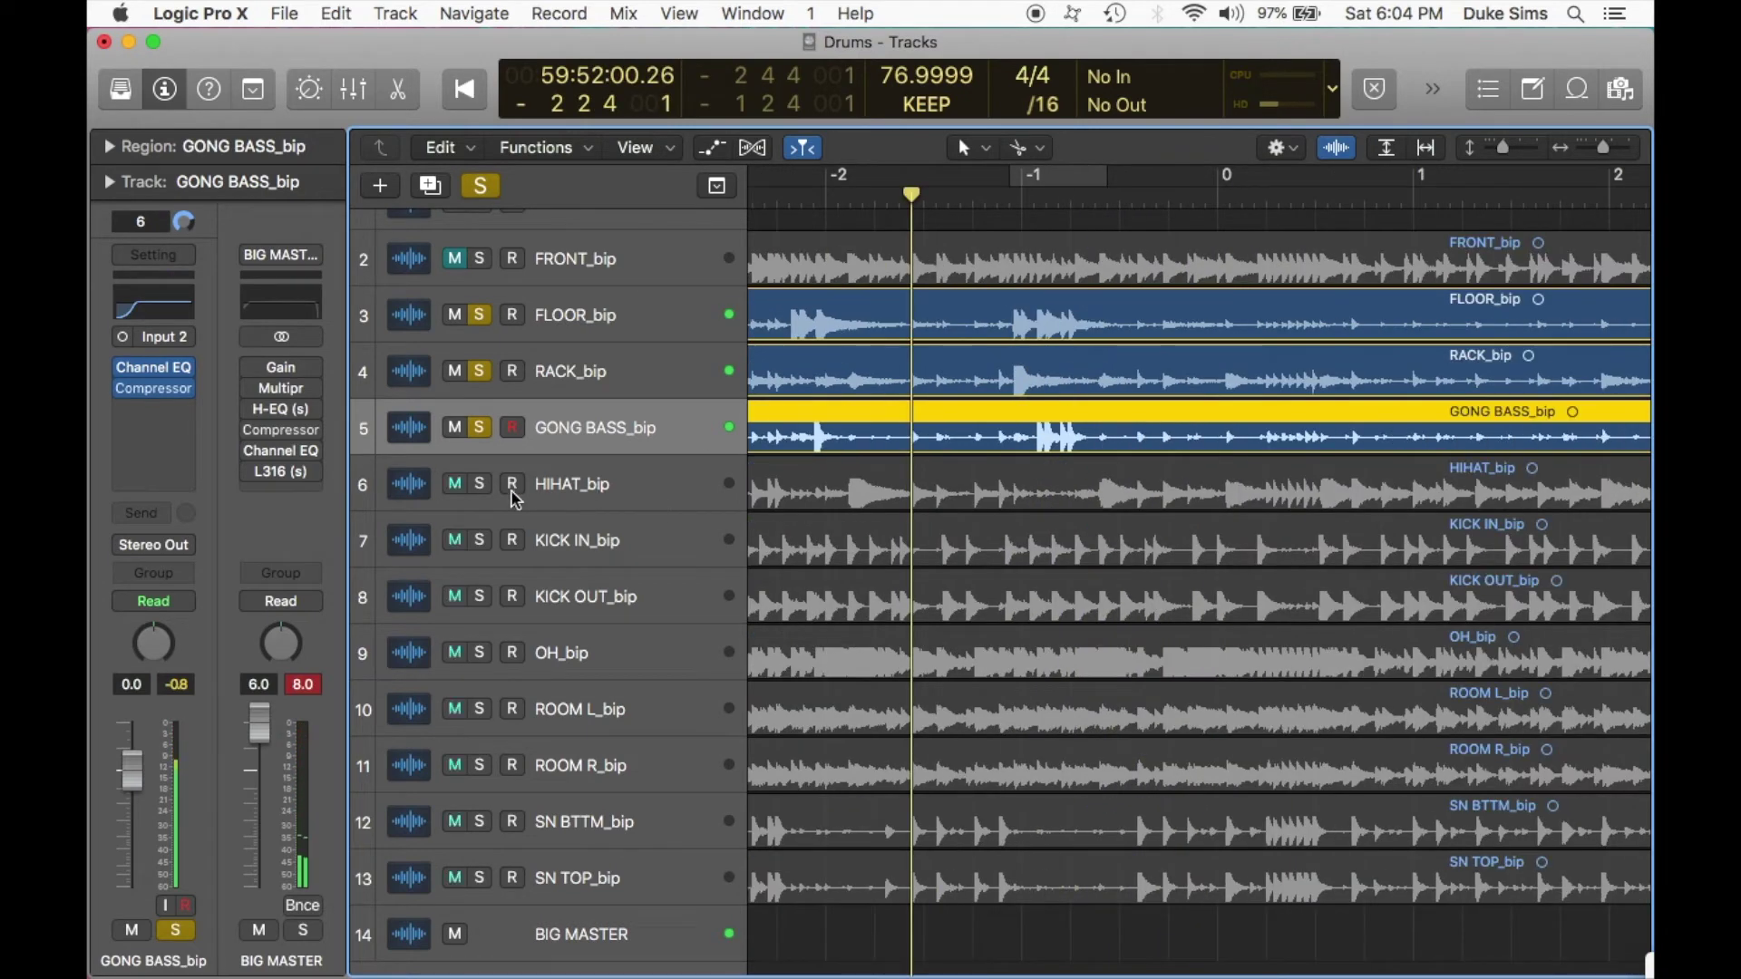
{"action": "key", "text": "space"}
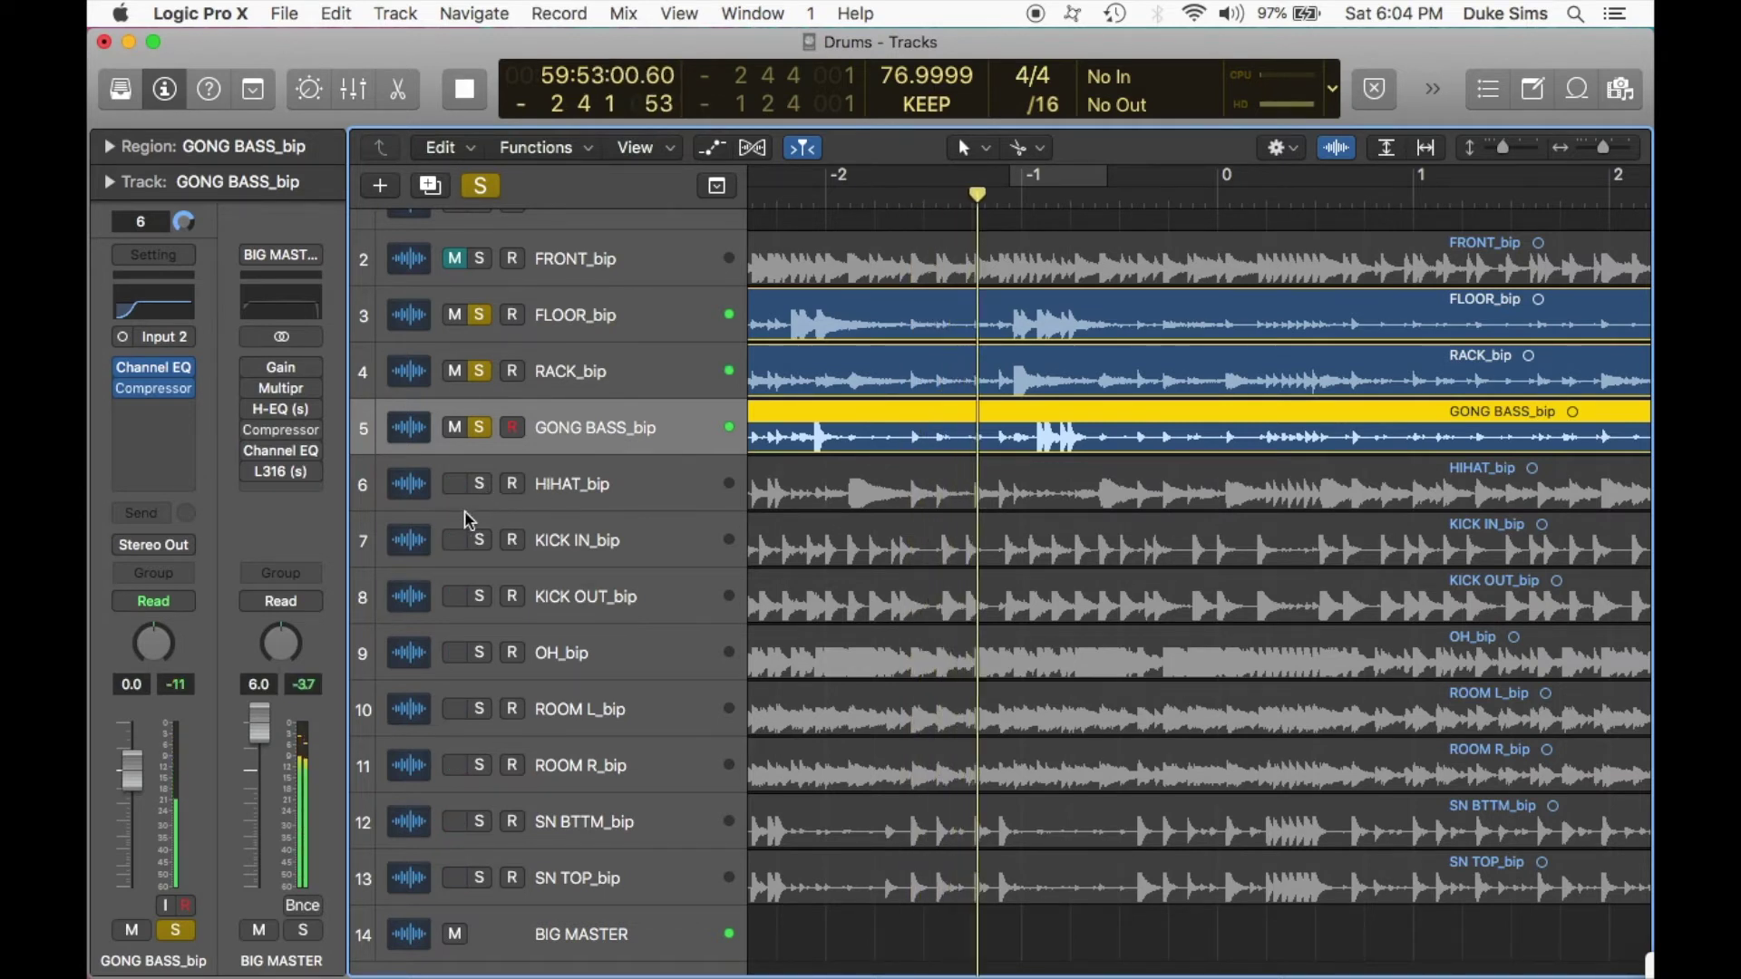
Solo all tracks from HIHAT_bip through SN TOP_bip as well, leaving FRONT_bip muted.
{"action": "left_click_drag", "start_coordinate": [476, 481], "coordinate": [483, 599]}
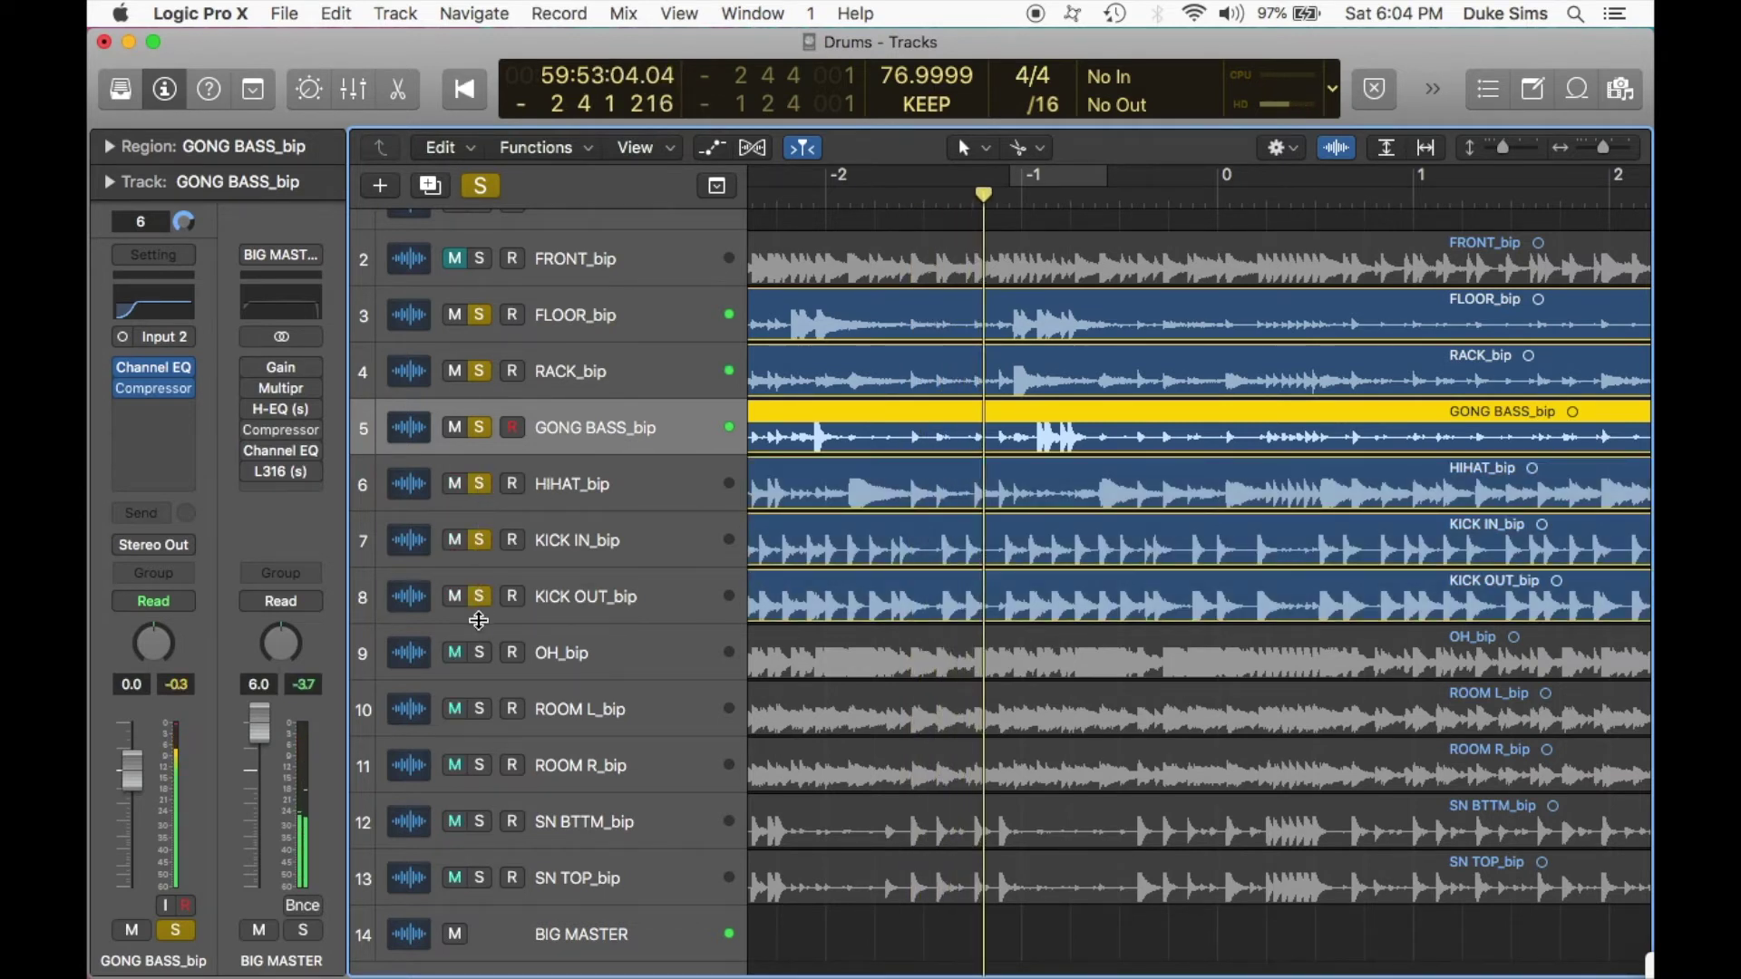
{"action": "left_click_drag", "start_coordinate": [481, 659], "coordinate": [480, 888]}
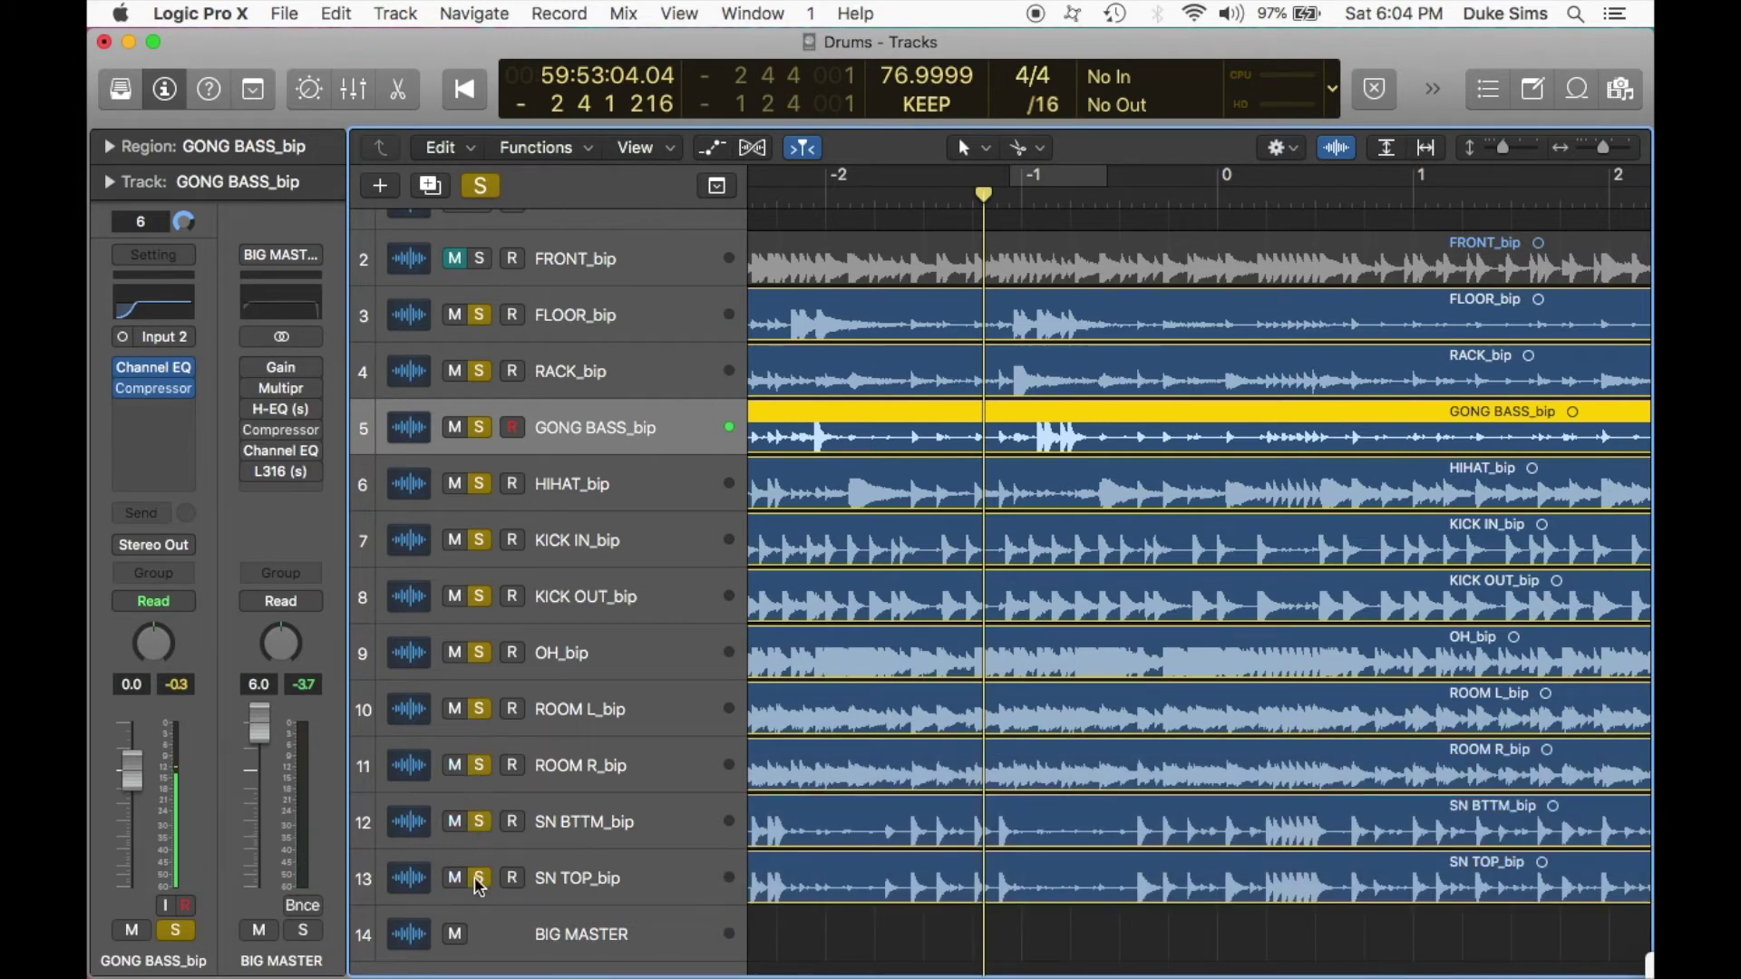
Clear the solo on all tracks and play the full drum mix from before bar -2.
{"action": "left_click", "coordinate": [478, 880], "text": "alt"}
{"action": "left_click", "coordinate": [777, 196]}
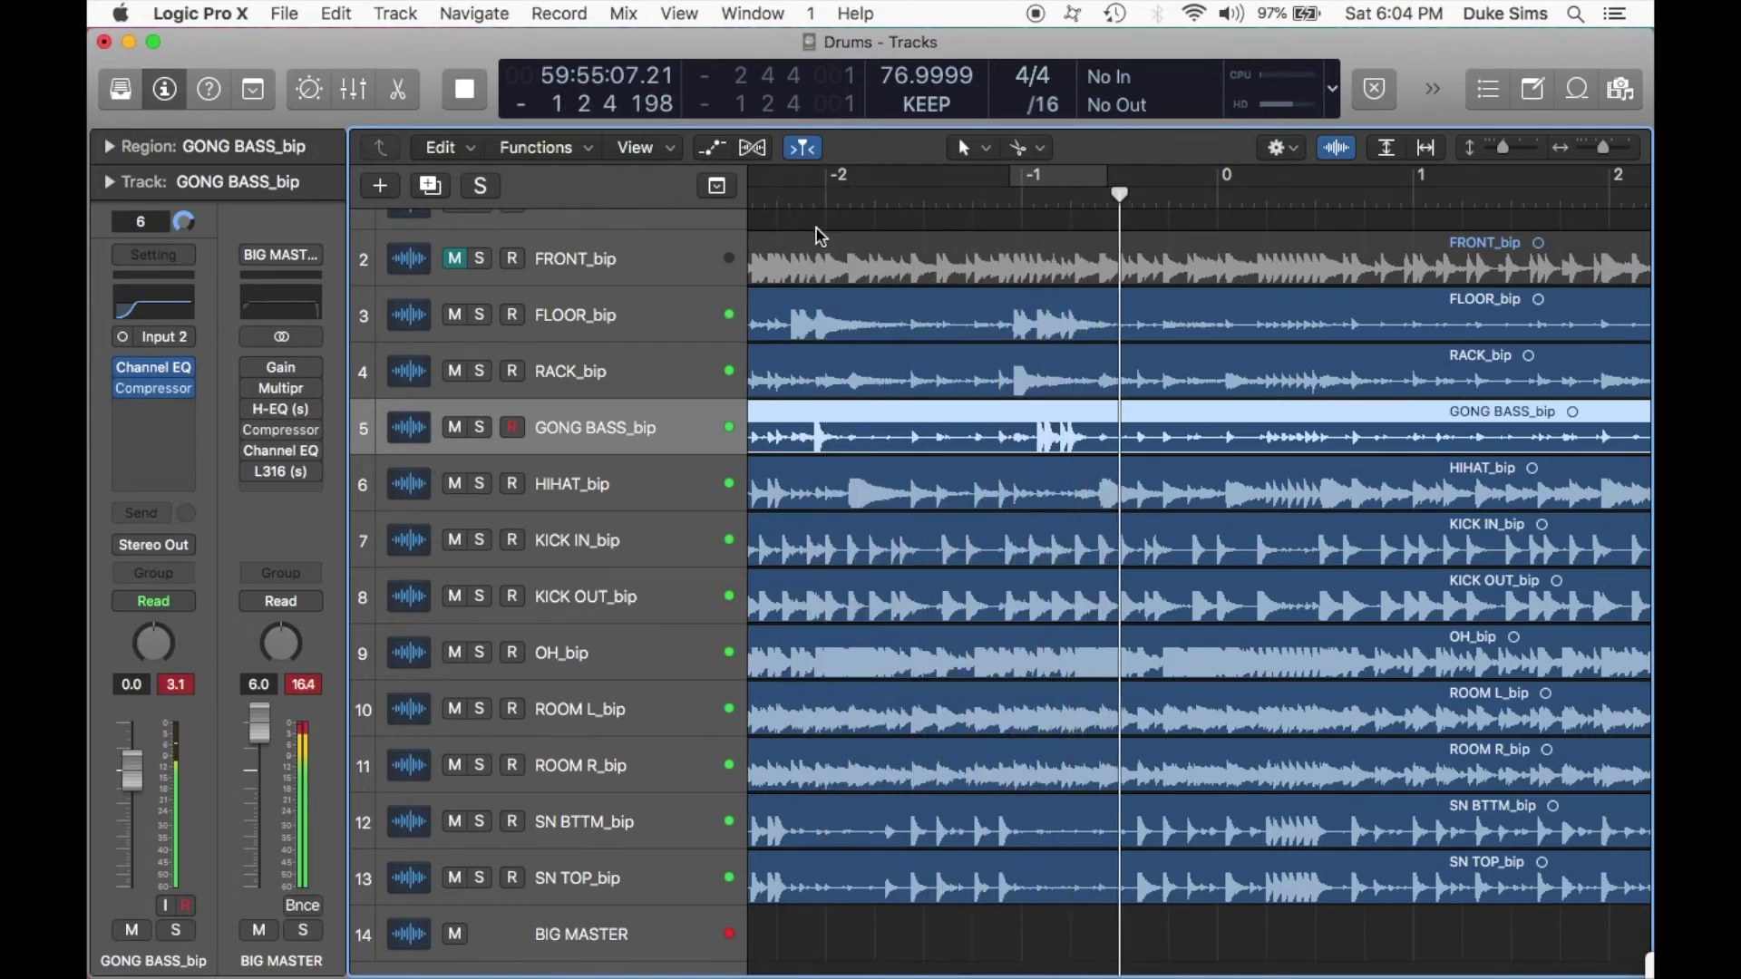
{"action": "key", "text": "super+Left"}
{"action": "key", "text": "super+Left"}
{"action": "key", "text": "super+Left"}
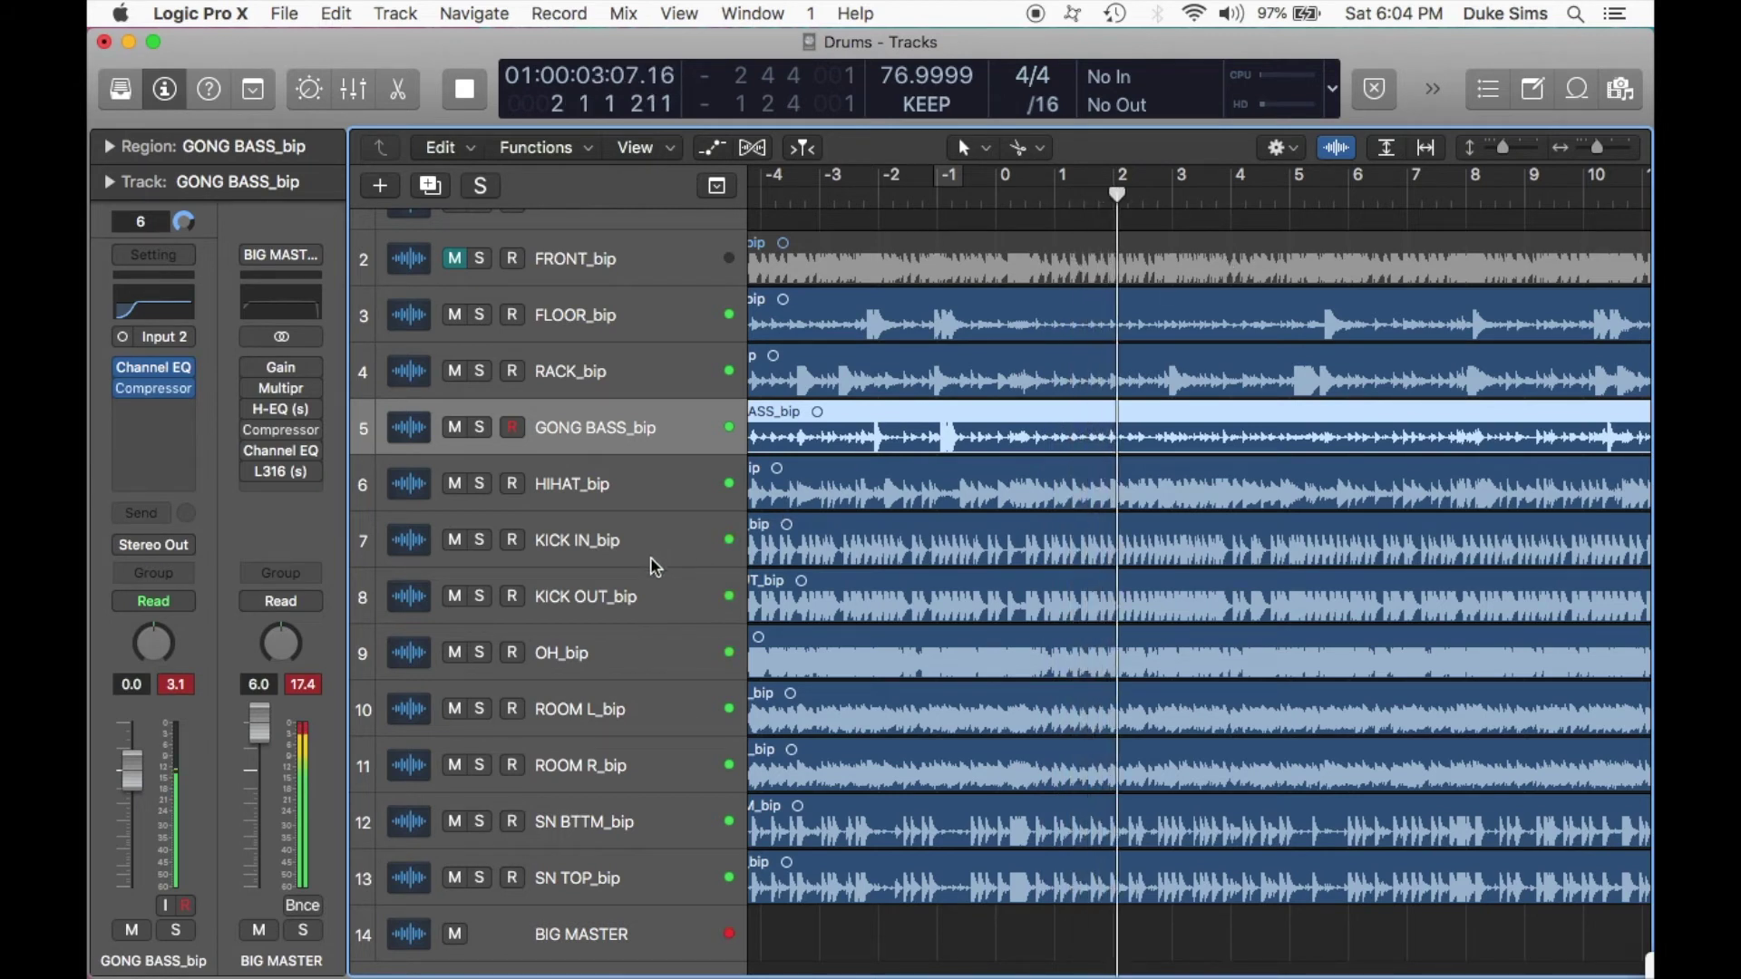
Audition HIHAT_bip soloed and back in the full mix, and return the playhead to bar 1.
{"action": "key", "text": "Down"}
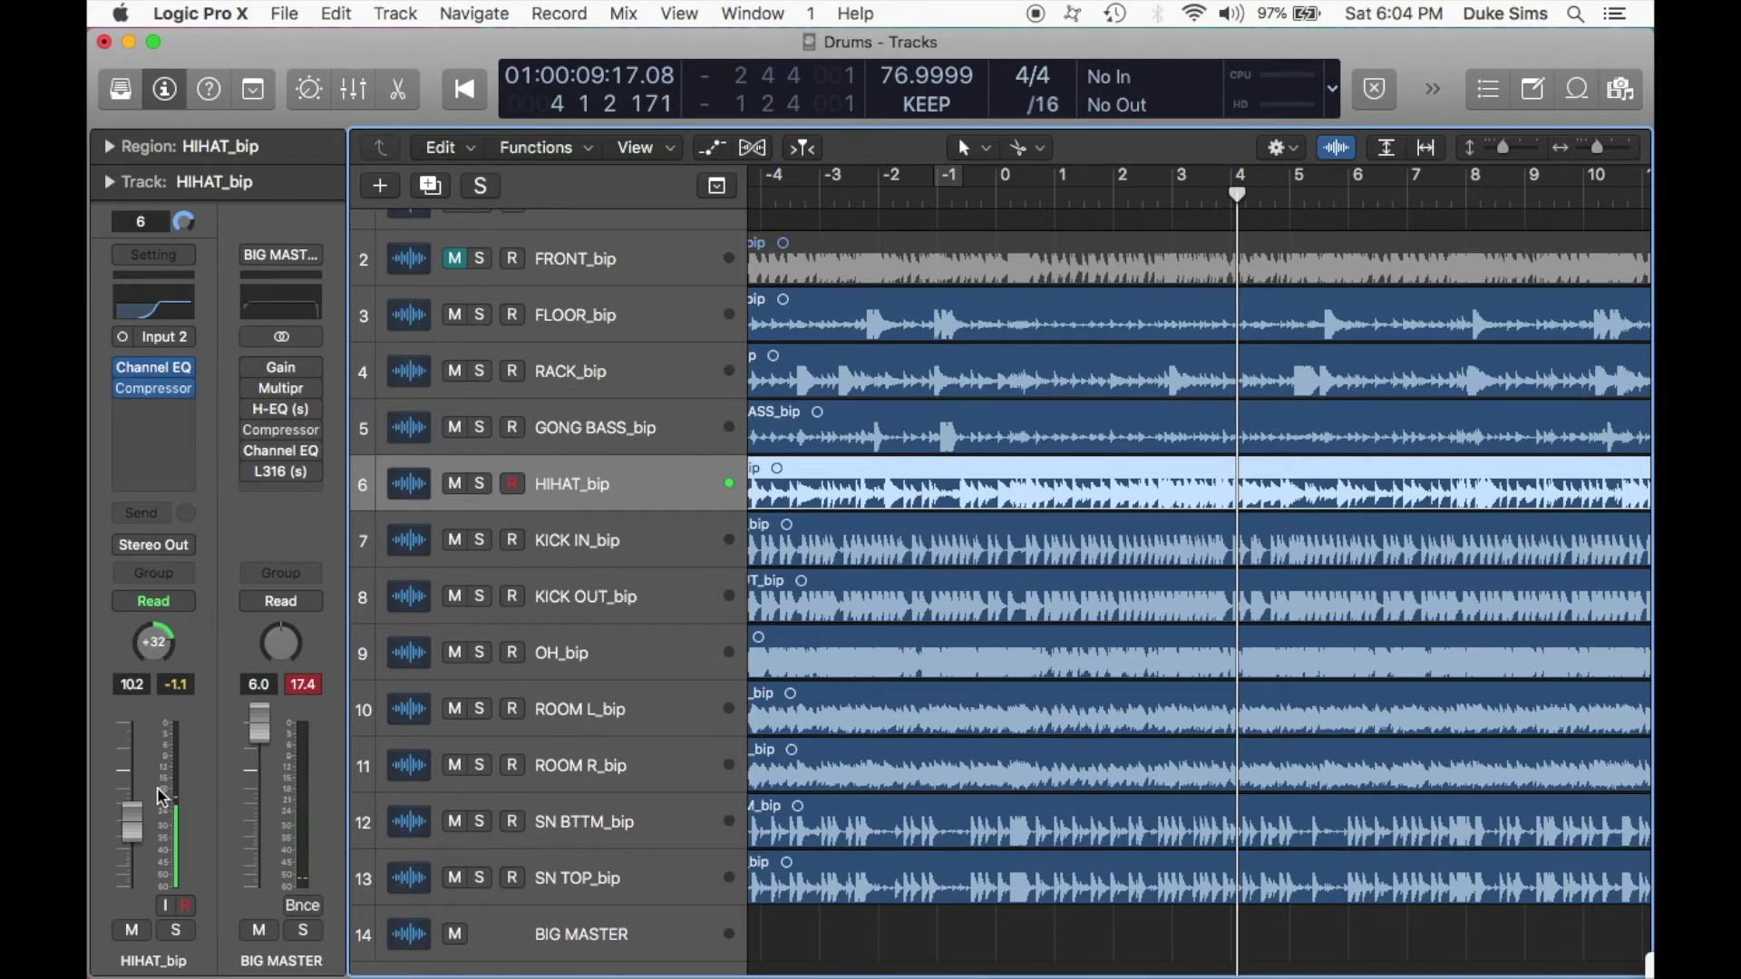
{"action": "key", "text": "s"}
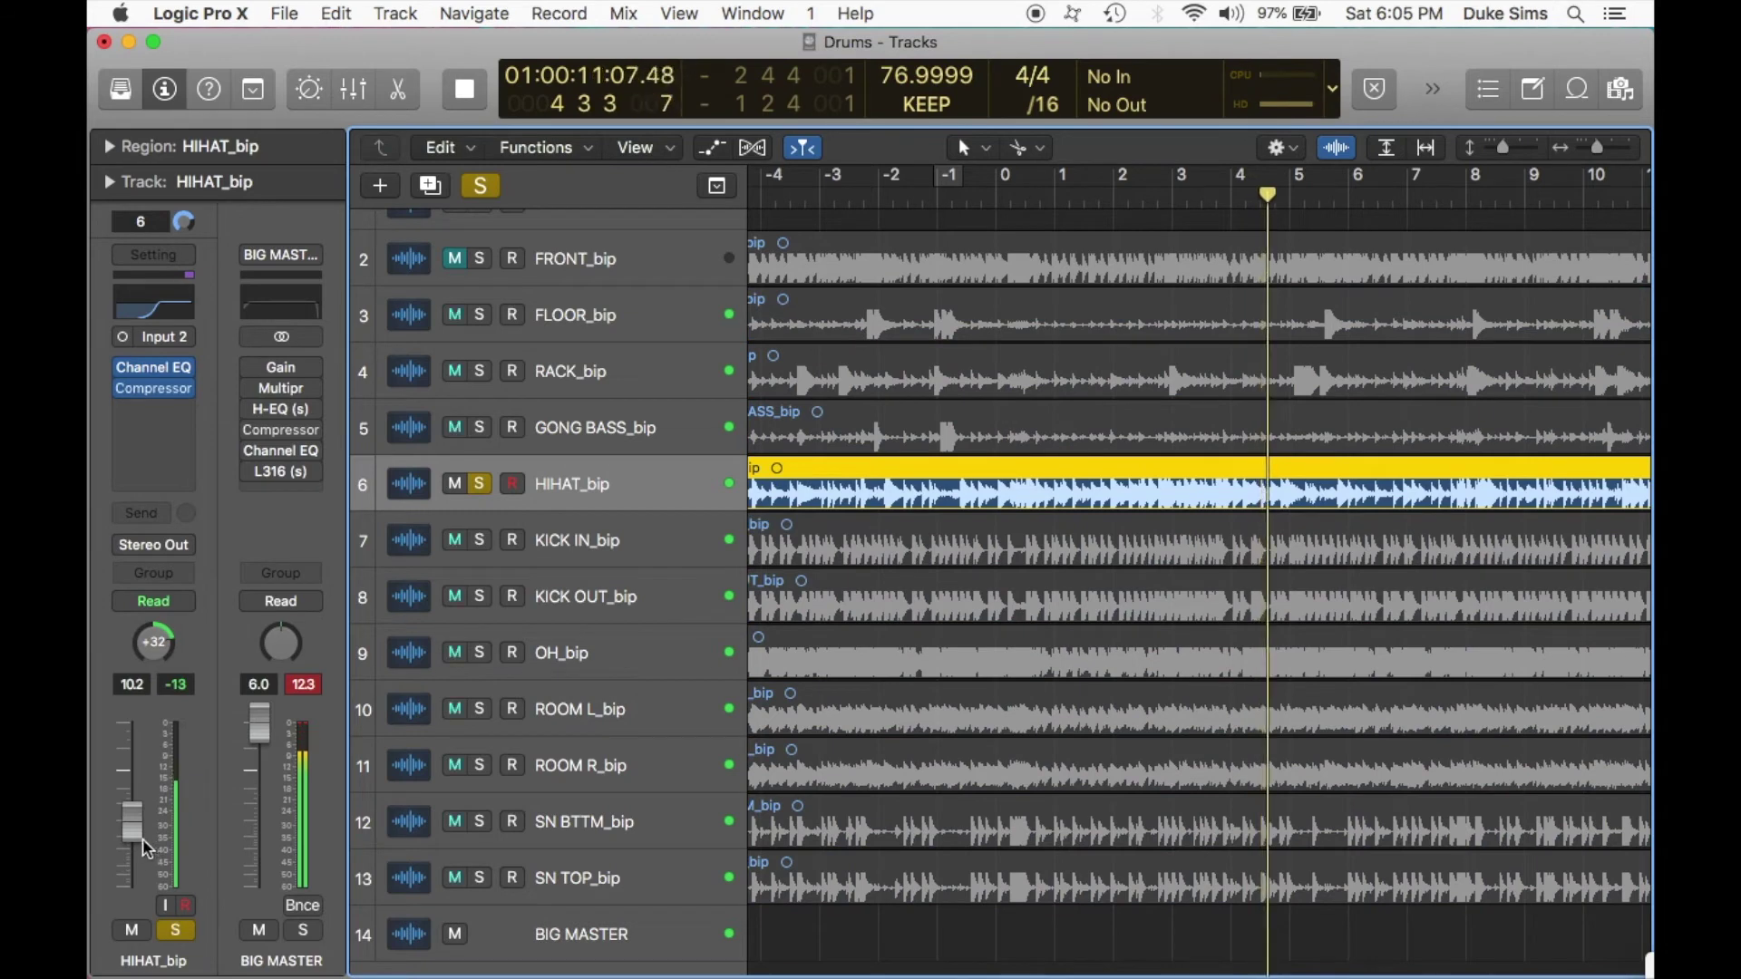
{"action": "key", "text": "s"}
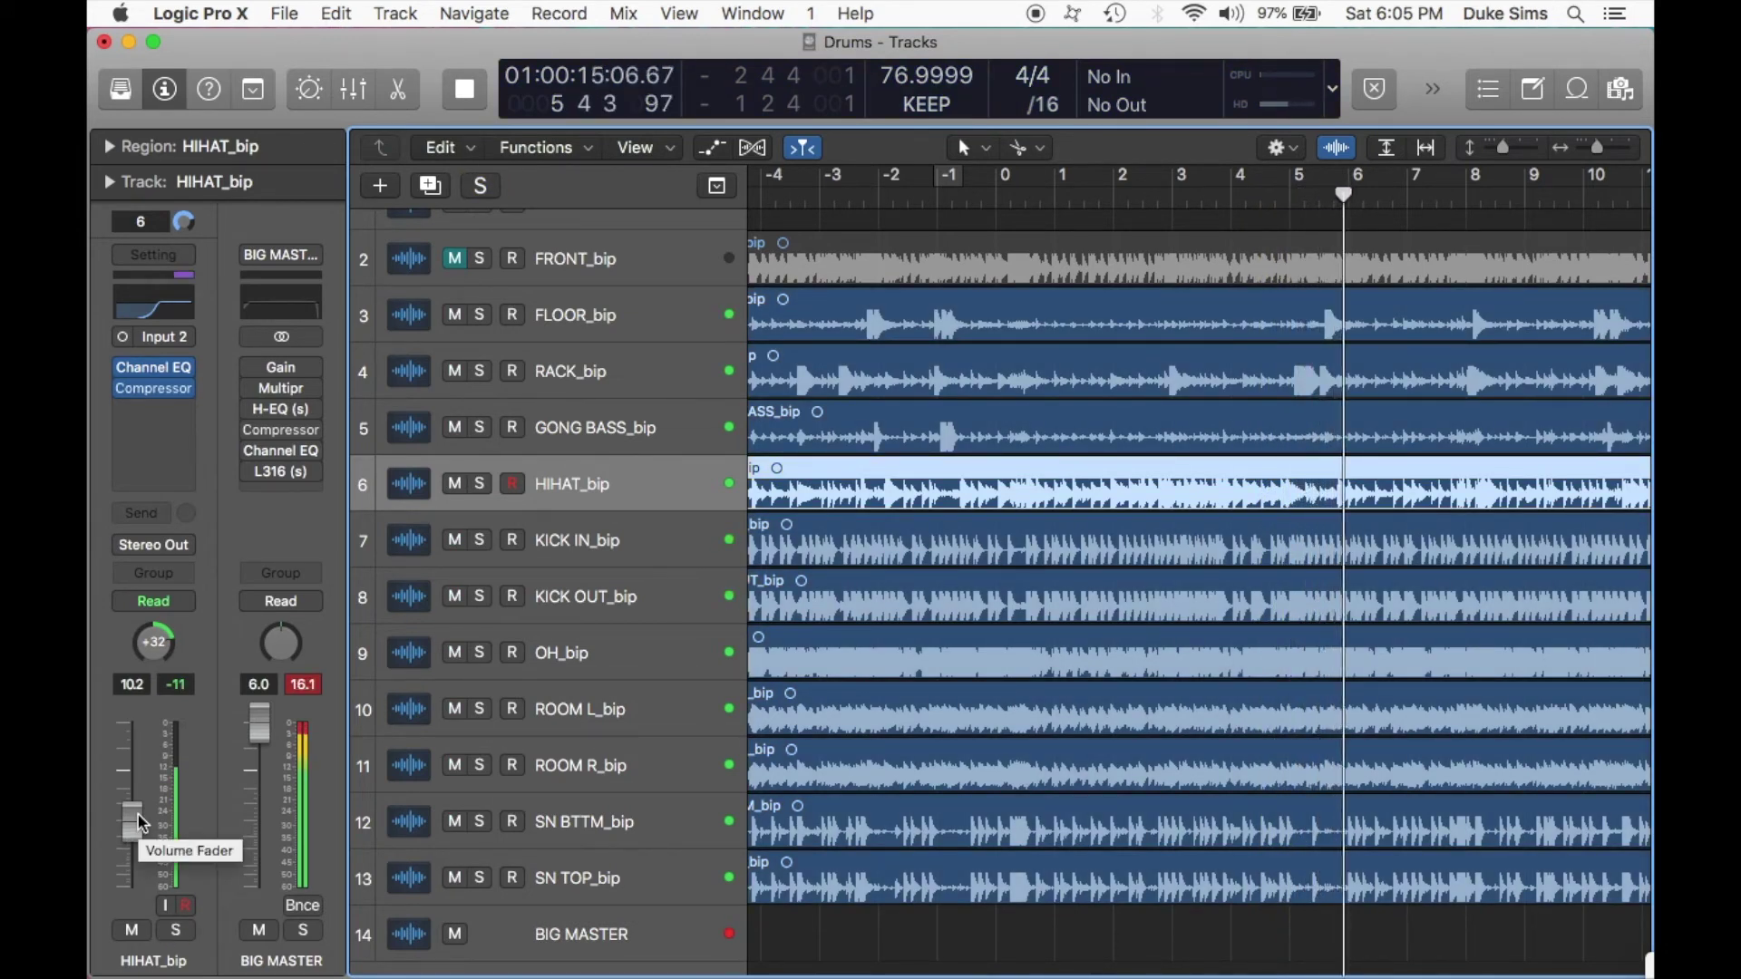
{"action": "key", "text": "space"}
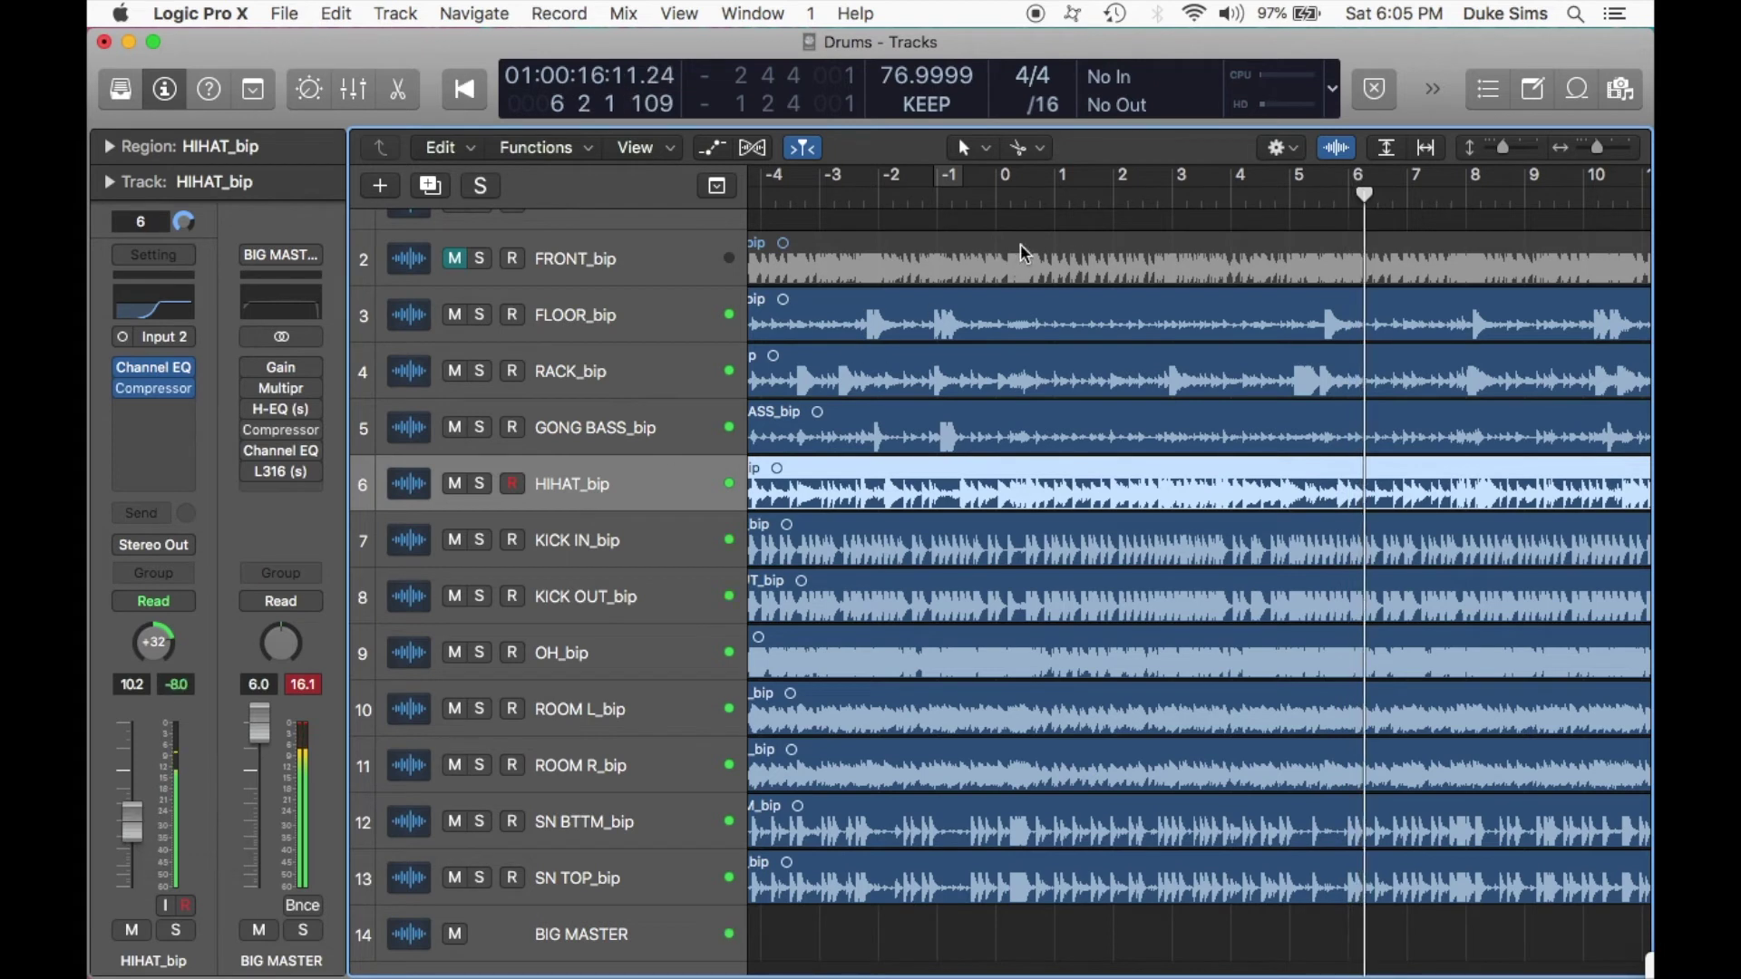
{"action": "key", "text": "Return"}
Select the tracks FLOOR_bip through SN TOP_bip and route their outputs to Bus 22.
{"action": "left_click", "coordinate": [642, 301]}
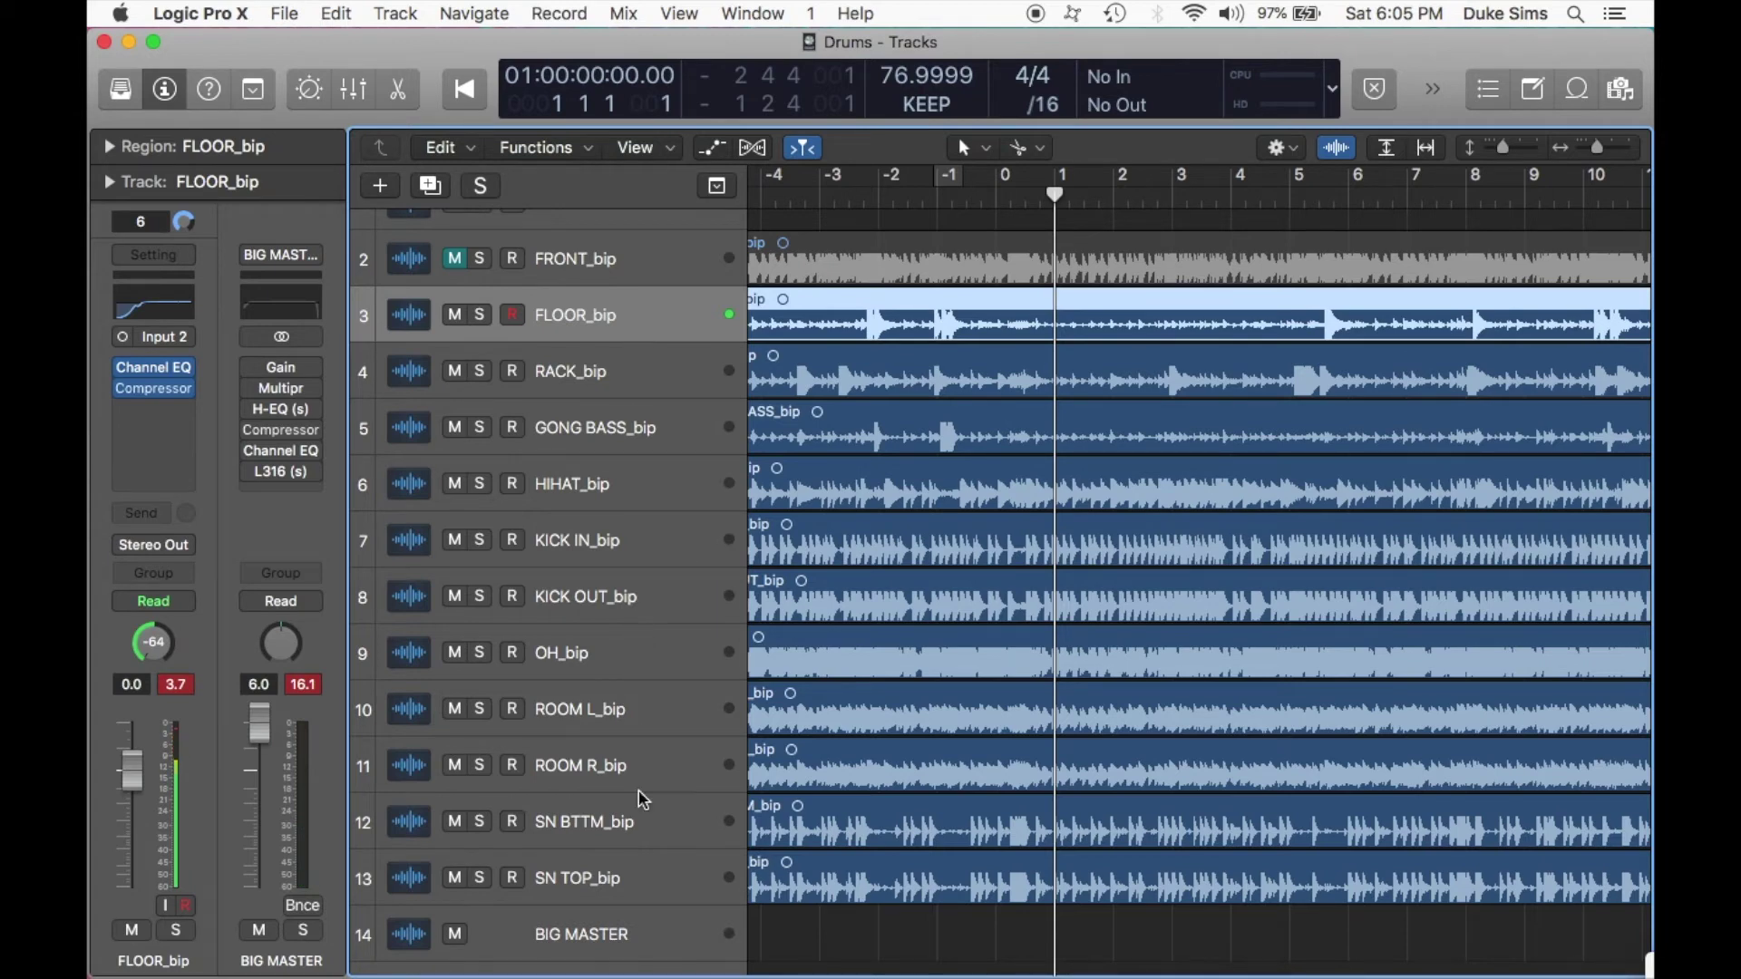
{"action": "left_click", "coordinate": [616, 881], "text": "shift"}
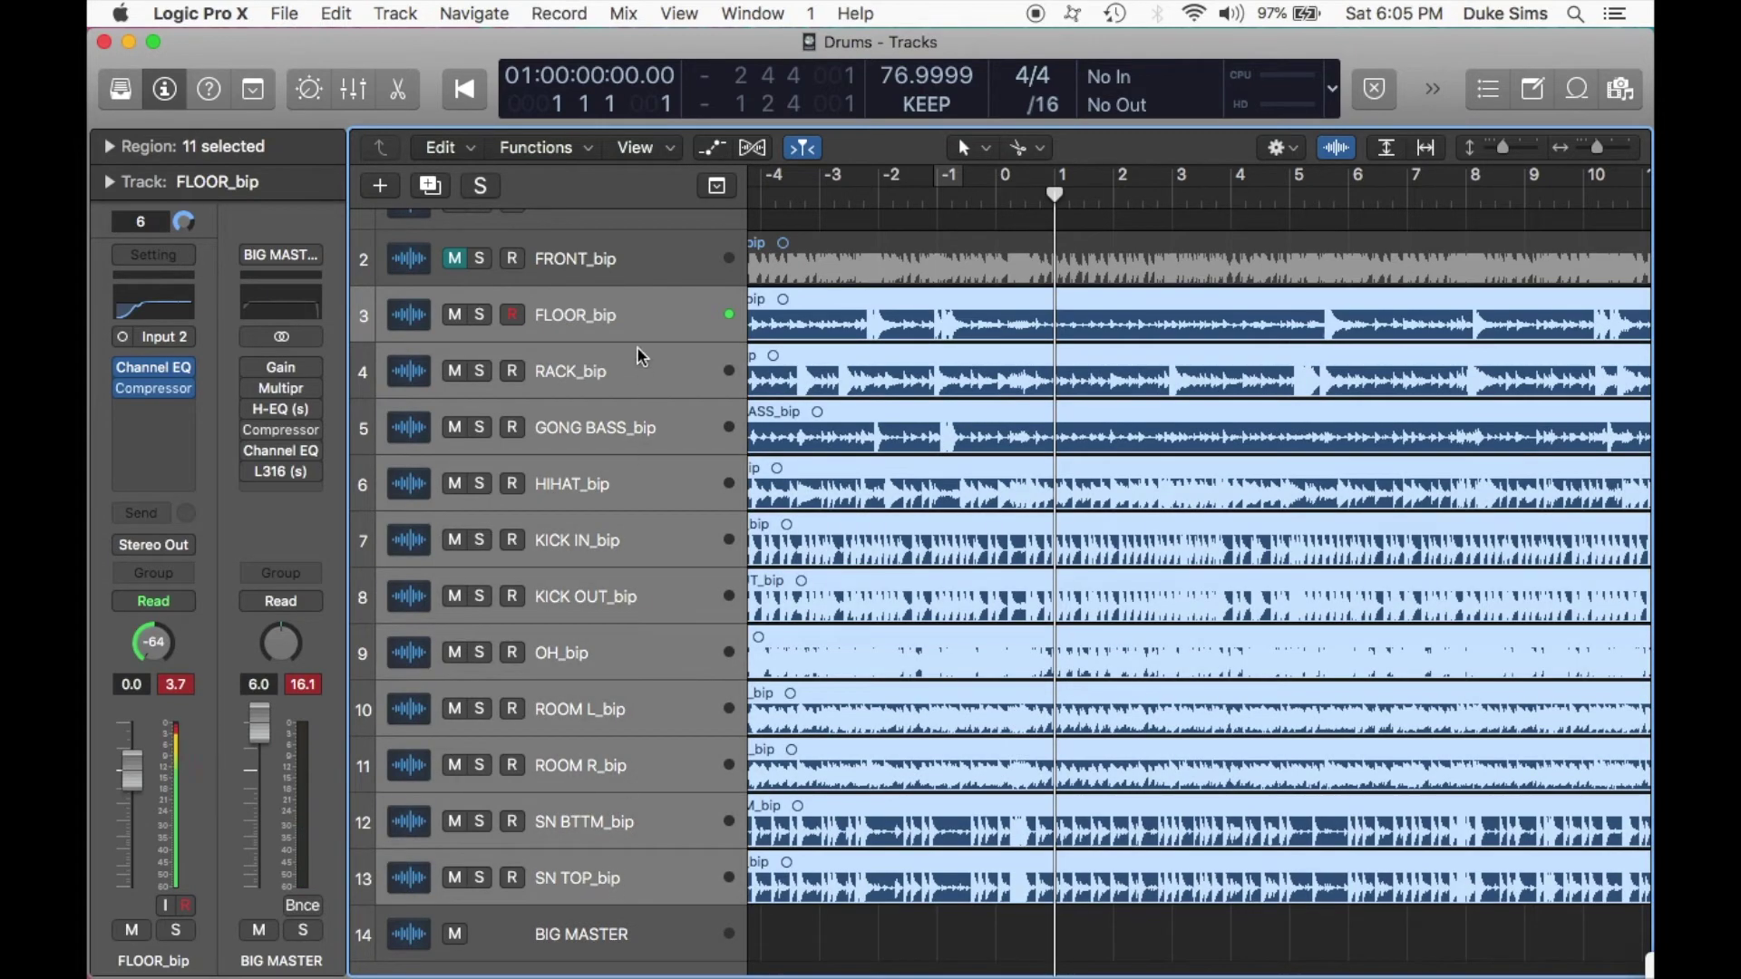
{"action": "left_click", "coordinate": [617, 490]}
{"action": "left_click", "coordinate": [610, 332]}
{"action": "left_click", "coordinate": [589, 870], "text": "shift"}
{"action": "left_click", "coordinate": [354, 91]}
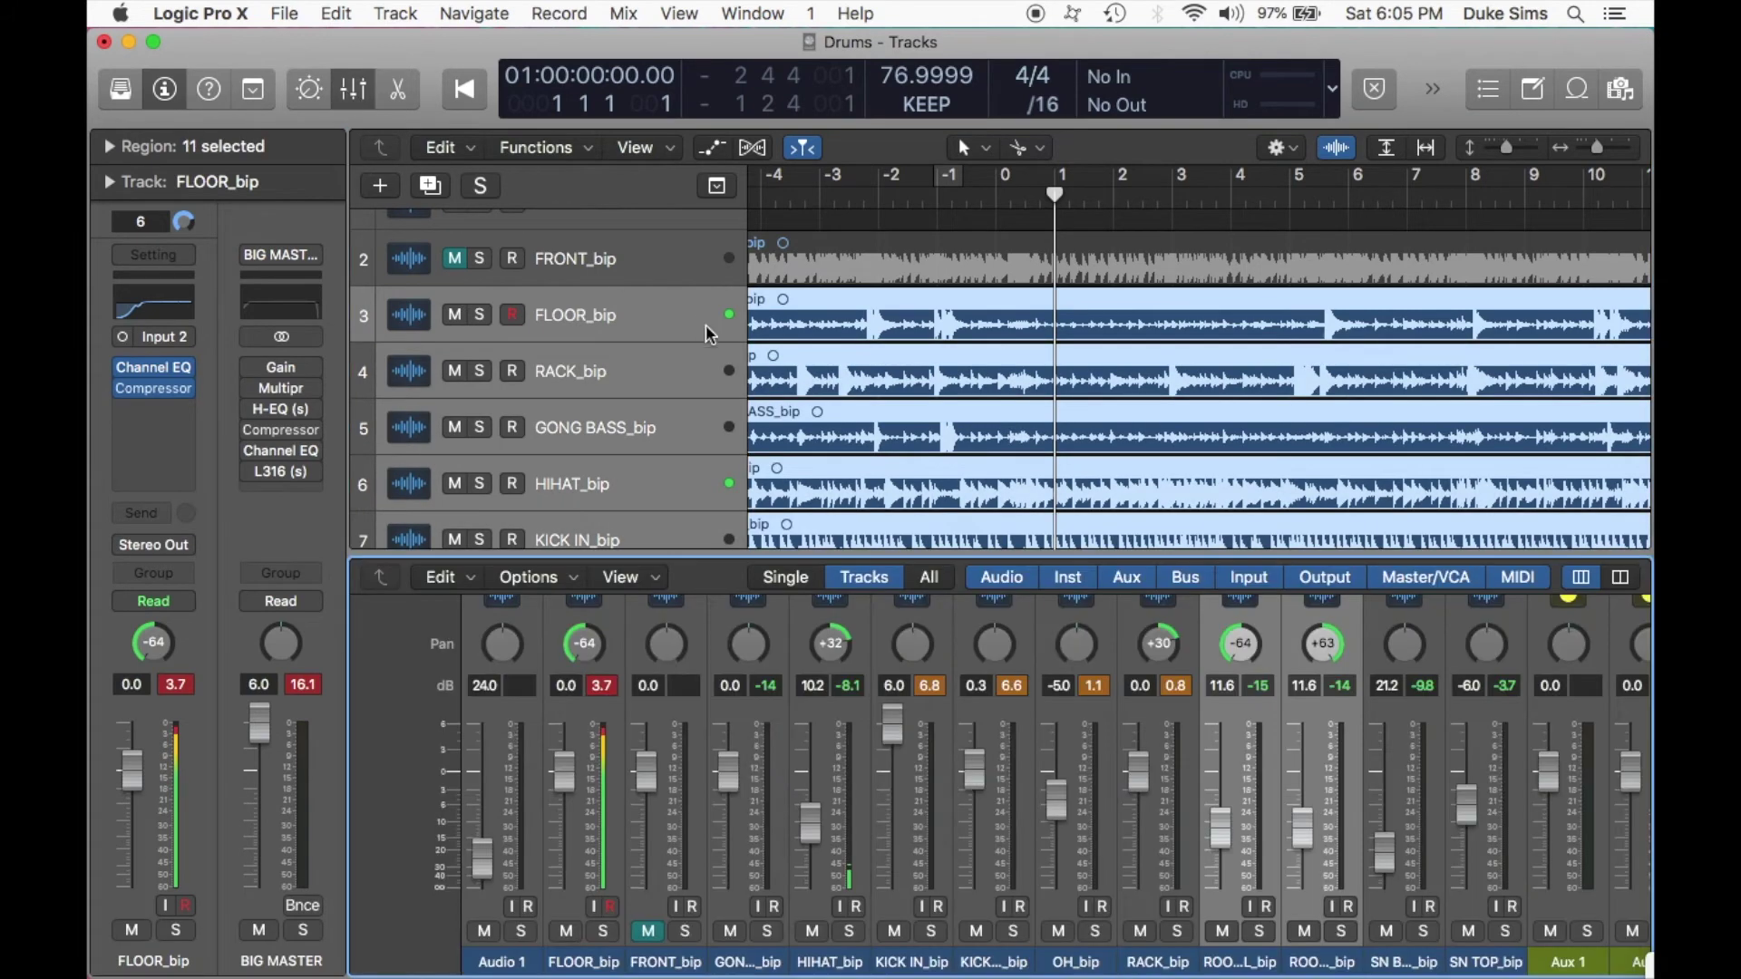
{"action": "scroll", "coordinate": [1105, 798], "scroll_direction": "up", "scroll_amount": 5}
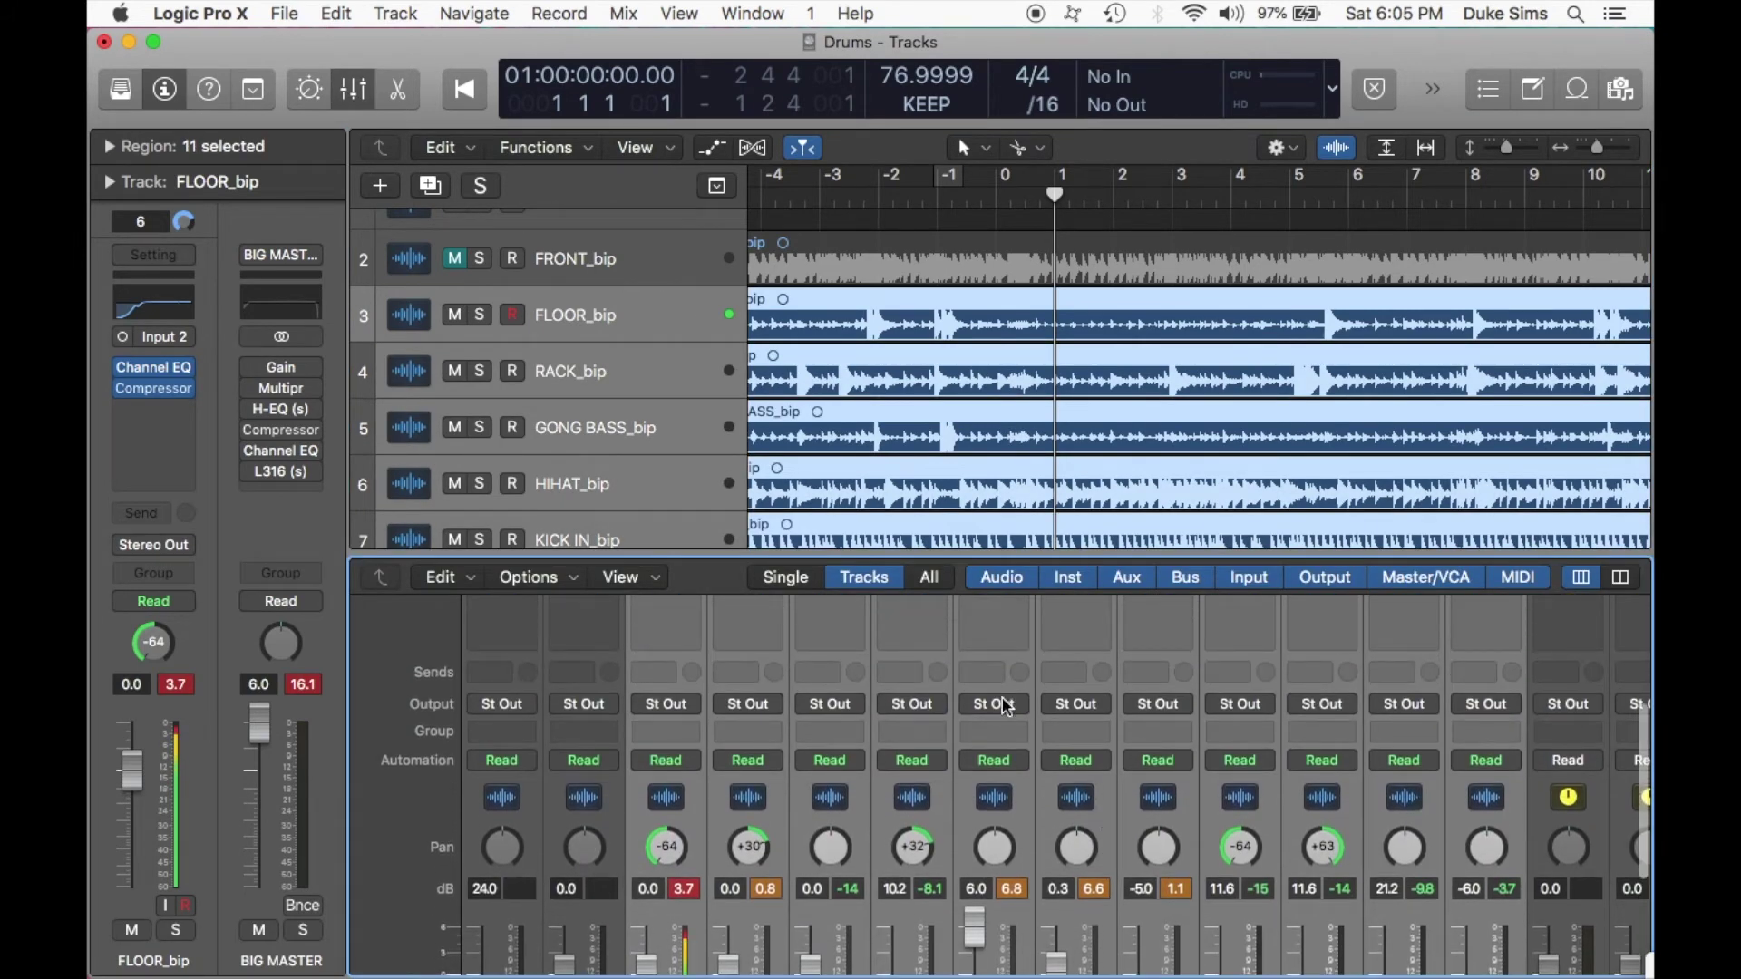
{"action": "left_click", "coordinate": [1007, 707]}
{"action": "mouse_move", "coordinate": [1002, 791]}
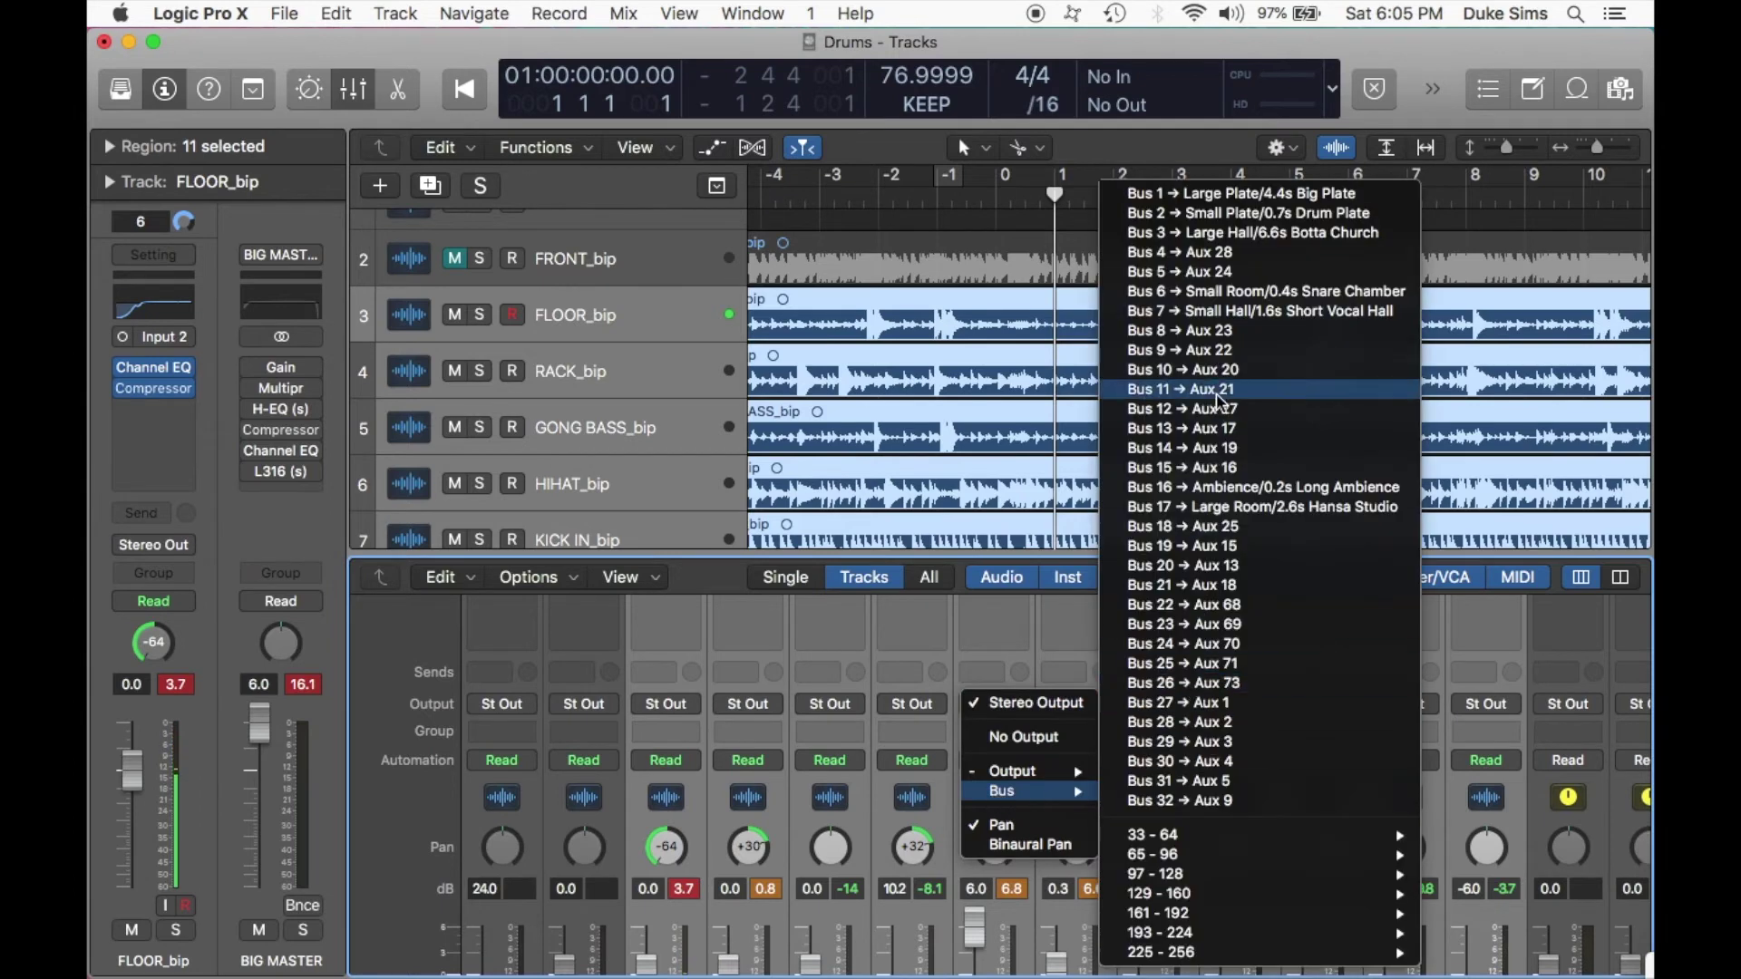
{"action": "left_click", "coordinate": [1233, 608]}
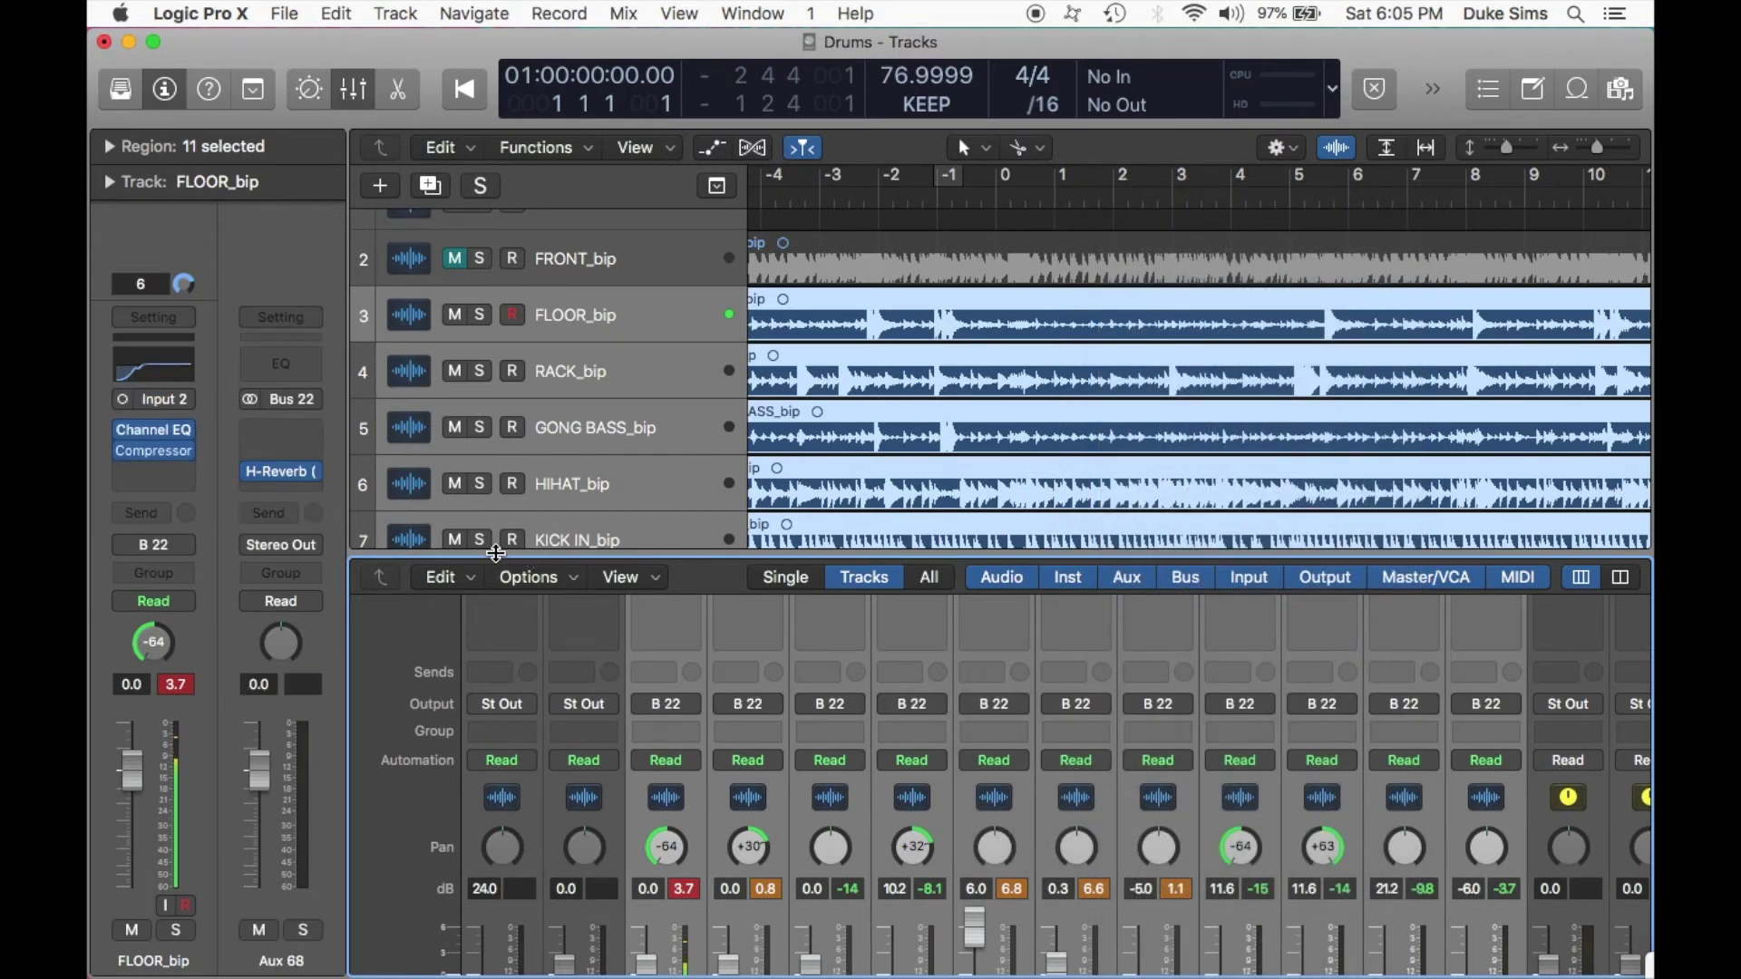
Close the mixer and remove the H-Reverb plug-in from Aux 68.
{"action": "key", "text": "x"}
{"action": "left_click_drag", "start_coordinate": [311, 504], "coordinate": [314, 494]}
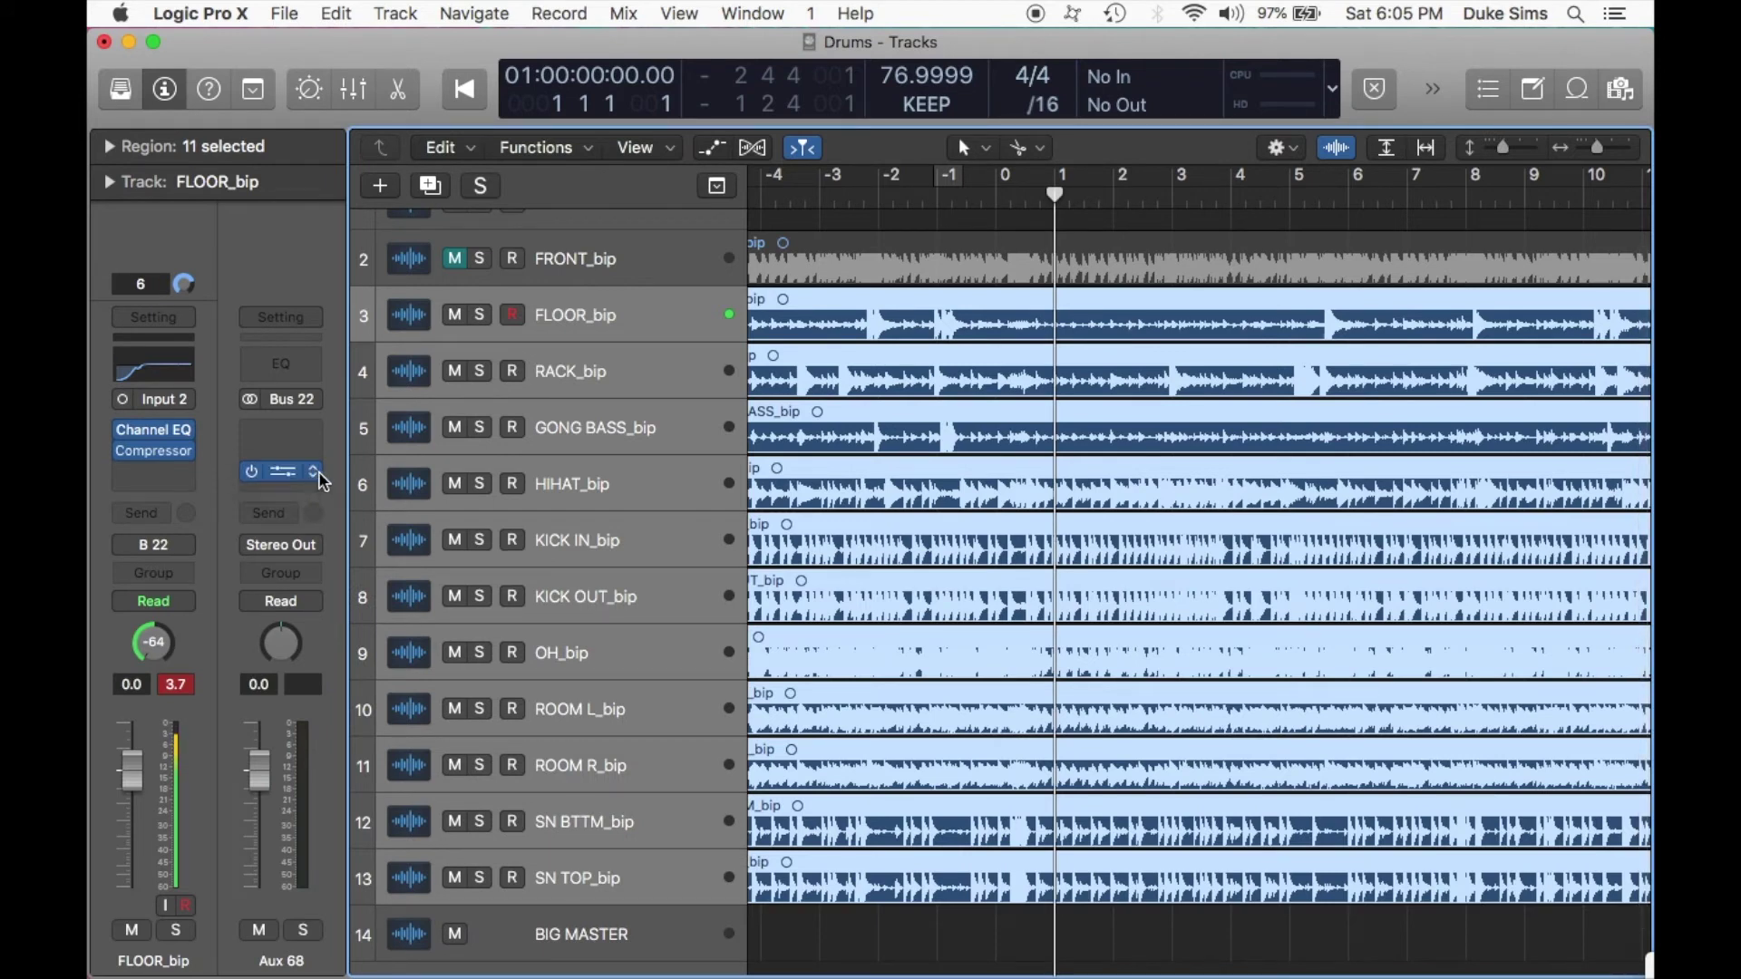
{"action": "left_click", "coordinate": [316, 475]}
{"action": "left_click", "coordinate": [317, 499]}
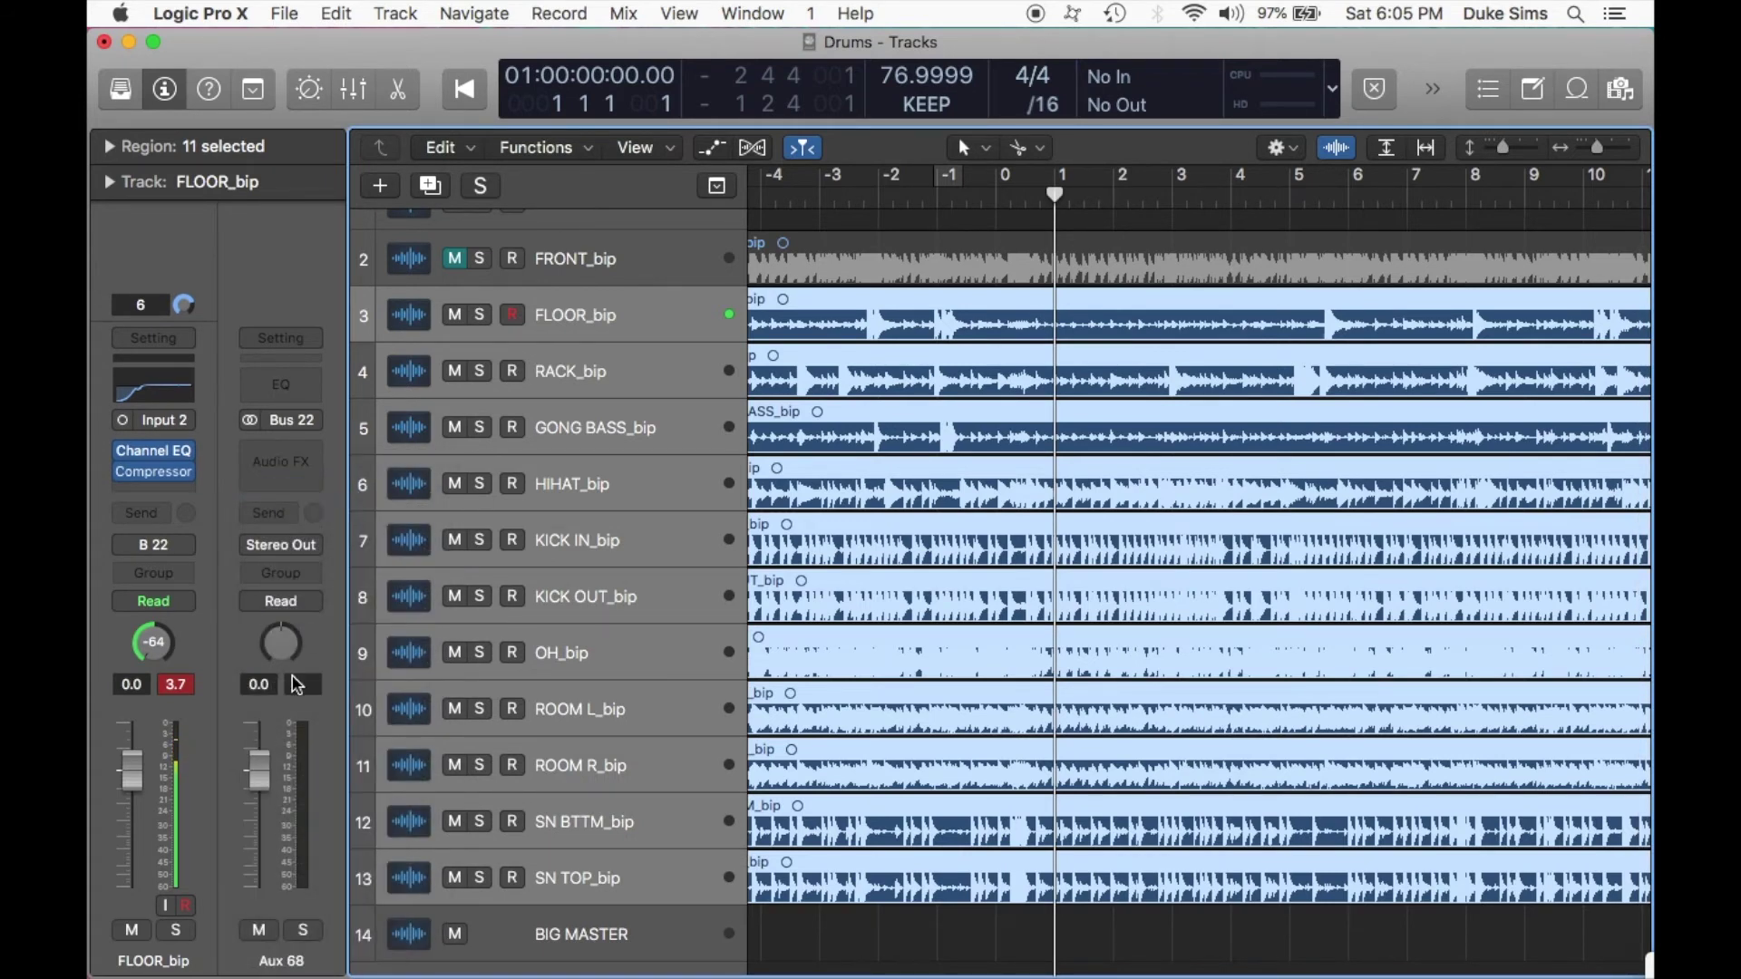
Play the mix from bar 1 and lower the Aux 68 fader to -3.2 dB.
{"action": "key", "text": "space"}
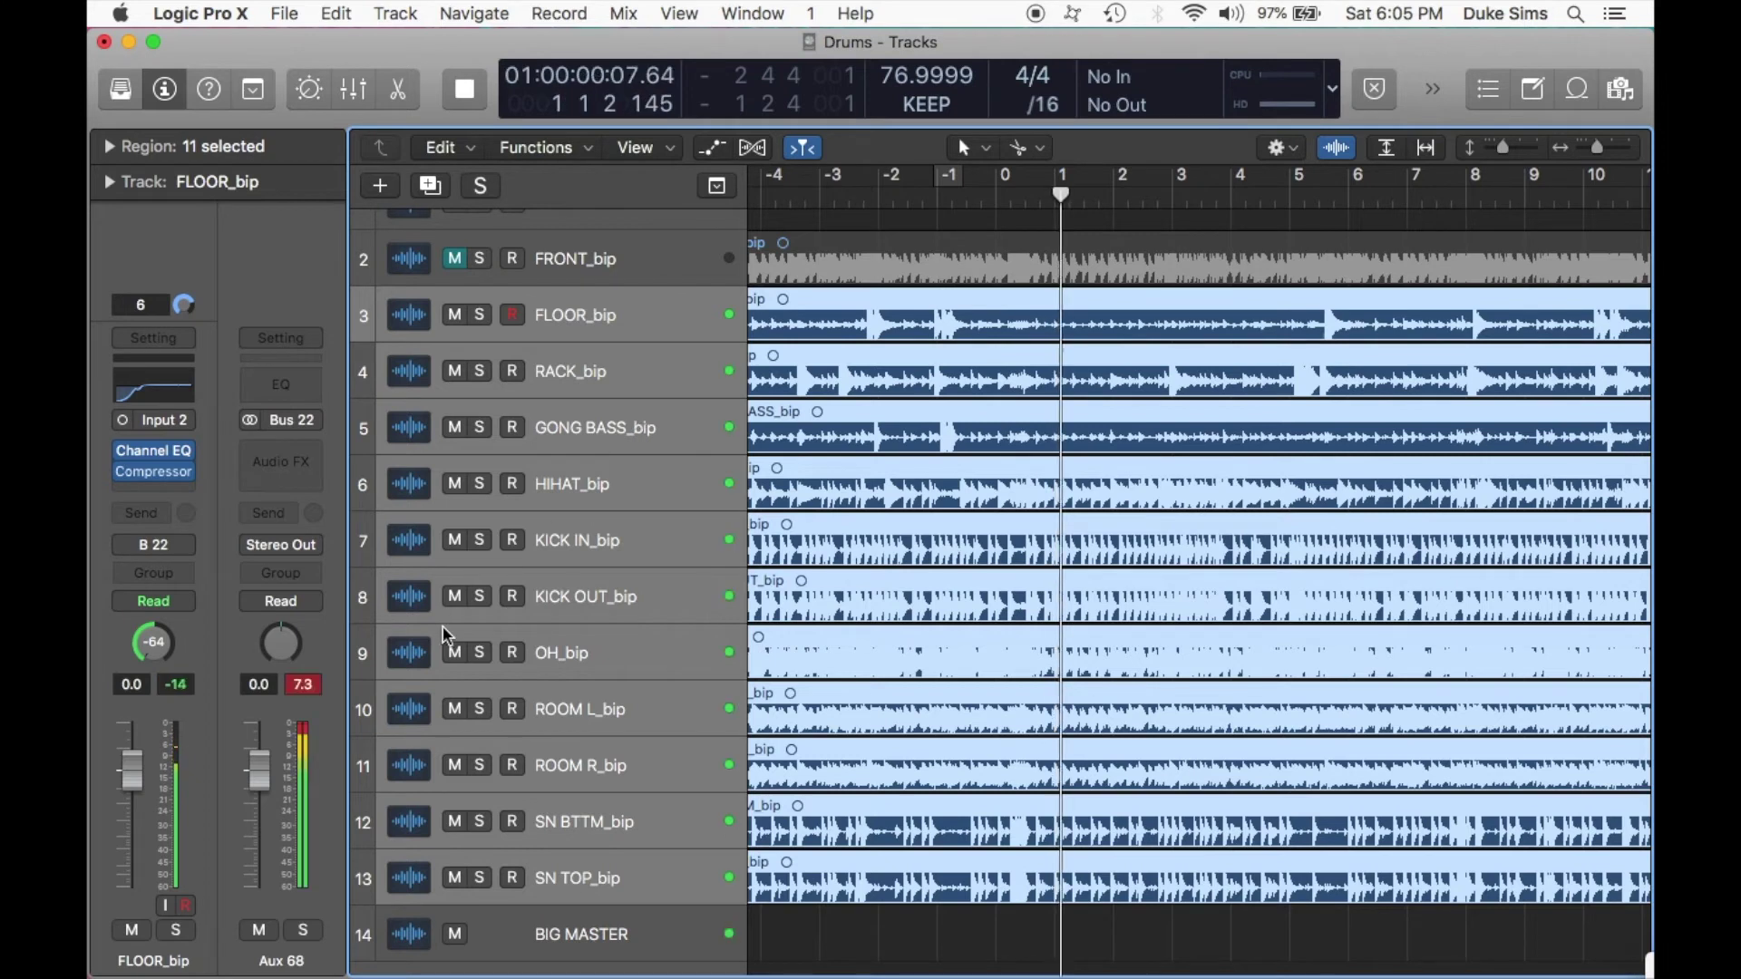
{"action": "key", "text": "space"}
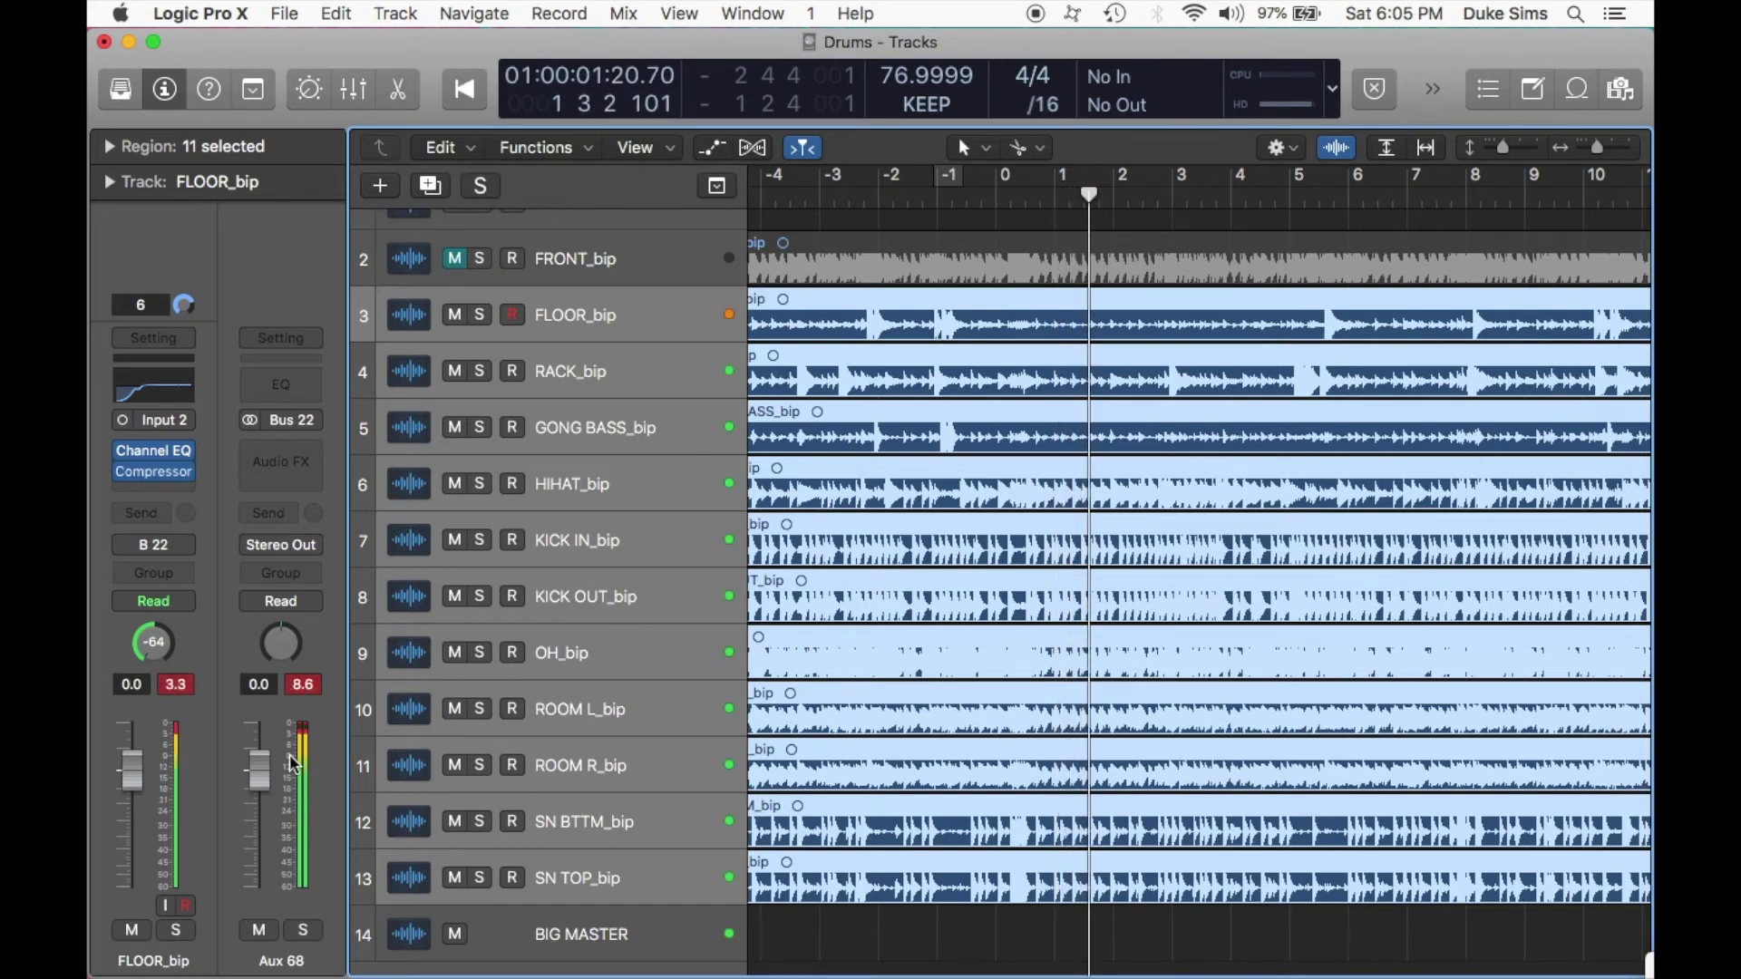
{"action": "key", "text": "space"}
{"action": "mouse_move", "coordinate": [281, 776]}
{"action": "left_mouse_down"}
{"action": "mouse_move", "coordinate": [281, 871]}
{"action": "mouse_move", "coordinate": [259, 791]}
{"action": "left_mouse_up"}
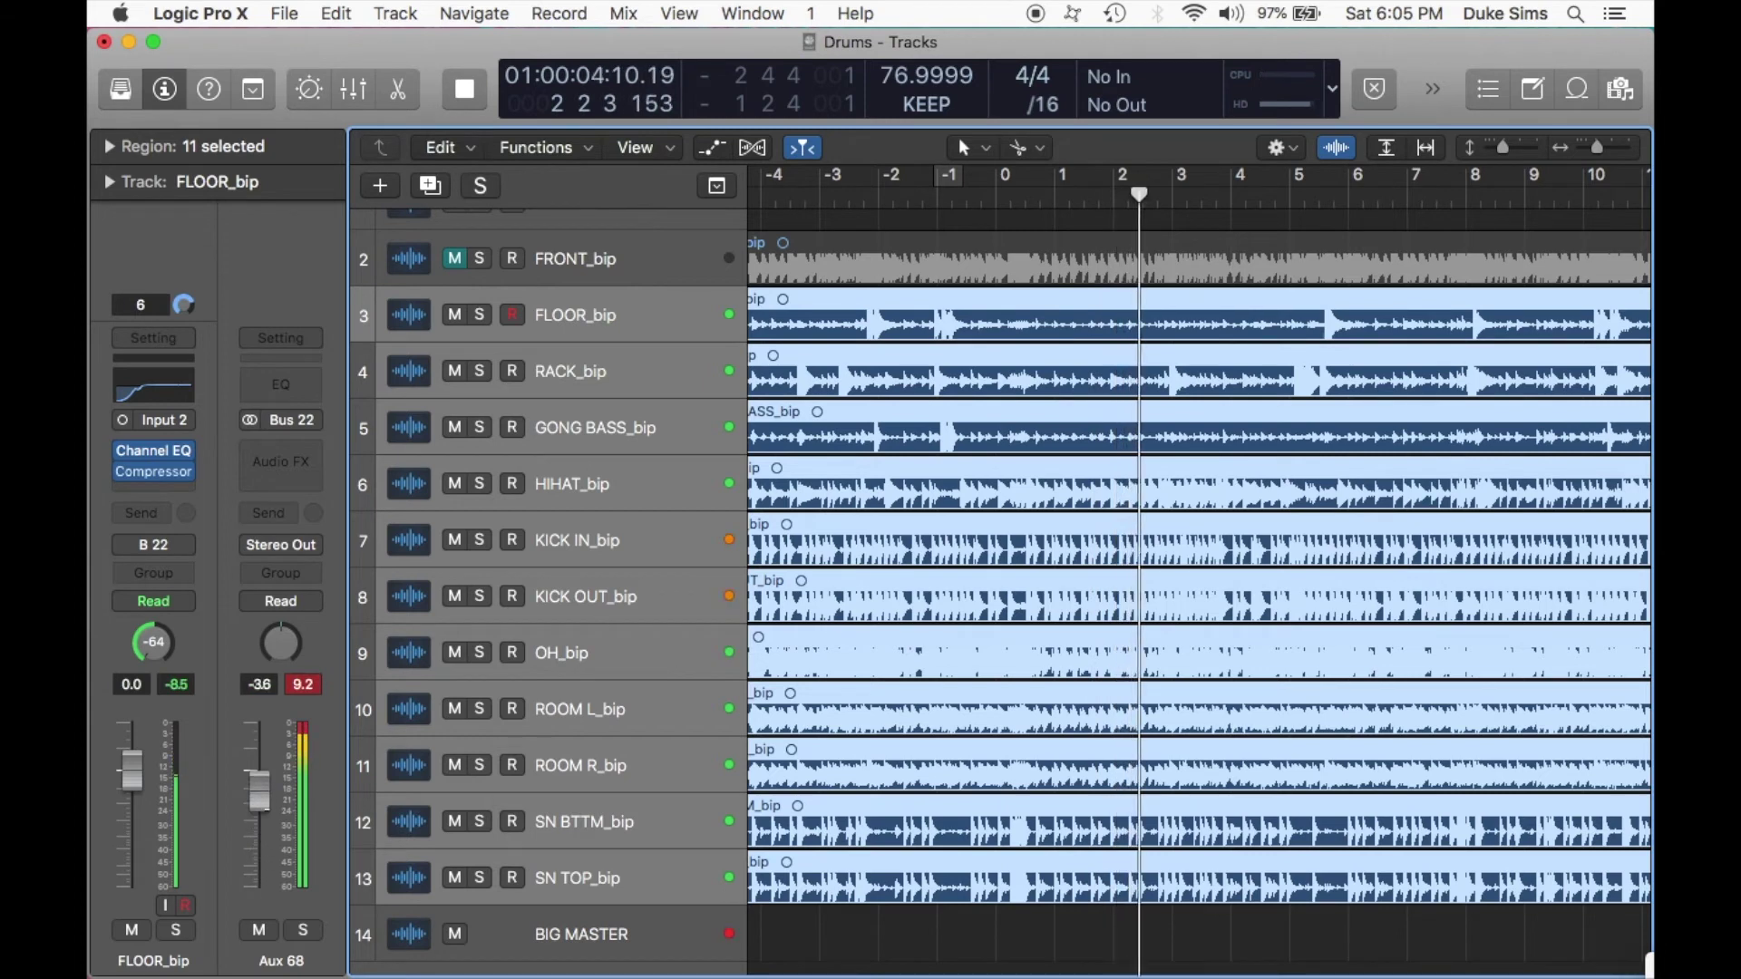
{"action": "key", "text": "space"}
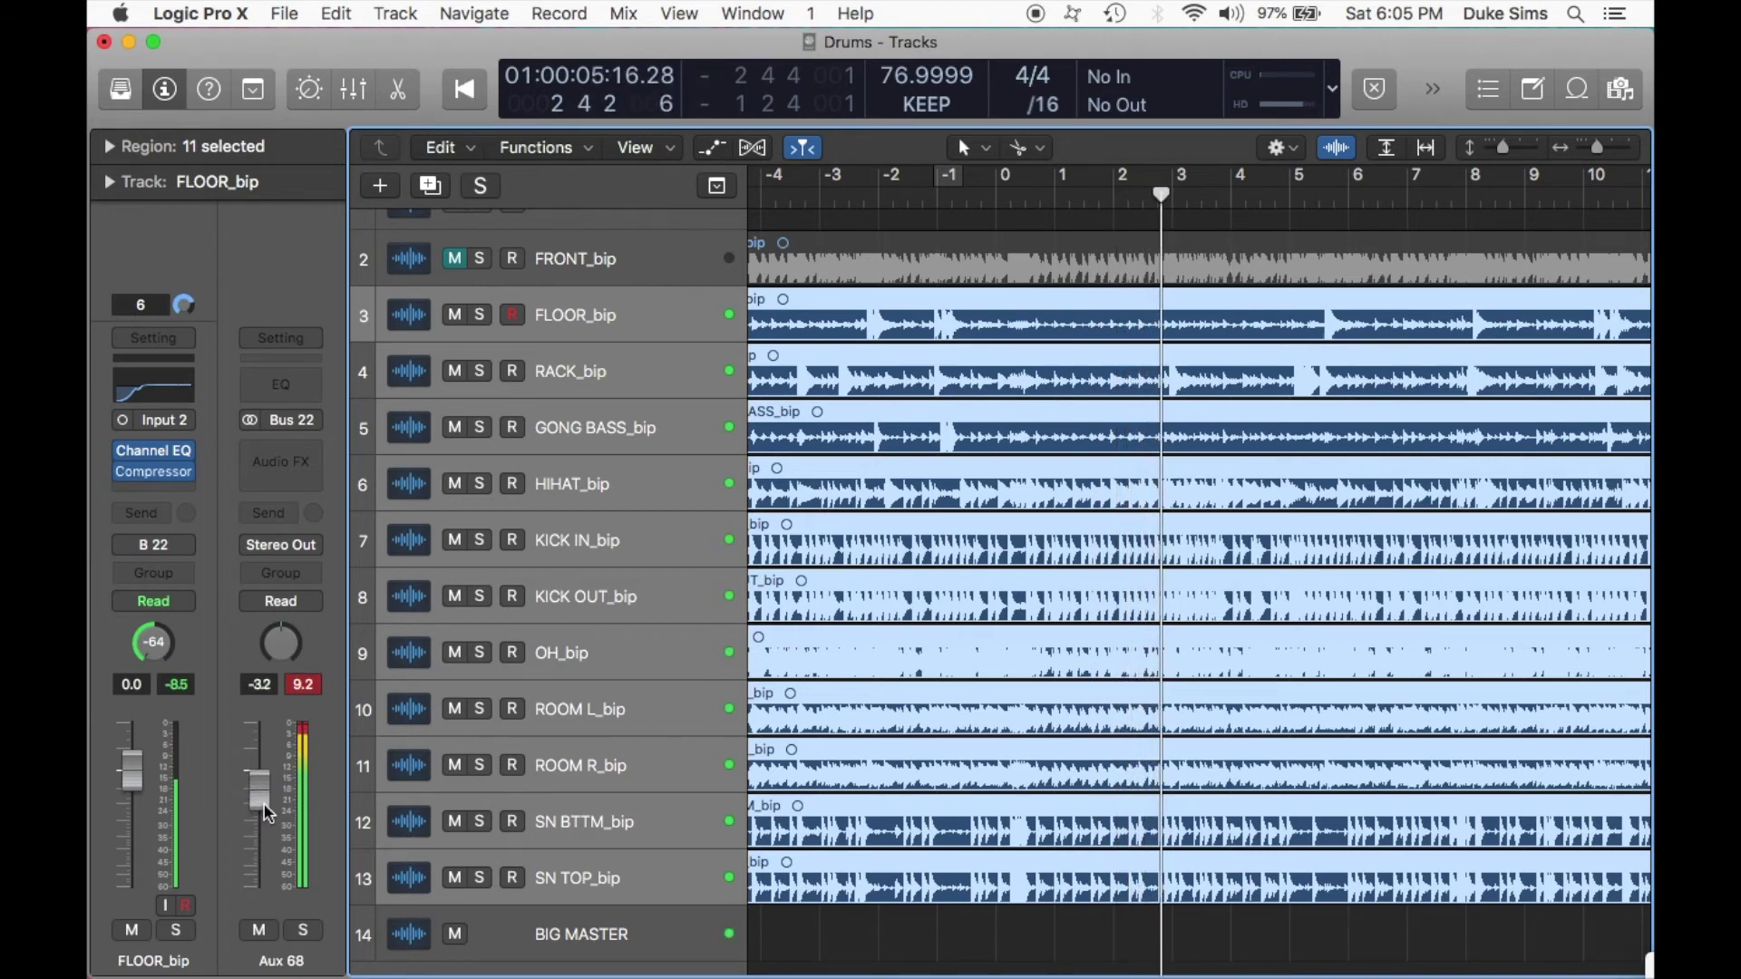
Compare the BIG MASTER channel, and raise the Aux 68 fader to 0.7 dB during playback.
{"action": "left_click", "coordinate": [589, 940]}
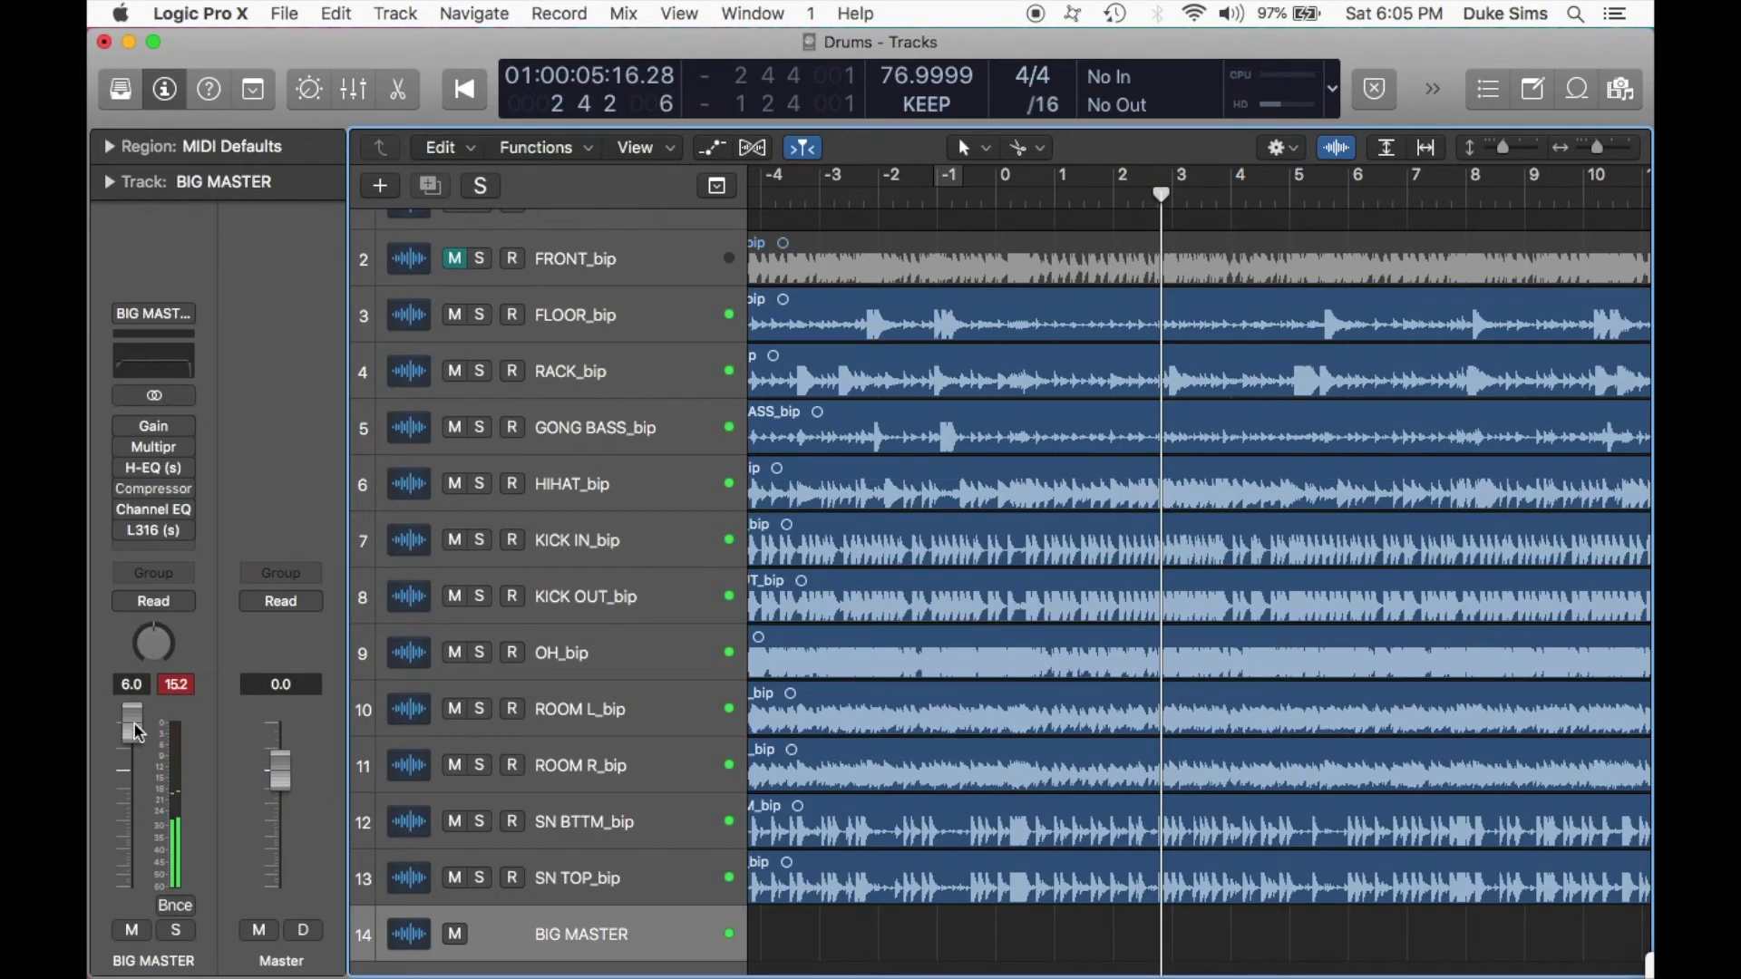
{"action": "left_click", "coordinate": [544, 431]}
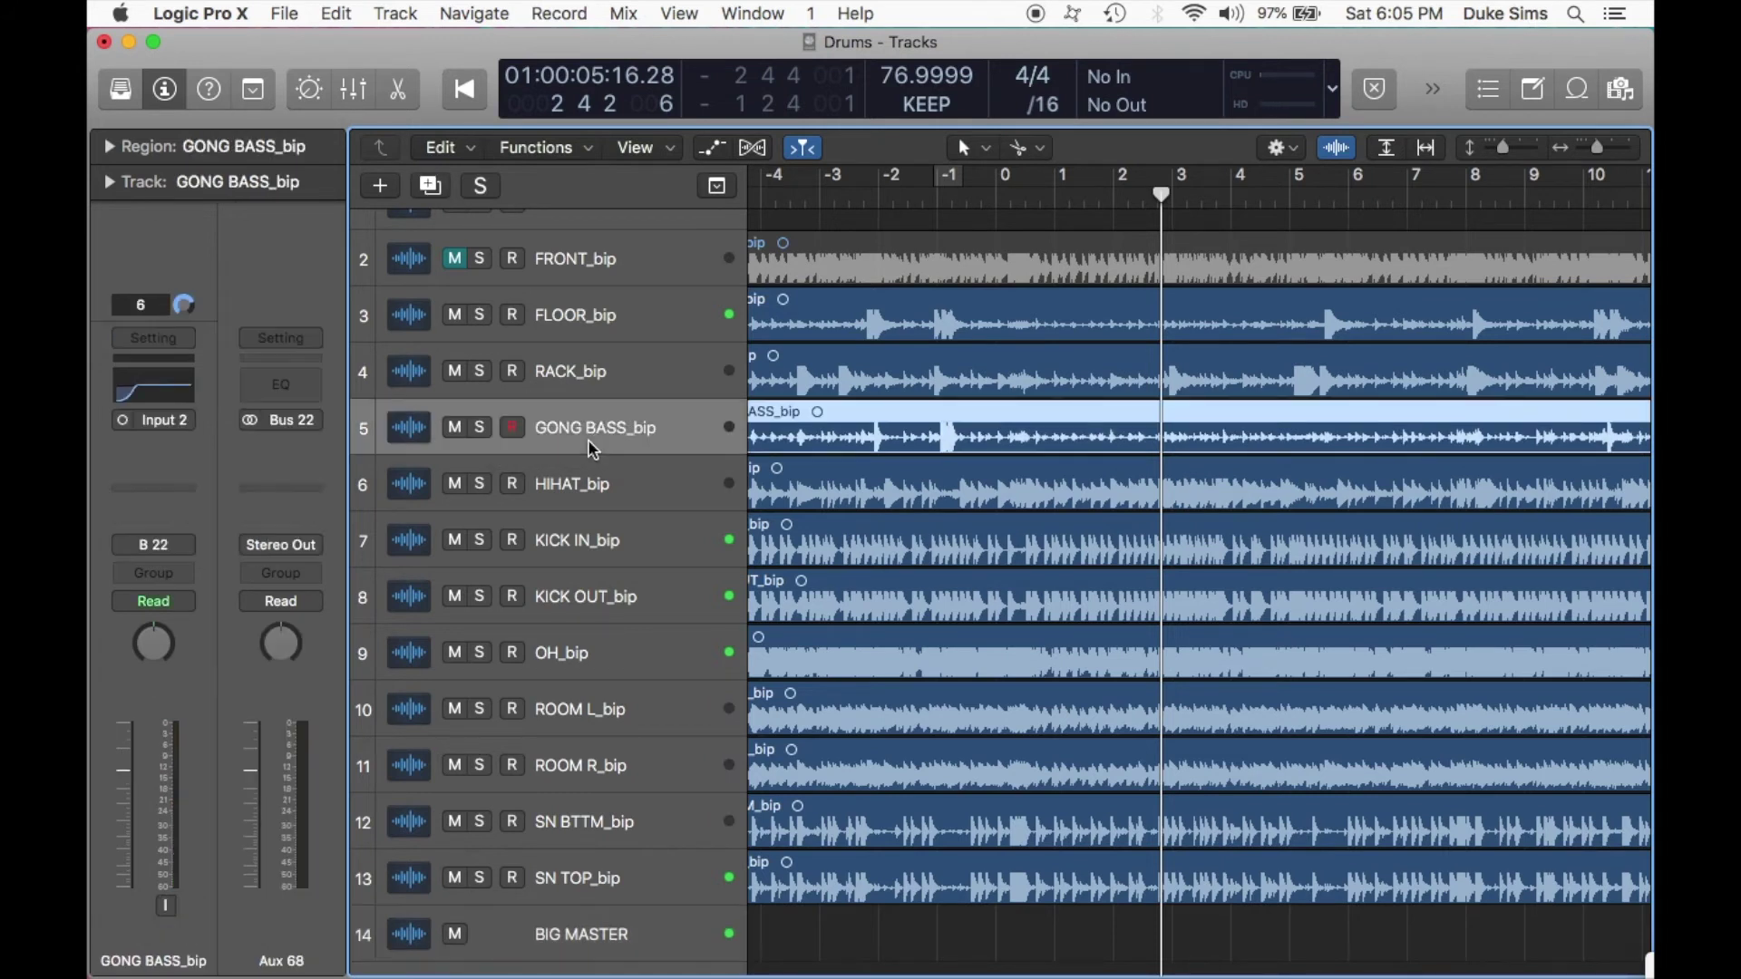
{"action": "key", "text": "space"}
{"action": "key", "text": "space"}
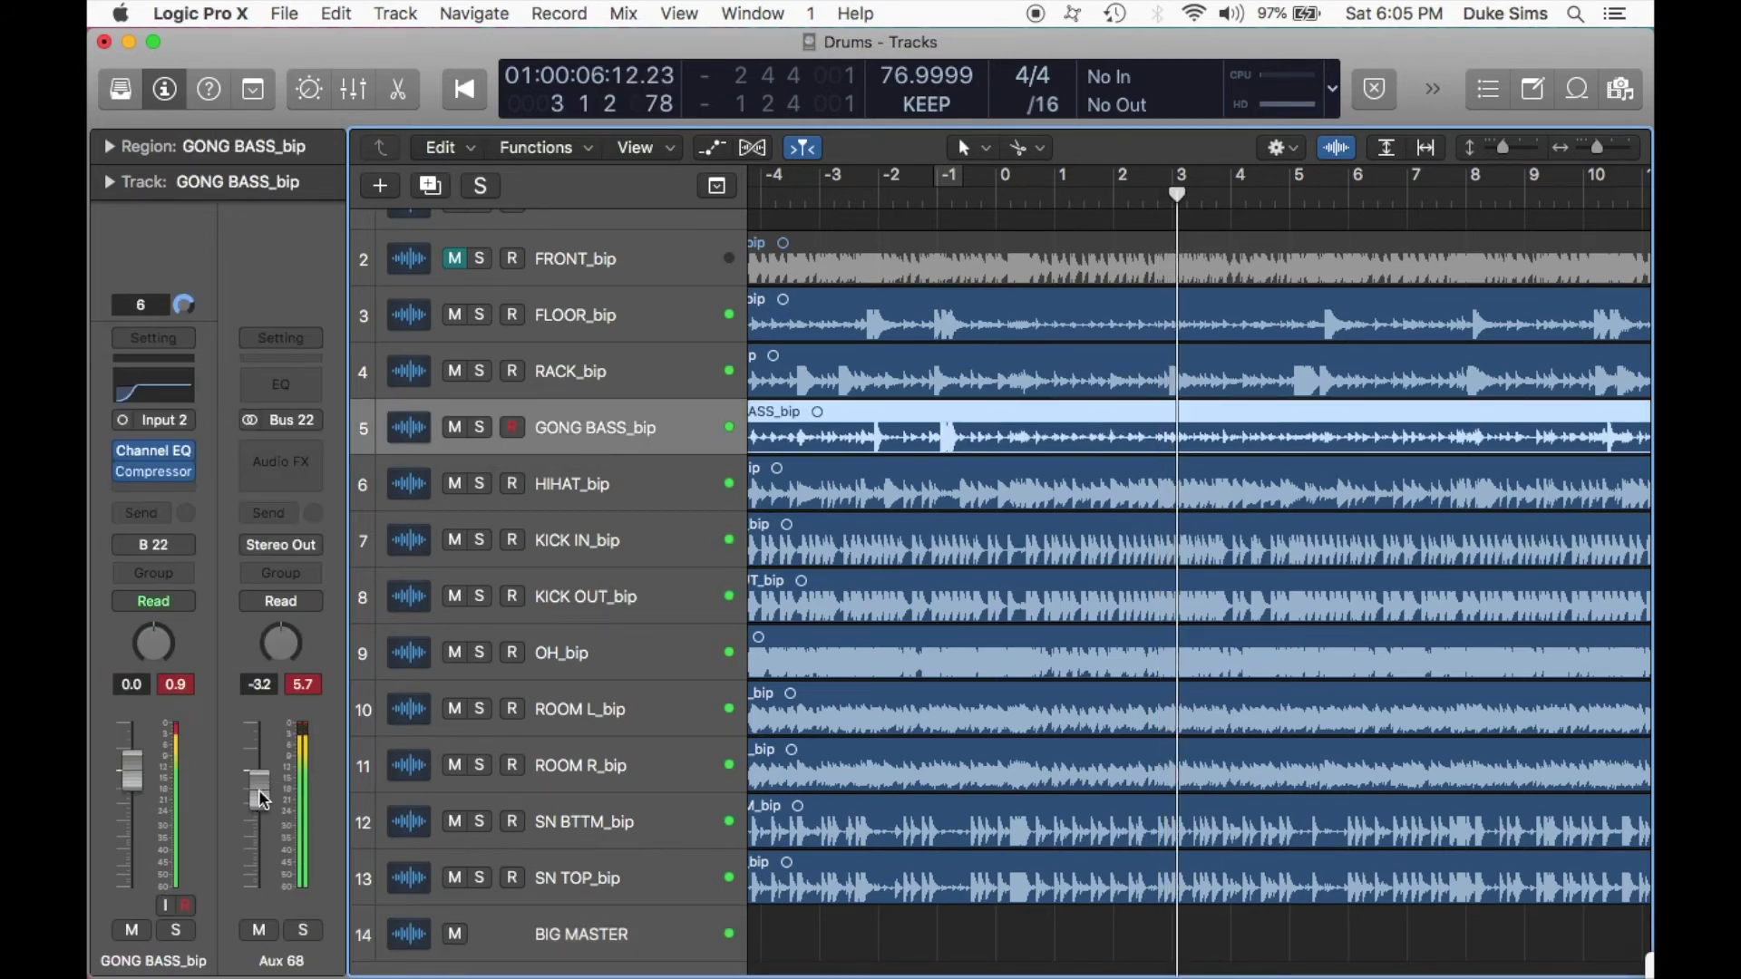
{"action": "key", "text": "space"}
{"action": "left_click_drag", "start_coordinate": [259, 716], "coordinate": [261, 773]}
{"action": "key", "text": "space"}
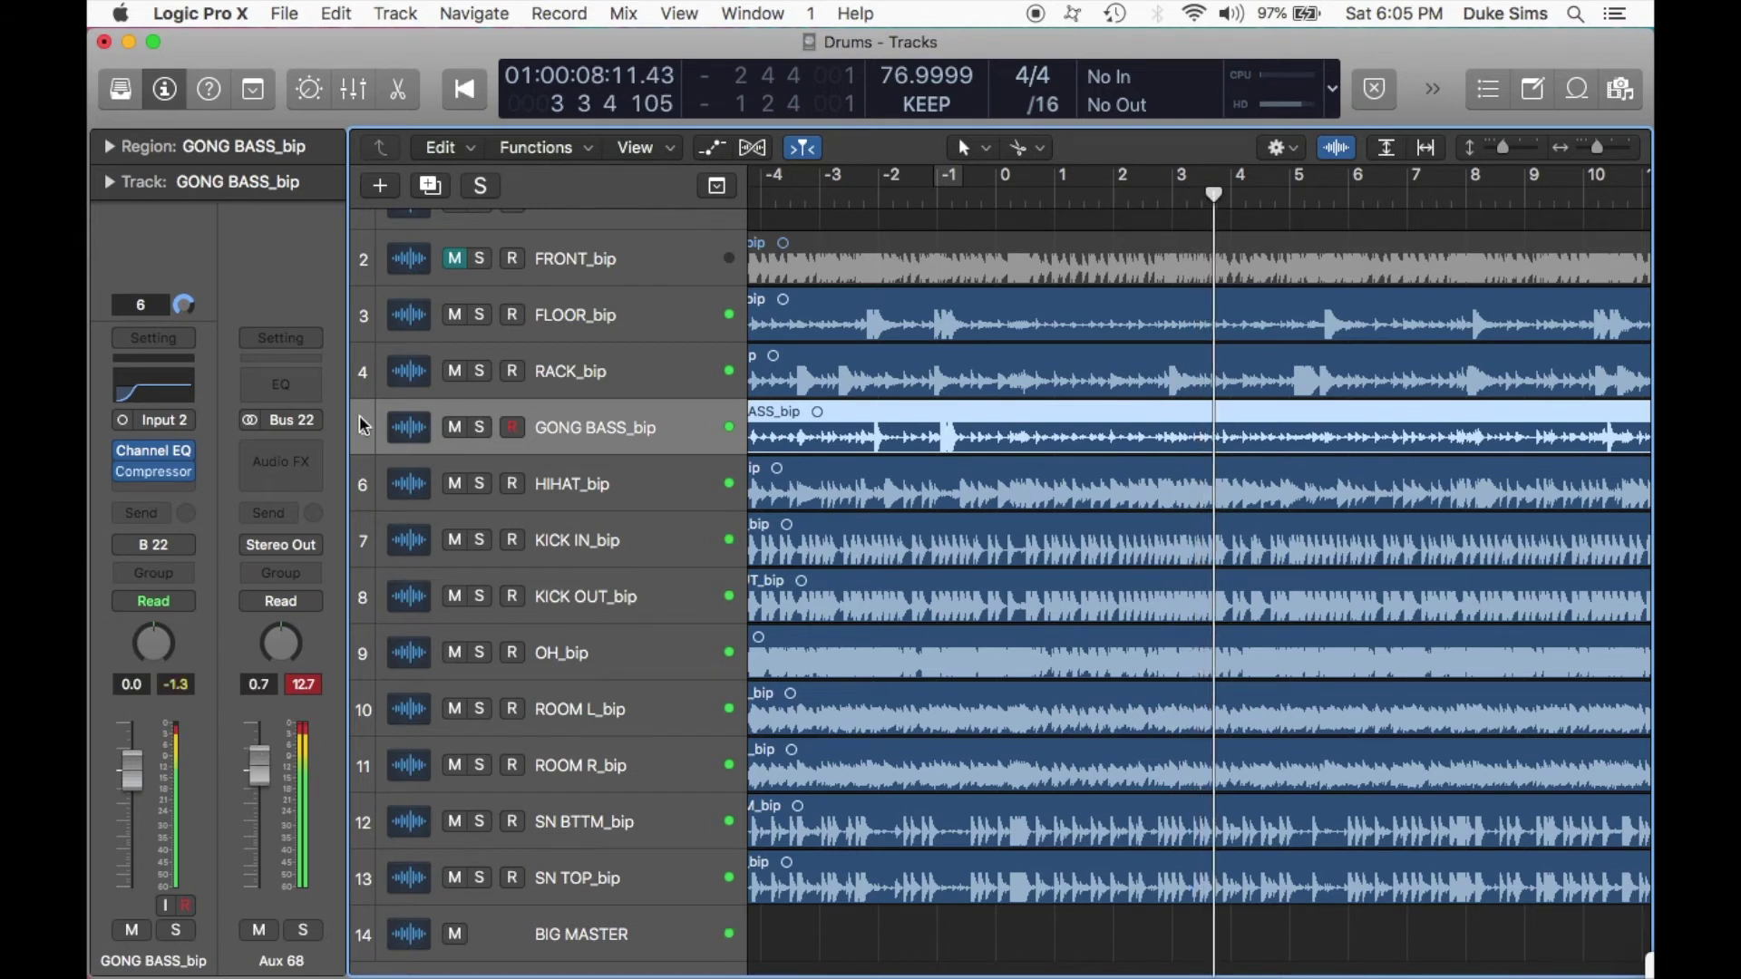
Insert a stereo Compressor on Aux 68 and play the mix through it.
{"action": "left_click", "coordinate": [316, 456]}
{"action": "mouse_move", "coordinate": [319, 673]}
{"action": "mouse_move", "coordinate": [535, 700]}
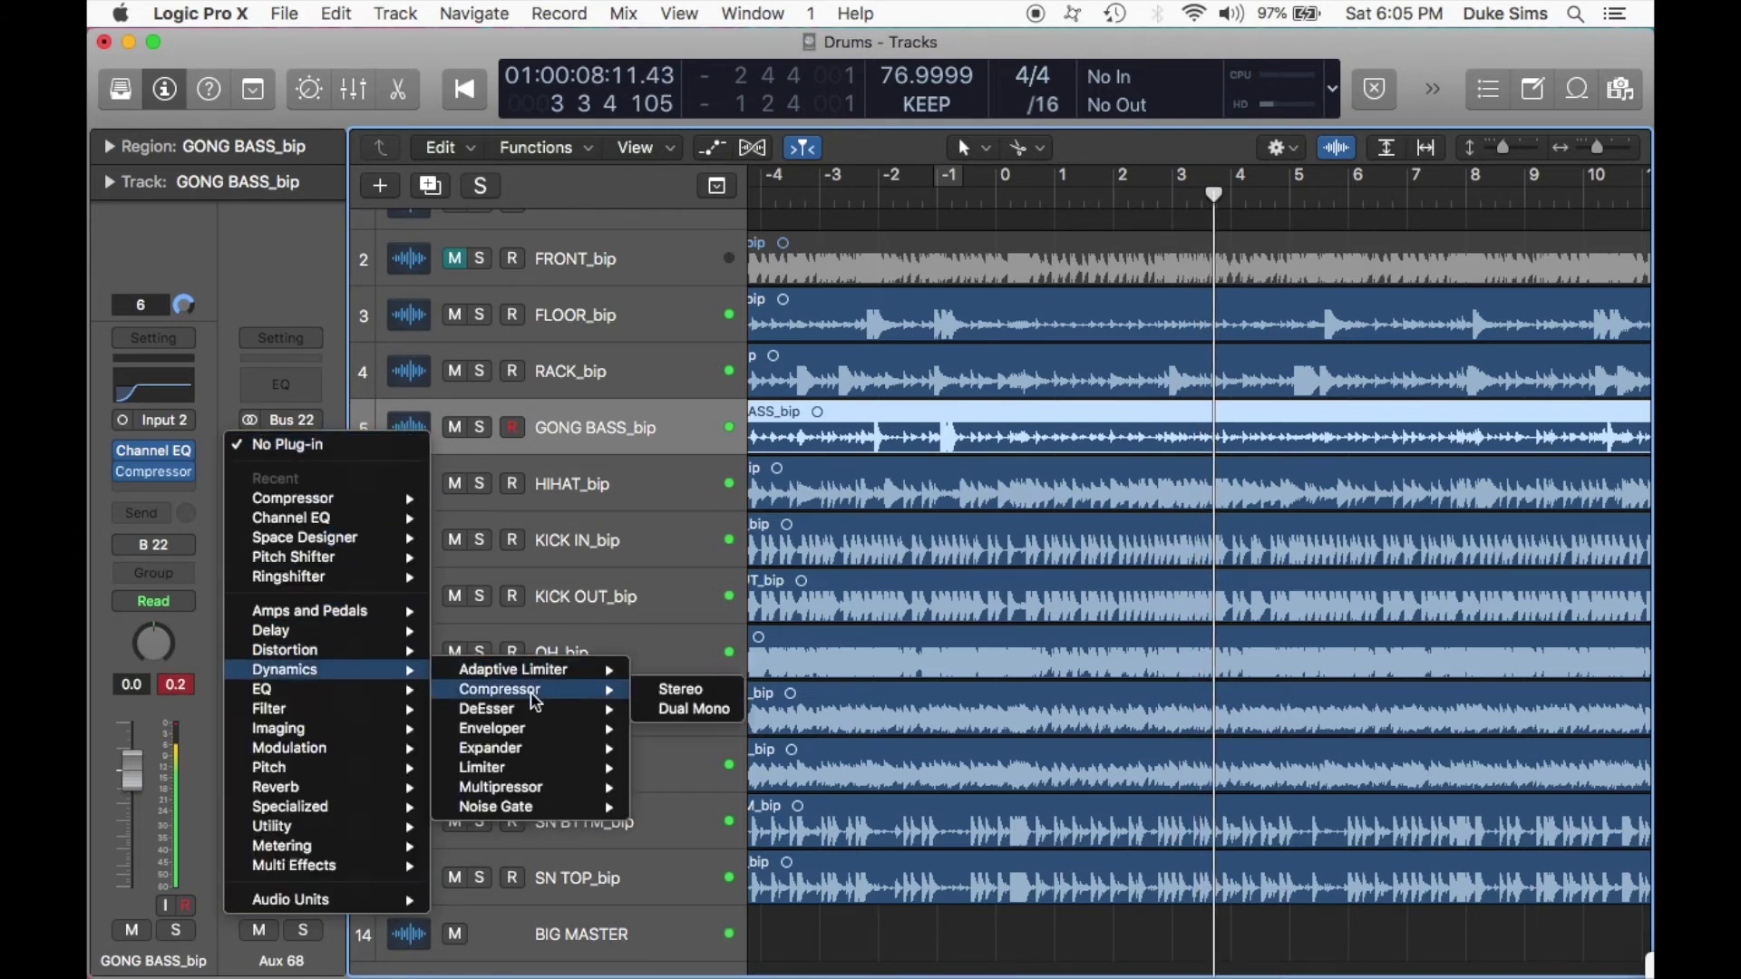
{"action": "left_click", "coordinate": [682, 689]}
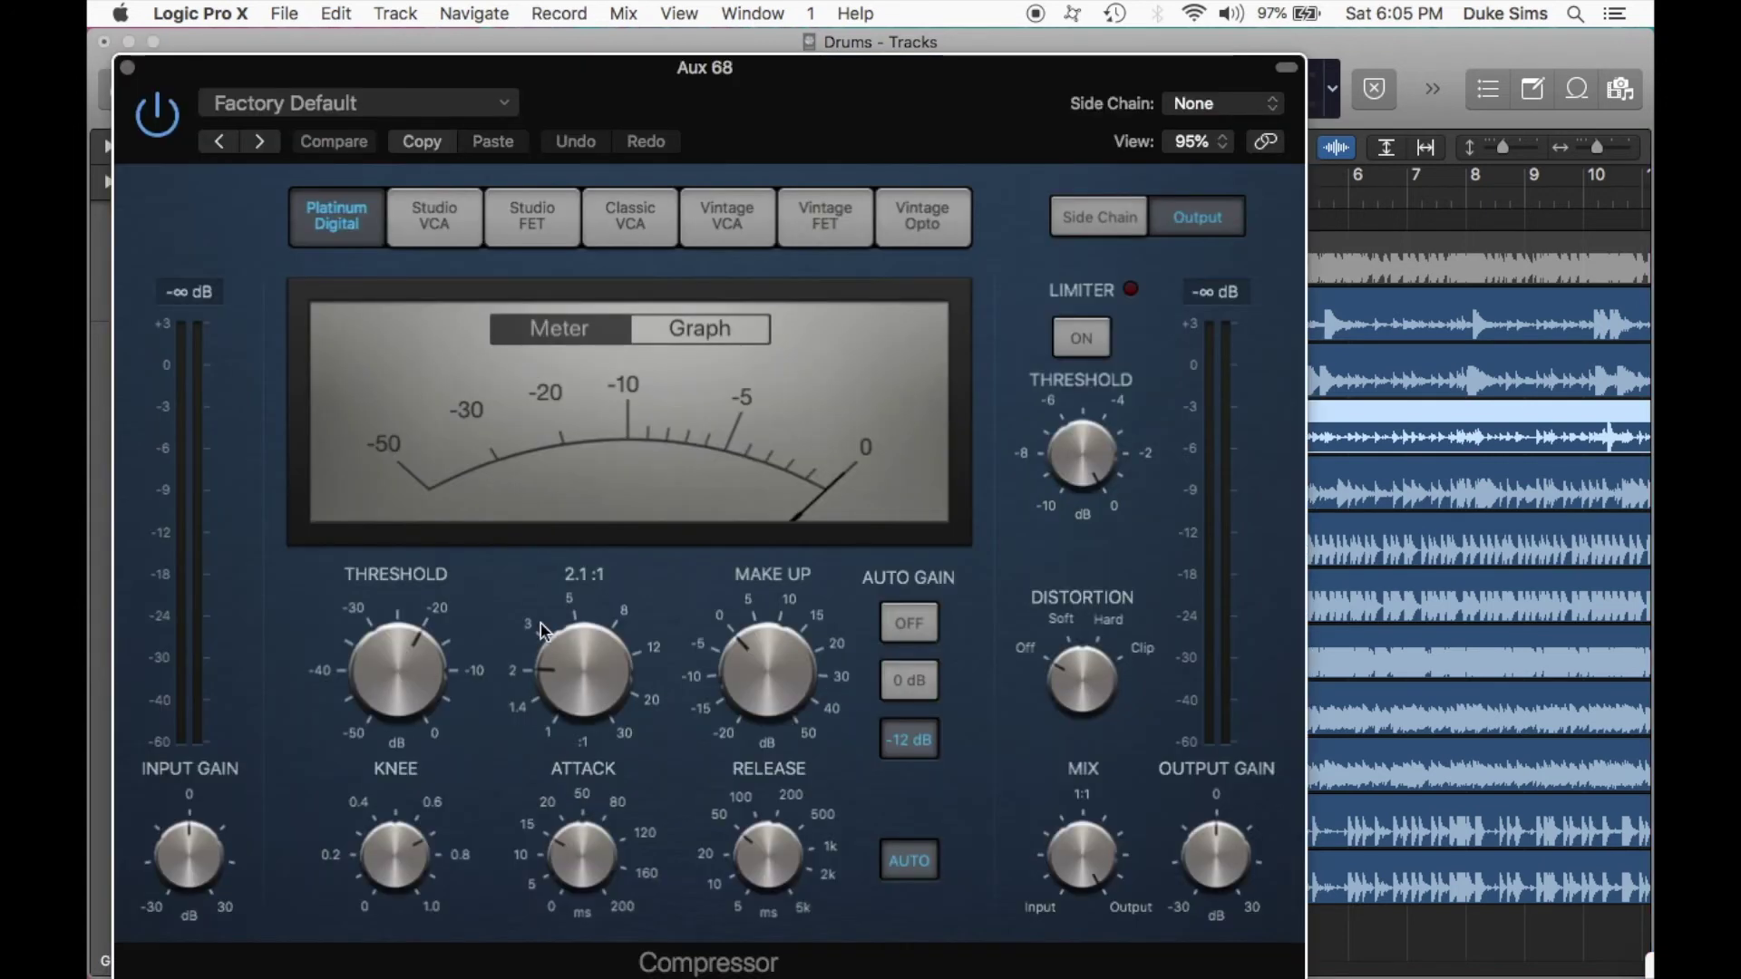
{"action": "key", "text": "space"}
{"action": "left_click_drag", "start_coordinate": [406, 82], "coordinate": [678, 60]}
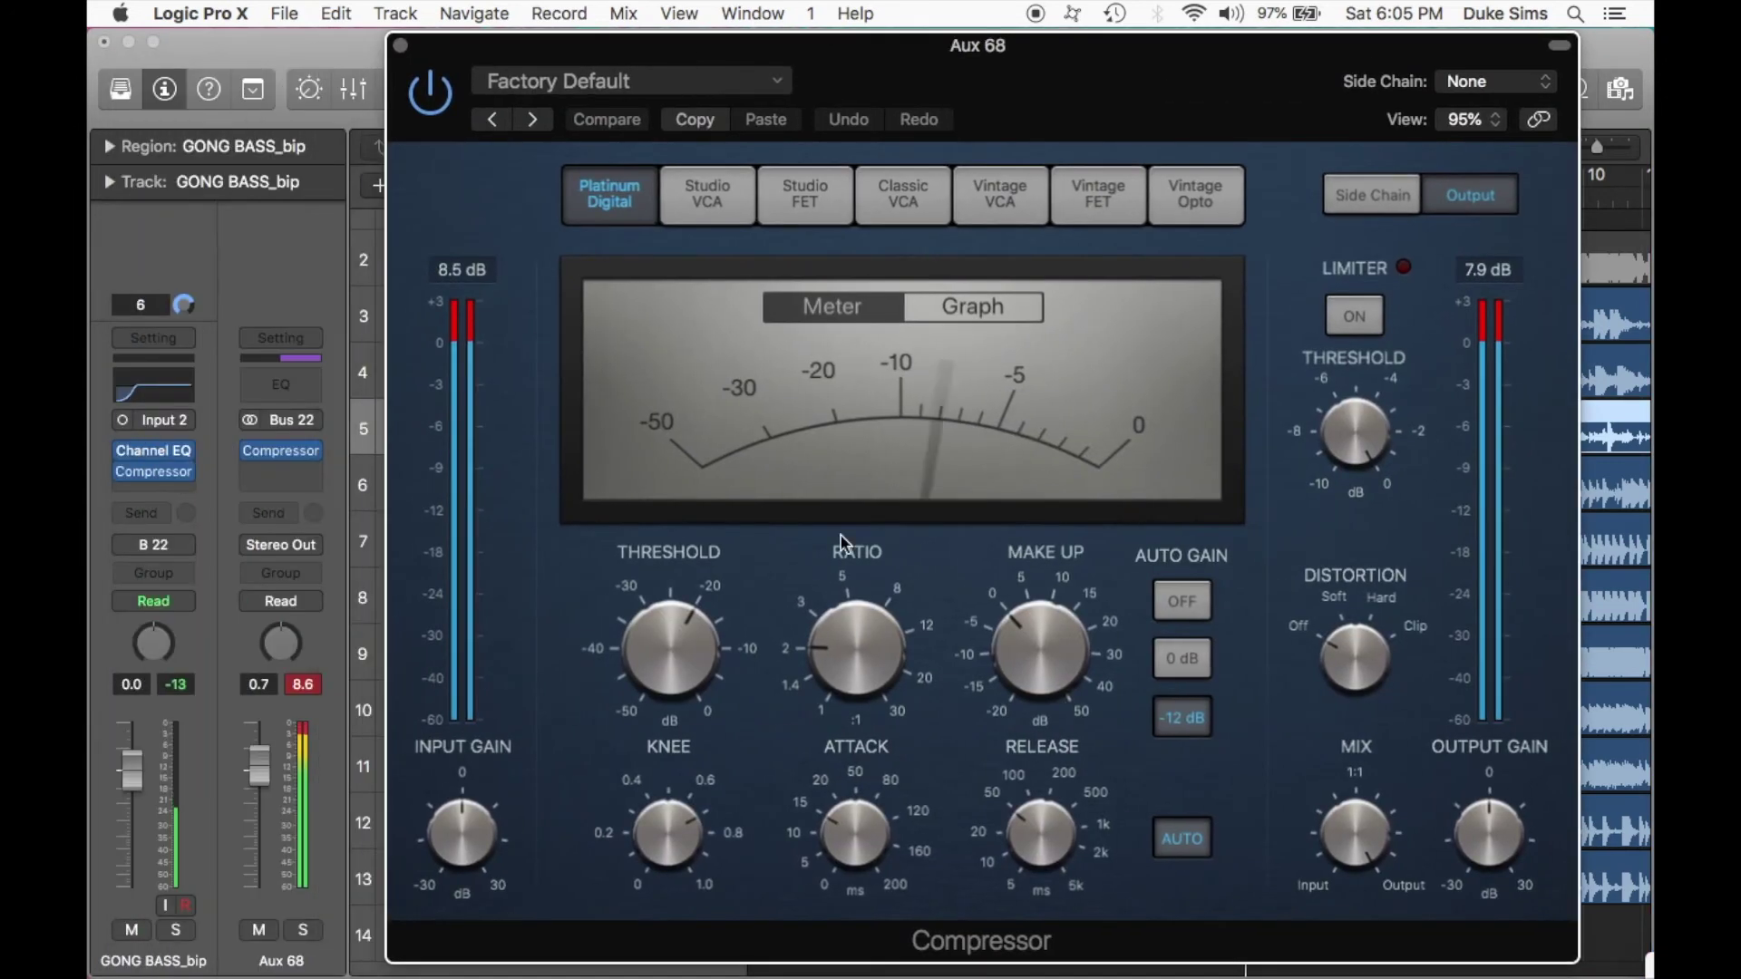
Lower the Aux 68 Compressor's input gain, raise its output gain, set Make Up to 0.5 dB, and raise the Aux 68 fader to 6.0 dB.
{"action": "left_click", "coordinate": [491, 818]}
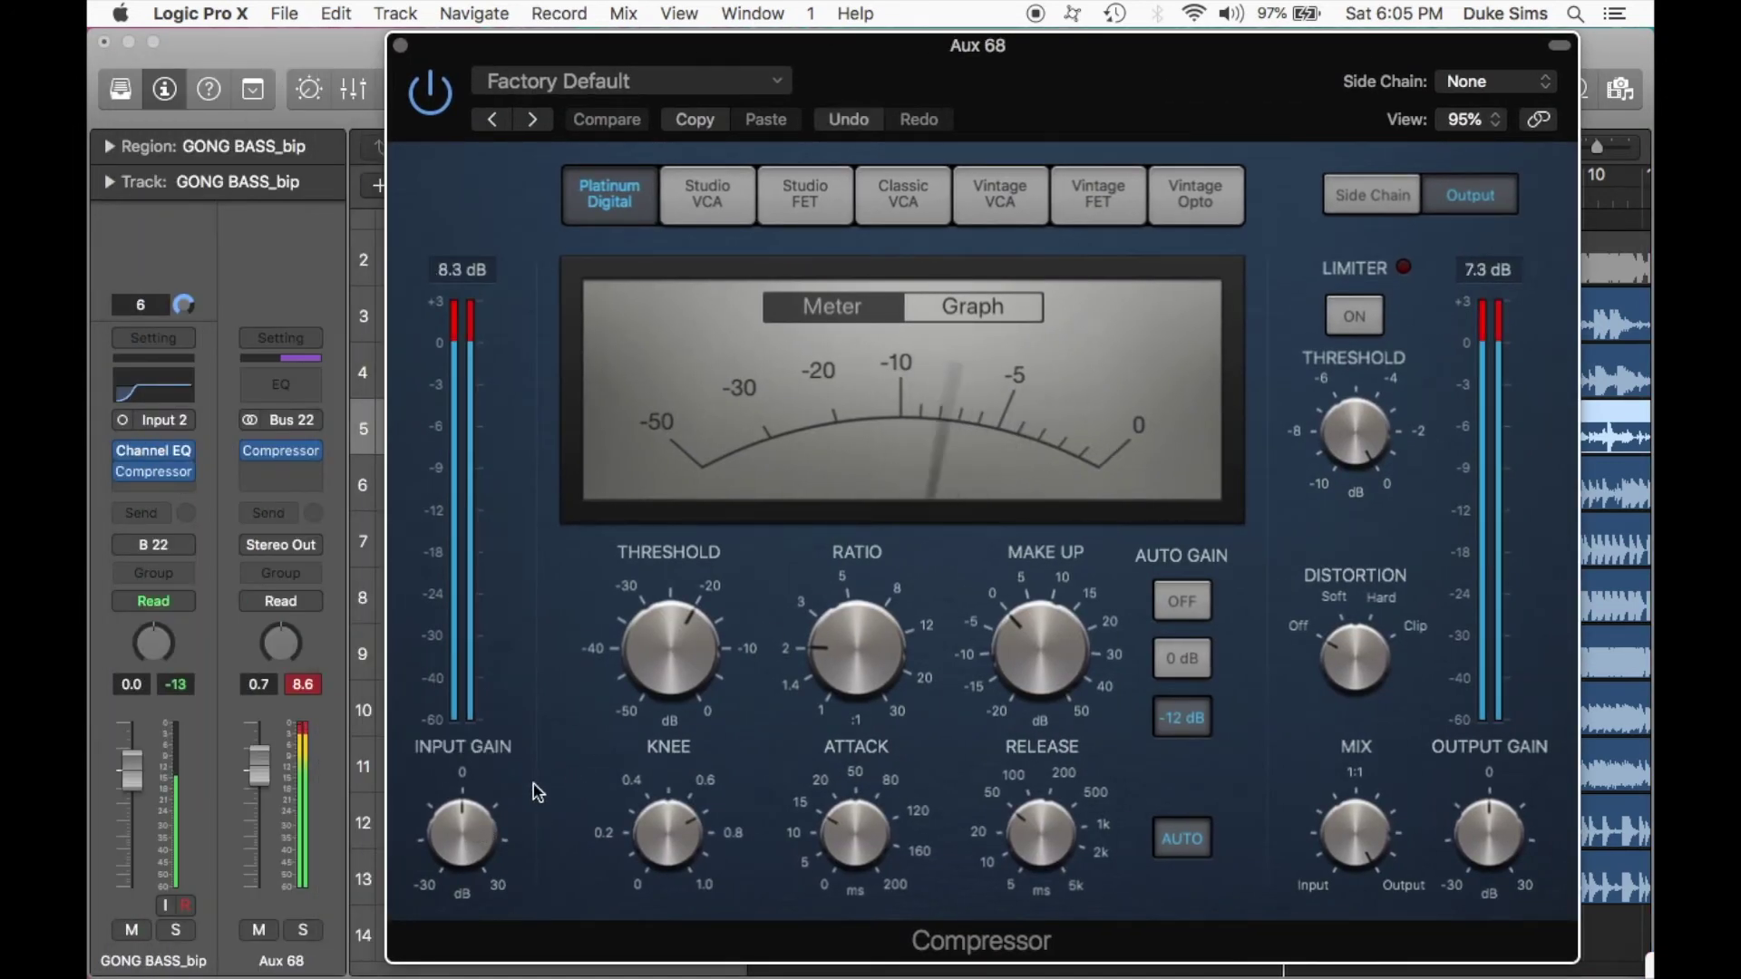
{"action": "left_click_drag", "start_coordinate": [532, 788], "coordinate": [465, 899]}
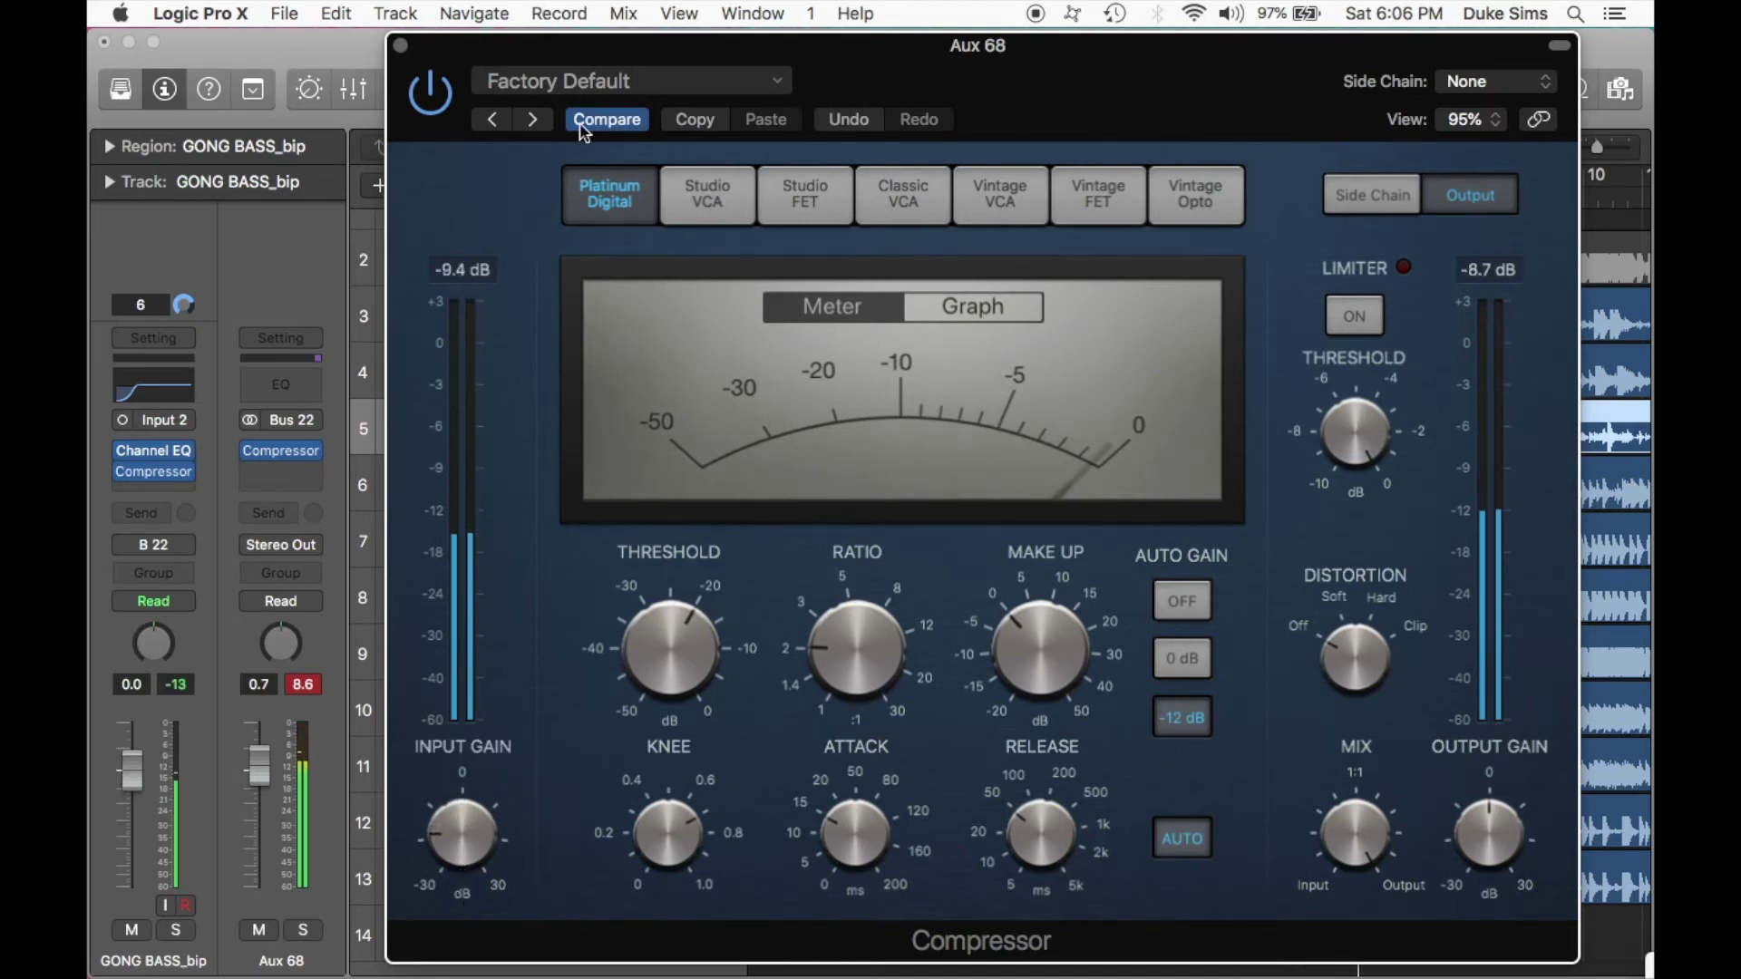
{"action": "left_click_drag", "start_coordinate": [1481, 830], "coordinate": [1474, 797]}
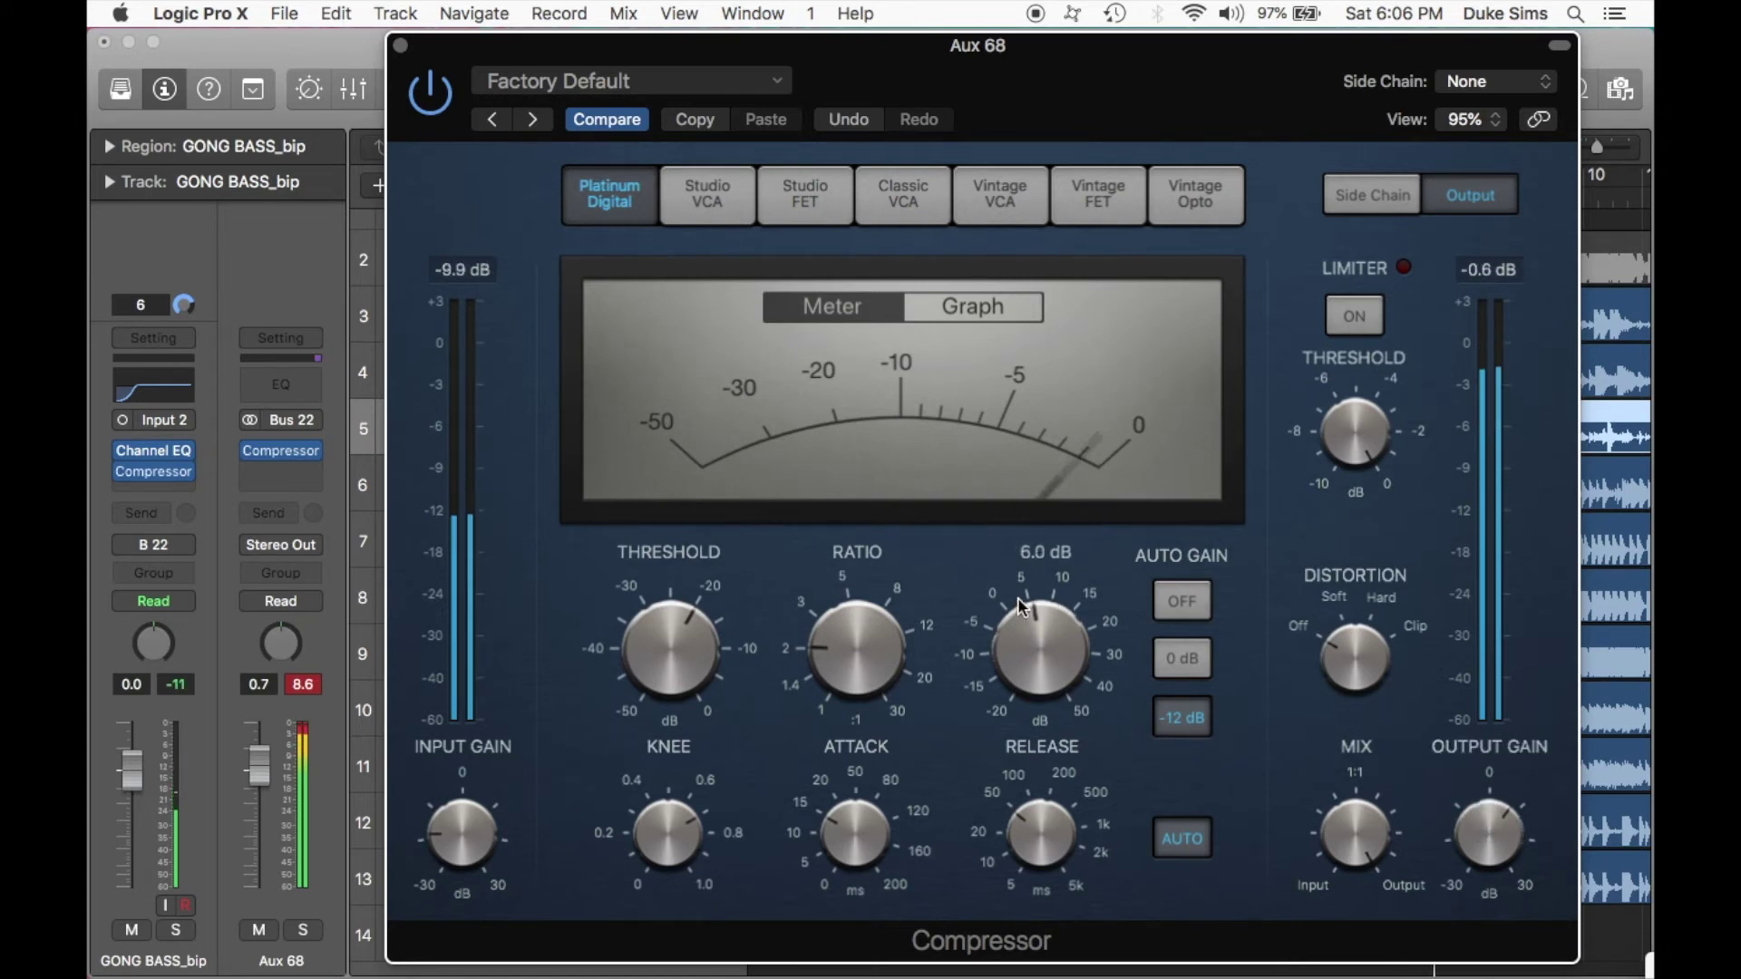
{"action": "left_click_drag", "start_coordinate": [1023, 608], "coordinate": [1017, 645]}
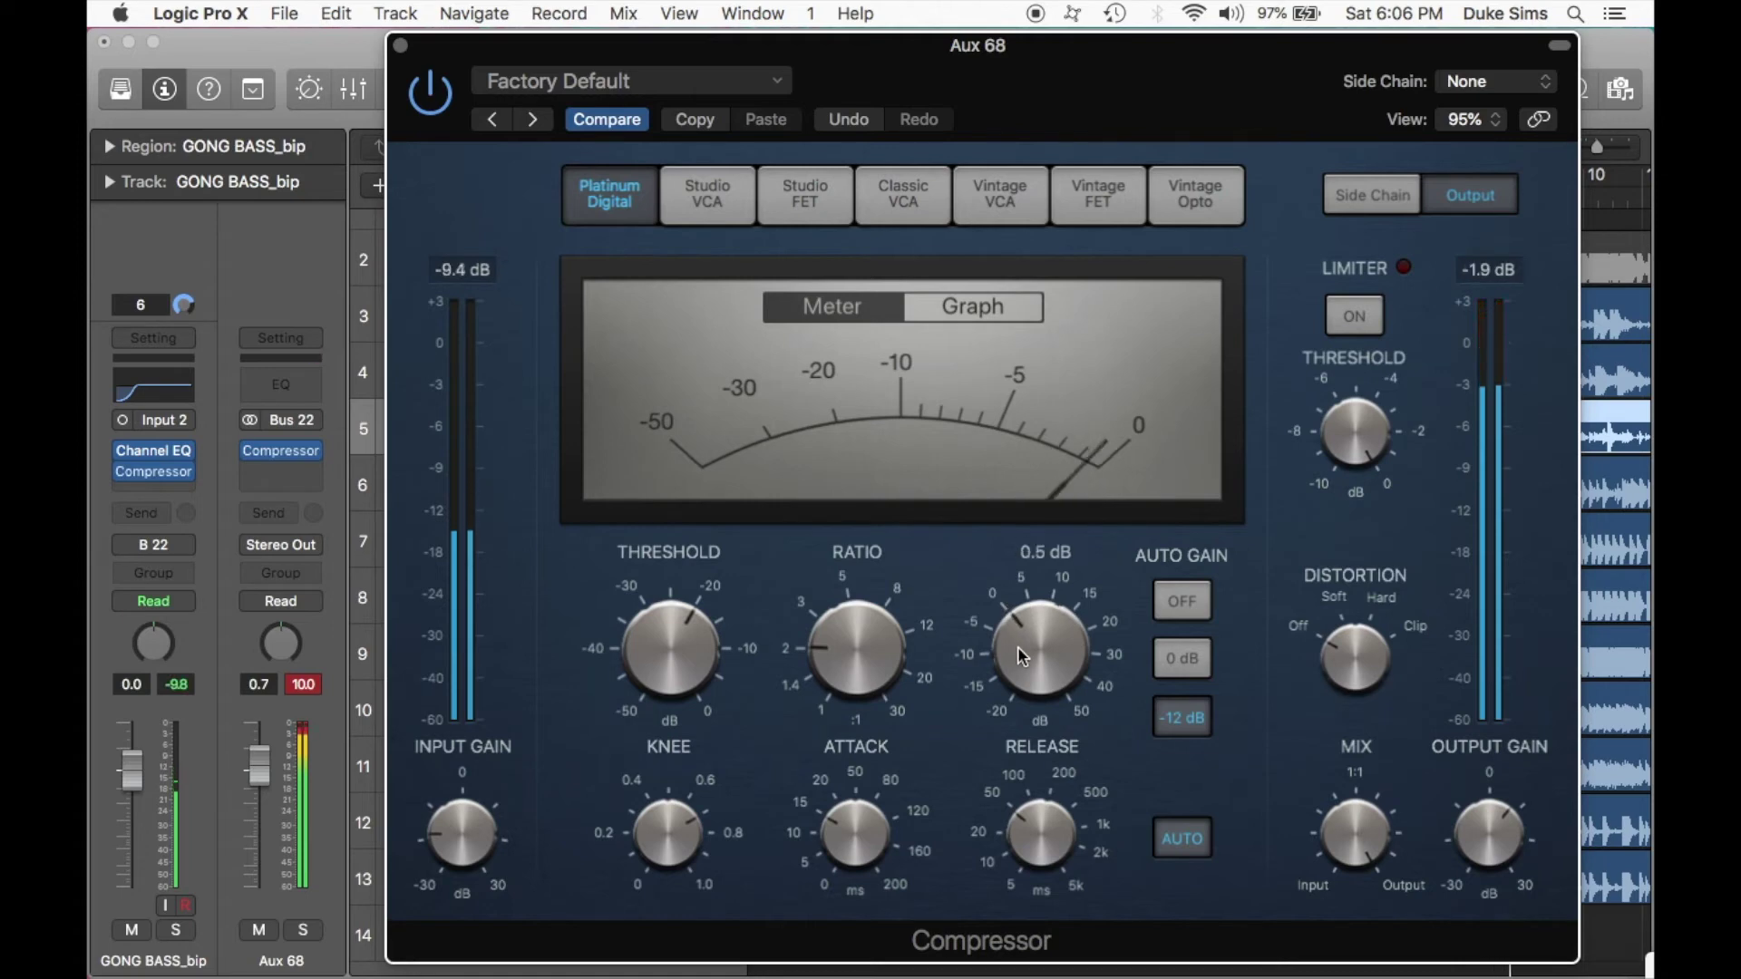
{"action": "left_click", "coordinate": [399, 45]}
{"action": "key", "text": "XF86AudioRaiseVolume"}
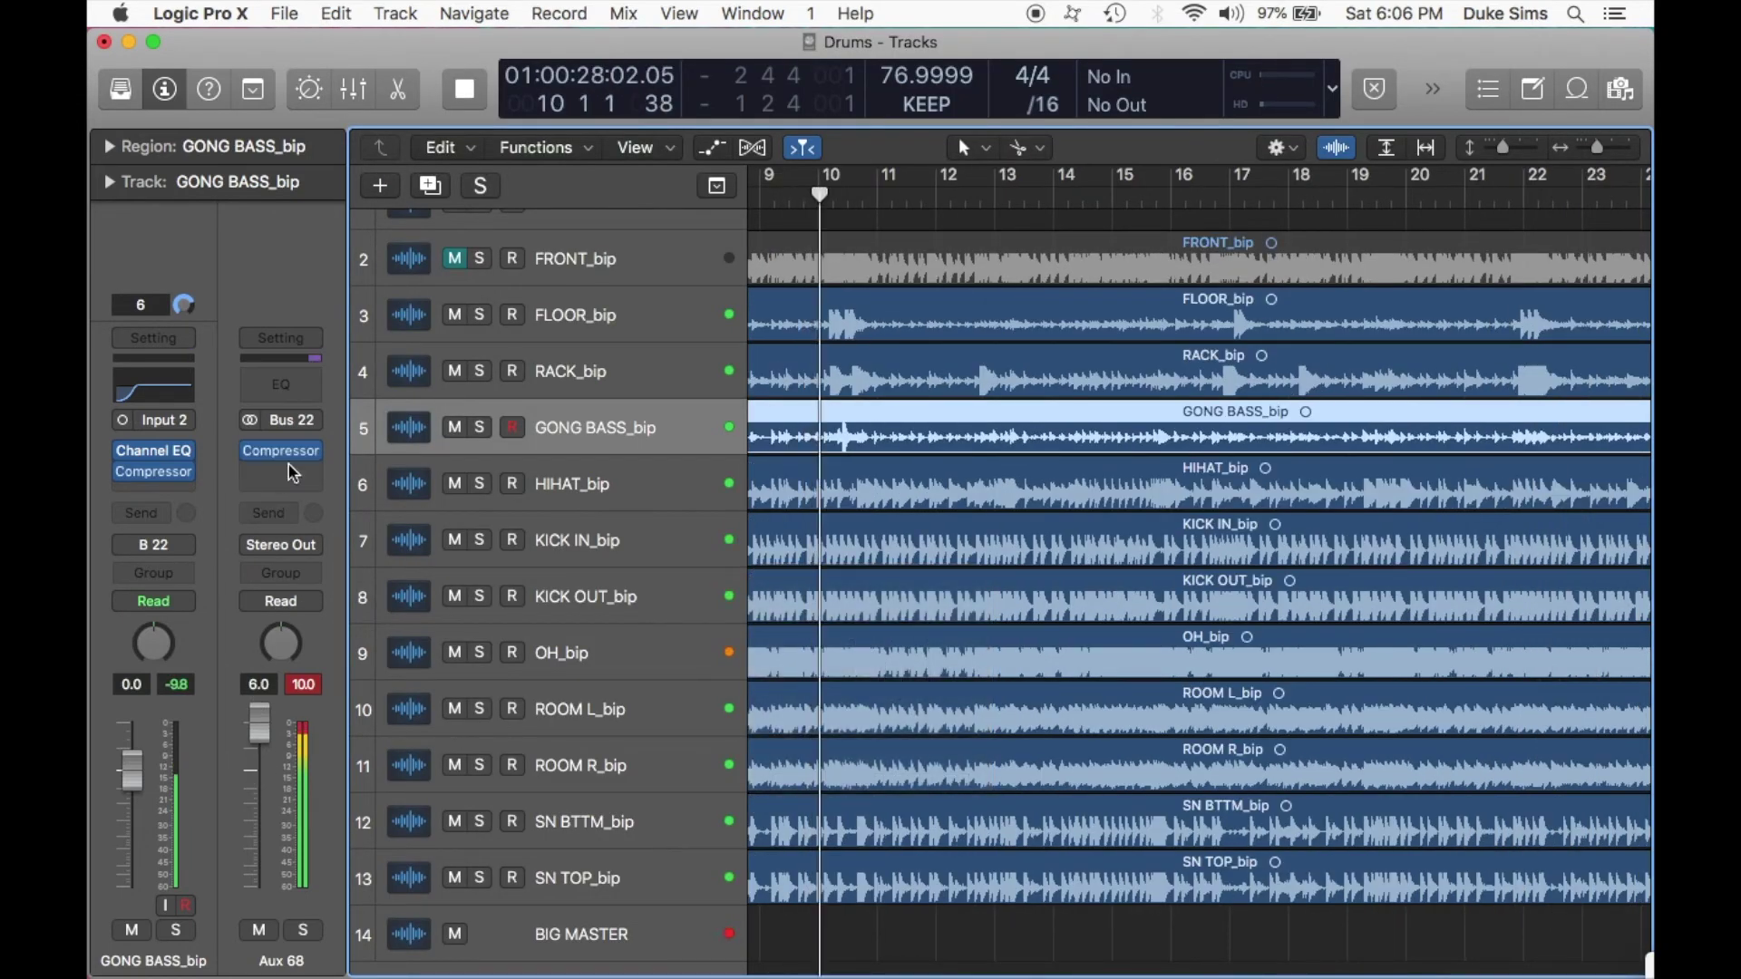
Try several BIG MASTER fader levels during playback, settle on 2.1 dB, and select RACK_bip.
{"action": "left_click", "coordinate": [519, 920]}
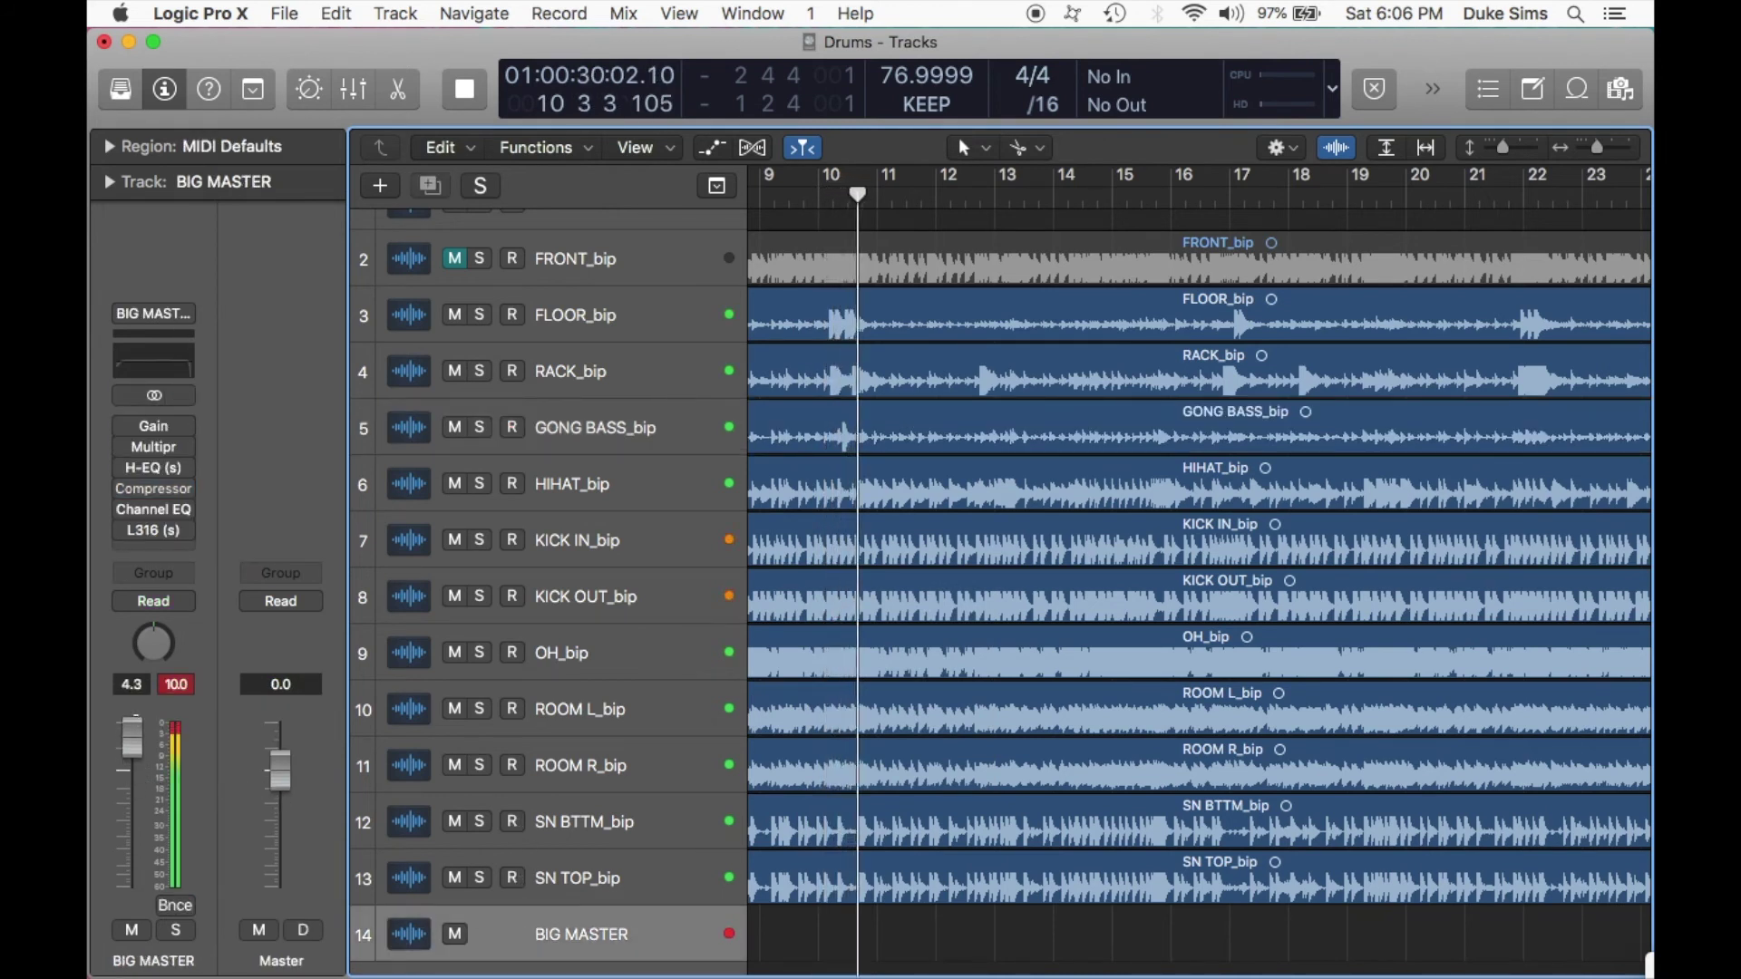
{"action": "left_click", "coordinate": [133, 752], "text": "alt"}
{"action": "left_click", "coordinate": [183, 691]}
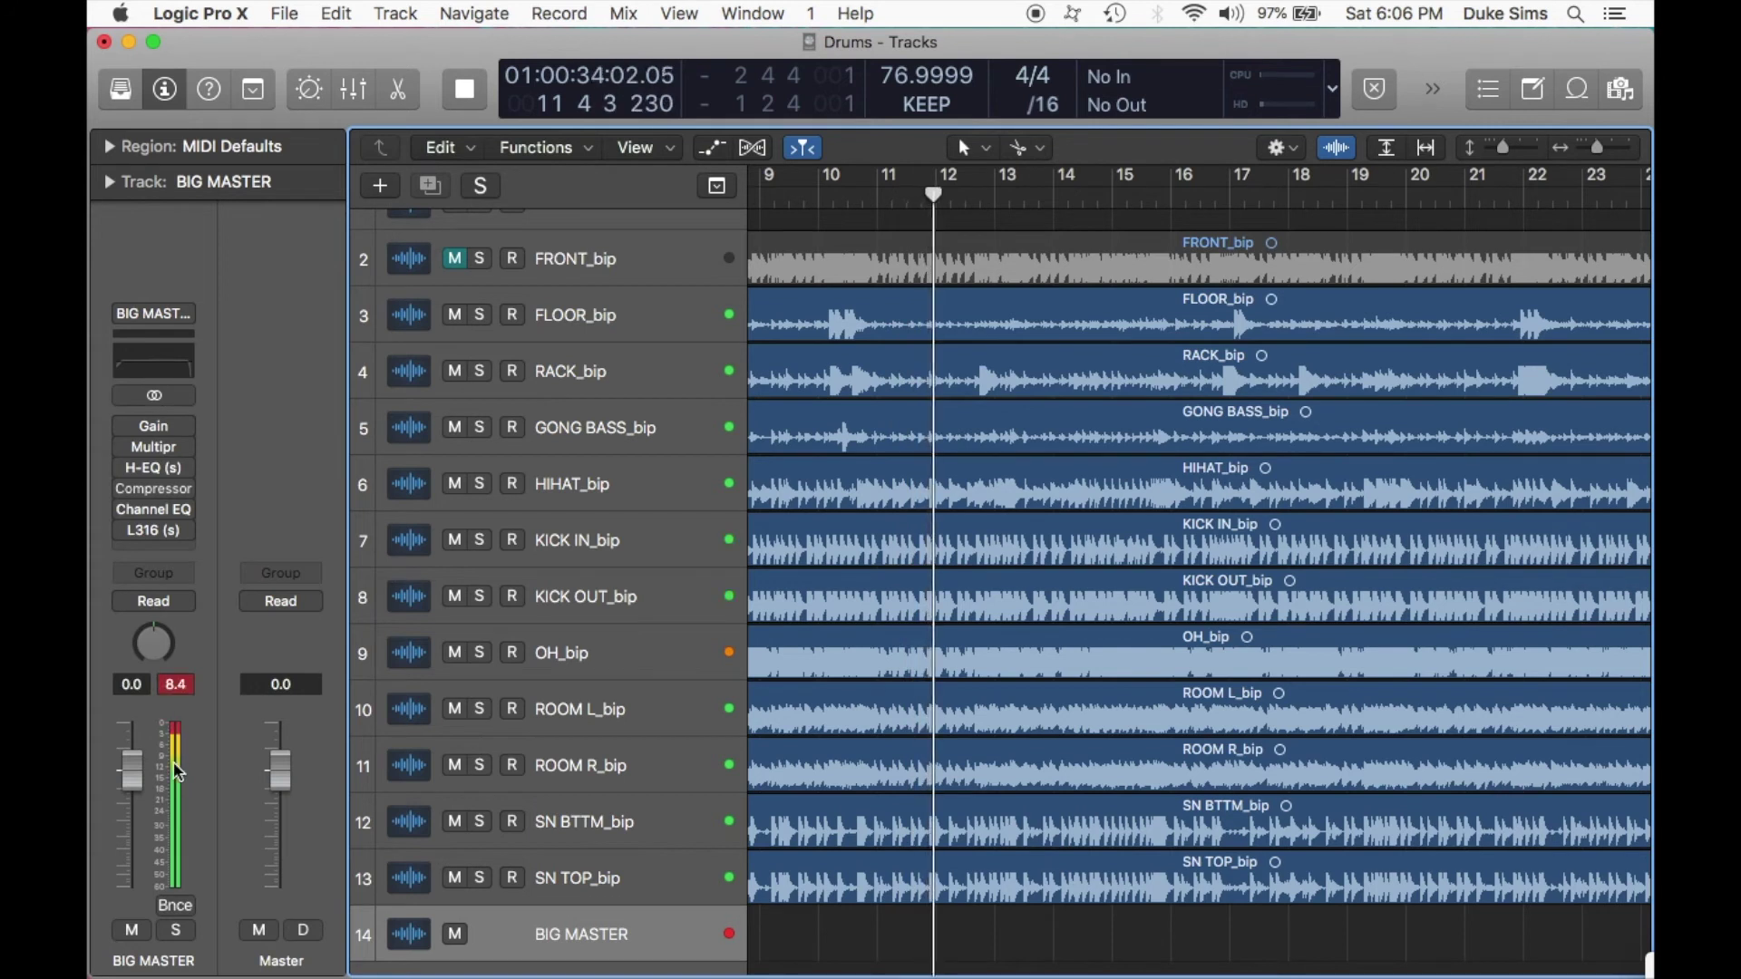
{"action": "left_click_drag", "start_coordinate": [132, 771], "coordinate": [132, 830]}
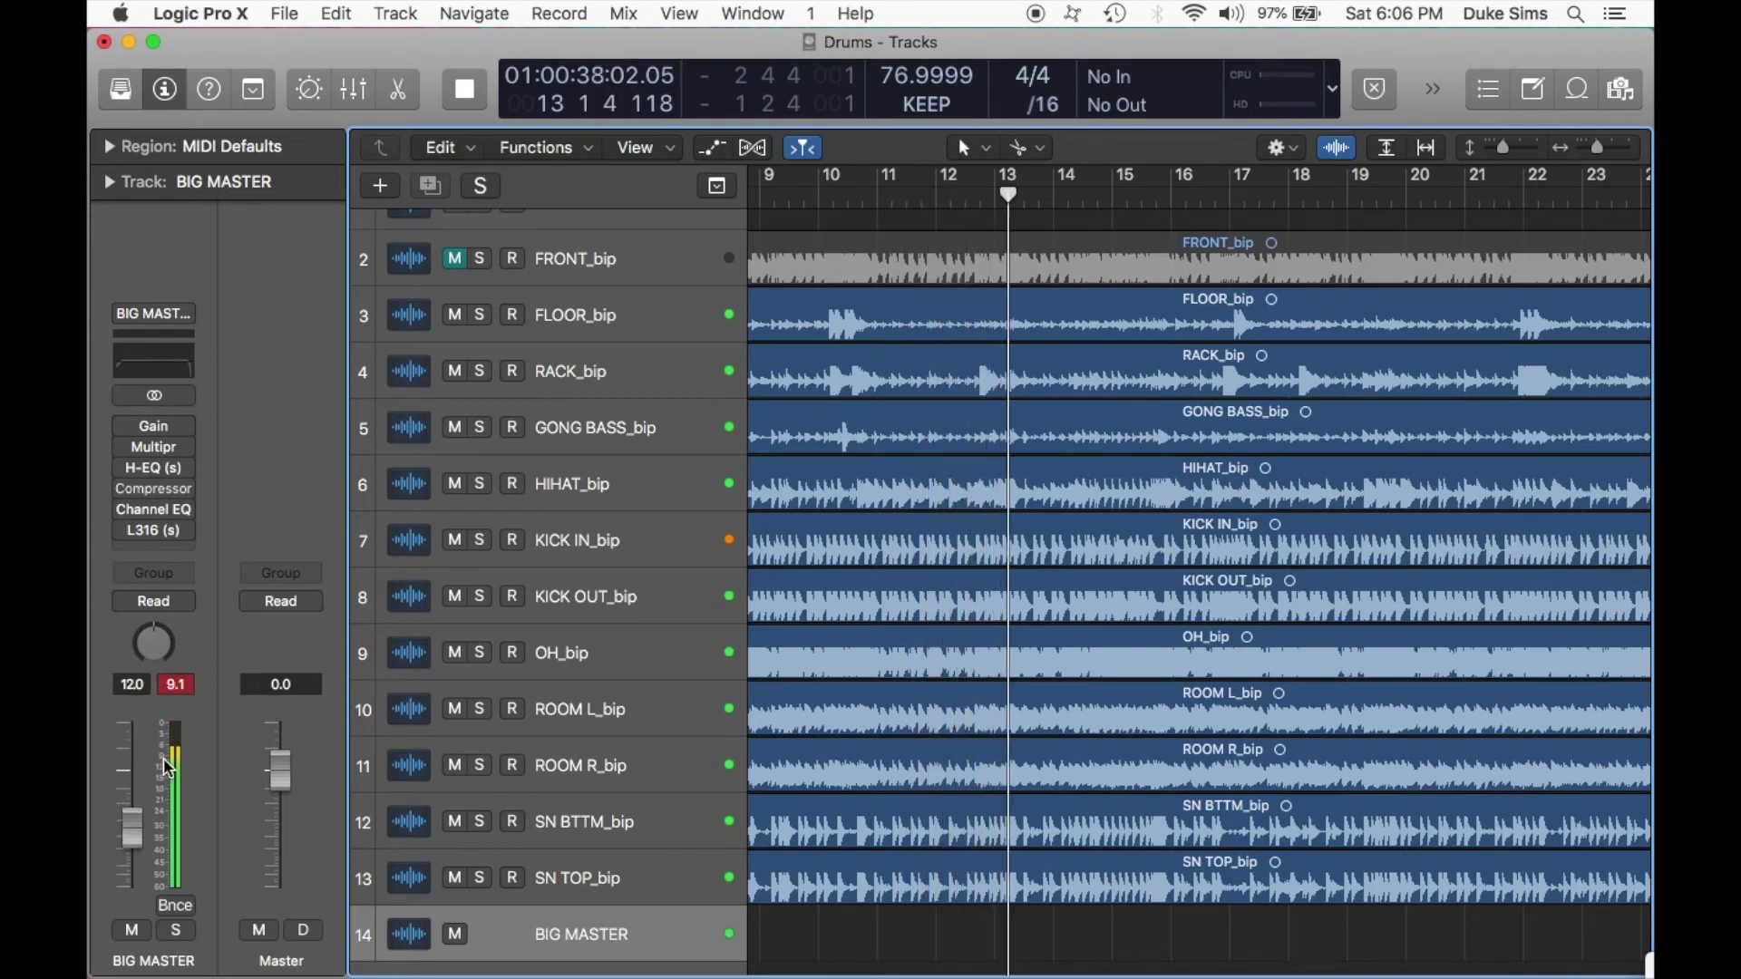
{"action": "left_click_drag", "start_coordinate": [143, 821], "coordinate": [144, 749]}
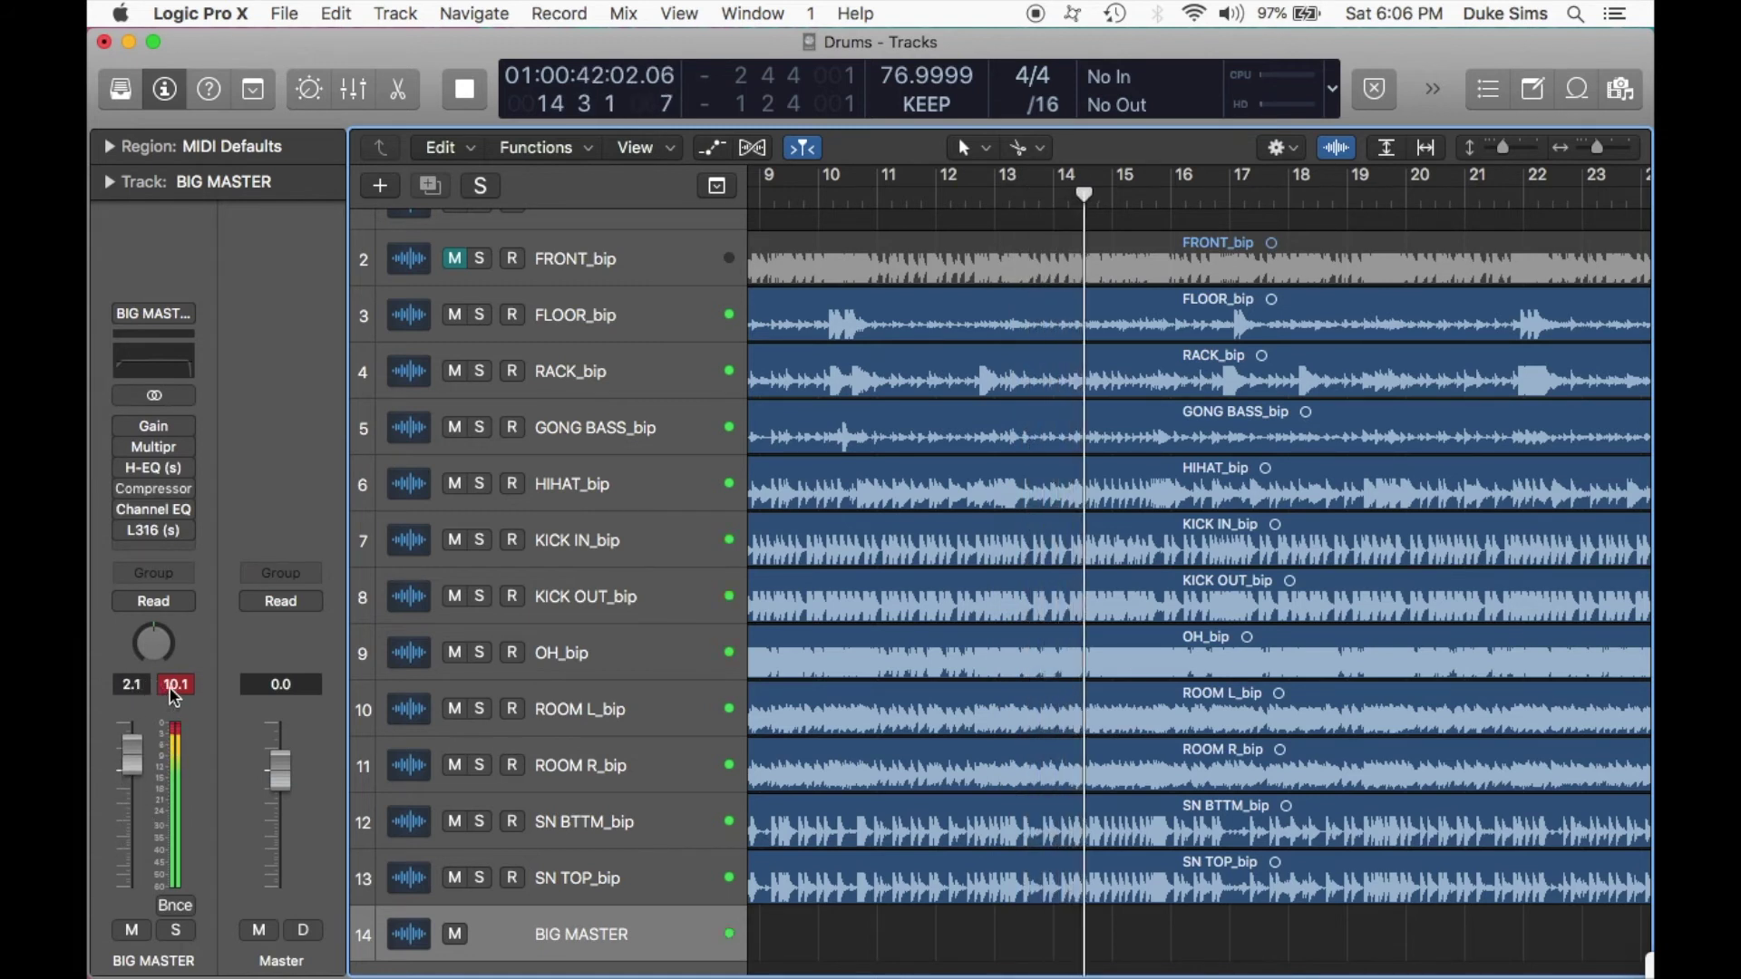
{"action": "left_click", "coordinate": [590, 363]}
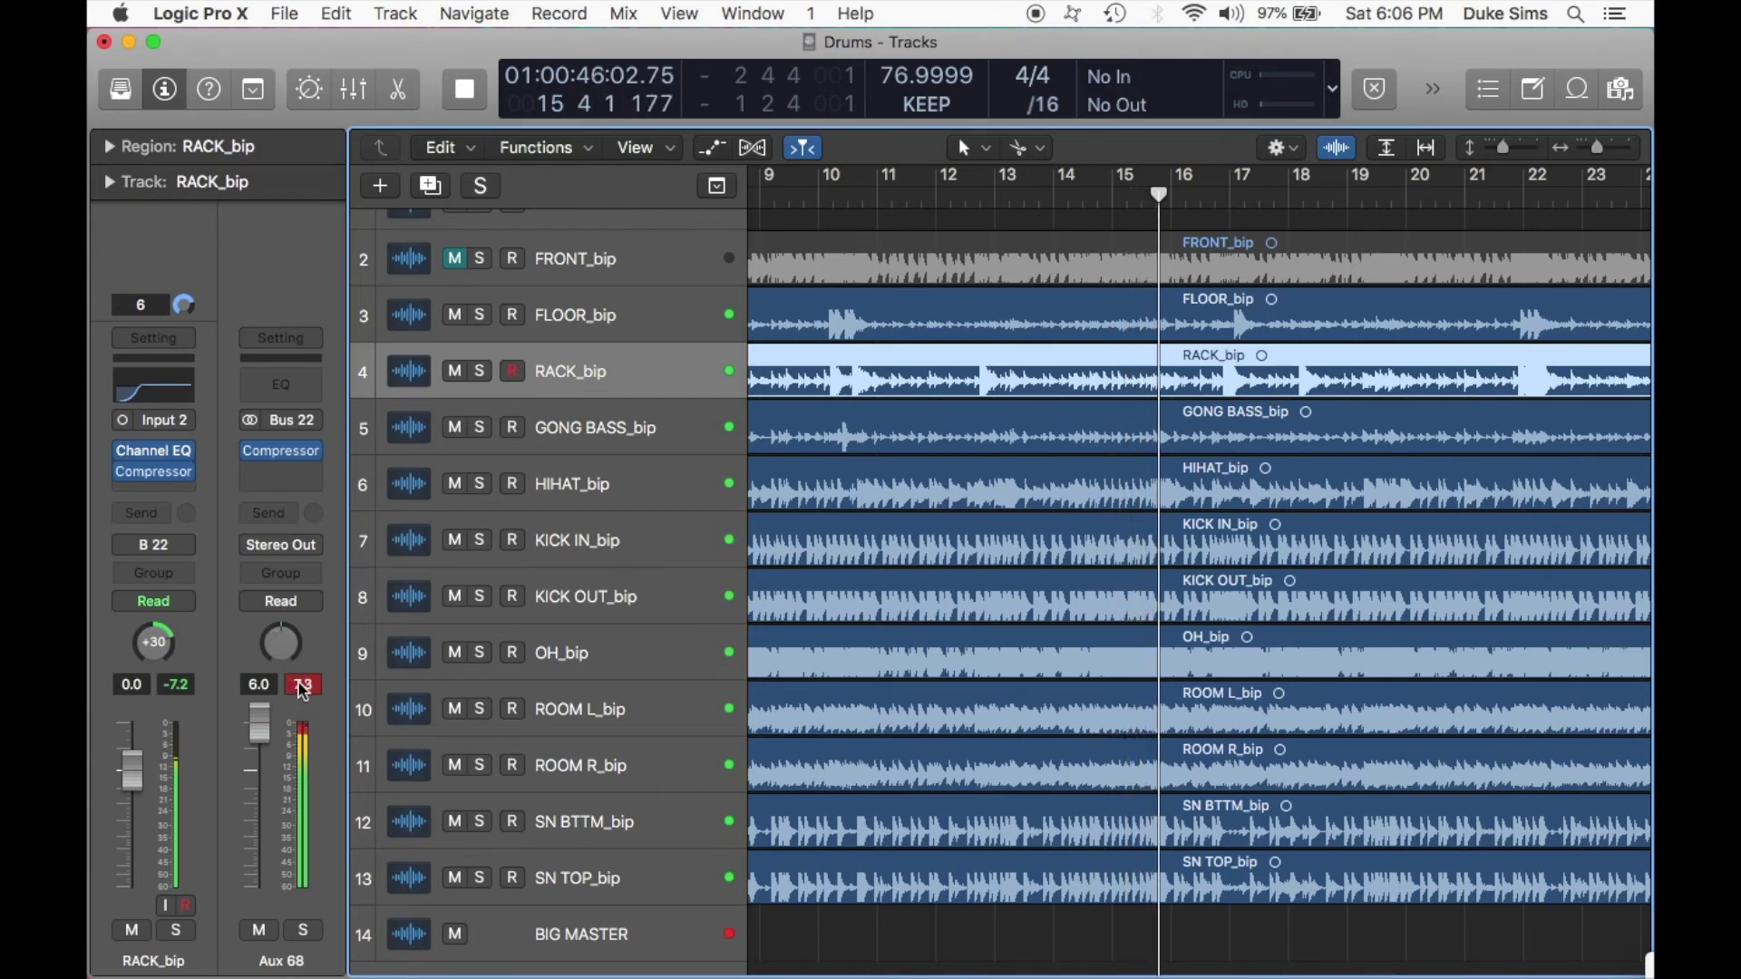
Check the Aux 68 Compressor during playback, and fit the full length of the arrangement in view.
{"action": "left_click", "coordinate": [282, 451]}
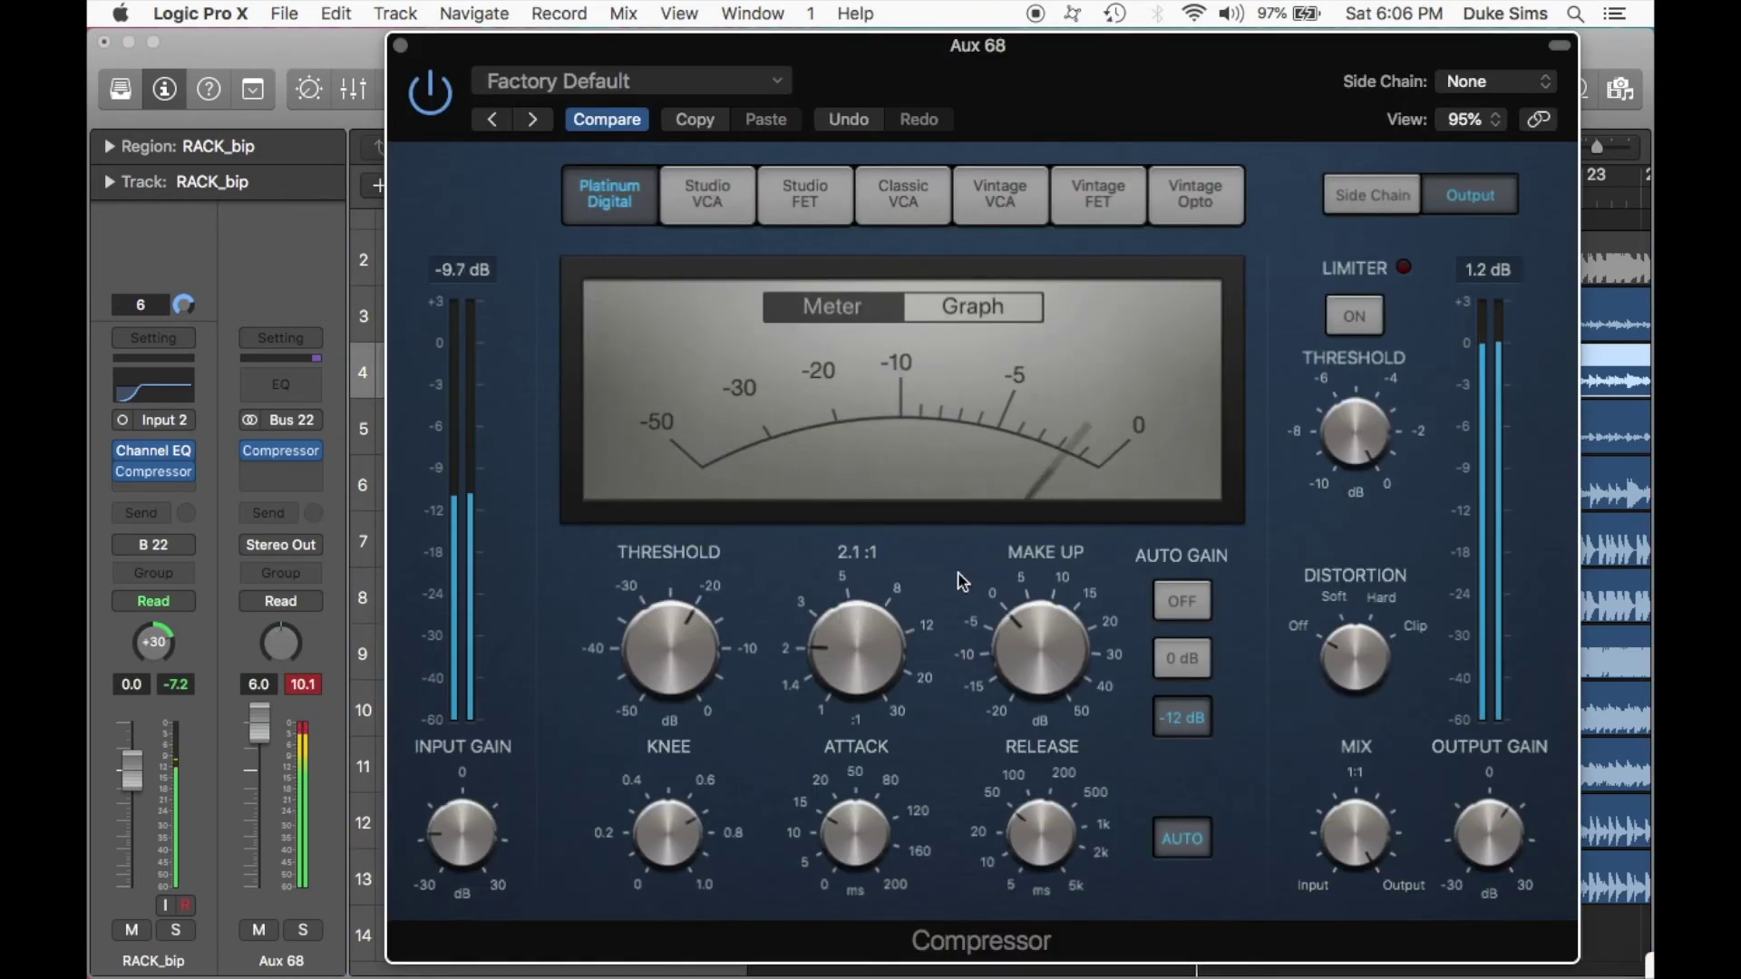
{"action": "left_click", "coordinate": [400, 47]}
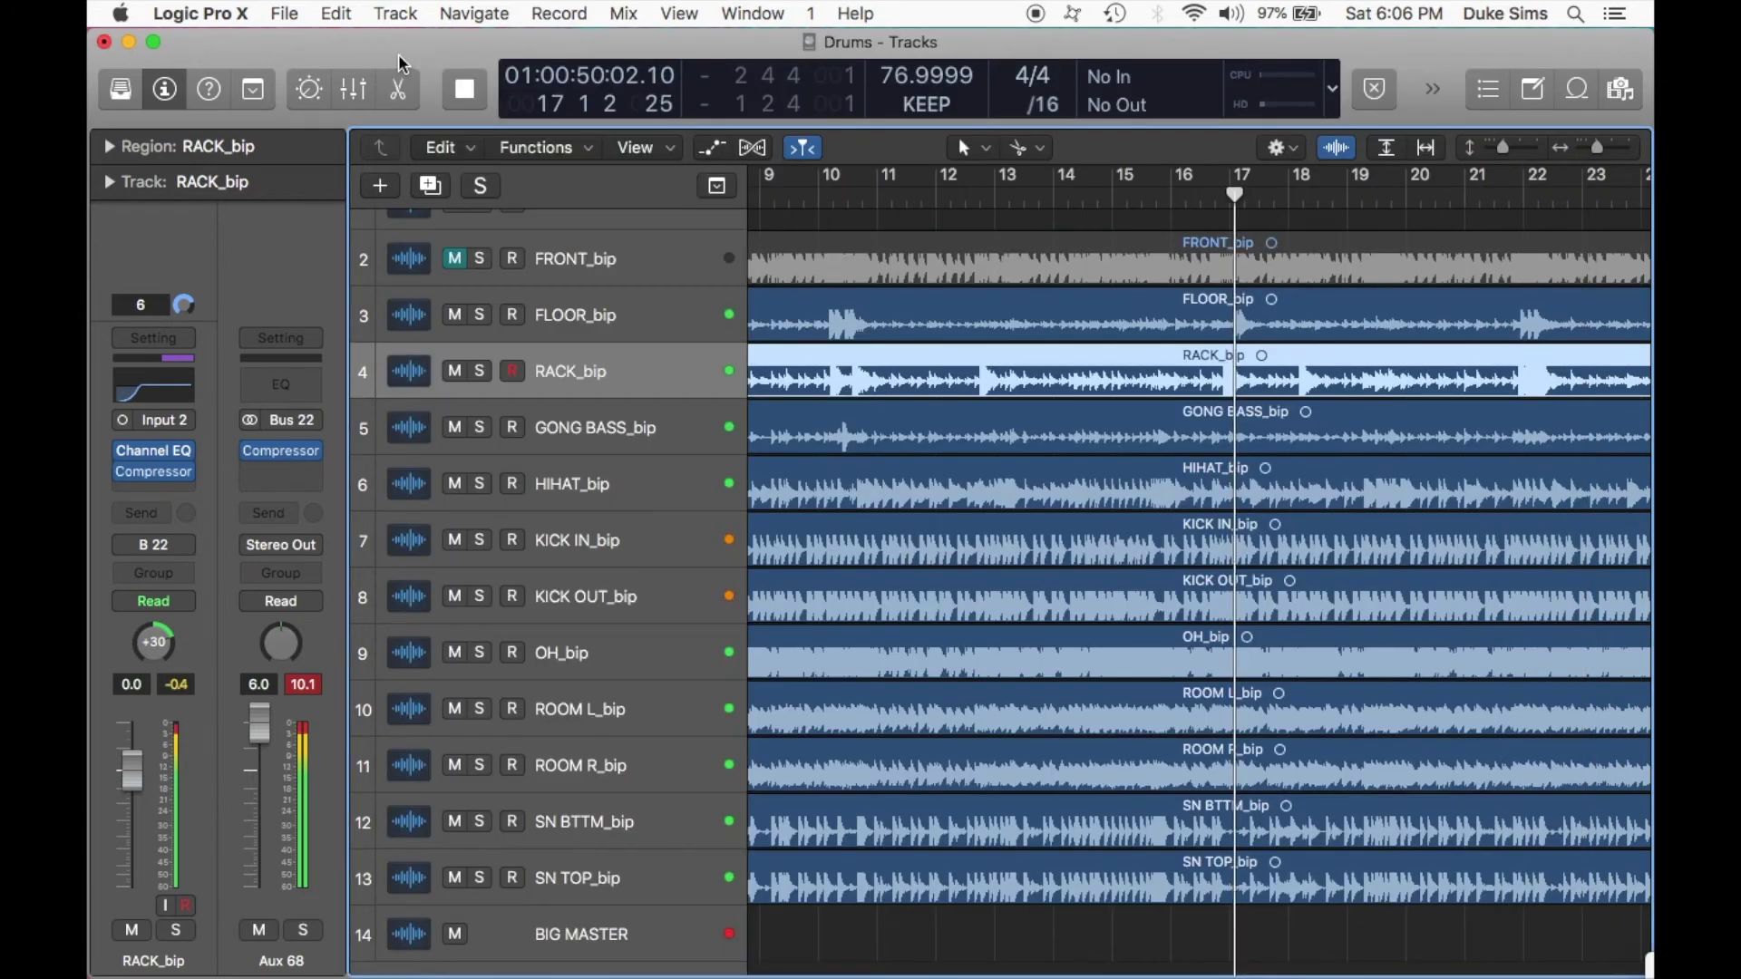
{"action": "left_click", "coordinate": [841, 218]}
{"action": "key", "text": "super+Left"}
{"action": "key", "text": "super+Left"}
{"action": "key", "text": "super+Left"}
{"action": "key", "text": "super+Left"}
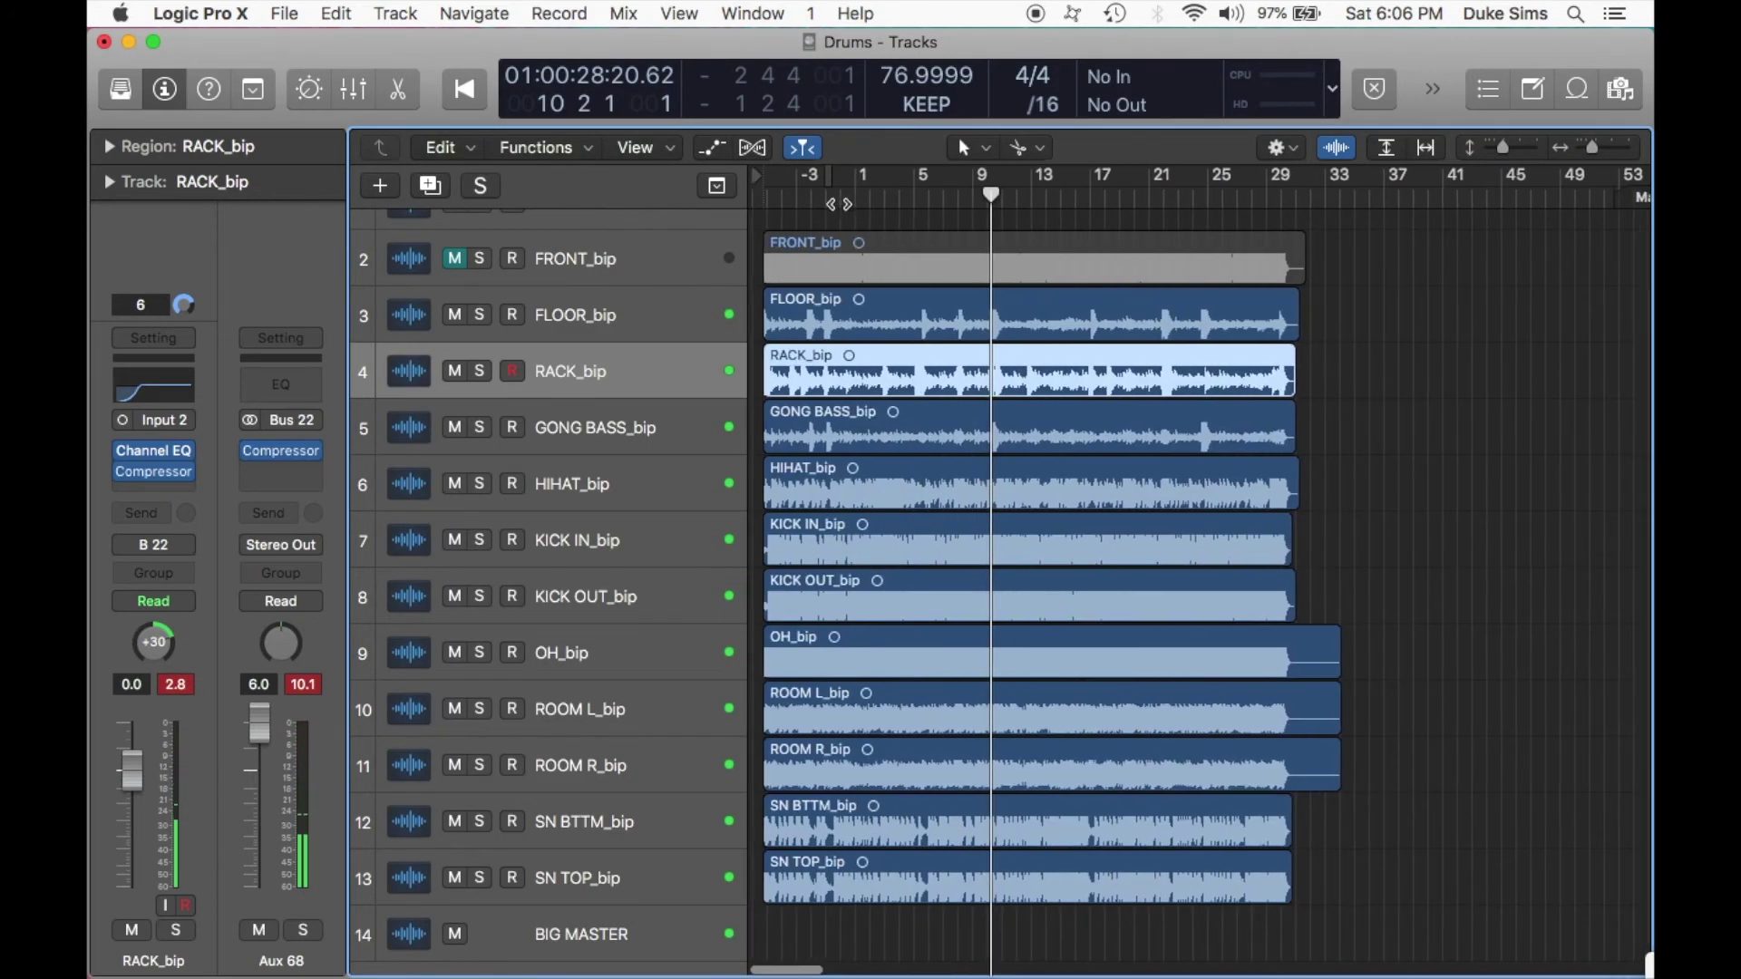
Play the mix from the beginning and lower the Aux 68 fader to -3.8 dB.
{"action": "left_click", "coordinate": [839, 204]}
{"action": "key", "text": "space"}
{"action": "key", "text": "XF86AudioRaiseVolume"}
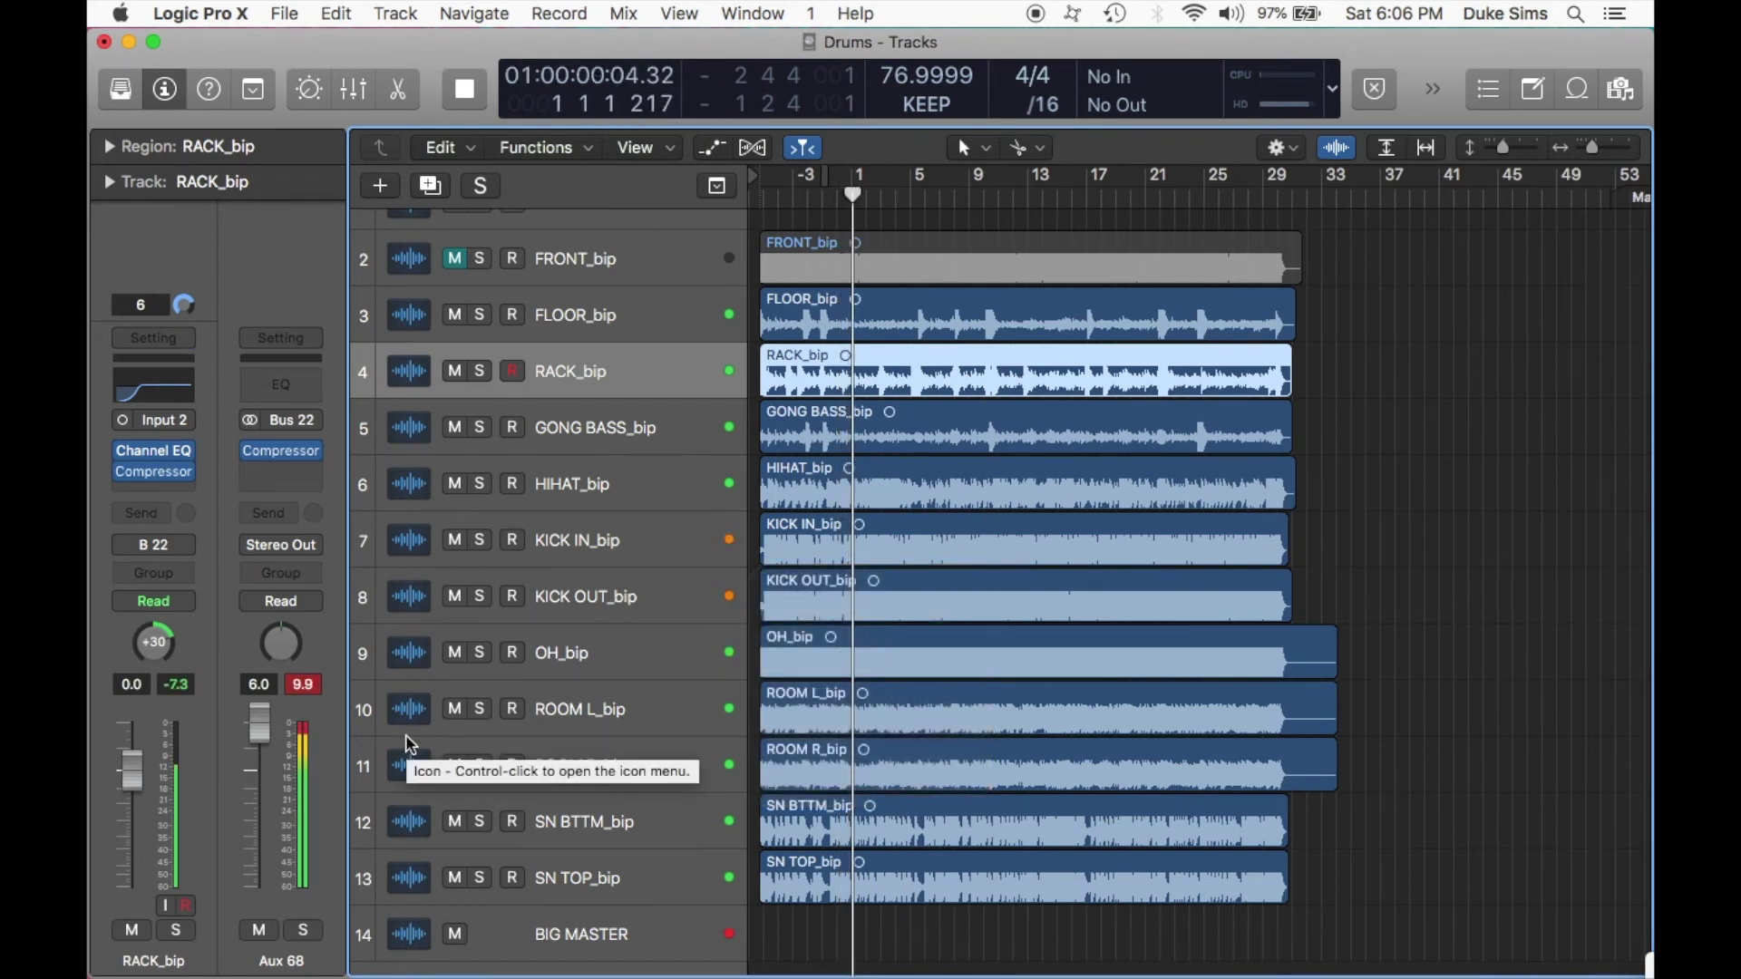
{"action": "left_click_drag", "start_coordinate": [258, 762], "coordinate": [258, 835]}
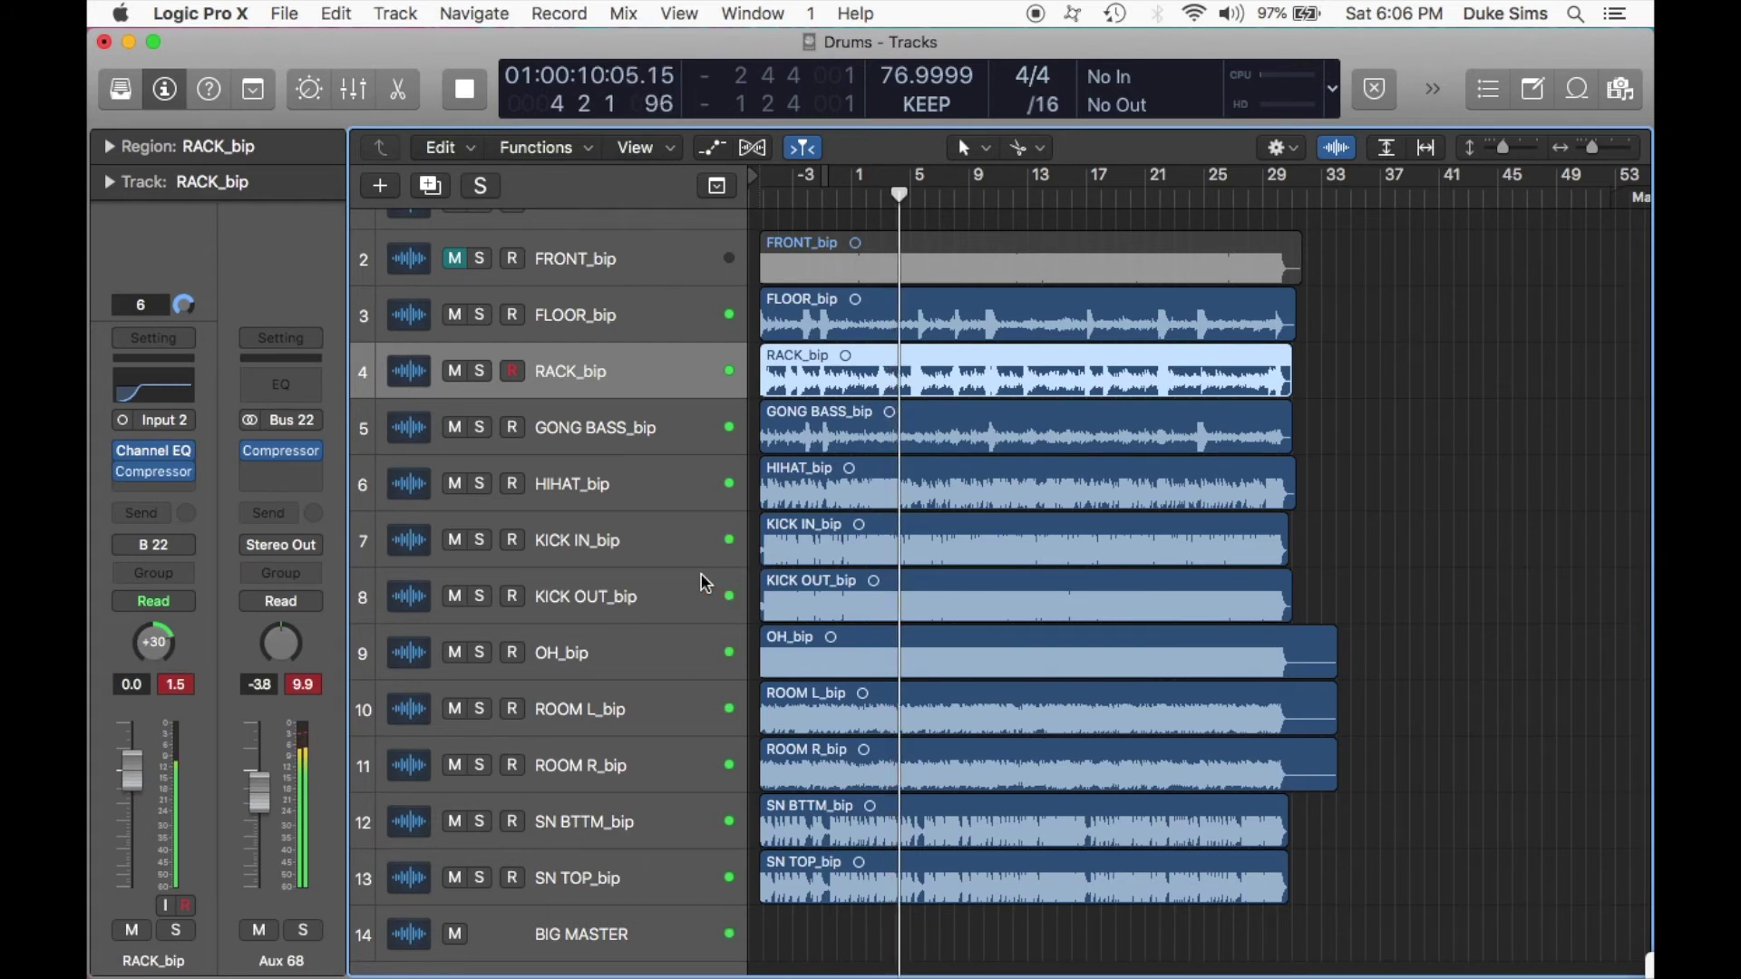
{"action": "key", "text": "space"}
Step through the drum tracks up and down to compare their channel strips, finishing on OH_bip.
{"action": "key", "text": "Down"}
{"action": "key", "text": "Down"}
{"action": "key", "text": "Down"}
{"action": "key", "text": "Down"}
{"action": "key", "text": "Down"}
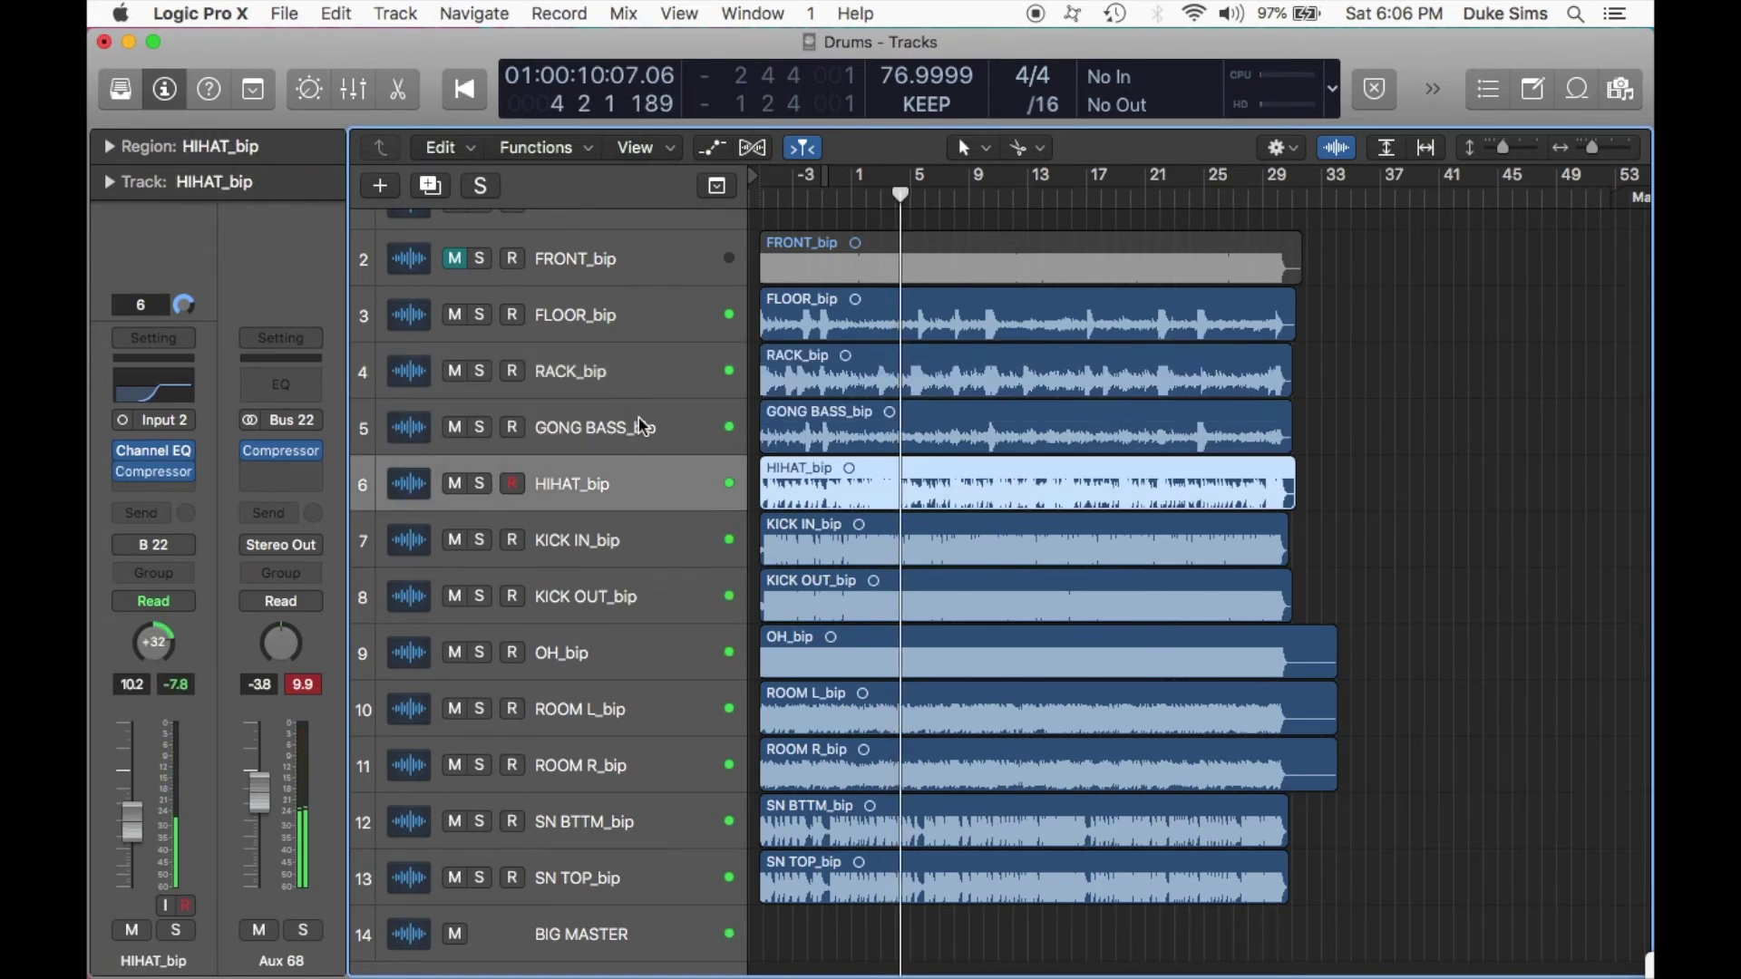
{"action": "key", "text": "Down"}
{"action": "key", "text": "Down"}
{"action": "key", "text": "Down"}
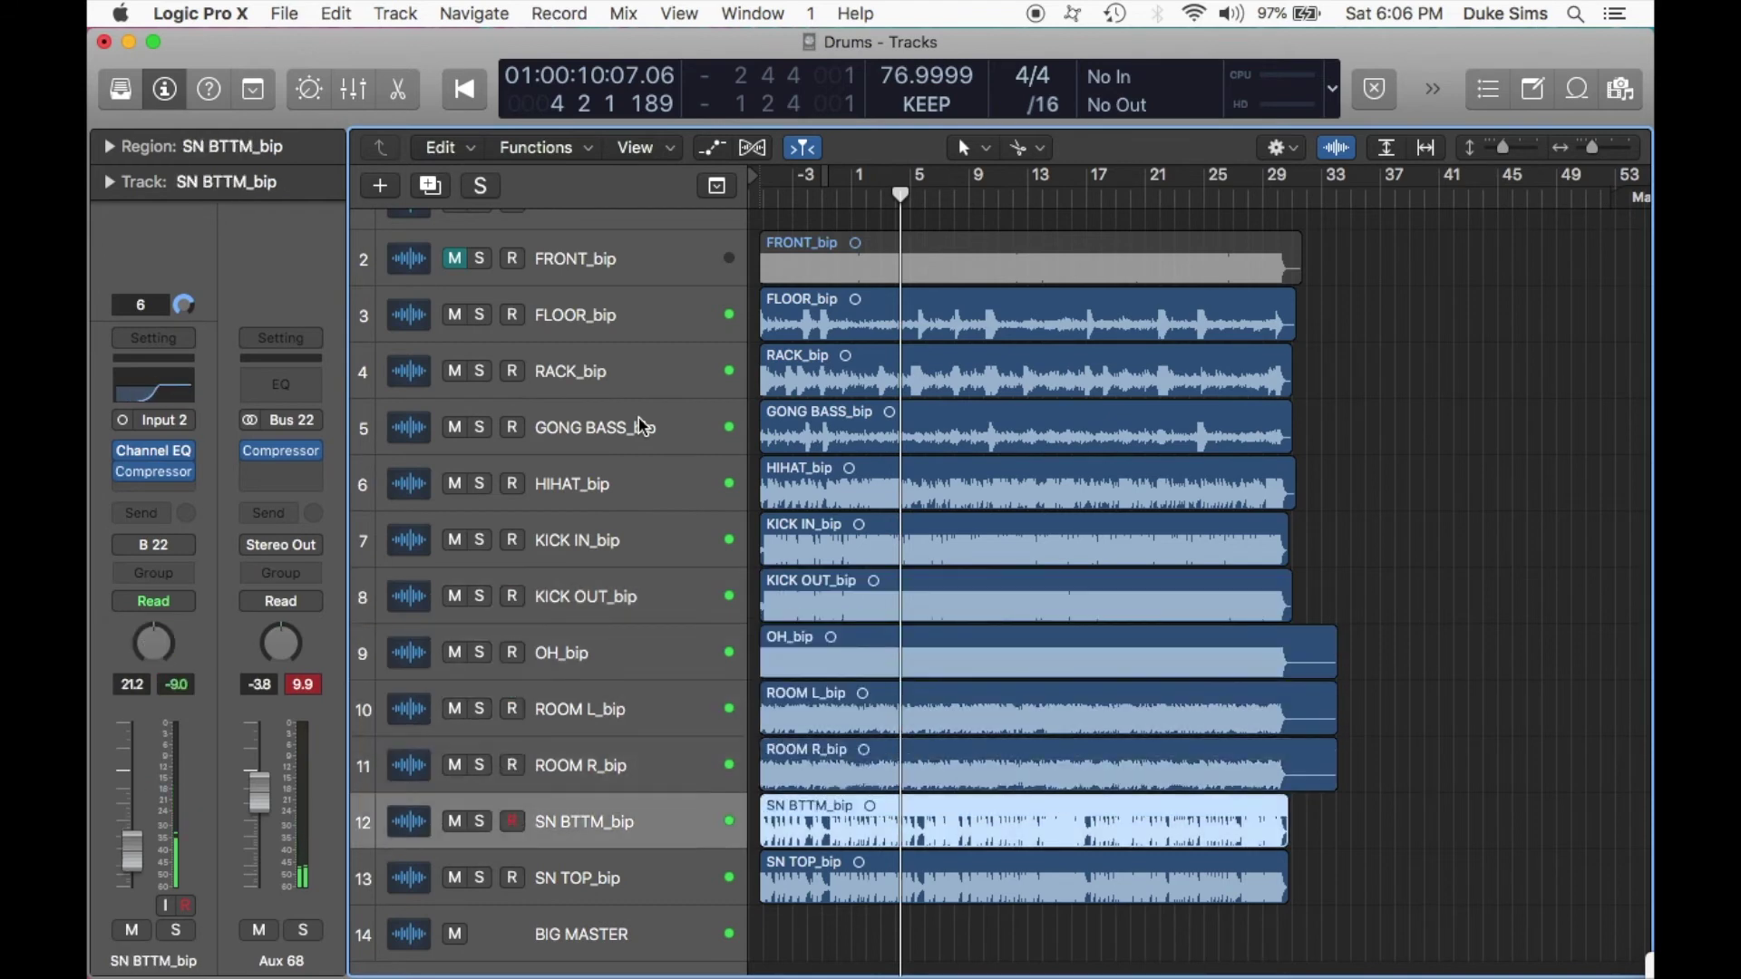
{"action": "key", "text": "Up"}
{"action": "key", "text": "Up"}
{"action": "key", "text": "Up"}
{"action": "key", "text": "Up"}
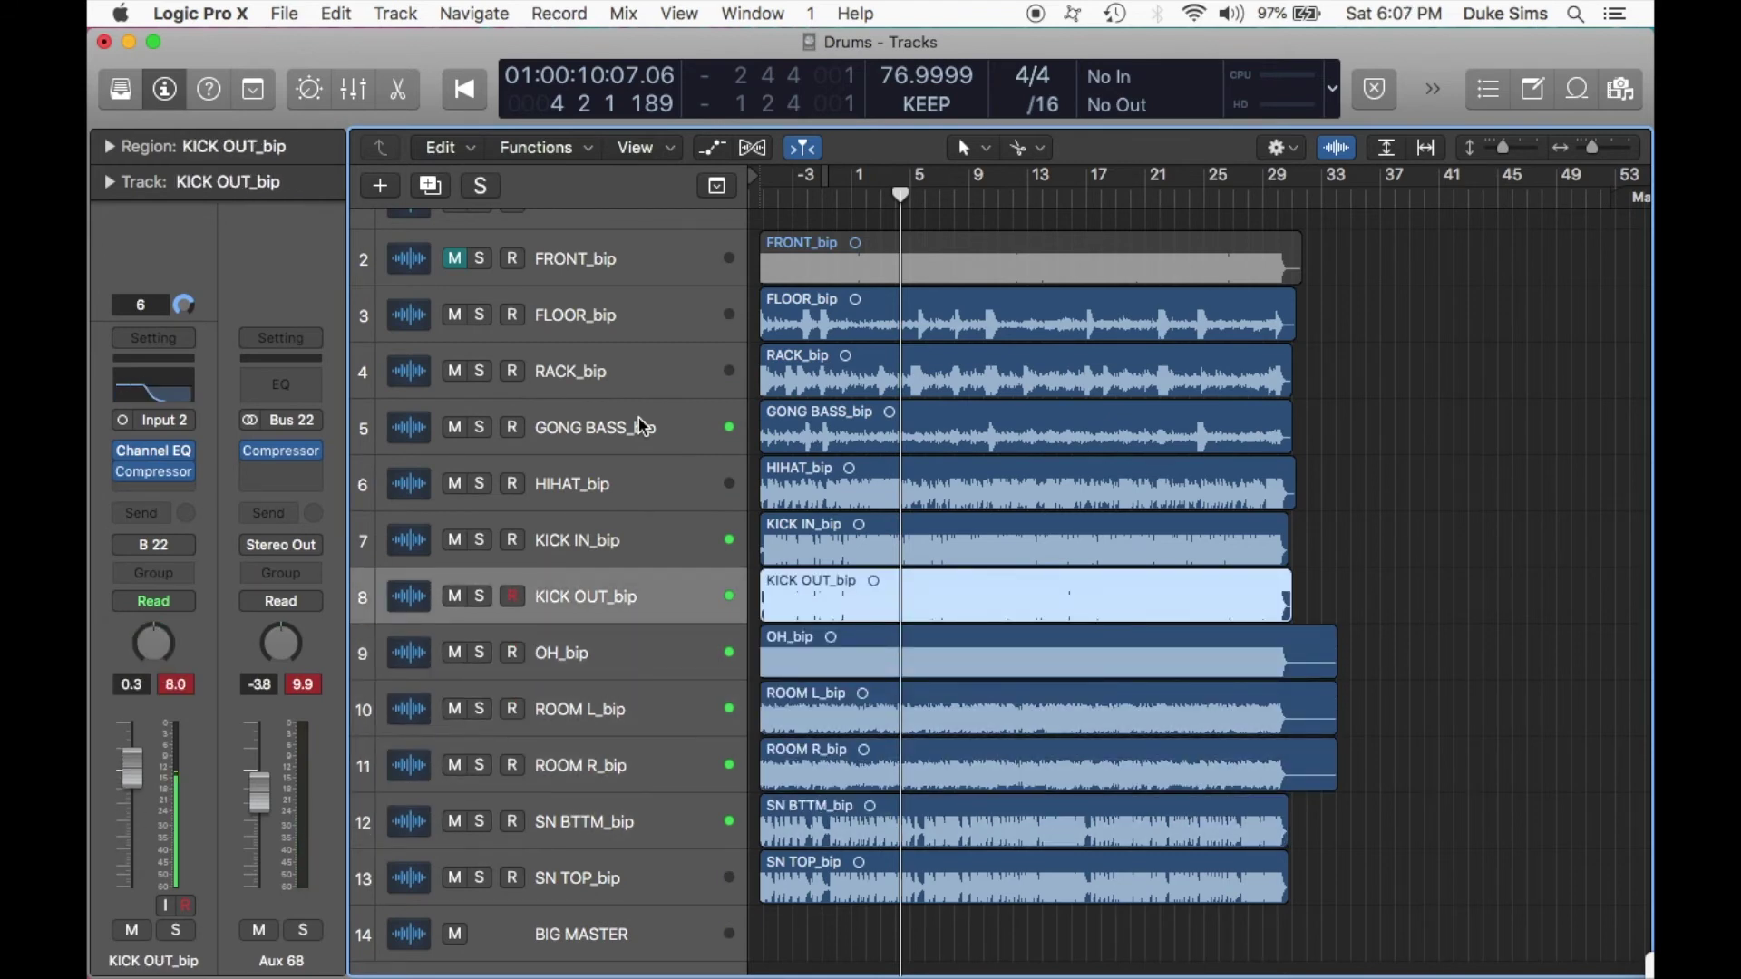
{"action": "key", "text": "Up"}
{"action": "key", "text": "Up"}
{"action": "key", "text": "Up"}
{"action": "key", "text": "Down"}
{"action": "key", "text": "Down"}
{"action": "key", "text": "Down"}
{"action": "key", "text": "Down"}
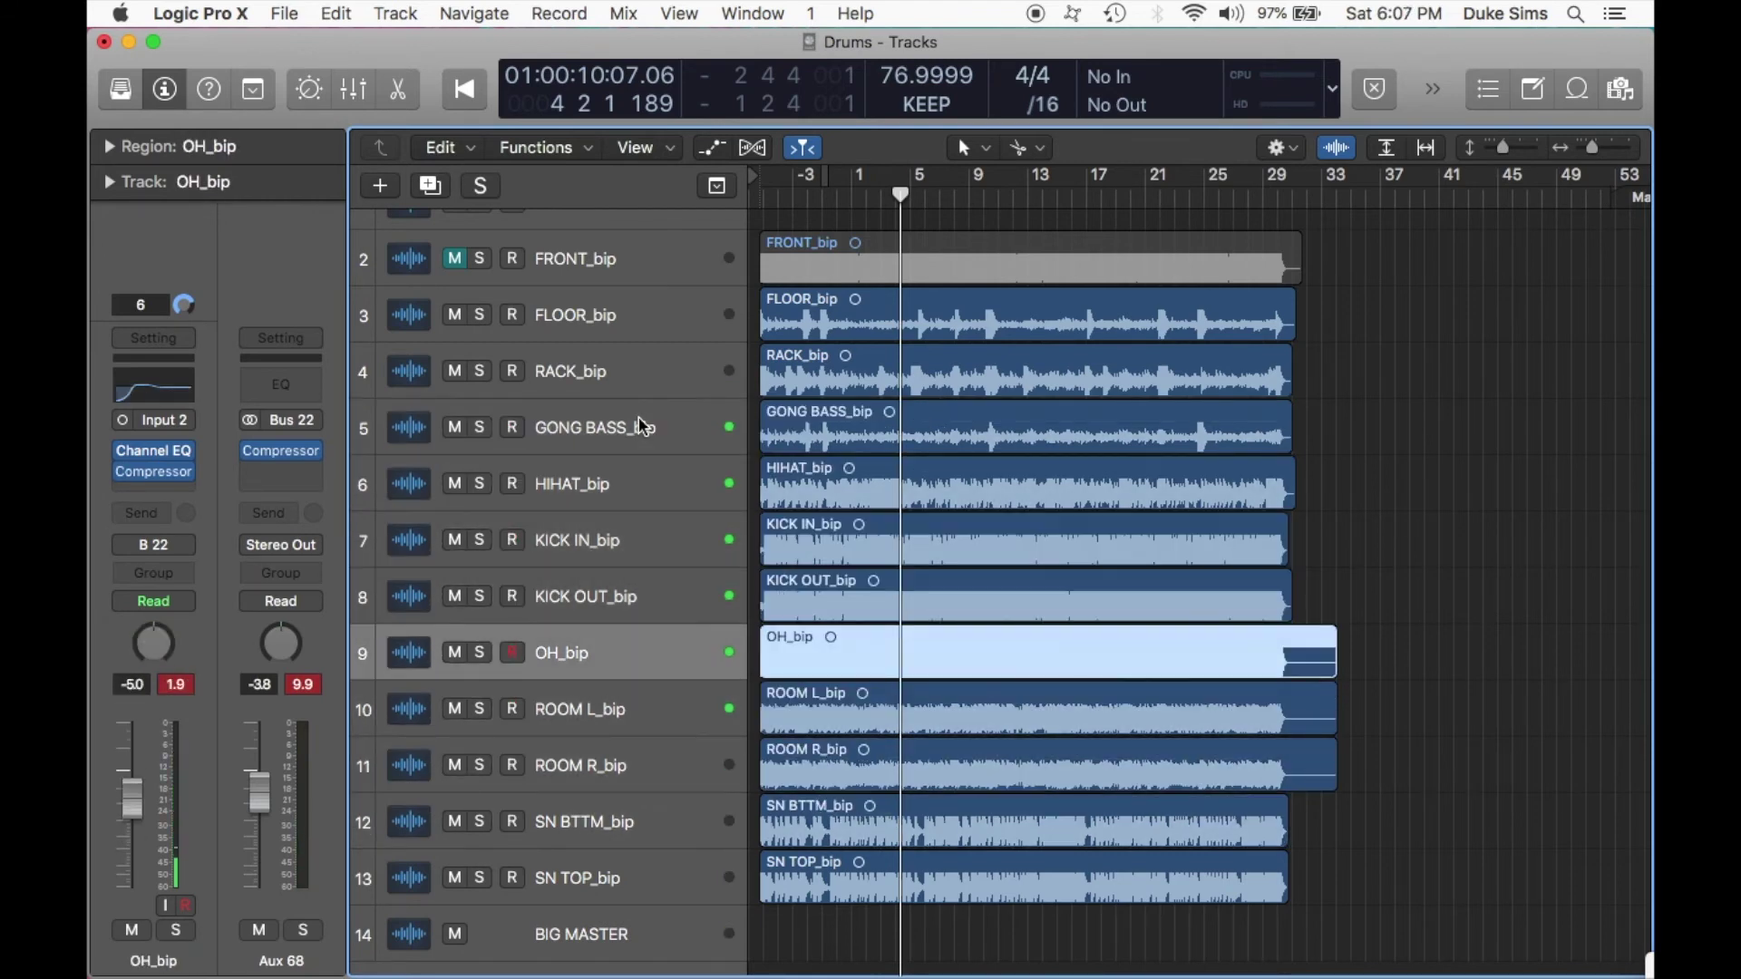
Insert the stereo Waves L316 on Aux 68, and raise the Aux 68 fader to 1.7 dB during playback.
{"action": "left_click", "coordinate": [315, 478]}
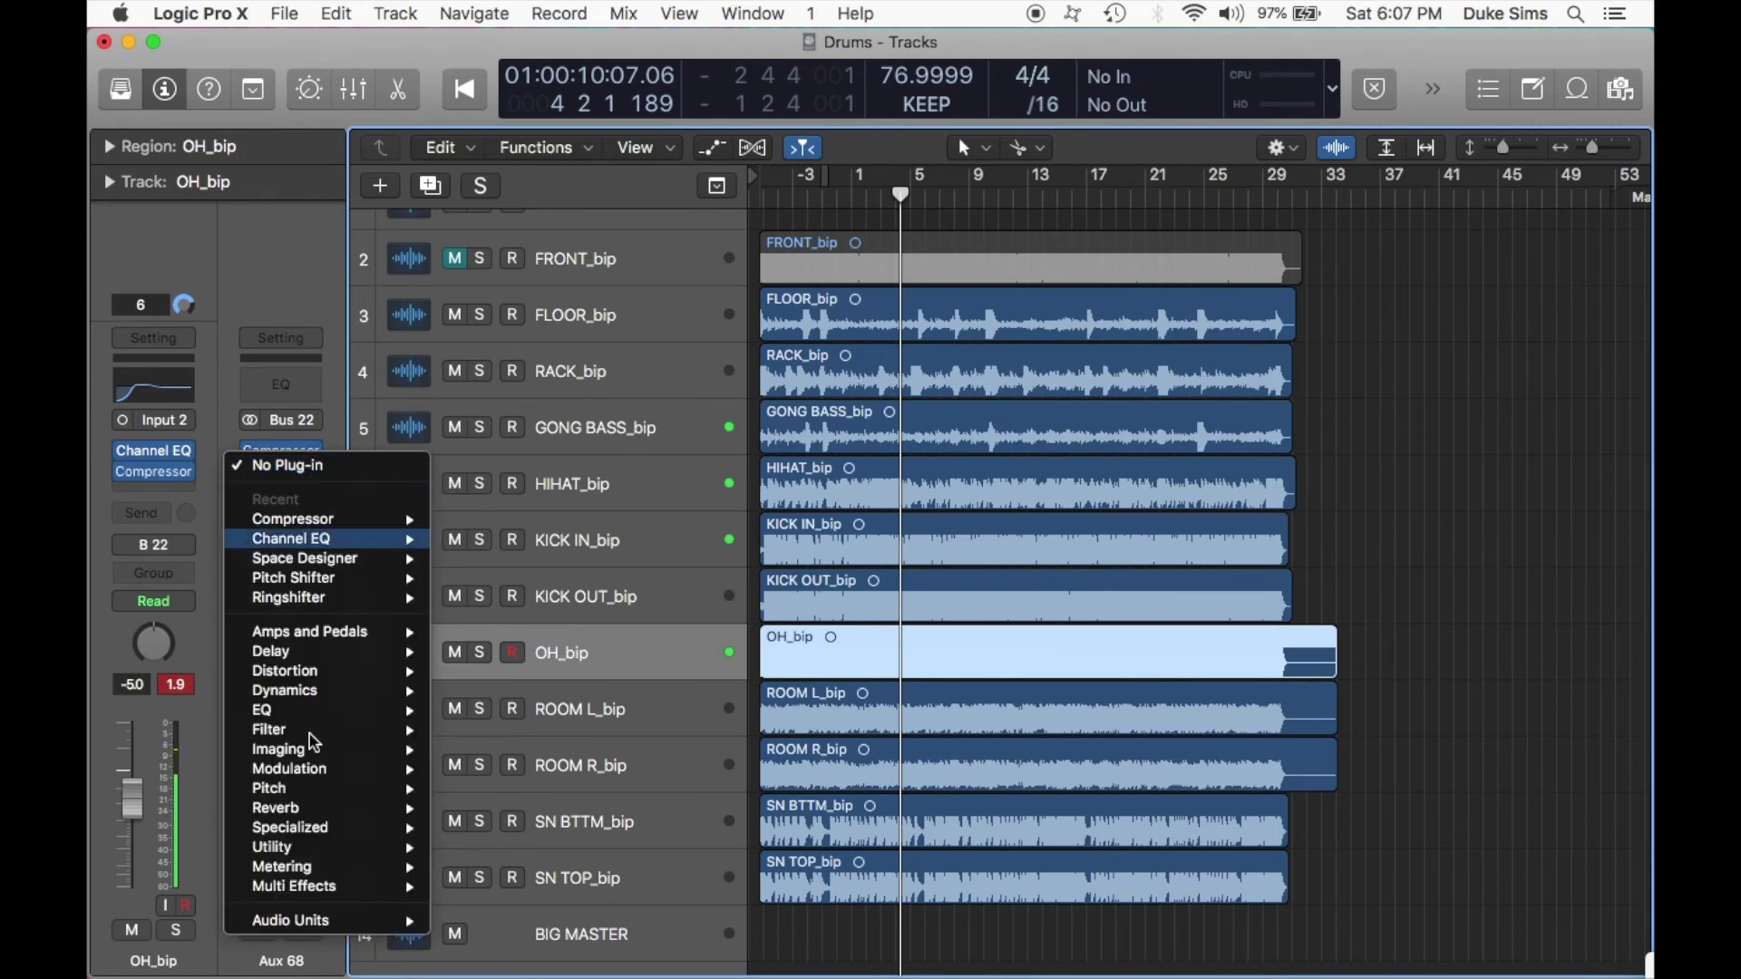
{"action": "mouse_move", "coordinate": [309, 934]}
{"action": "mouse_move", "coordinate": [508, 953]}
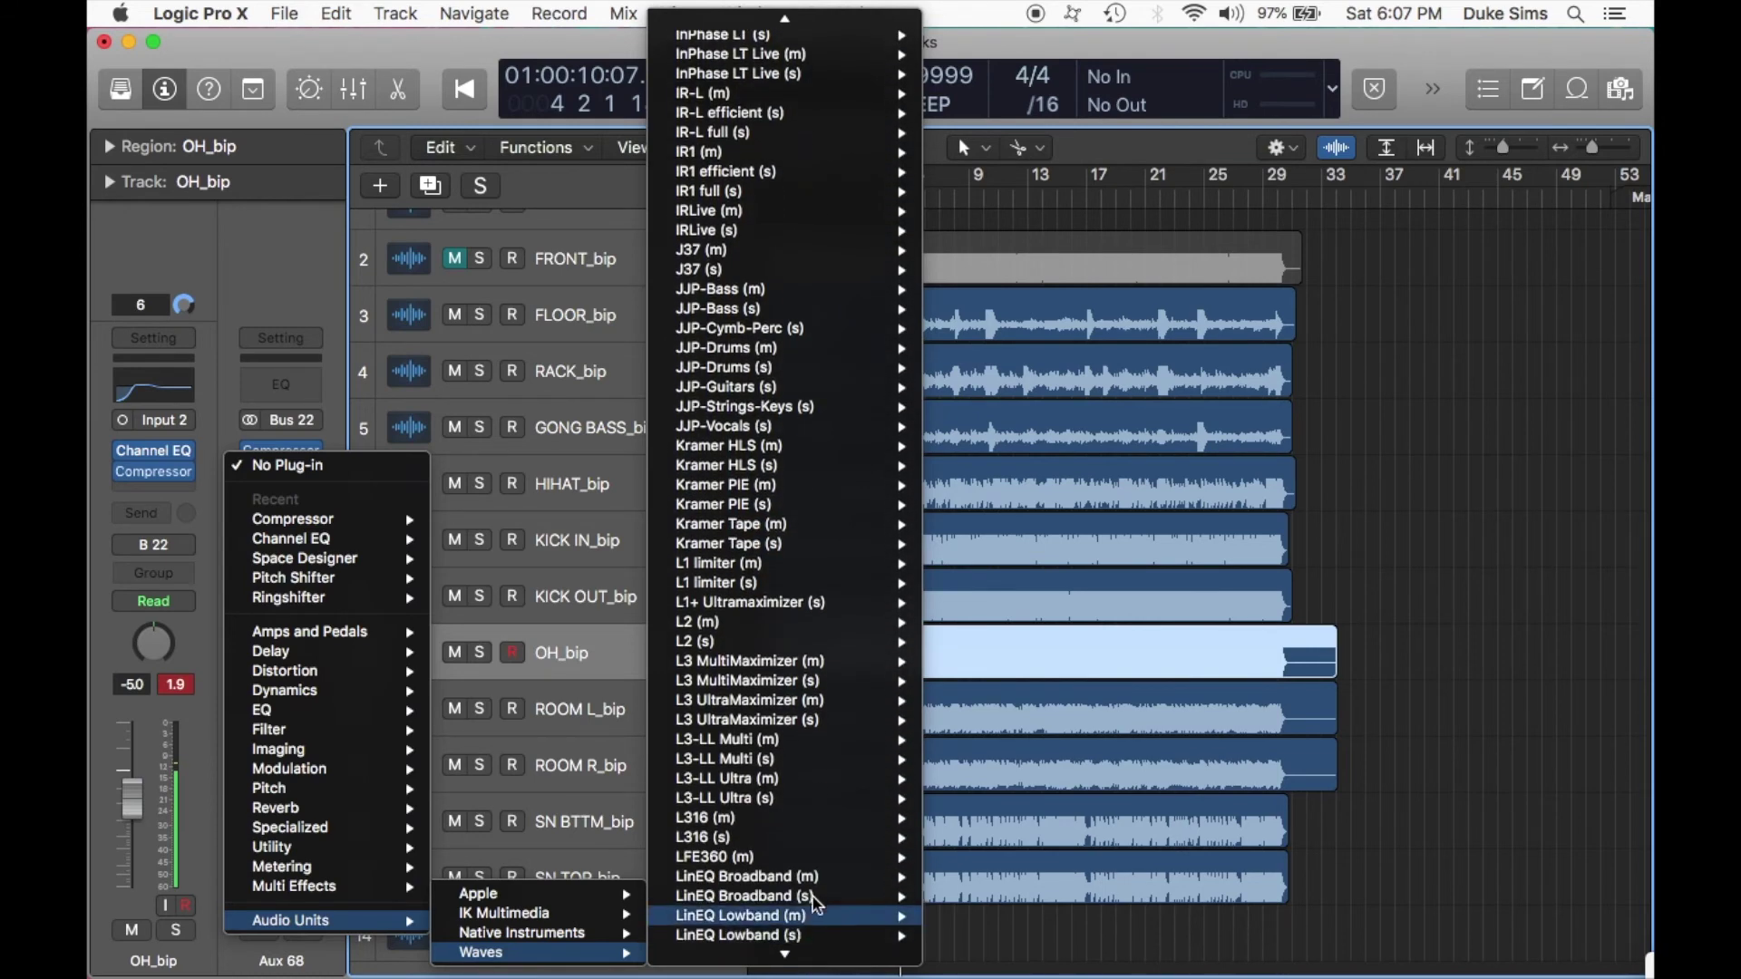
{"action": "mouse_move", "coordinate": [794, 844]}
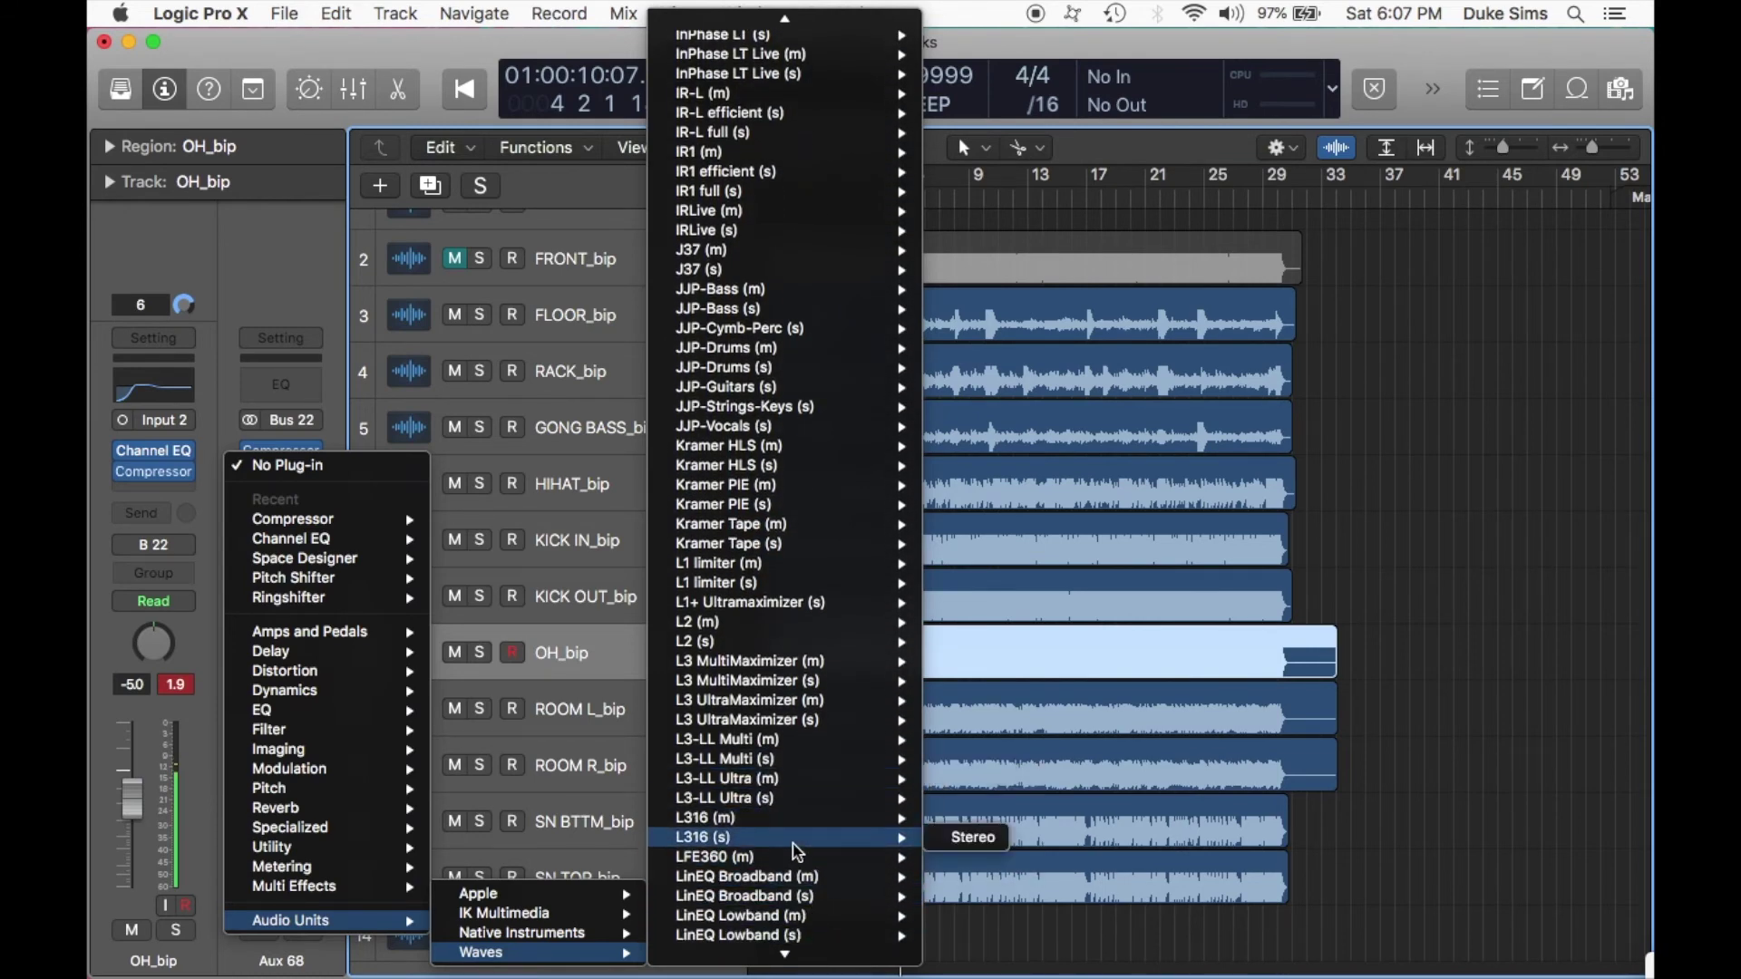
{"action": "left_click", "coordinate": [969, 841]}
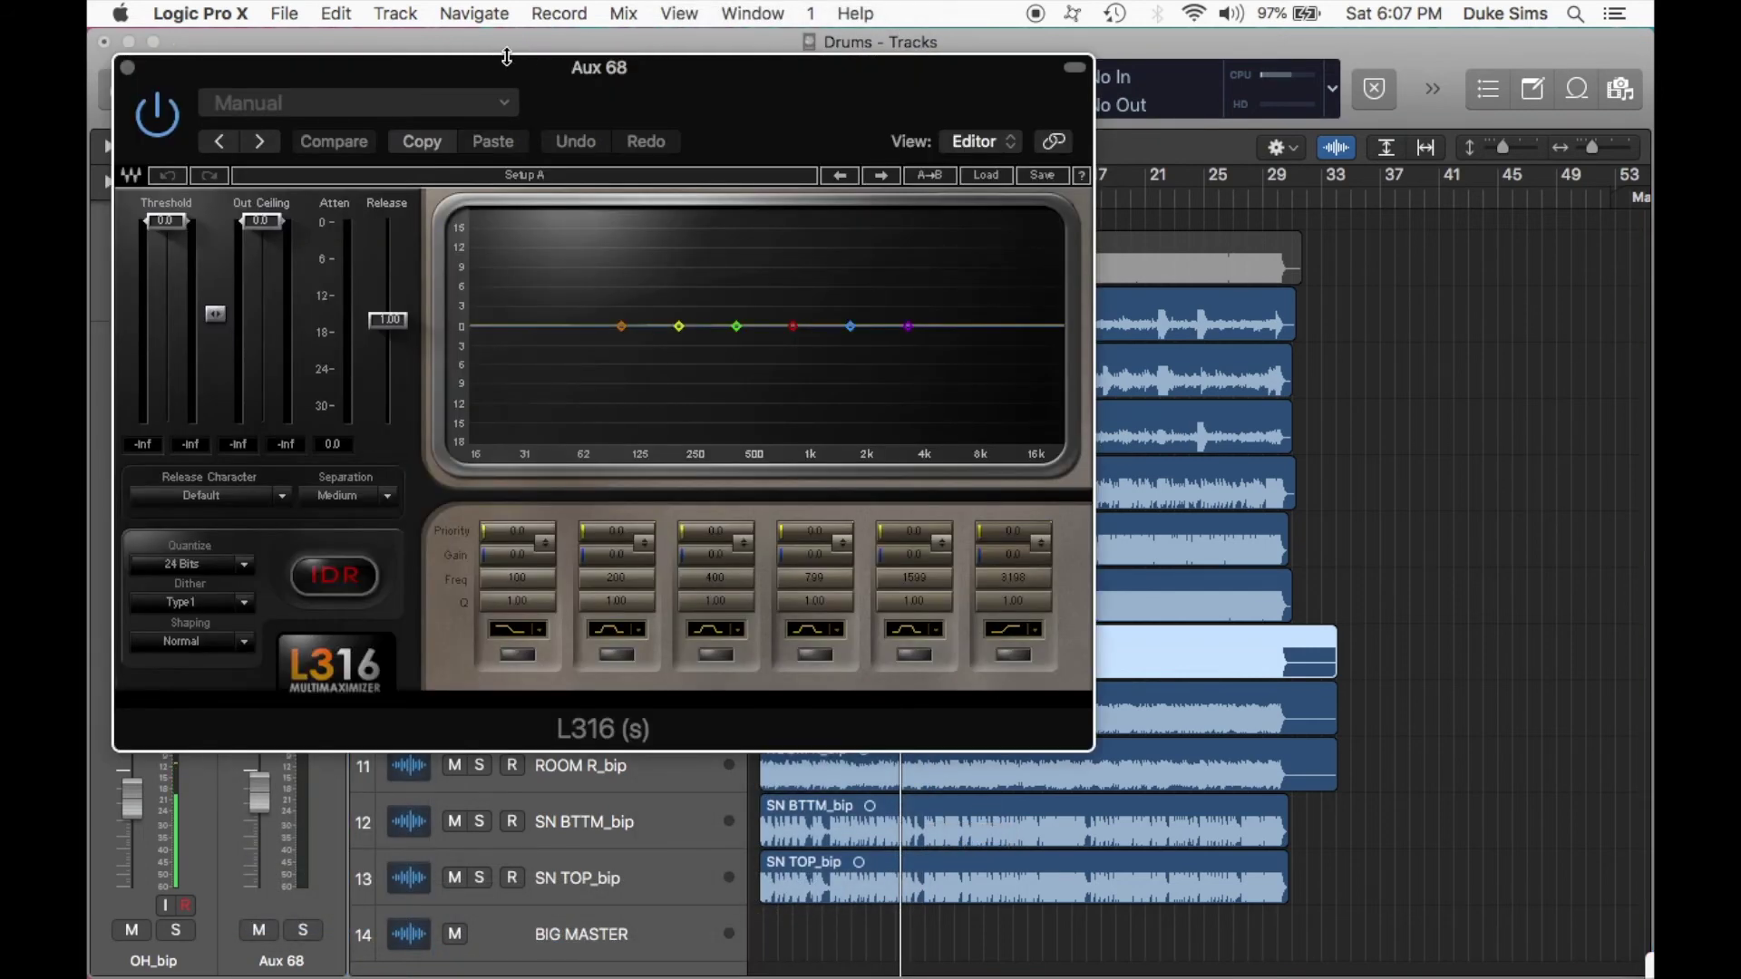
{"action": "left_click_drag", "start_coordinate": [507, 57], "coordinate": [1344, 150]}
{"action": "double_click", "coordinate": [866, 199]}
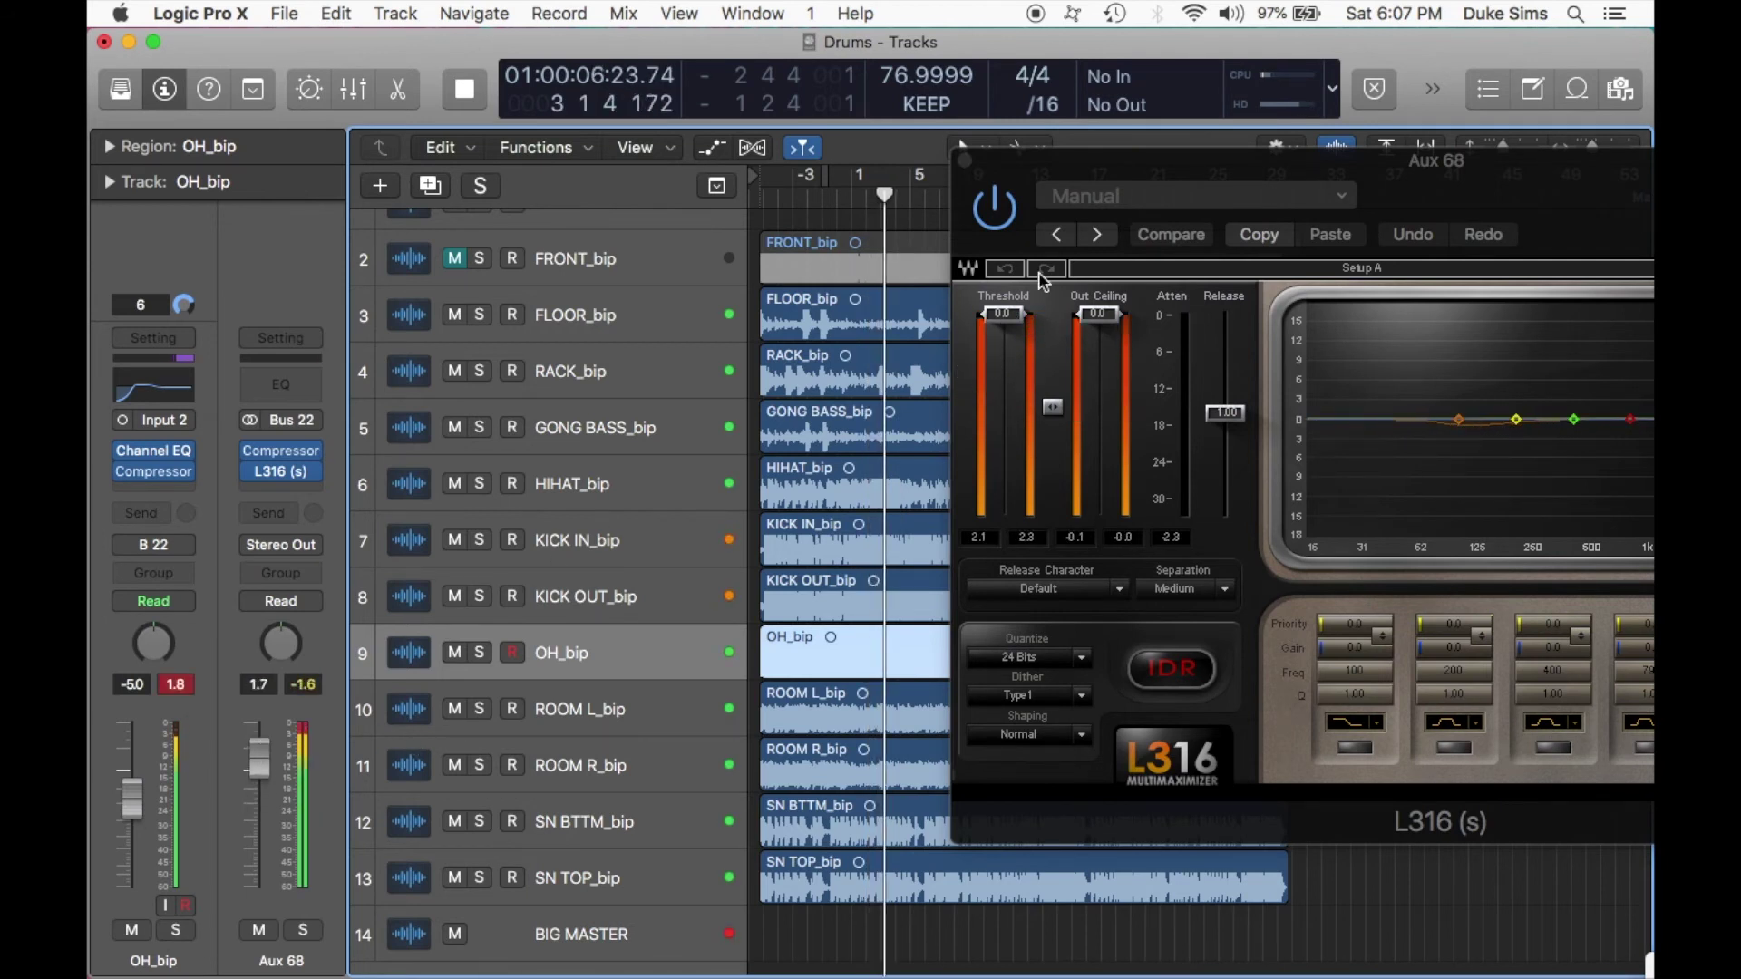
Try an L316 threshold of -6.4 on Aux 68 during playback.
{"action": "left_click_drag", "start_coordinate": [1002, 313], "coordinate": [1010, 359]}
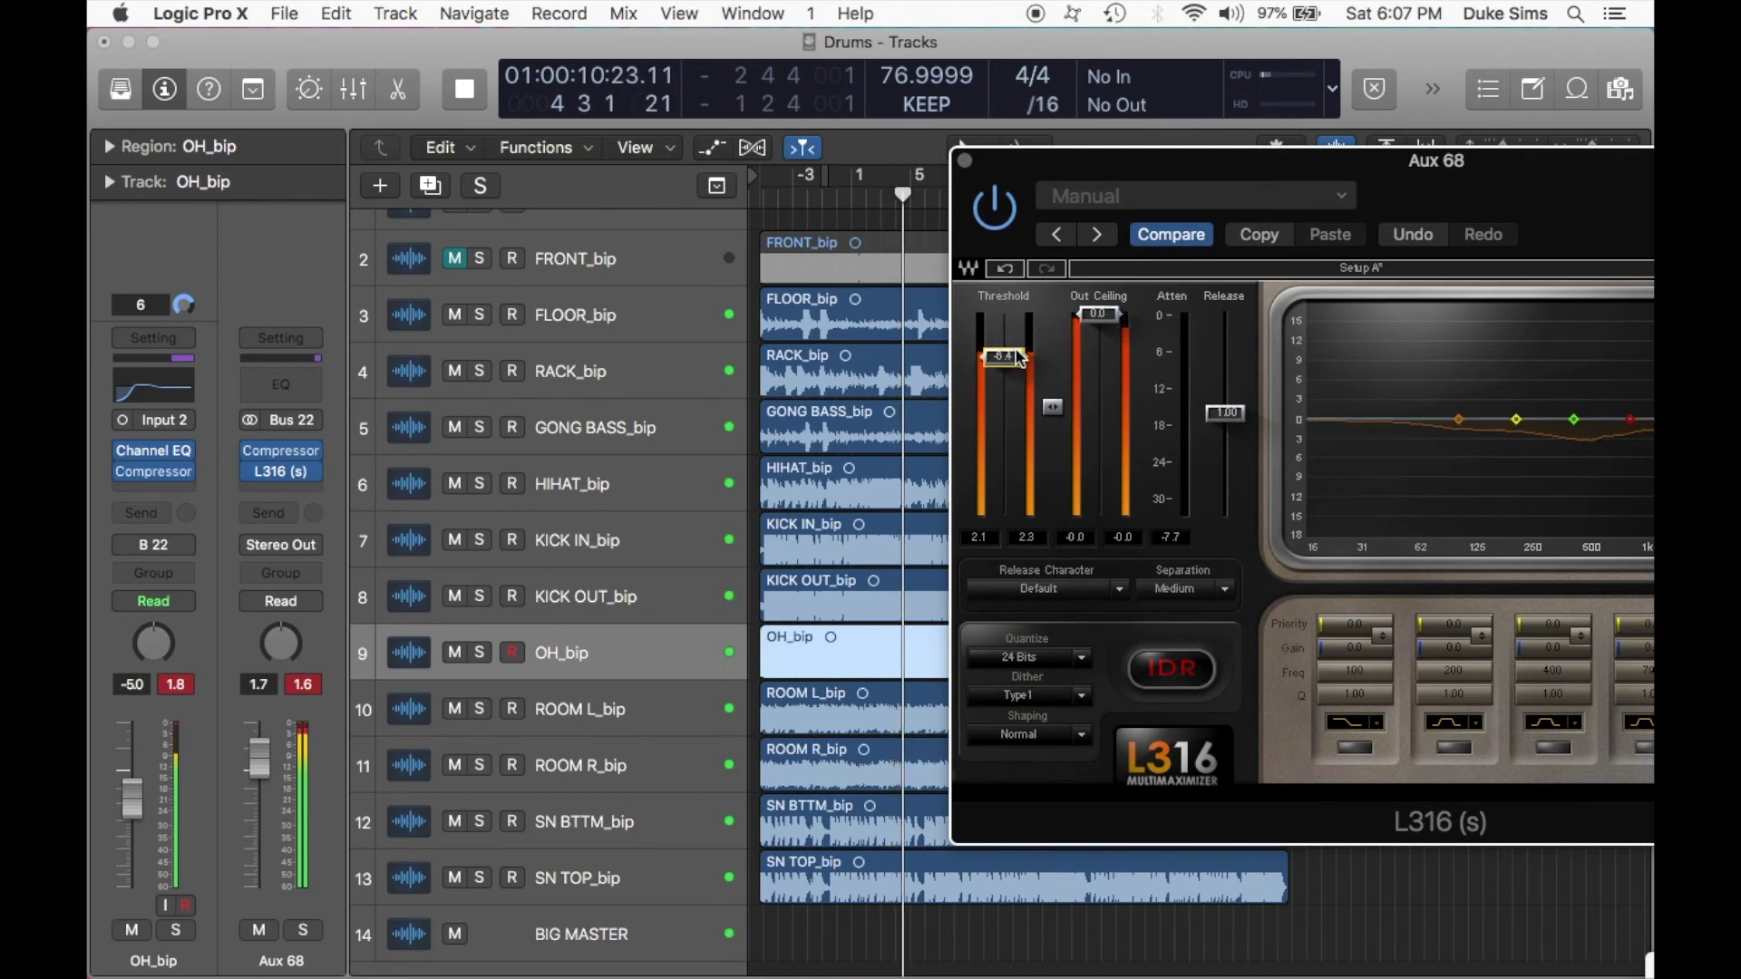
{"action": "key", "text": "space"}
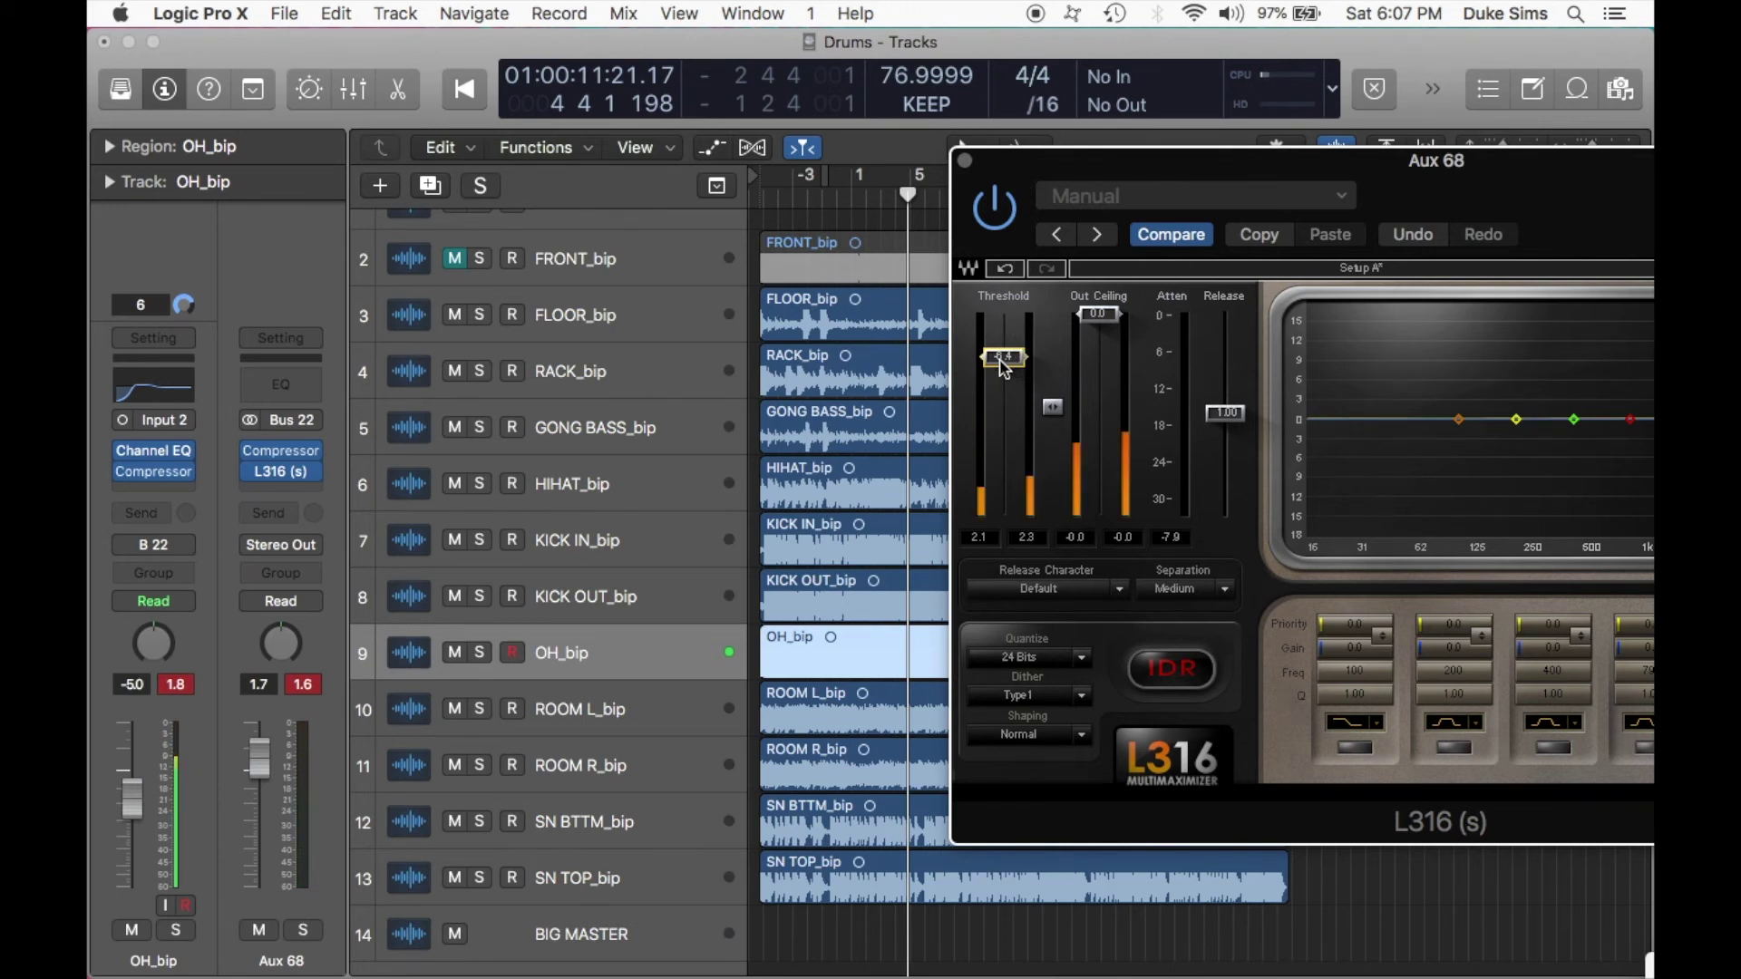
{"action": "key", "text": "space"}
Check the Aux 68 Compressor during playback, and set the L316 threshold to -4.9.
{"action": "mouse_move", "coordinate": [286, 474]}
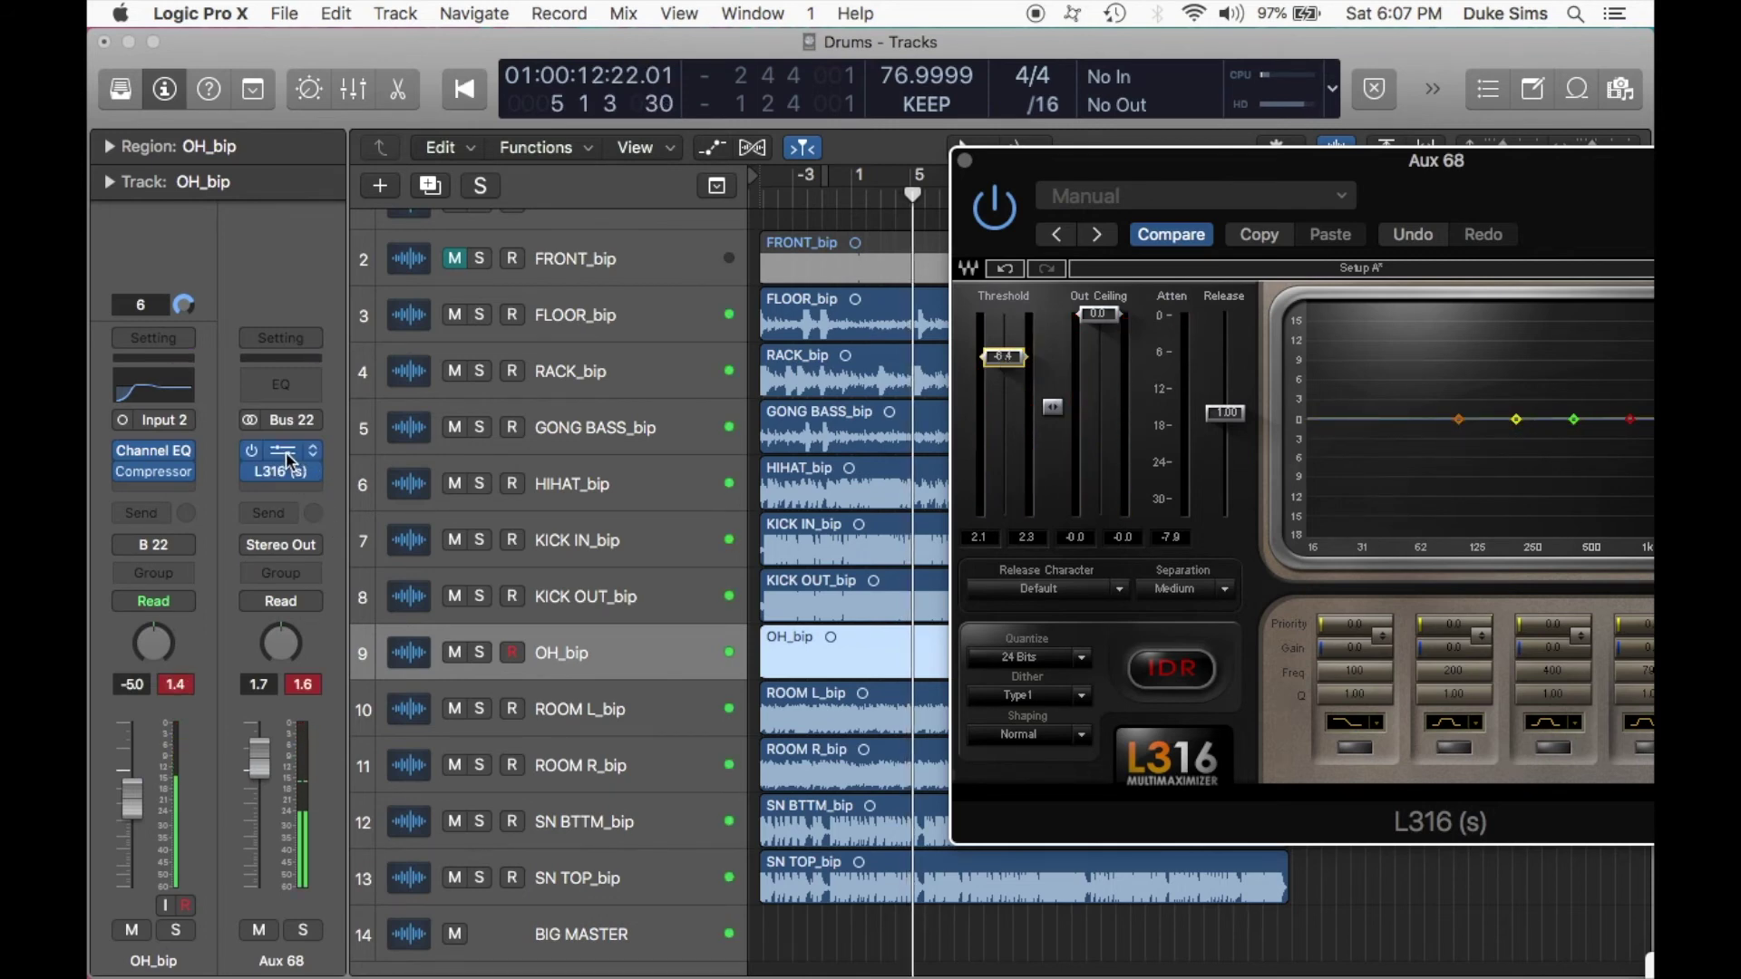
{"action": "left_click", "coordinate": [285, 452]}
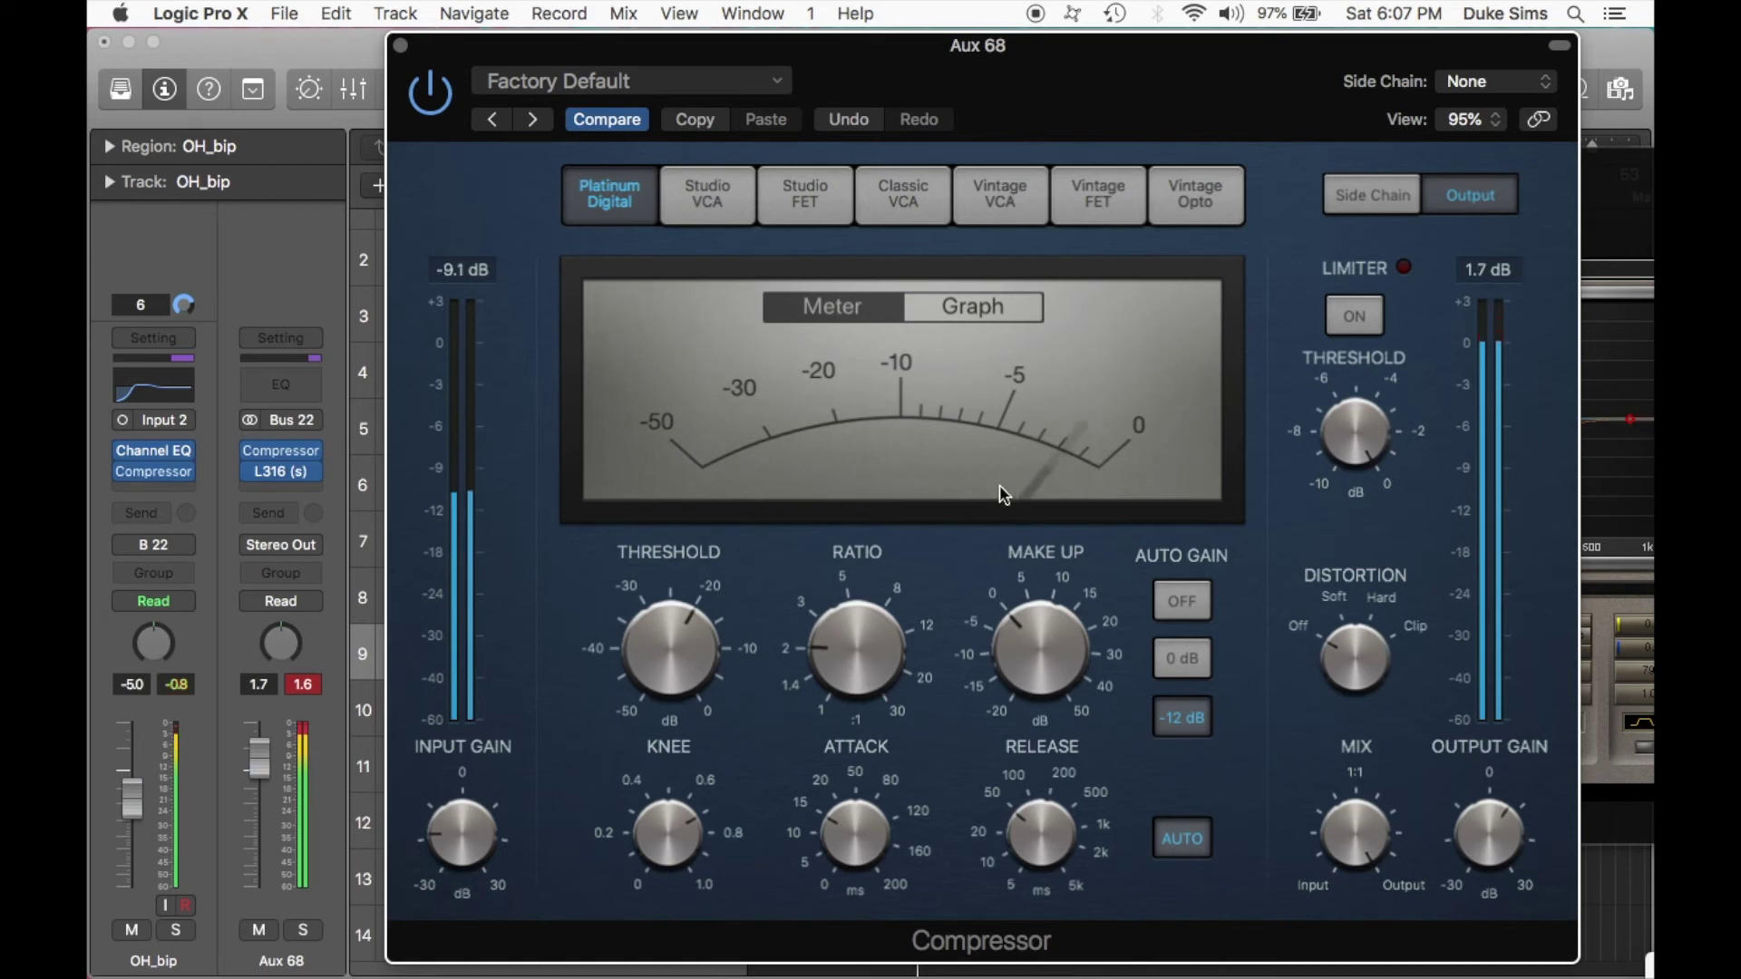
{"action": "left_click", "coordinate": [400, 46]}
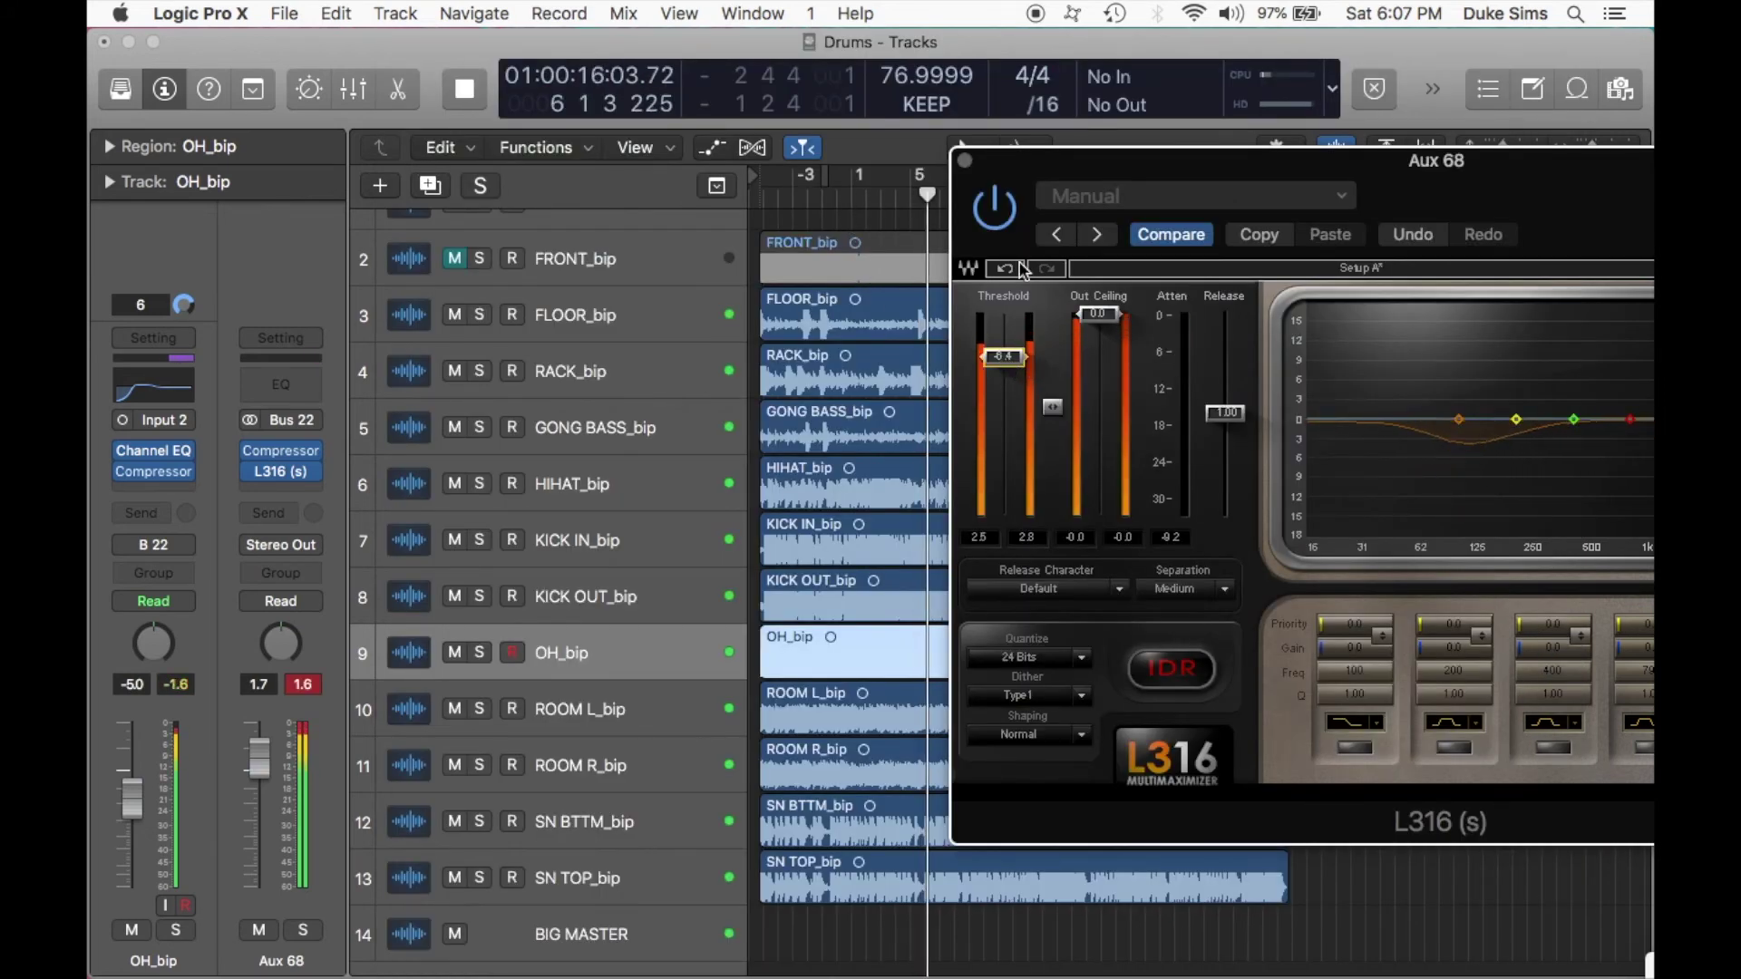
{"action": "mouse_move", "coordinate": [1003, 357]}
{"action": "left_mouse_down"}
{"action": "mouse_move", "coordinate": [1002, 408]}
{"action": "mouse_move", "coordinate": [1002, 350]}
{"action": "left_mouse_up"}
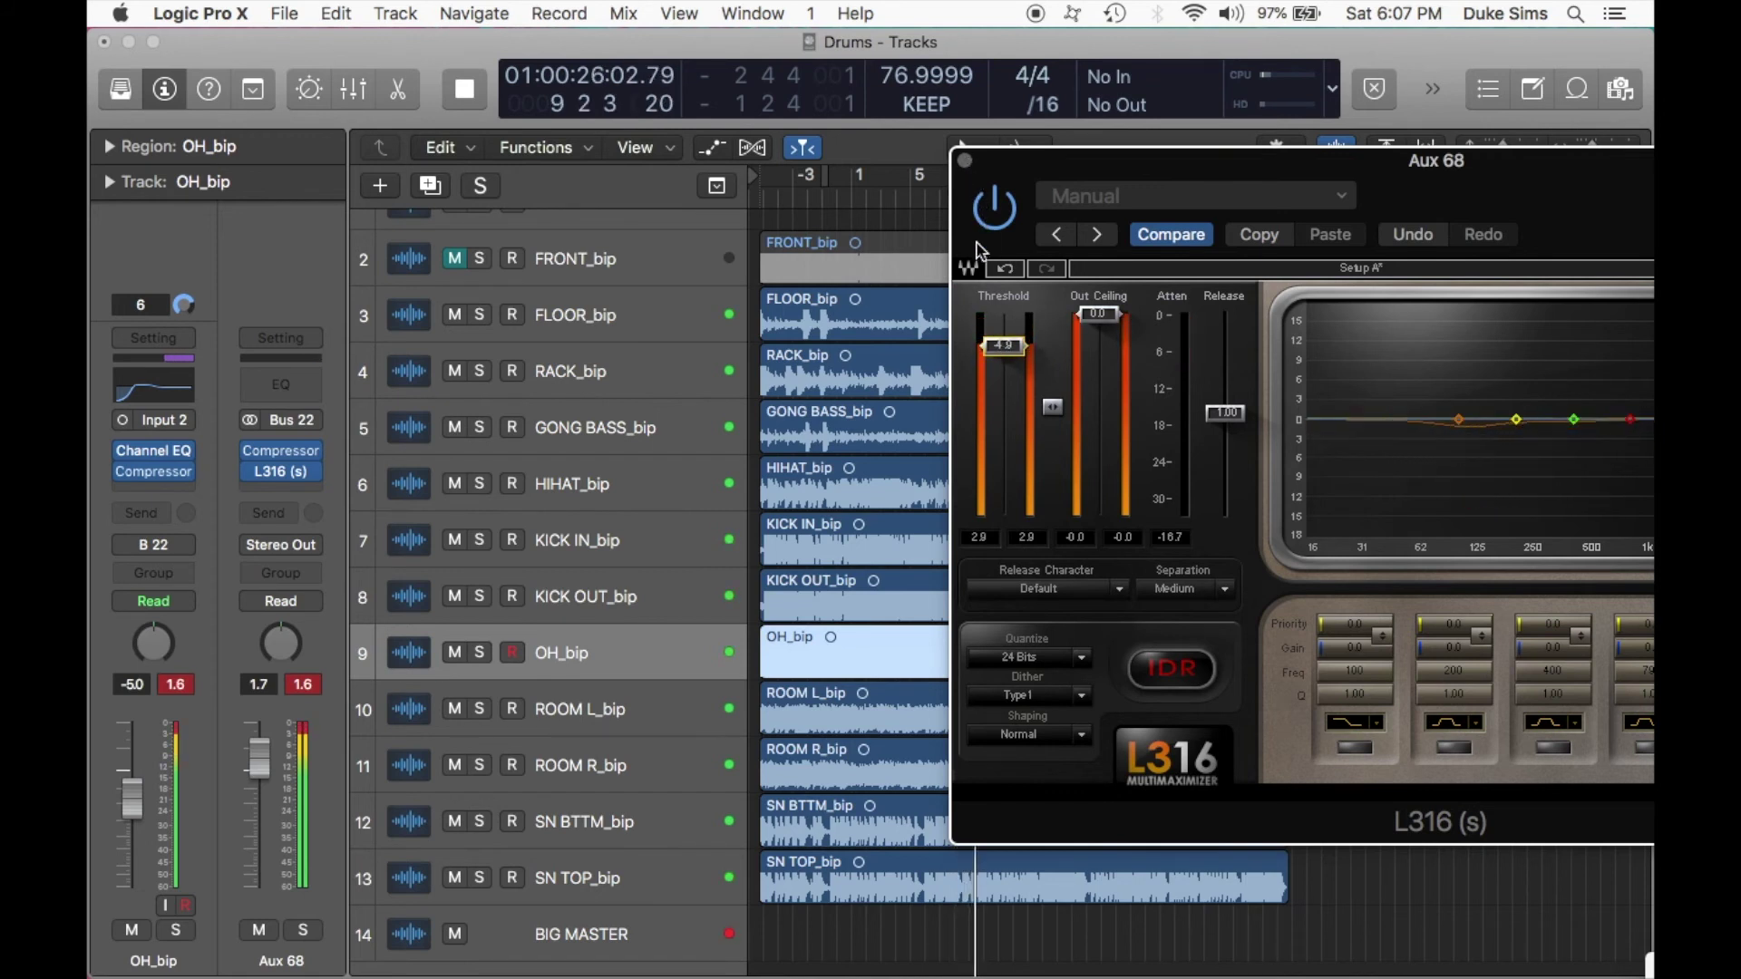
{"action": "left_click", "coordinate": [965, 161]}
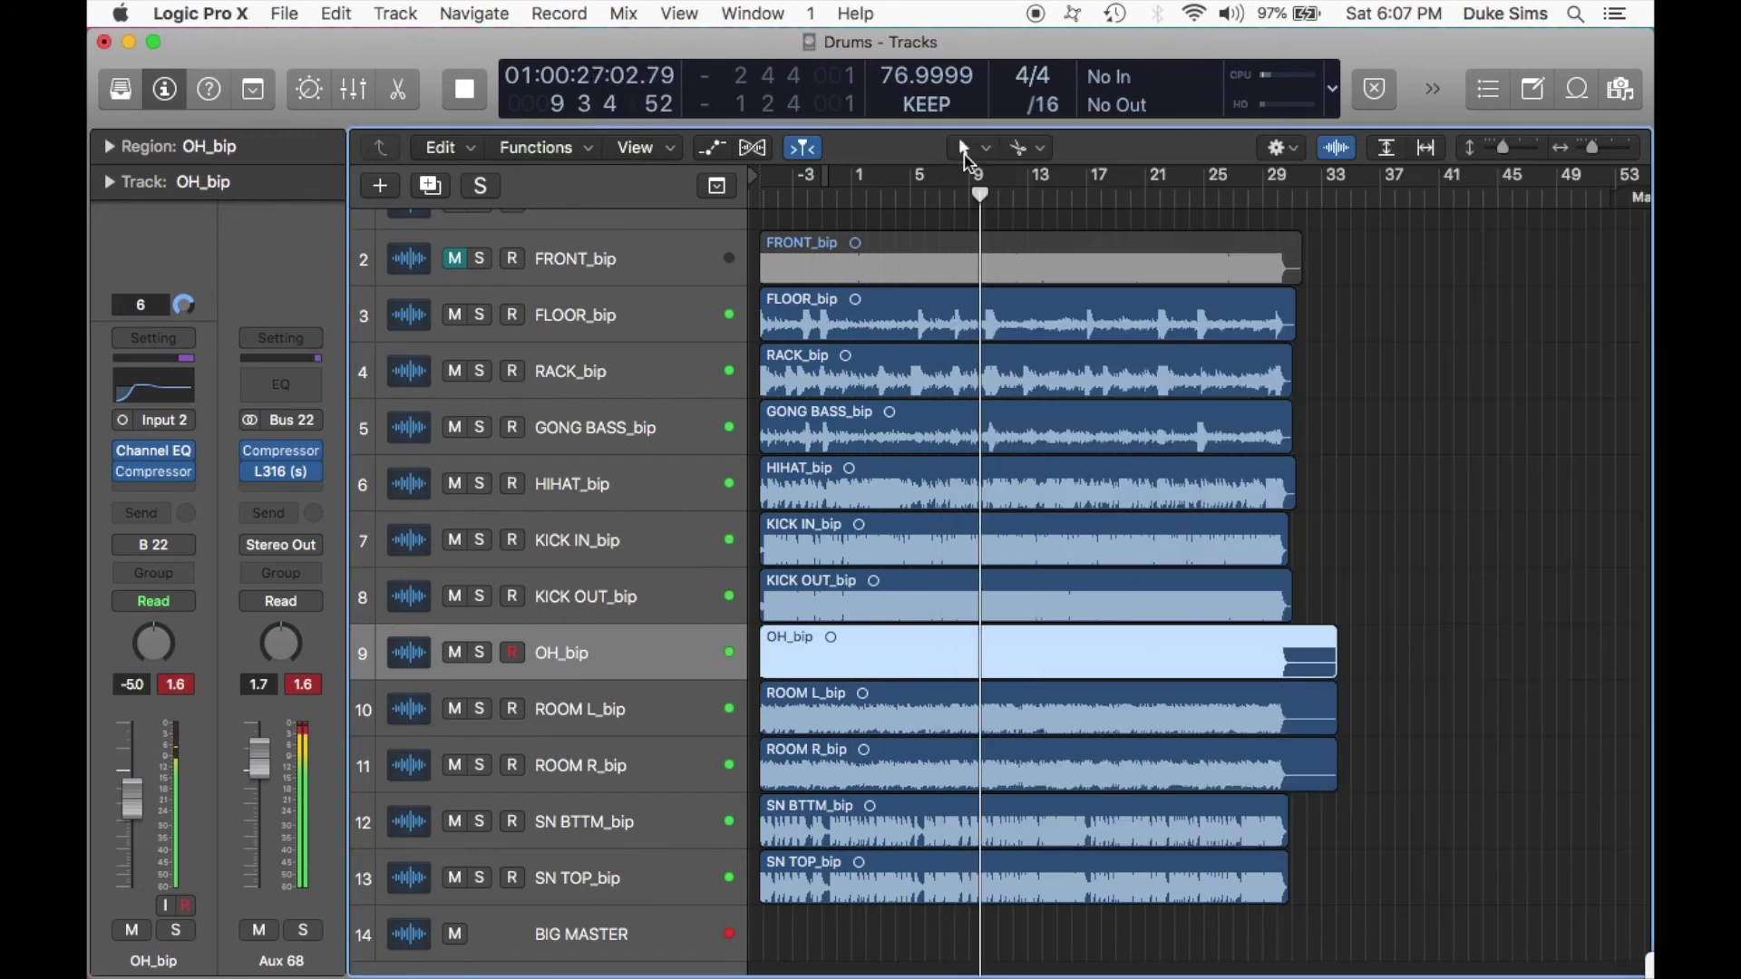
Listen to ROOM L_bip and ROOM R_bip soloed, add OH_bip to the solo, and clear all solos.
{"action": "left_click", "coordinate": [480, 709]}
{"action": "left_click", "coordinate": [480, 766]}
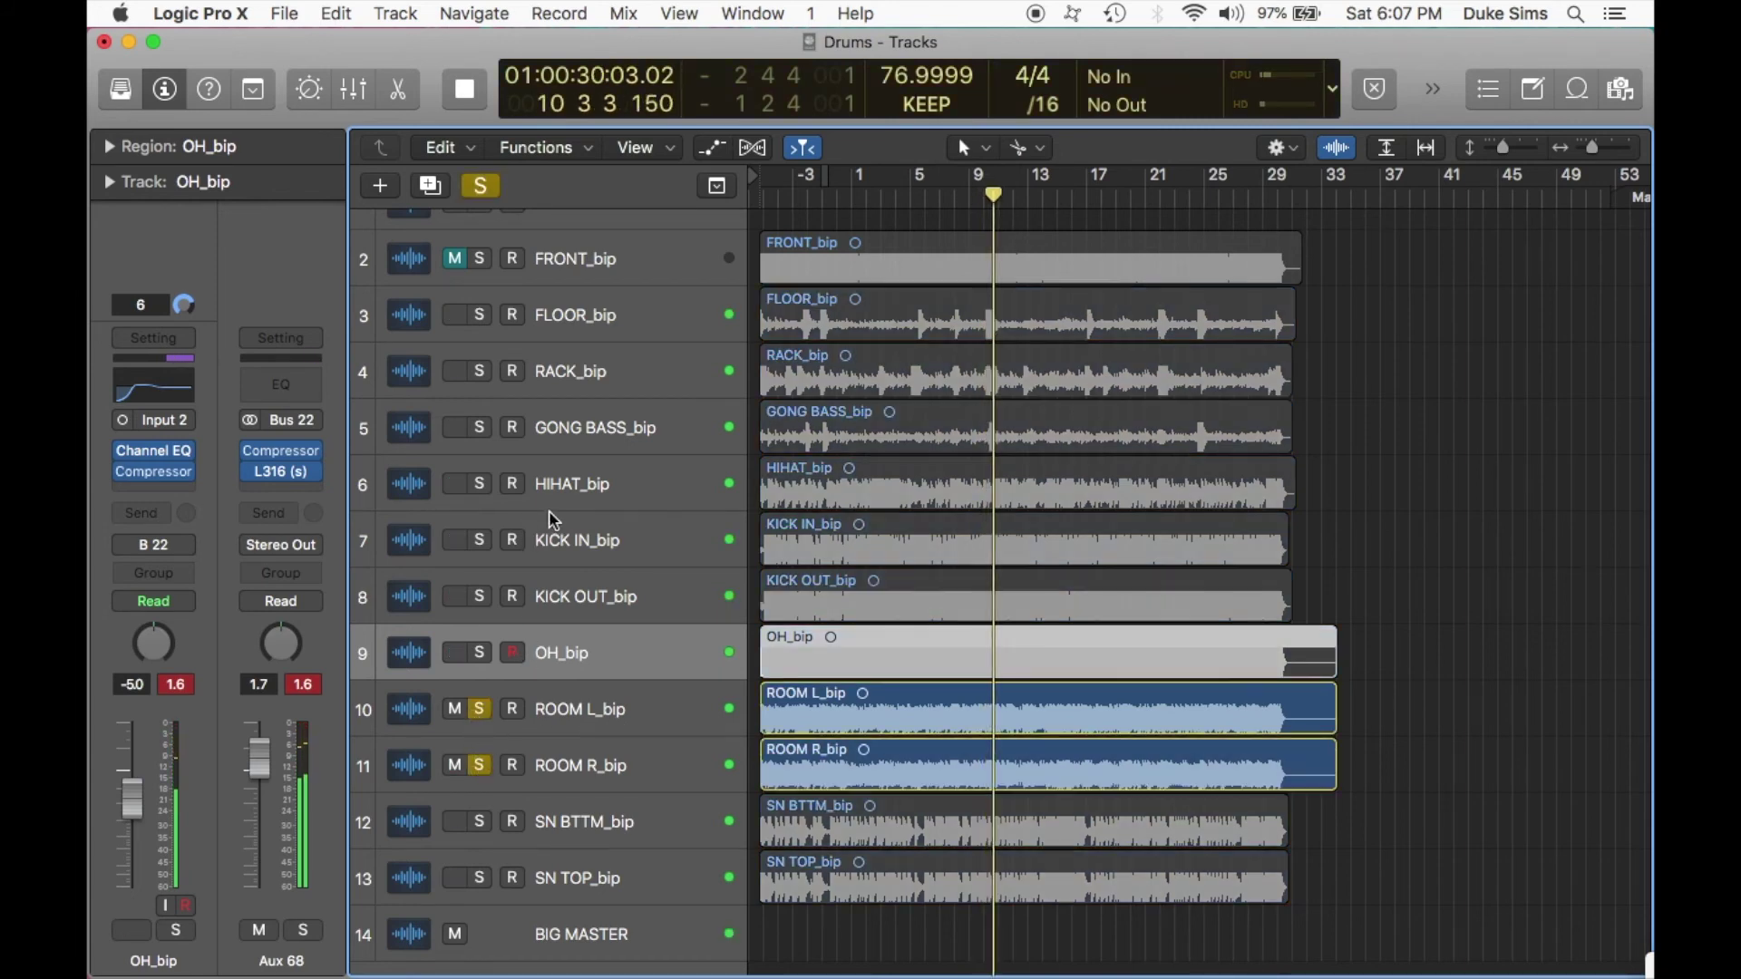
{"action": "scroll", "coordinate": [571, 580], "scroll_direction": "up", "scroll_amount": 2}
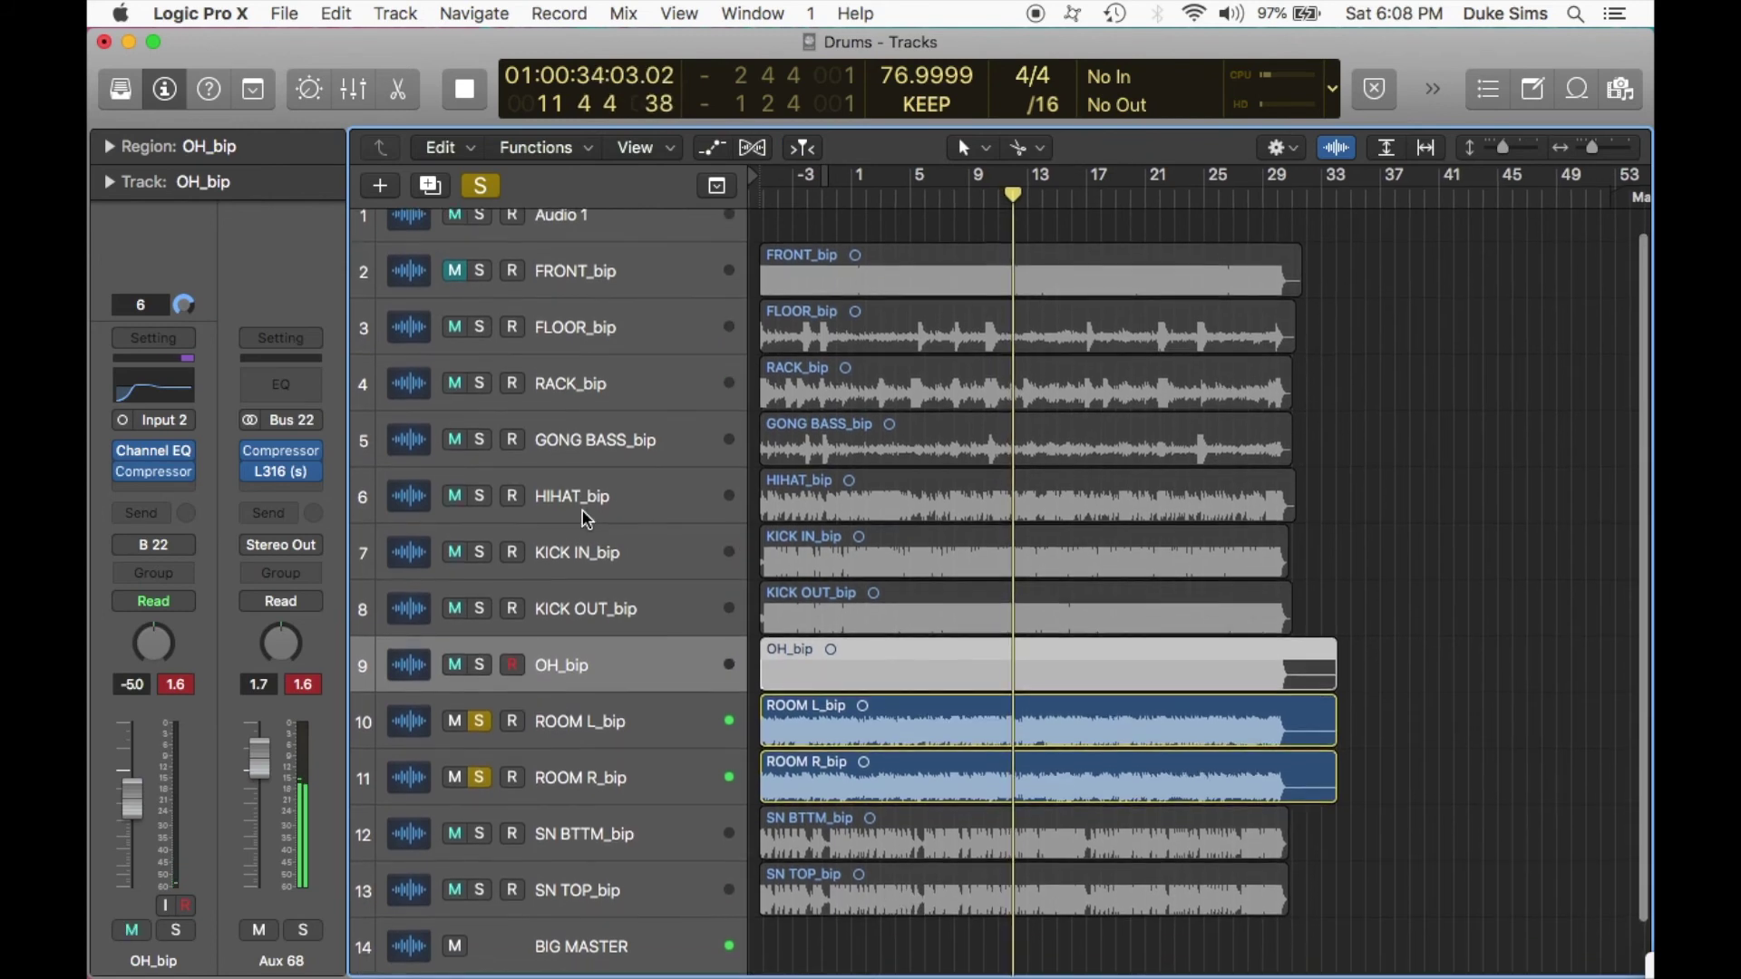
{"action": "scroll", "coordinate": [580, 512], "scroll_direction": "up", "scroll_amount": 2}
{"action": "left_click", "coordinate": [479, 689]}
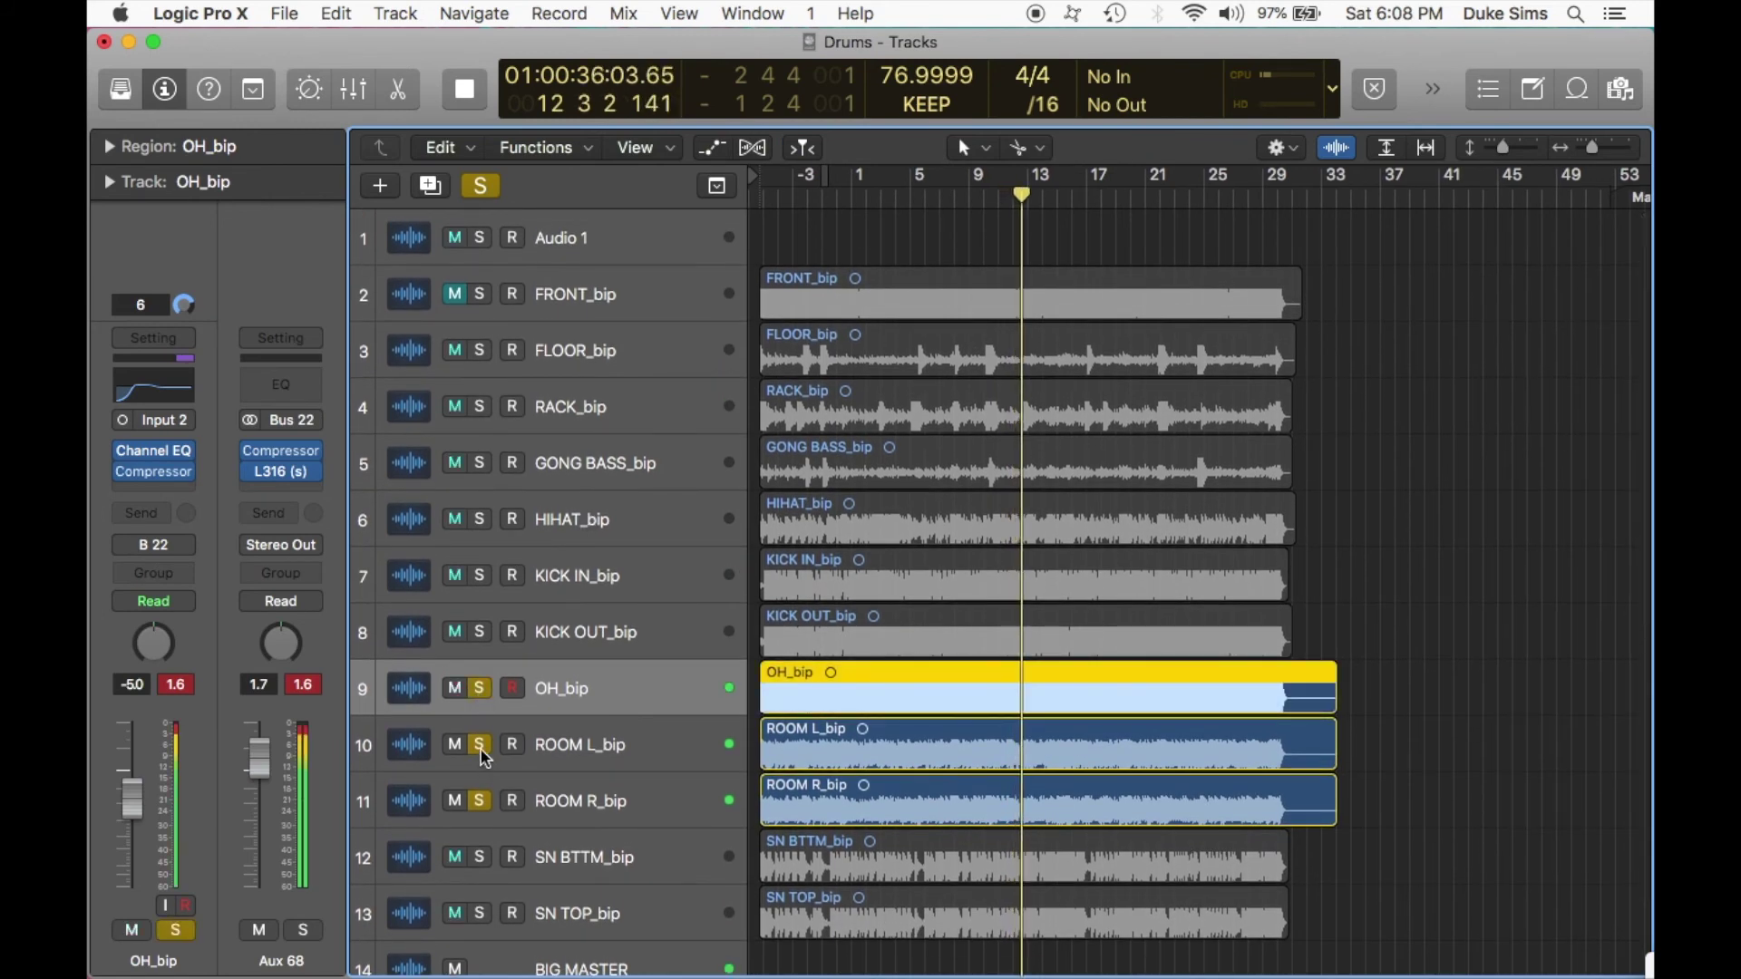
{"action": "left_click", "coordinate": [479, 689]}
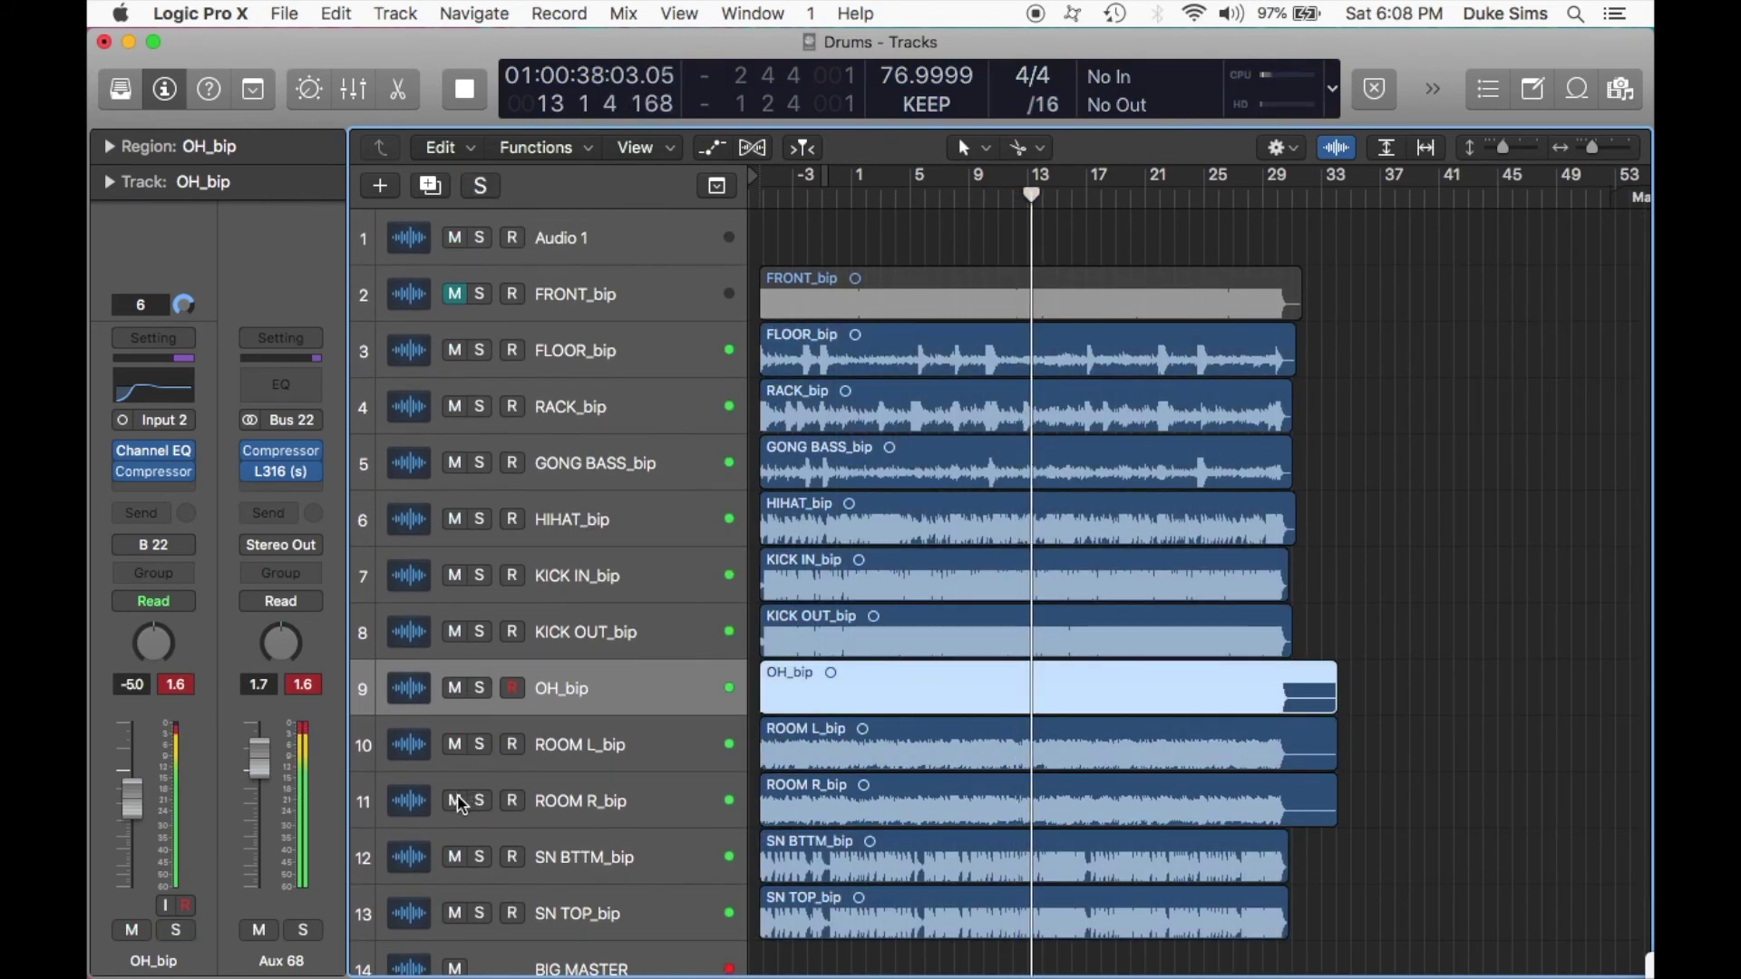
Listen to the mix with OH_bip, ROOM L_bip and ROOM R_bip muted, briefly muting HIHAT_bip as well.
{"action": "left_click", "coordinate": [454, 688]}
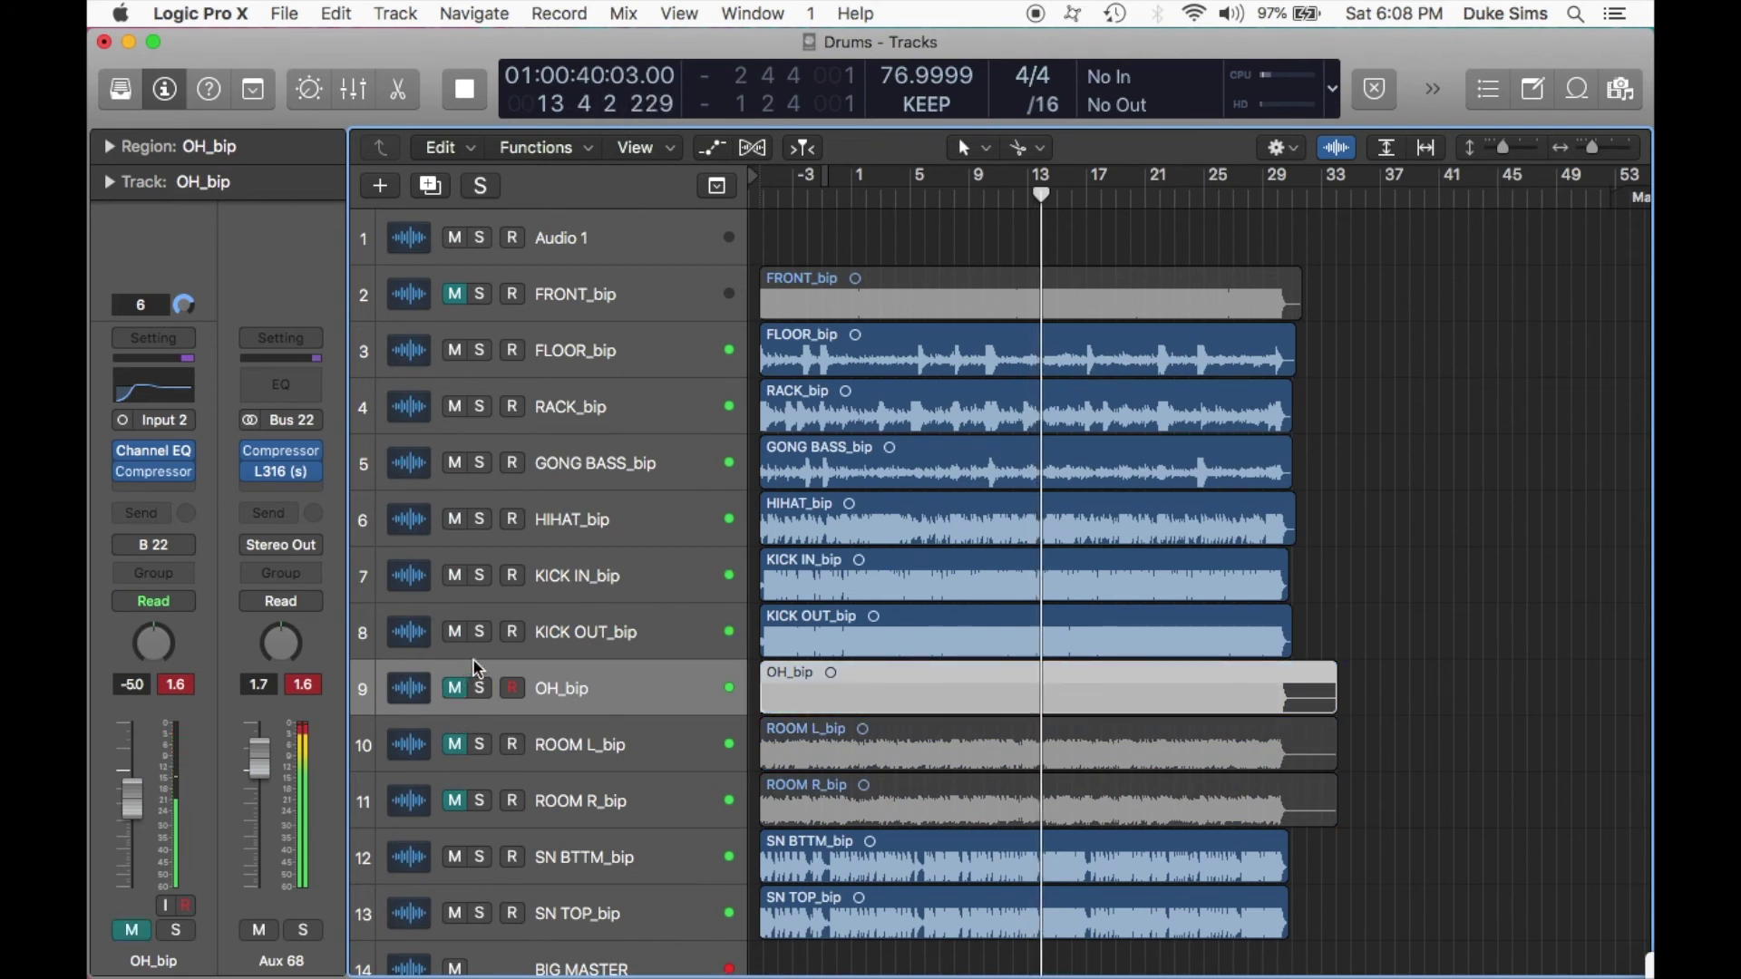
{"action": "left_click", "coordinate": [456, 520]}
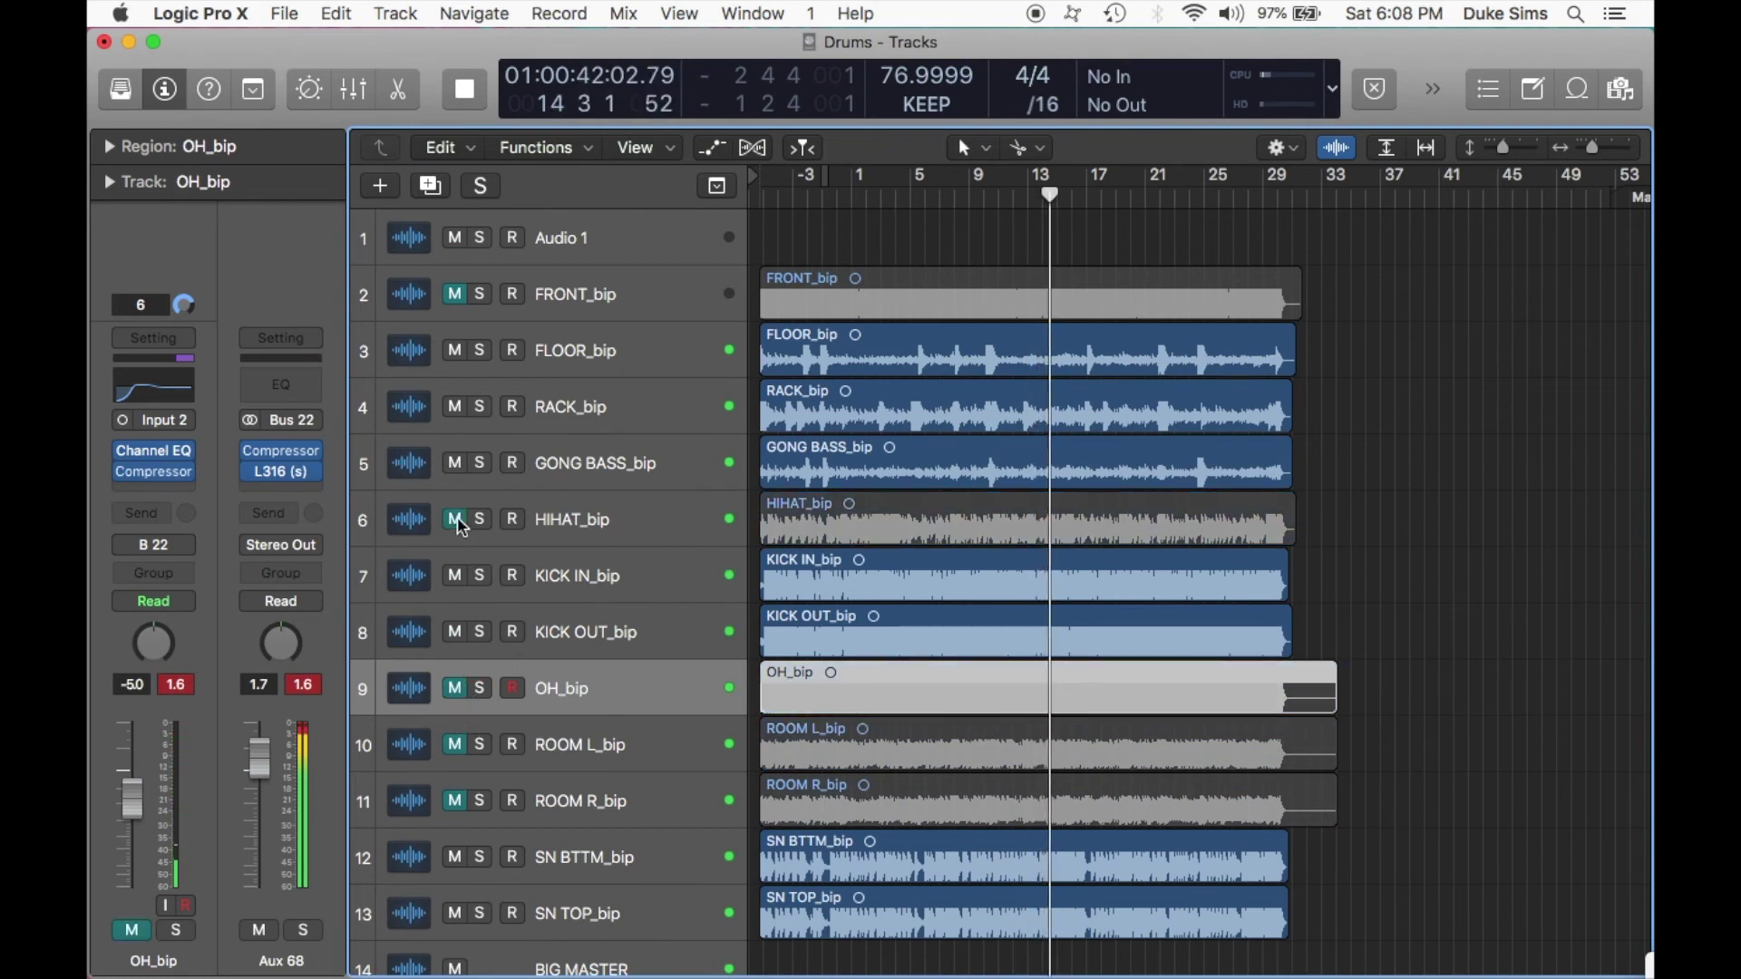
{"action": "left_click", "coordinate": [455, 519]}
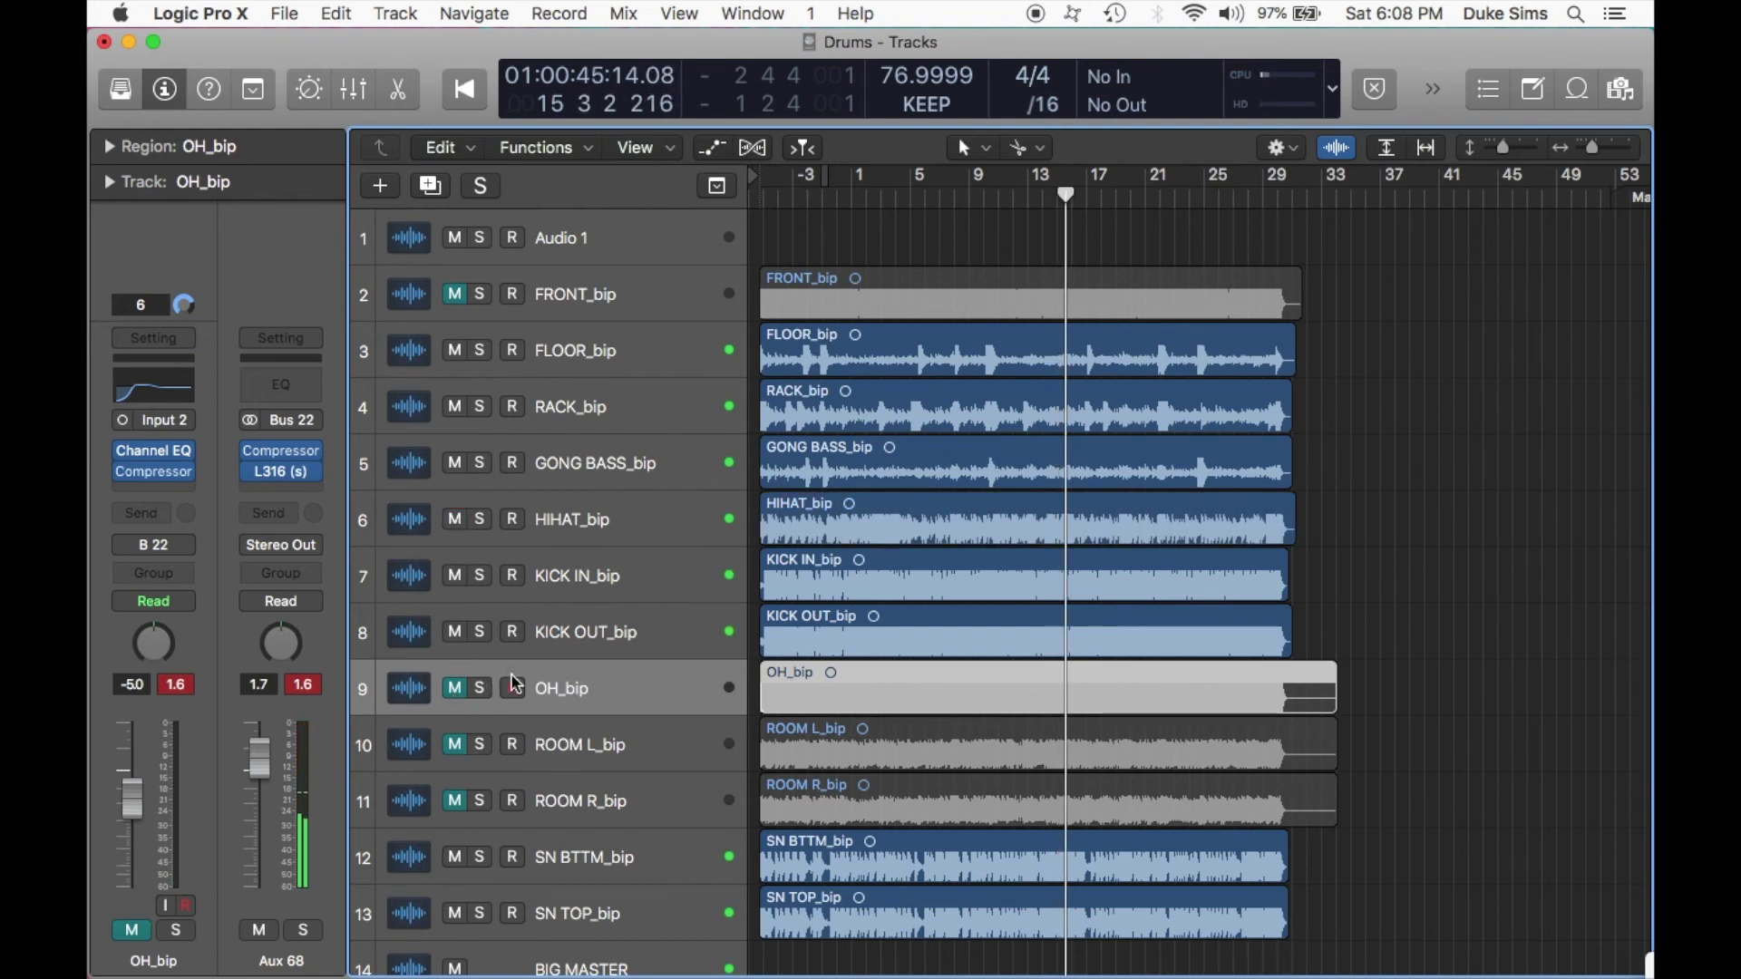
Move HIHAT_bip directly above OH_bip, and play HIHAT_bip, OH_bip, ROOM L_bip and ROOM R_bip soloed with the mixer open.
{"action": "left_click_drag", "start_coordinate": [580, 519], "coordinate": [477, 643]}
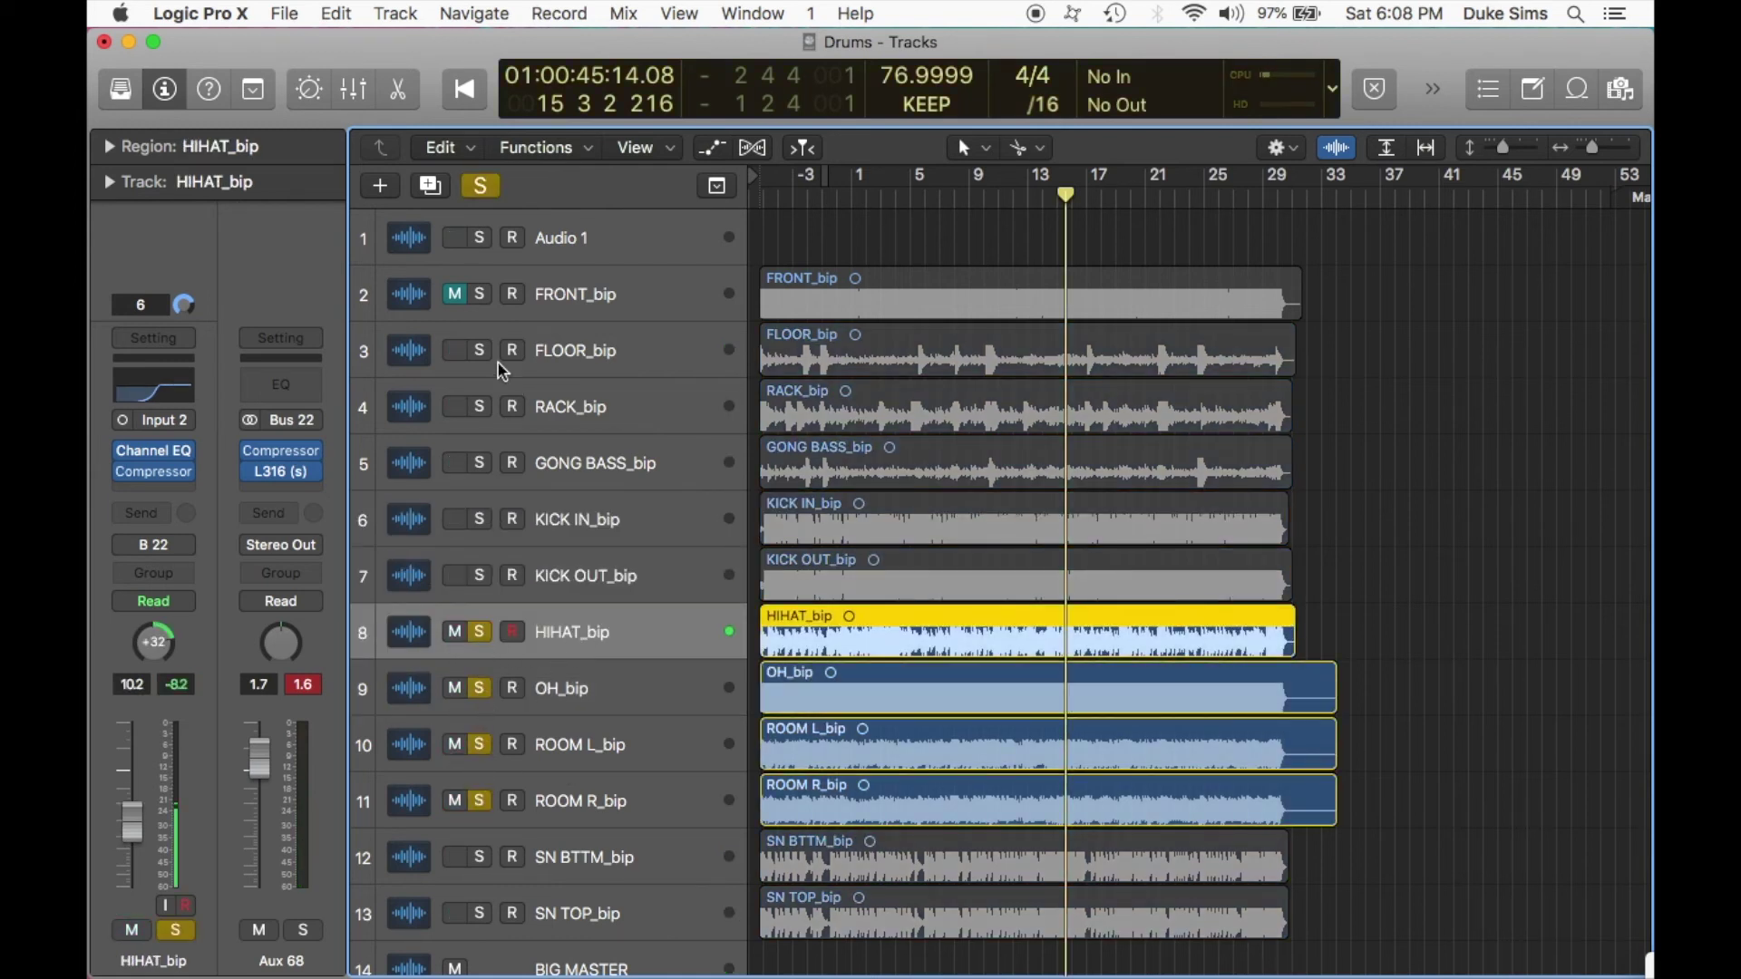
{"action": "left_click", "coordinate": [355, 91]}
{"action": "scroll", "coordinate": [627, 463], "scroll_direction": "down", "scroll_amount": 5}
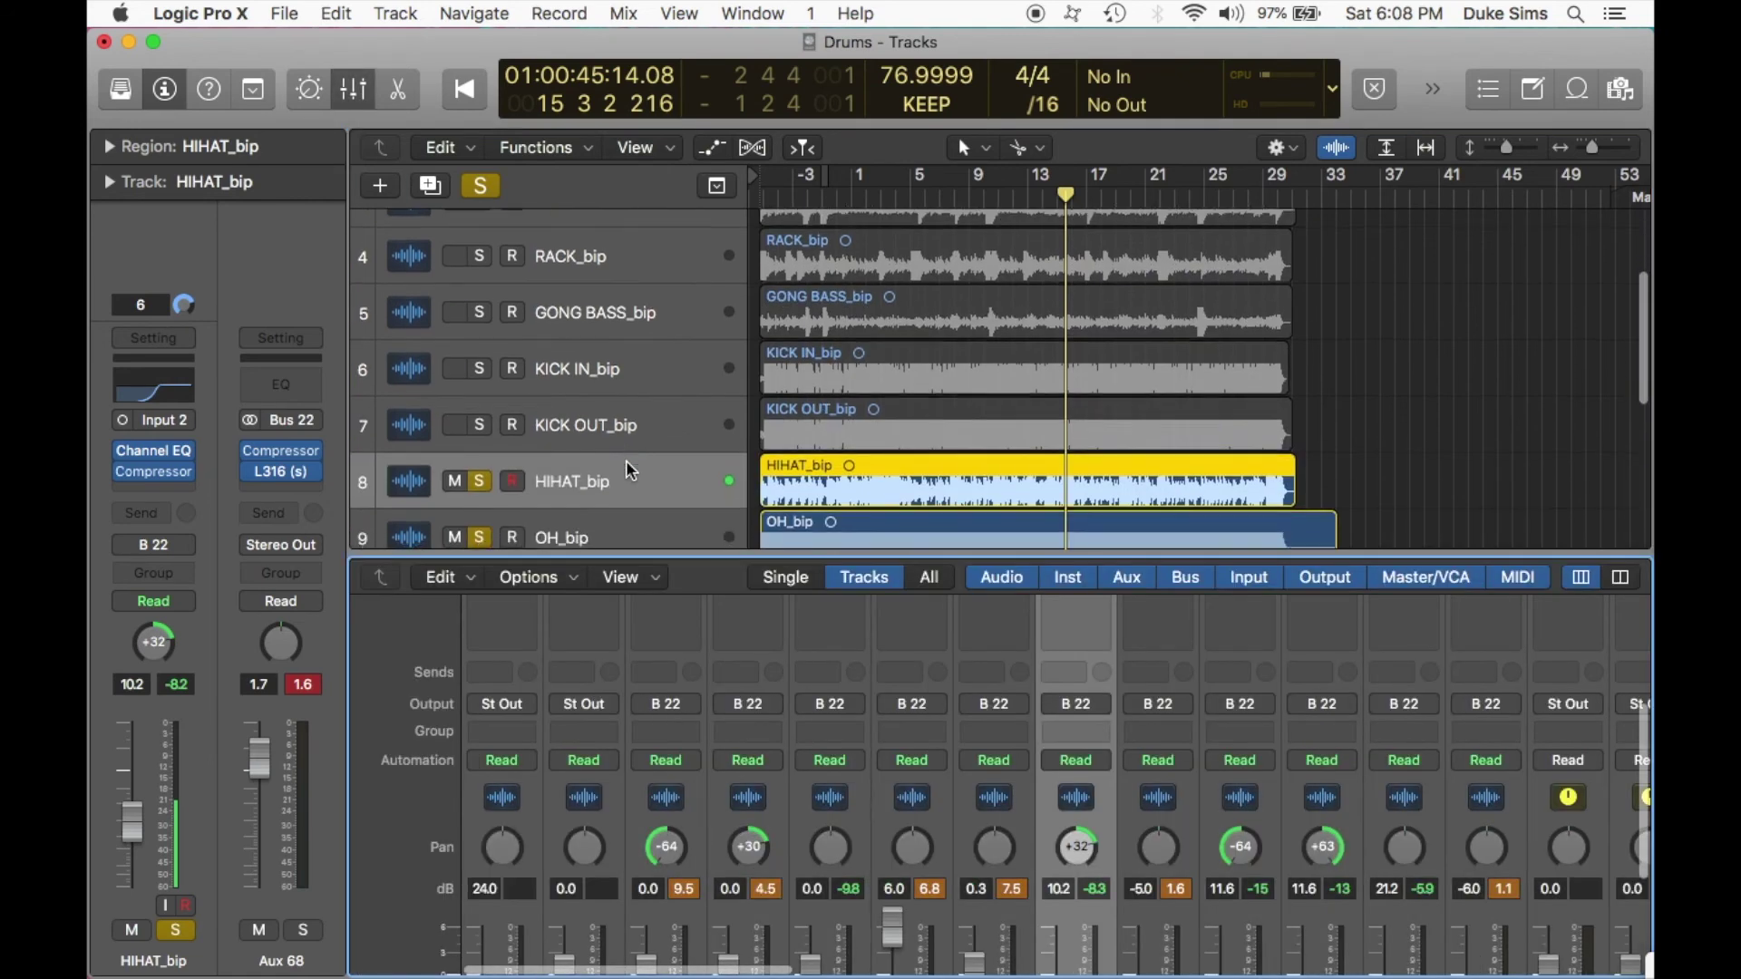
{"action": "key", "text": "space"}
{"action": "scroll", "coordinate": [997, 788], "scroll_direction": "down", "scroll_amount": 4}
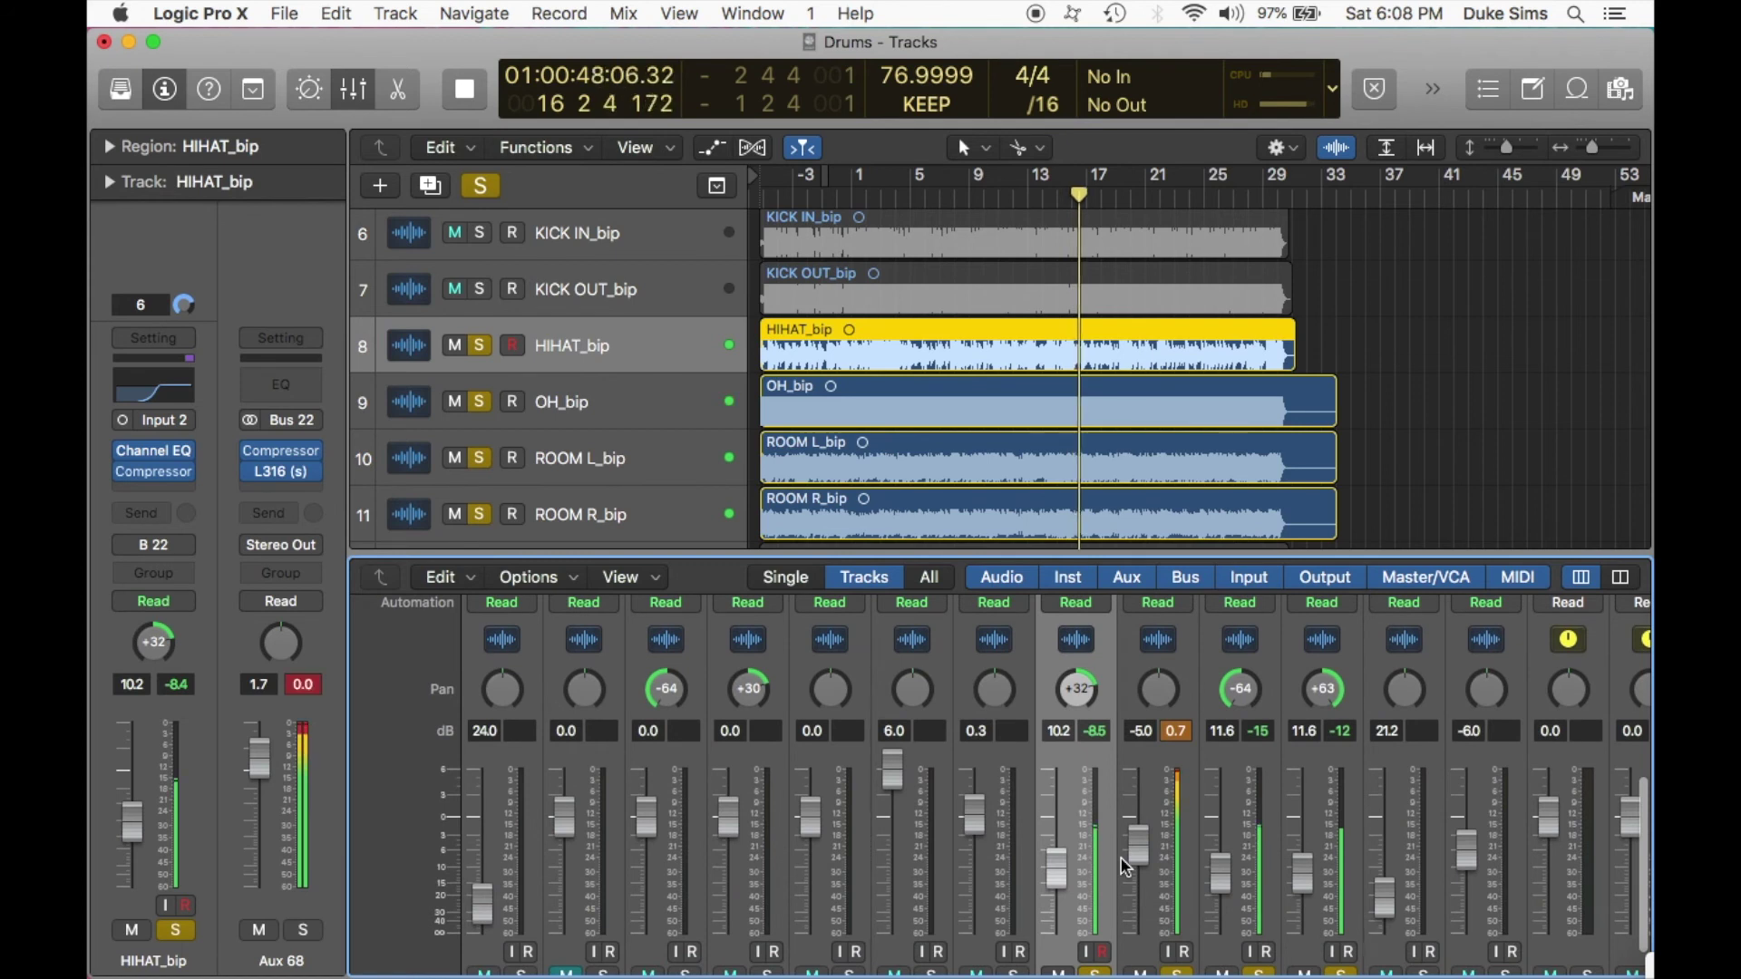
{"action": "key", "text": "space"}
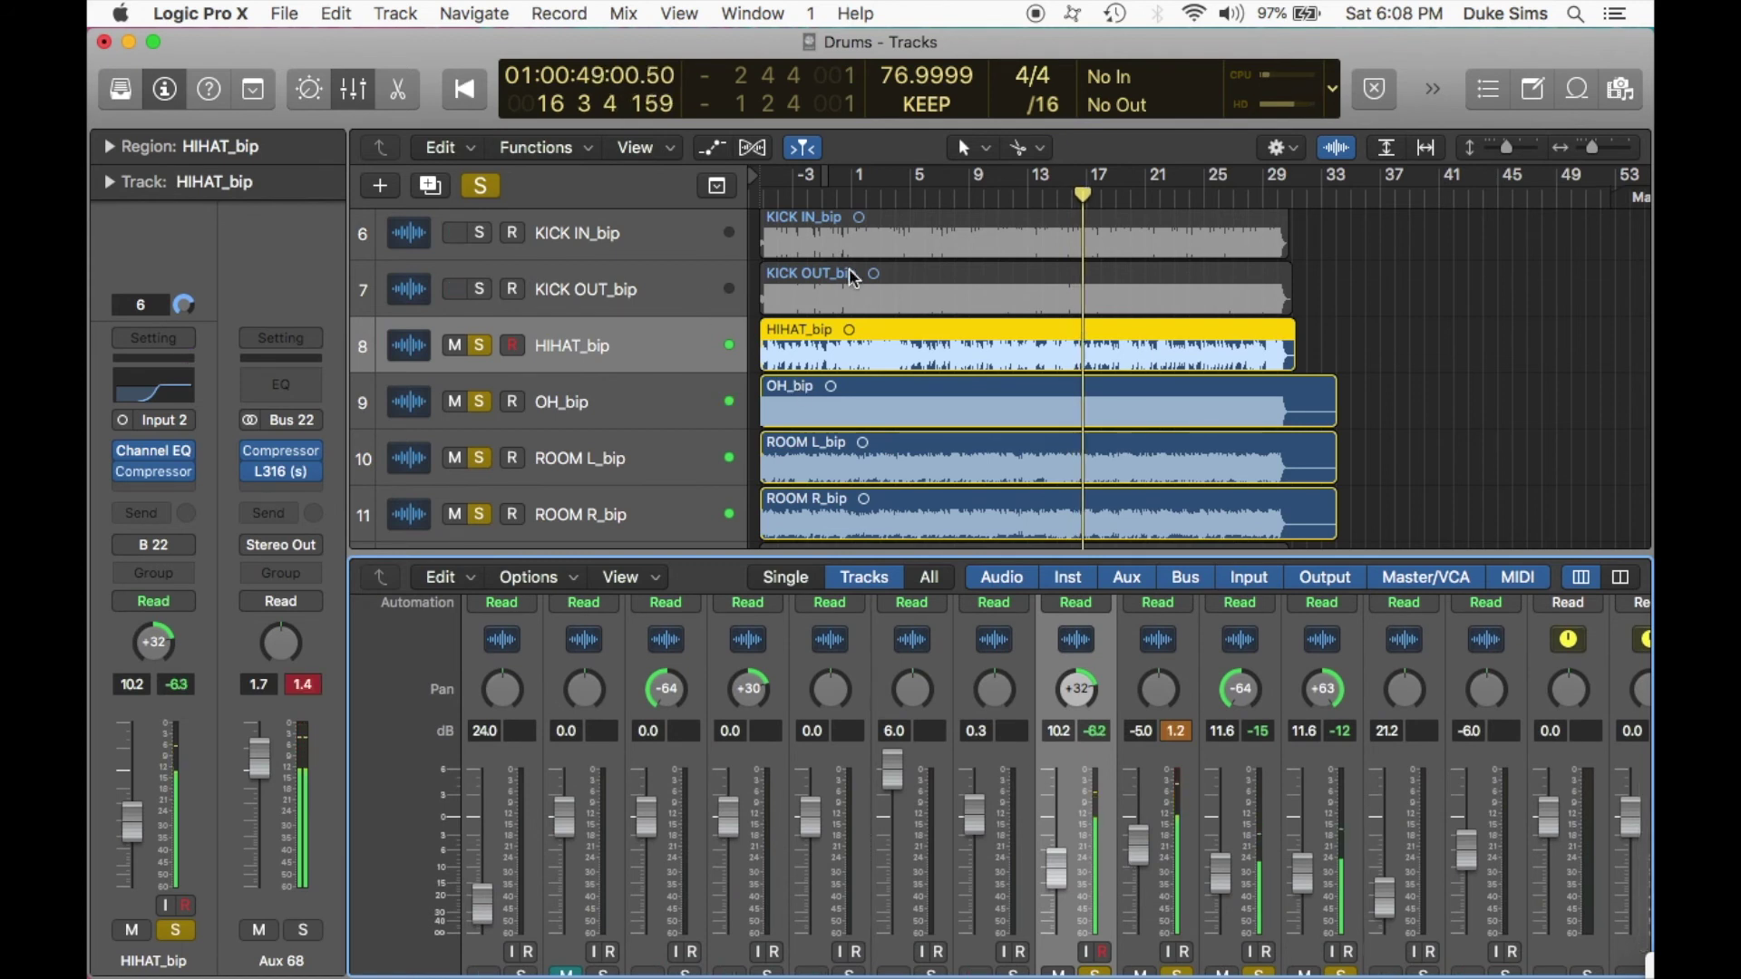
Return the playhead to bar 3, clear the solos, and select HIHAT_bip, OH_bip, ROOM L_bip and ROOM R_bip together.
{"action": "left_click", "coordinate": [881, 201]}
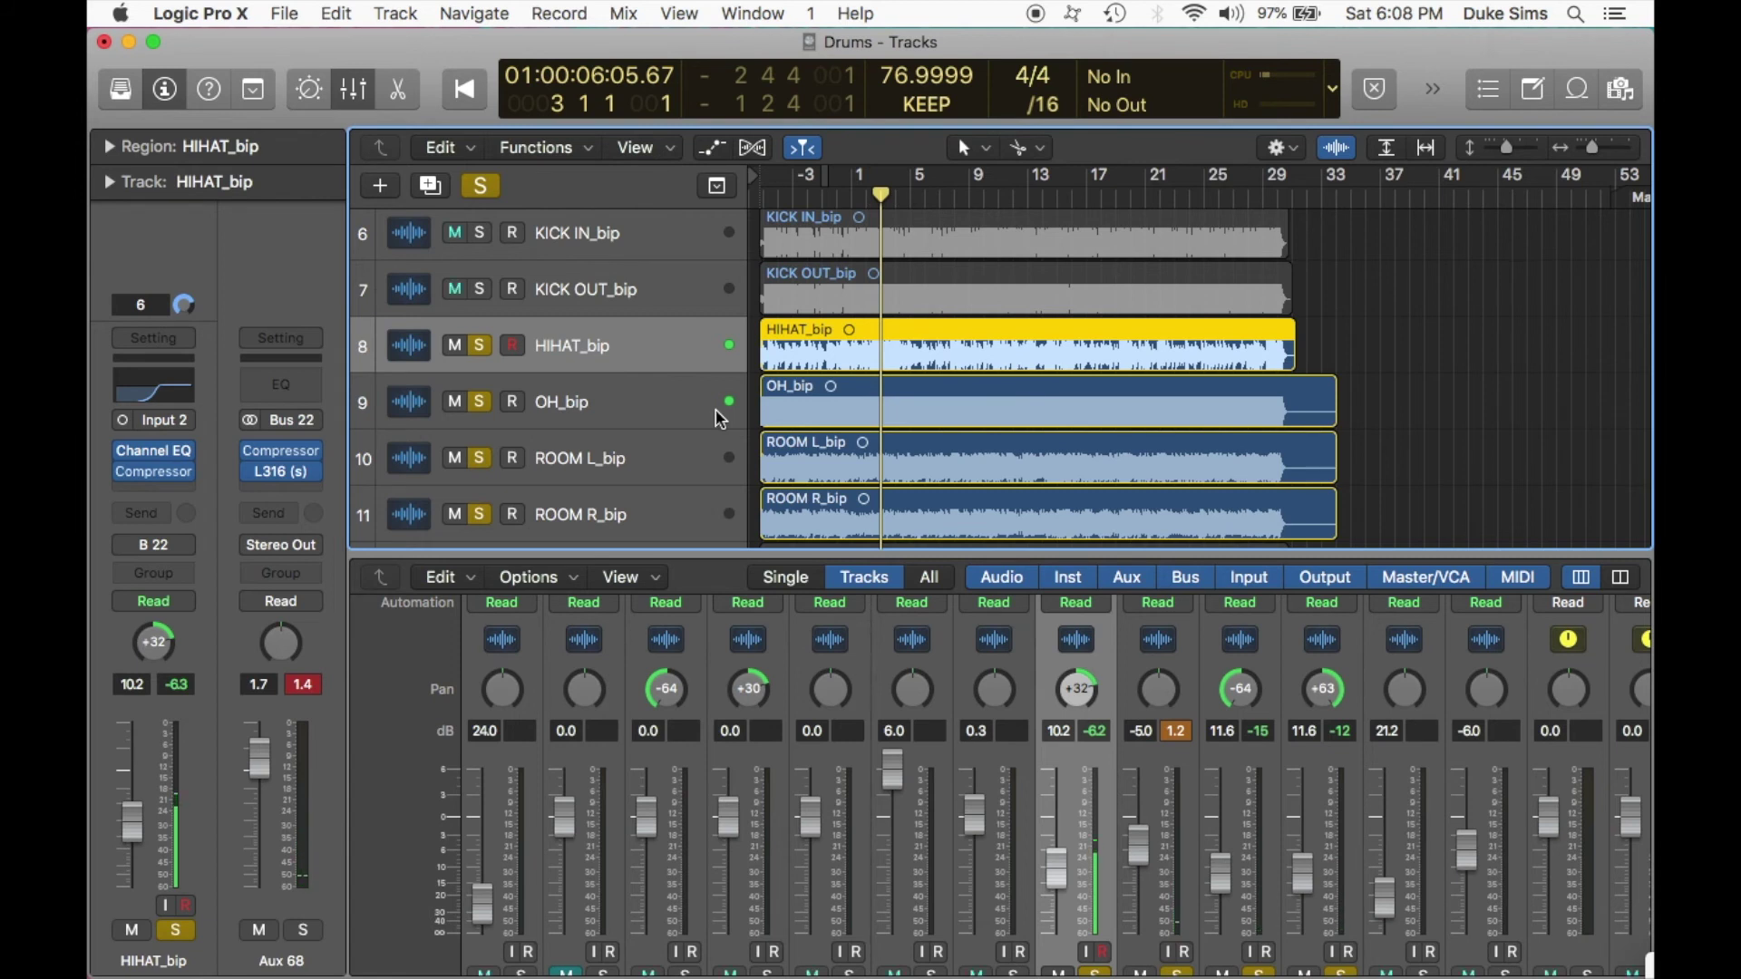
{"action": "left_click", "coordinate": [486, 349]}
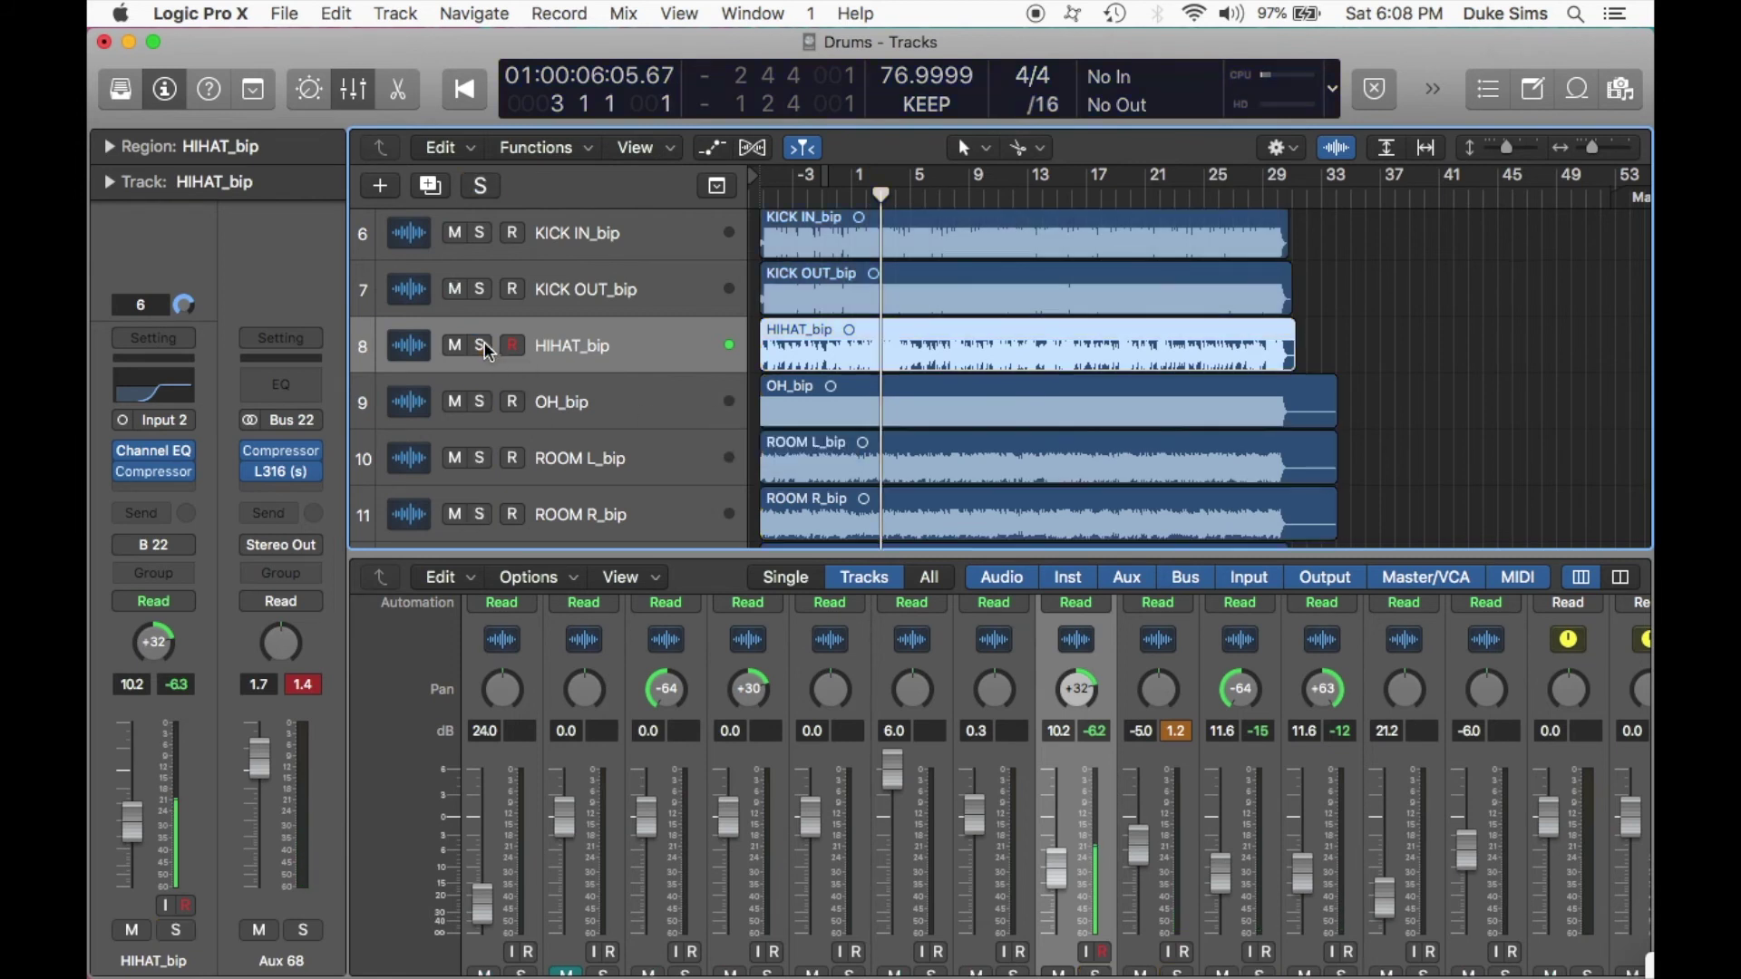
{"action": "scroll", "coordinate": [662, 427], "scroll_direction": "down", "scroll_amount": 1}
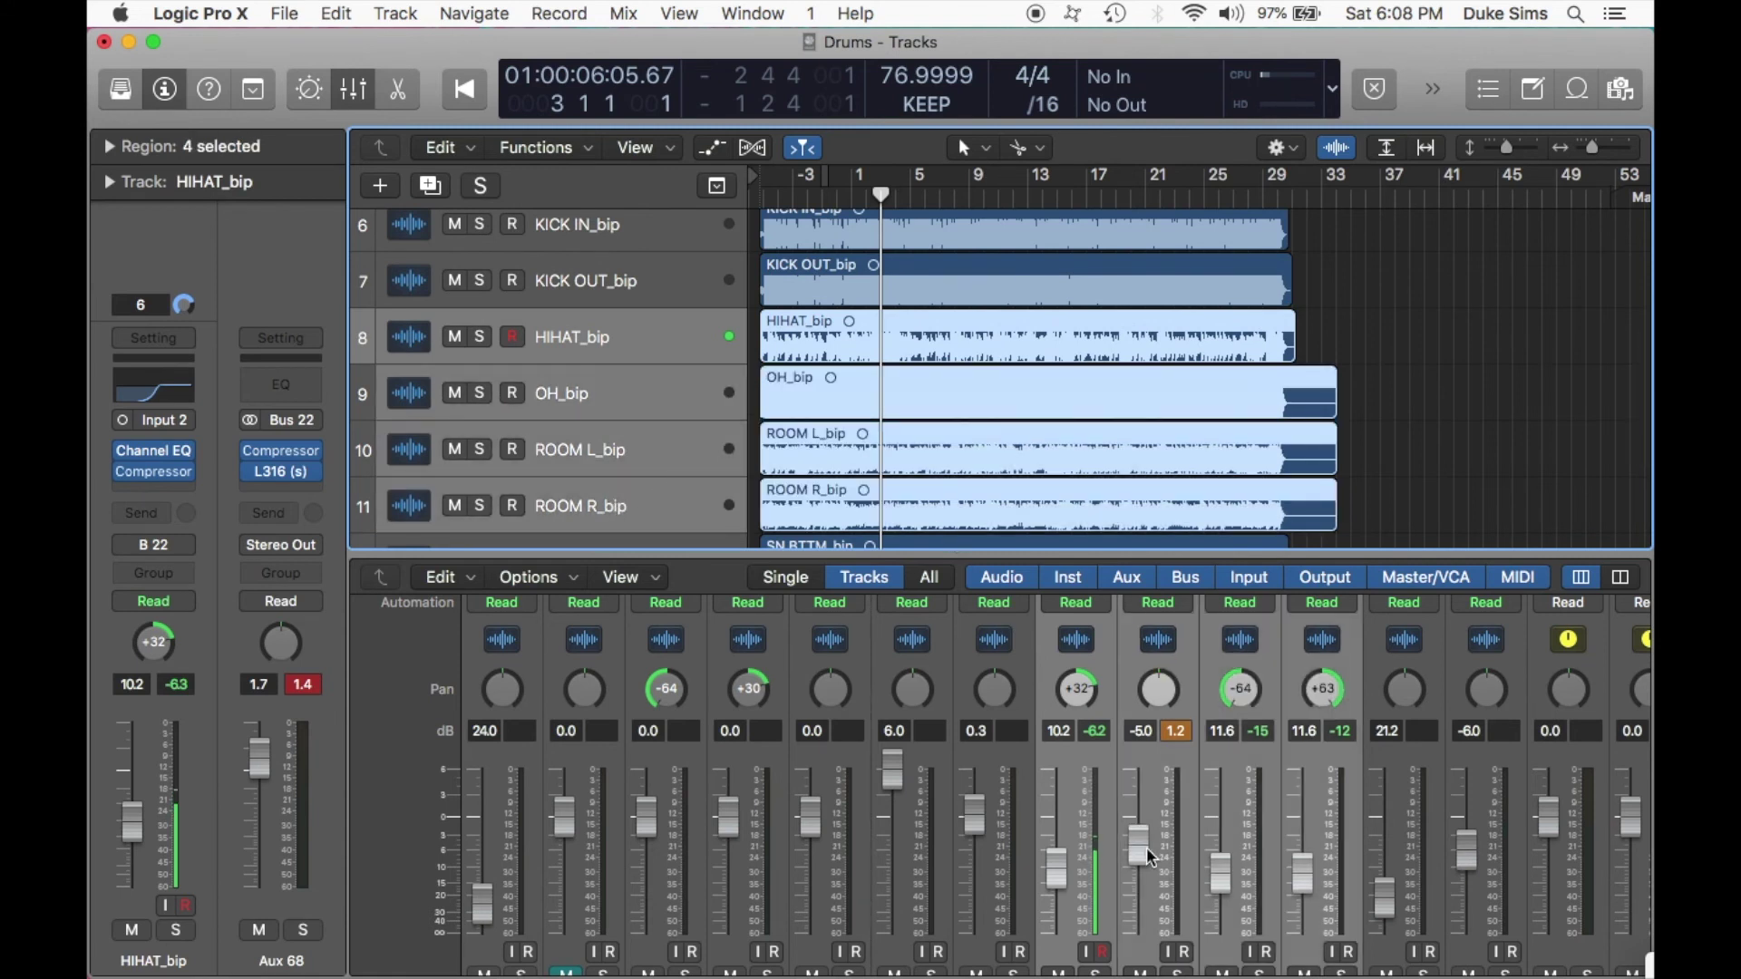
Play the mix, lower HIHAT_bip to -12.0, OH_bip to -6.8 and both room tracks to -13.4 dB together, and close the mixer.
{"action": "scroll", "coordinate": [921, 361], "scroll_direction": "down", "scroll_amount": 2}
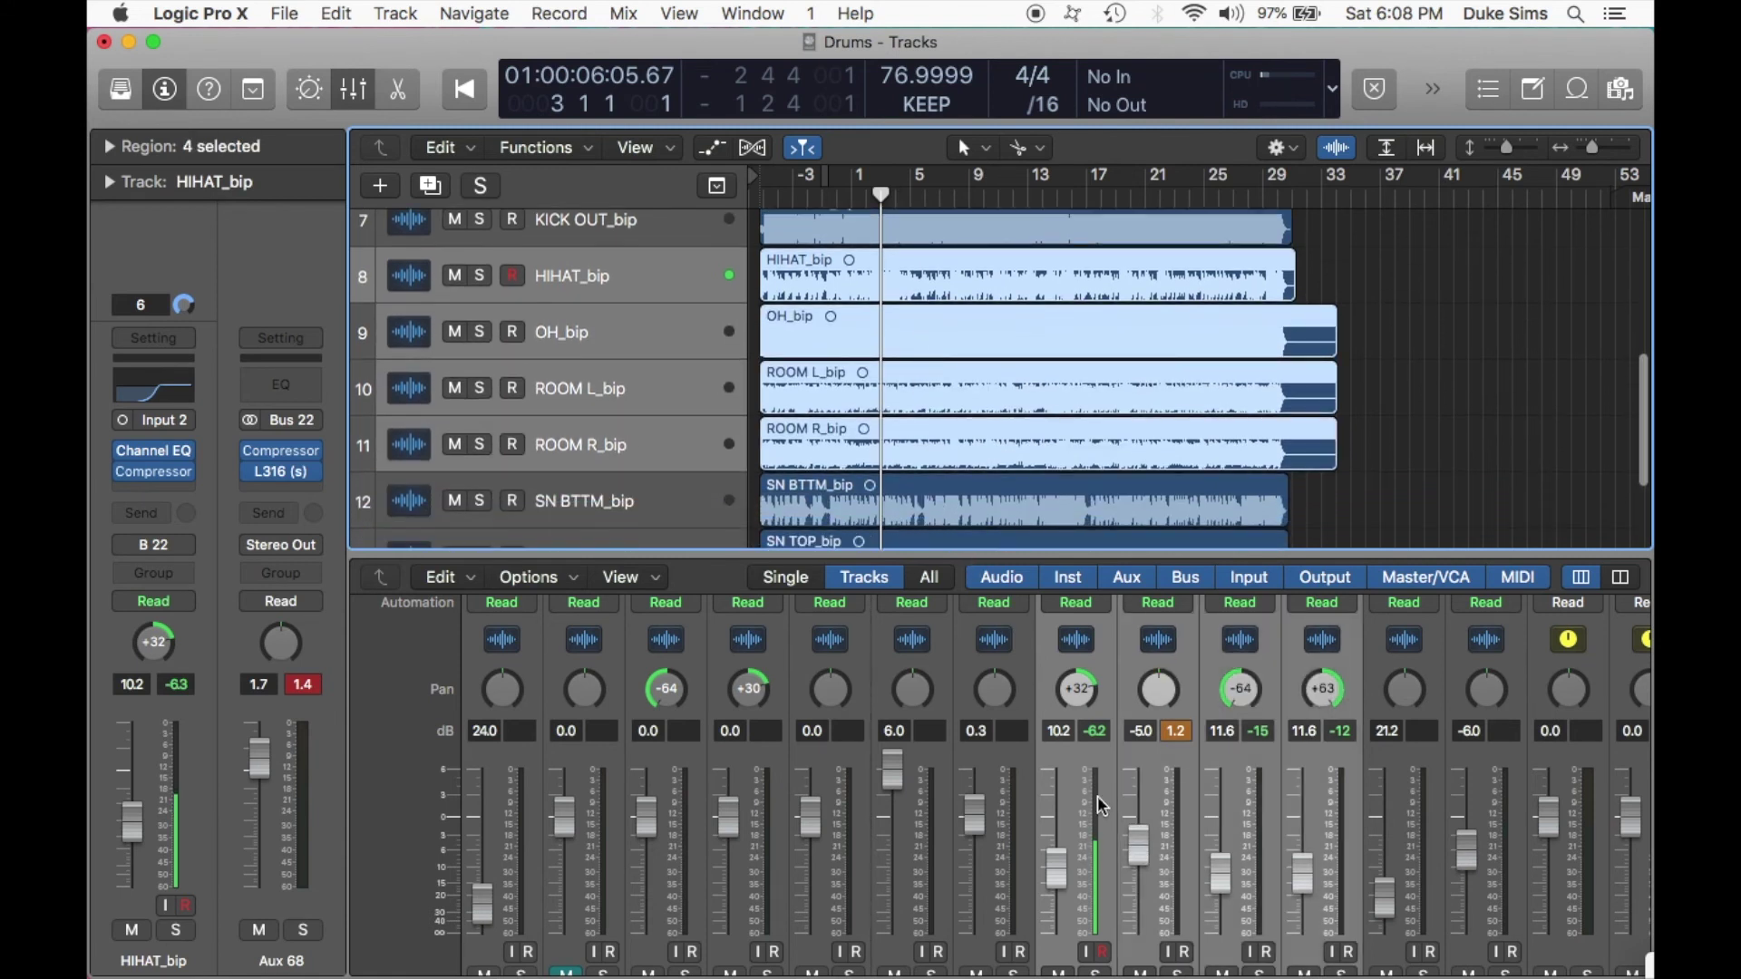
{"action": "key", "text": "space"}
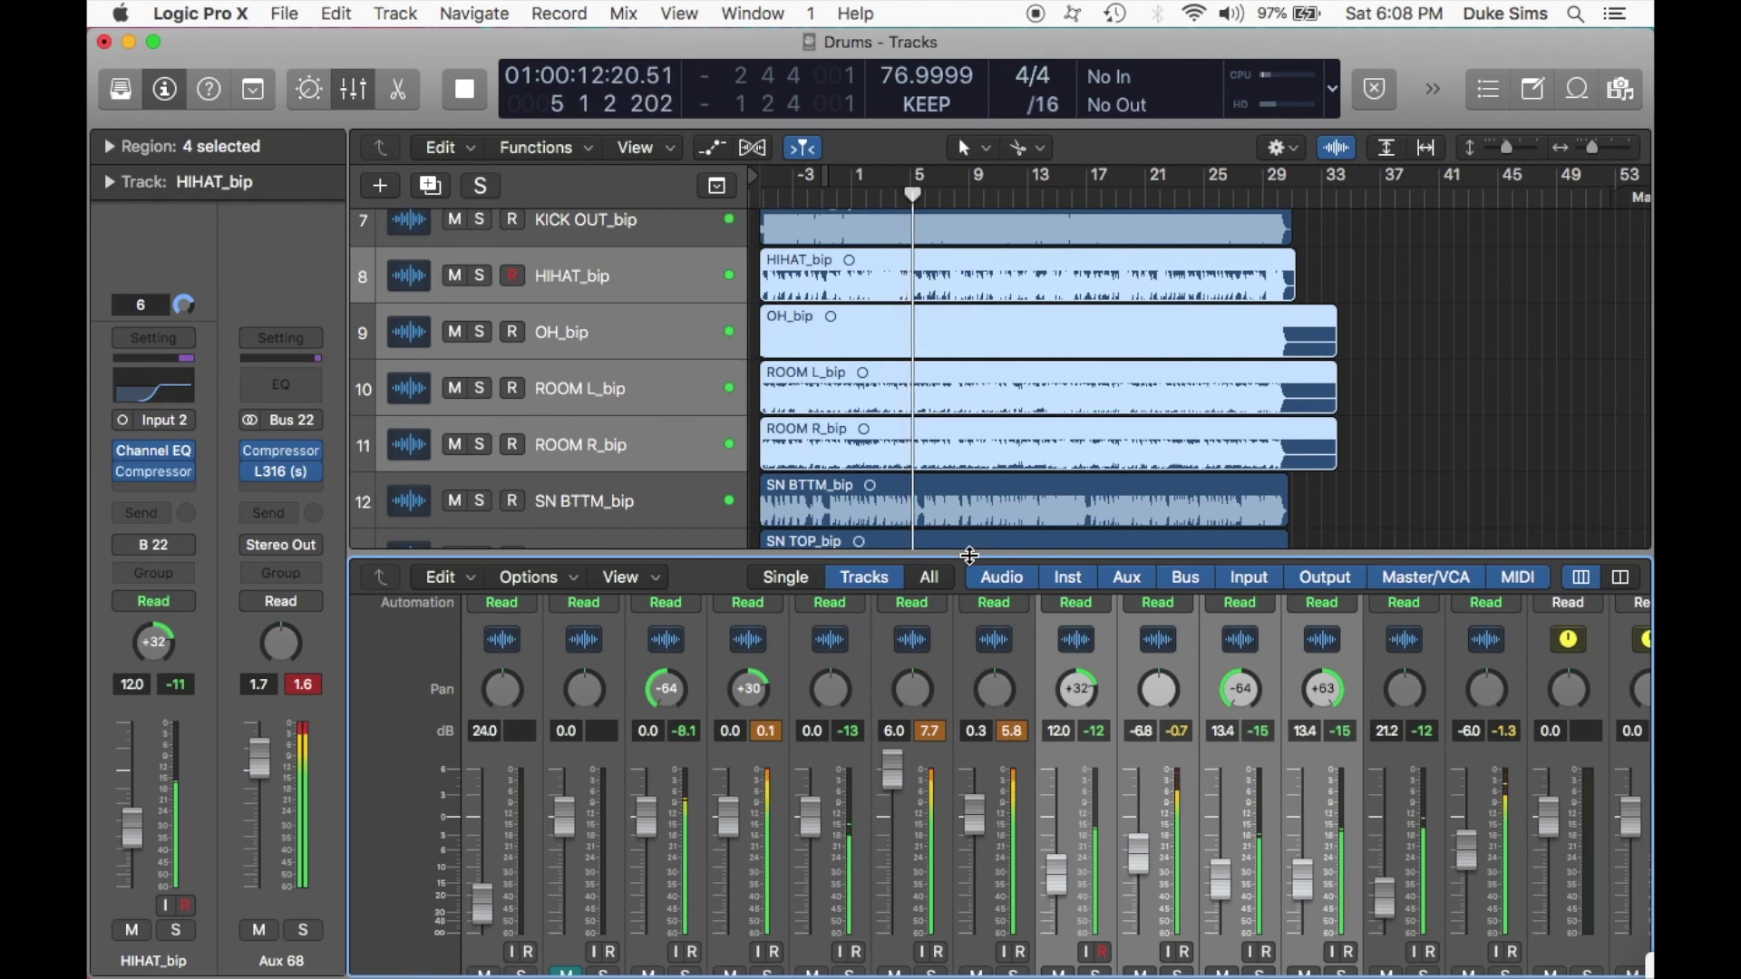
{"action": "key", "text": "x"}
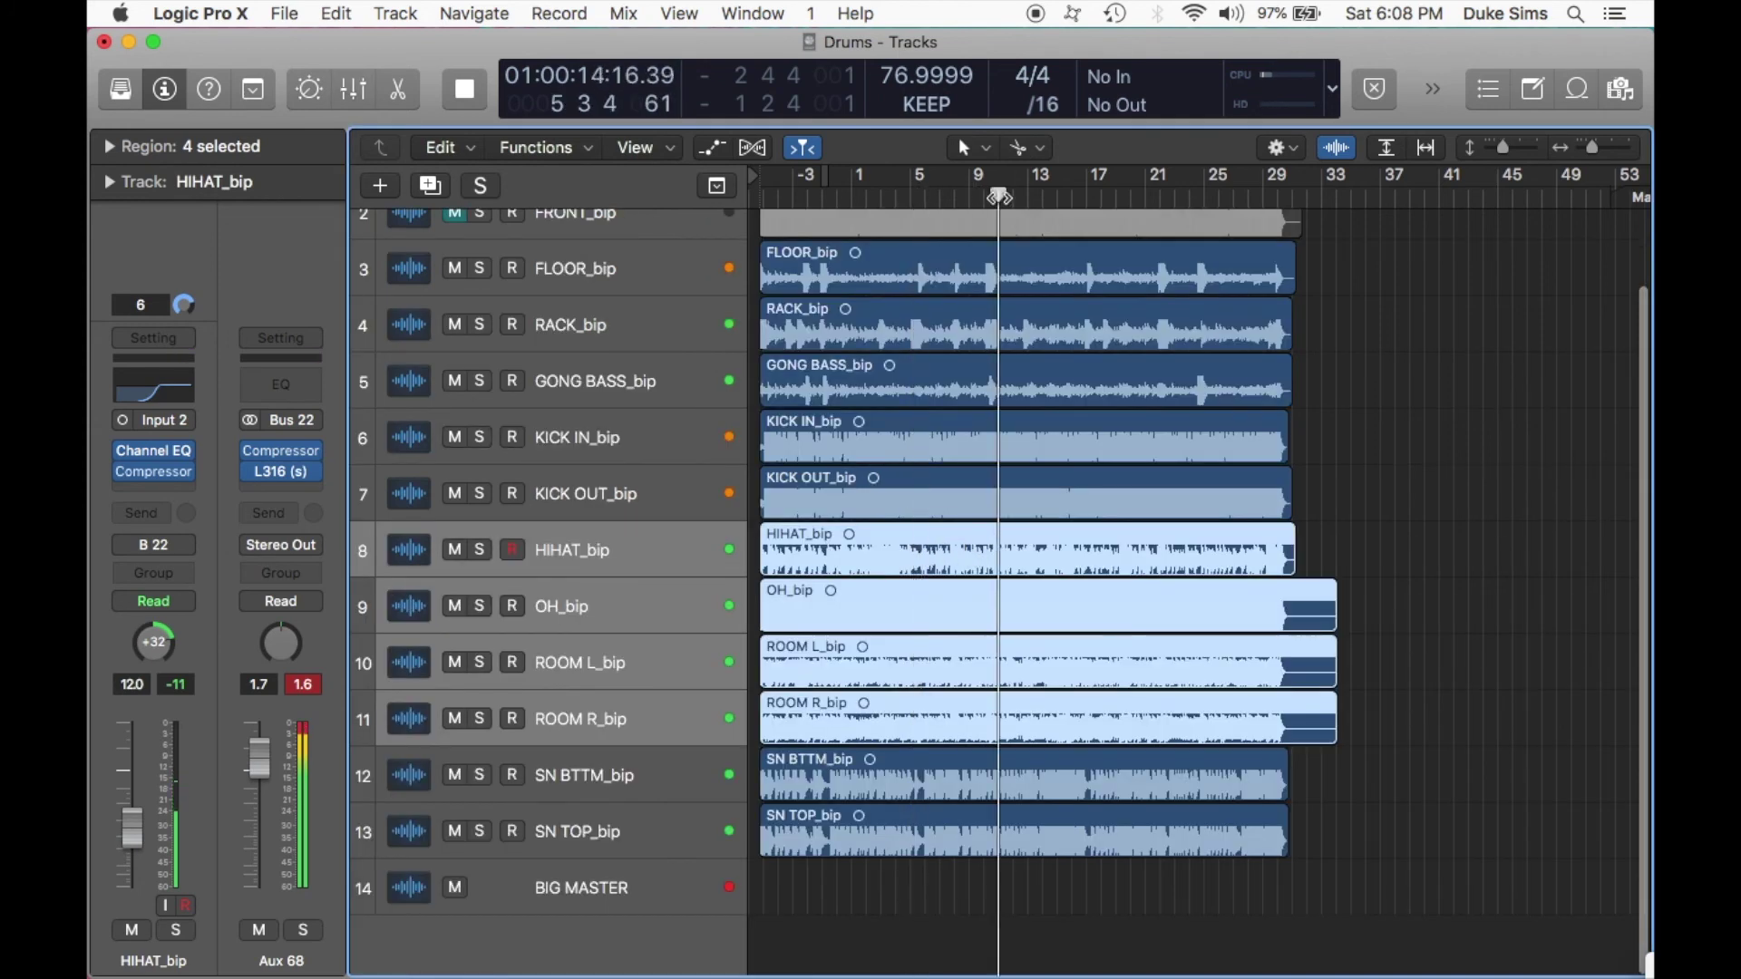
Play from about bar 11, check the L316 limiter on Aux 68, and raise the Aux 68 level to 5.2 dB.
{"action": "left_click", "coordinate": [1001, 196]}
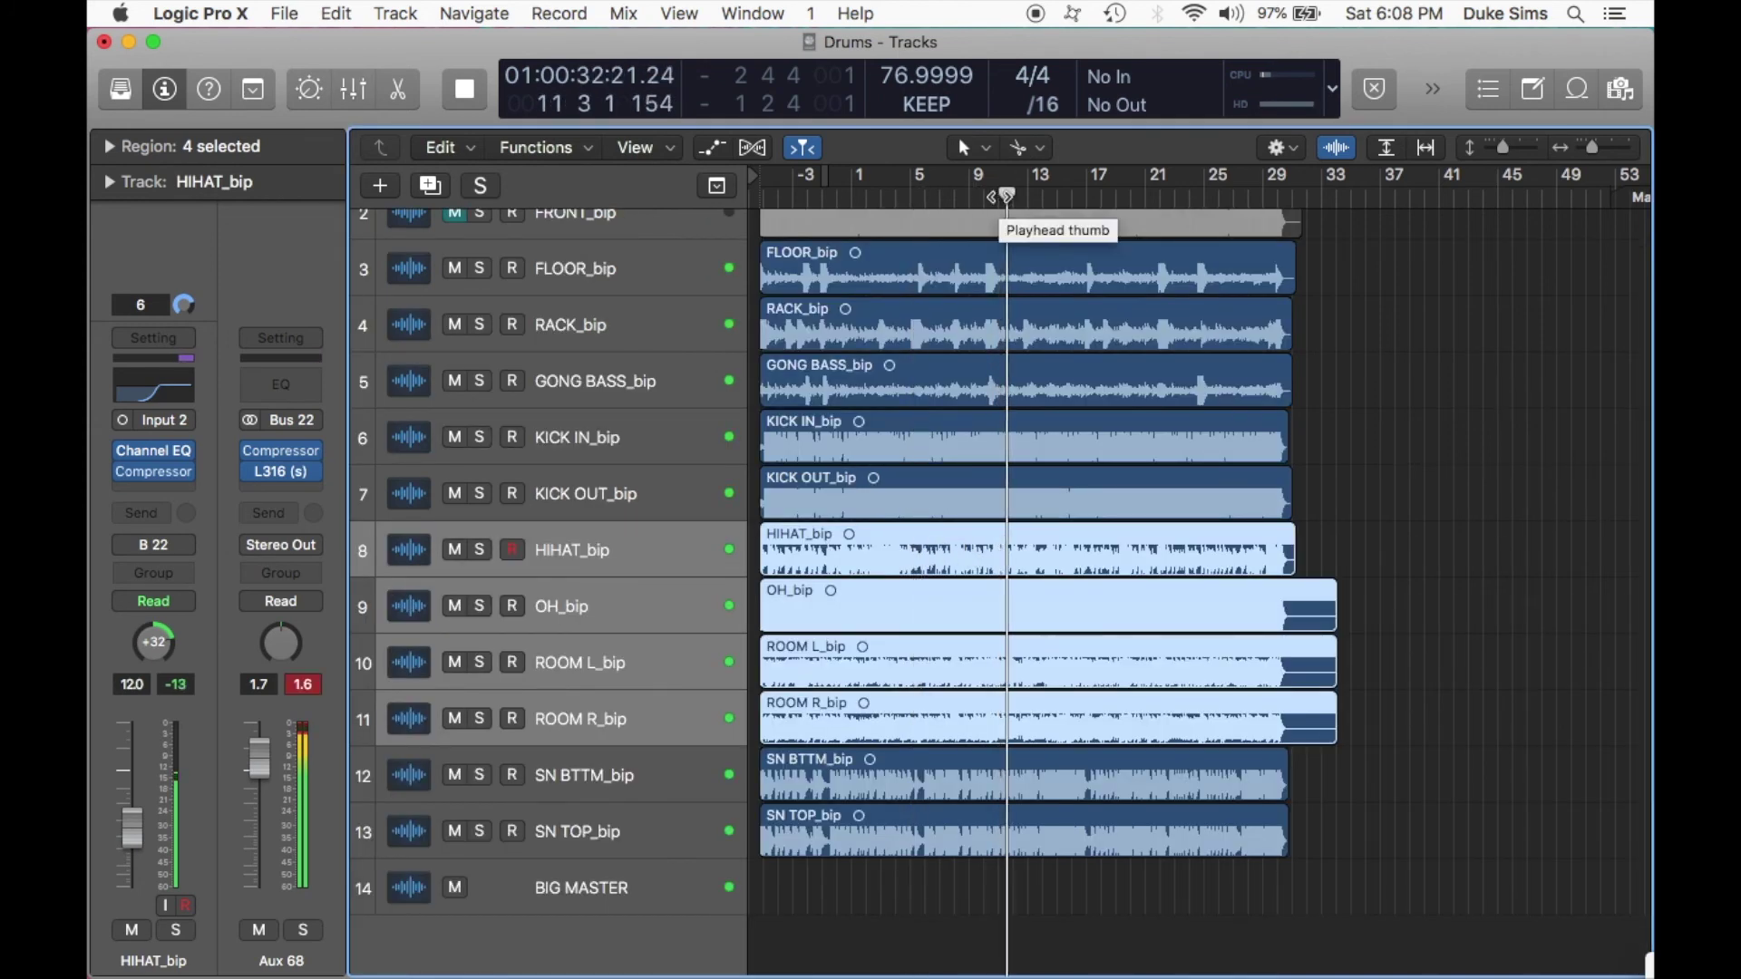
{"action": "key", "text": "space"}
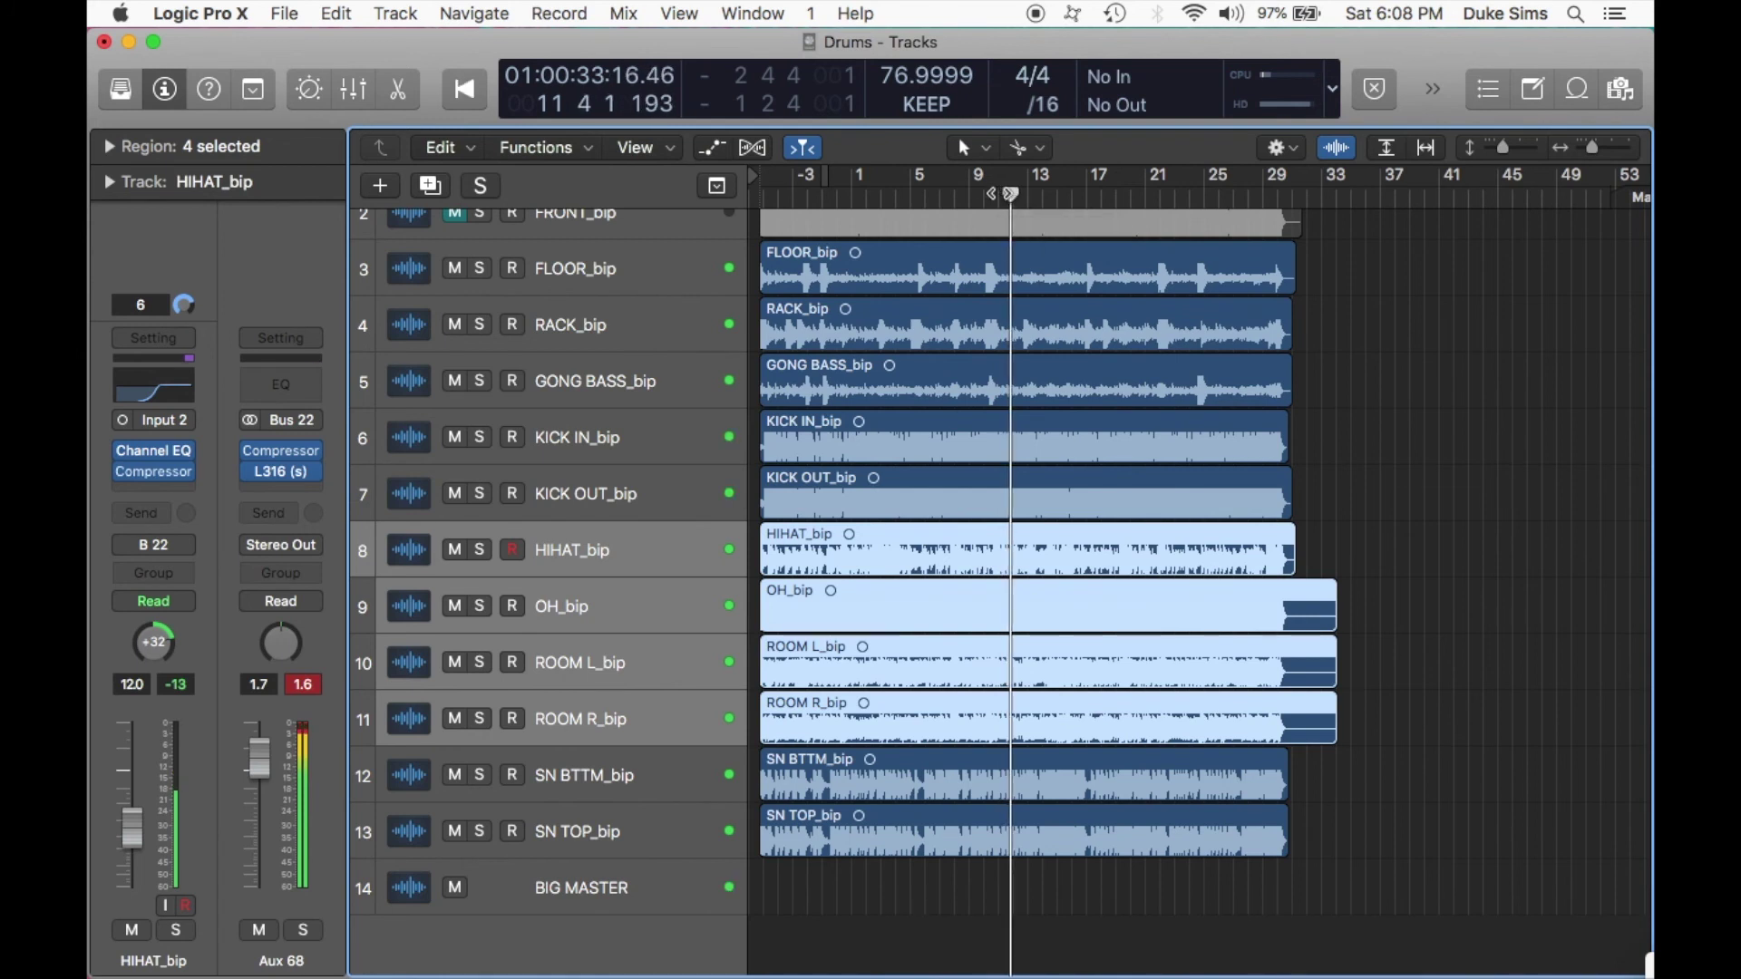
{"action": "left_click", "coordinate": [283, 474]}
{"action": "key", "text": "space"}
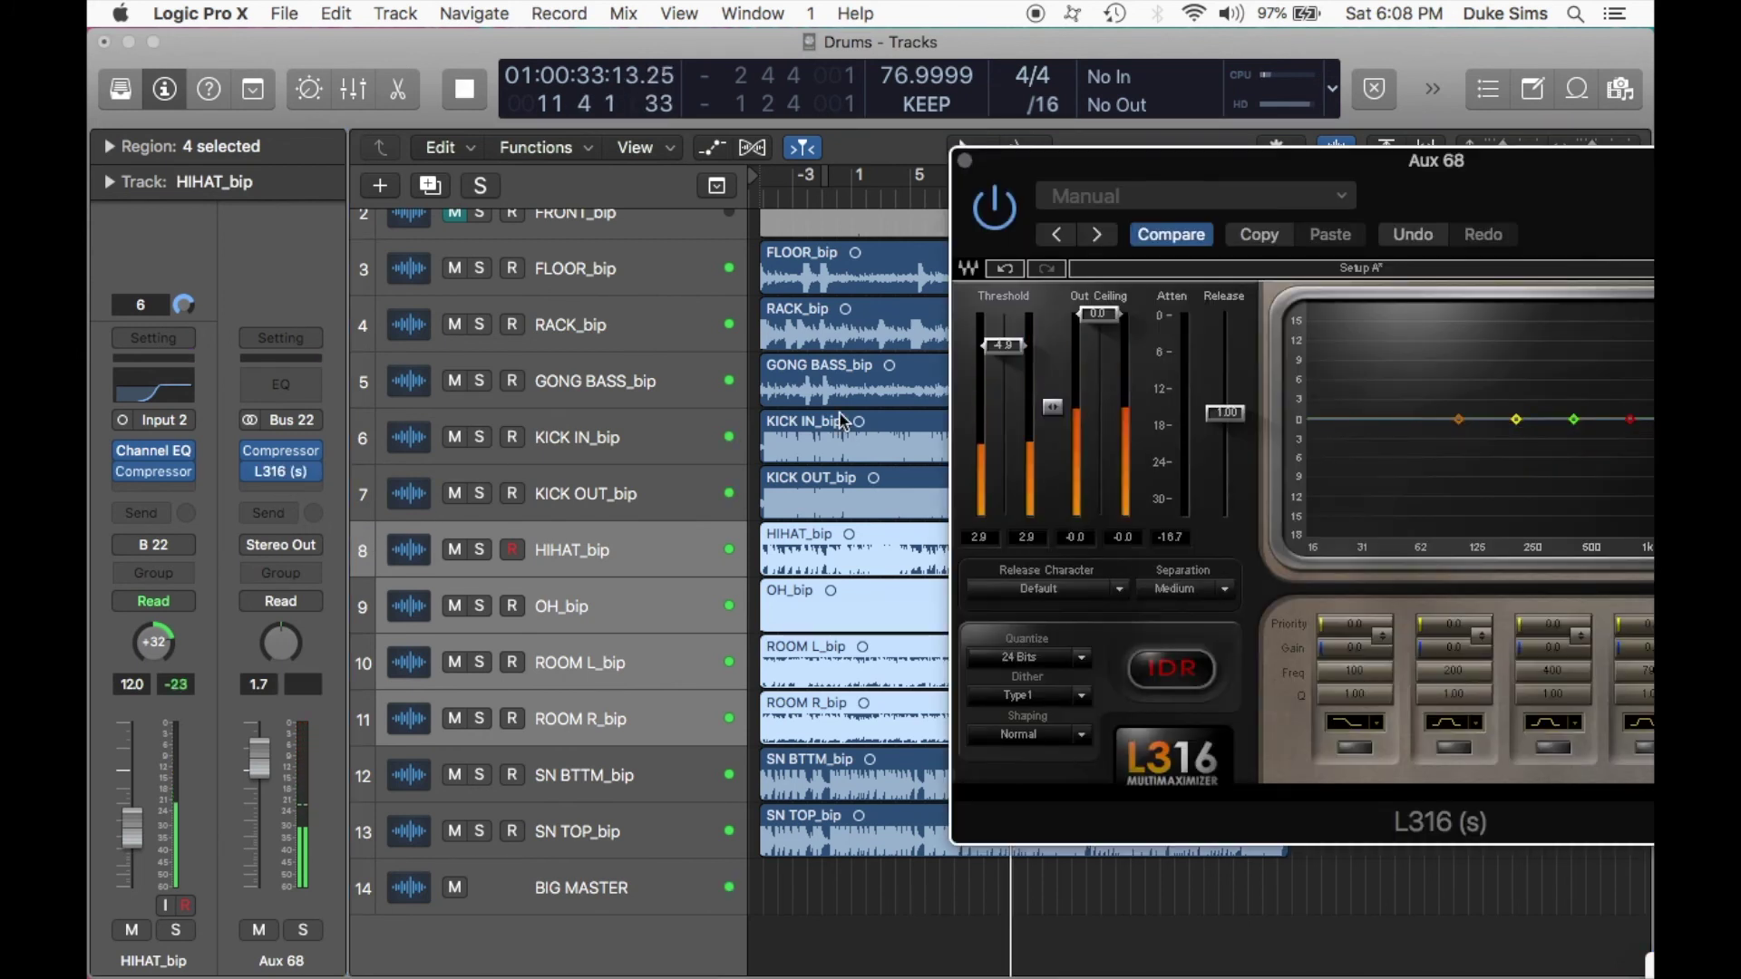
{"action": "key", "text": "XF86AudioRaiseVolume"}
{"action": "left_click", "coordinate": [965, 162]}
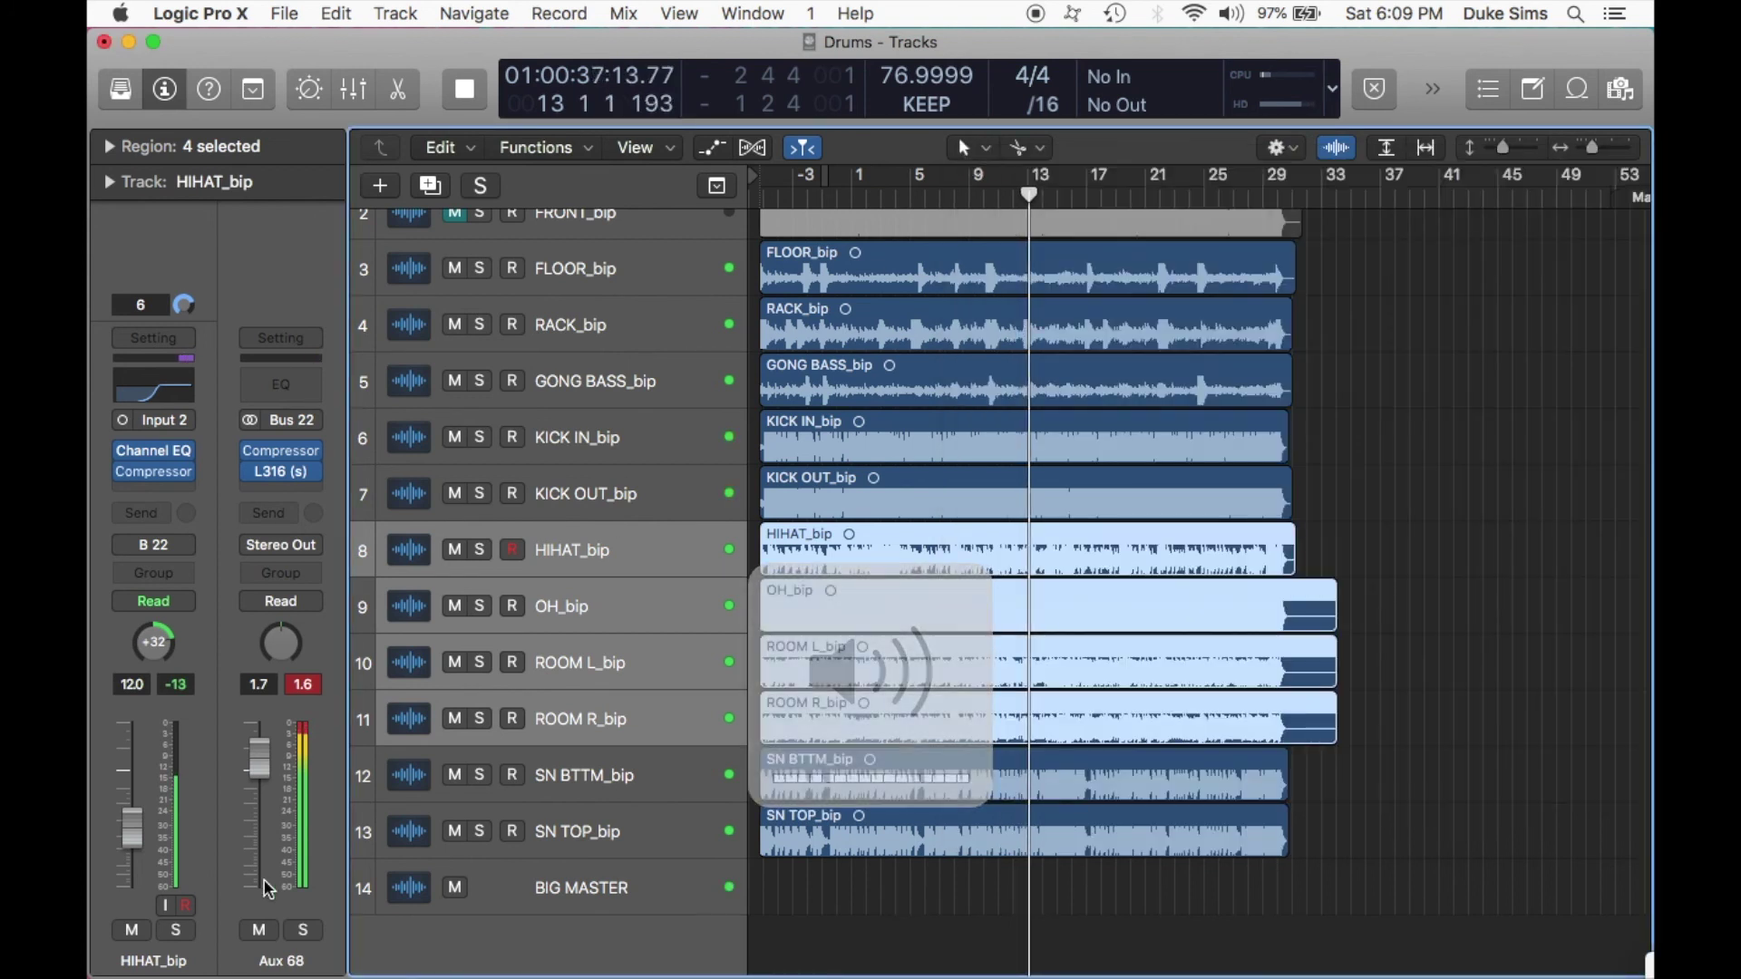
{"action": "left_click_drag", "start_coordinate": [262, 741], "coordinate": [262, 726]}
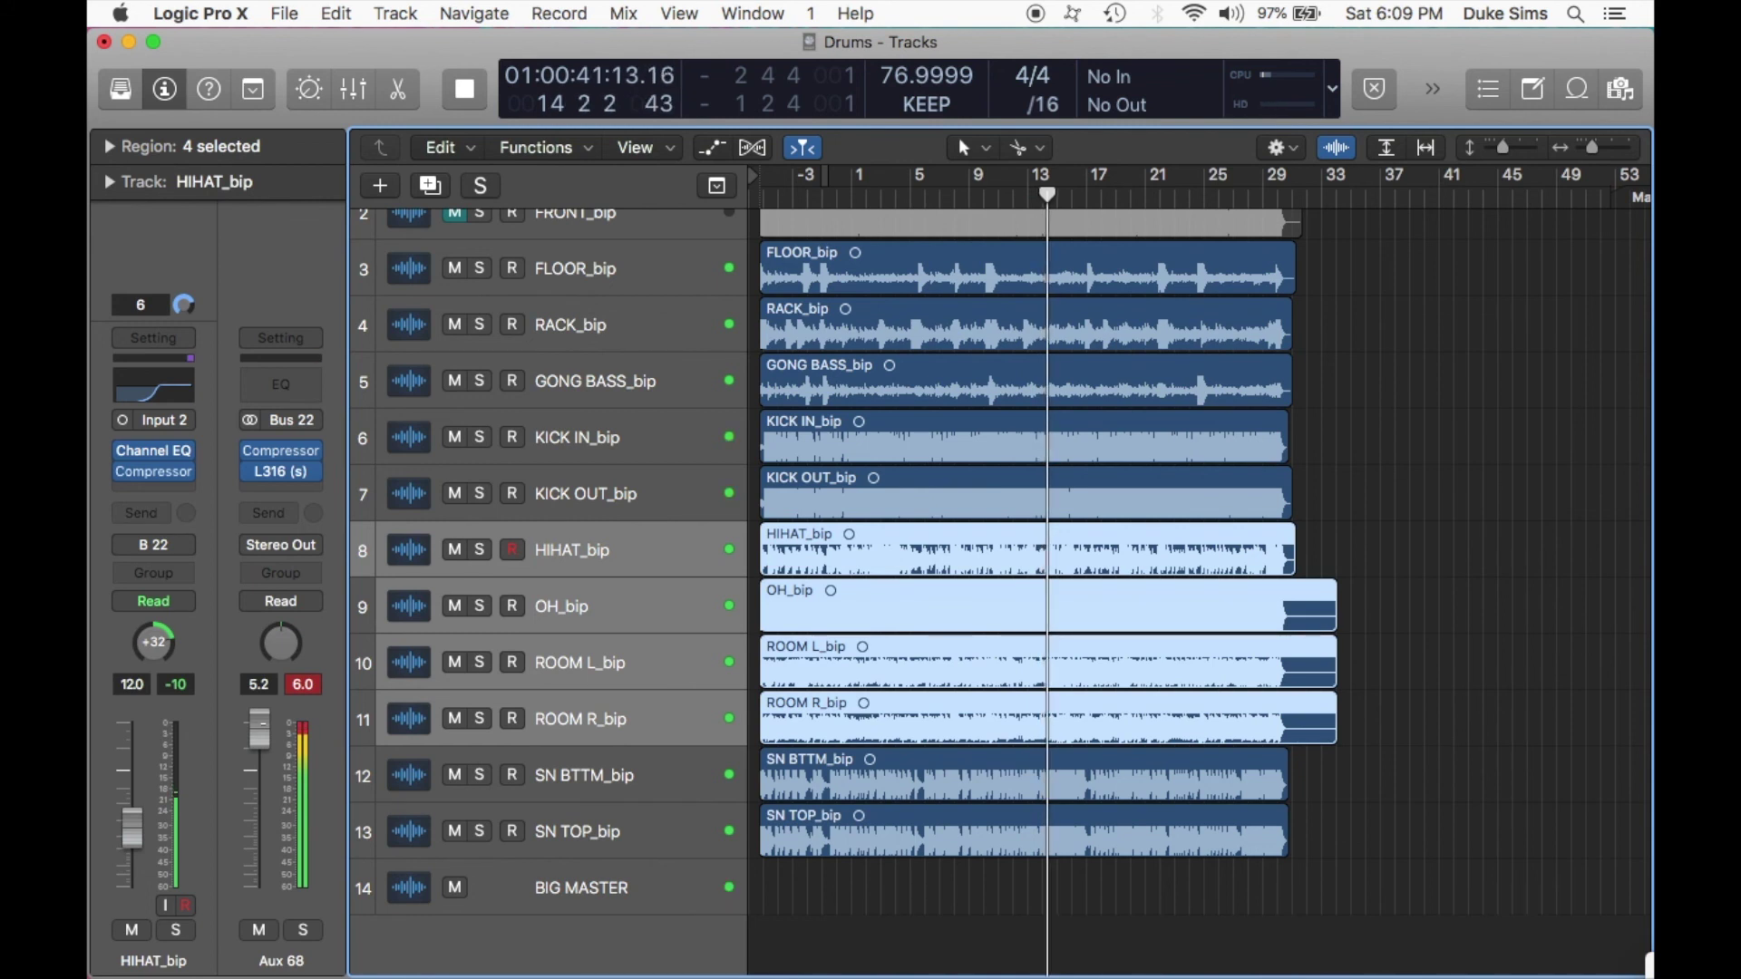
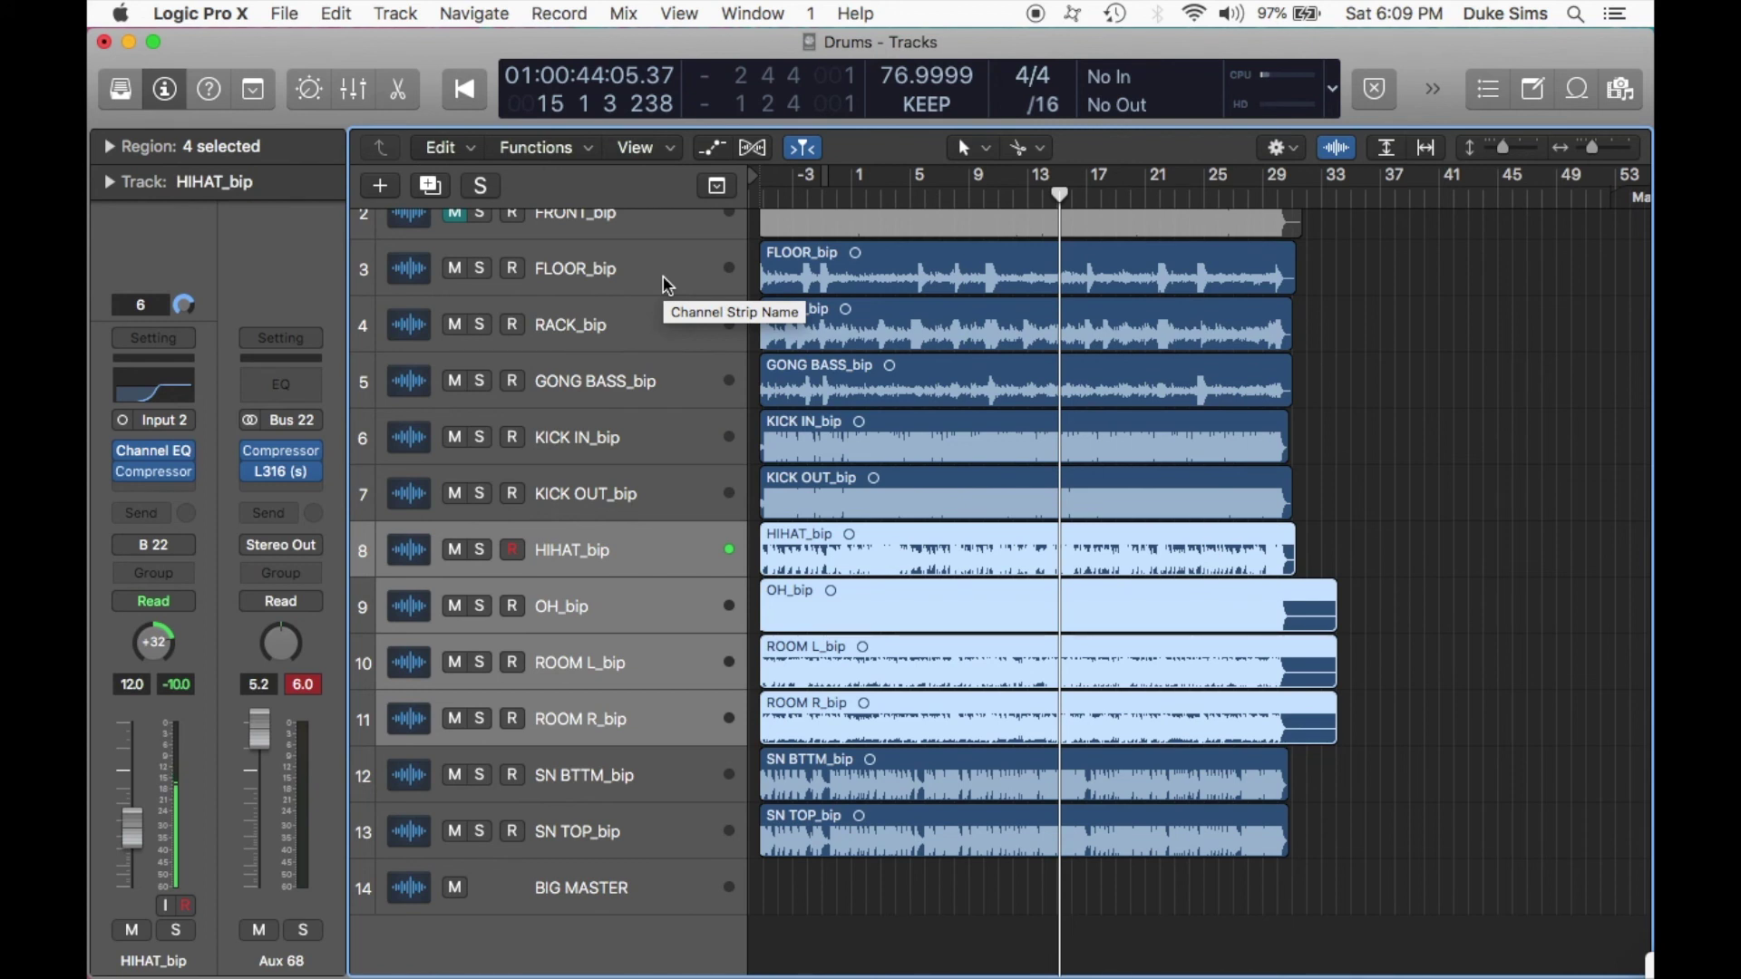
Step through the snare, room, overhead and hi-hat tracks to examine the EQ curve on each channel strip.
{"action": "left_click", "coordinate": [633, 785]}
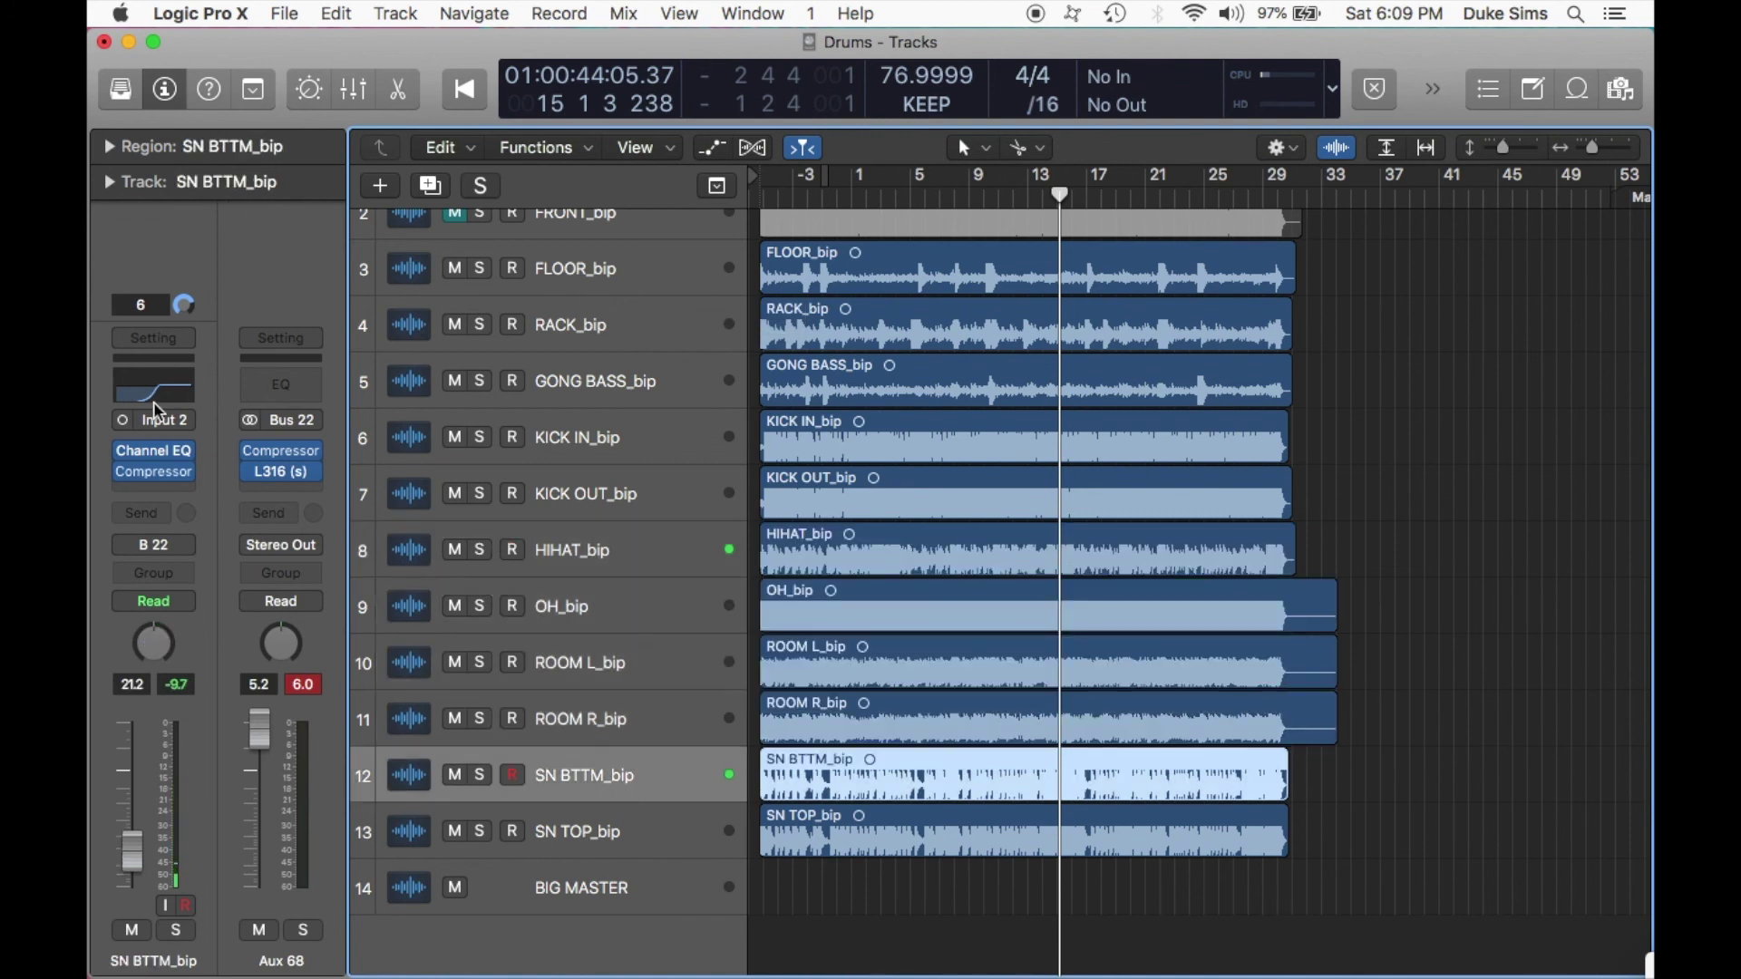
{"action": "key", "text": "Down"}
{"action": "key", "text": "Up"}
{"action": "key", "text": "Up"}
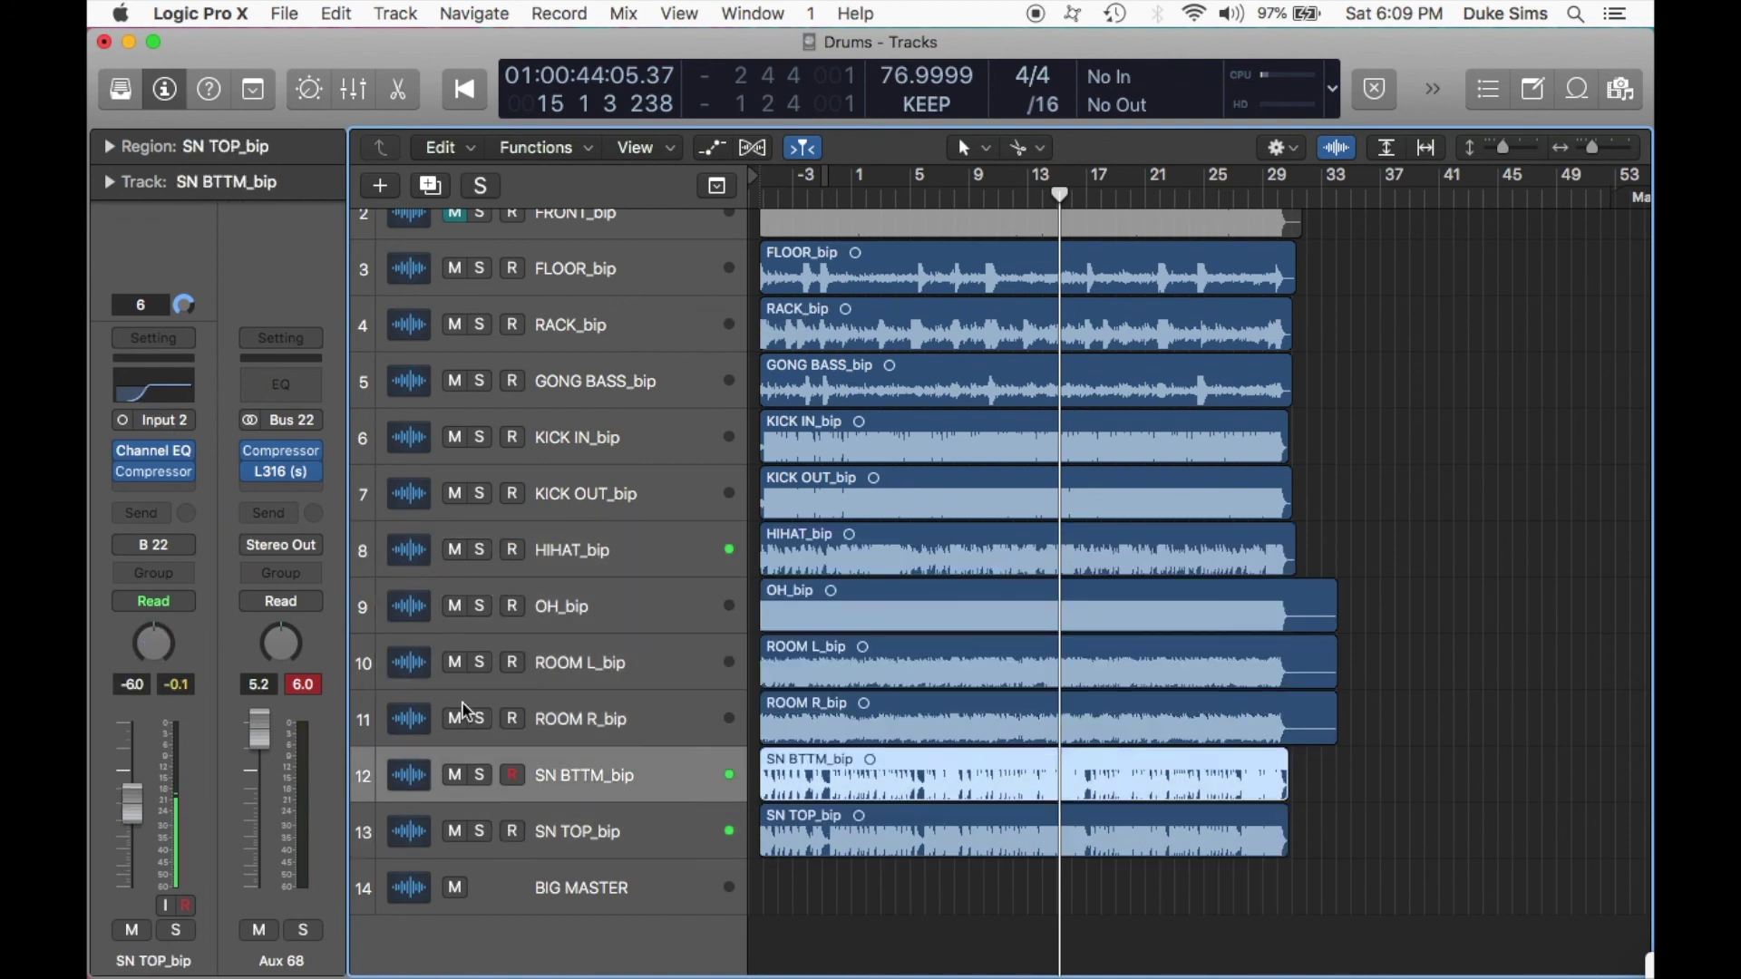
{"action": "key", "text": "Up"}
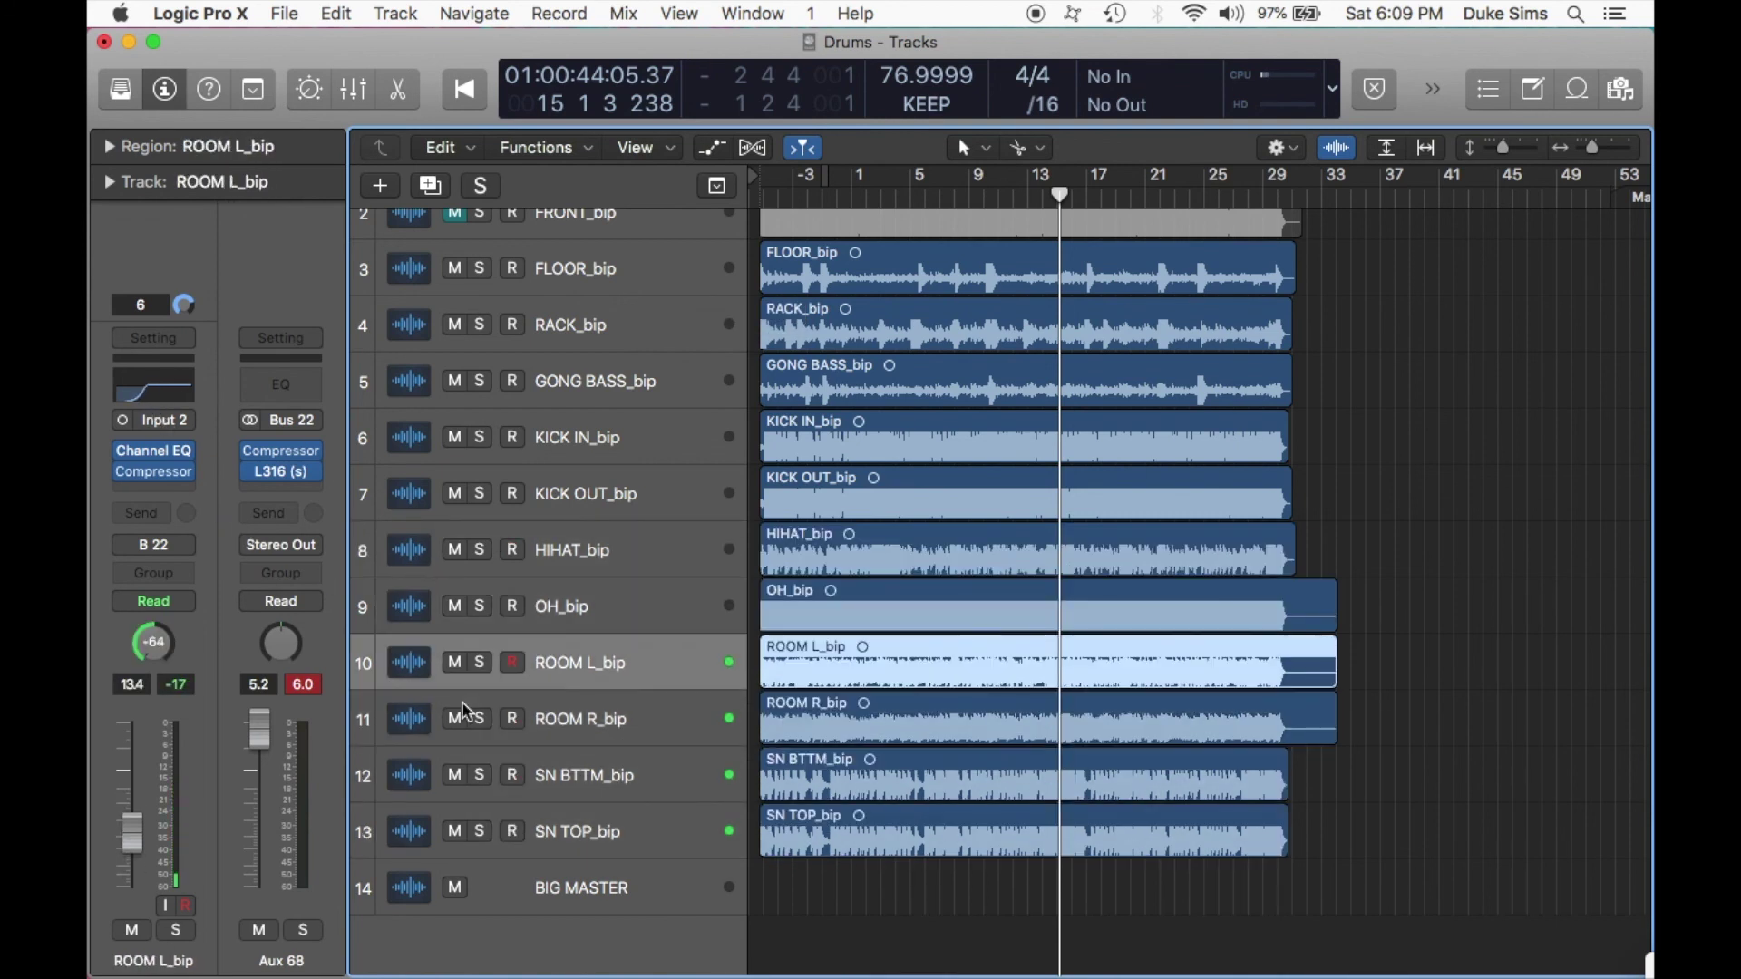
{"action": "key", "text": "Up"}
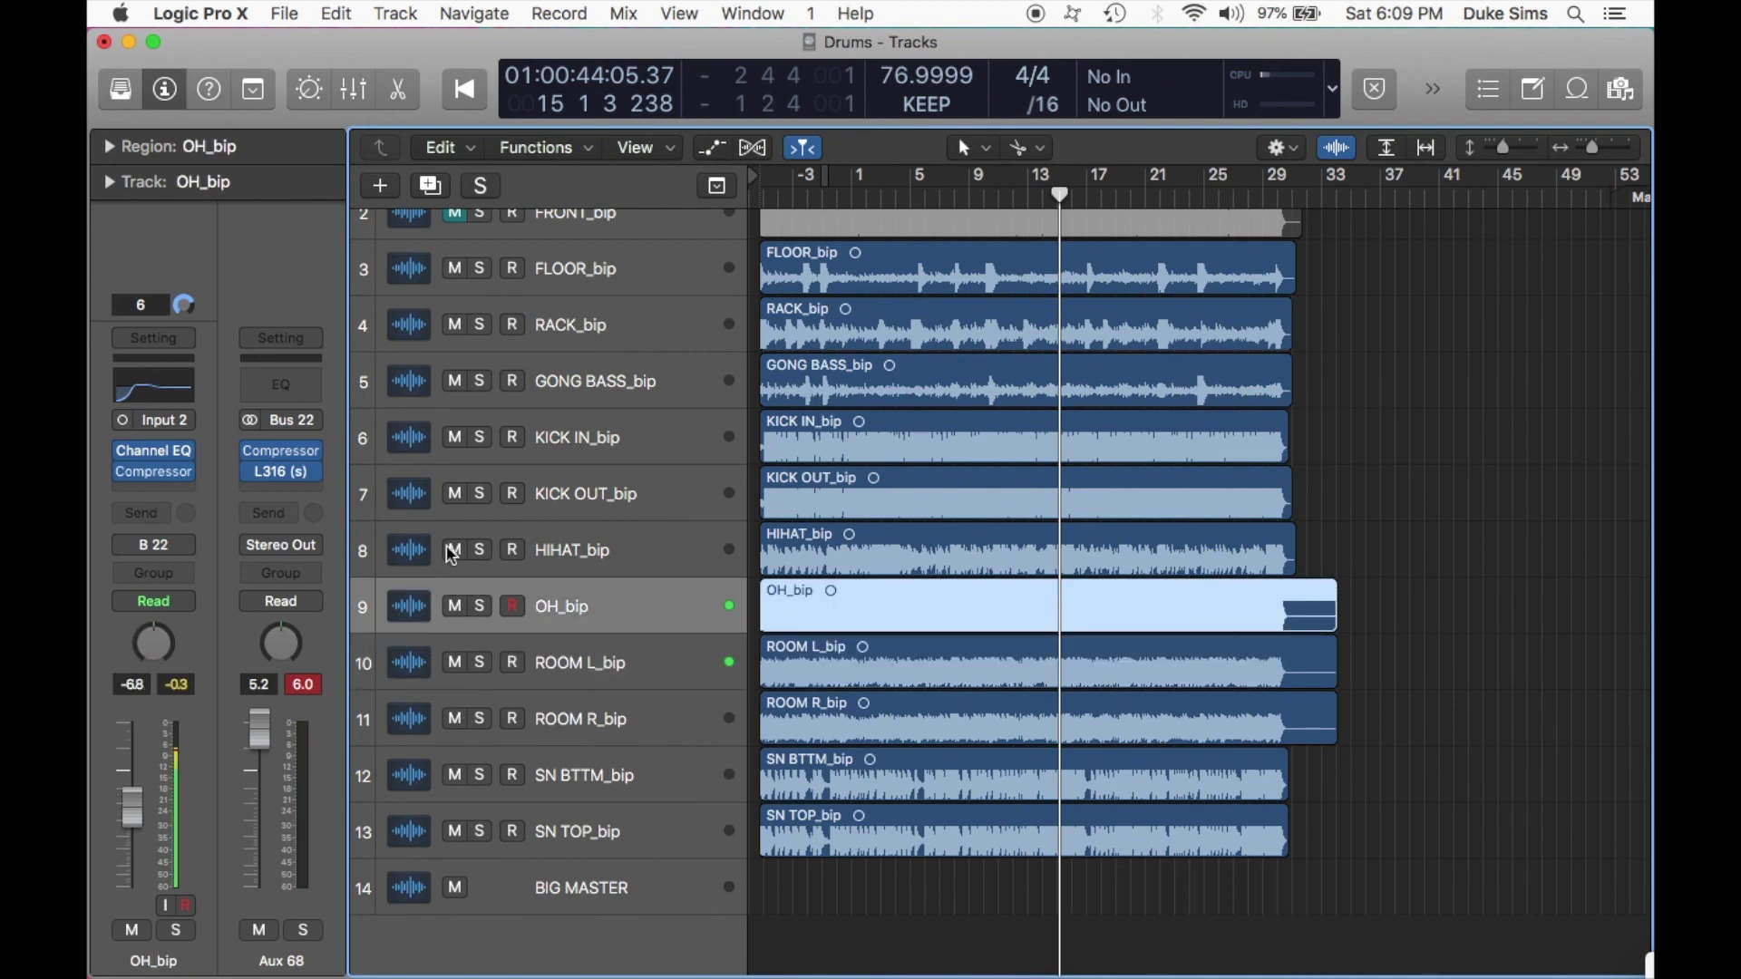
{"action": "key", "text": "Up"}
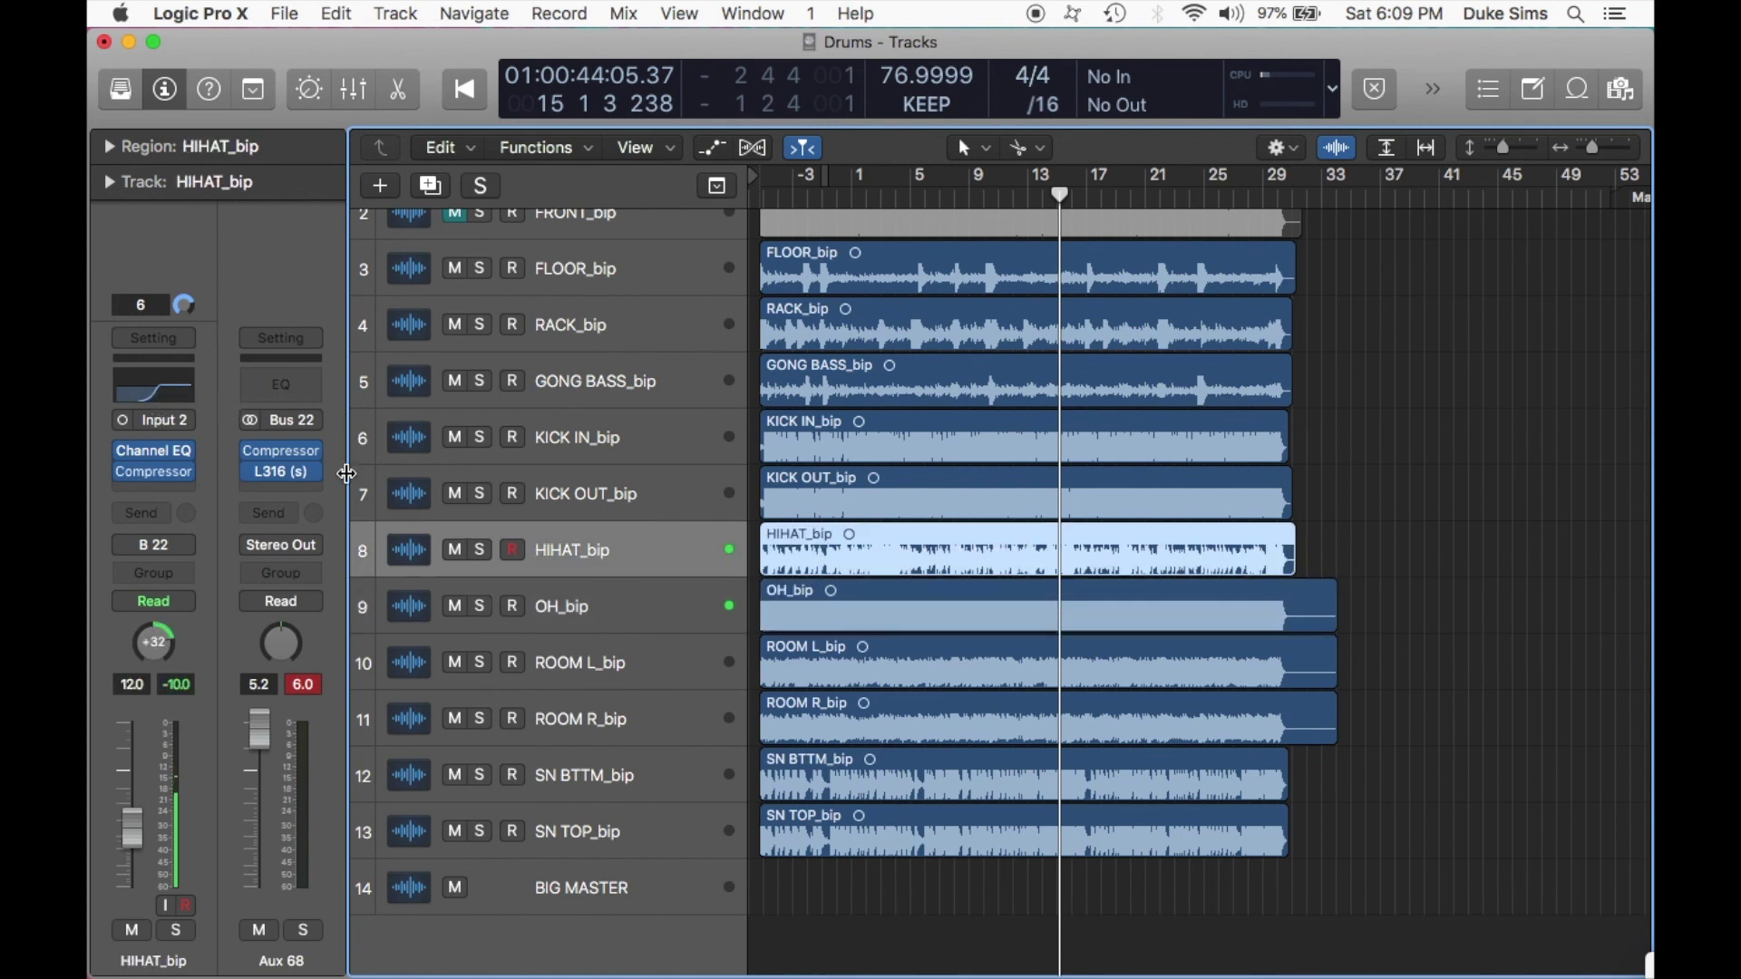
Step from KICK IN_bip and KICK OUT_bip up to FLOOR_bip to examine the EQ curve on each channel strip.
{"action": "left_click", "coordinate": [375, 489]}
{"action": "left_click", "coordinate": [559, 424]}
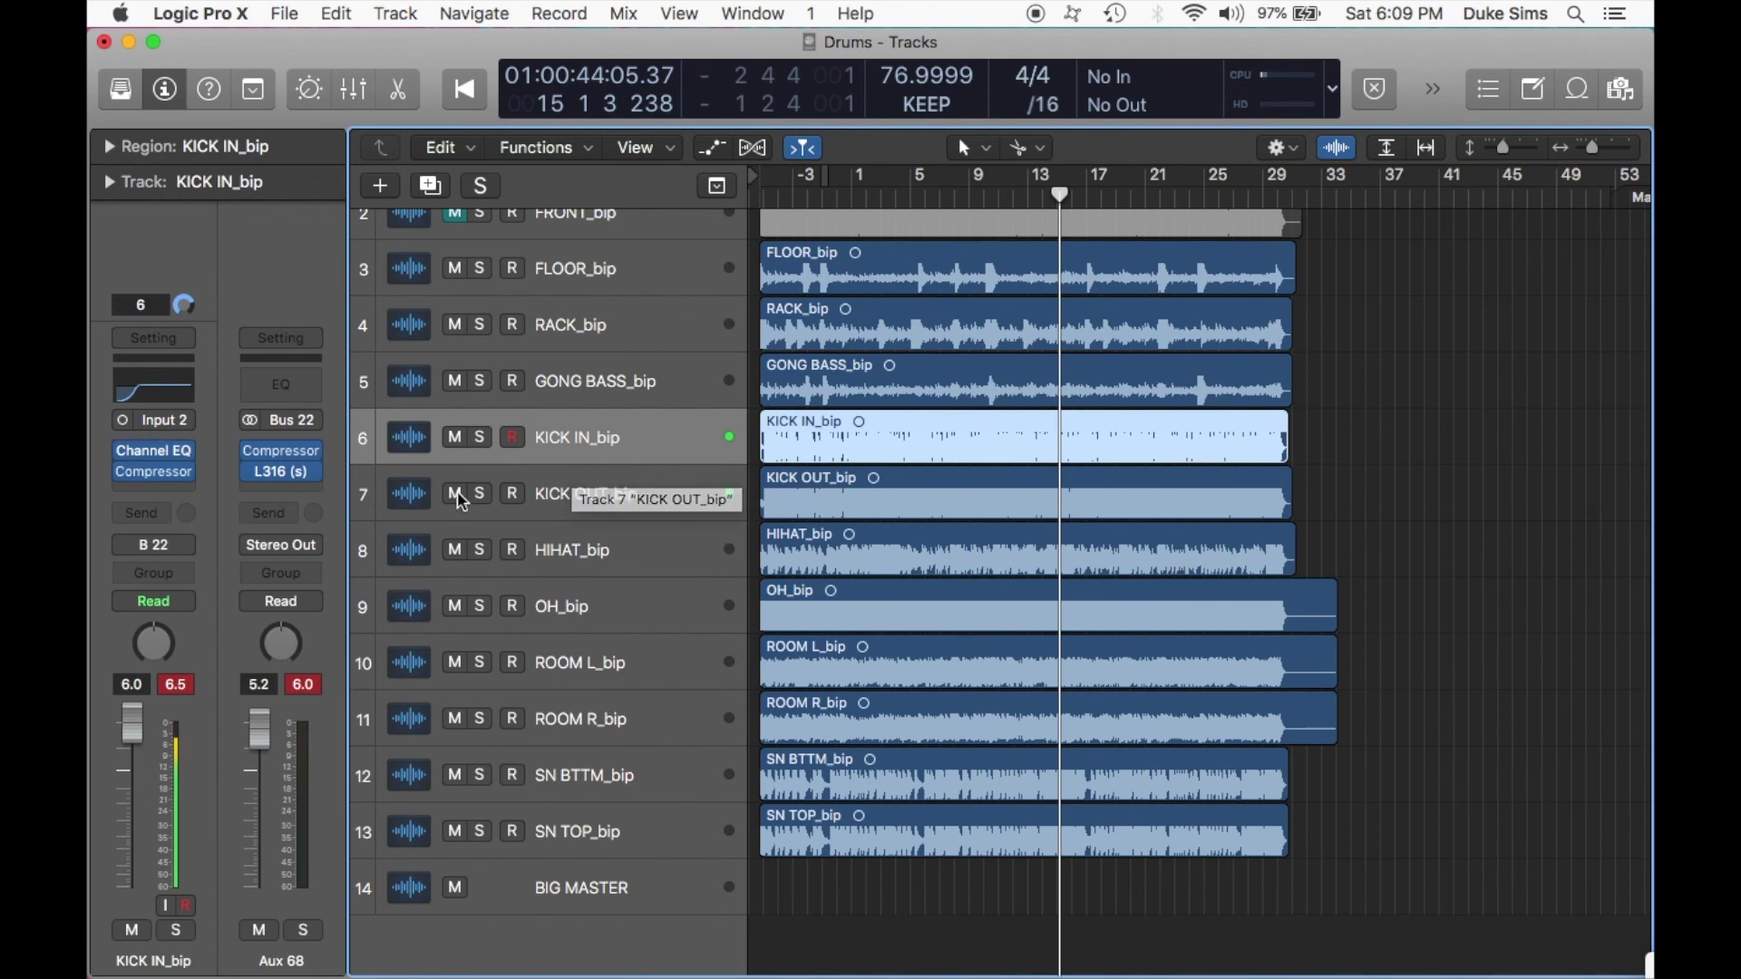
{"action": "left_click", "coordinate": [551, 500]}
{"action": "key", "text": "Up"}
{"action": "key", "text": "Up"}
{"action": "key", "text": "Up"}
{"action": "key", "text": "Up"}
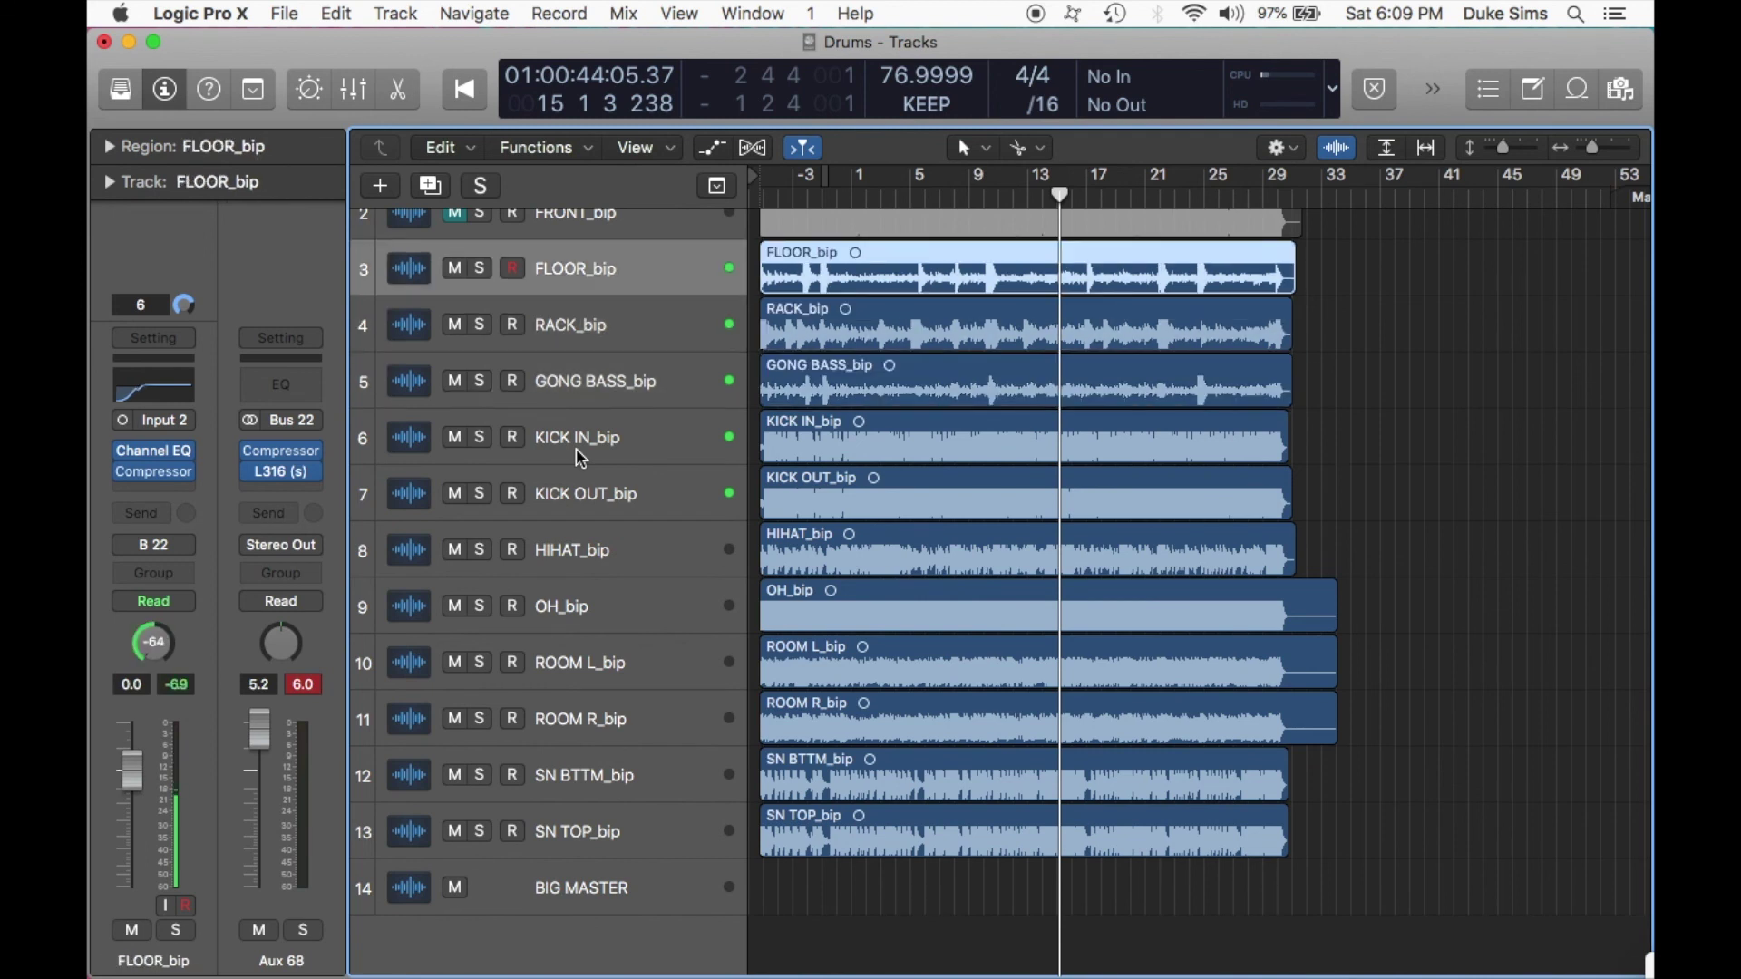
Go back and forth through RACK_bip, GONG BASS_bip and the neighbouring drum tracks to compare their EQ curves.
{"action": "key", "text": "Down"}
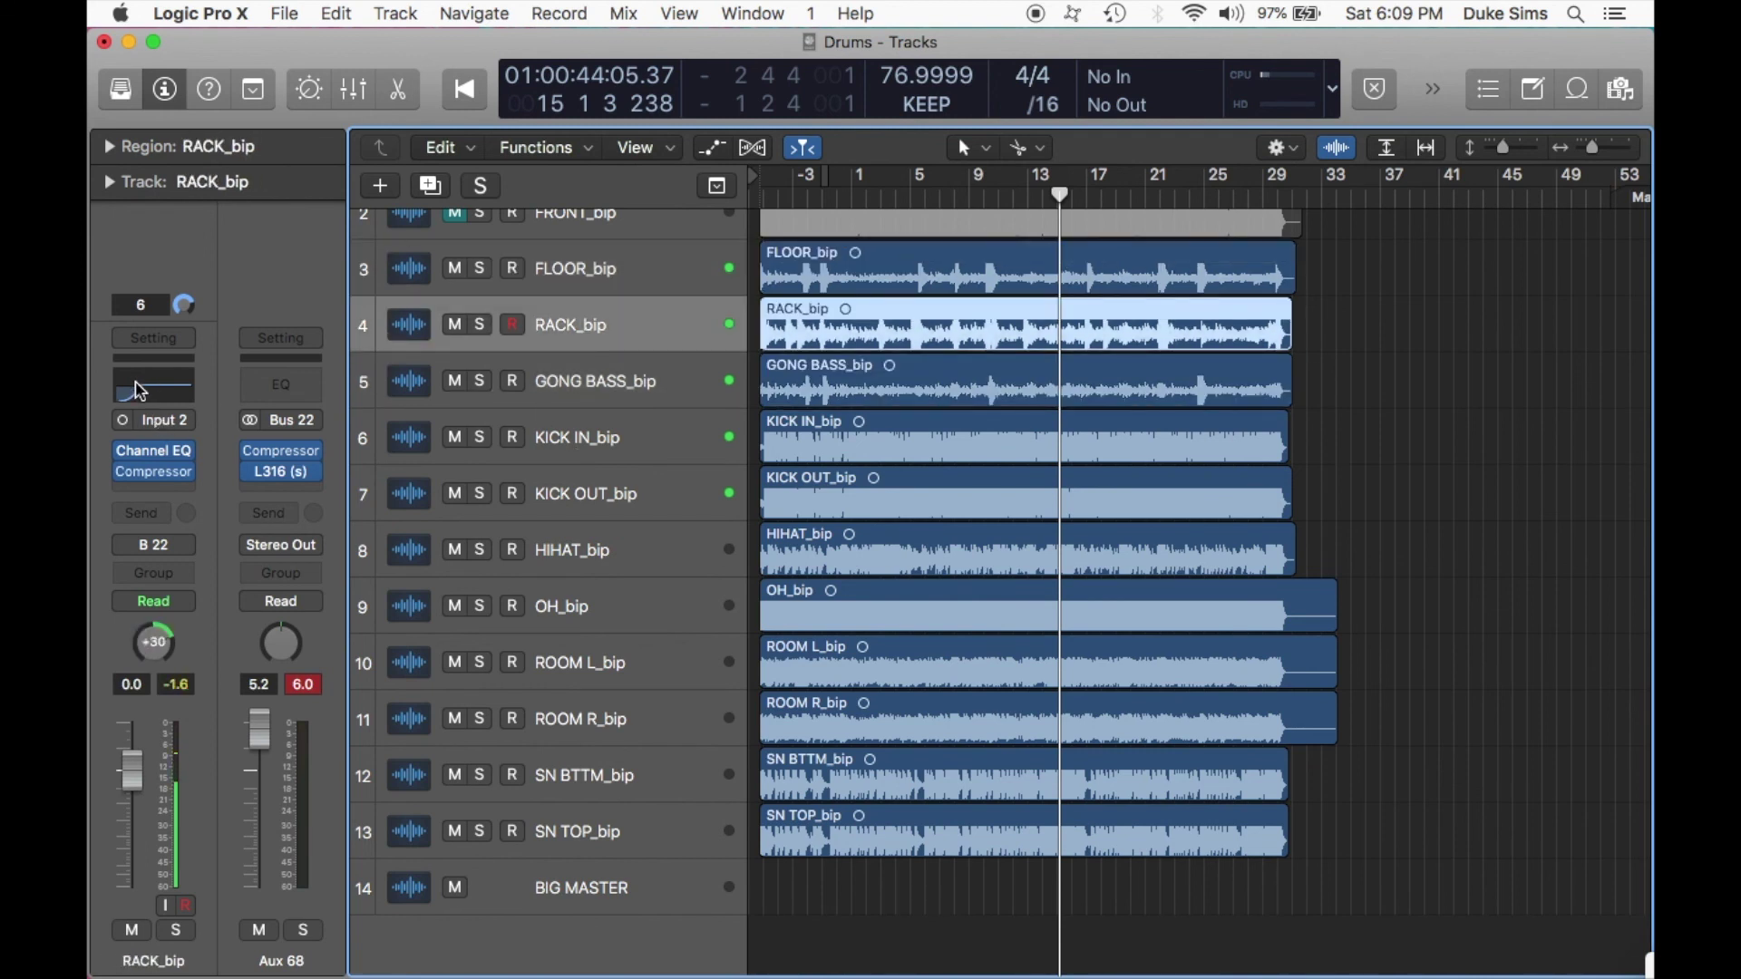
{"action": "key", "text": "Down"}
{"action": "key", "text": "Up"}
{"action": "key", "text": "Down"}
{"action": "key", "text": "Down"}
{"action": "key", "text": "Up"}
{"action": "key", "text": "Up"}
{"action": "key", "text": "Up"}
{"action": "key", "text": "Down"}
{"action": "key", "text": "Down"}
{"action": "key", "text": "Down"}
{"action": "key", "text": "Down"}
{"action": "key", "text": "Down"}
{"action": "key", "text": "Down"}
{"action": "key", "text": "Down"}
{"action": "key", "text": "Down"}
{"action": "key", "text": "Down"}
{"action": "key", "text": "Down"}
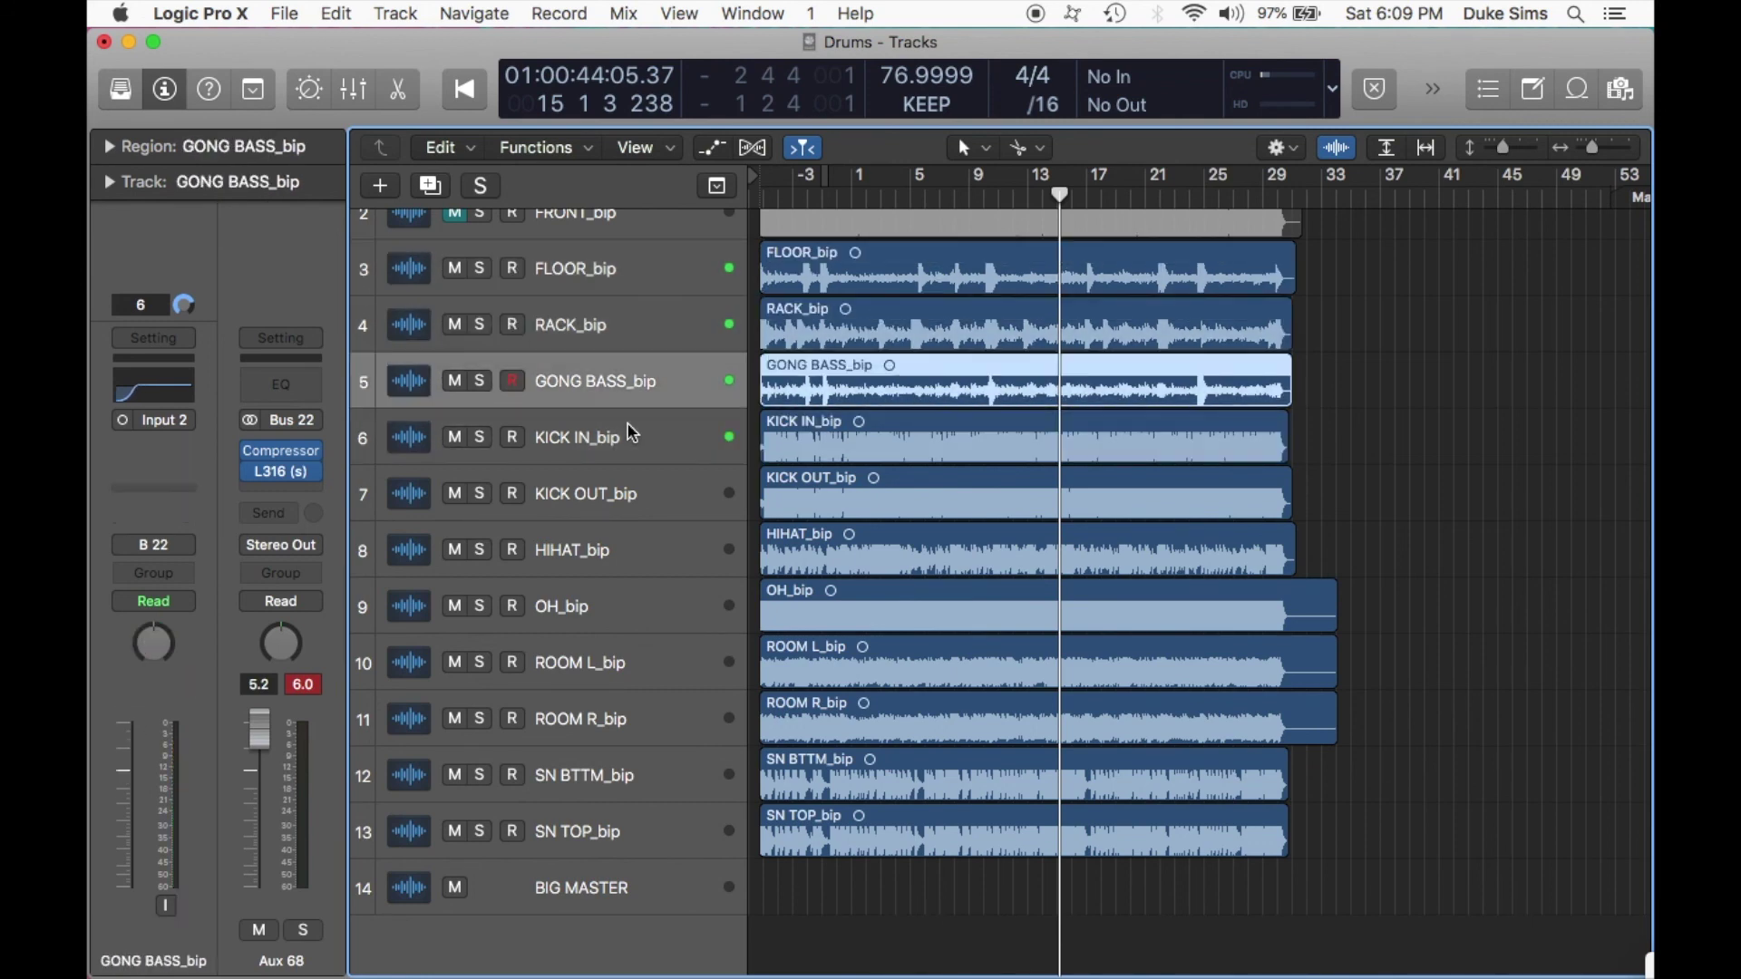